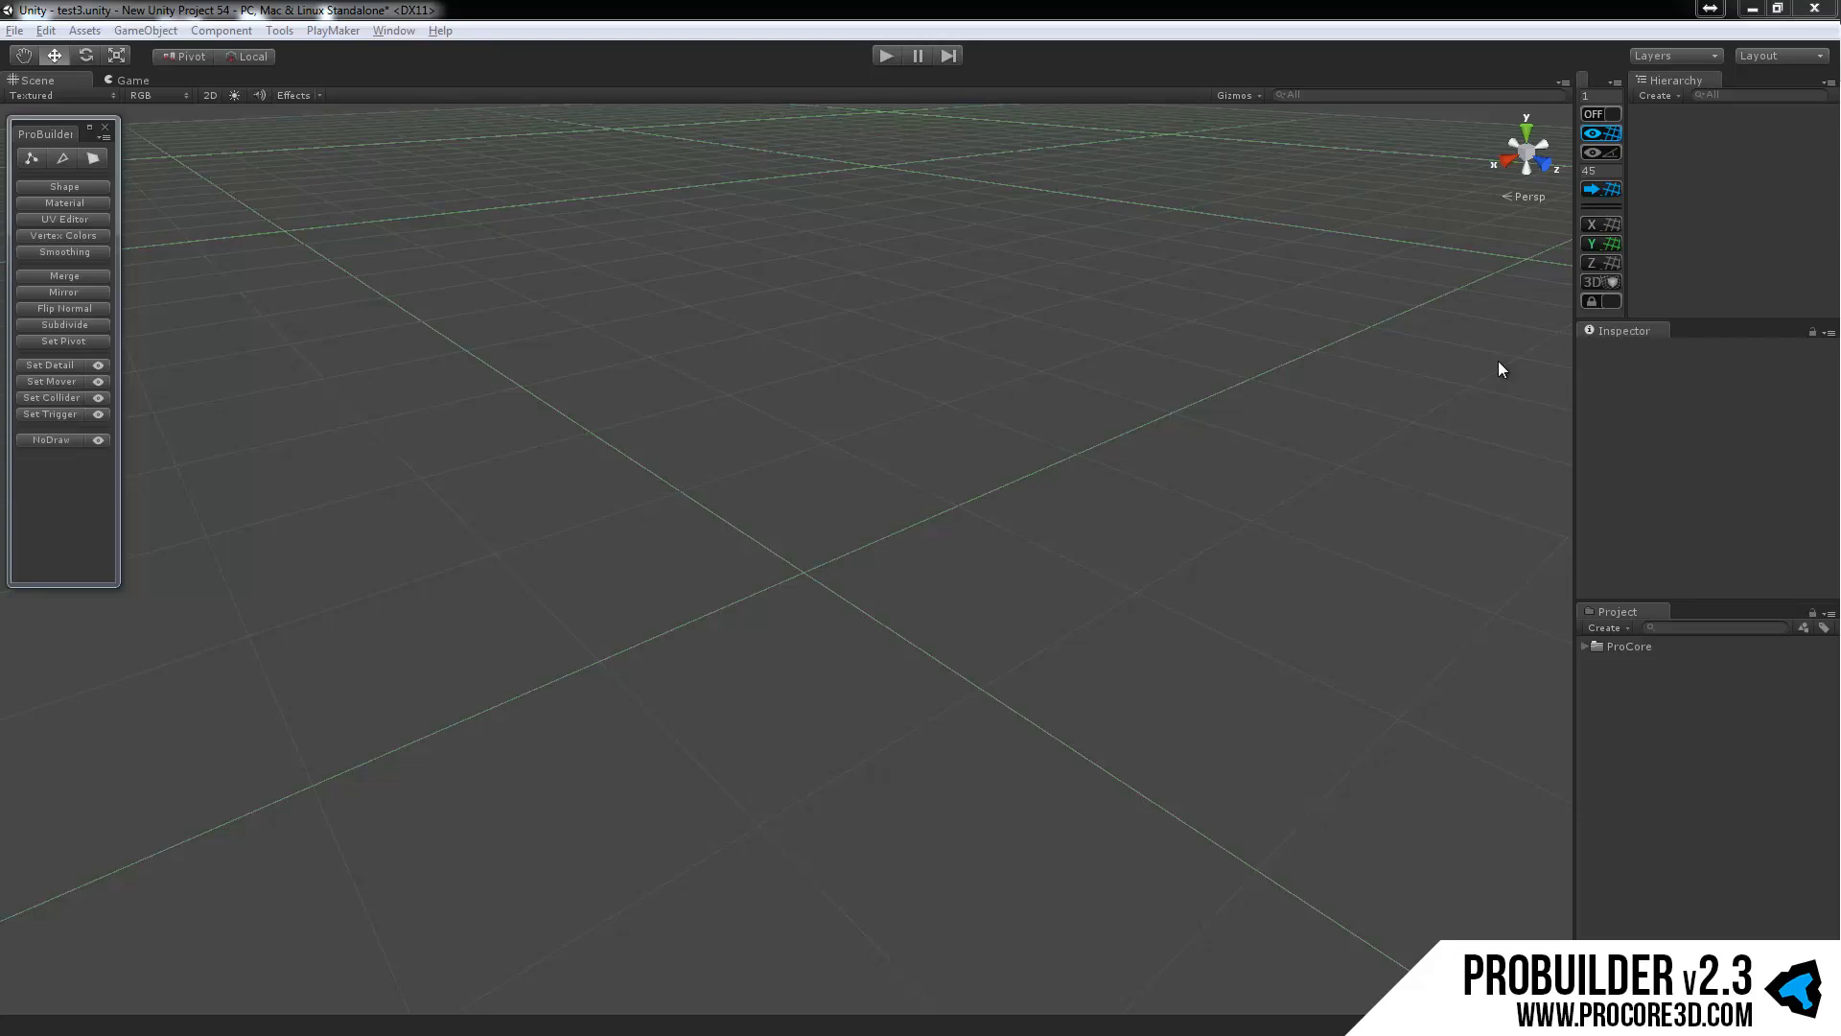
Add a default ProBuilder cube to the empty scene.
{"action": "key", "text": "ctrl+k"}
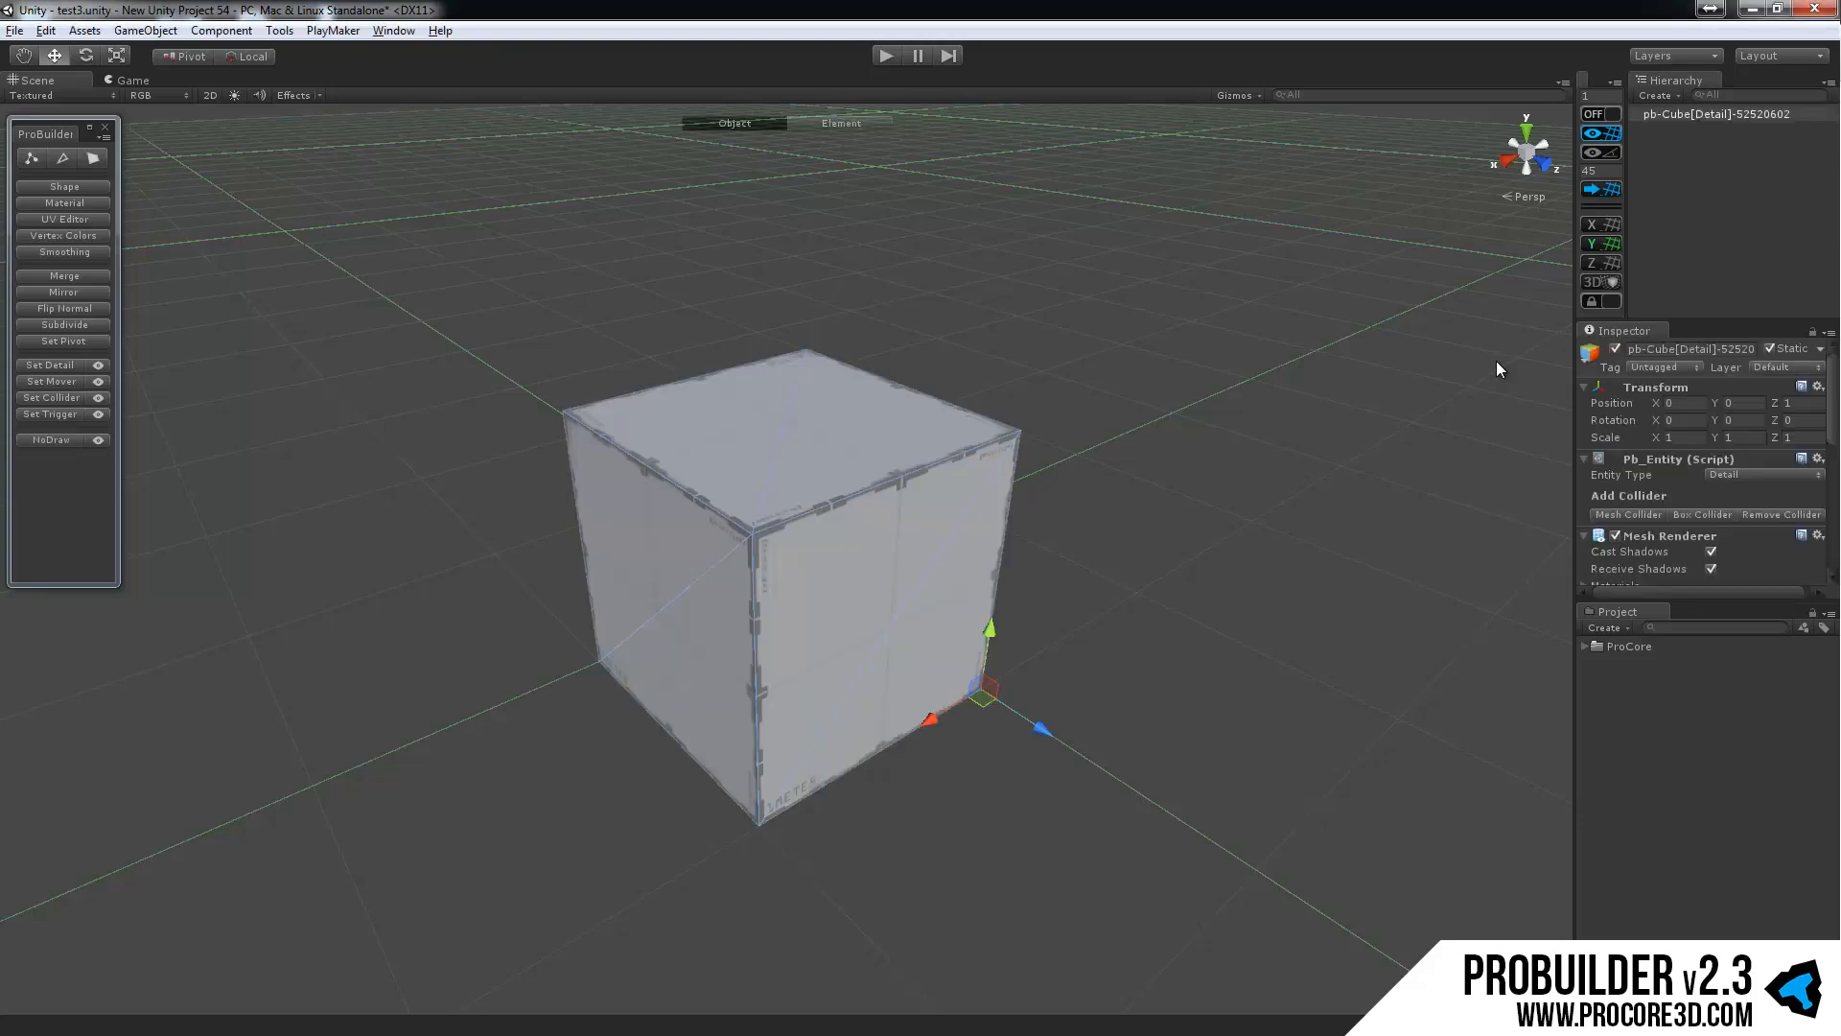
{"action": "scroll", "coordinate": [1118, 459], "scroll_direction": "down", "scroll_amount": 2}
{"action": "left_click_drag", "start_coordinate": [1118, 465], "coordinate": [1141, 504], "text": "alt"}
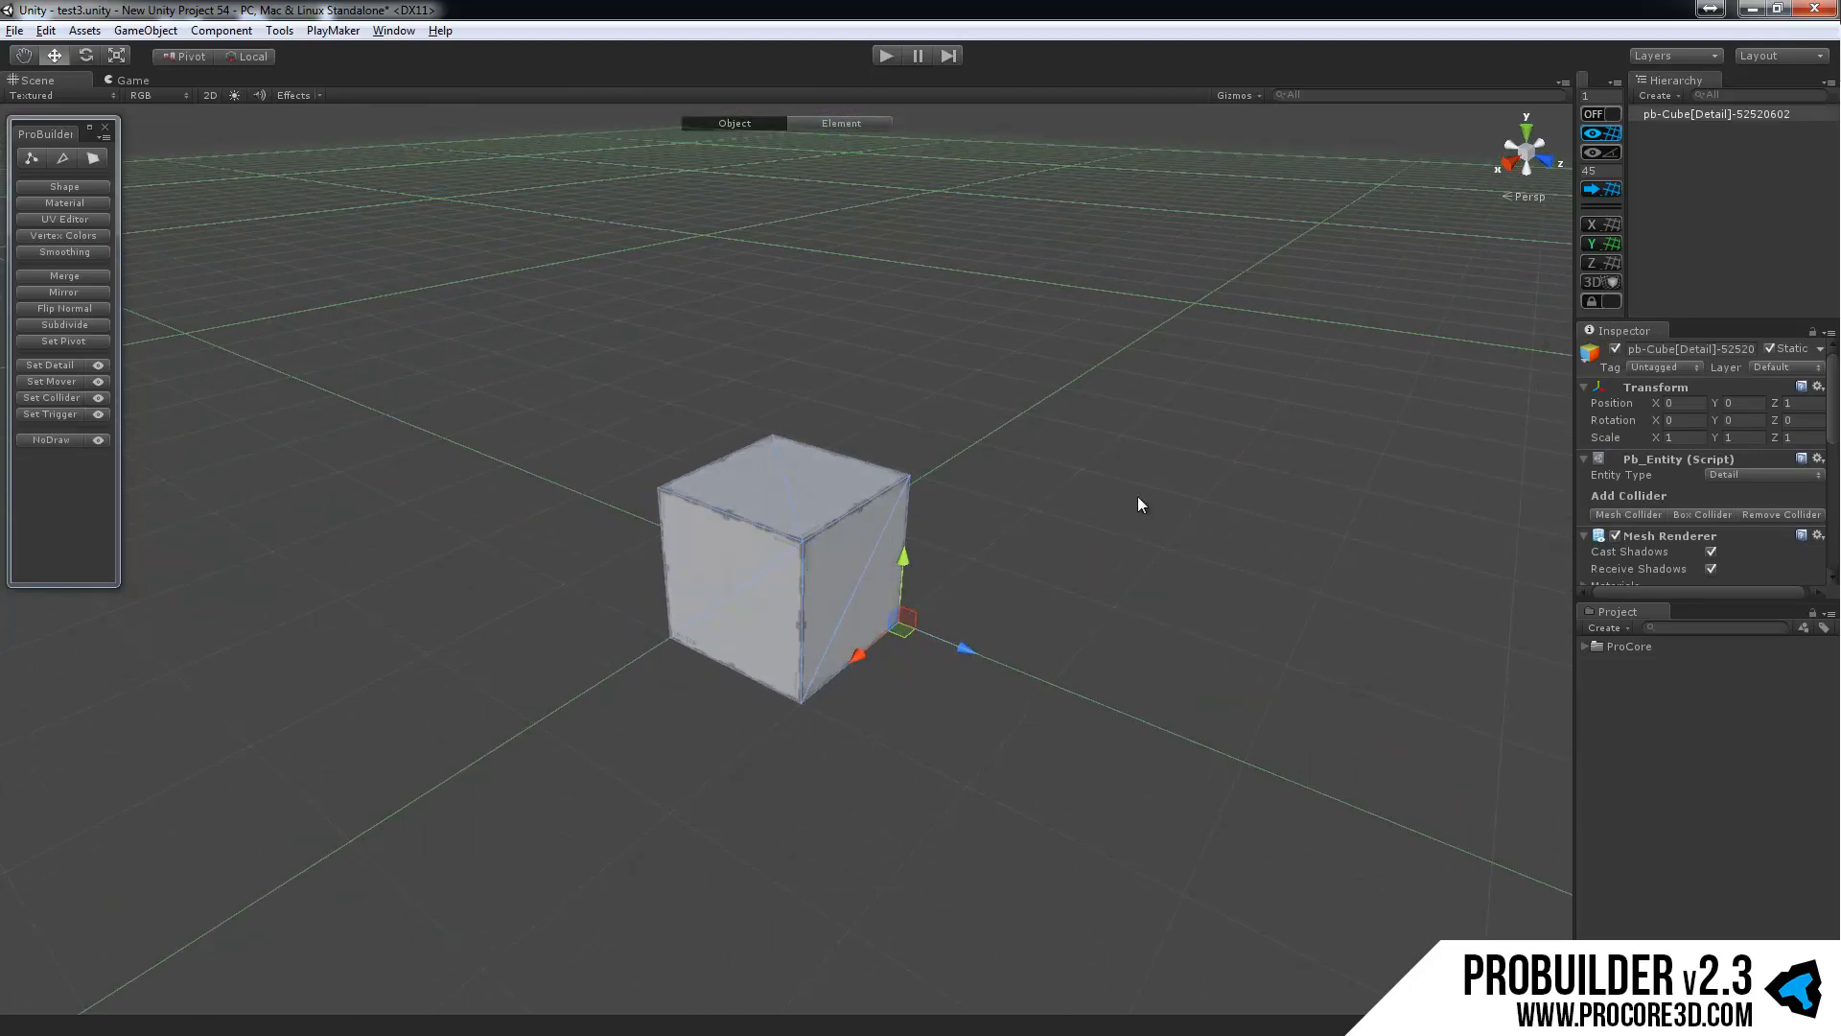
Open the shape builder with a cube preview and move the preview to about X -1, Z -2, away from the existing cube.
{"action": "key", "text": "shift"}
{"action": "key", "text": "ctrl+shift+k"}
{"action": "left_click_drag", "start_coordinate": [1132, 497], "coordinate": [1508, 576], "text": "alt"}
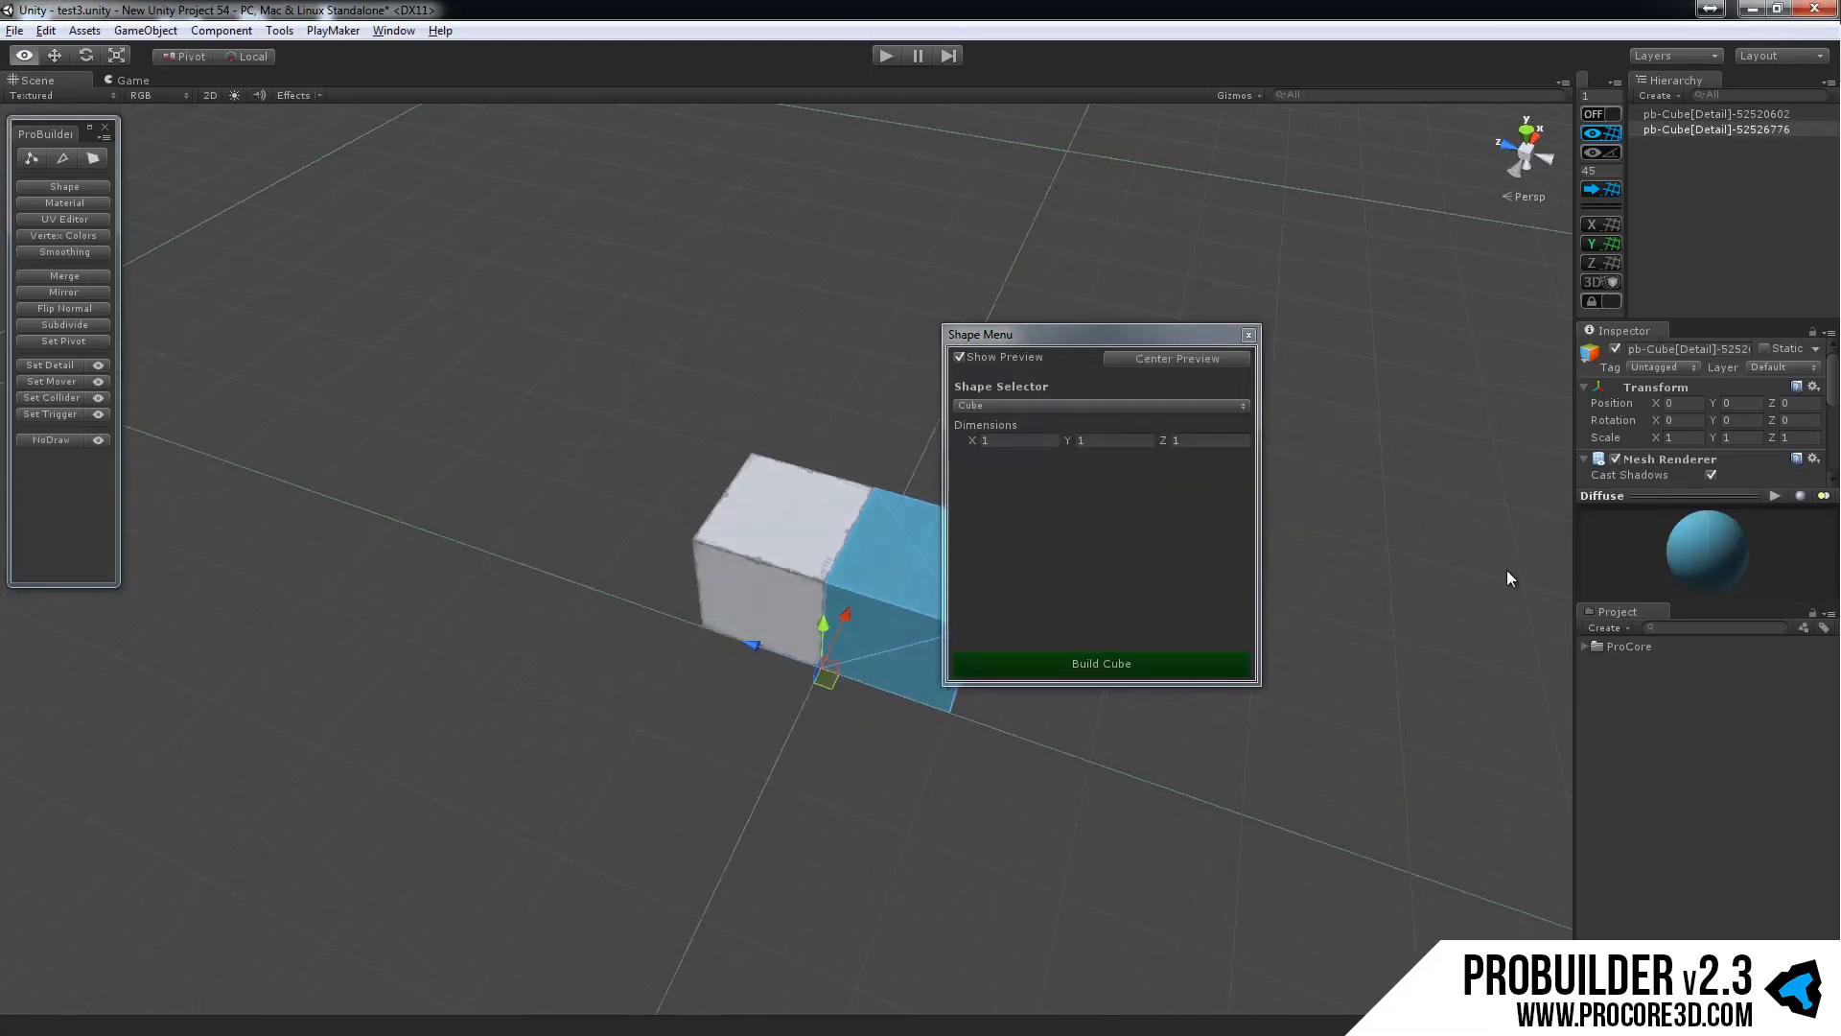
{"action": "middle_click_drag", "start_coordinate": [1272, 758], "coordinate": [1077, 664]}
{"action": "left_click_drag", "start_coordinate": [649, 588], "coordinate": [854, 654]}
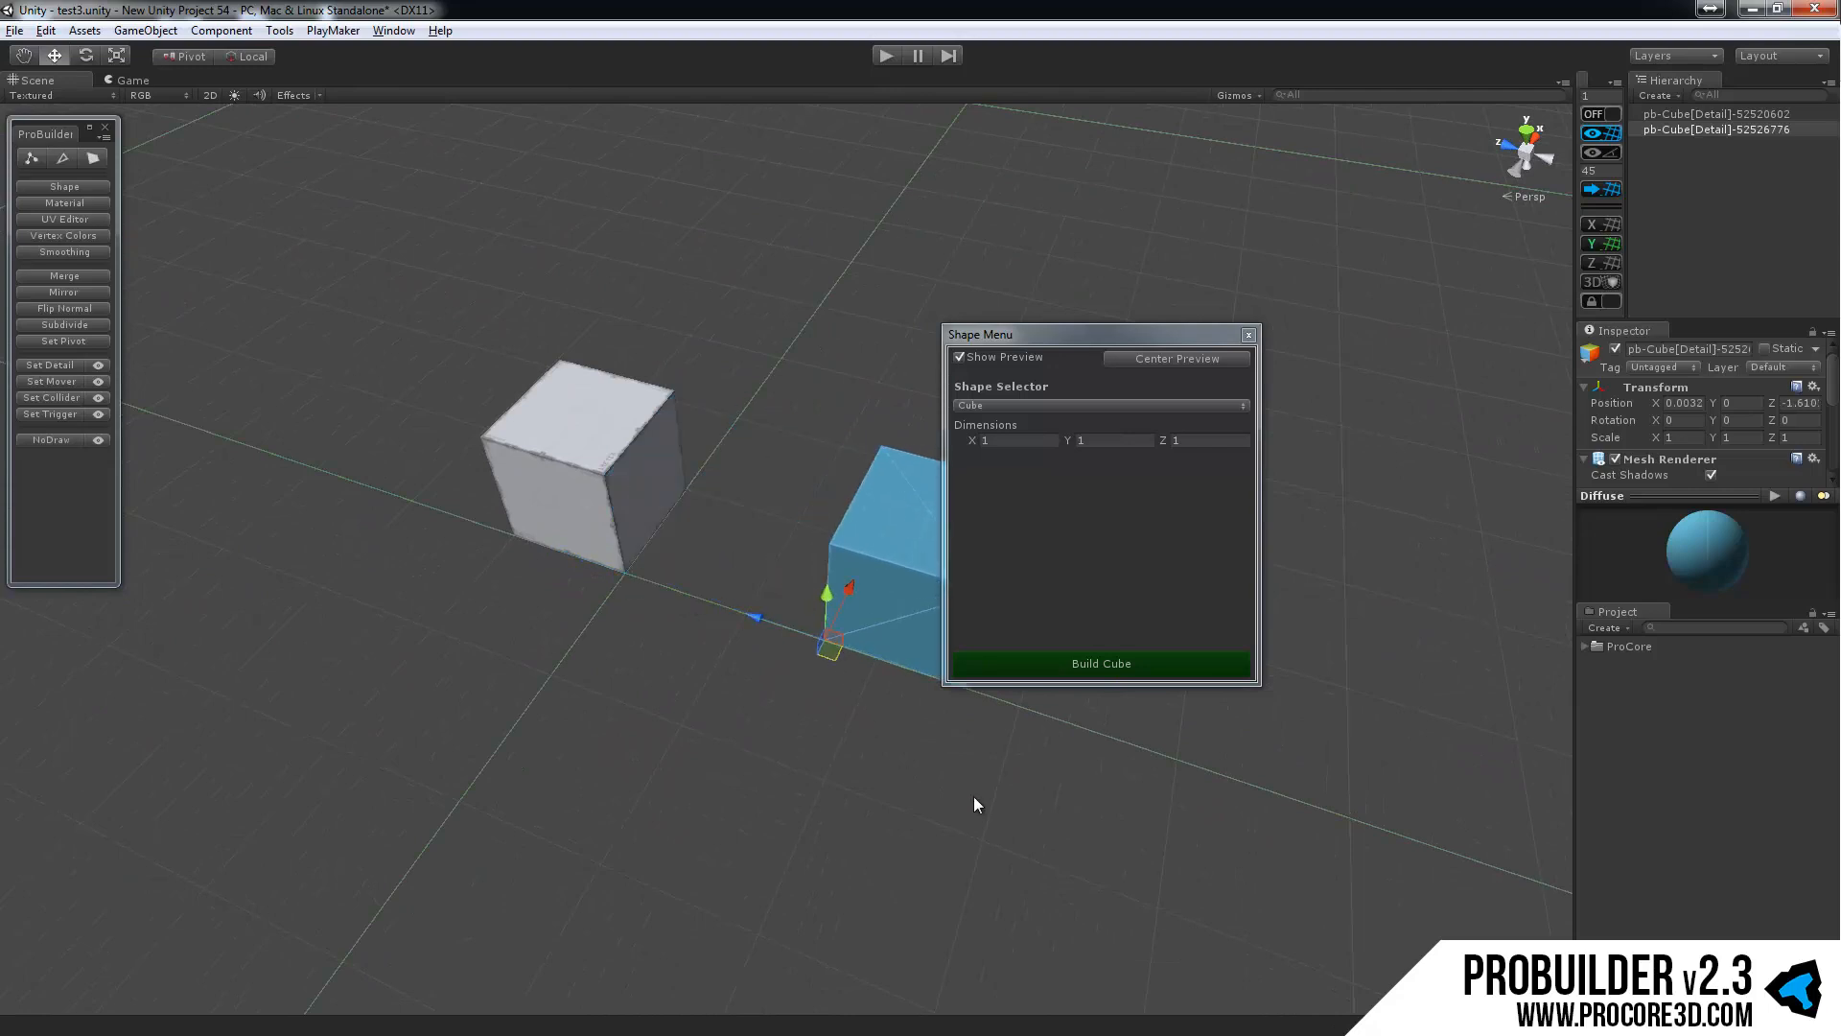
{"action": "middle_click_drag", "start_coordinate": [974, 796], "coordinate": [840, 751]}
{"action": "scroll", "coordinate": [840, 752], "scroll_direction": "down", "scroll_amount": 5}
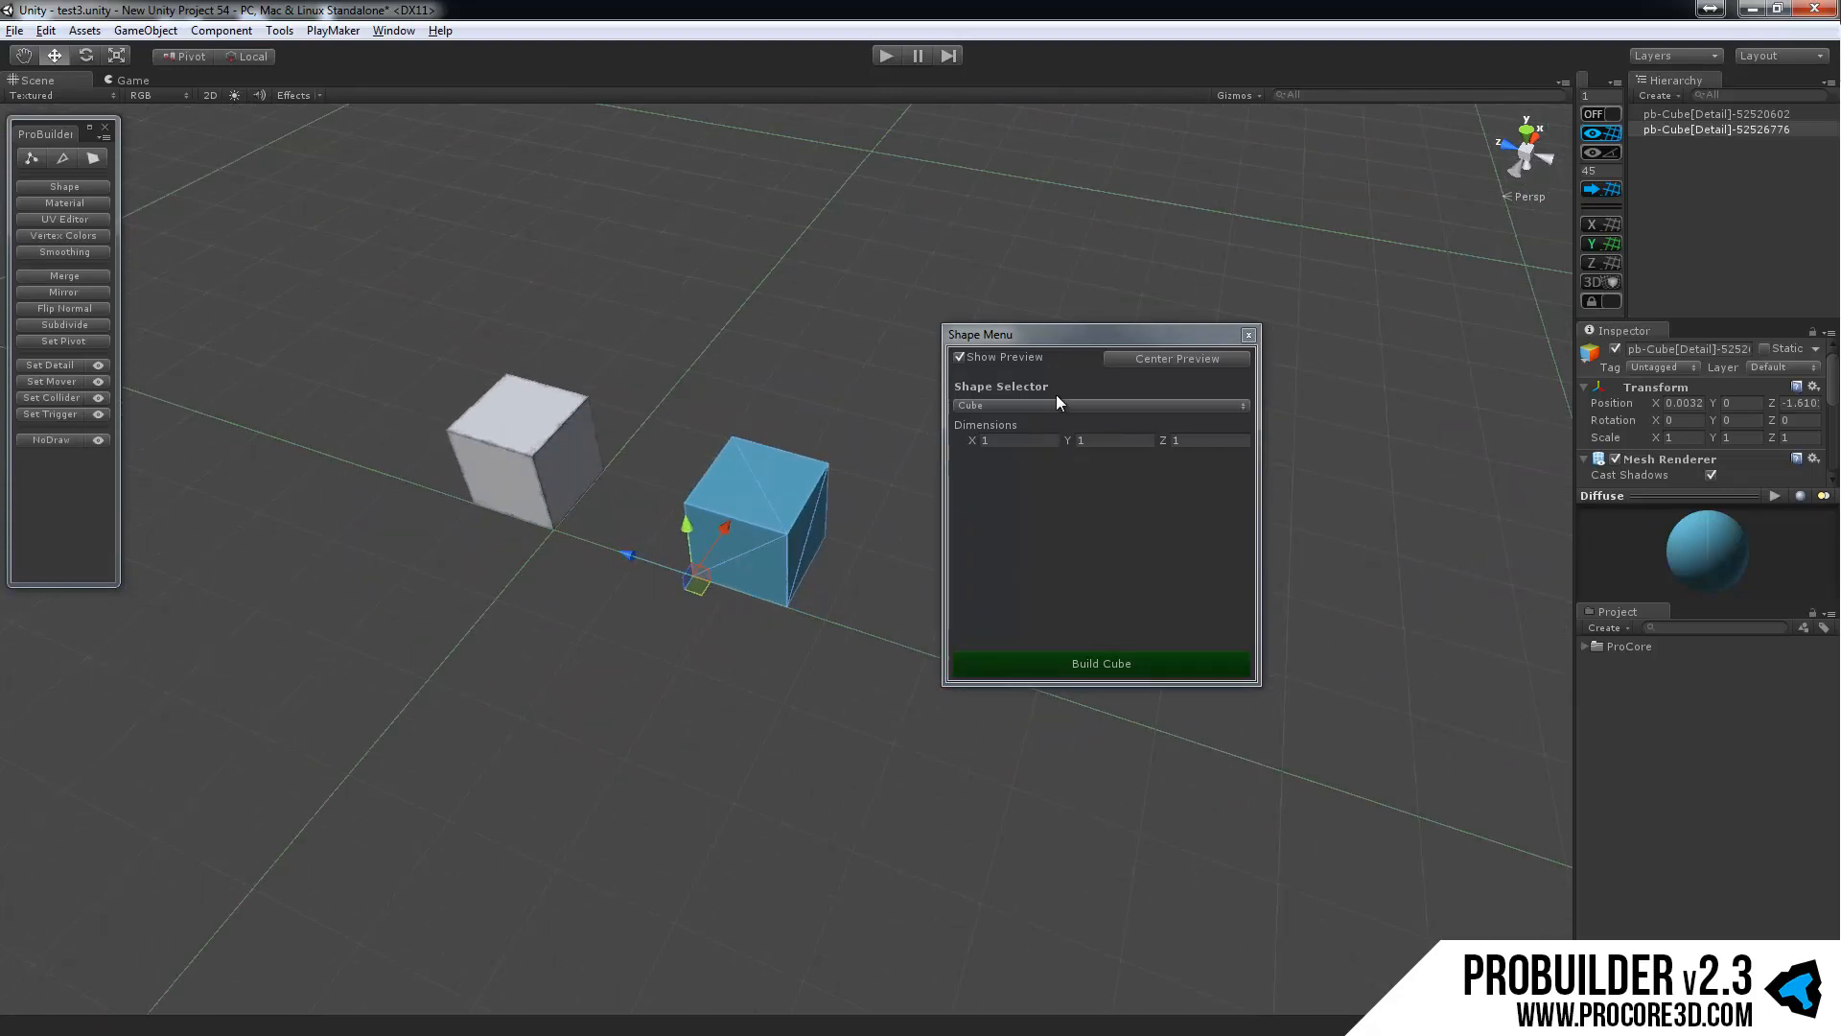
{"action": "left_click_drag", "start_coordinate": [696, 584], "coordinate": [729, 683]}
{"action": "left_click_drag", "start_coordinate": [773, 814], "coordinate": [644, 629], "text": "alt"}
{"action": "left_click", "coordinate": [710, 661]}
{"action": "left_click", "coordinate": [752, 596]}
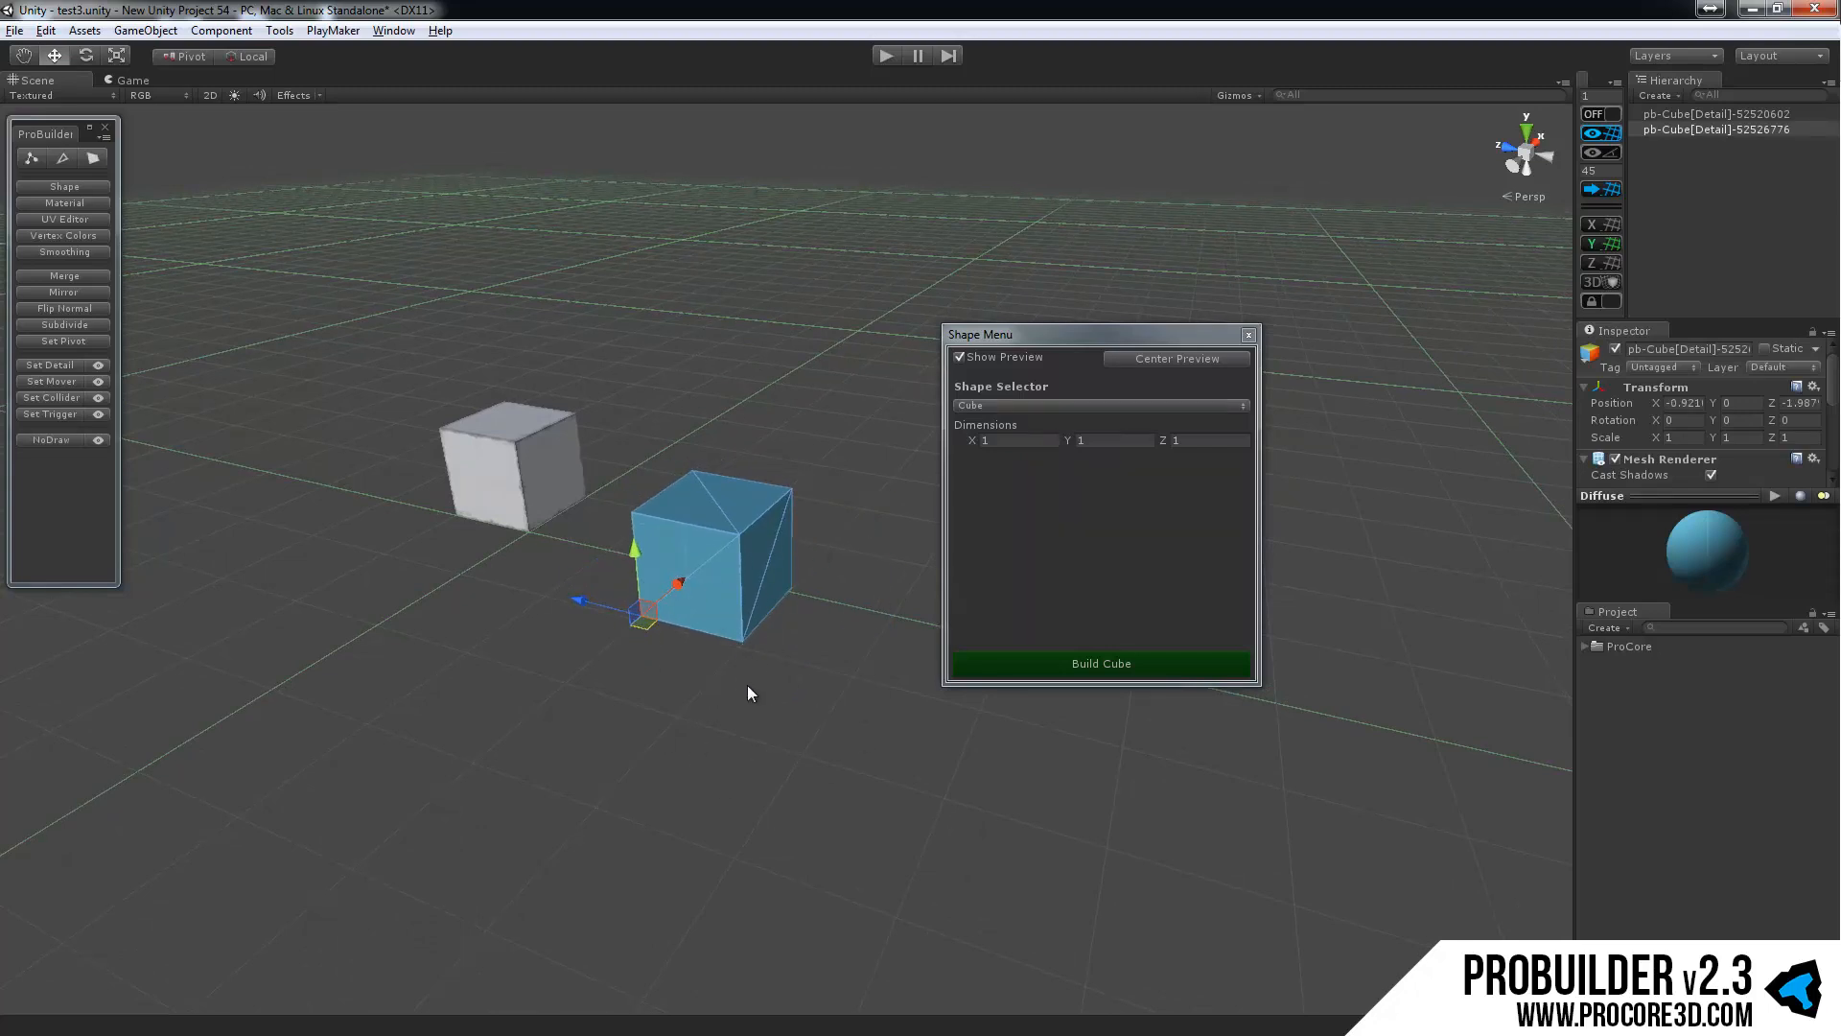
Switch the shape preview to a stair and set it to 12 steps with a width of 1.29.
{"action": "left_click", "coordinate": [1015, 406]}
{"action": "left_click", "coordinate": [1021, 456]}
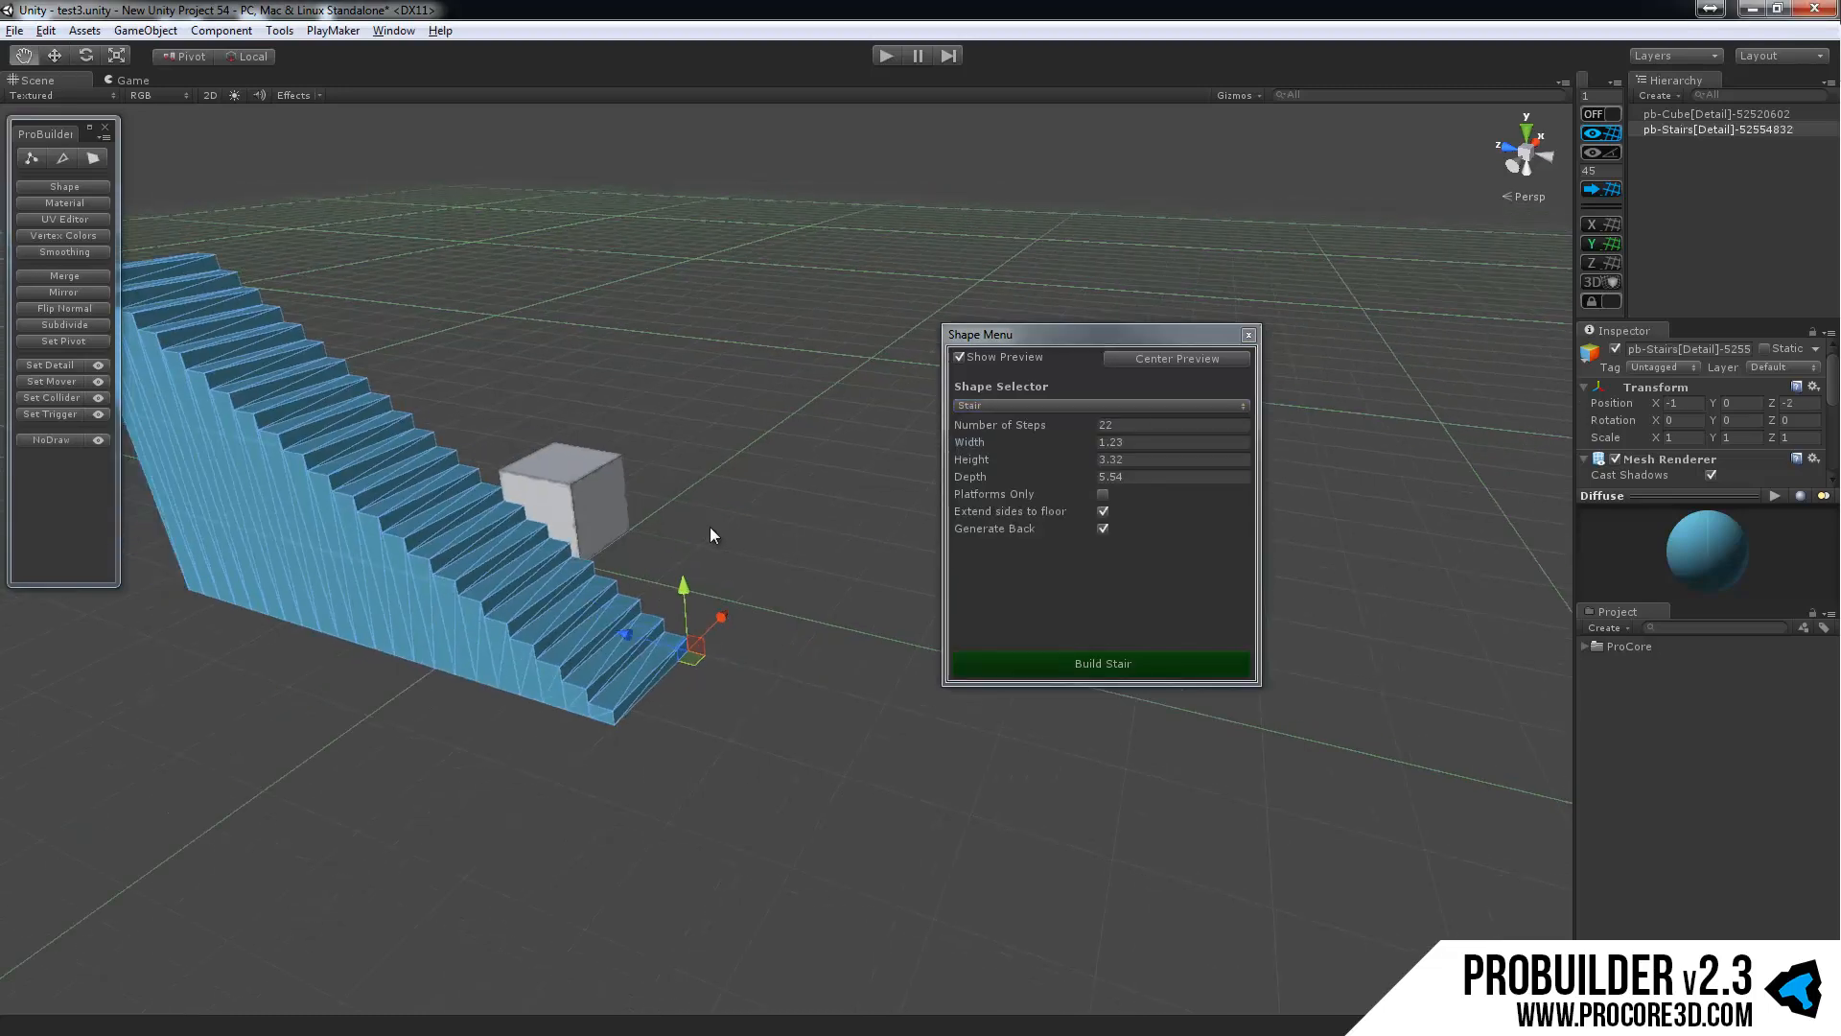
{"action": "middle_click_drag", "start_coordinate": [710, 526], "coordinate": [741, 544]}
{"action": "scroll", "coordinate": [741, 545], "scroll_direction": "down", "scroll_amount": 3}
{"action": "mouse_move", "coordinate": [1082, 427]}
{"action": "left_mouse_down"}
{"action": "mouse_move", "coordinate": [1102, 444]}
{"action": "mouse_move", "coordinate": [1082, 455]}
{"action": "left_mouse_up"}
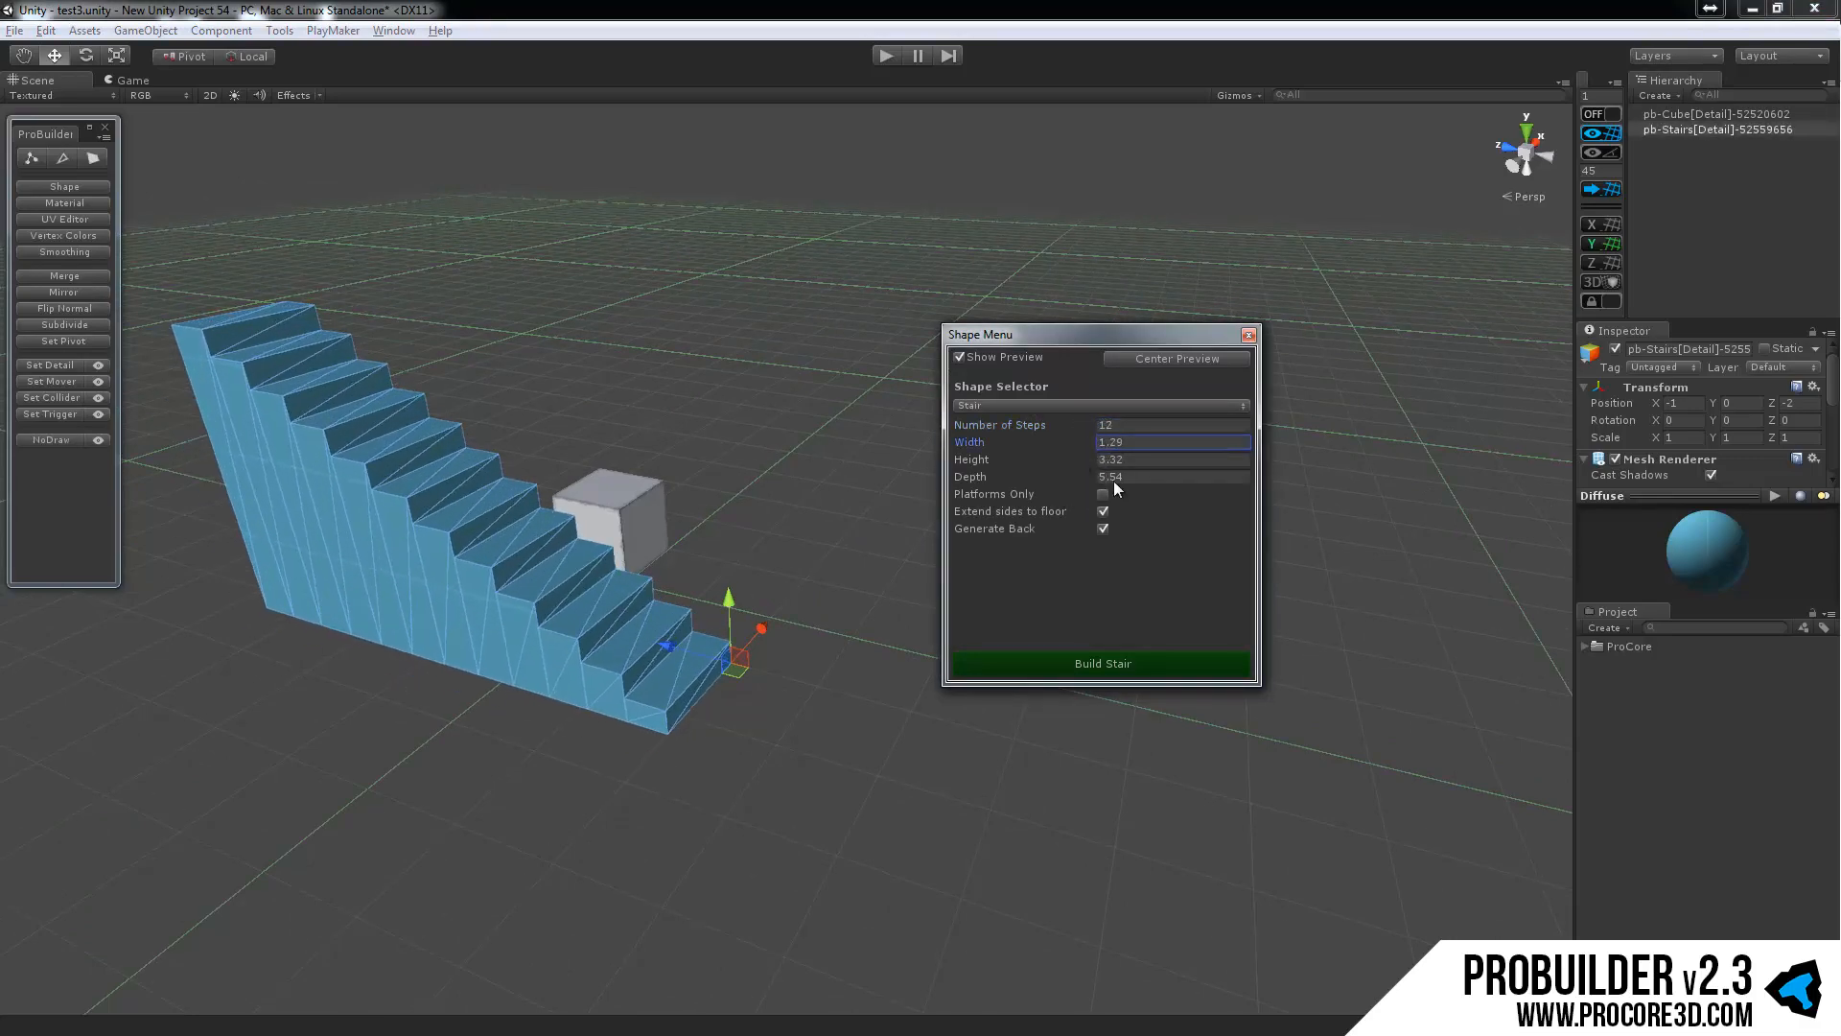
Disable Extend sides to floor and Generate Back for the stair preview, and try Platforms Only before disabling it again.
{"action": "left_click", "coordinate": [1103, 511]}
{"action": "left_click", "coordinate": [1103, 528]}
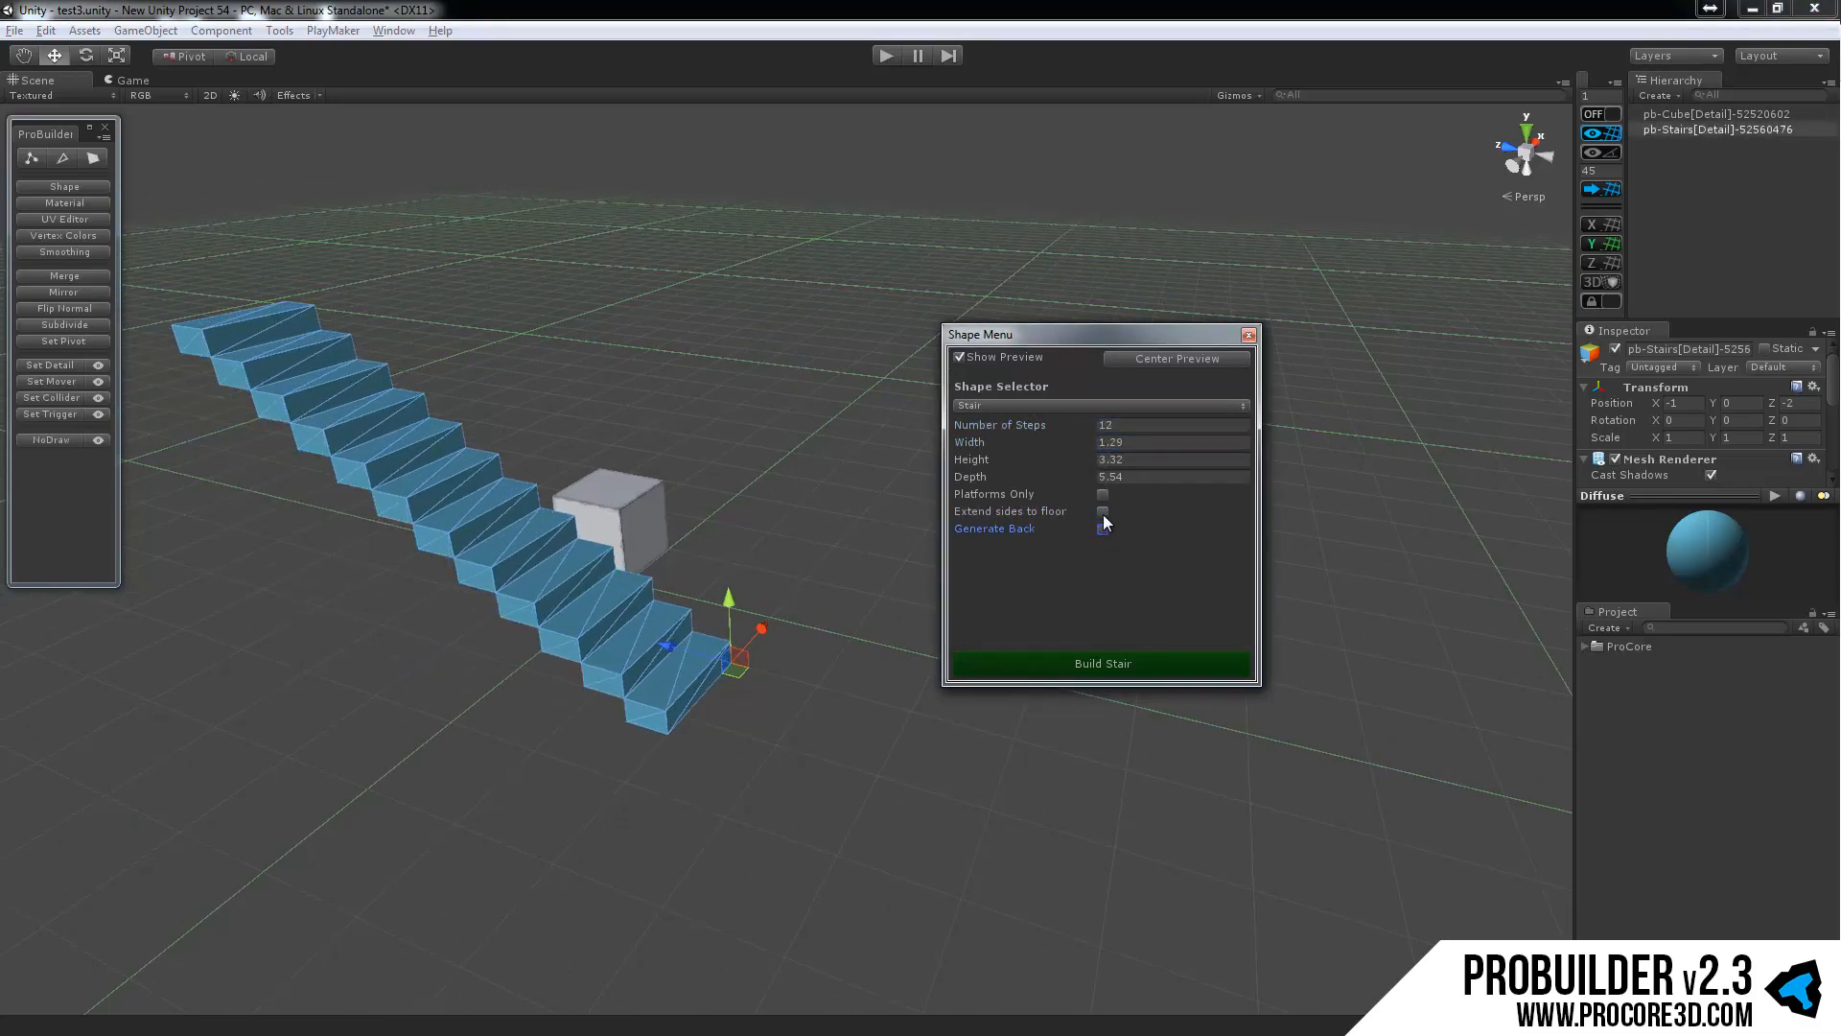
{"action": "left_click", "coordinate": [1103, 495]}
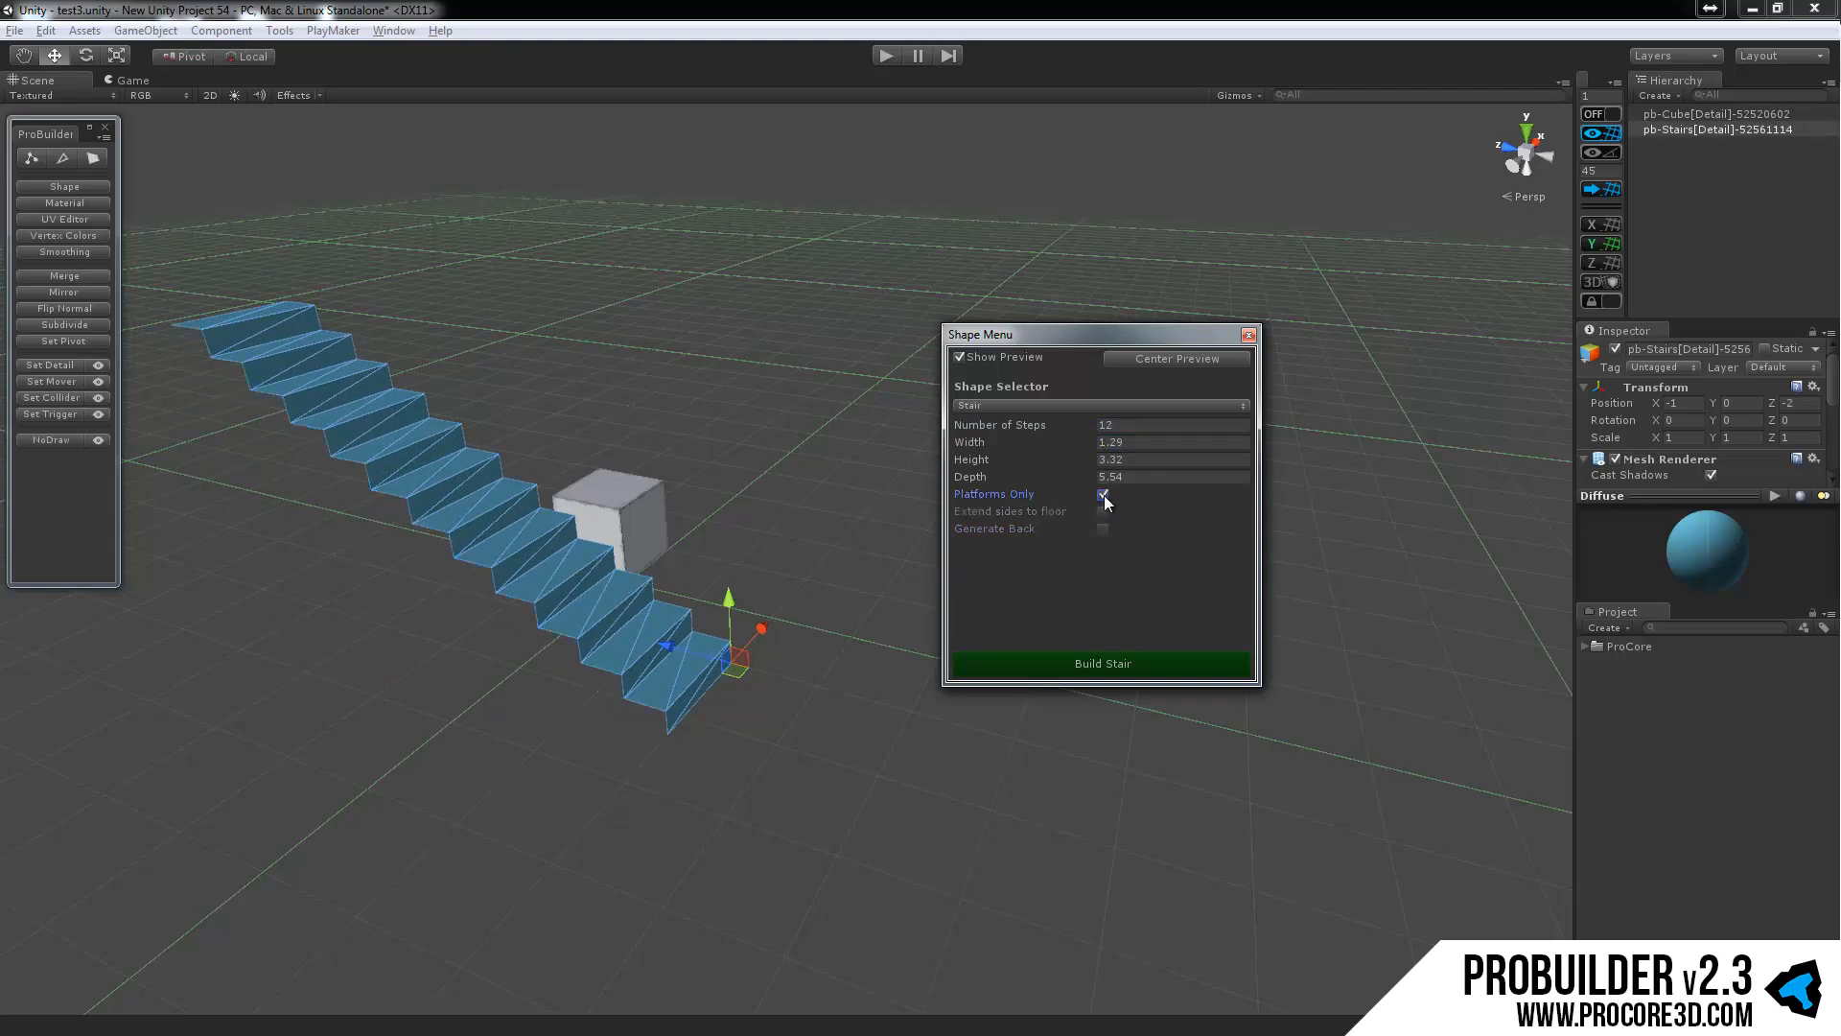
{"action": "left_click", "coordinate": [1103, 495]}
Switch the shape preview to a cylinder with a radius of 1.17 and 22 sides.
{"action": "left_click", "coordinate": [1061, 405]}
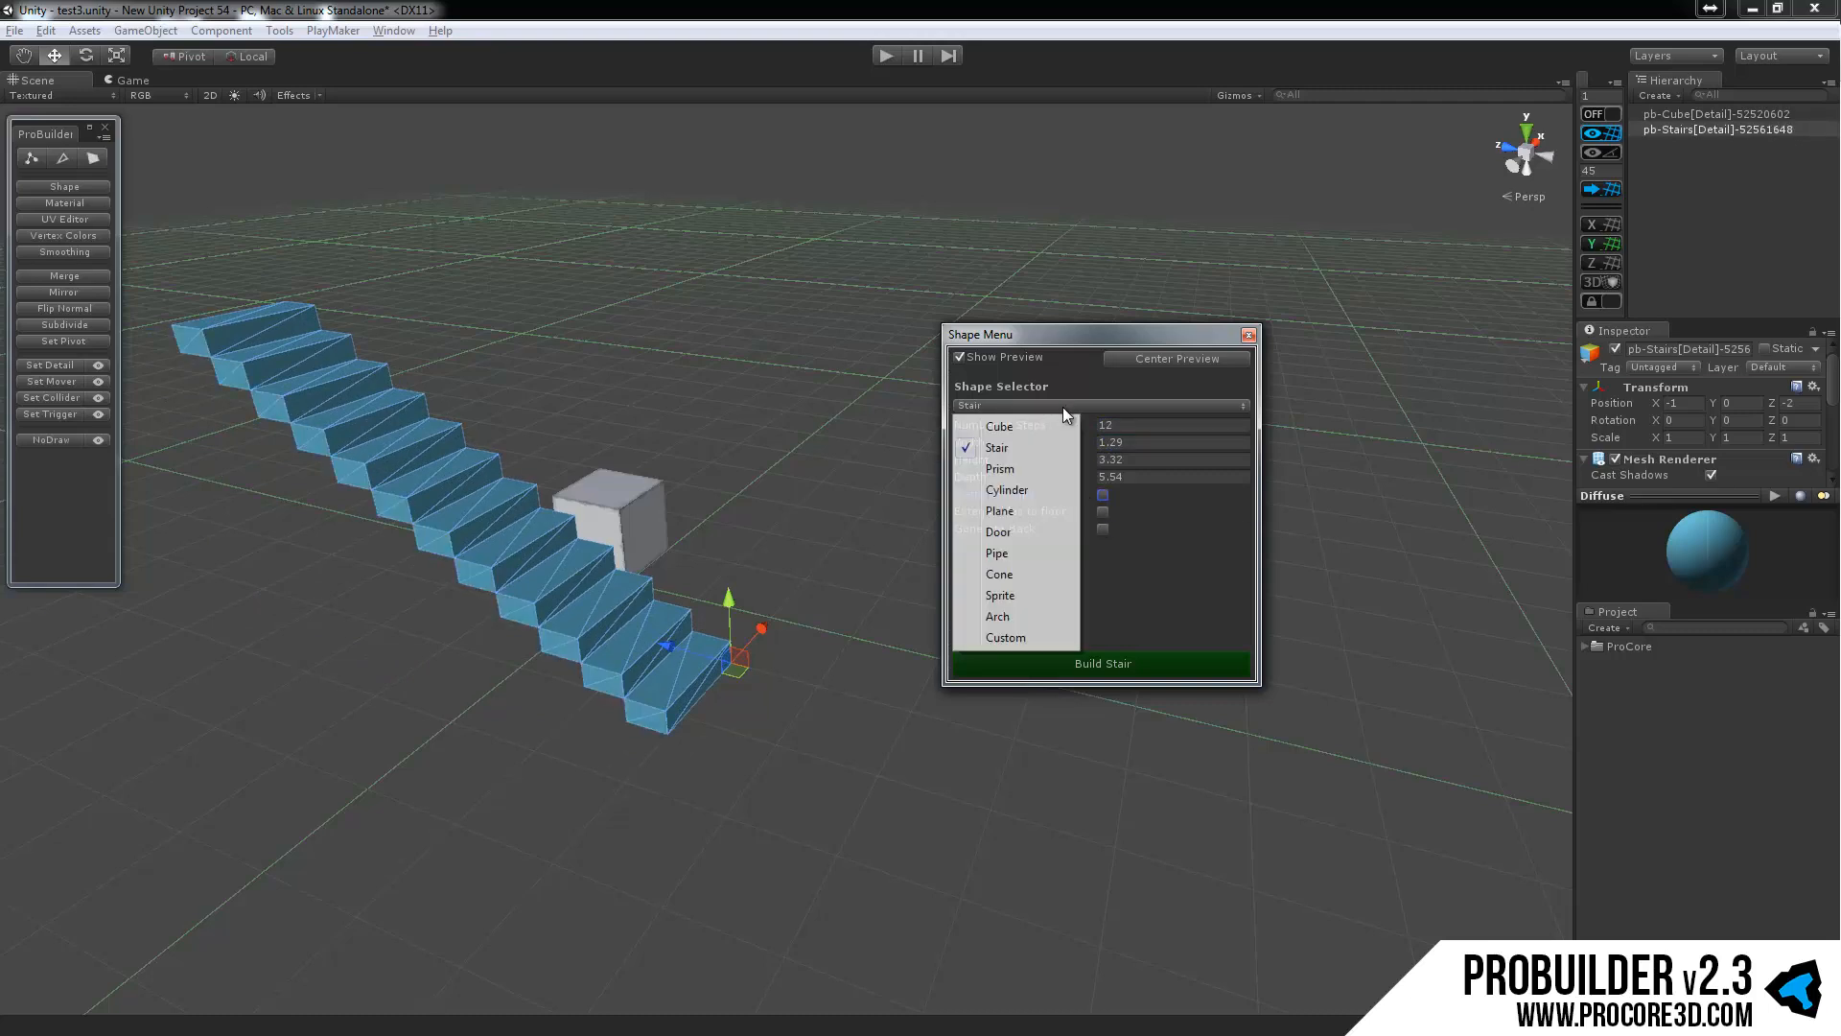
{"action": "left_click", "coordinate": [1007, 490]}
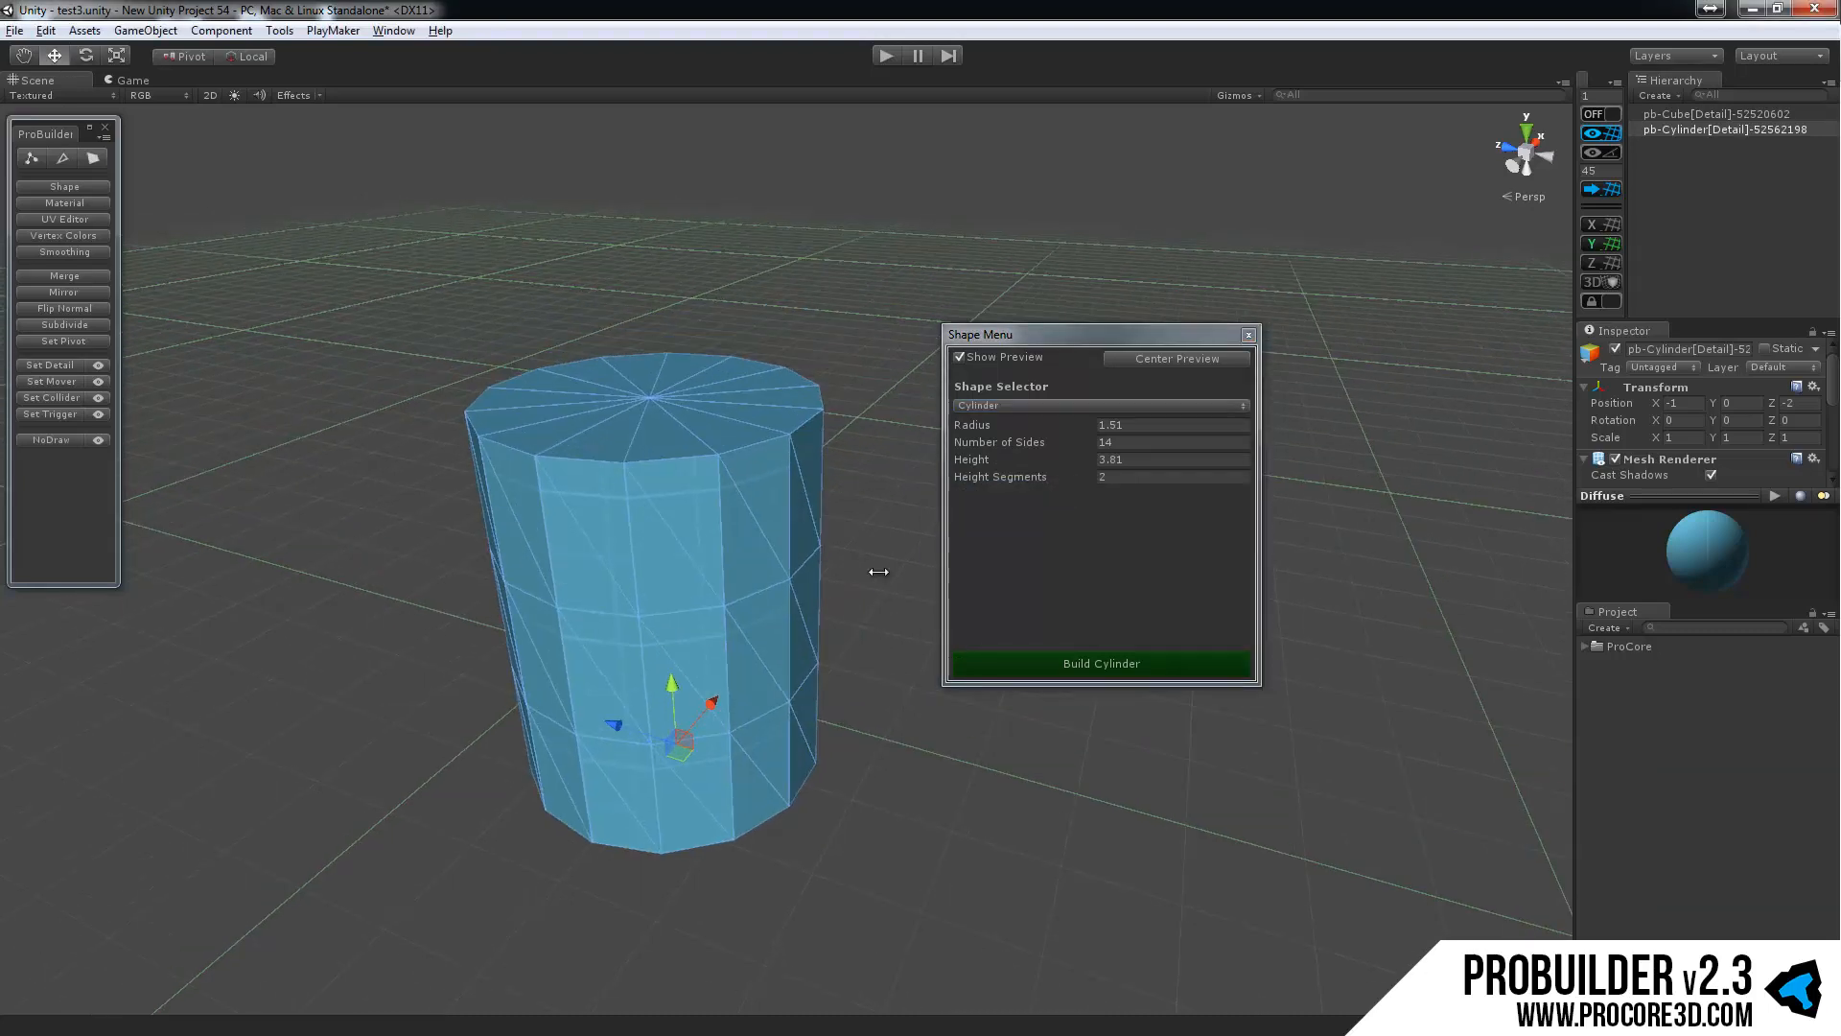
{"action": "left_click_drag", "start_coordinate": [1090, 425], "coordinate": [1076, 449]}
{"action": "left_click", "coordinate": [1092, 444]}
Switch the shape preview to an arch with 224.35 arch degrees and a thickness of 0.8.
{"action": "left_click", "coordinate": [1064, 404]}
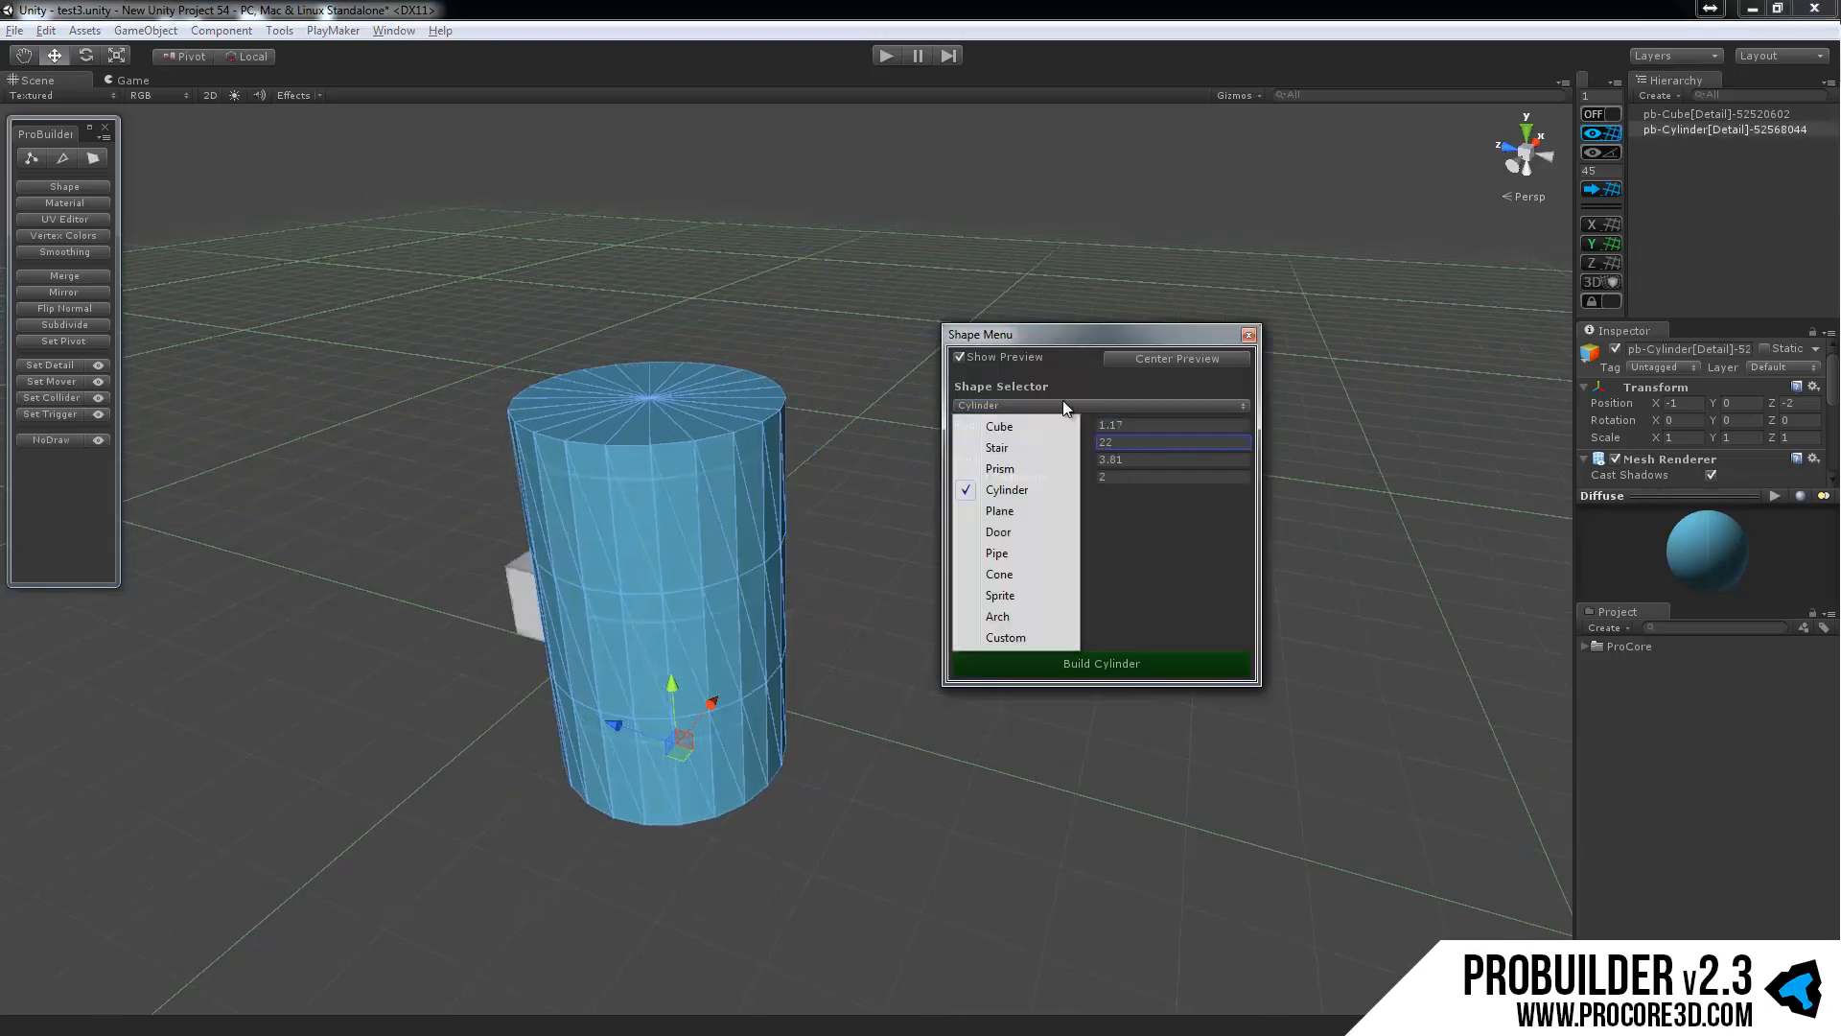
{"action": "left_click", "coordinate": [997, 617]}
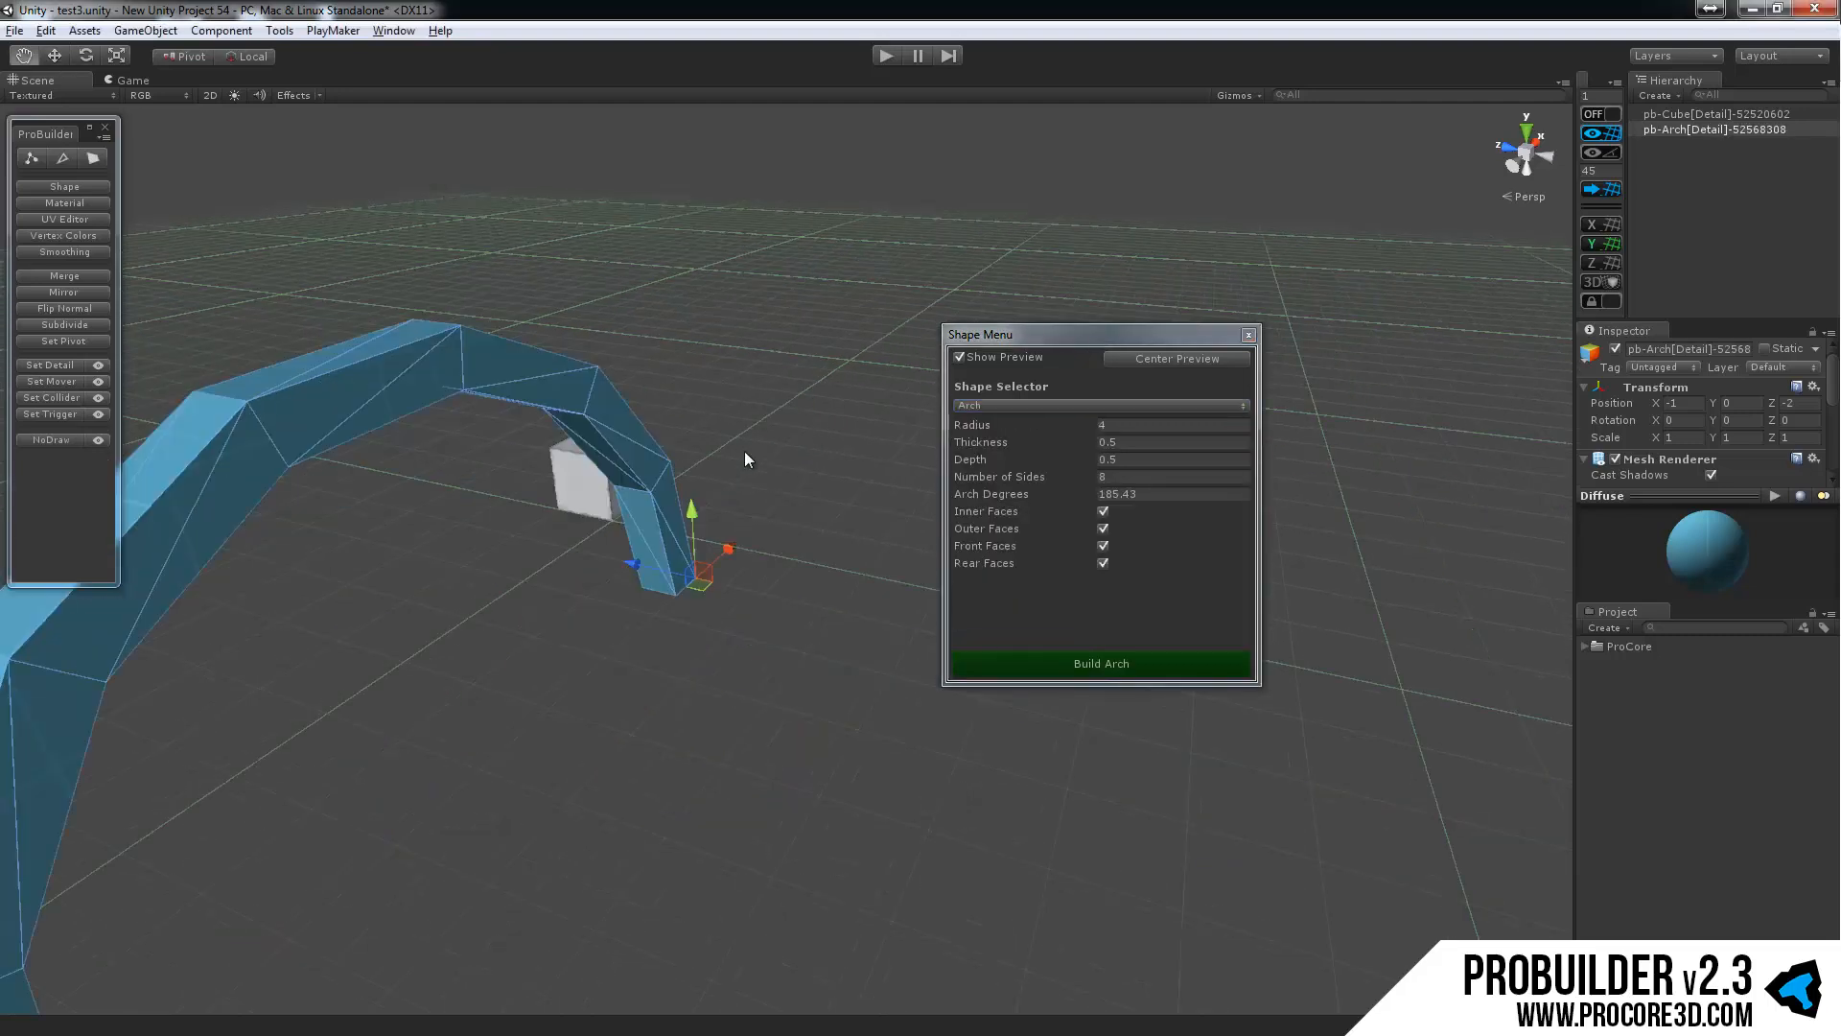
{"action": "left_click_drag", "start_coordinate": [748, 460], "coordinate": [523, 640], "text": "alt"}
{"action": "left_click", "coordinate": [1001, 405]}
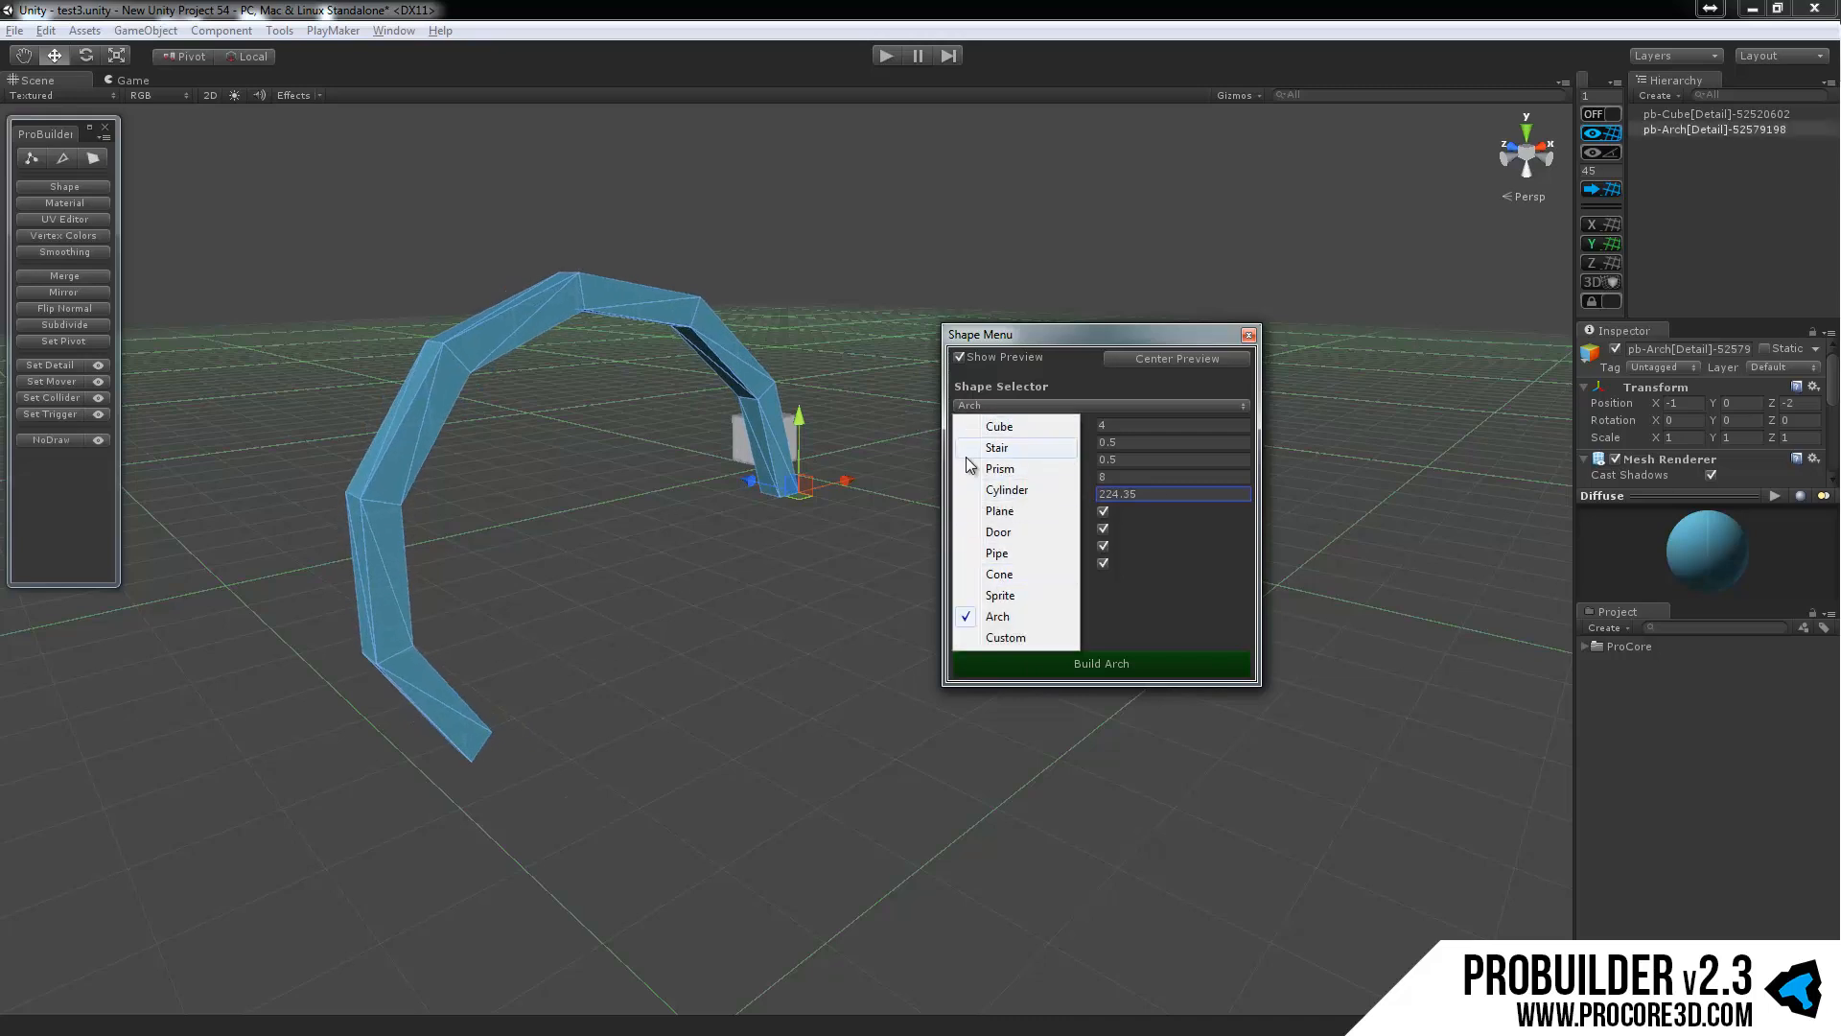
{"action": "left_click", "coordinate": [1200, 624]}
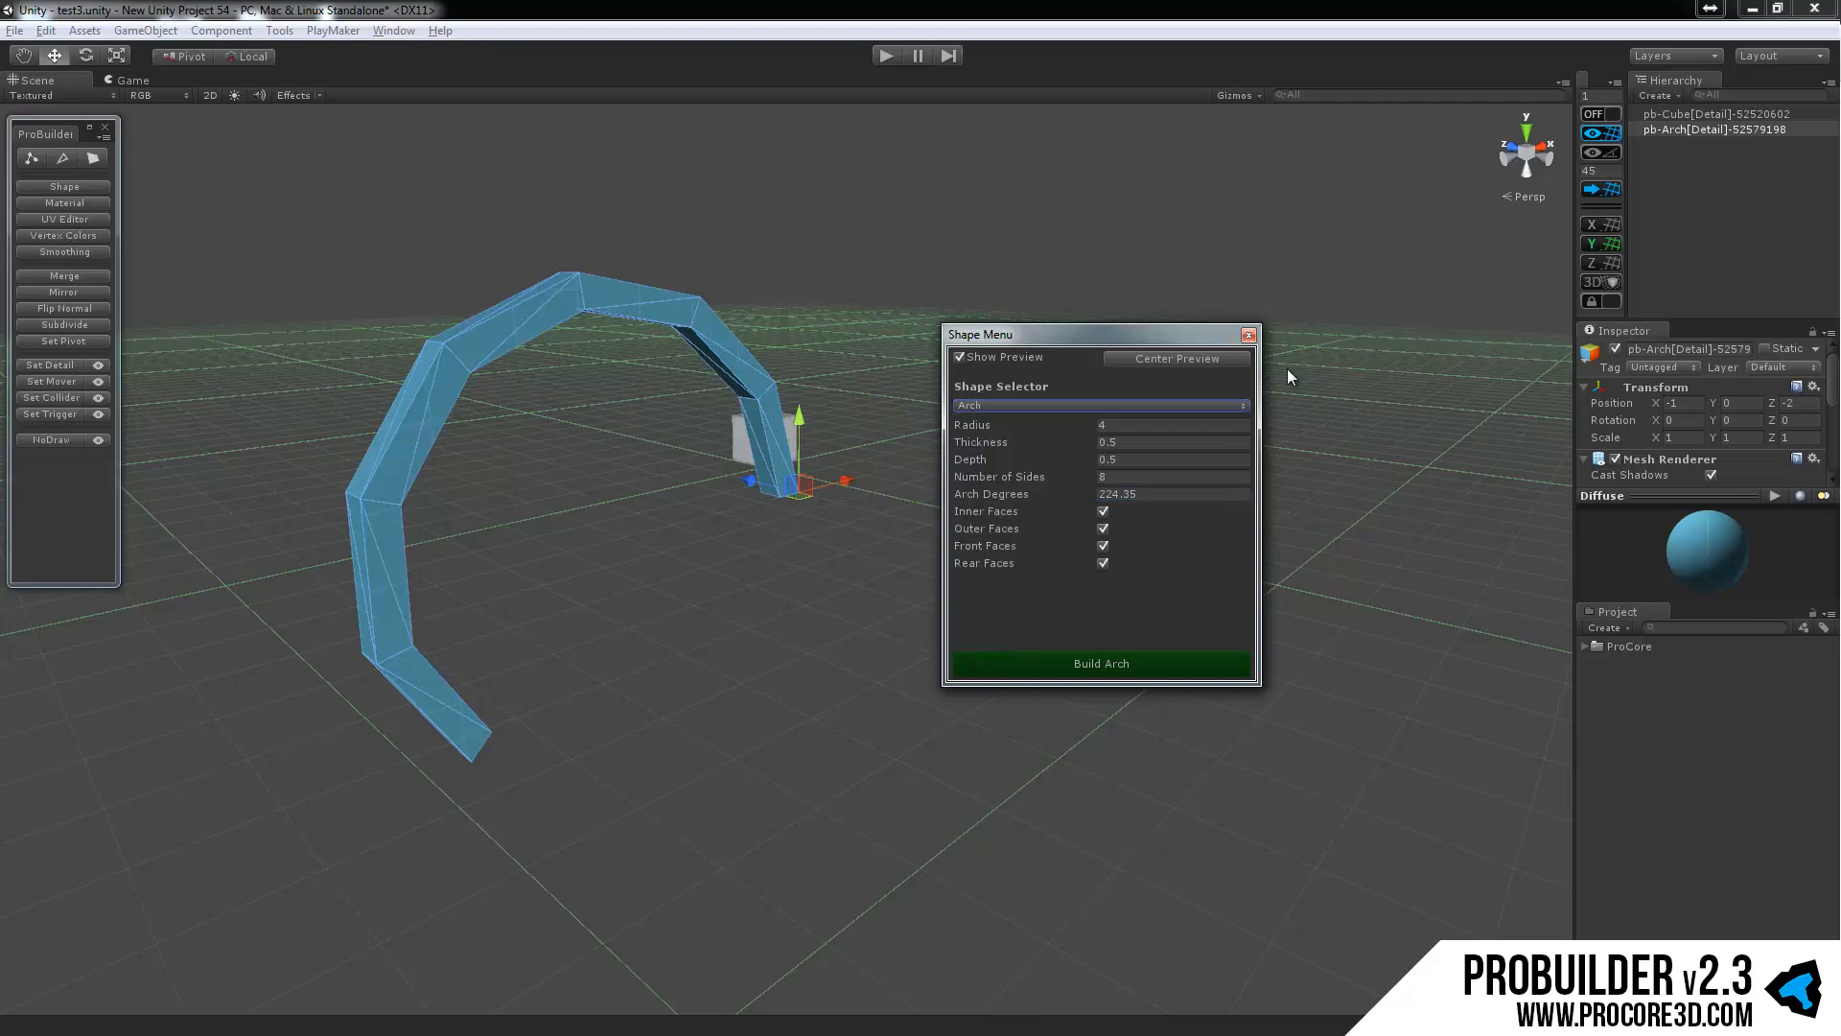
{"action": "mouse_move", "coordinate": [834, 579]}
{"action": "left_mouse_down", "text": "alt"}
{"action": "mouse_move", "coordinate": [556, 601]}
{"action": "mouse_move", "coordinate": [844, 566]}
{"action": "left_mouse_up", "text": "alt"}
{"action": "left_click_drag", "start_coordinate": [1091, 444], "coordinate": [1100, 444]}
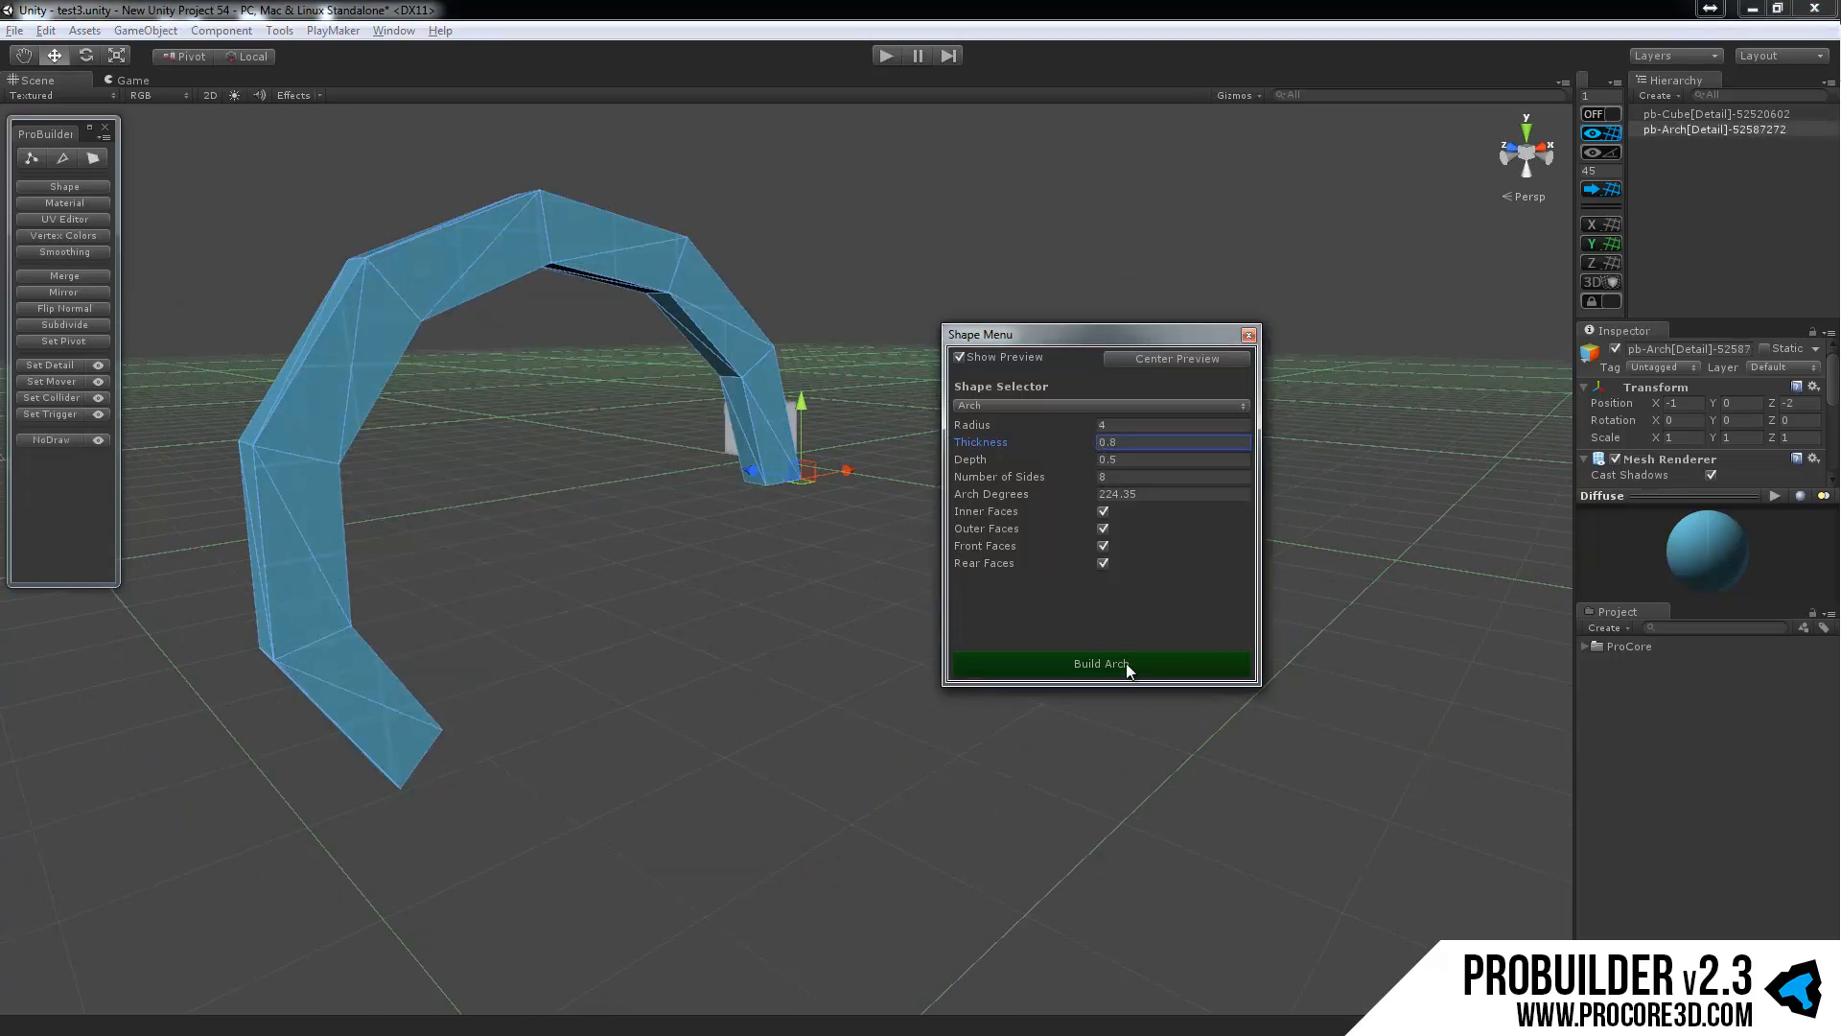
Preview a prism, switch back to the stair shape and build it with Platforms Only enabled, closing the shape builder.
{"action": "left_click", "coordinate": [1168, 406]}
{"action": "left_click", "coordinate": [1032, 467]}
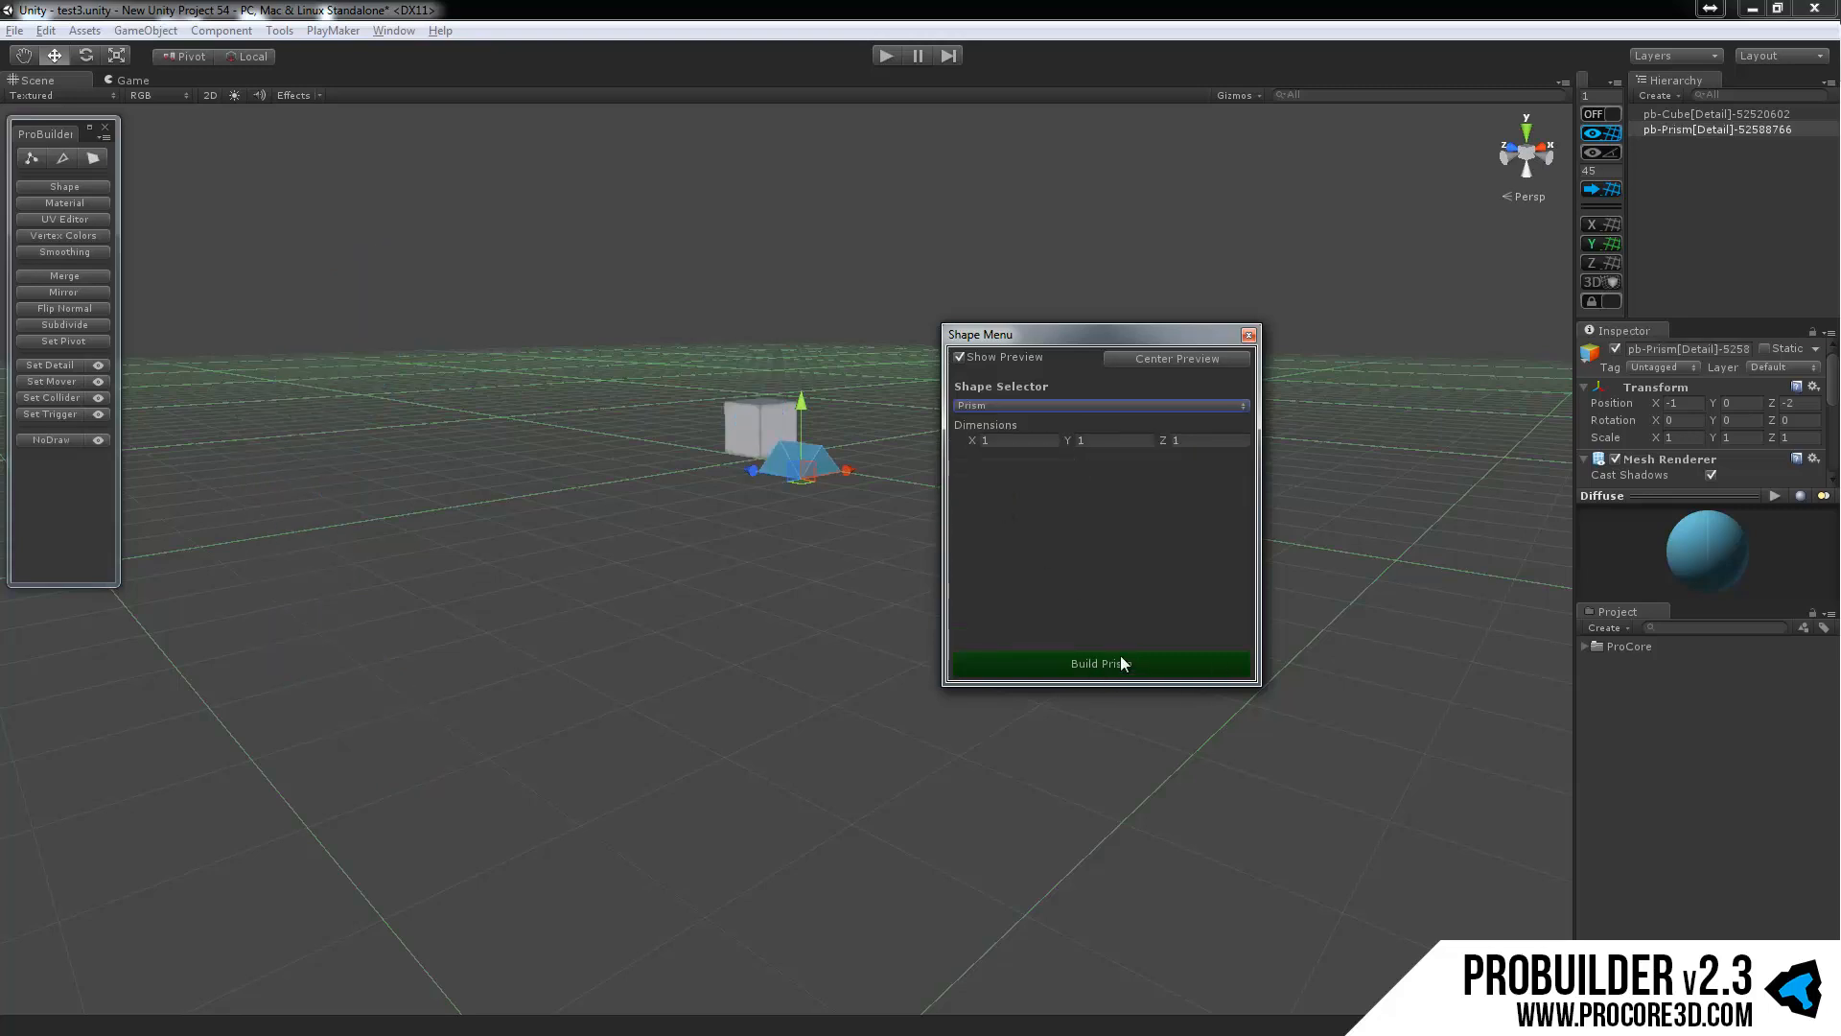
{"action": "left_click", "coordinate": [1101, 407]}
{"action": "left_click", "coordinate": [1022, 437]}
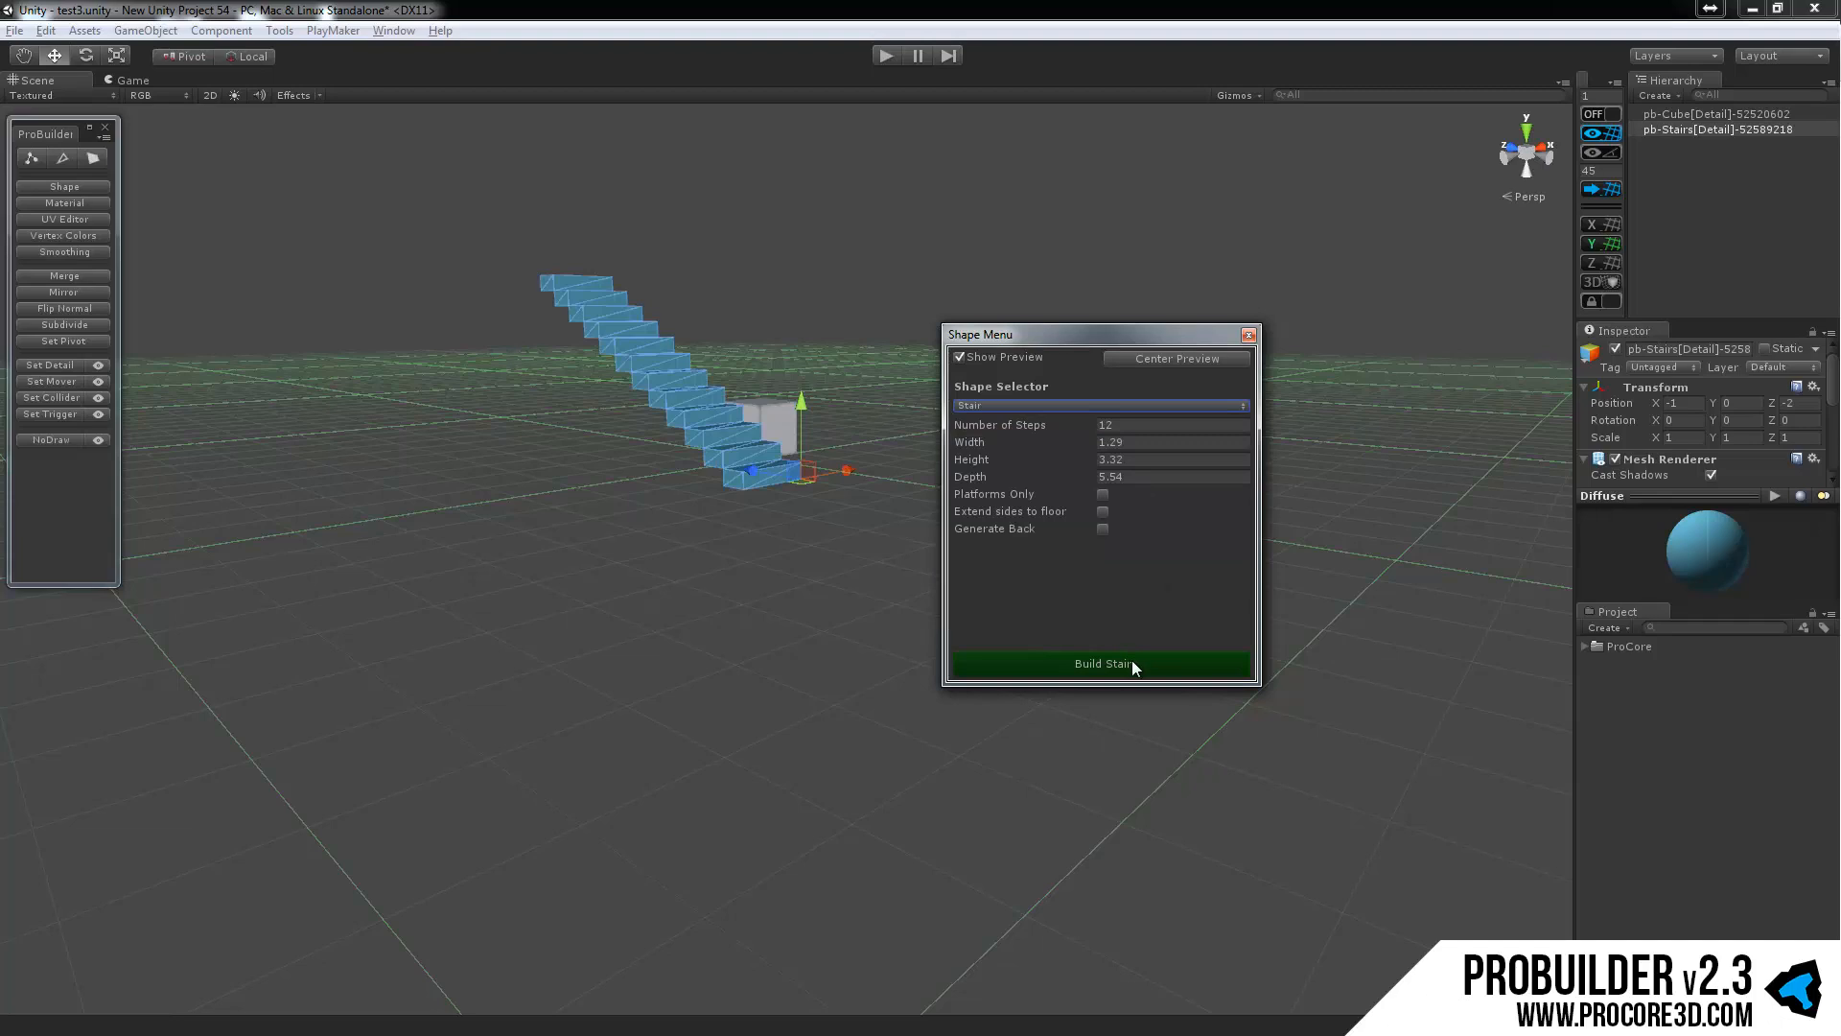
{"action": "left_click", "coordinate": [1103, 495]}
{"action": "left_click", "coordinate": [1155, 659]}
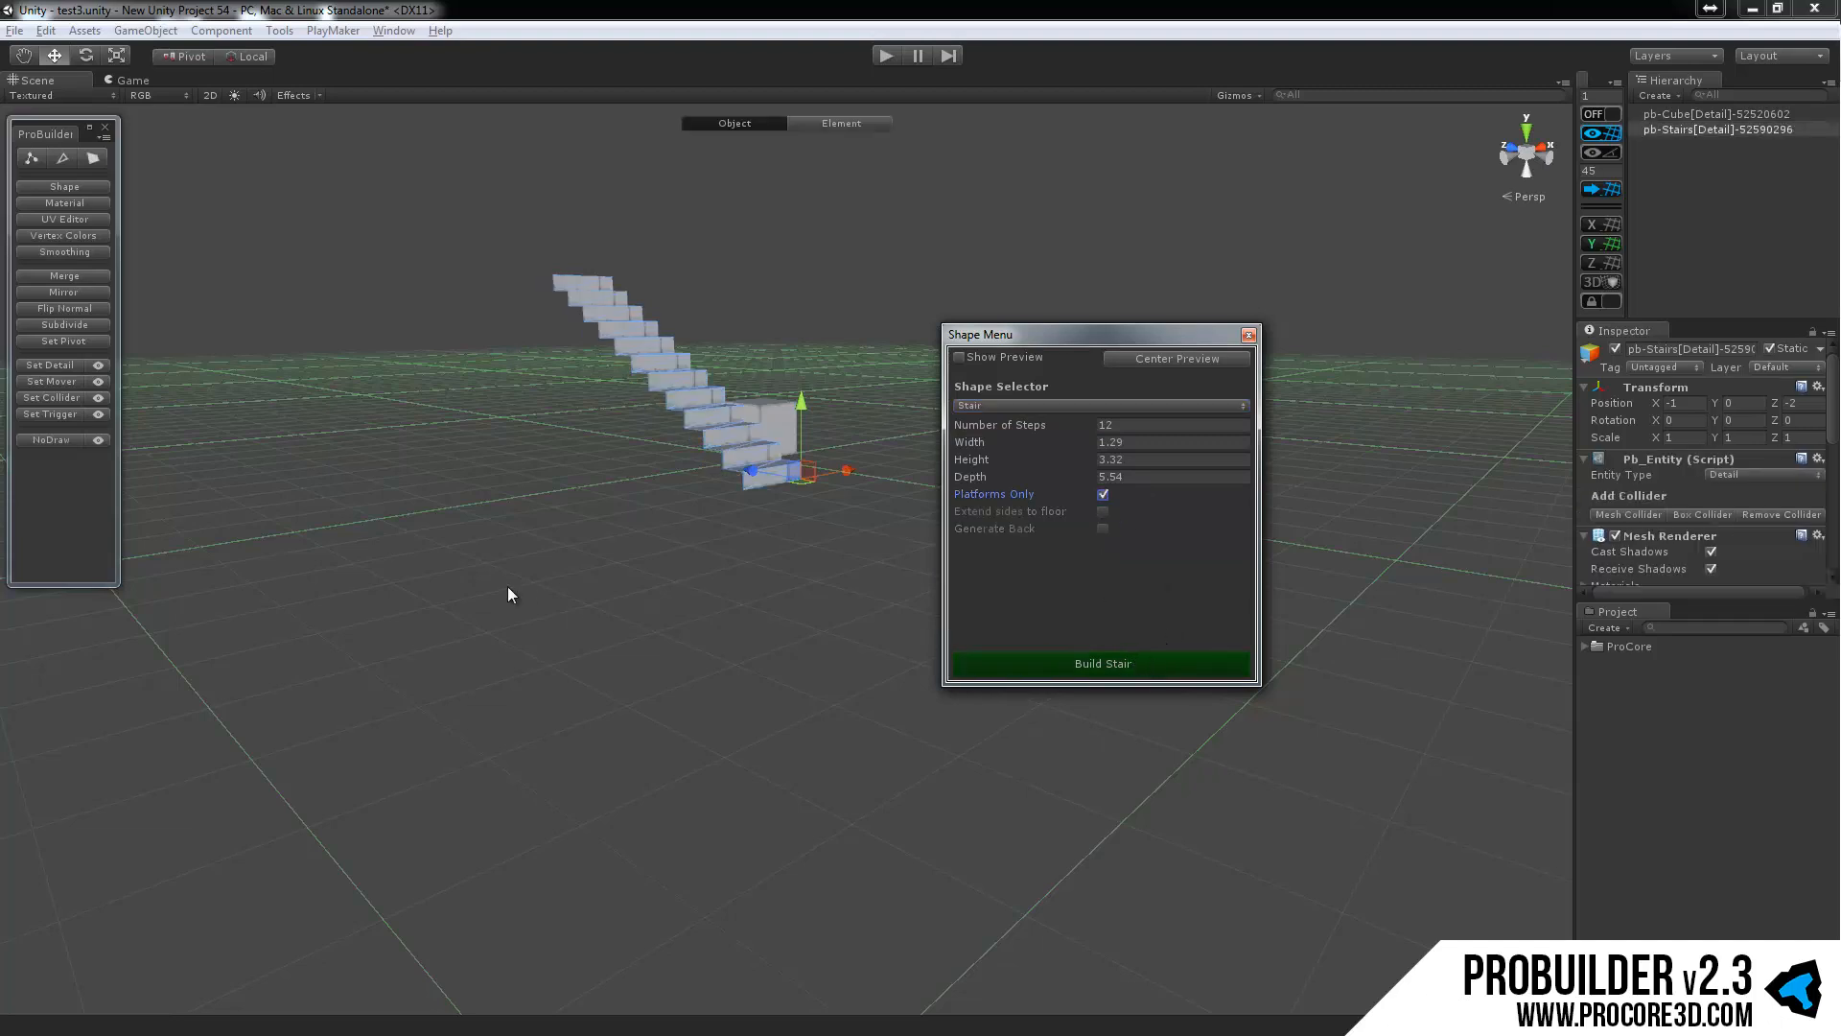
{"action": "left_click", "coordinate": [1248, 333]}
{"action": "key", "text": "f"}
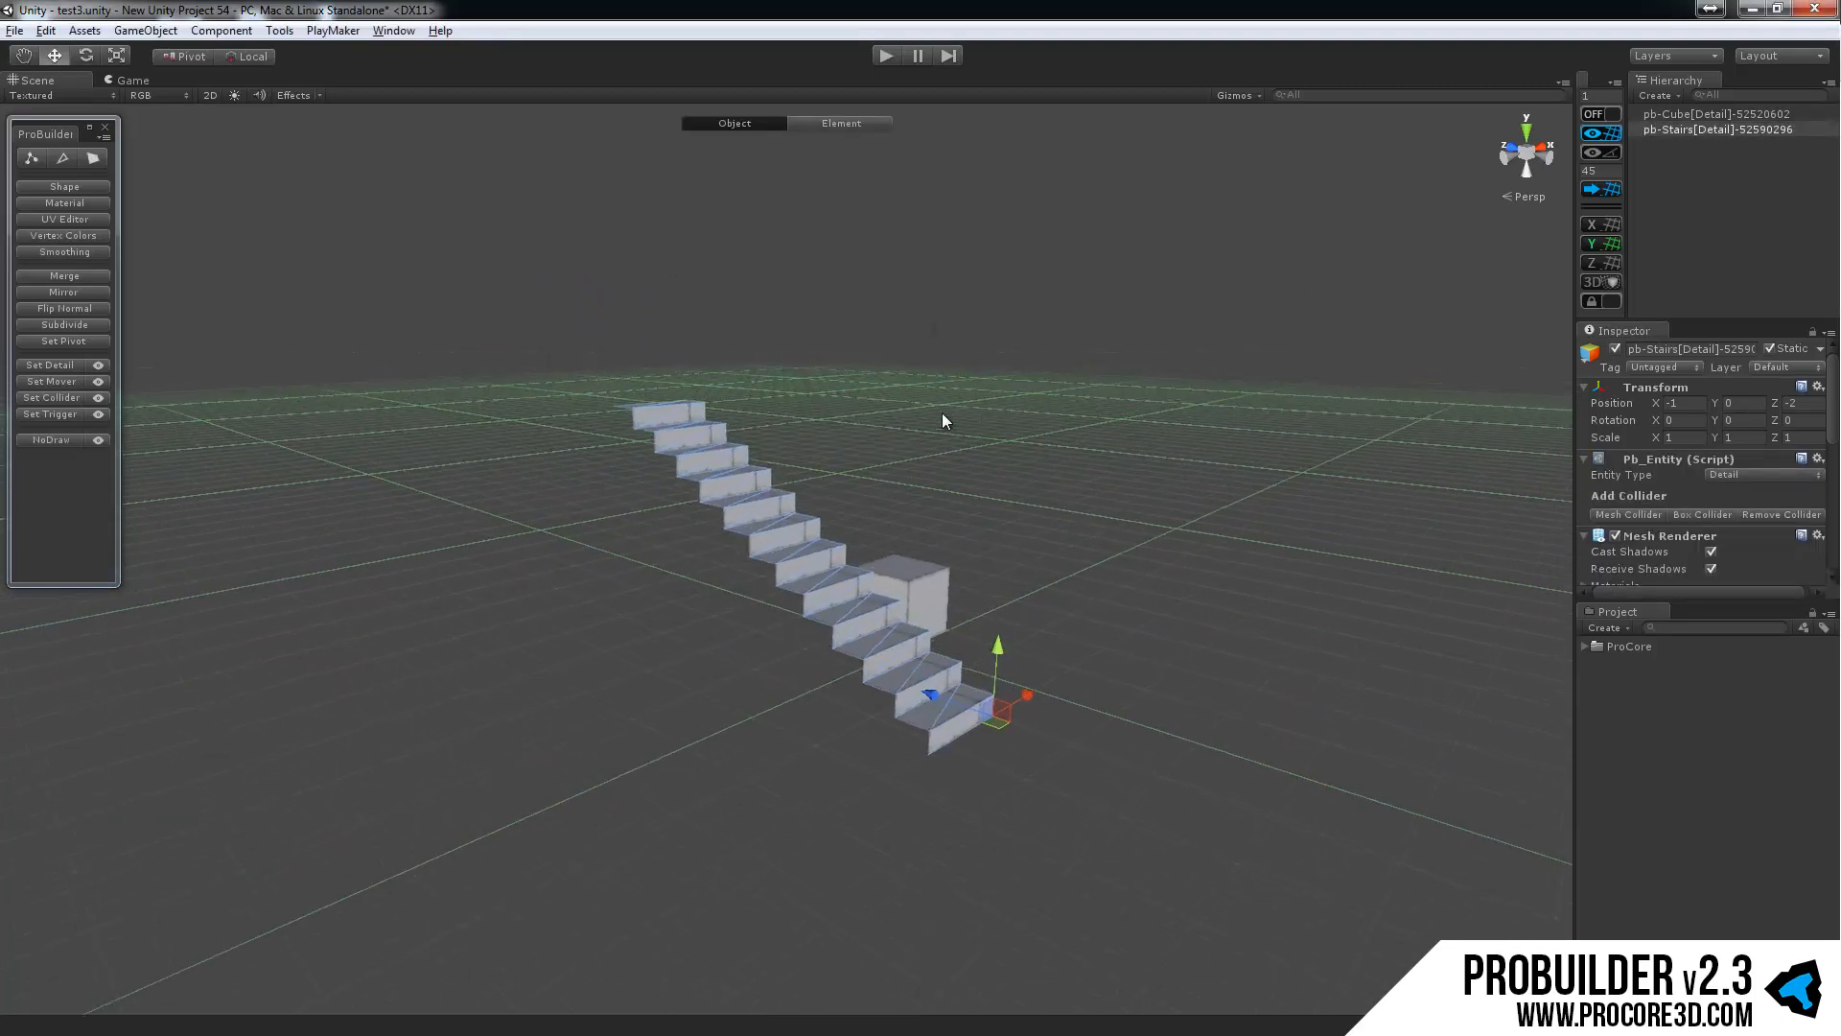
{"action": "left_click_drag", "start_coordinate": [940, 414], "coordinate": [1032, 537], "text": "alt"}
{"action": "scroll", "coordinate": [1013, 542], "scroll_direction": "up", "scroll_amount": 2}
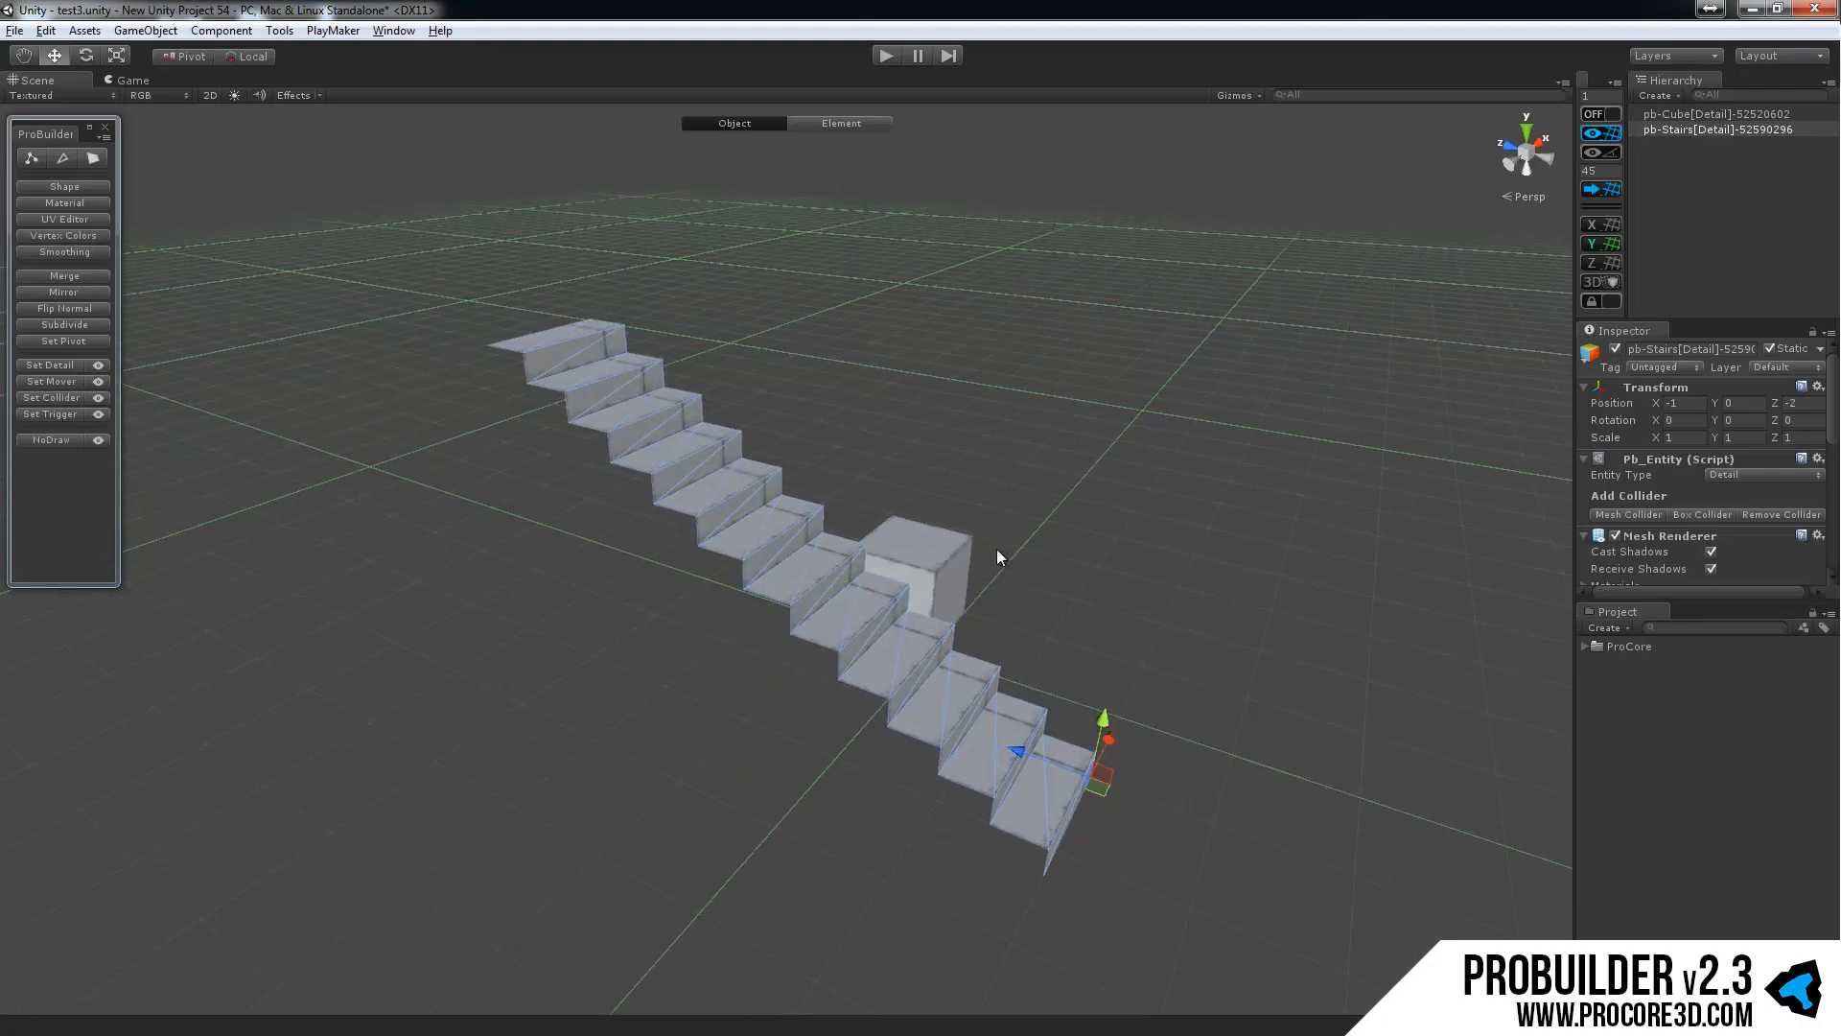
Delete the stair object, then select the remaining cube and frame it in the scene view.
{"action": "key", "text": "Delete"}
{"action": "left_click", "coordinate": [924, 562]}
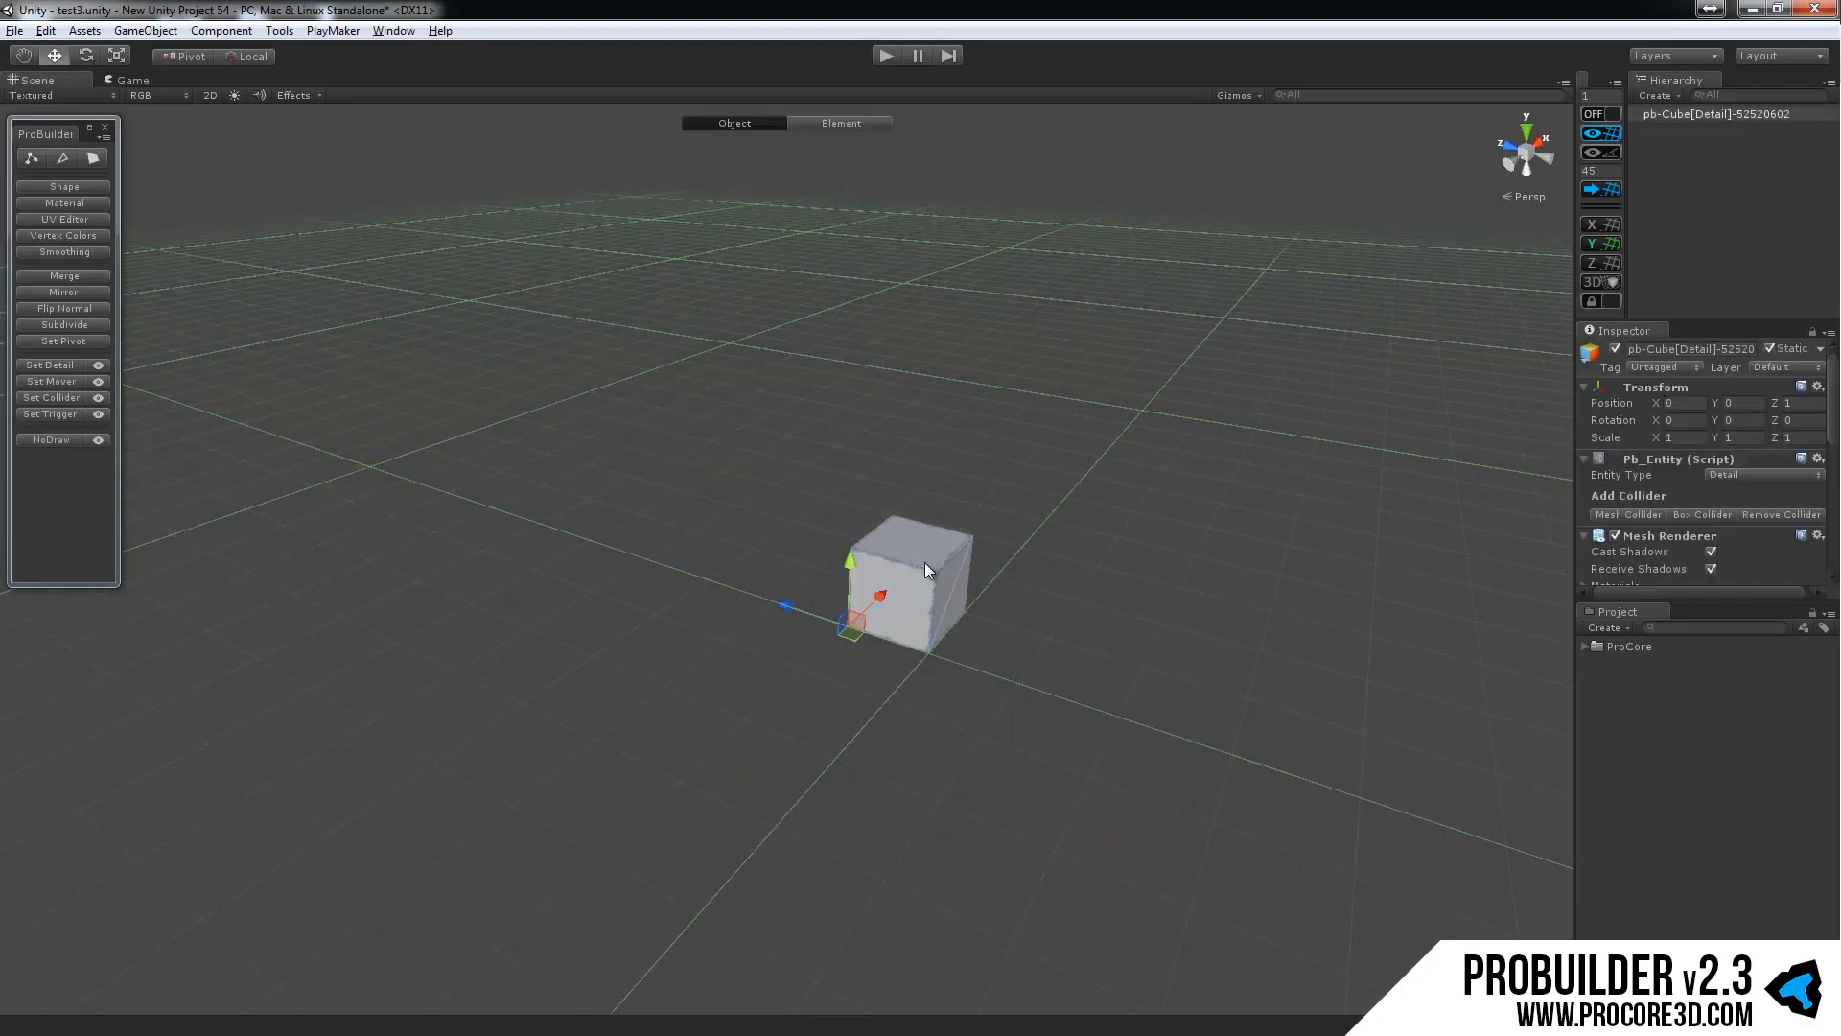
{"action": "key", "text": "f"}
{"action": "left_click_drag", "start_coordinate": [1003, 522], "coordinate": [1329, 374], "text": "alt"}
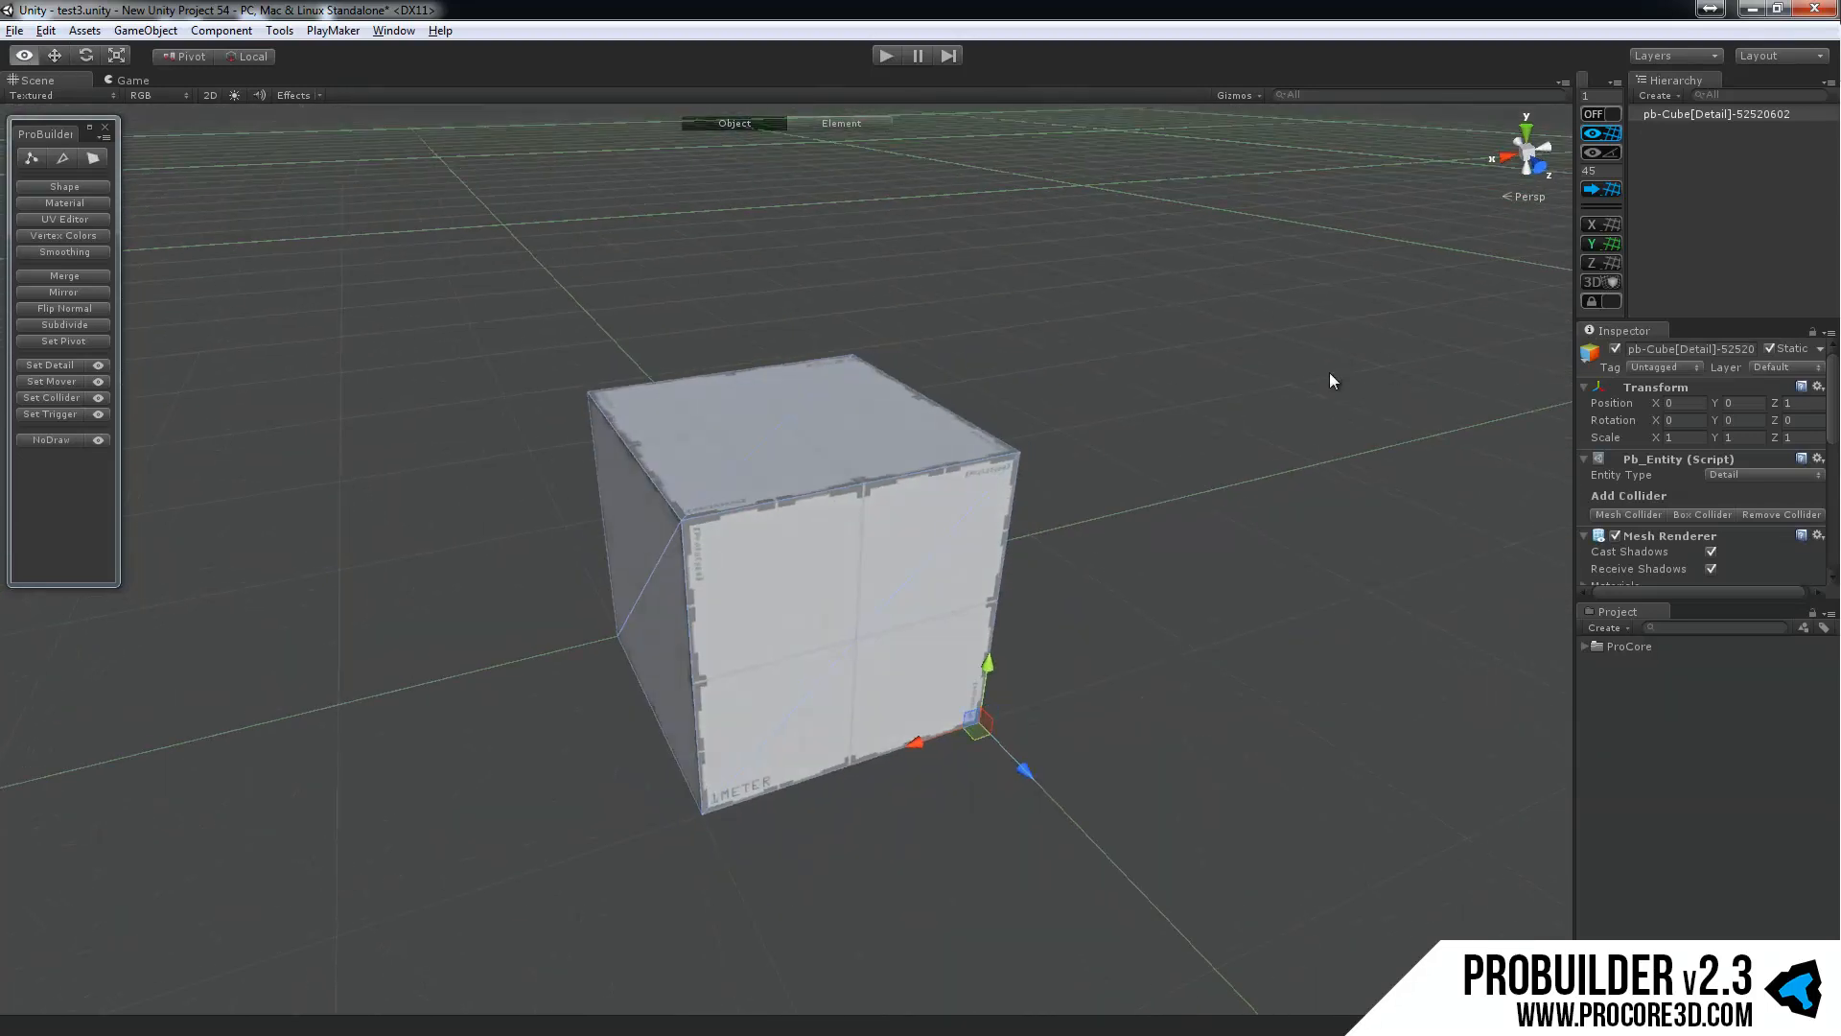
{"action": "scroll", "coordinate": [873, 417], "scroll_direction": "down", "scroll_amount": 2}
{"action": "left_click_drag", "start_coordinate": [824, 399], "coordinate": [924, 396], "text": "alt"}
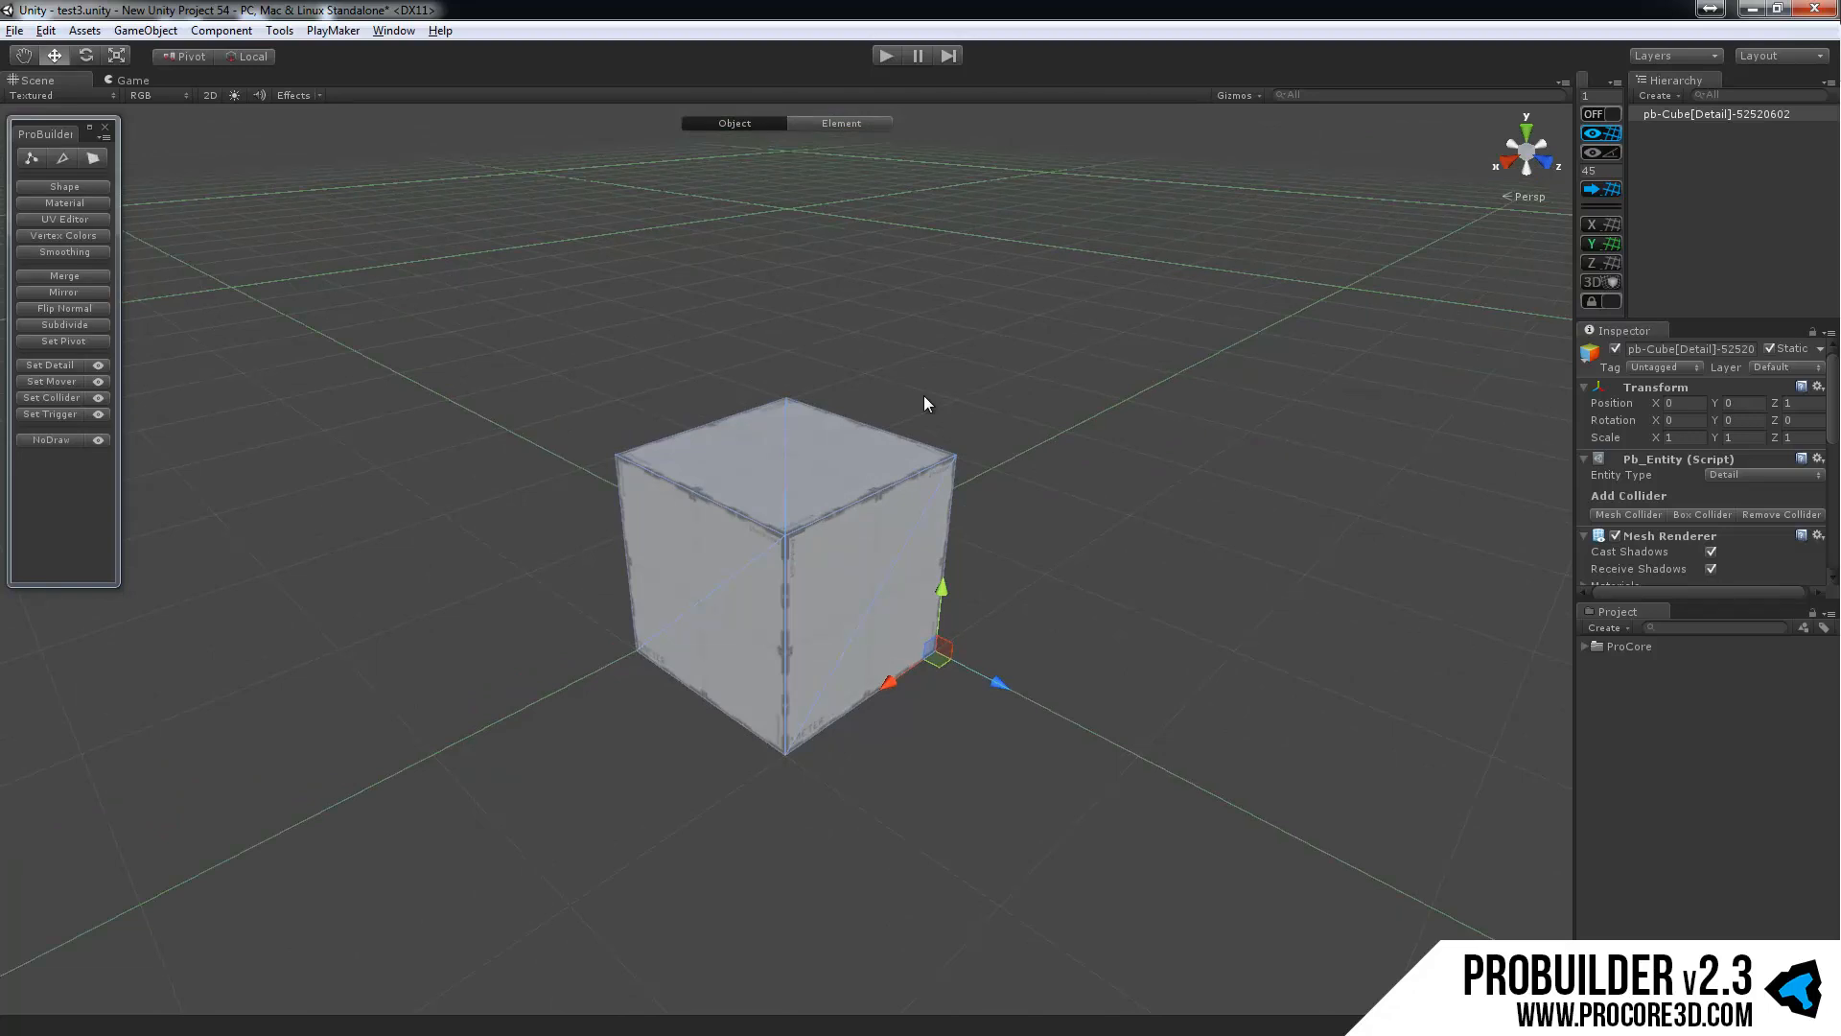
{"action": "left_click_drag", "start_coordinate": [923, 395], "coordinate": [934, 380], "text": "alt"}
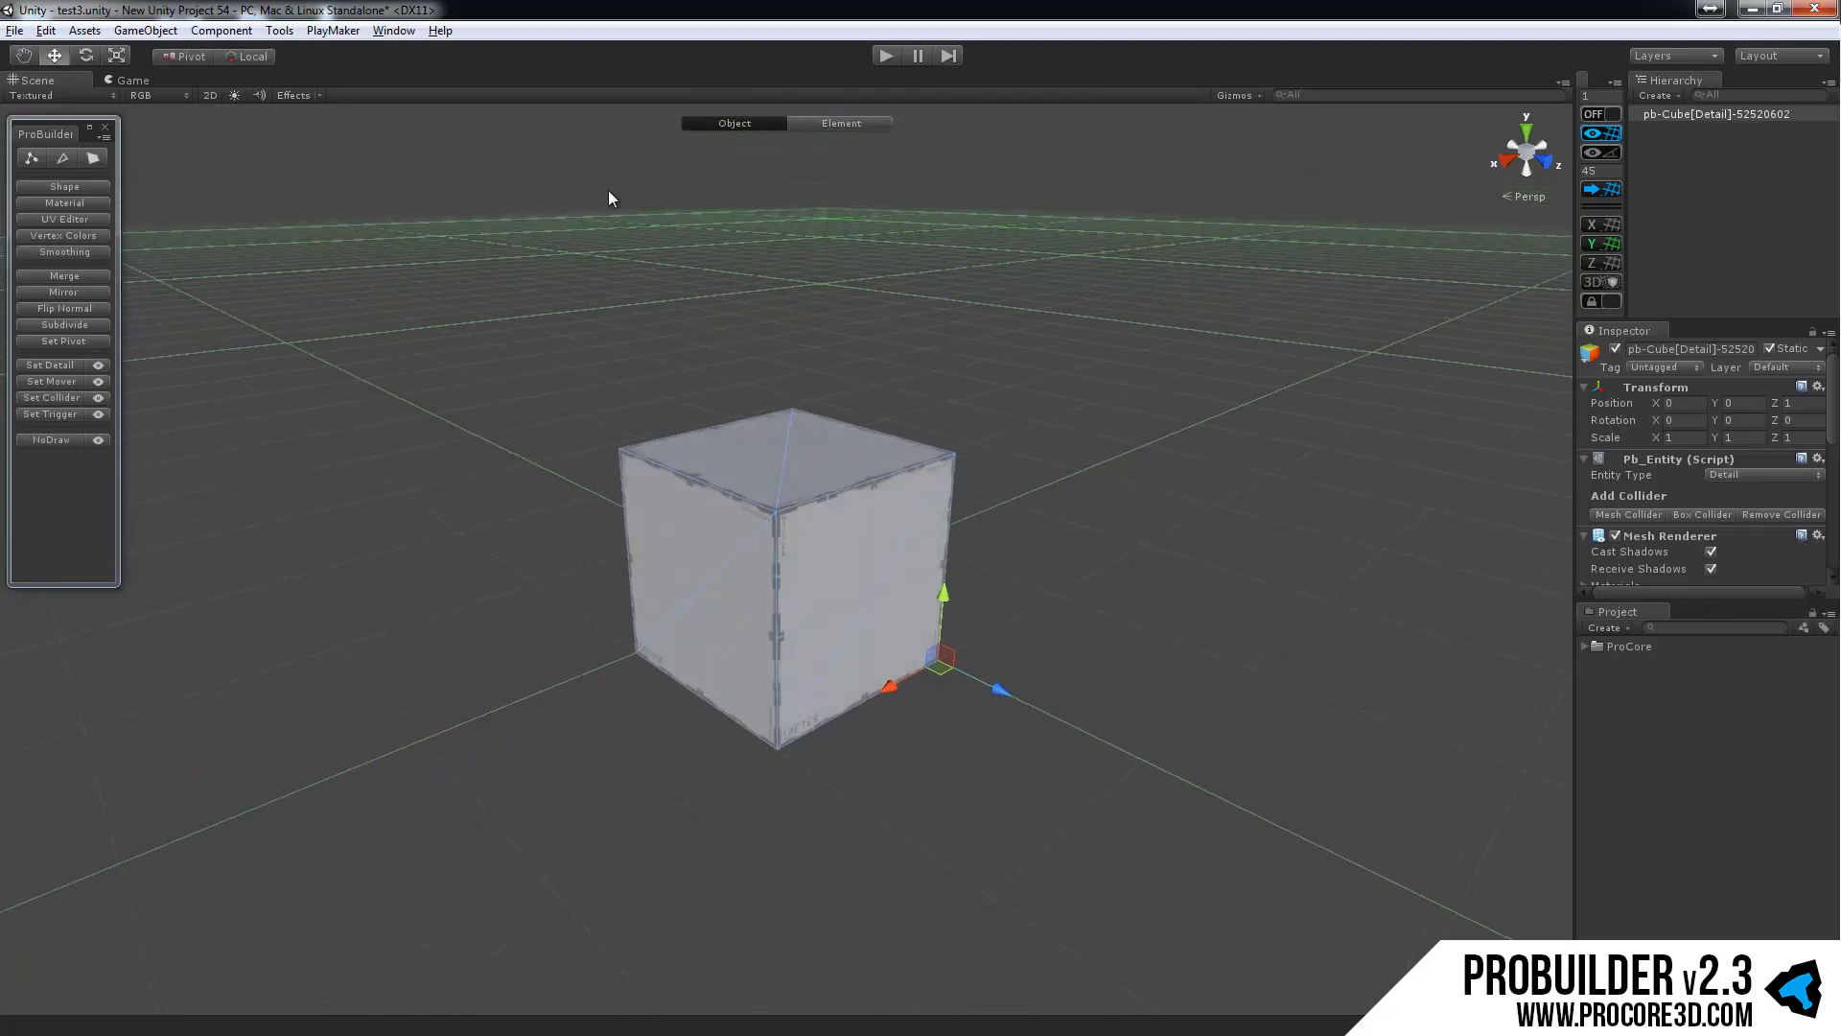
Switch to element editing, try moving the four vertices of the cube's top face, and undo the move.
{"action": "left_click", "coordinate": [852, 123]}
{"action": "left_click", "coordinate": [797, 462]}
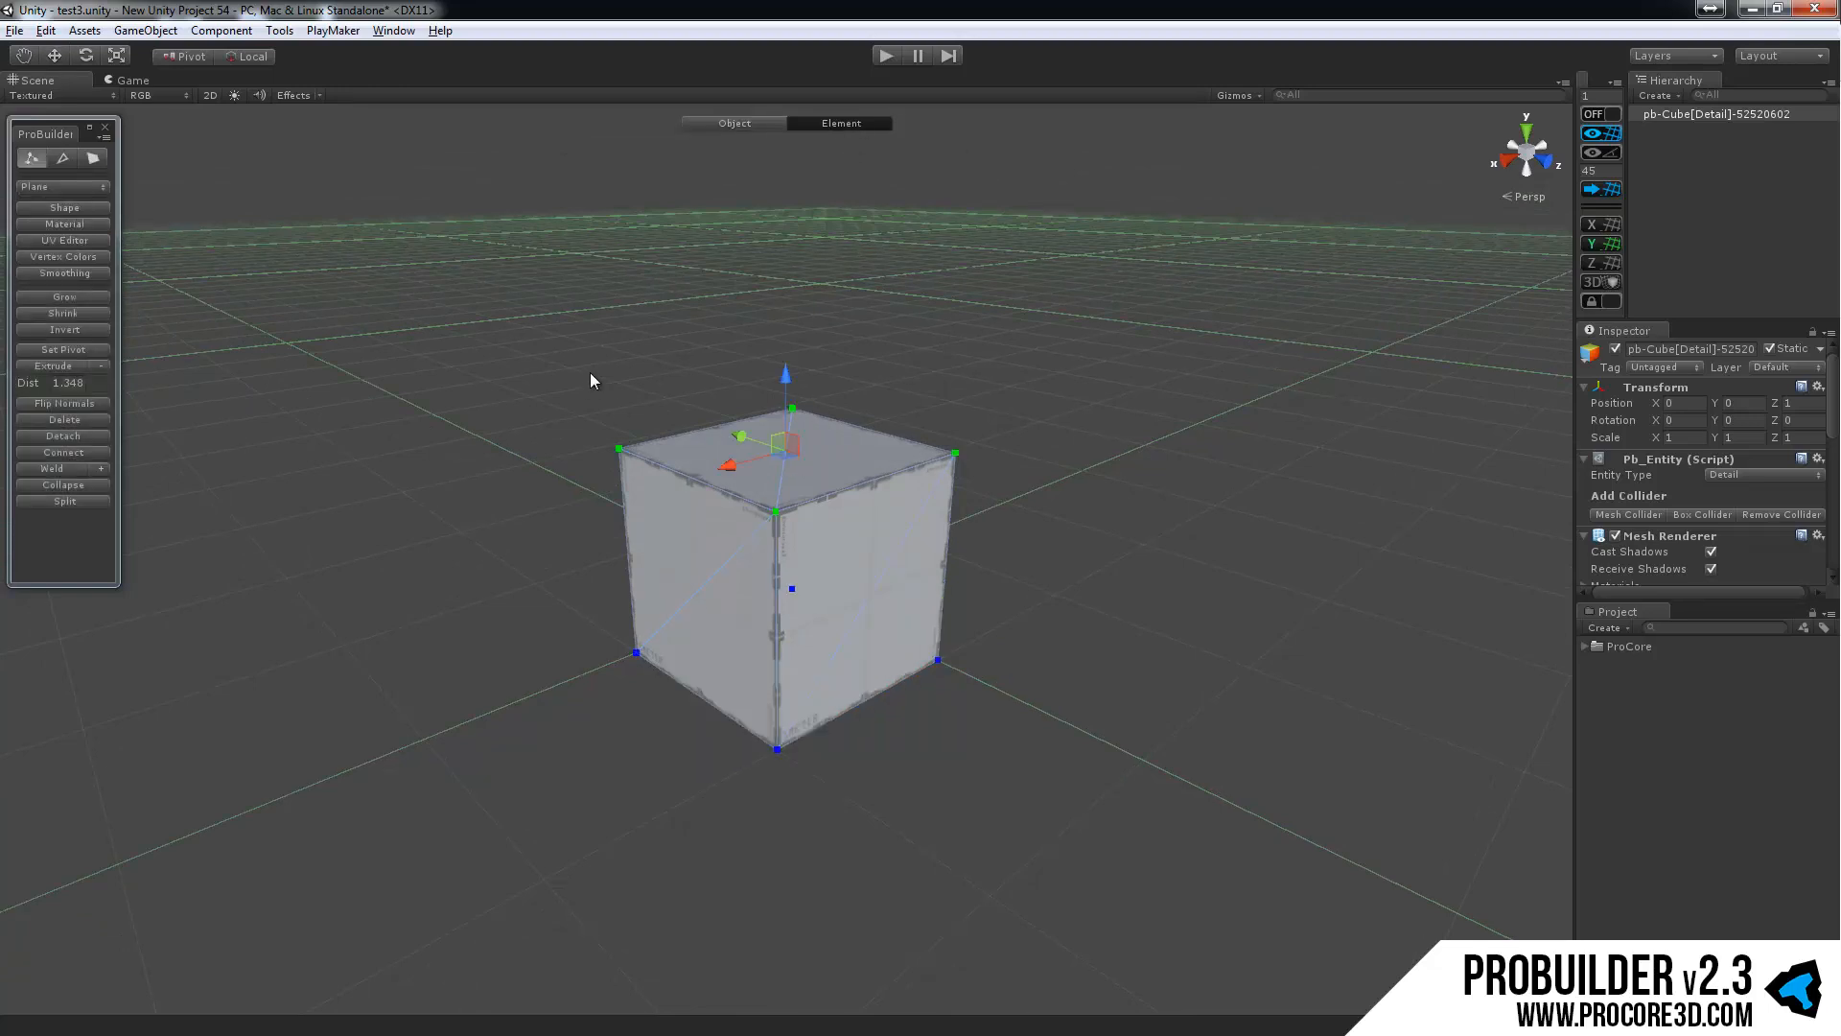
{"action": "left_click_drag", "start_coordinate": [808, 276], "coordinate": [793, 305]}
{"action": "key", "text": "ctrl+z"}
Try raising two vertices along one edge of the cube's top, undo the change and return to object editing.
{"action": "left_click_drag", "start_coordinate": [486, 345], "coordinate": [803, 465]}
{"action": "left_click_drag", "start_coordinate": [717, 332], "coordinate": [752, 261]}
{"action": "key", "text": "ctrl+z"}
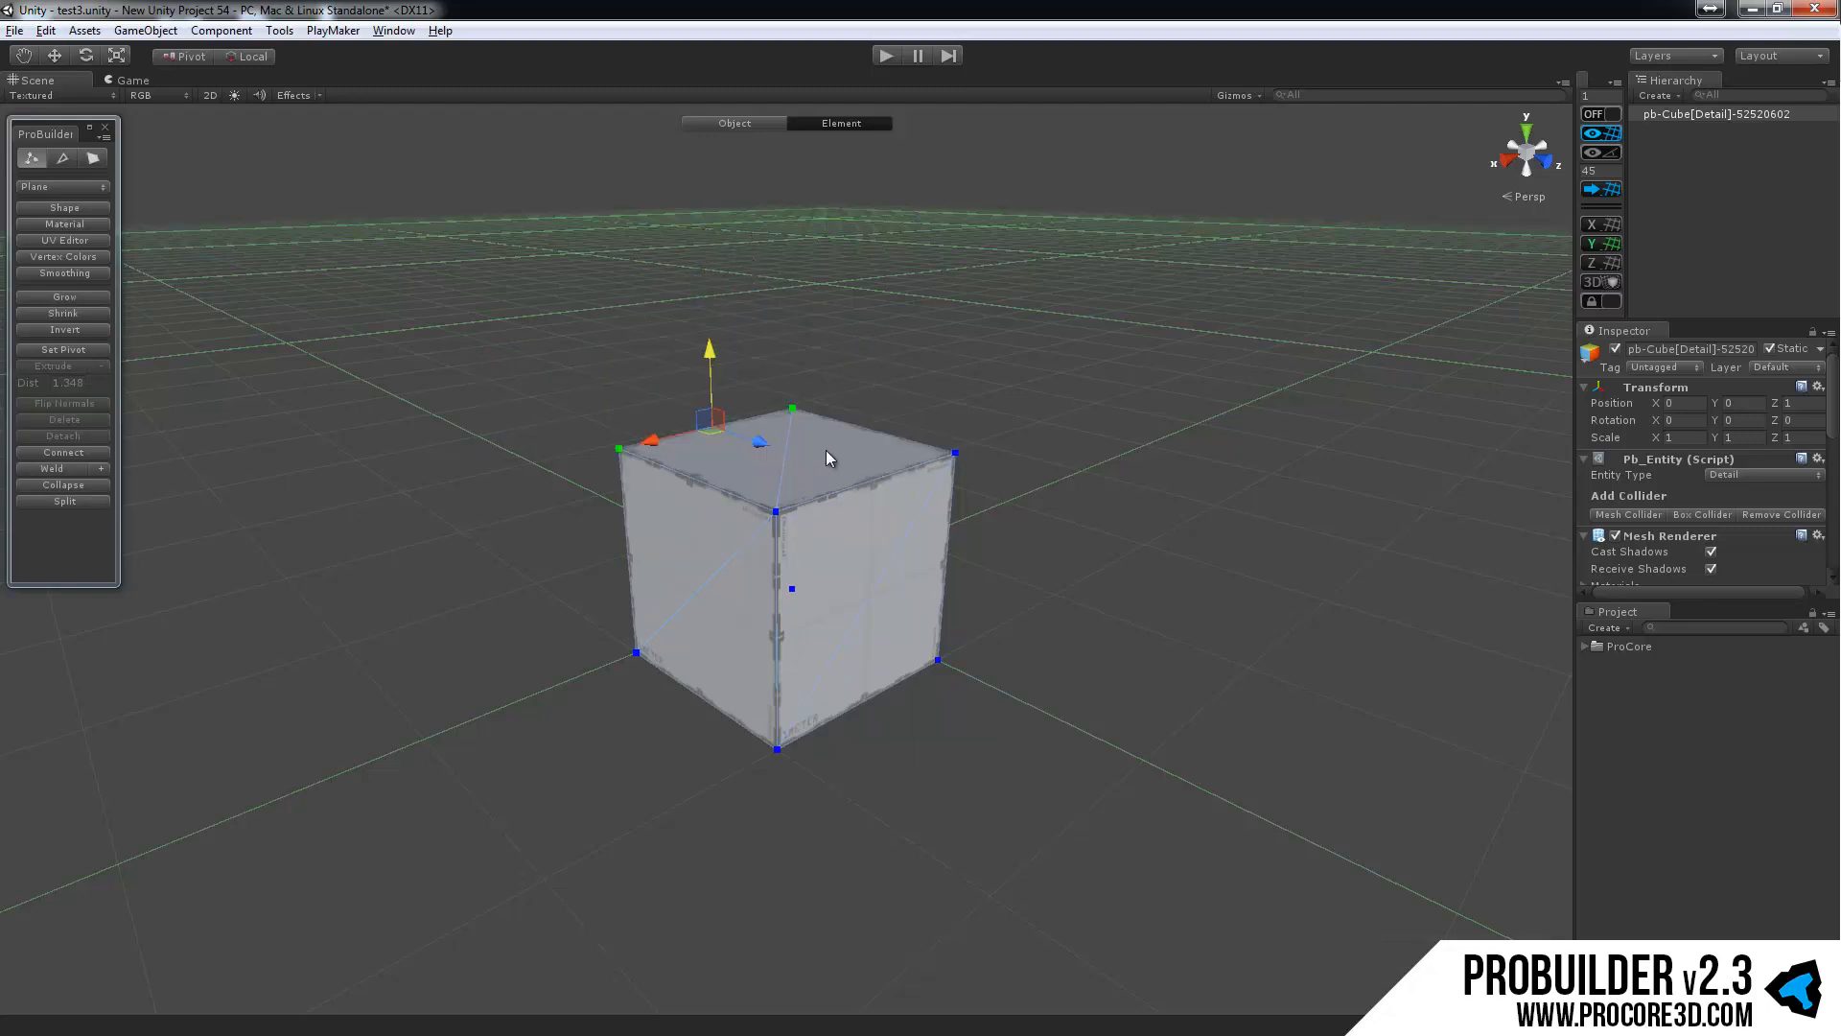
{"action": "key", "text": "ctrl+z"}
{"action": "left_click", "coordinate": [734, 124]}
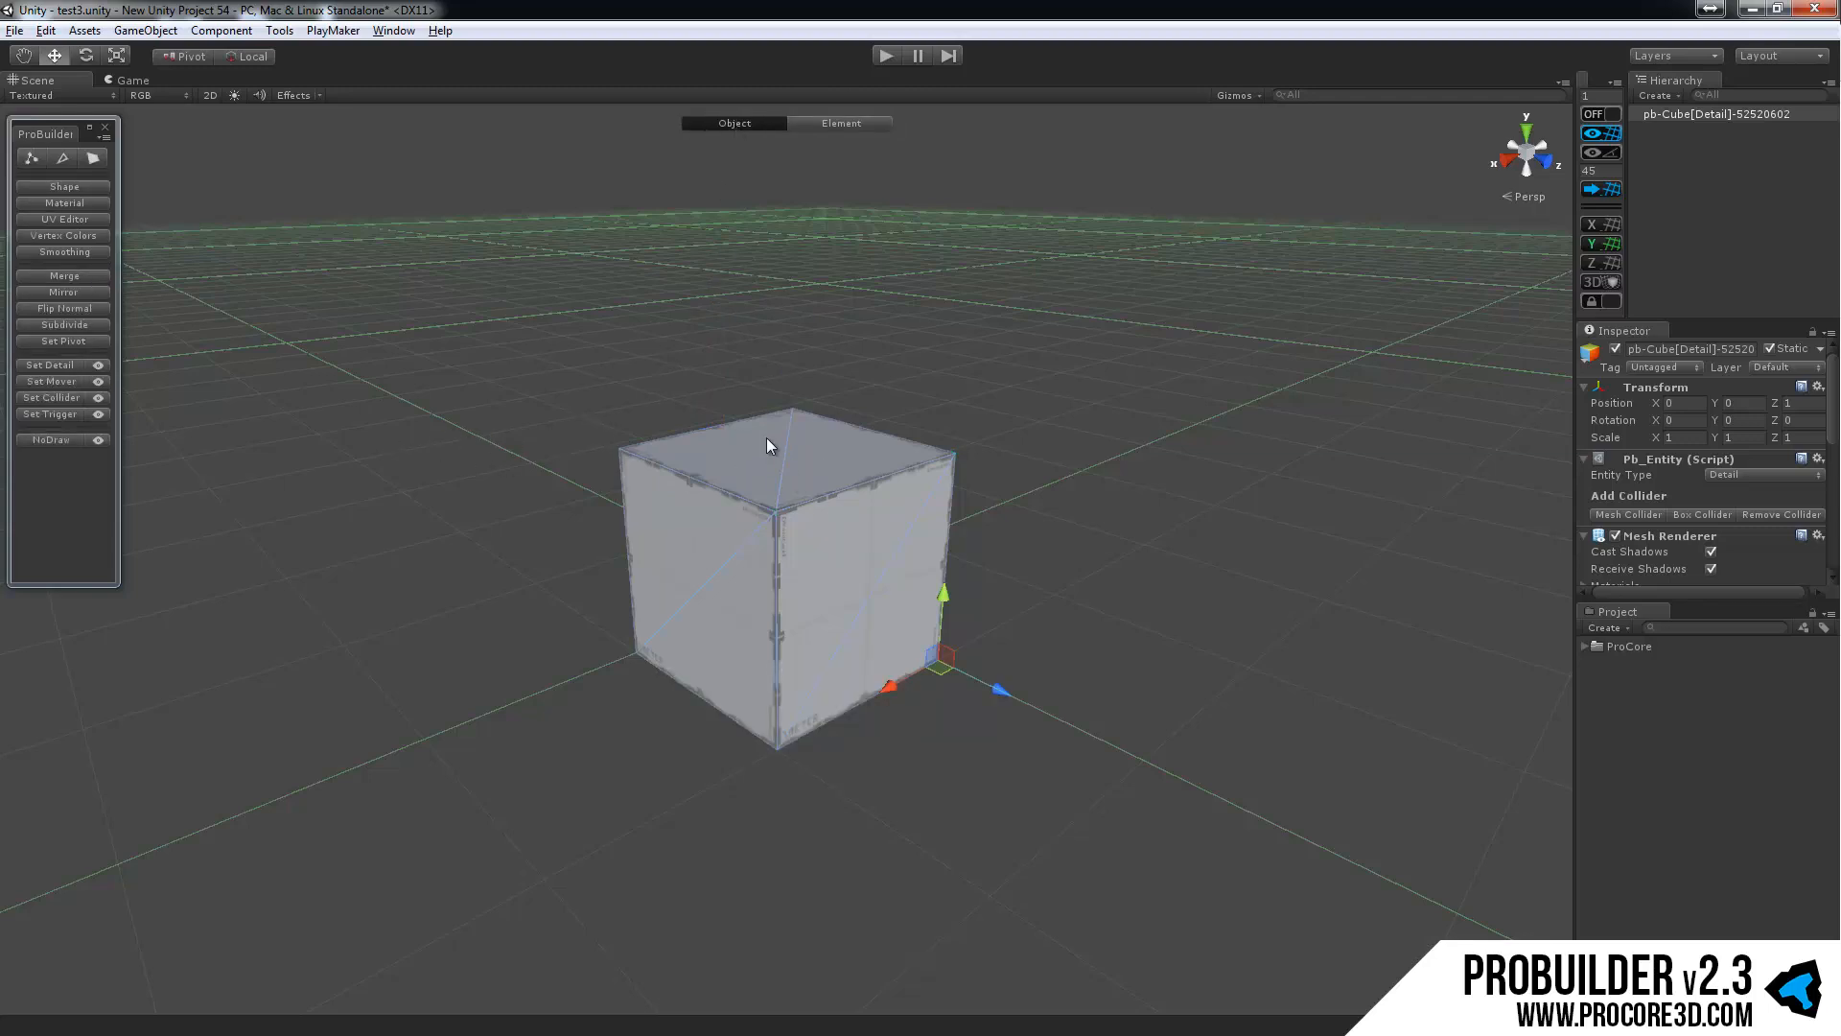
Cycle through the vertex, edge and face selection modes on the cube and return to object editing.
{"action": "left_click_drag", "start_coordinate": [739, 395], "coordinate": [754, 437], "text": "alt"}
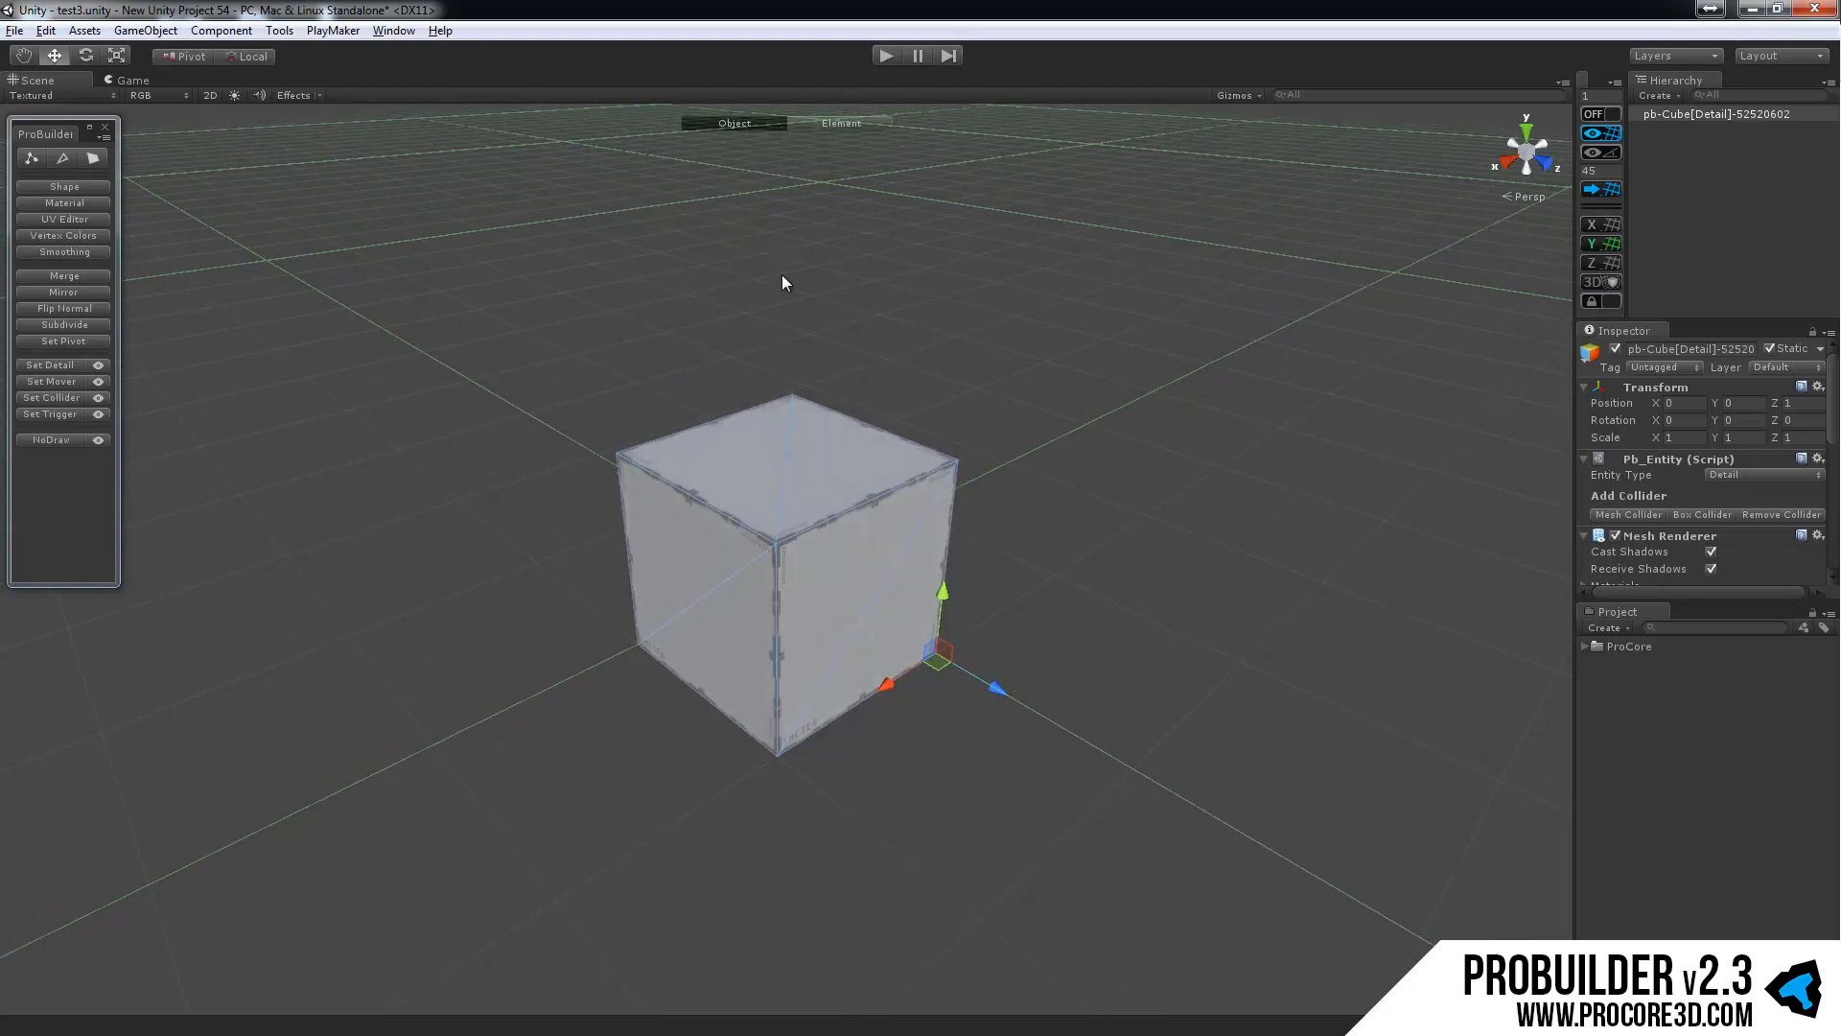
{"action": "left_click_drag", "start_coordinate": [782, 281], "coordinate": [826, 365], "text": "alt"}
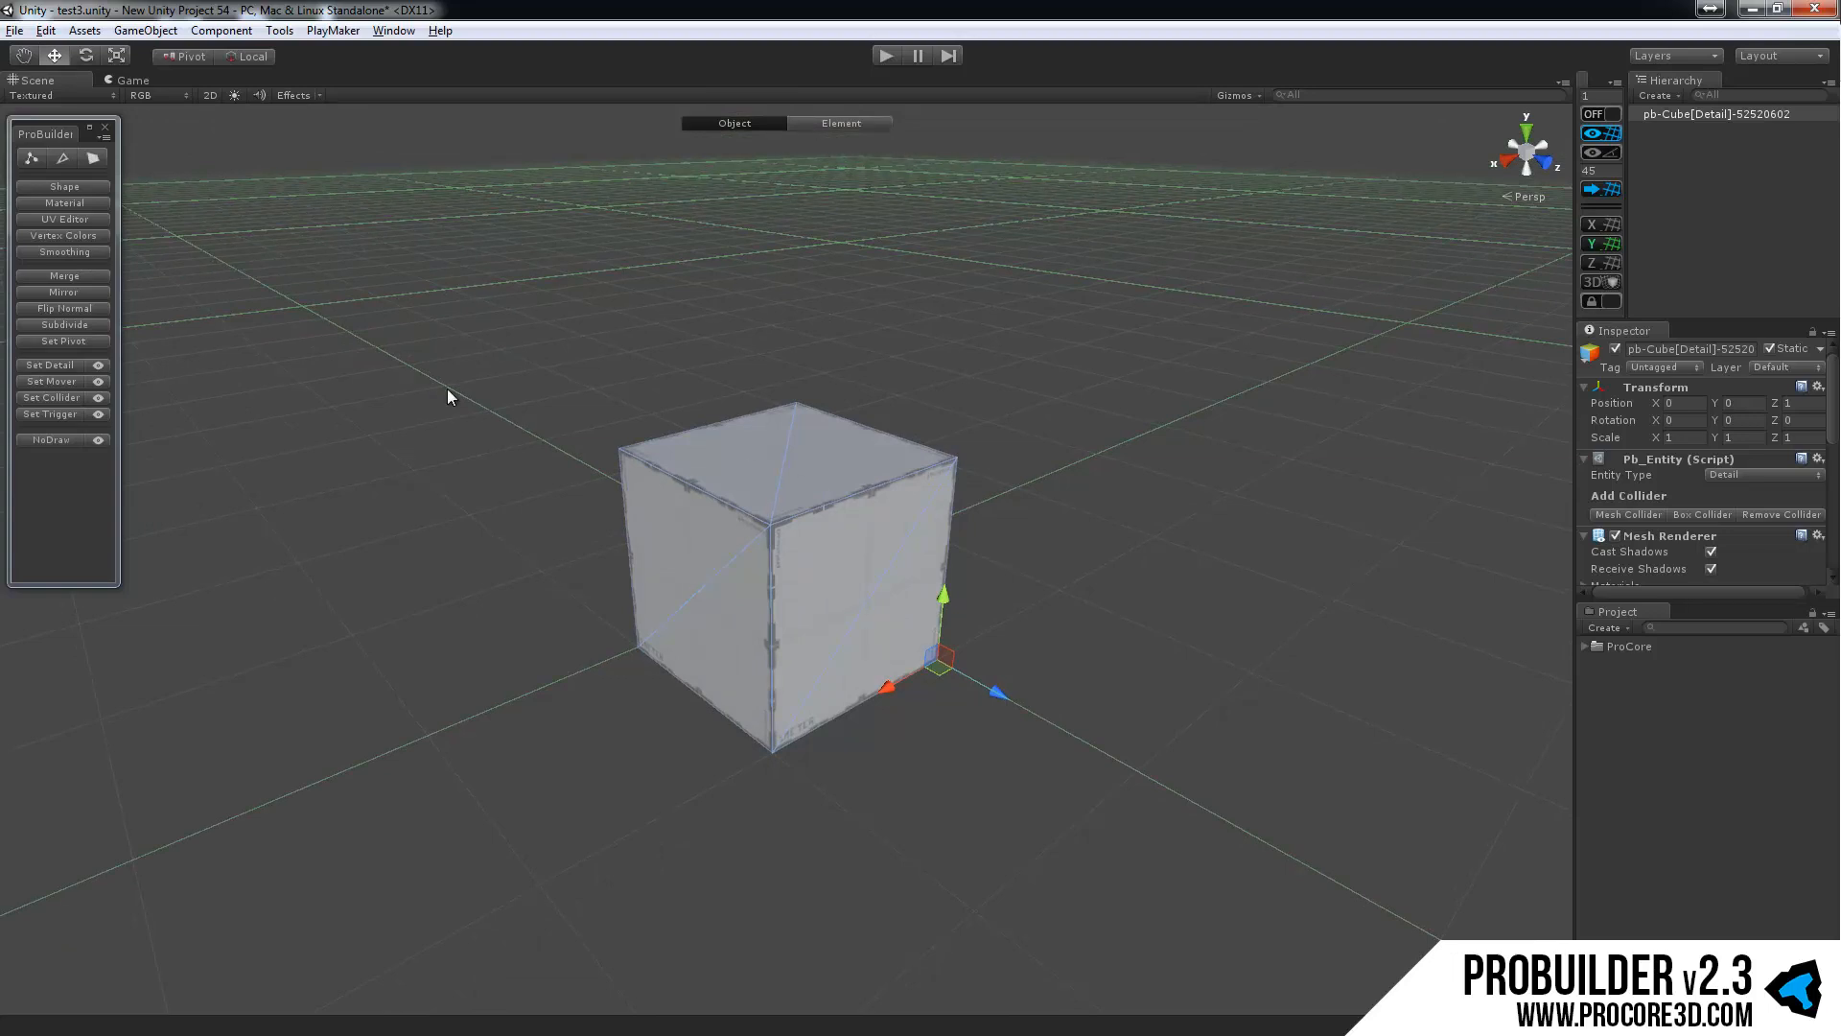
{"action": "left_click", "coordinate": [36, 159]}
{"action": "left_click", "coordinate": [64, 158]}
{"action": "left_click", "coordinate": [91, 157]}
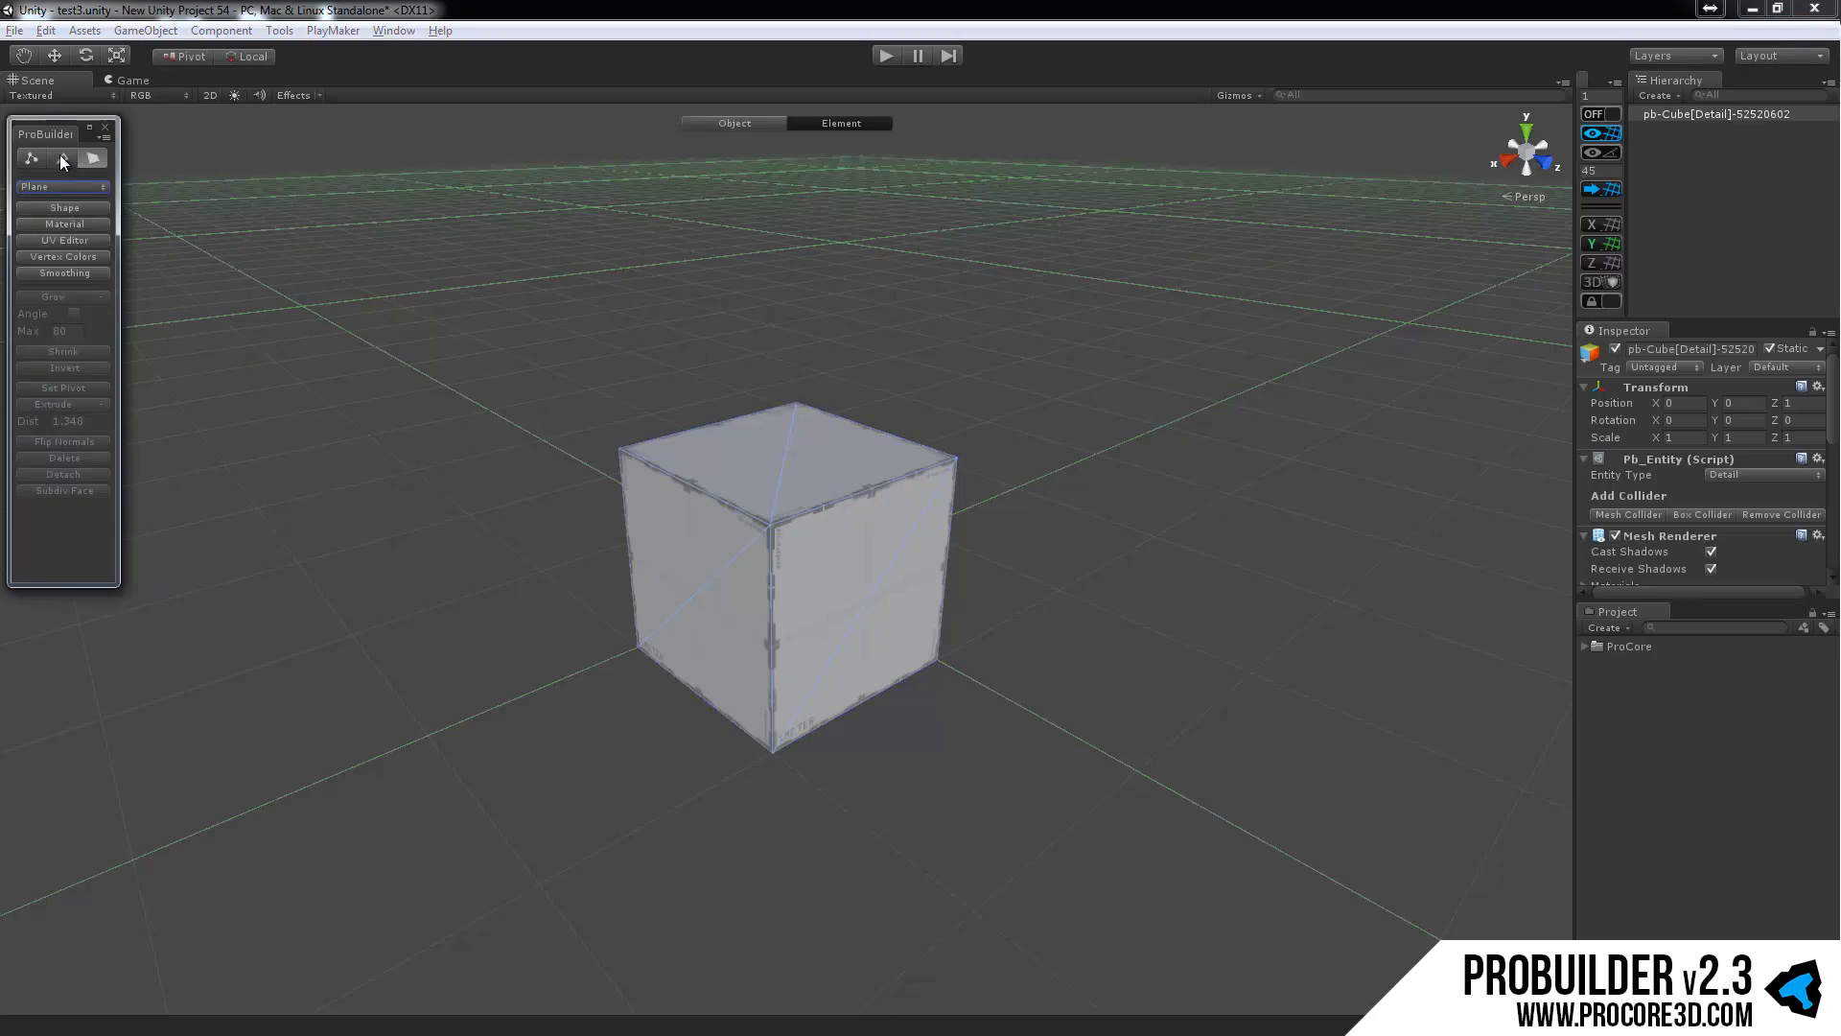
{"action": "key", "text": "g"}
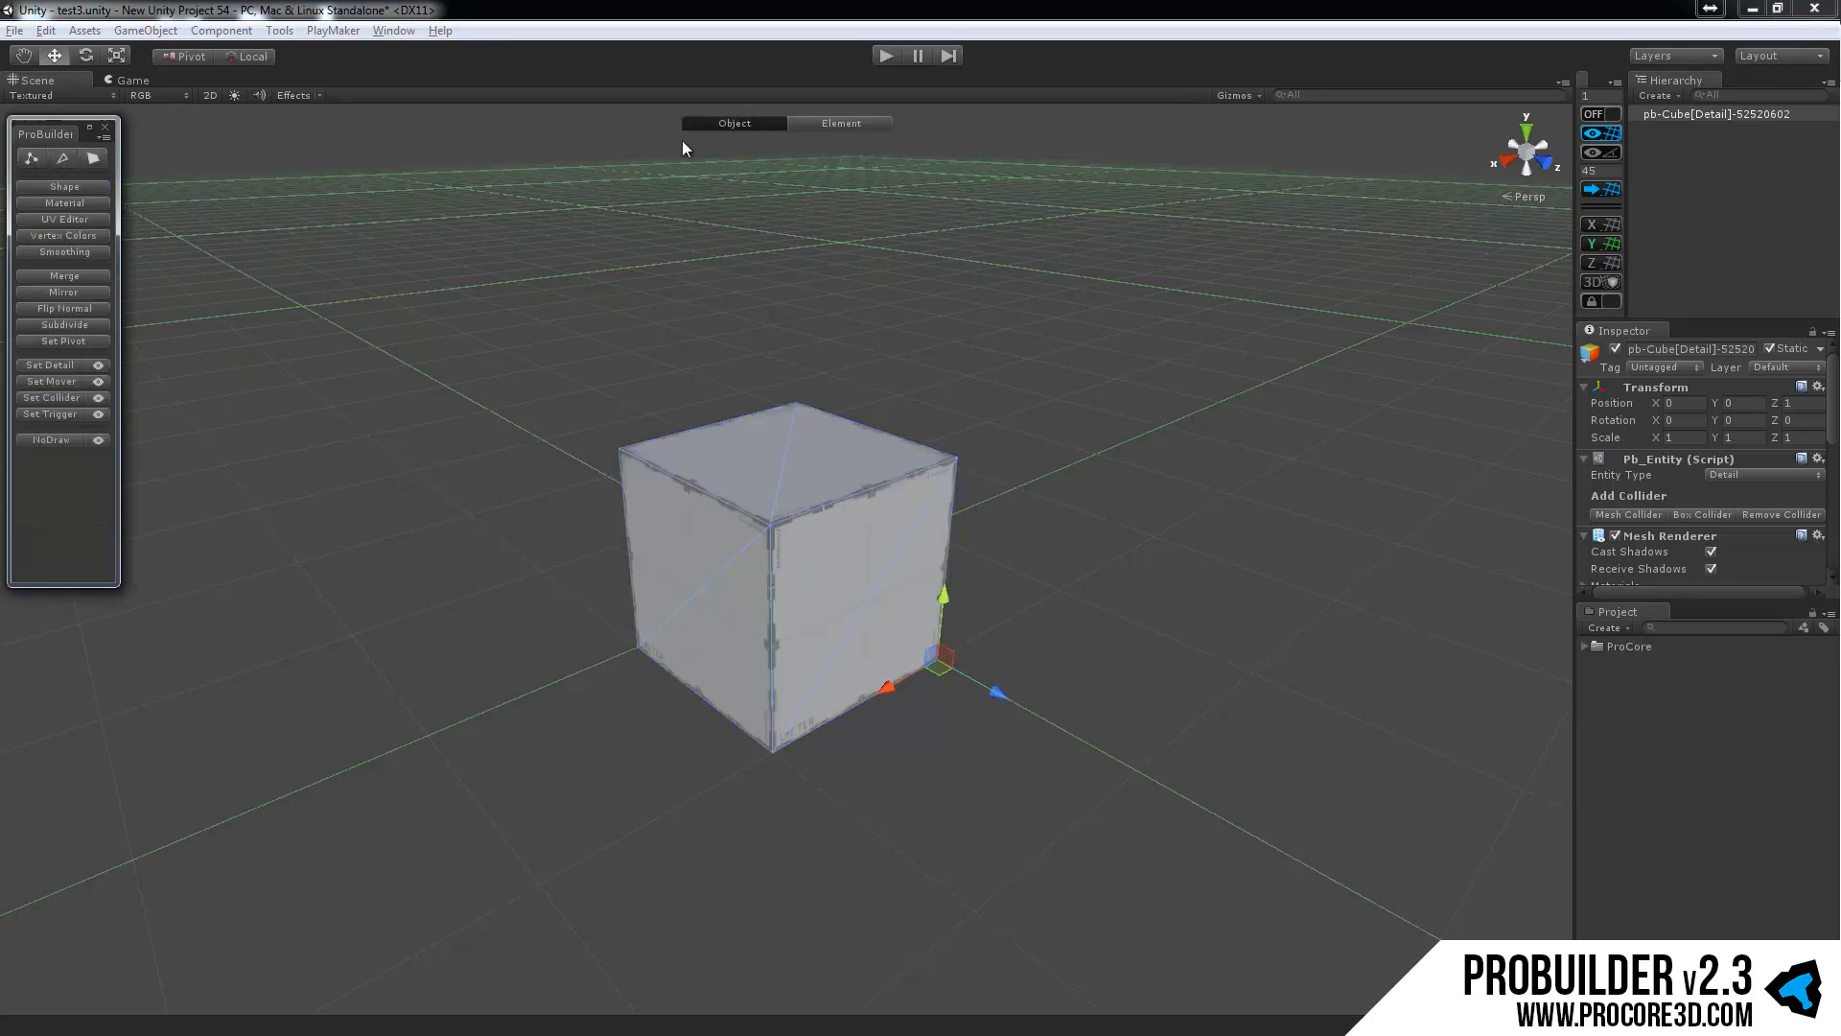
Toggle between element and object editing twice, ending in object editing.
{"action": "left_click", "coordinate": [844, 123]}
{"action": "left_click", "coordinate": [753, 122]}
{"action": "key", "text": "g"}
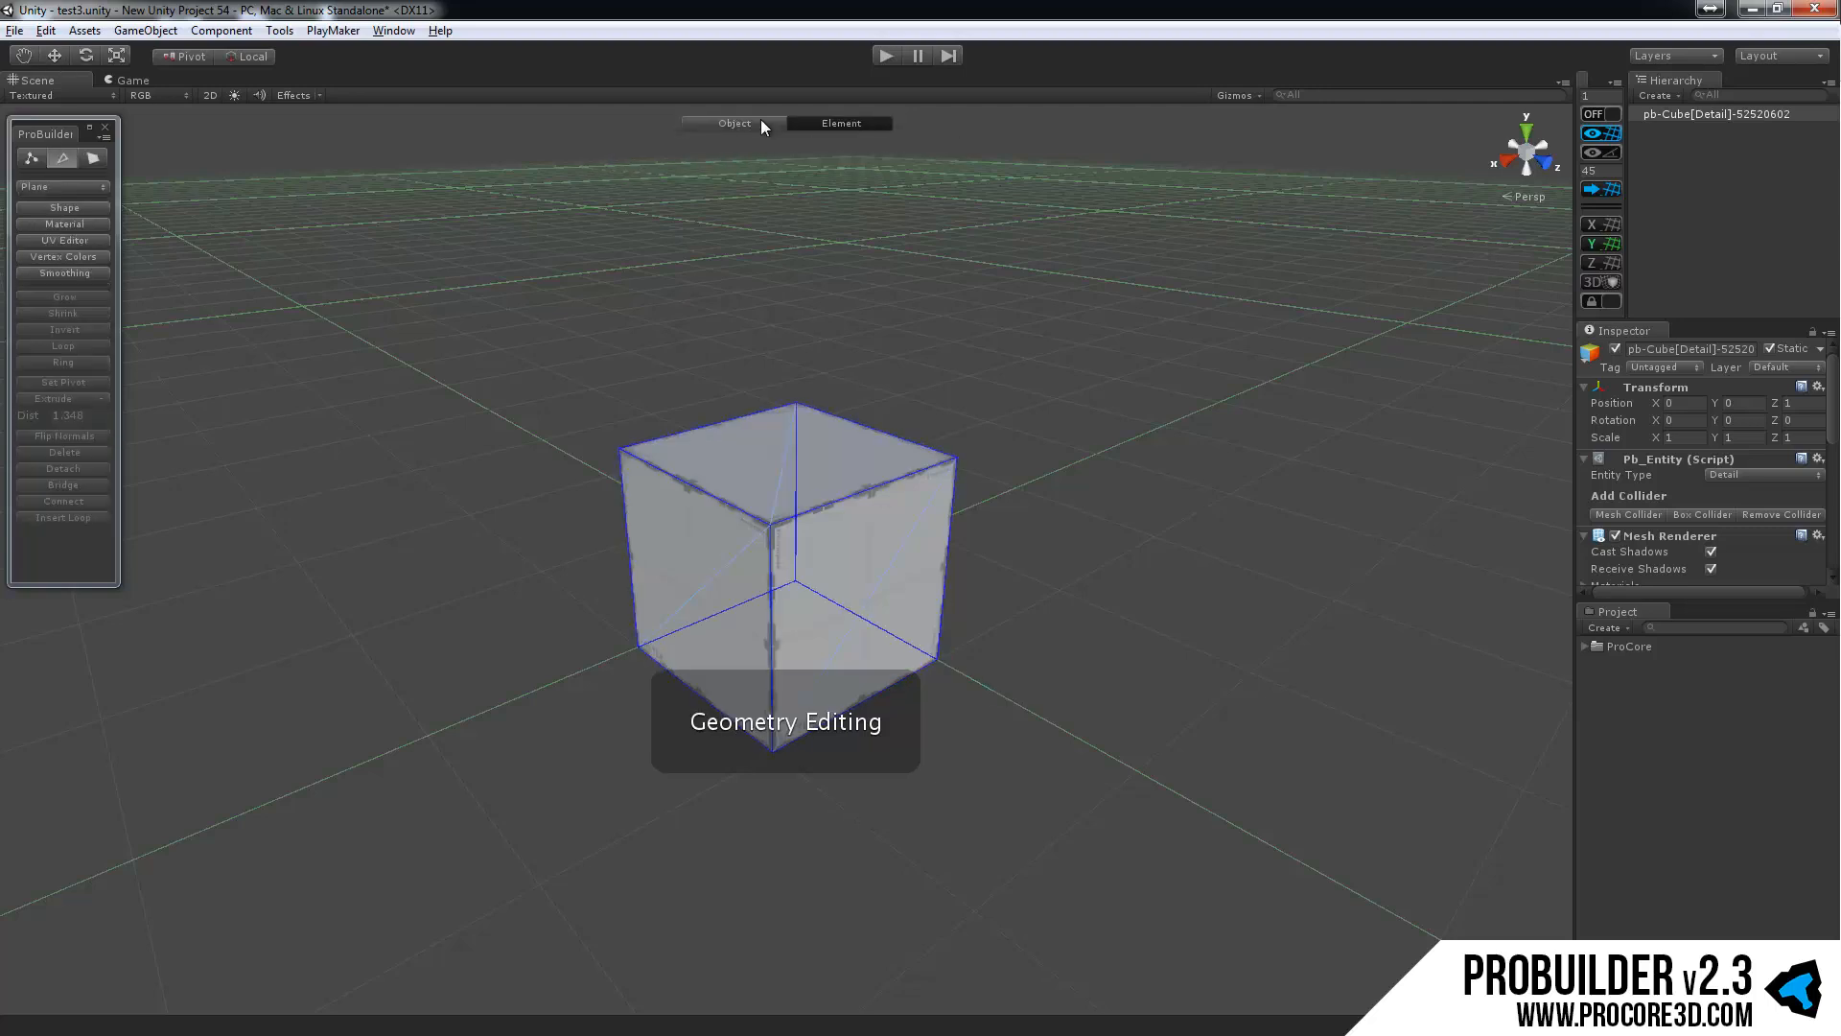
{"action": "key", "text": "g"}
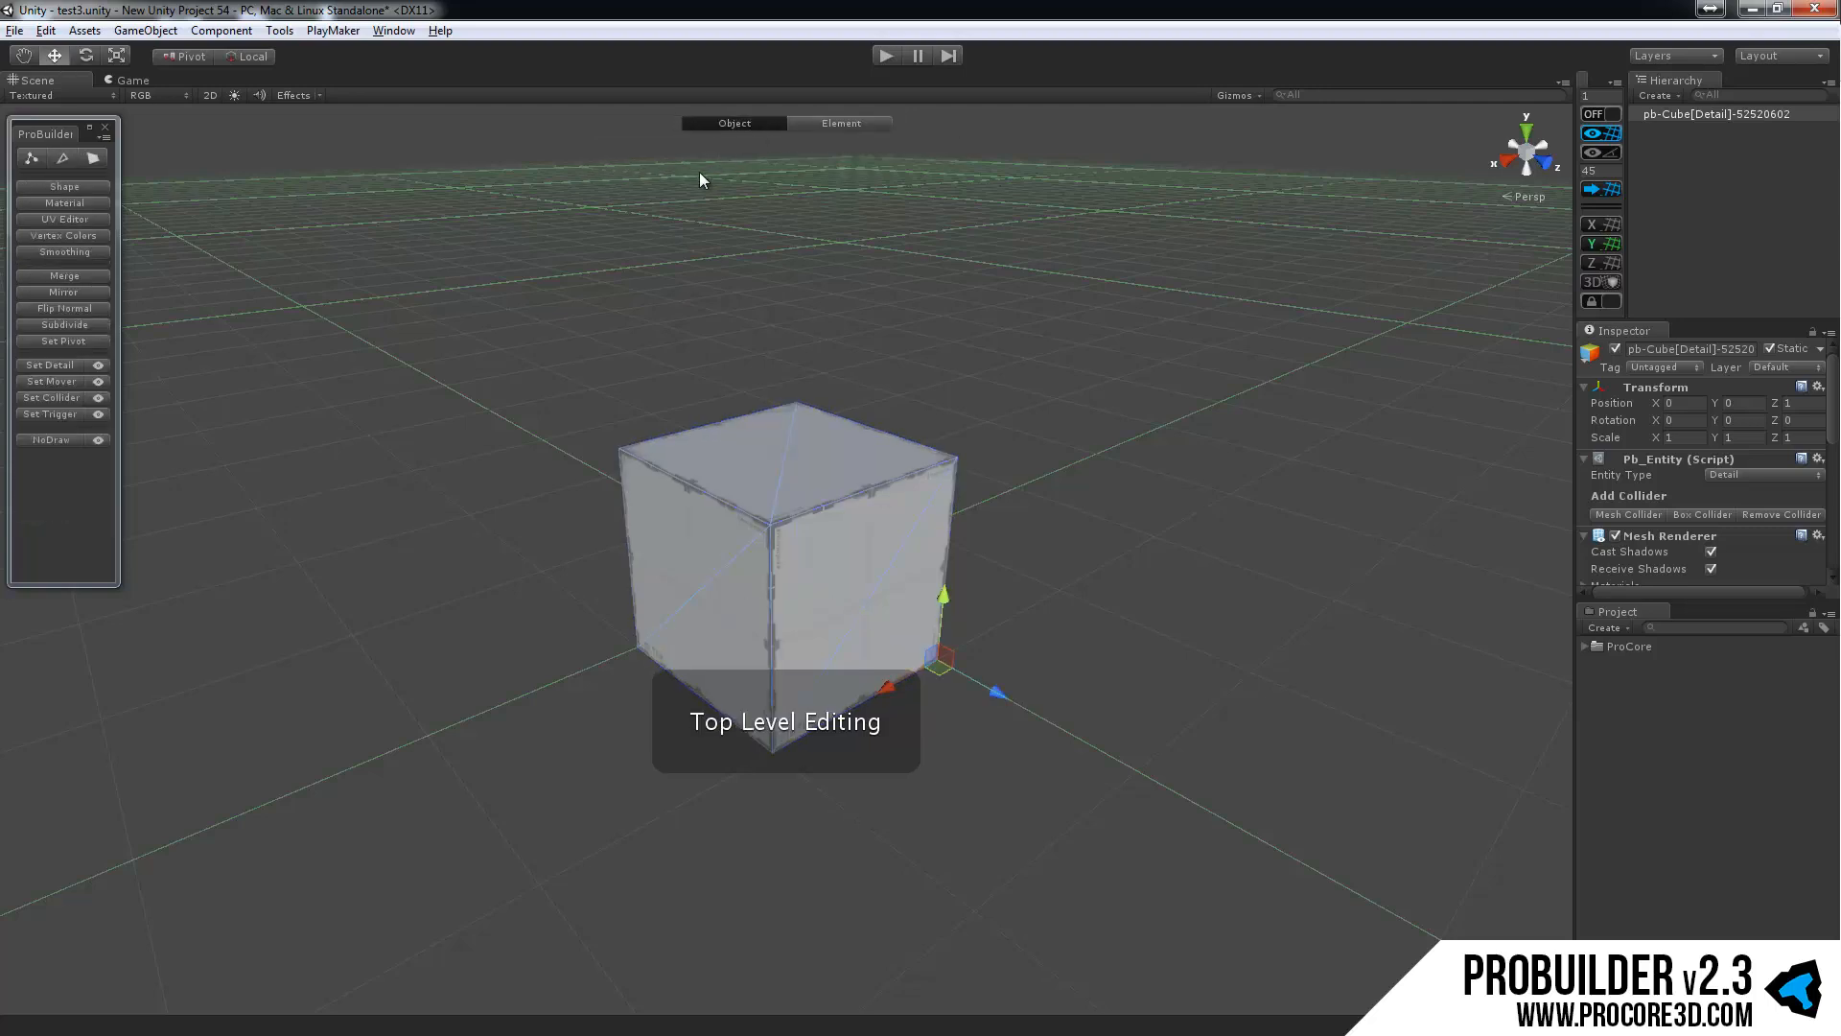
Switch repeatedly between object editing and the vertex and edge modes of element editing, ending in object editing.
{"action": "left_click", "coordinate": [800, 124]}
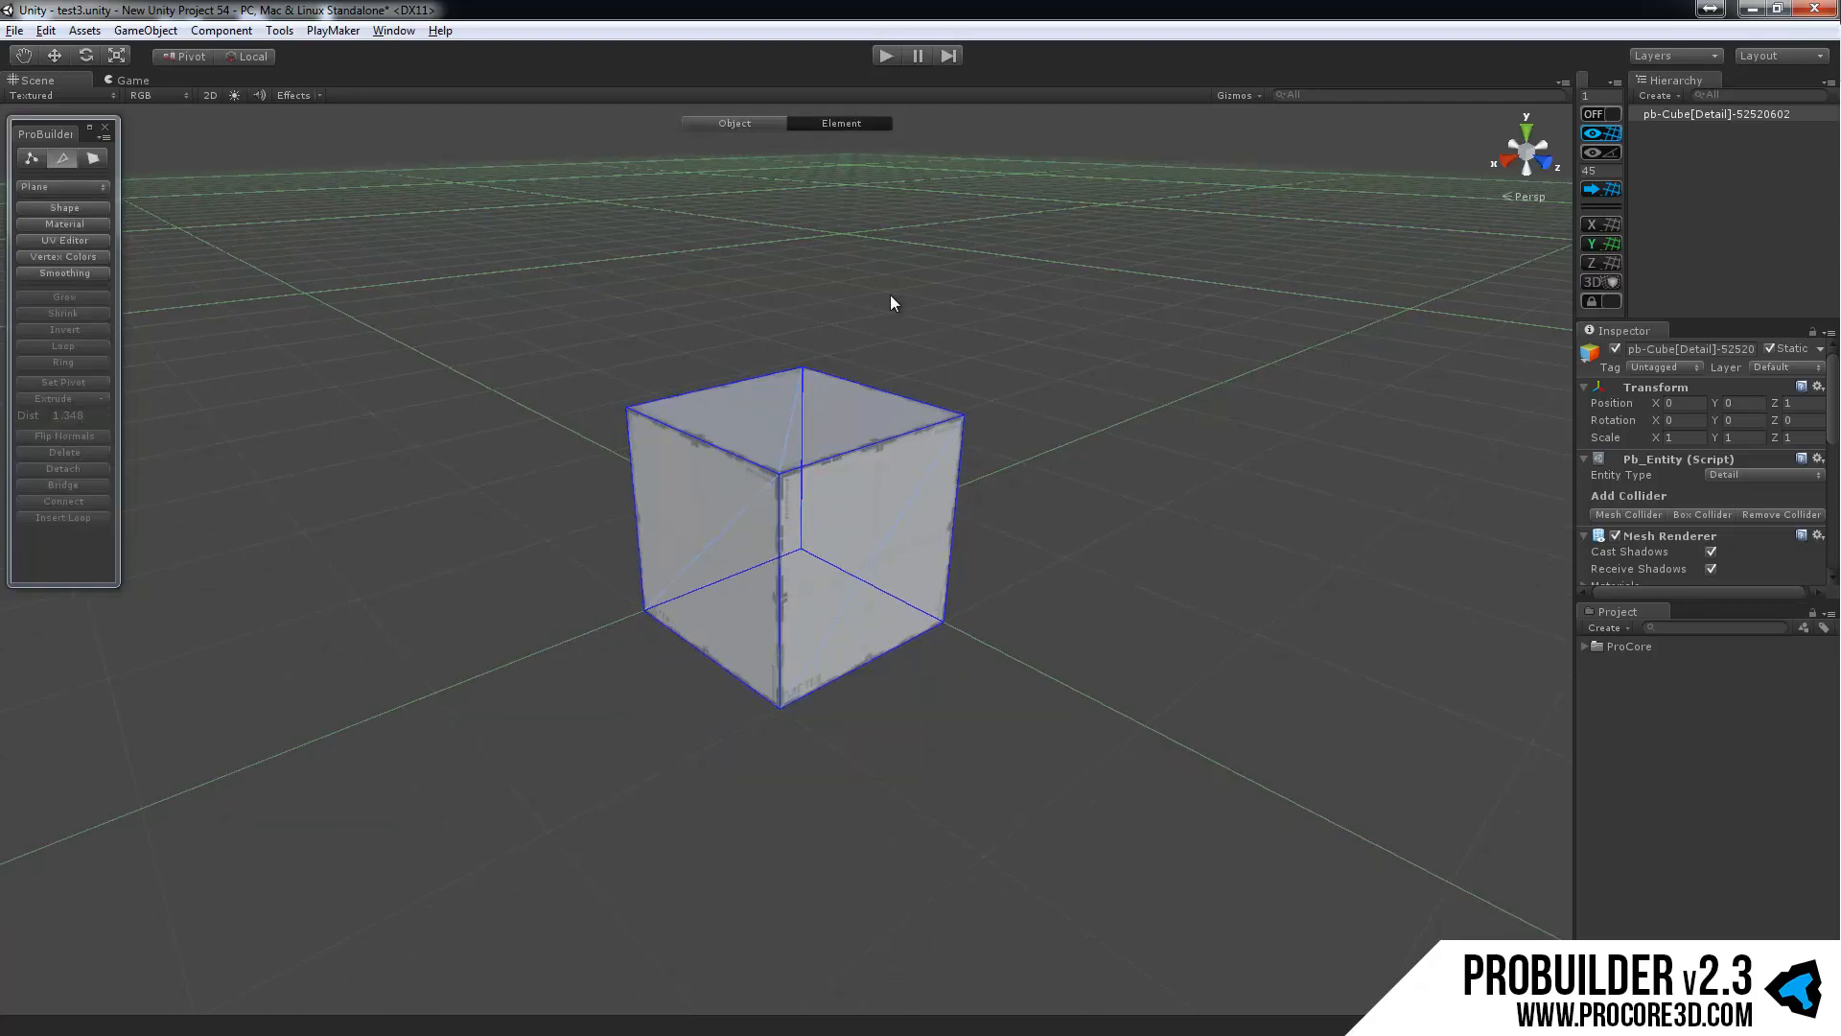
{"action": "key", "text": "g"}
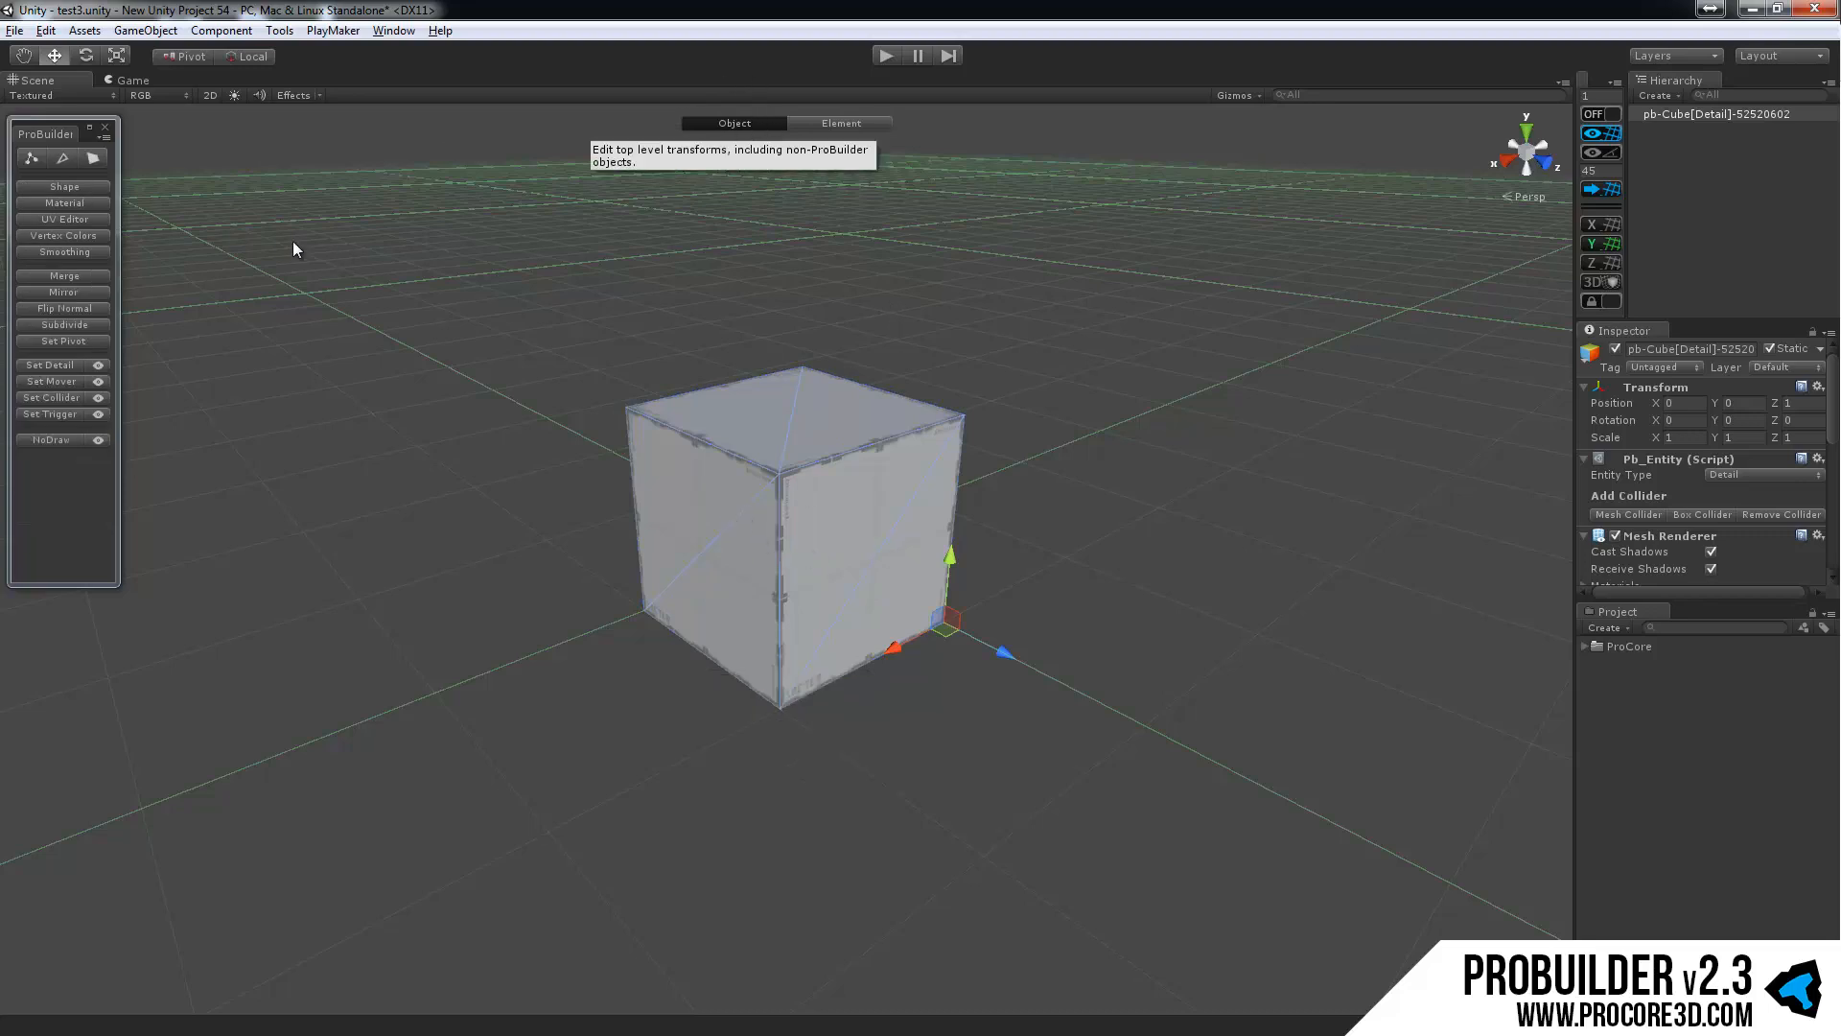
{"action": "left_click", "coordinate": [30, 159]}
{"action": "left_click", "coordinate": [58, 159]}
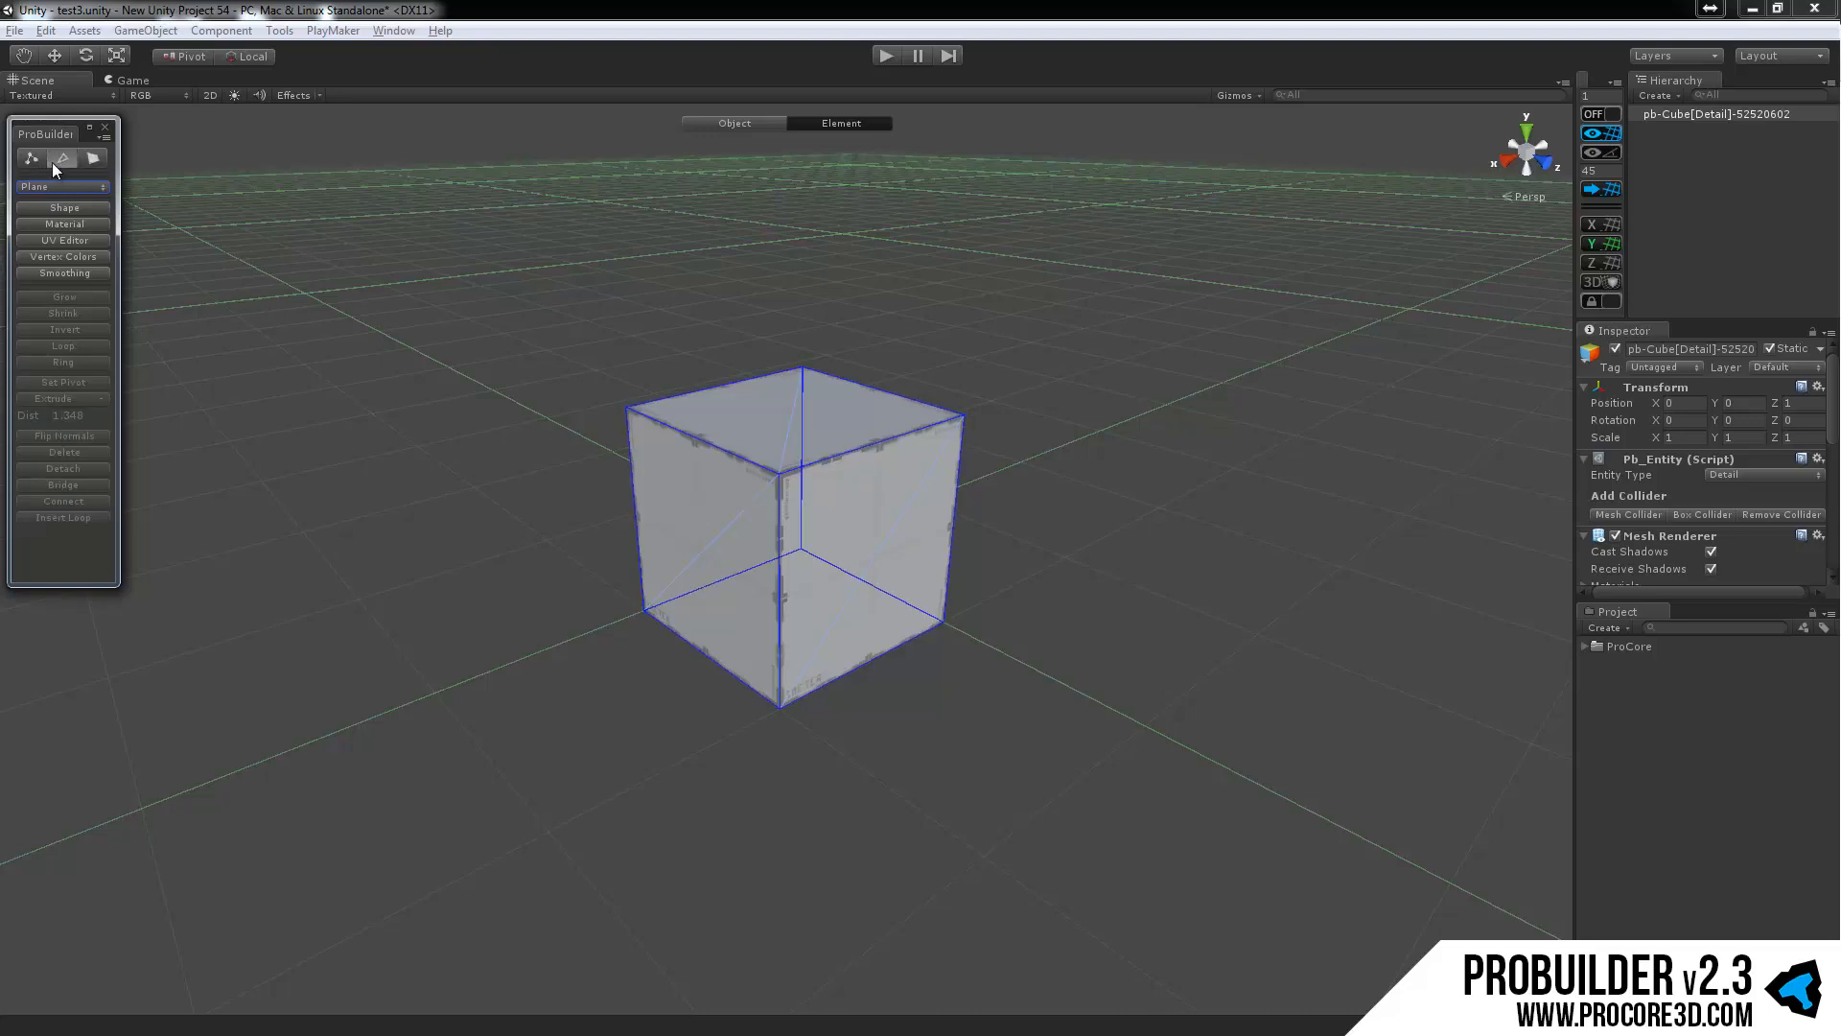
{"action": "left_click", "coordinate": [62, 158]}
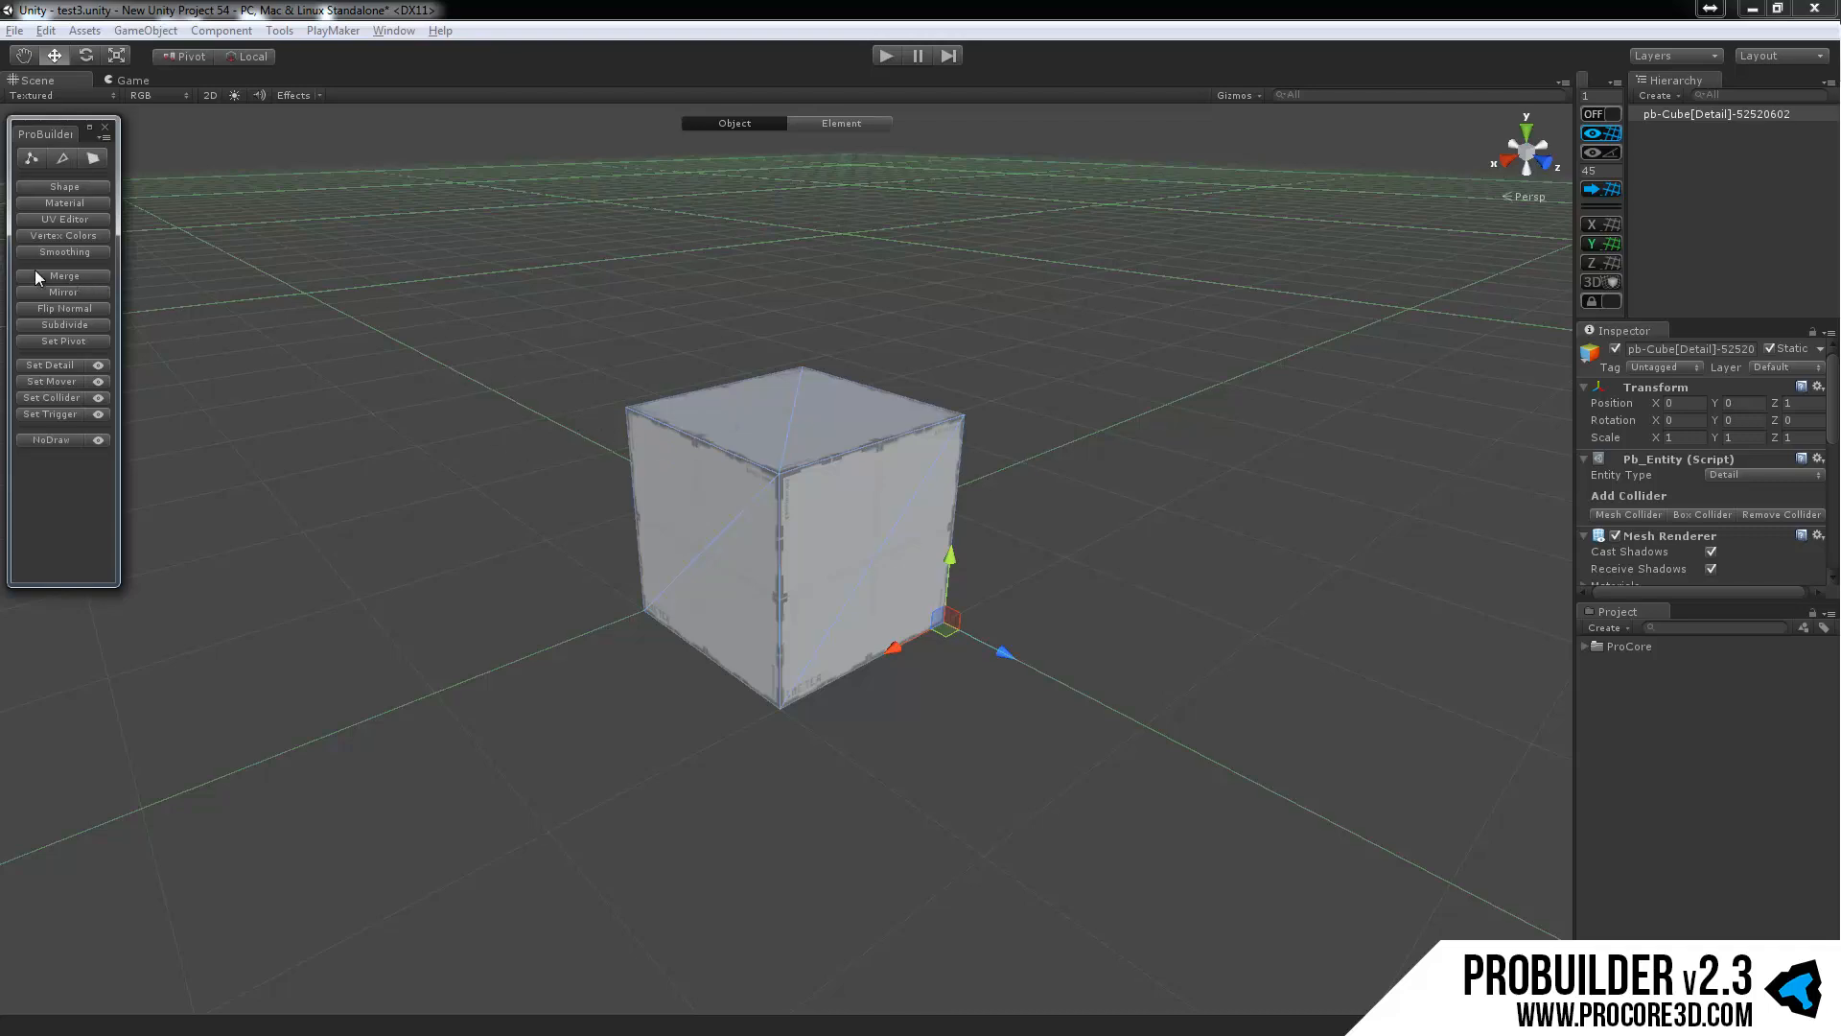
Duplicate the cube and move the copy about 2.6 units along the X axis.
{"action": "scroll", "coordinate": [534, 412], "scroll_direction": "down", "scroll_amount": 2}
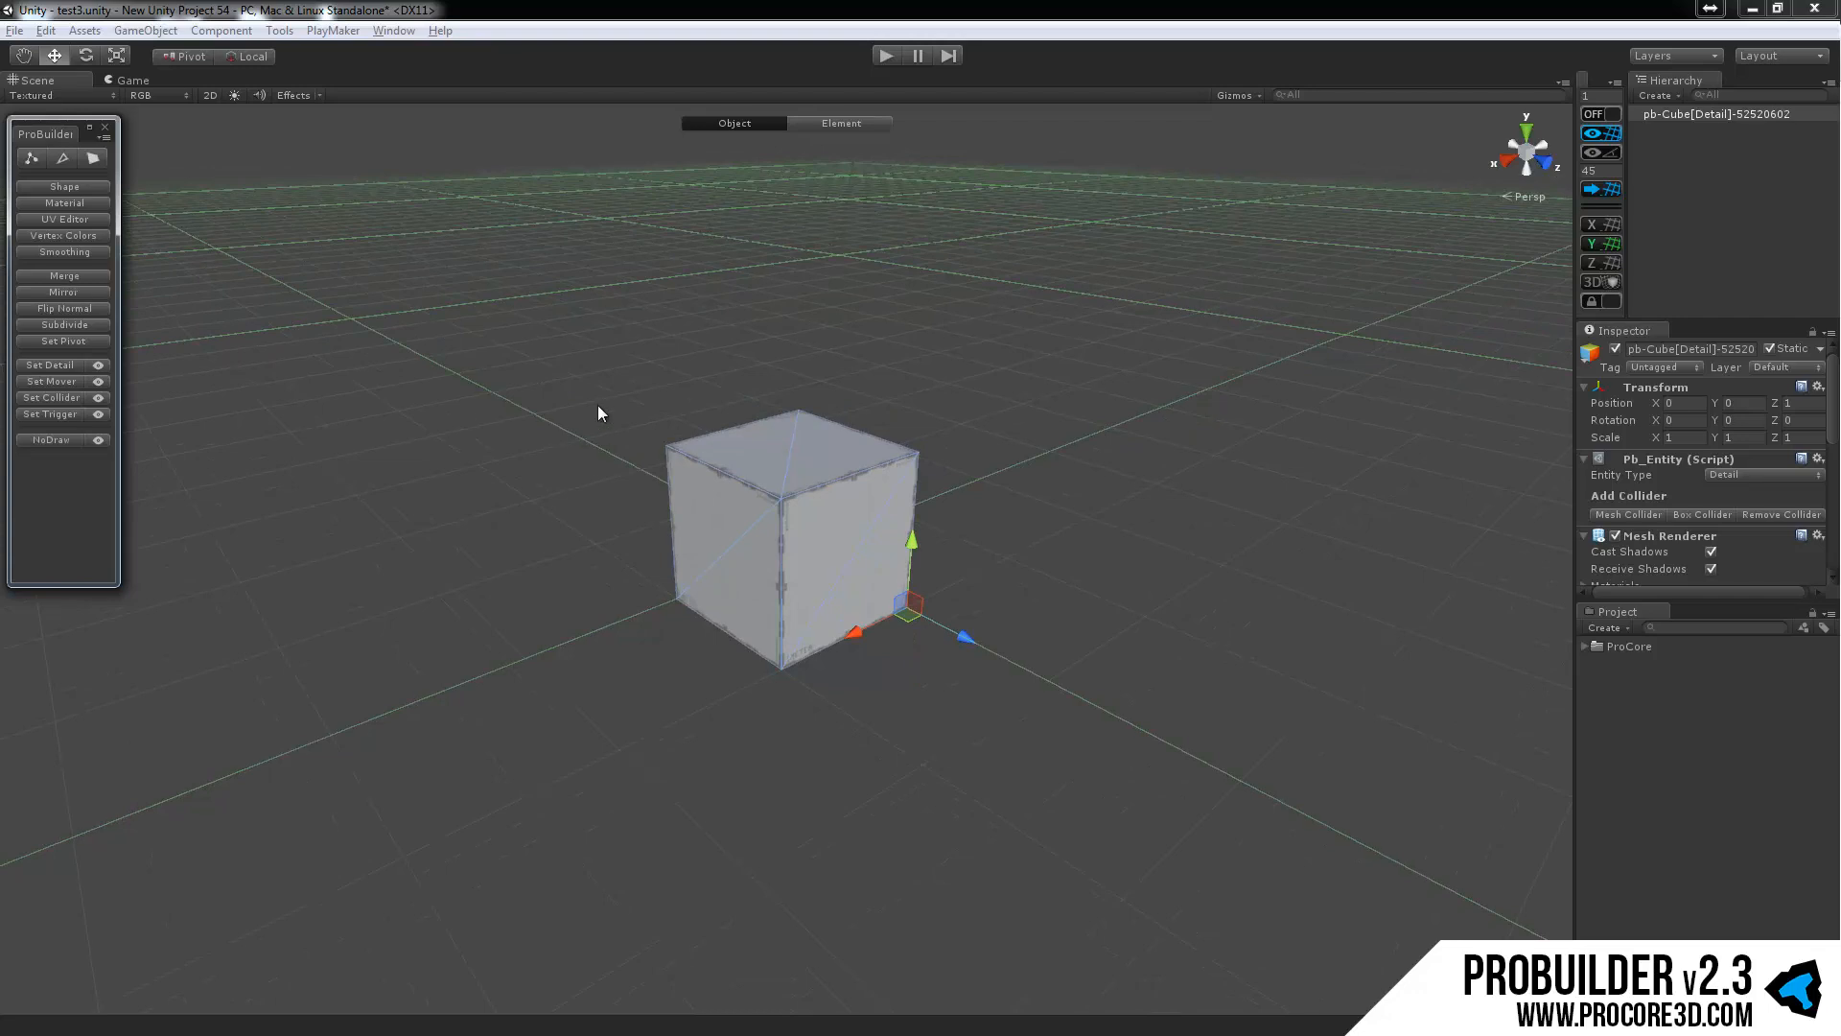
{"action": "left_click_drag", "start_coordinate": [723, 440], "coordinate": [879, 469], "text": "alt"}
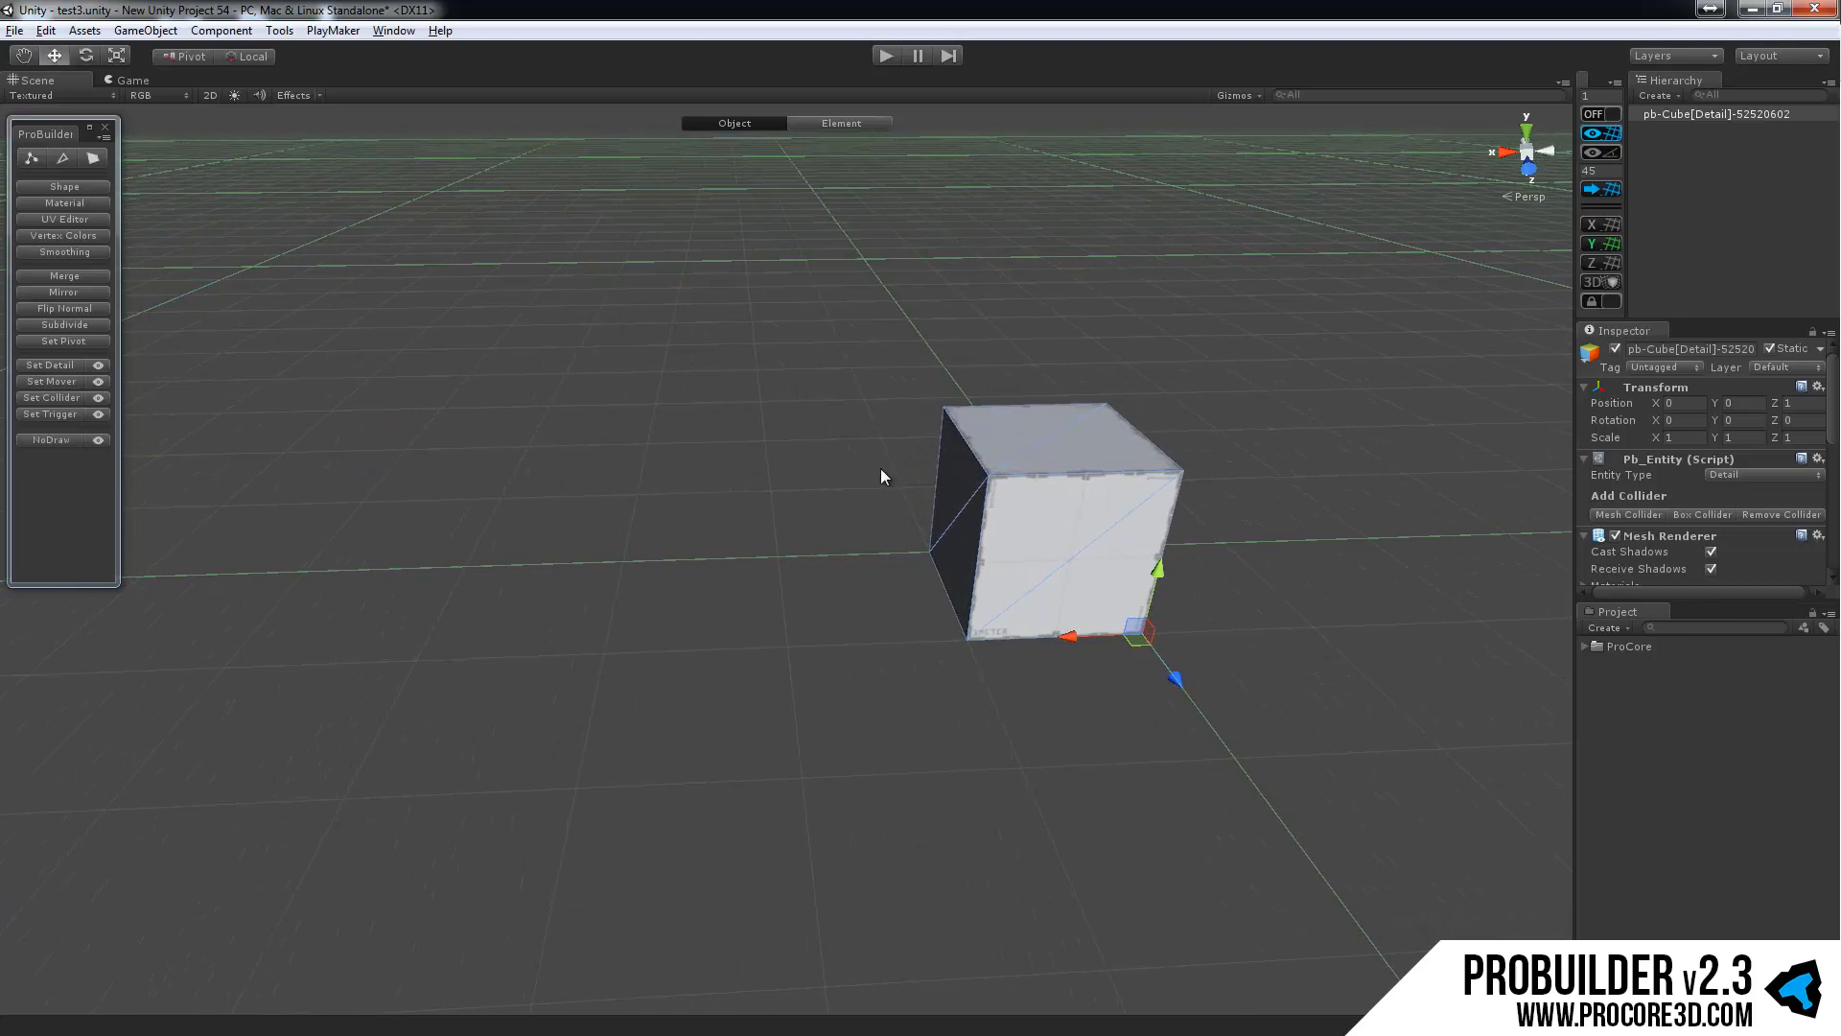
{"action": "key", "text": "ctrl+d"}
{"action": "left_click_drag", "start_coordinate": [1078, 638], "coordinate": [637, 737]}
{"action": "scroll", "coordinate": [797, 579], "scroll_direction": "down", "scroll_amount": 2}
{"action": "scroll", "coordinate": [791, 574], "scroll_direction": "up", "scroll_amount": 2}
{"action": "left_click_drag", "start_coordinate": [792, 573], "coordinate": [844, 566], "text": "alt"}
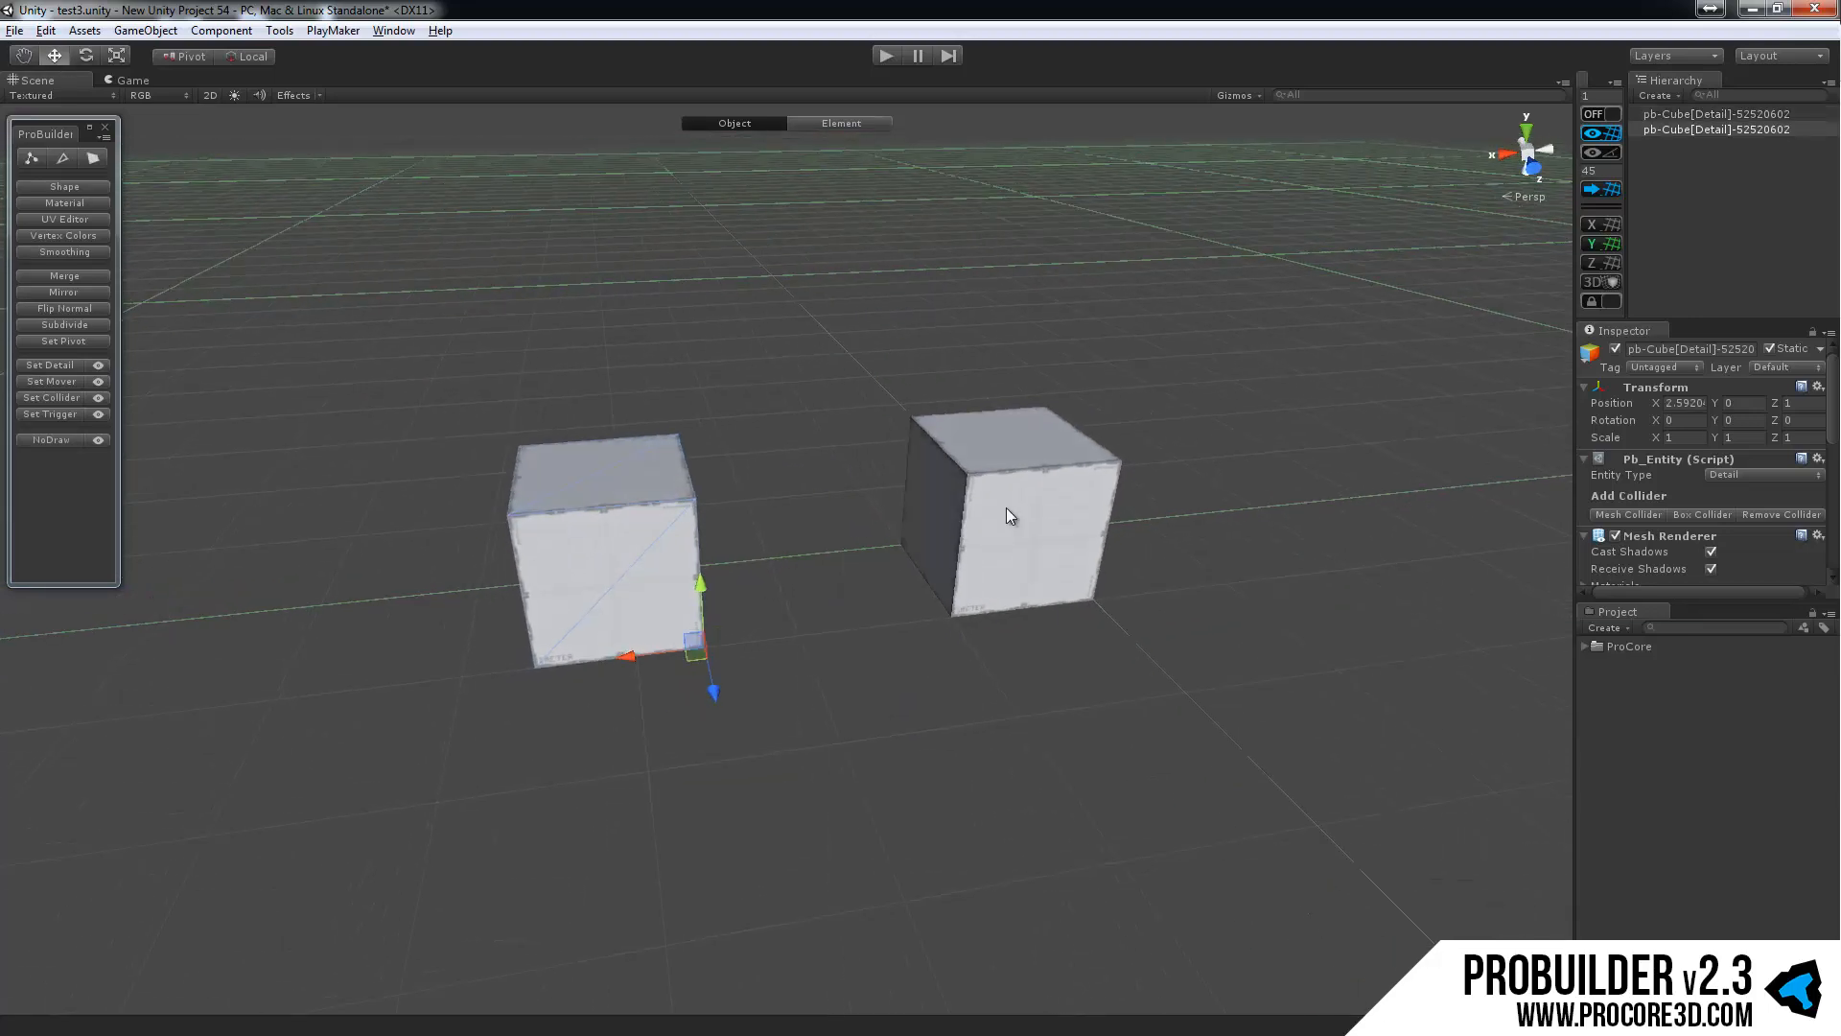
Select both cubes and merge them into a single object, deleting the originals.
{"action": "left_click", "coordinate": [1006, 510]}
{"action": "left_click", "coordinate": [645, 521], "text": "shift"}
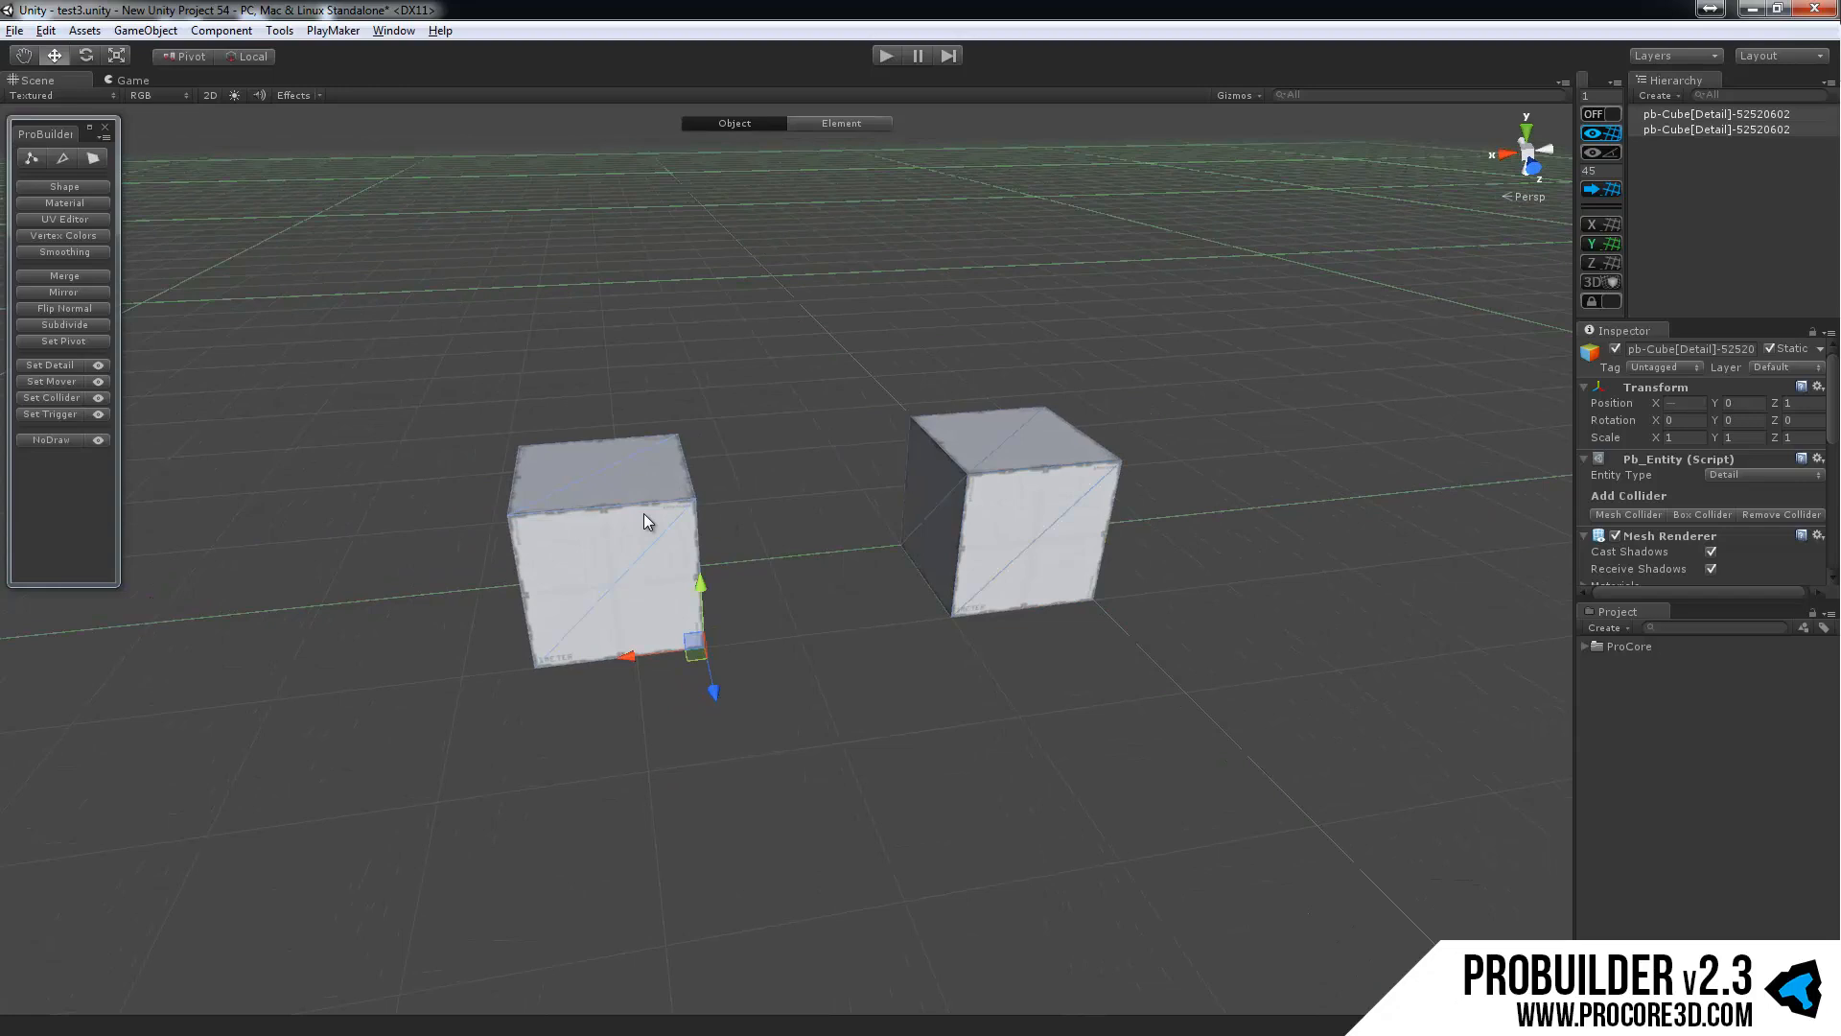
{"action": "left_click", "coordinate": [67, 277]}
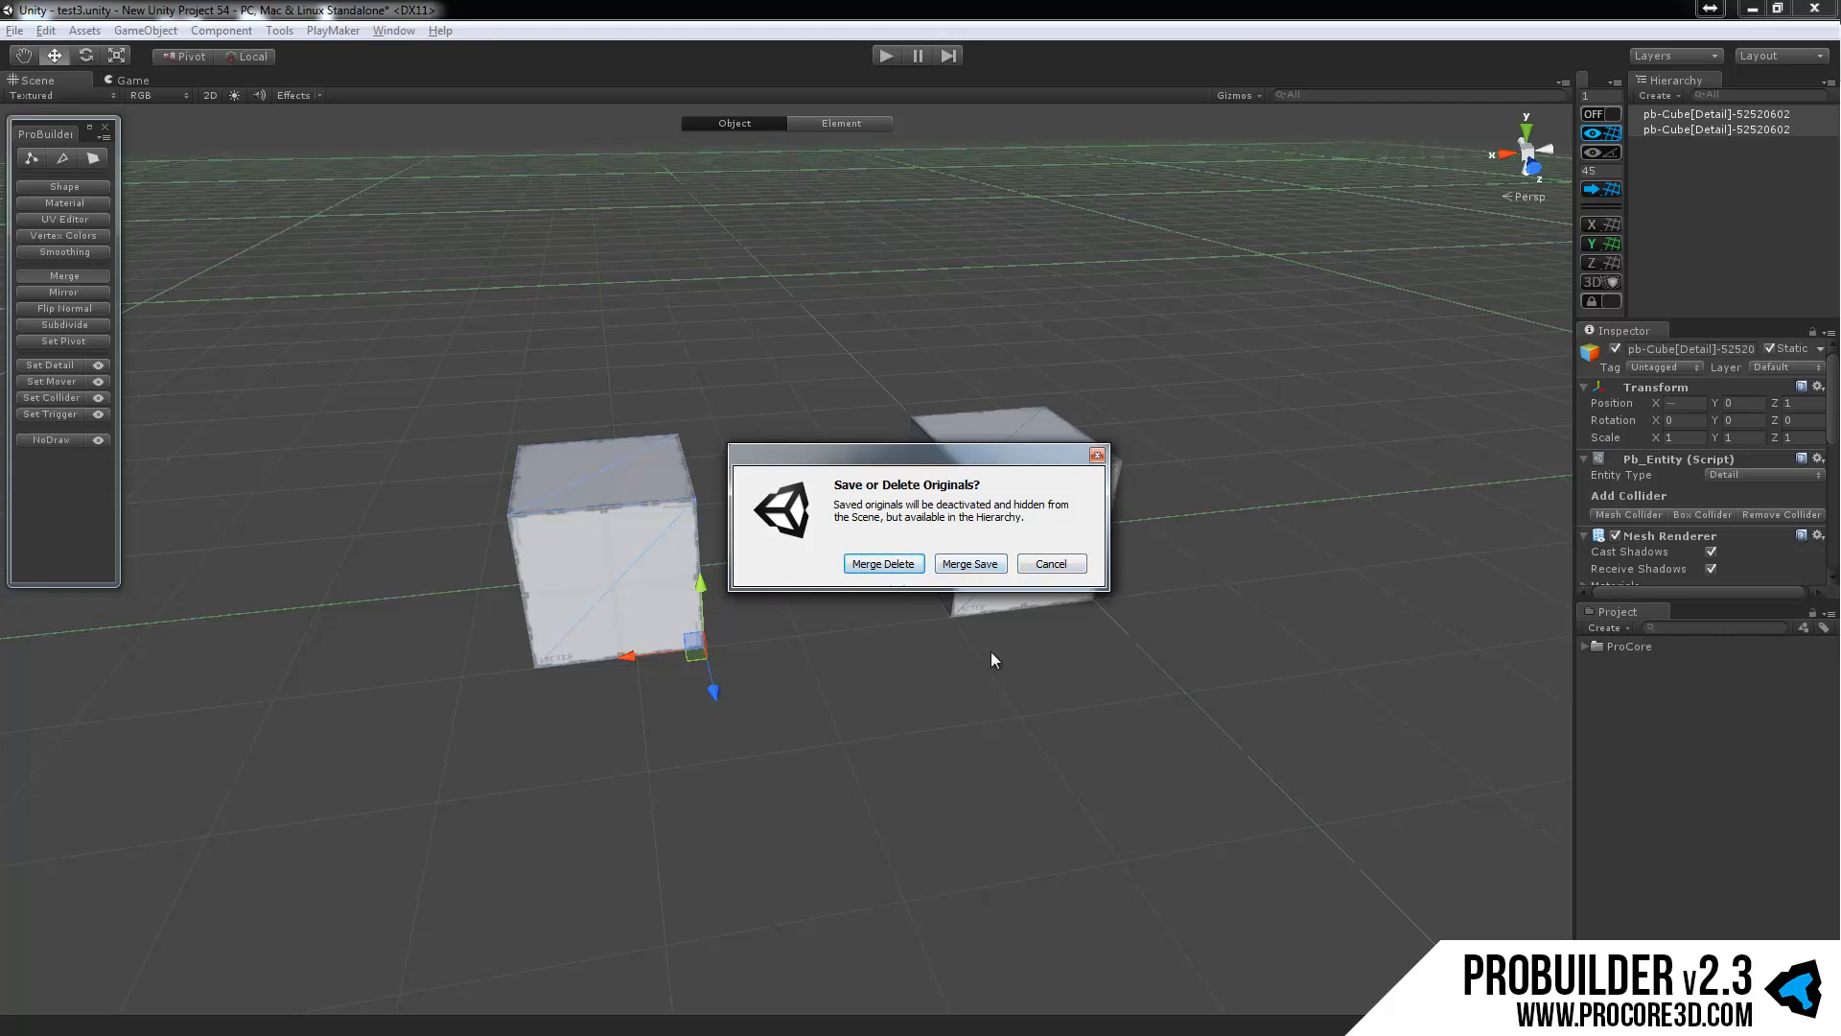
{"action": "left_click", "coordinate": [884, 566]}
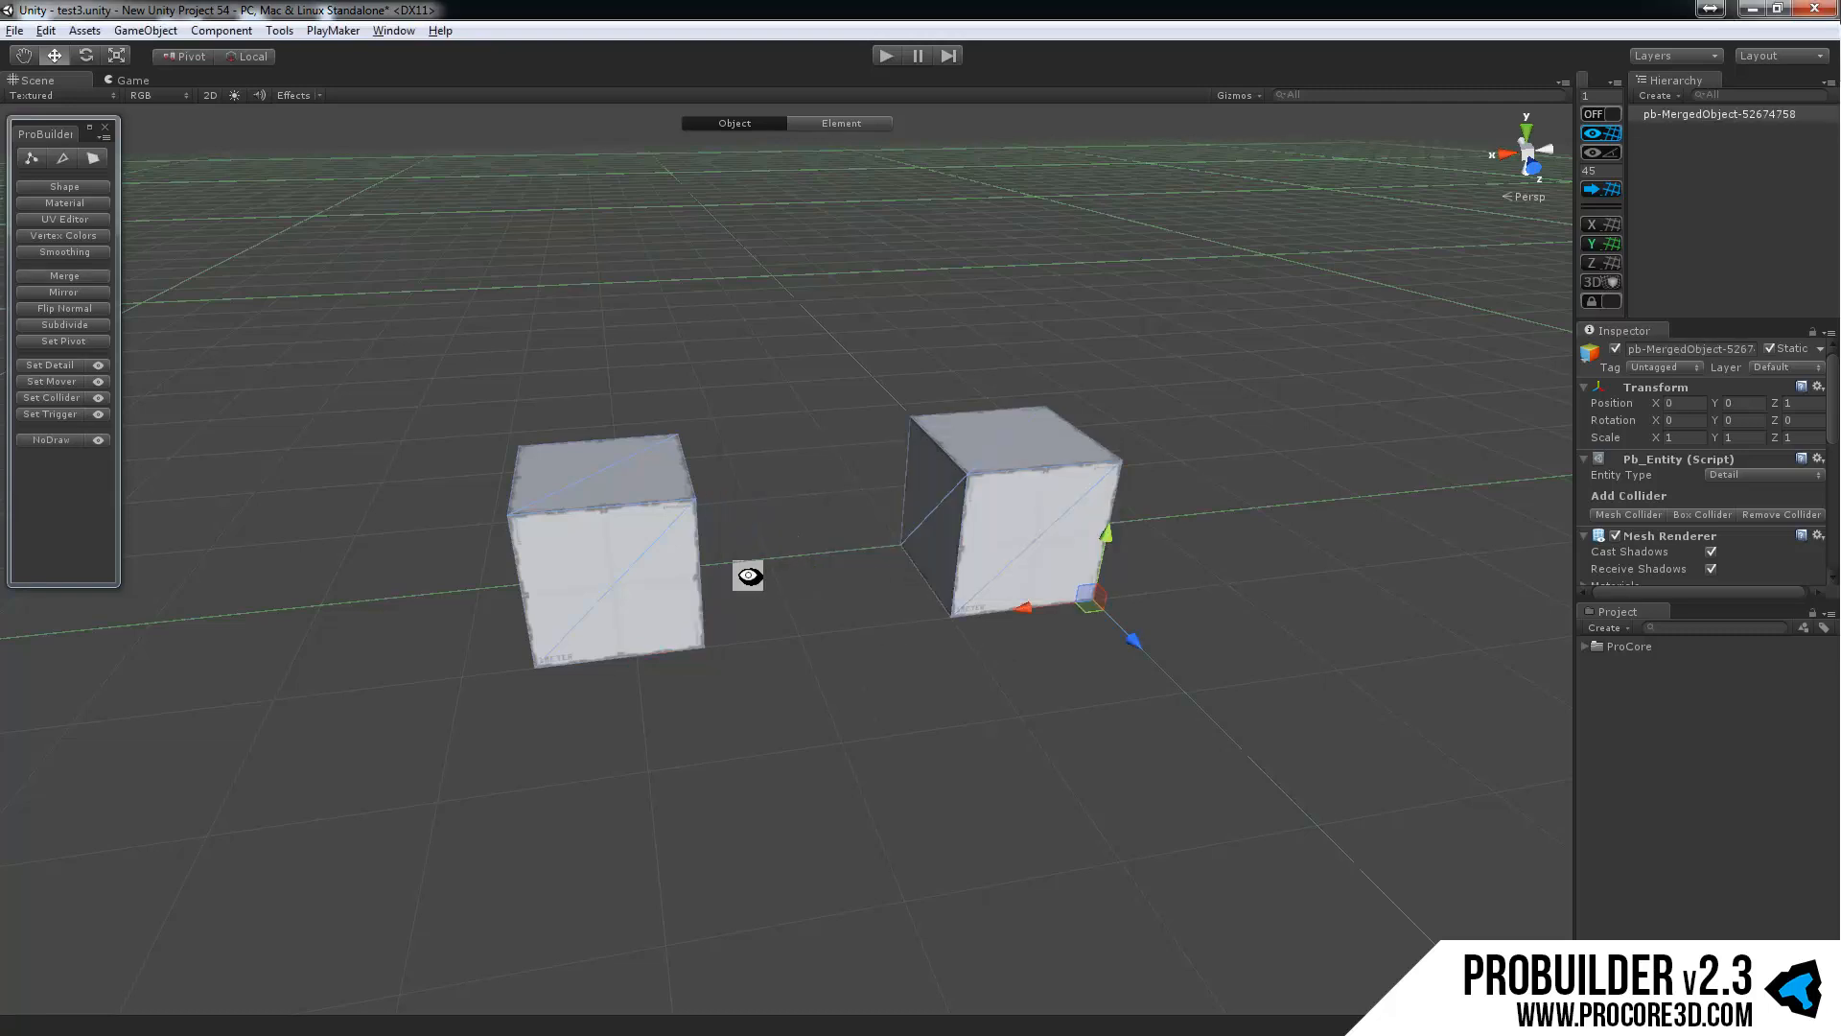
Try raising the merged object as a whole and undo the move.
{"action": "left_click_drag", "start_coordinate": [749, 576], "coordinate": [710, 559], "text": "alt"}
{"action": "left_click_drag", "start_coordinate": [1065, 483], "coordinate": [1105, 355]}
{"action": "key", "text": "ctrl+z"}
Try raising the top of the merged object's nearer cube in element editing, return to object editing and undo the edits.
{"action": "key", "text": "g"}
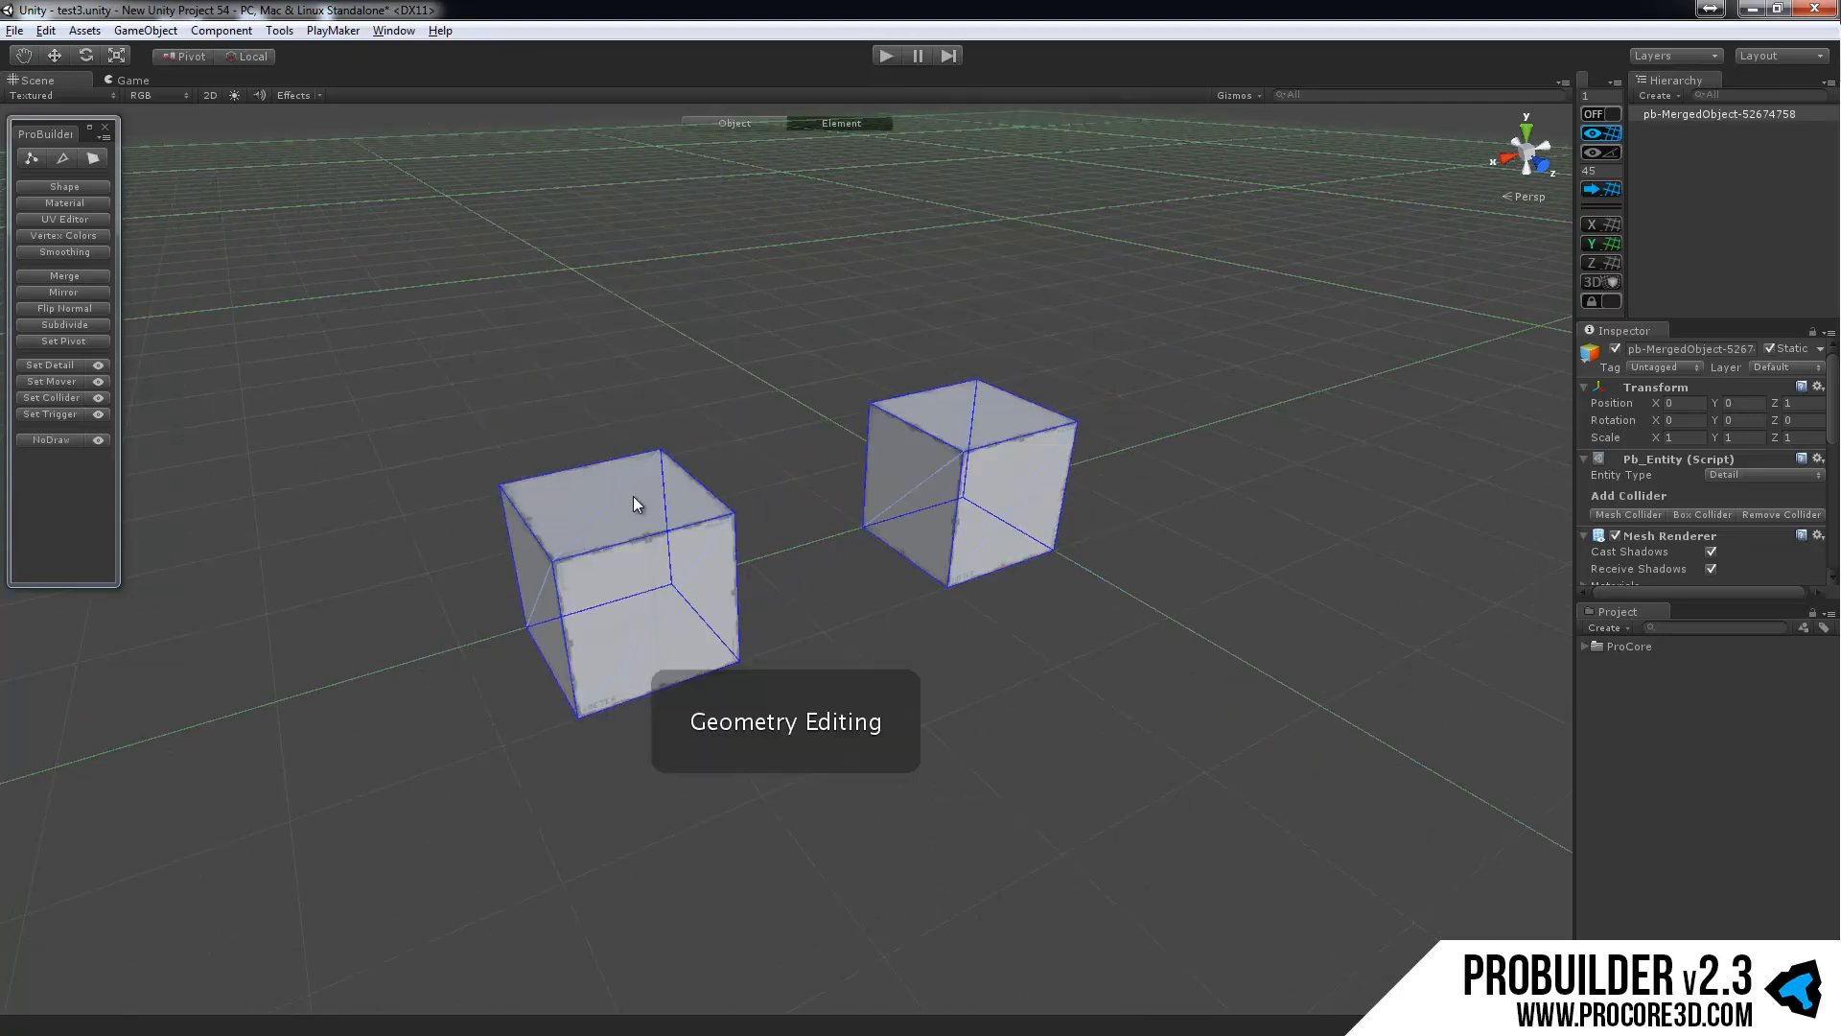
{"action": "left_click", "coordinate": [628, 497]}
{"action": "left_click_drag", "start_coordinate": [603, 429], "coordinate": [687, 380]}
{"action": "left_click", "coordinate": [702, 372]}
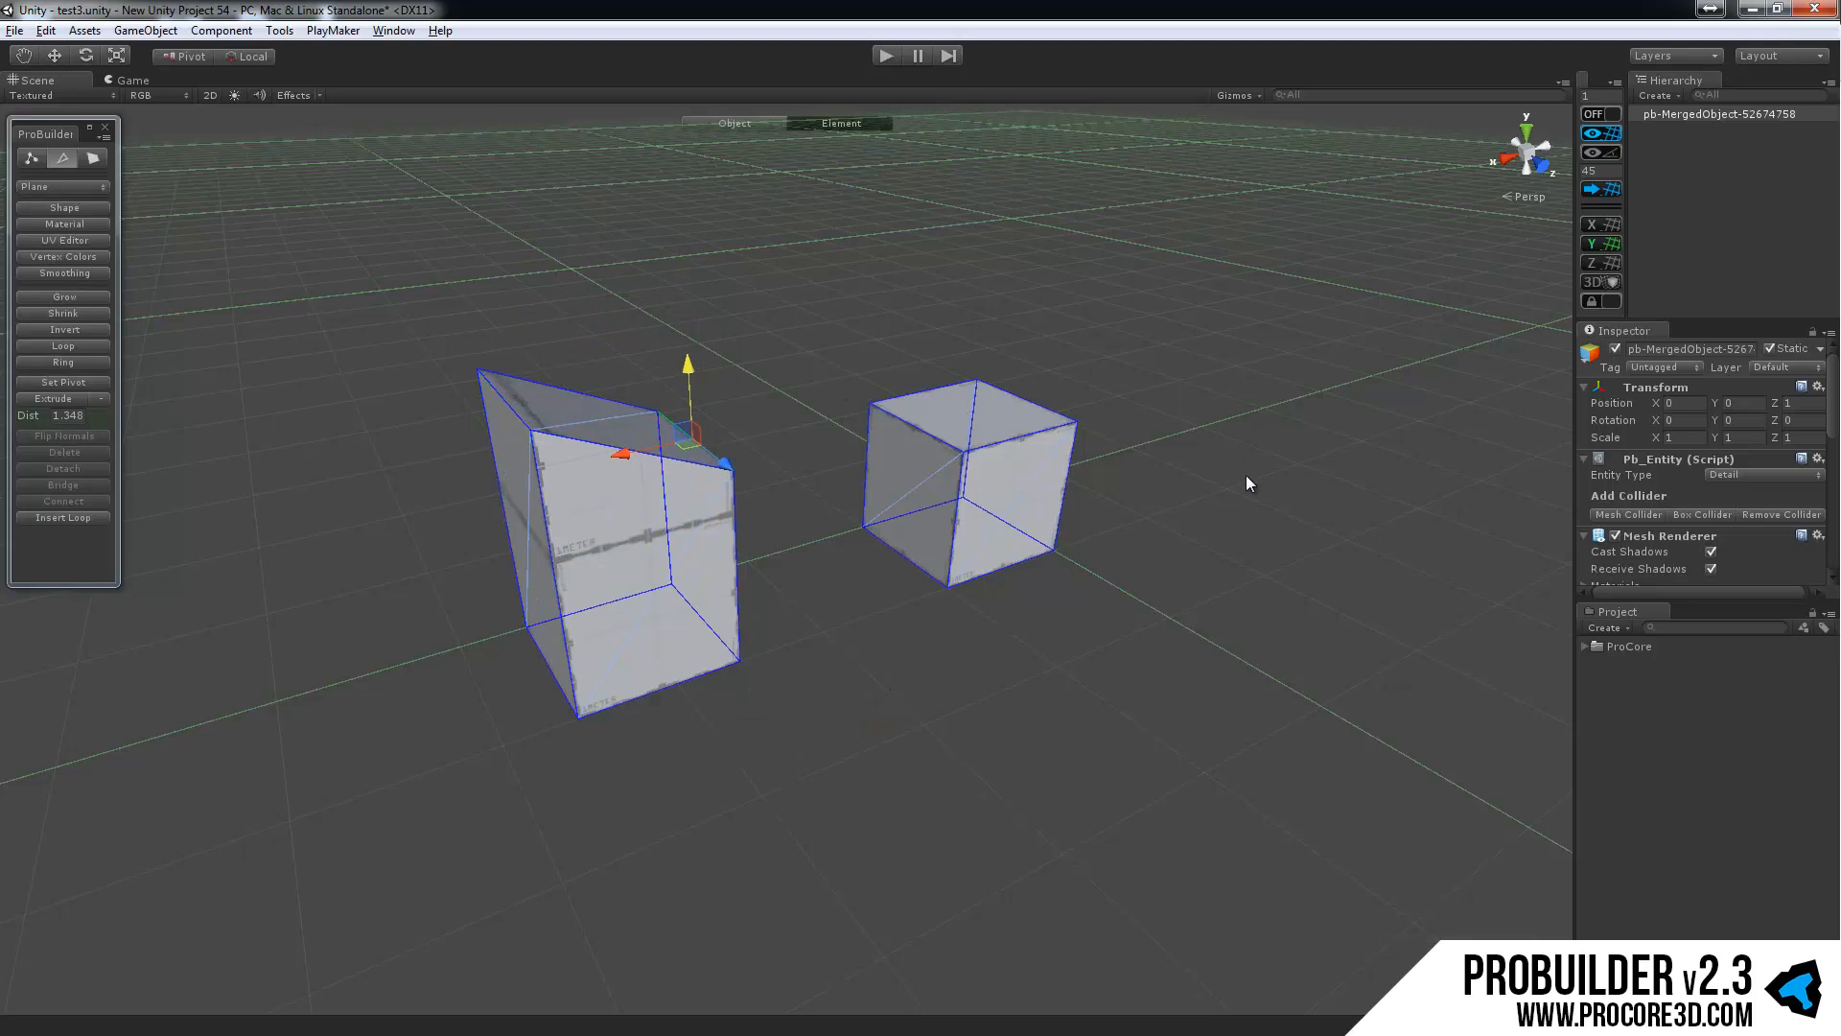
{"action": "key", "text": "g"}
{"action": "key", "text": "ctrl+z"}
{"action": "key", "text": "ctrl+z"}
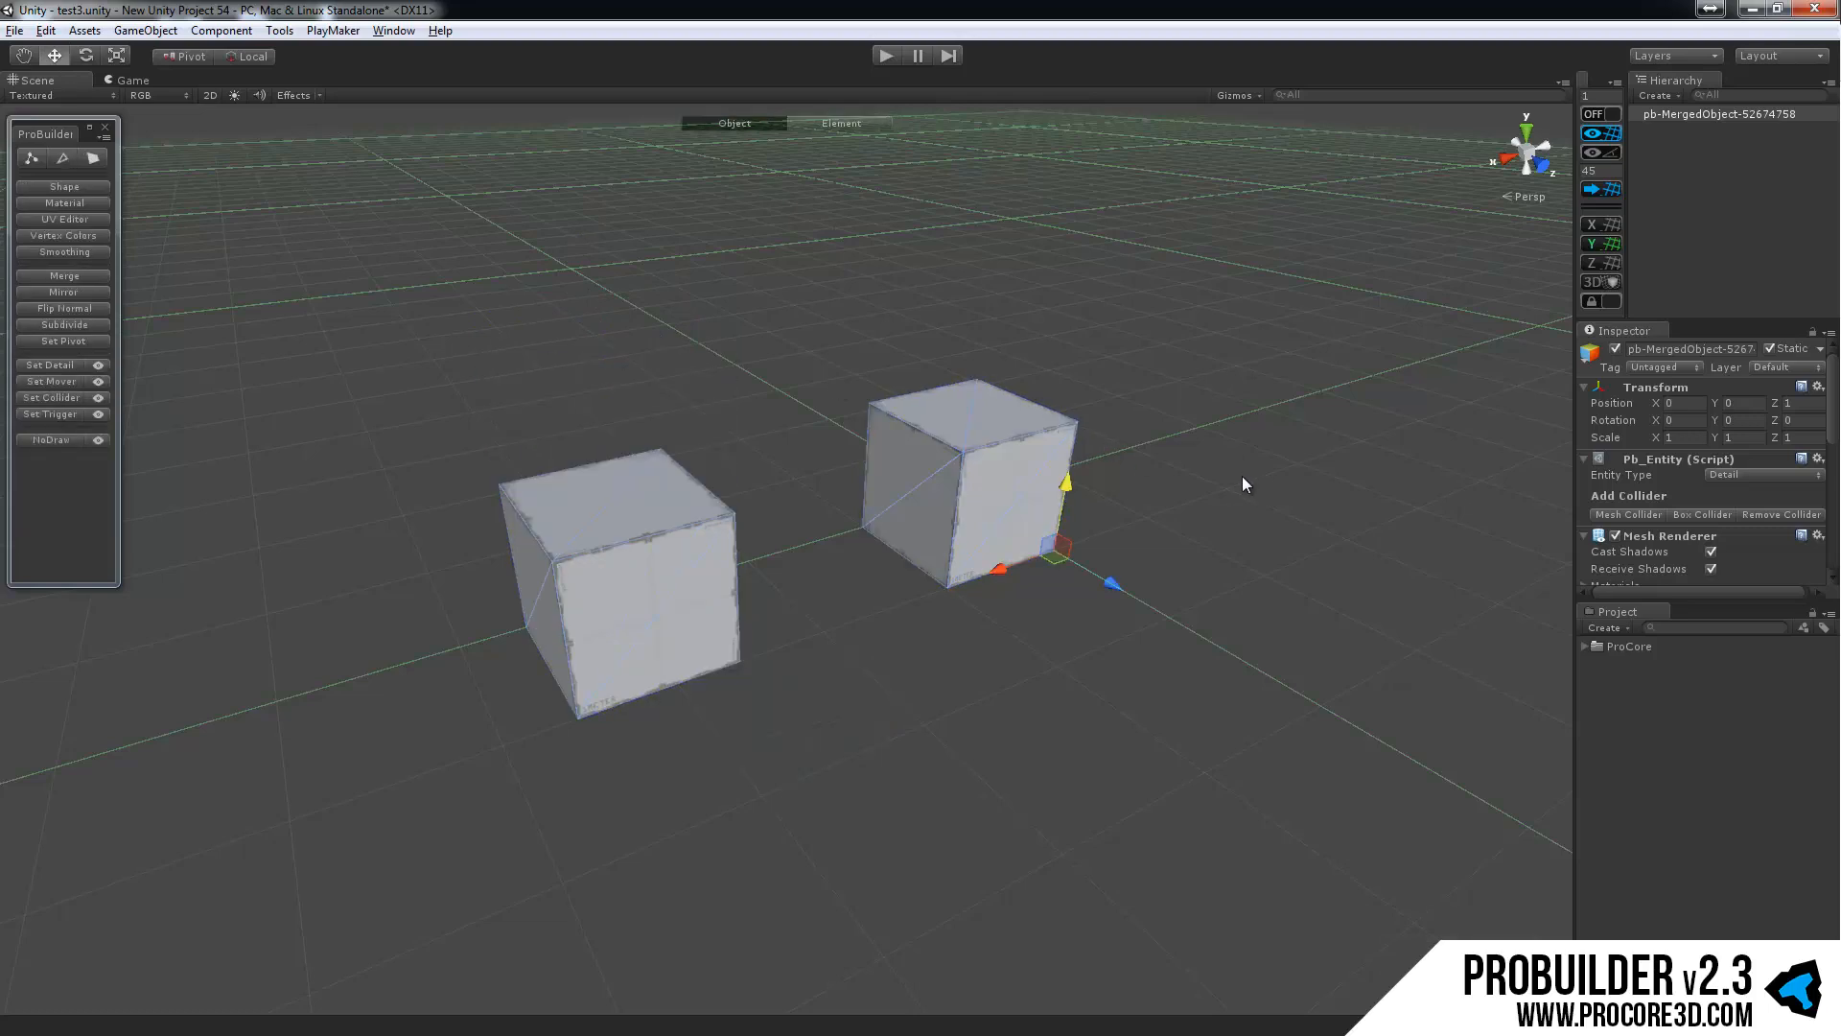
Undo the merge and delete the duplicate cube, leaving the original cube selected and framed.
{"action": "key", "text": "ctrl+z"}
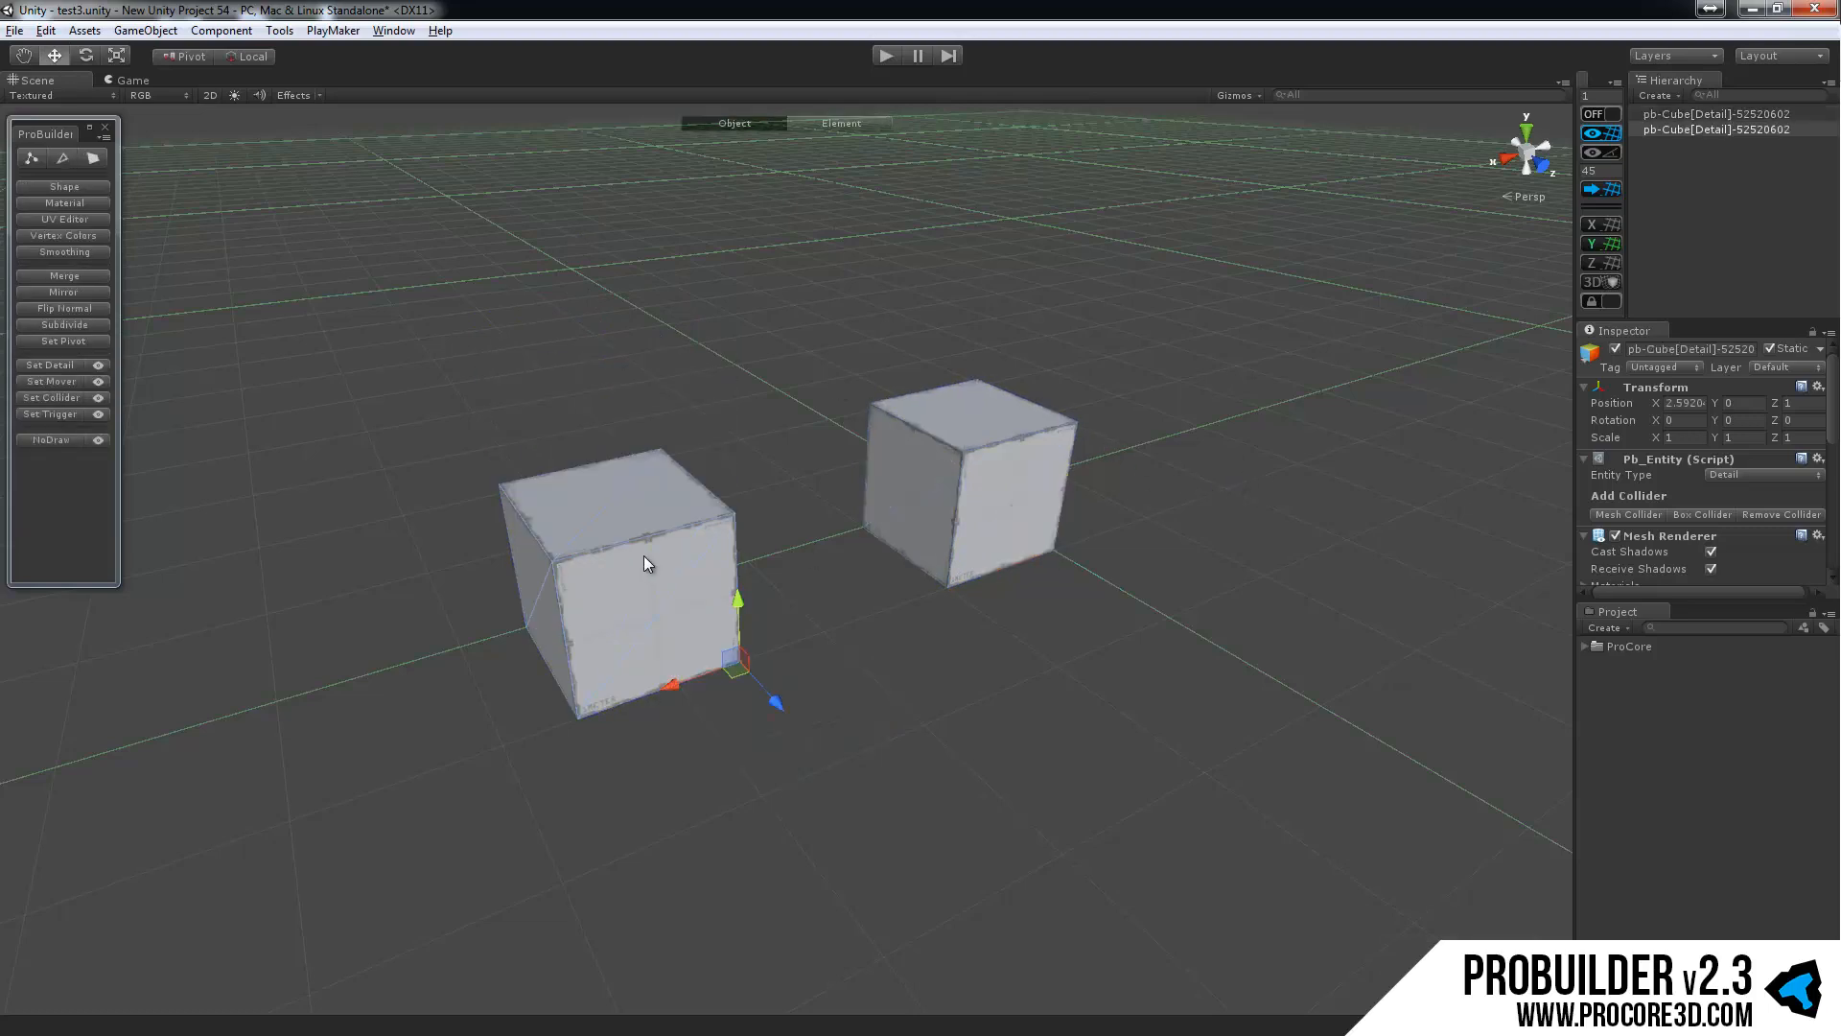
{"action": "key", "text": "Delete"}
{"action": "left_click", "coordinate": [965, 484]}
{"action": "scroll", "coordinate": [973, 519], "scroll_direction": "up", "scroll_amount": 2}
{"action": "key", "text": "f"}
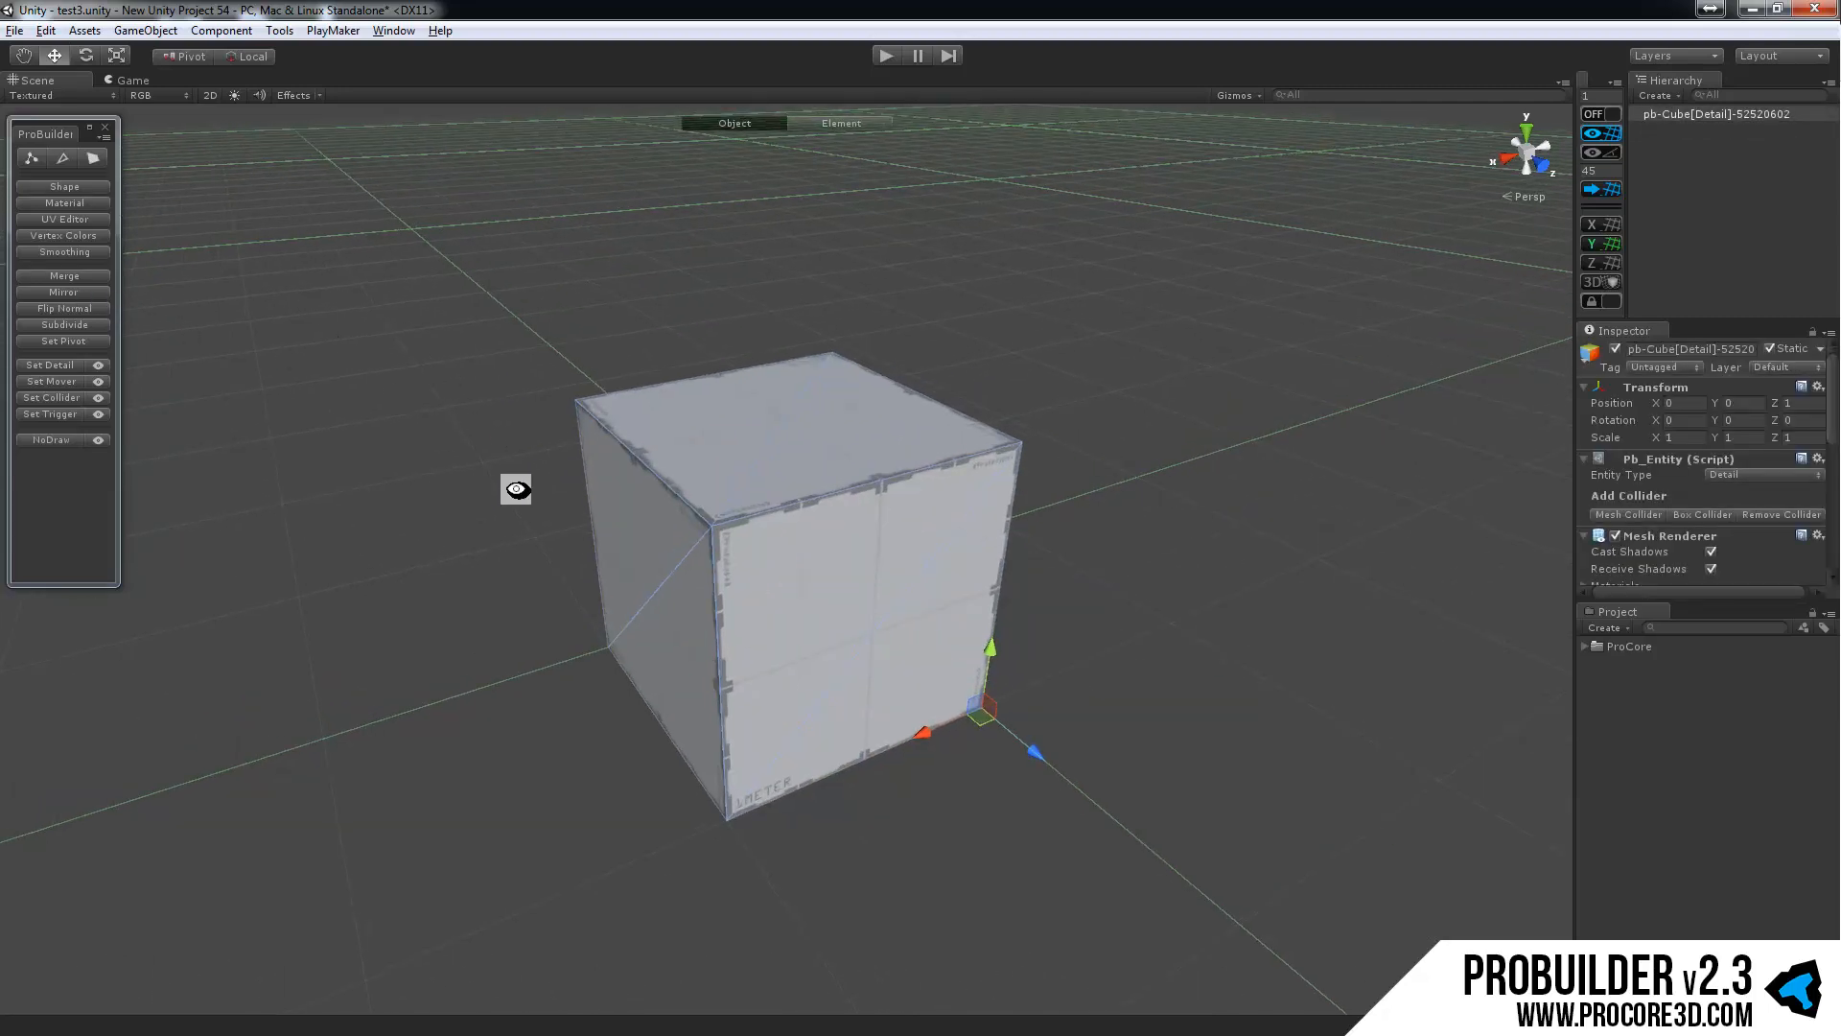
Reshape the cube in element editing into a tall block with a sloped top and a lower side extension, and return to object editing.
{"action": "left_click_drag", "start_coordinate": [514, 486], "coordinate": [695, 416], "text": "alt"}
{"action": "key", "text": "g"}
{"action": "left_click", "coordinate": [690, 407]}
{"action": "key", "text": "f"}
{"action": "left_click", "coordinate": [656, 395]}
{"action": "left_click", "coordinate": [706, 461]}
{"action": "left_click_drag", "start_coordinate": [698, 479], "coordinate": [718, 610], "text": "alt"}
{"action": "key", "text": "r"}
{"action": "key", "text": "w"}
{"action": "key", "text": "g"}
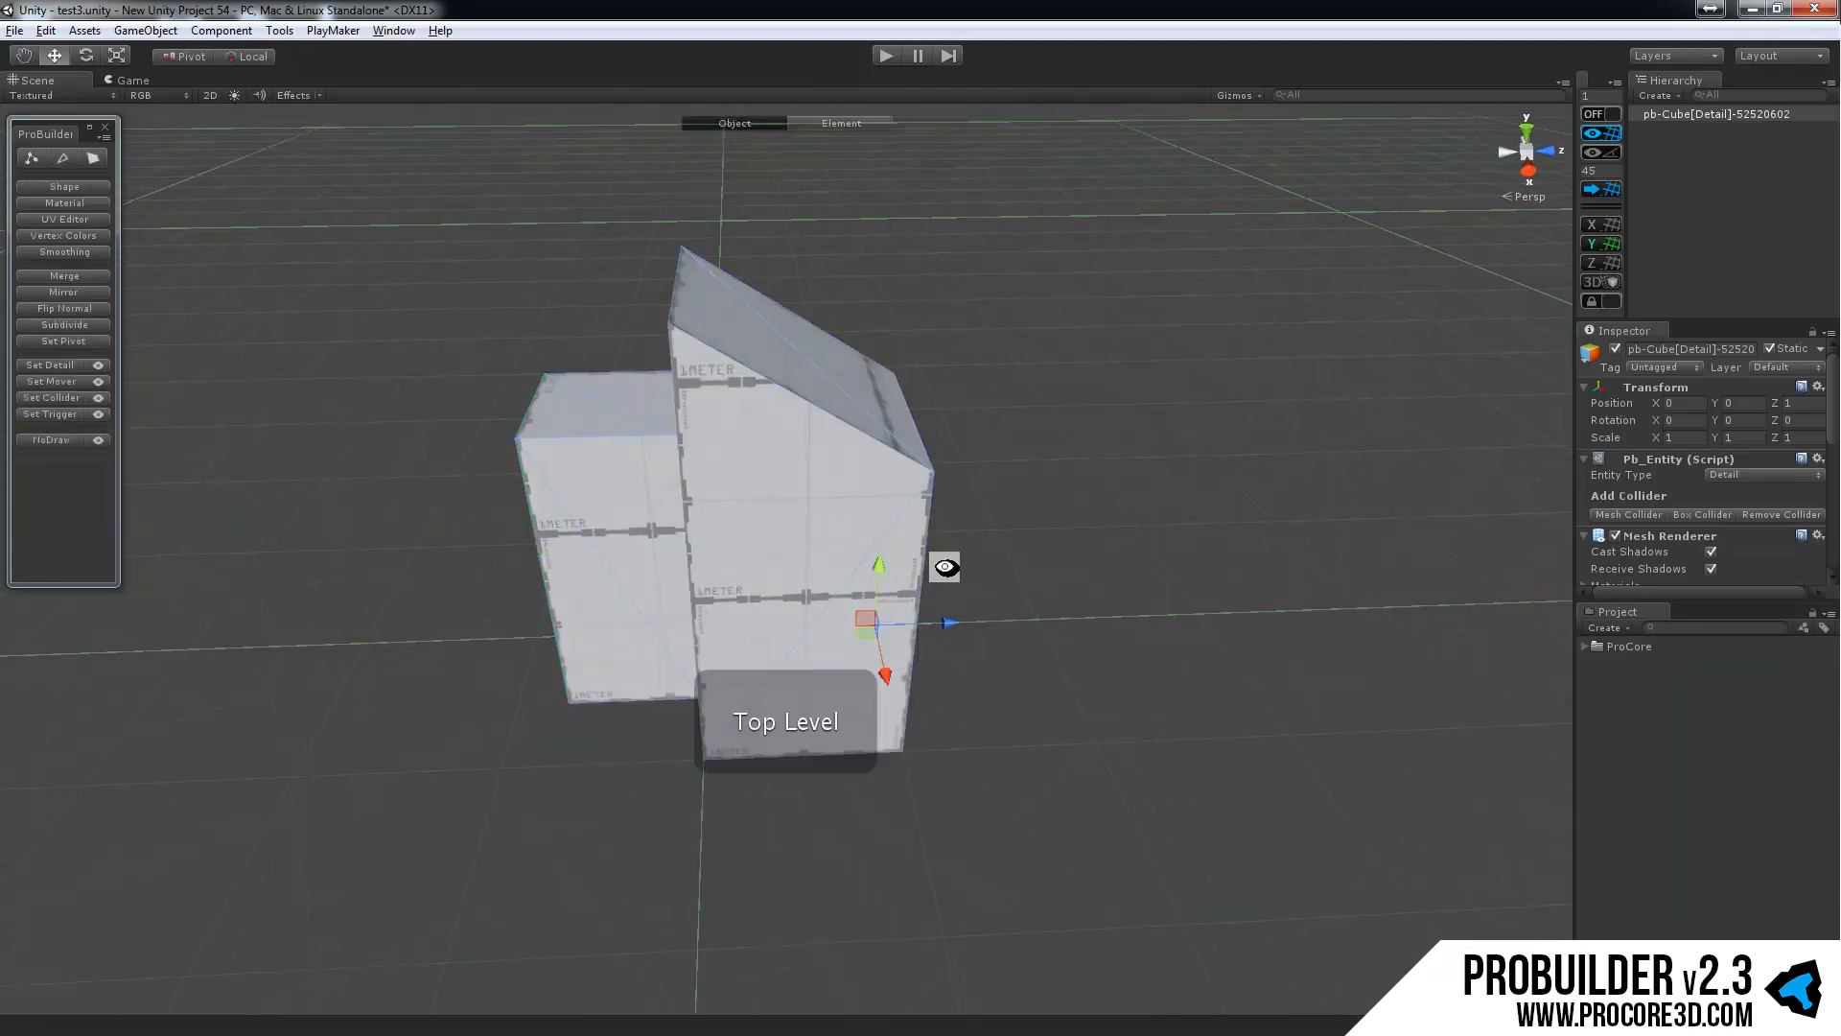
Mirror the object on the Z axis only and place the mirrored copy at about -3.09 on Z.
{"action": "left_click_drag", "start_coordinate": [940, 563], "coordinate": [1212, 559], "text": "alt"}
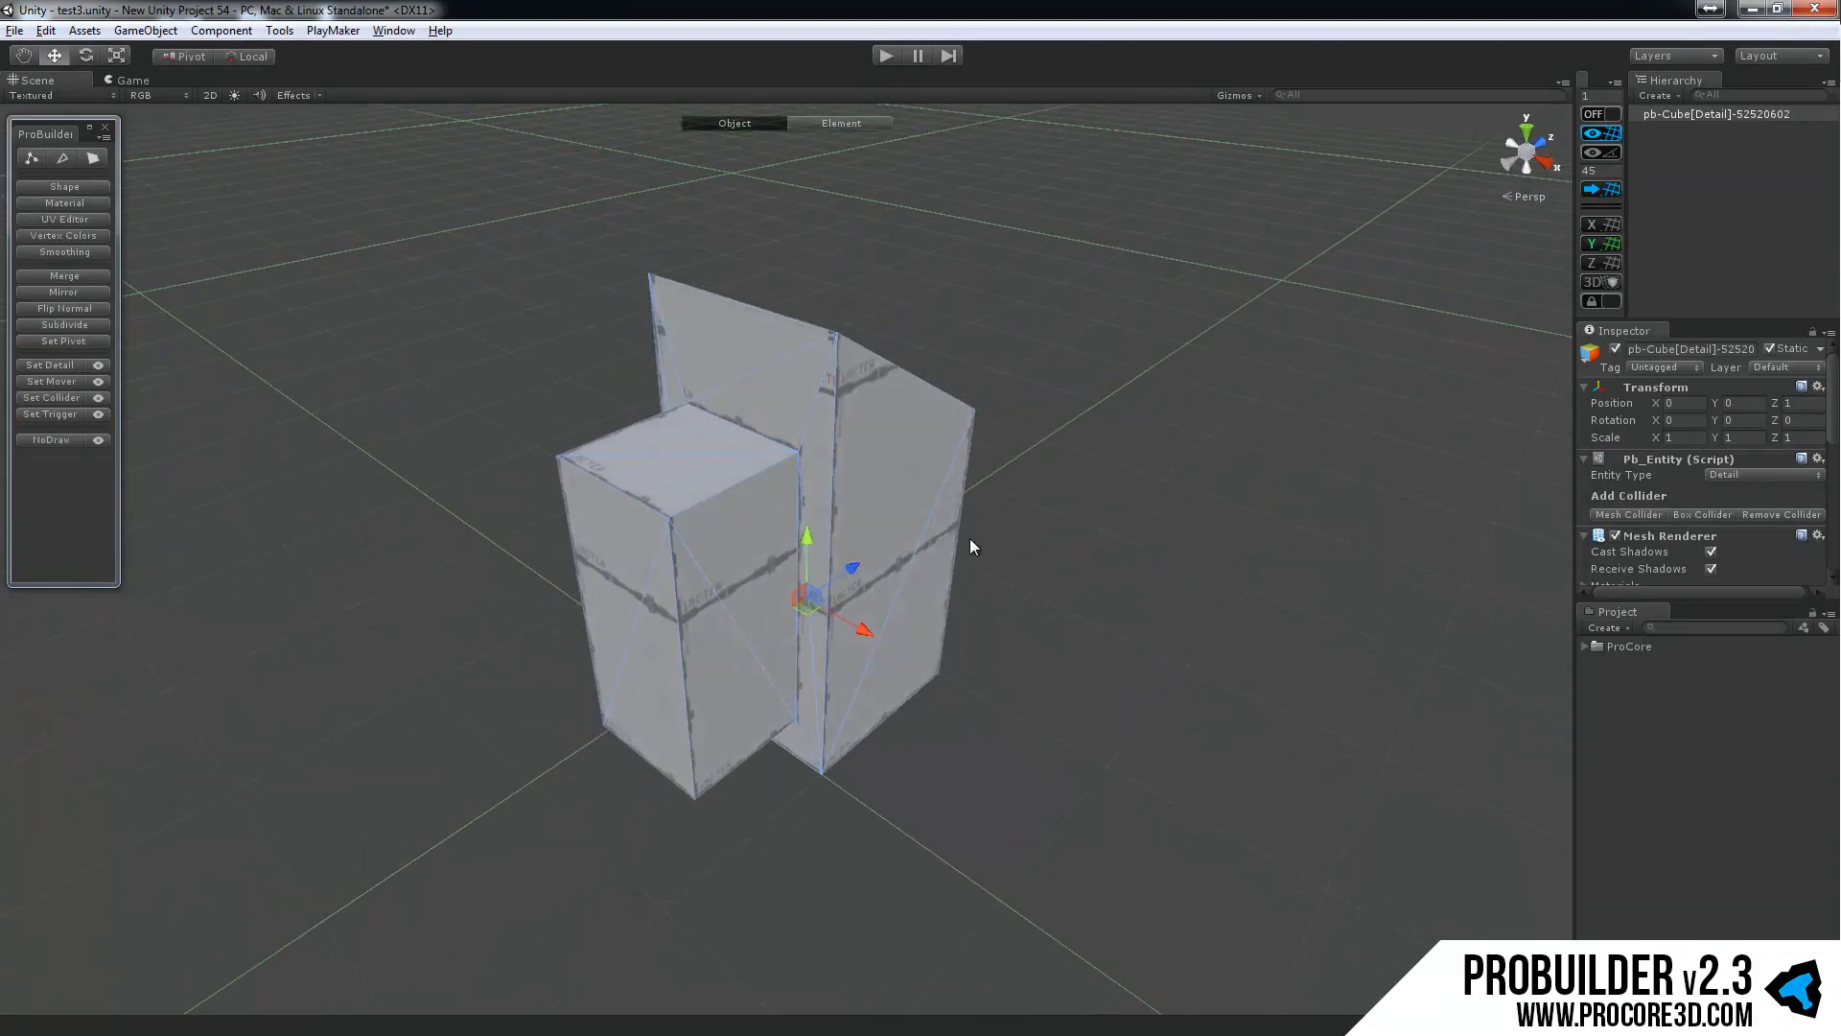
{"action": "left_click", "coordinate": [64, 291]}
{"action": "left_click_drag", "start_coordinate": [1107, 266], "coordinate": [1095, 319]}
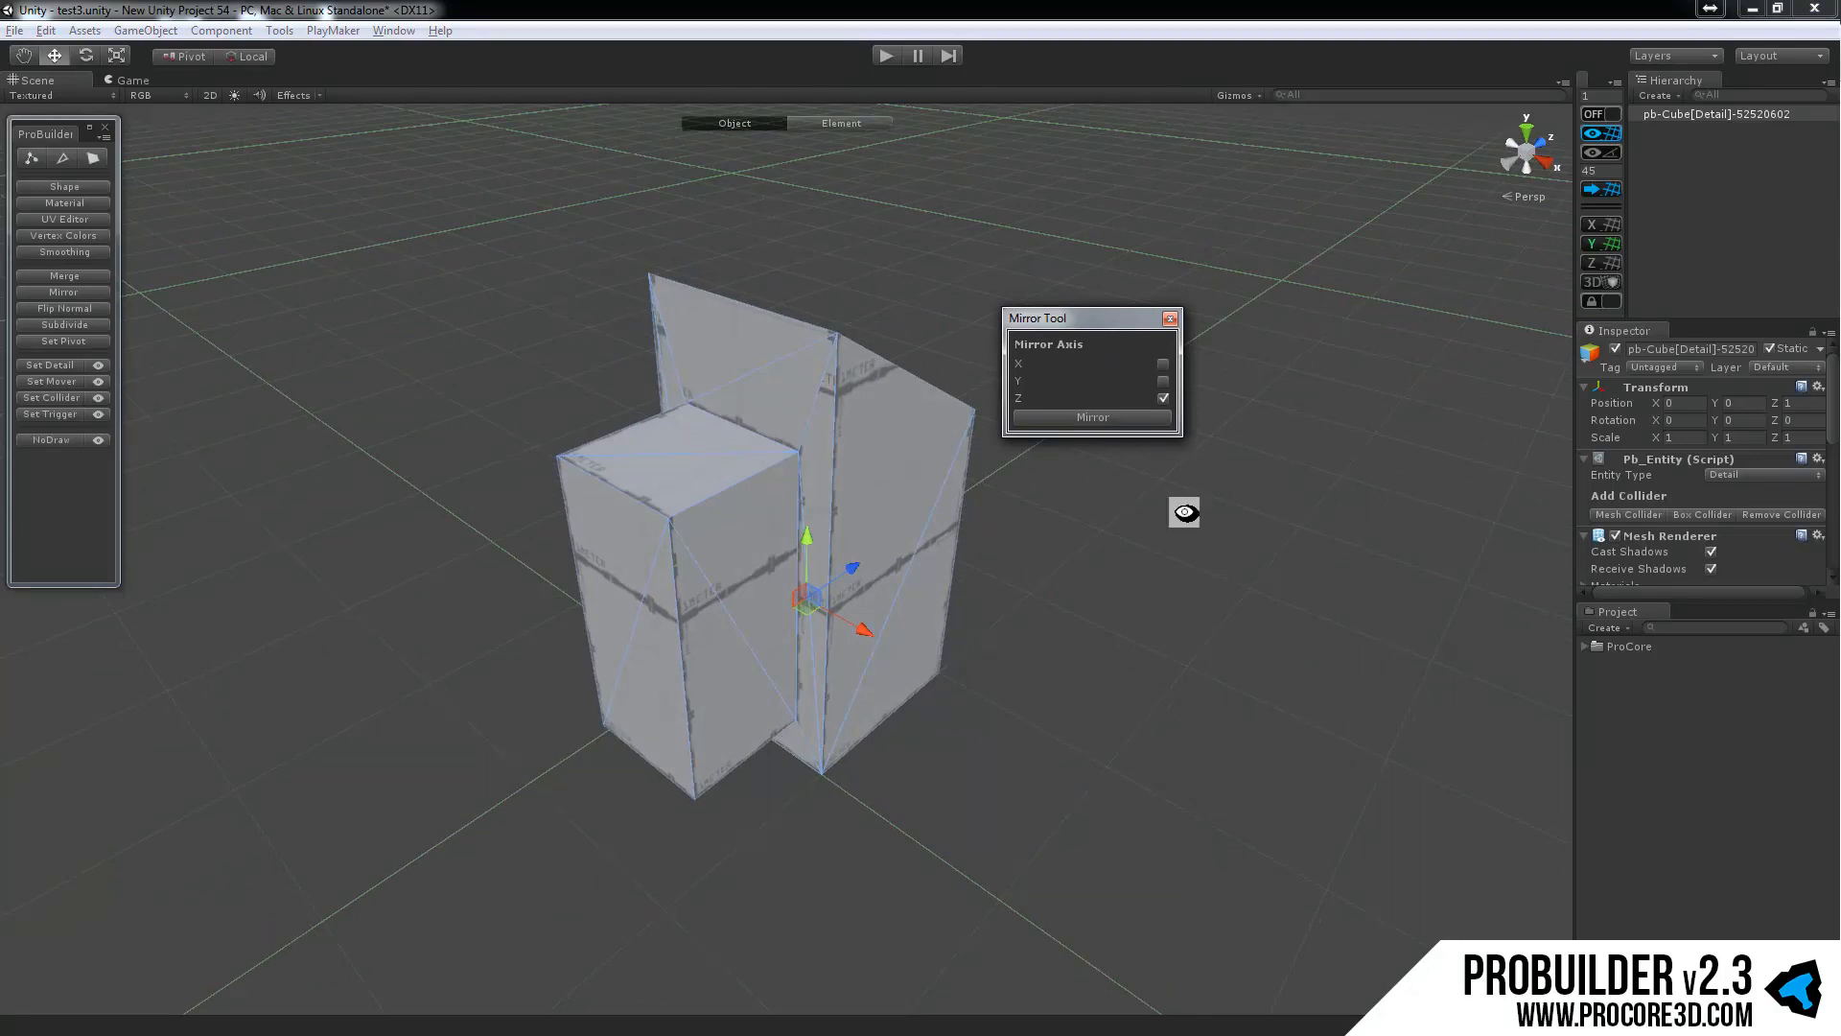
{"action": "left_click_drag", "start_coordinate": [1180, 510], "coordinate": [1099, 553], "text": "alt"}
{"action": "left_click", "coordinate": [1163, 398]}
{"action": "left_click", "coordinate": [1163, 380]}
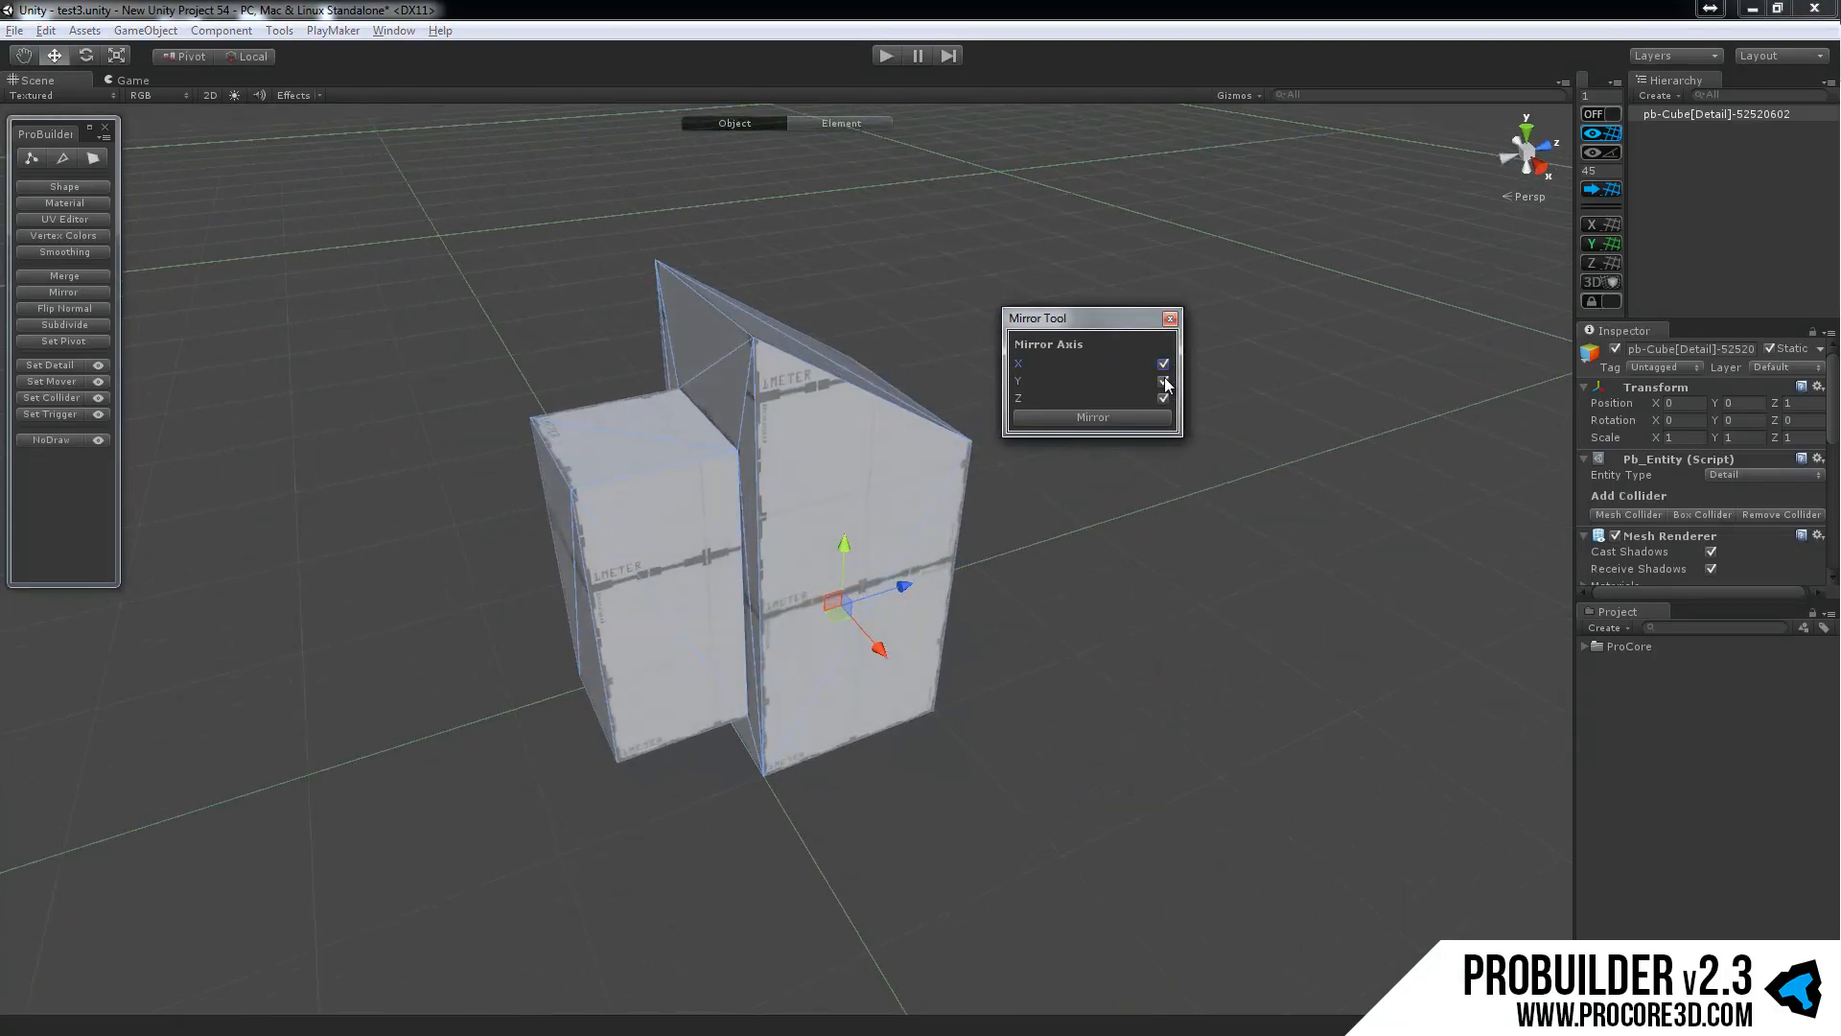
{"action": "left_click", "coordinate": [1130, 417]}
{"action": "mouse_move", "coordinate": [1176, 671]}
{"action": "left_mouse_down", "text": "alt"}
{"action": "mouse_move", "coordinate": [1045, 608]}
{"action": "mouse_move", "coordinate": [854, 632]}
{"action": "mouse_move", "coordinate": [278, 595]}
{"action": "left_mouse_up", "text": "alt"}
{"action": "scroll", "coordinate": [912, 648], "scroll_direction": "down", "scroll_amount": 5}
{"action": "mouse_move", "coordinate": [576, 633]}
{"action": "middle_mouse_down"}
{"action": "mouse_move", "coordinate": [912, 648]}
{"action": "mouse_move", "coordinate": [818, 696]}
{"action": "middle_mouse_up"}
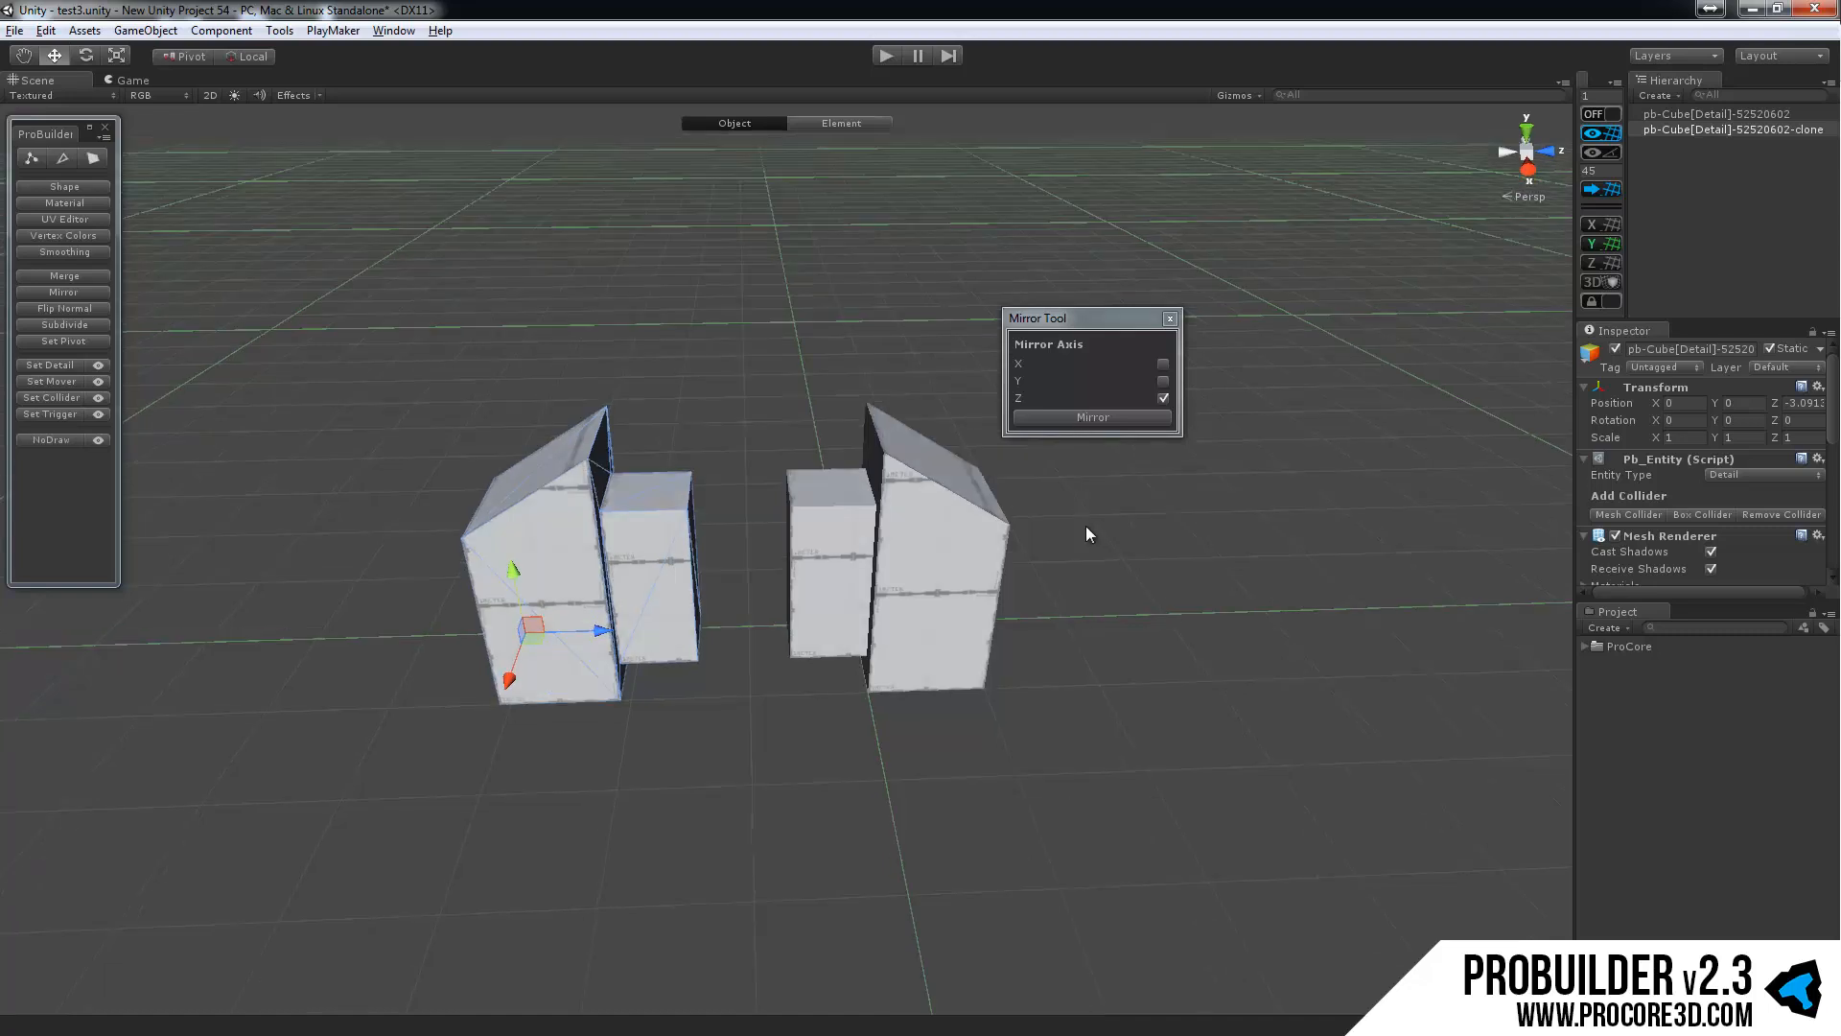
Close the Mirror Tool and delete the mirrored copy, leaving the original object selected.
{"action": "scroll", "coordinate": [1086, 525], "scroll_direction": "up", "scroll_amount": 3}
{"action": "scroll", "coordinate": [1086, 526], "scroll_direction": "up", "scroll_amount": 1}
{"action": "middle_click_drag", "start_coordinate": [1086, 526], "coordinate": [1065, 616]}
{"action": "left_click", "coordinate": [1169, 318]}
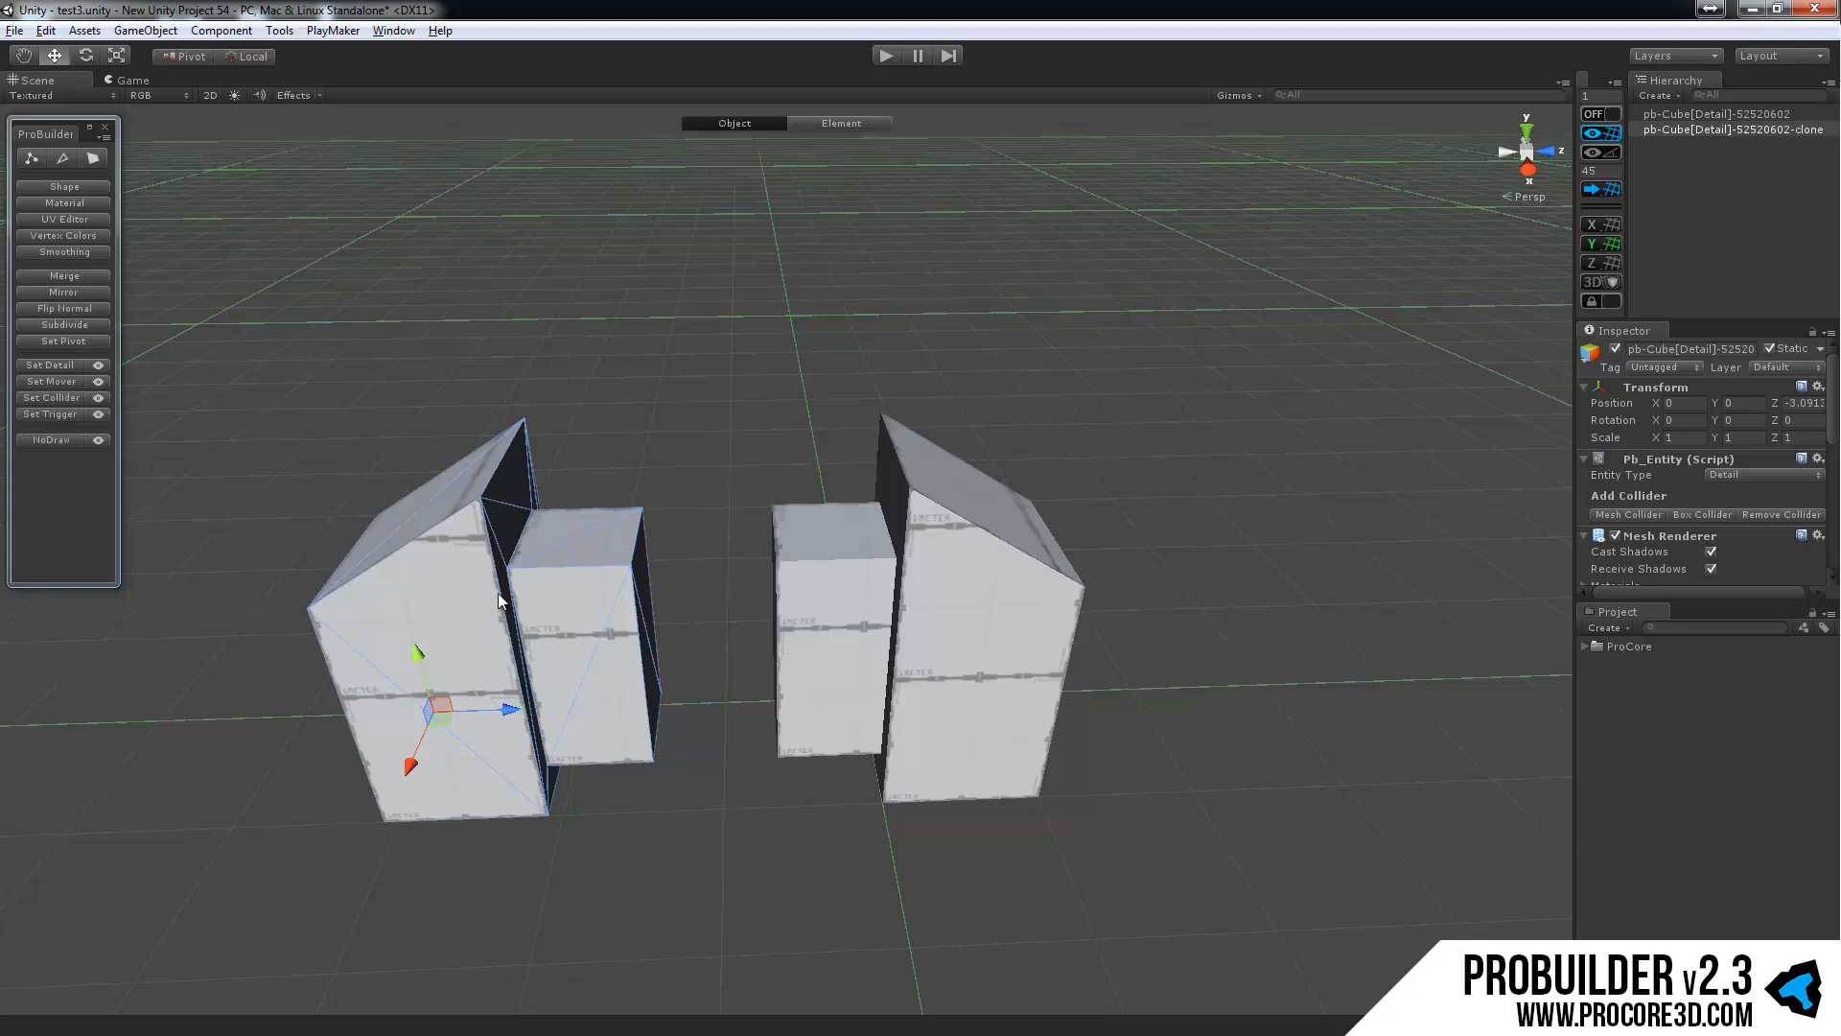
{"action": "key", "text": "Delete"}
{"action": "left_click", "coordinate": [928, 608]}
{"action": "left_click_drag", "start_coordinate": [927, 608], "coordinate": [664, 447], "text": "alt"}
{"action": "scroll", "coordinate": [663, 447], "scroll_direction": "up", "scroll_amount": 3}
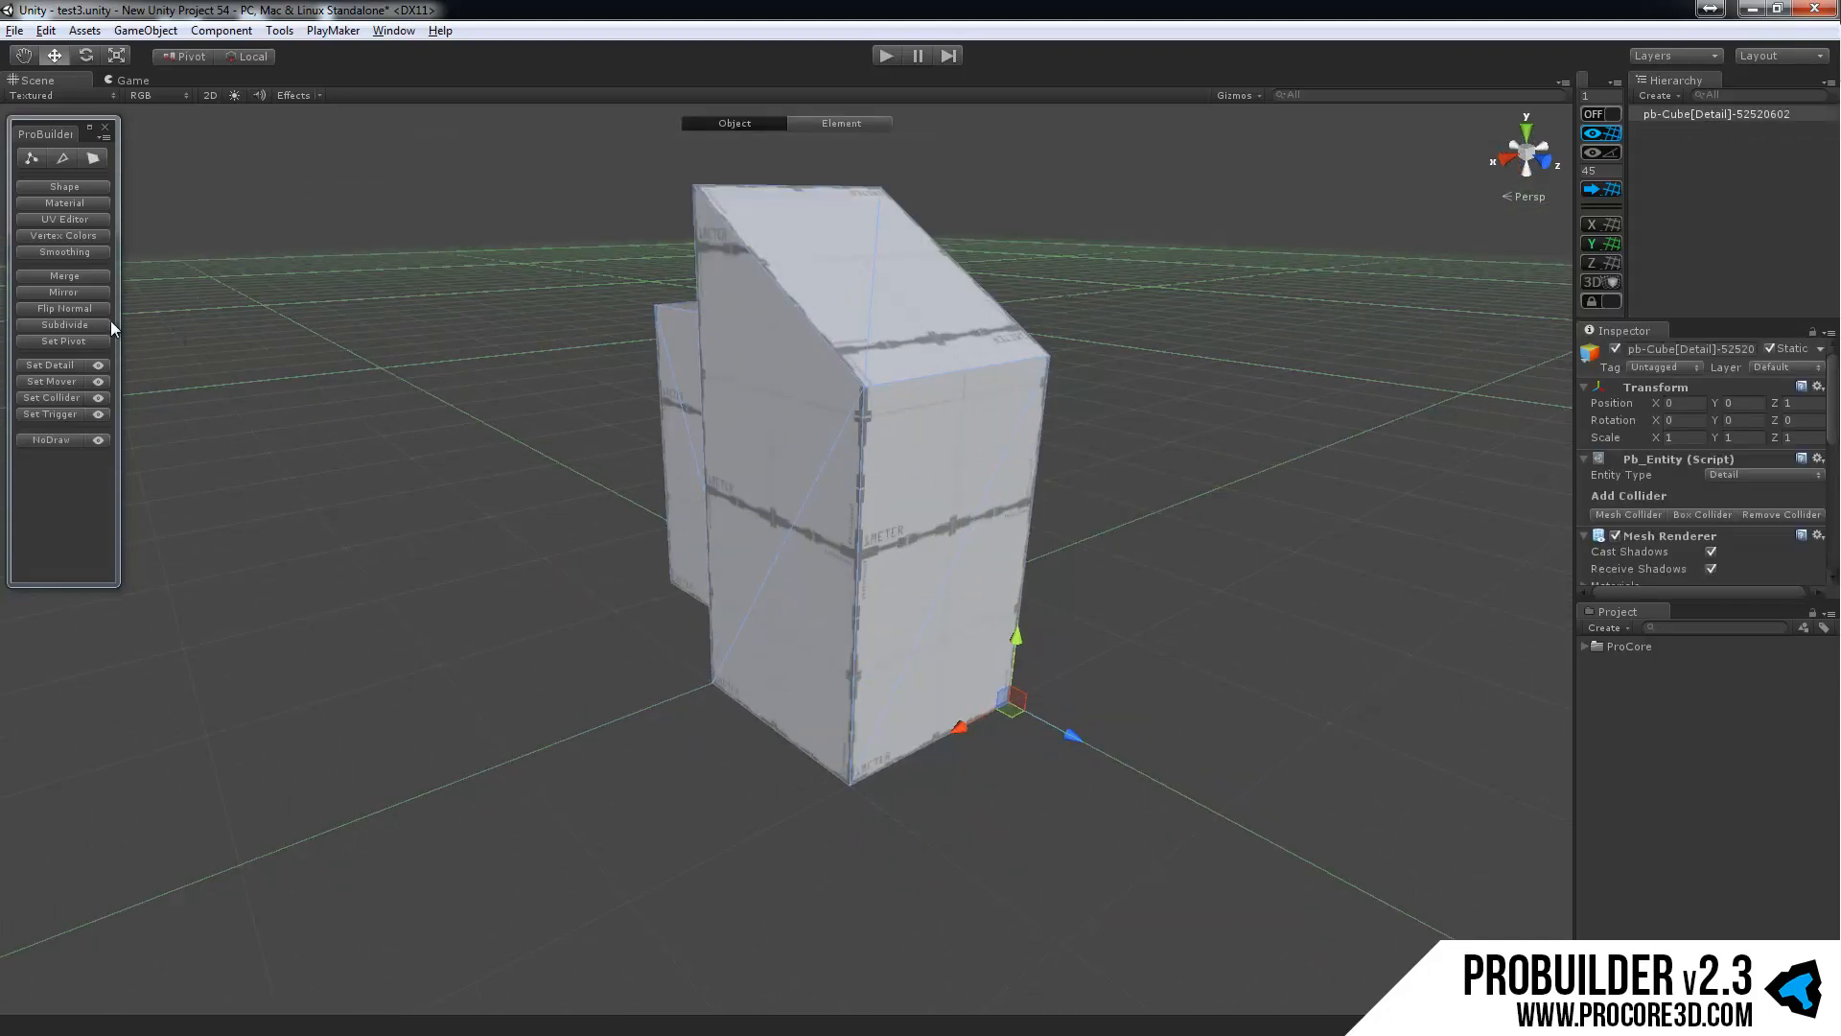
Flip the object's normals inside out and back again twice.
{"action": "left_click_drag", "start_coordinate": [268, 346], "coordinate": [338, 416], "text": "alt"}
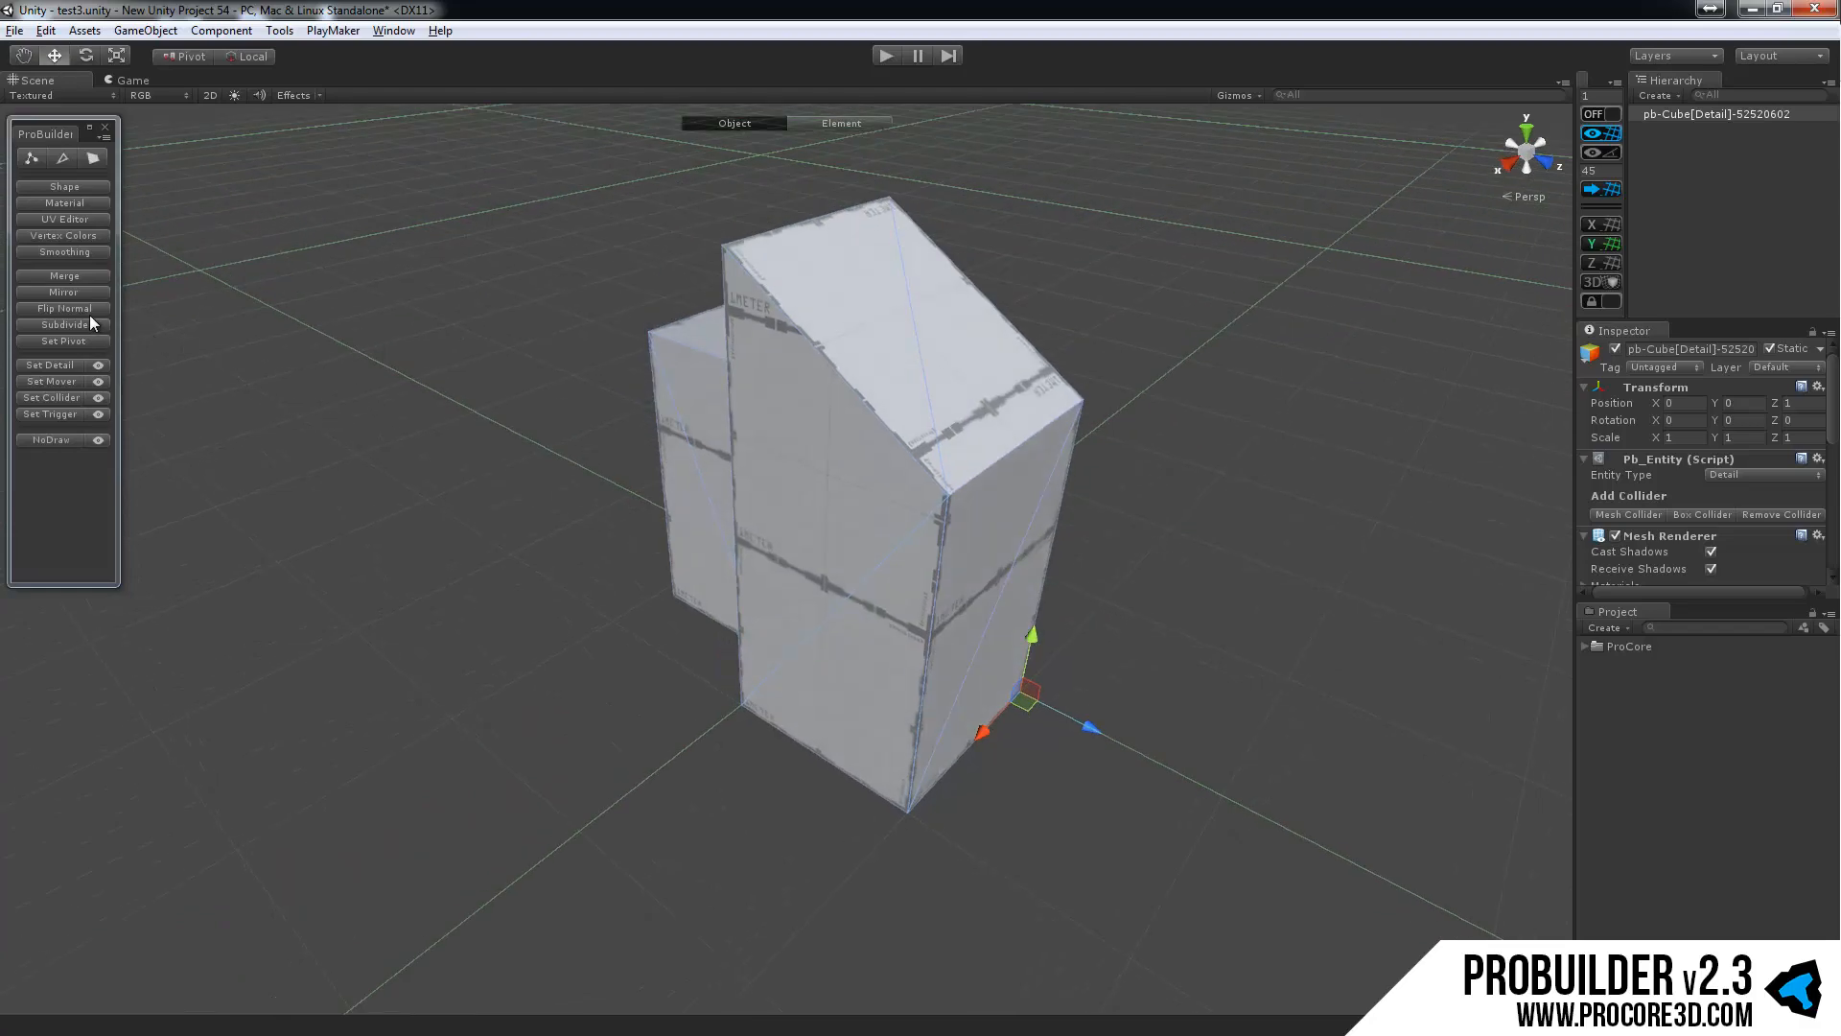
{"action": "left_click", "coordinate": [89, 308]}
{"action": "left_click_drag", "start_coordinate": [617, 423], "coordinate": [777, 460], "text": "alt"}
{"action": "left_click", "coordinate": [78, 308]}
{"action": "left_click_drag", "start_coordinate": [517, 385], "coordinate": [604, 443], "text": "alt"}
{"action": "left_click", "coordinate": [100, 308]}
{"action": "left_click", "coordinate": [84, 308]}
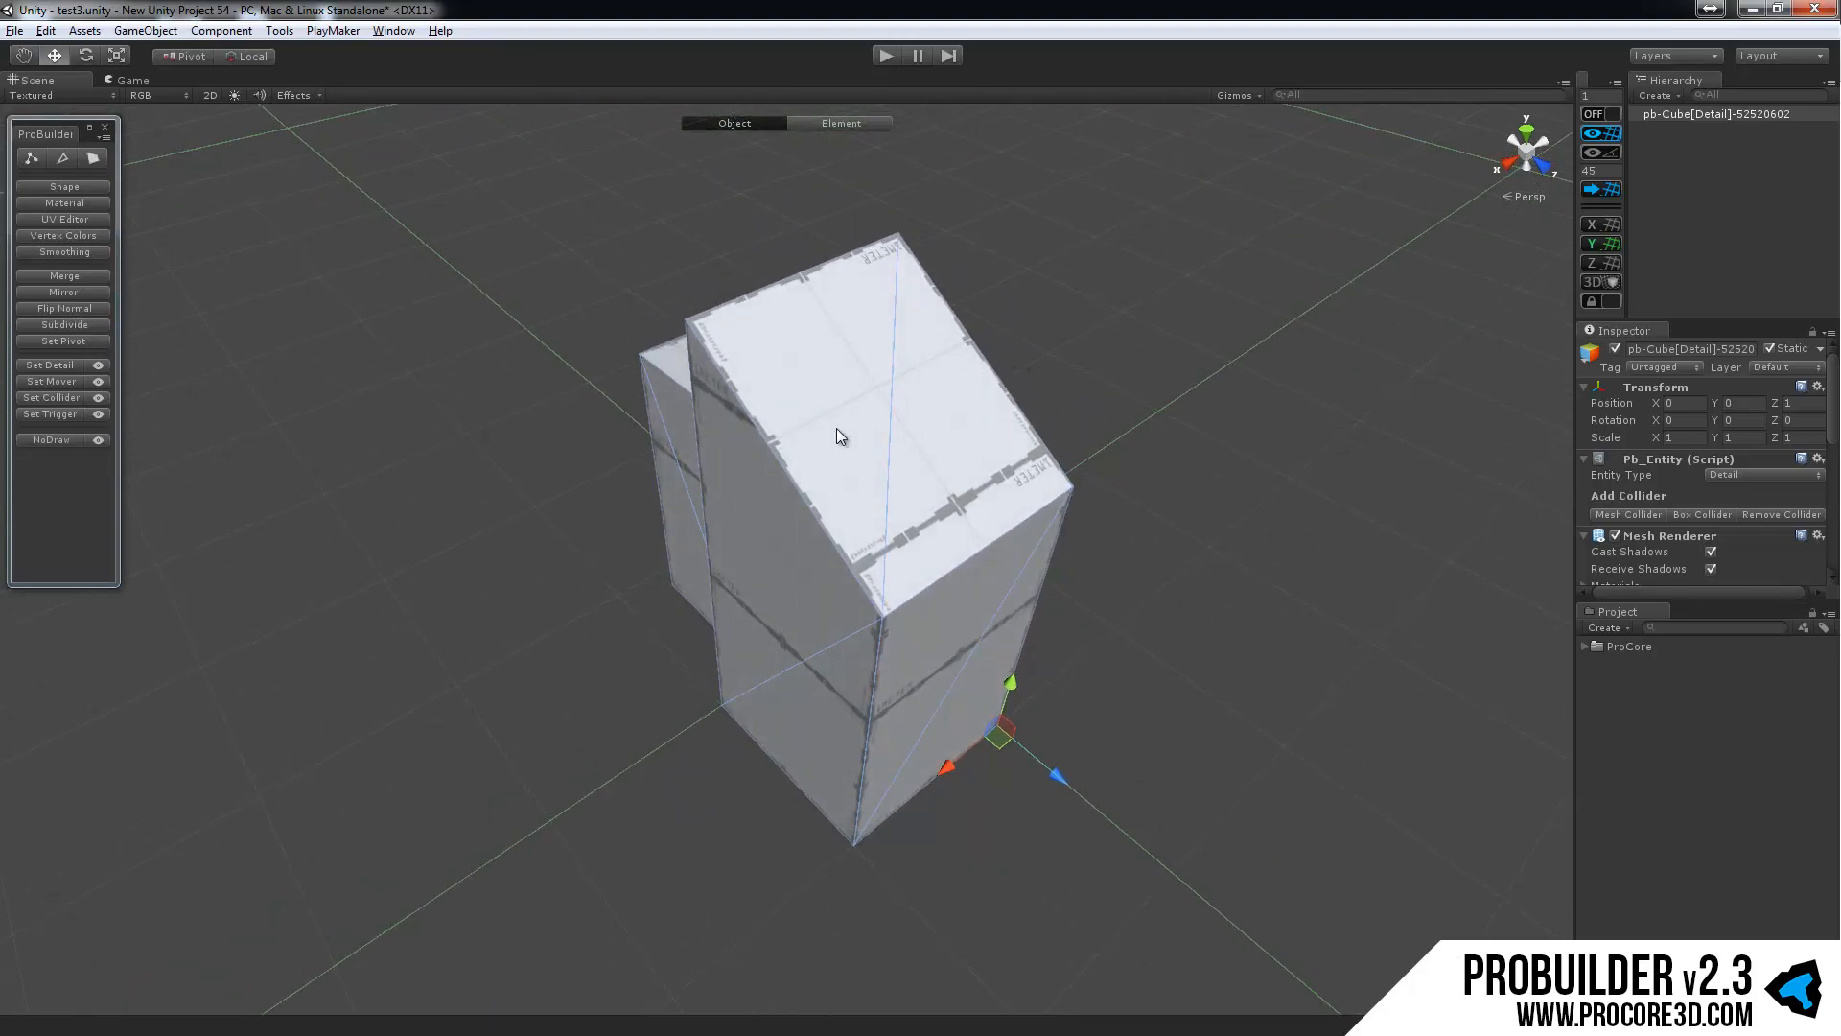
Subdivide the whole object.
{"action": "left_click", "coordinate": [69, 328]}
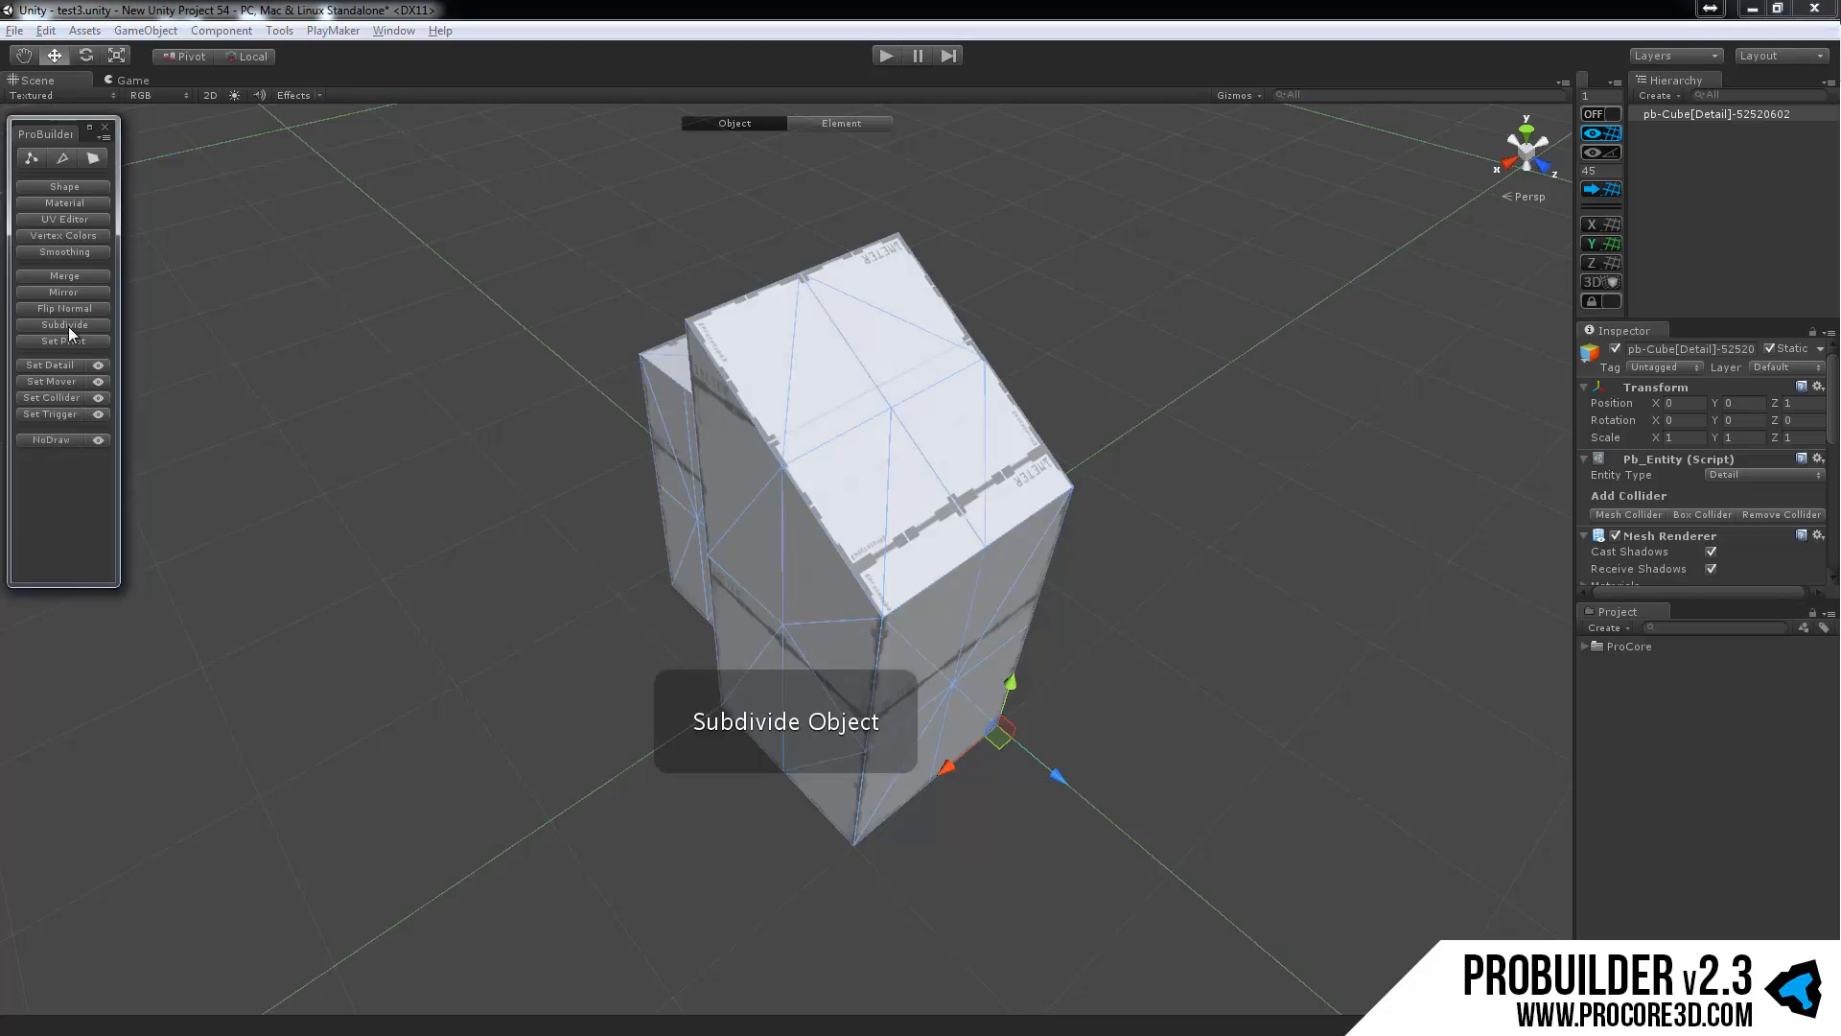
{"action": "left_click_drag", "start_coordinate": [348, 390], "coordinate": [378, 508], "text": "alt"}
{"action": "scroll", "coordinate": [947, 439], "scroll_direction": "up", "scroll_amount": 5}
{"action": "scroll", "coordinate": [378, 508], "scroll_direction": "down", "scroll_amount": 6}
Select individual subdivided faces on the sloped top and the side in face mode, return to object editing and undo the subdivision.
{"action": "left_click", "coordinate": [95, 156]}
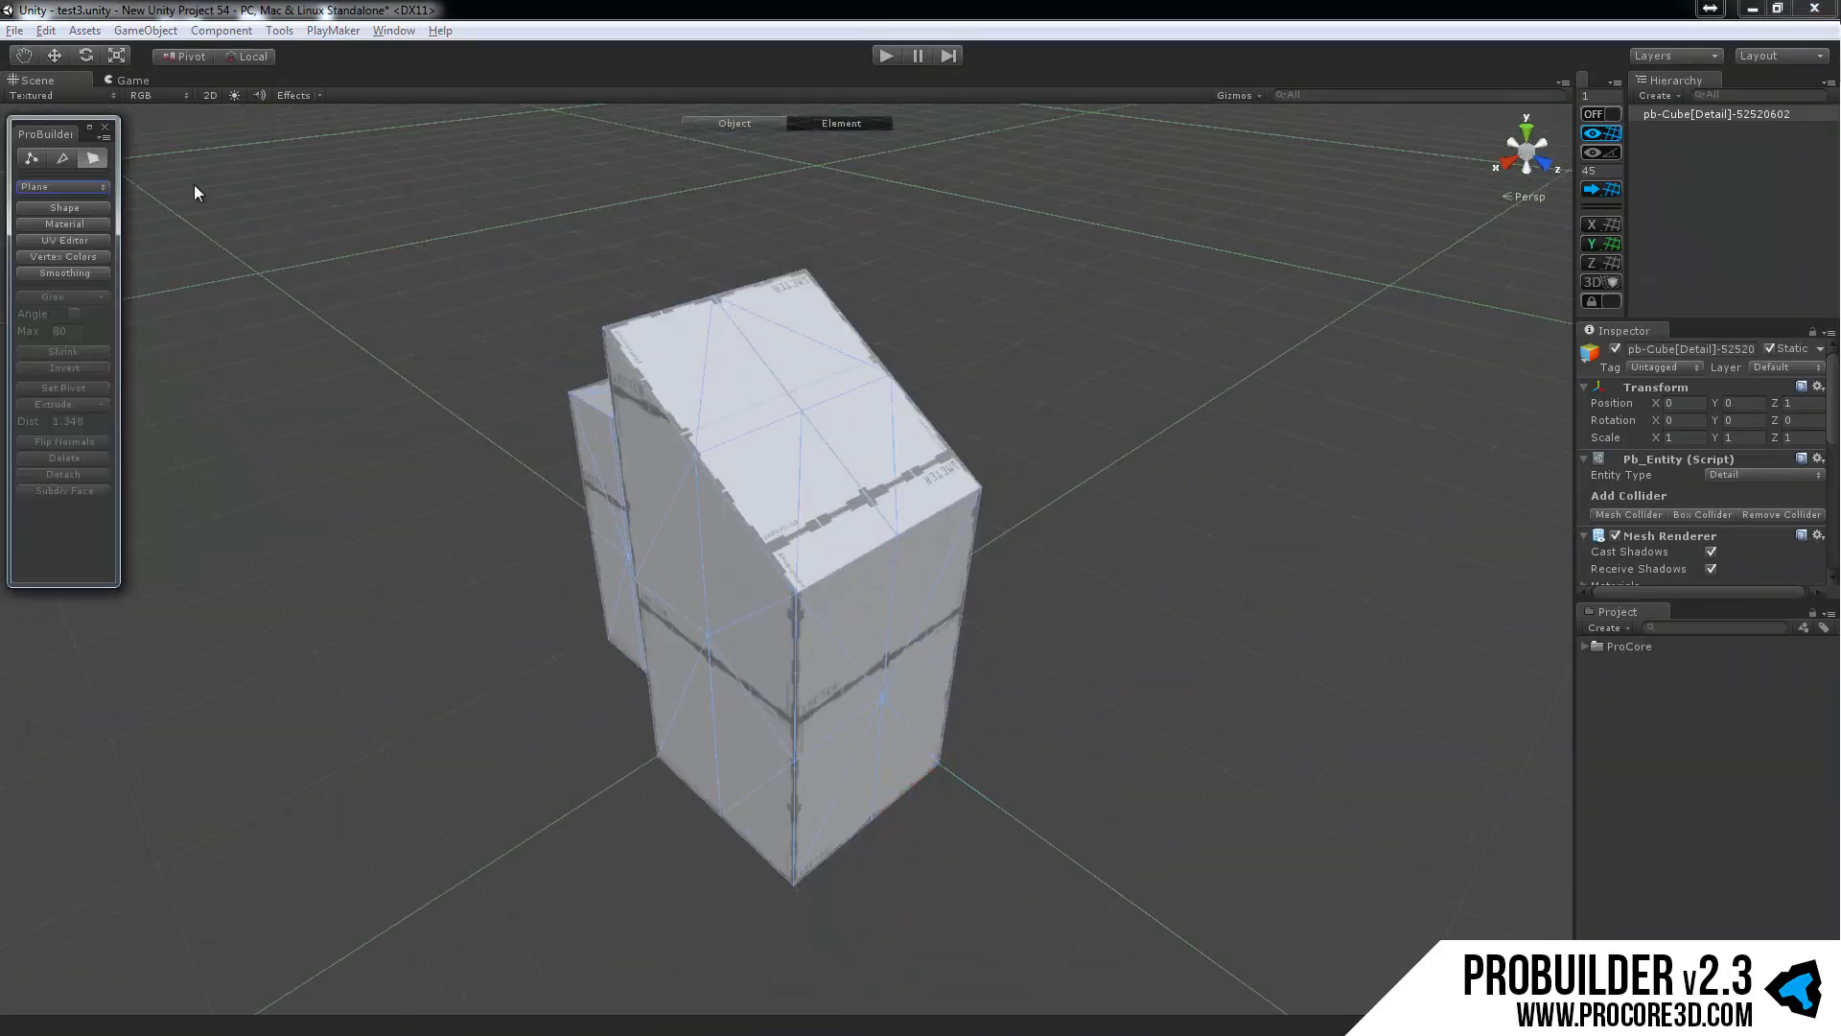
{"action": "left_click", "coordinate": [756, 397]}
{"action": "left_click", "coordinate": [873, 446]}
{"action": "left_click", "coordinate": [767, 494]}
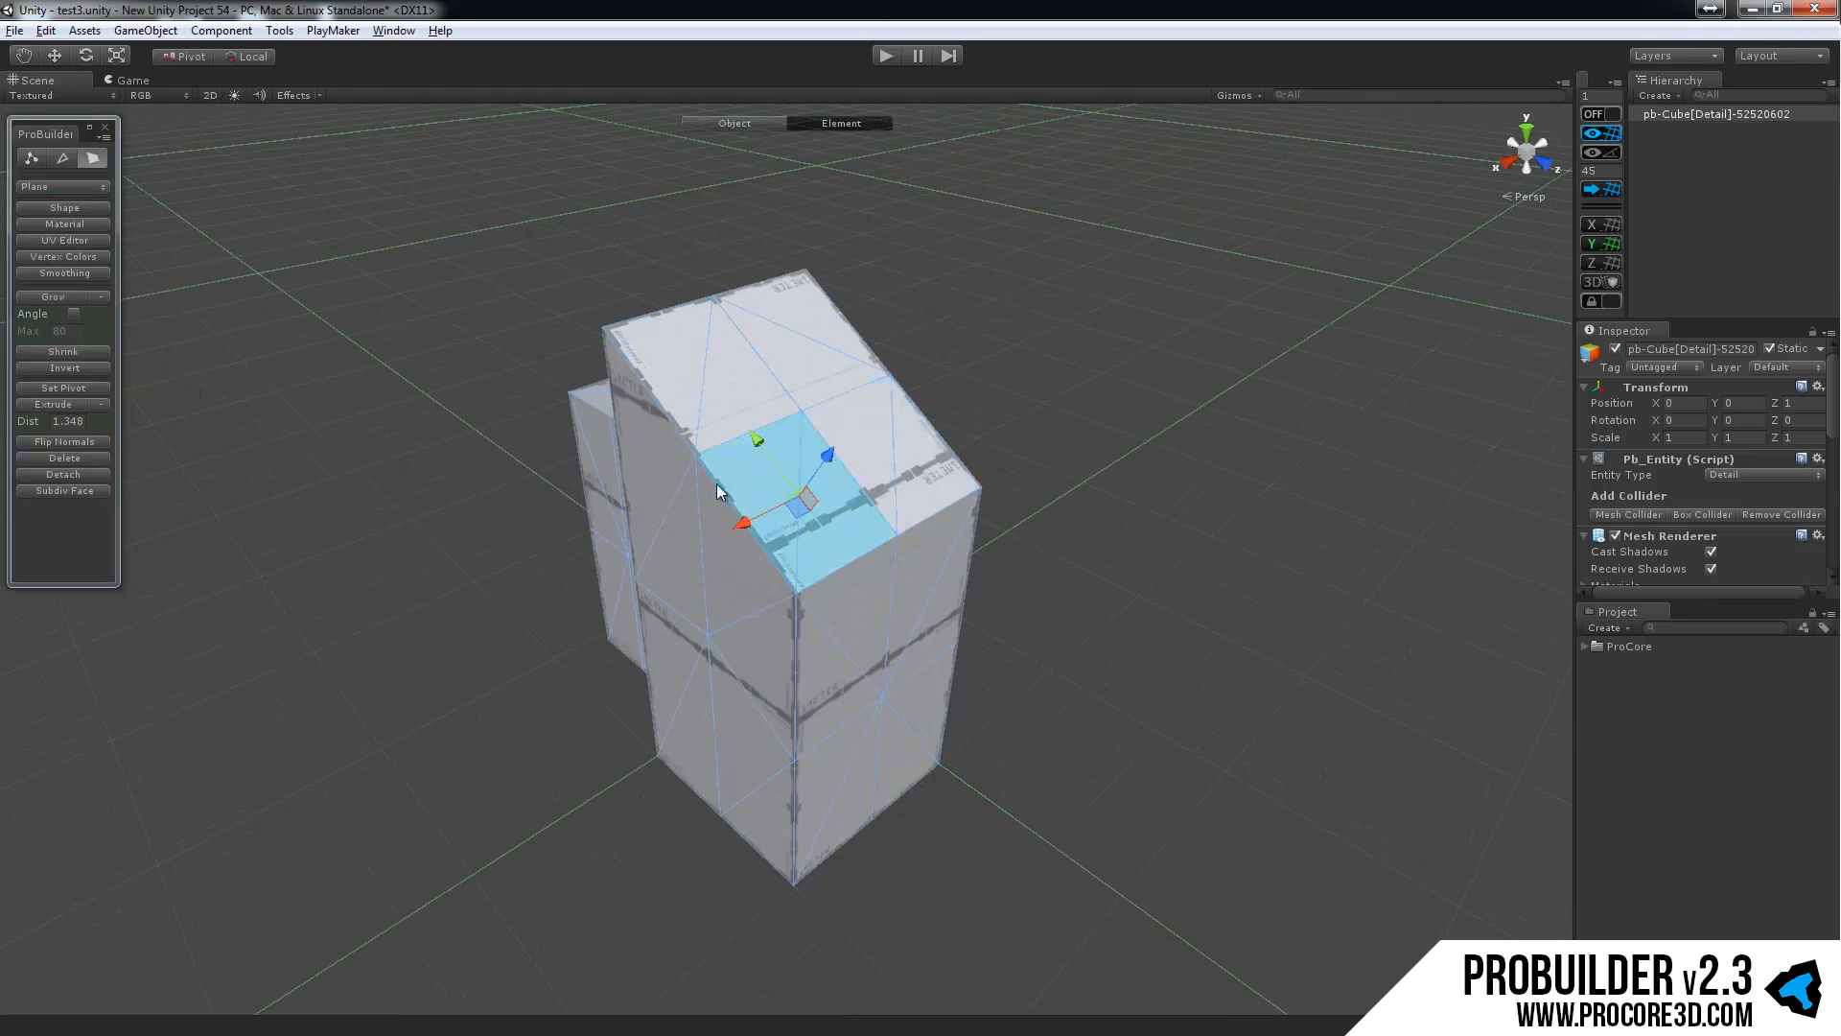
{"action": "left_click", "coordinate": [656, 468]}
{"action": "left_click", "coordinate": [721, 703]}
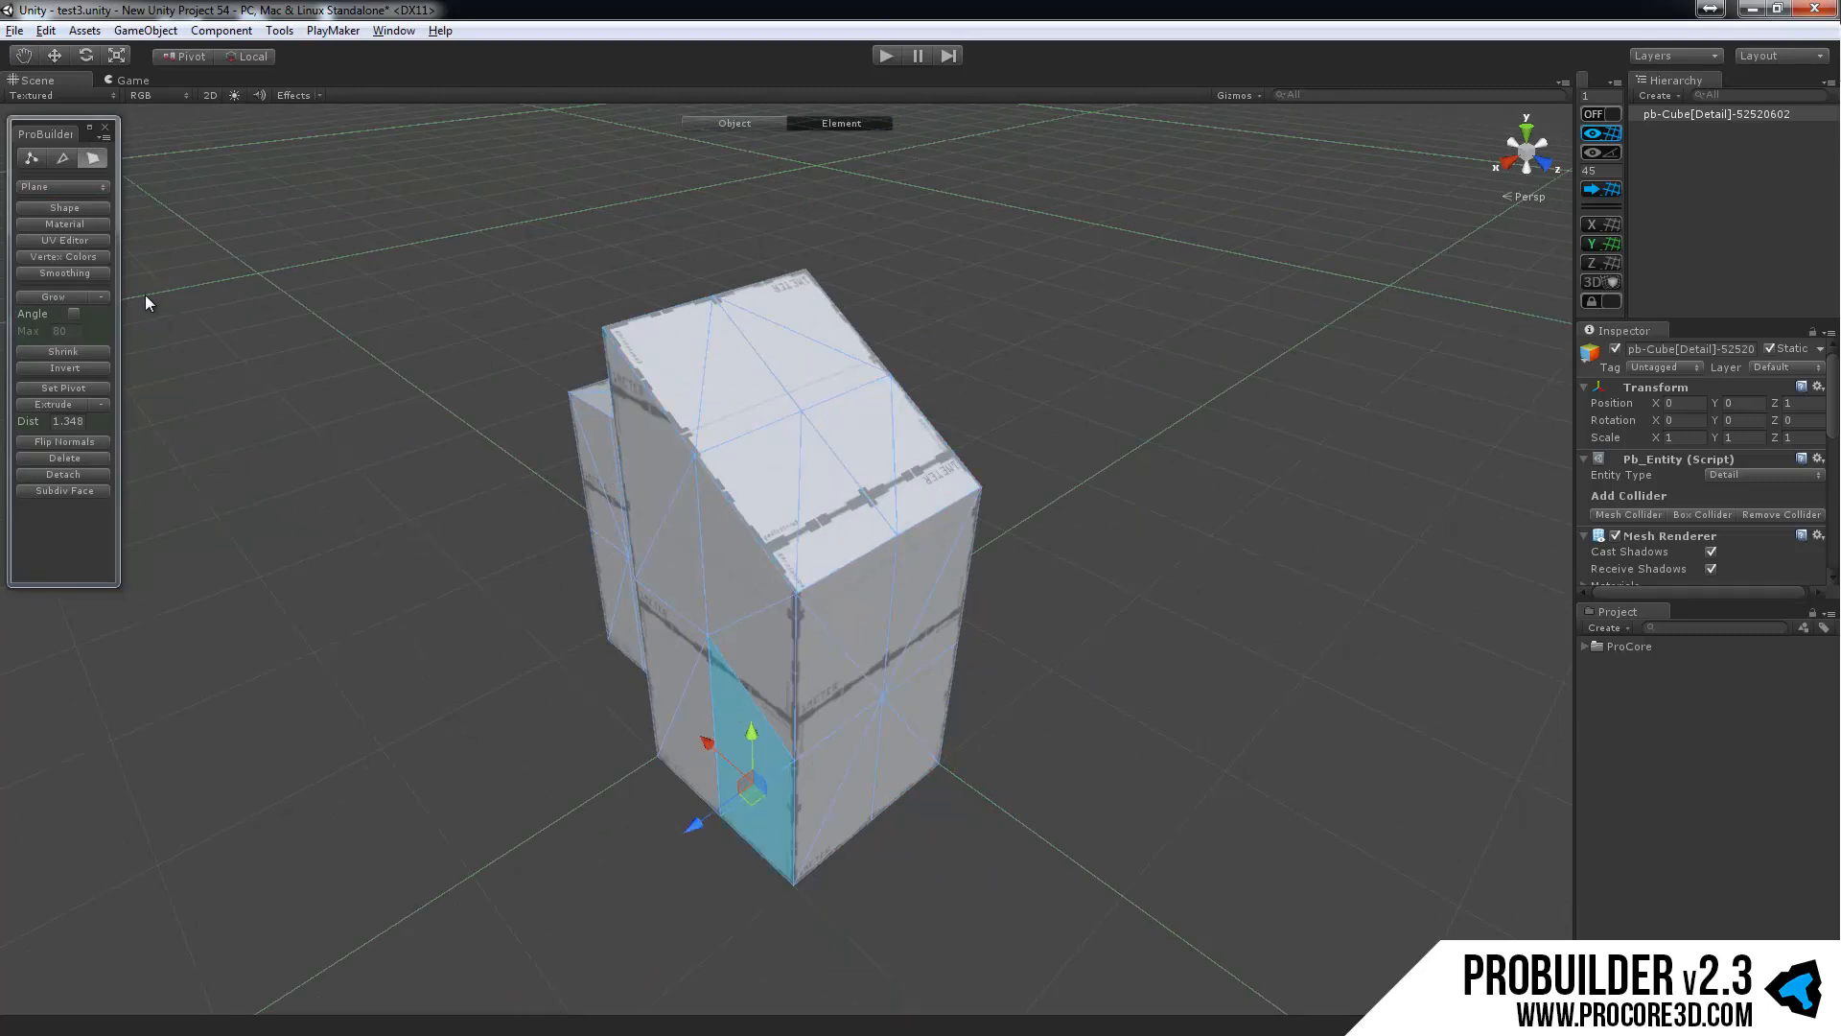
{"action": "key", "text": "Escape"}
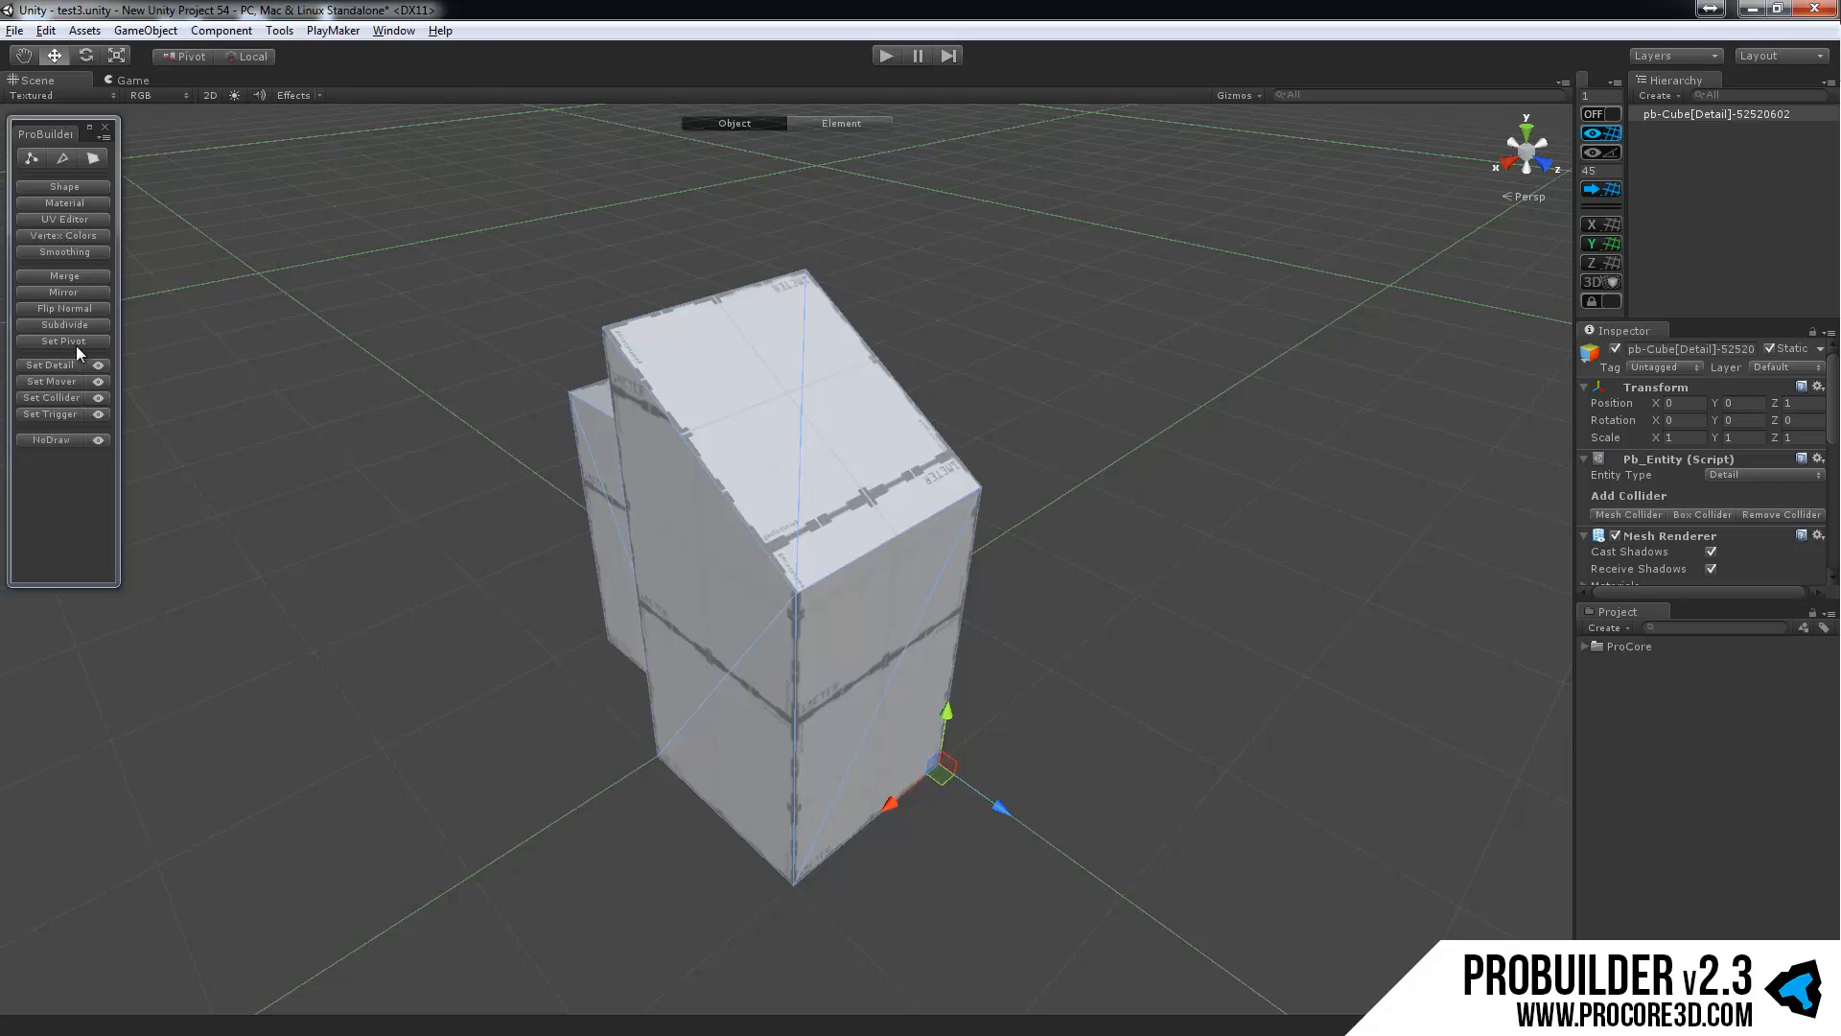
Move the object's pivot to the centre of its geometry with Set Pivot.
{"action": "left_click_drag", "start_coordinate": [793, 522], "coordinate": [941, 526], "text": "alt"}
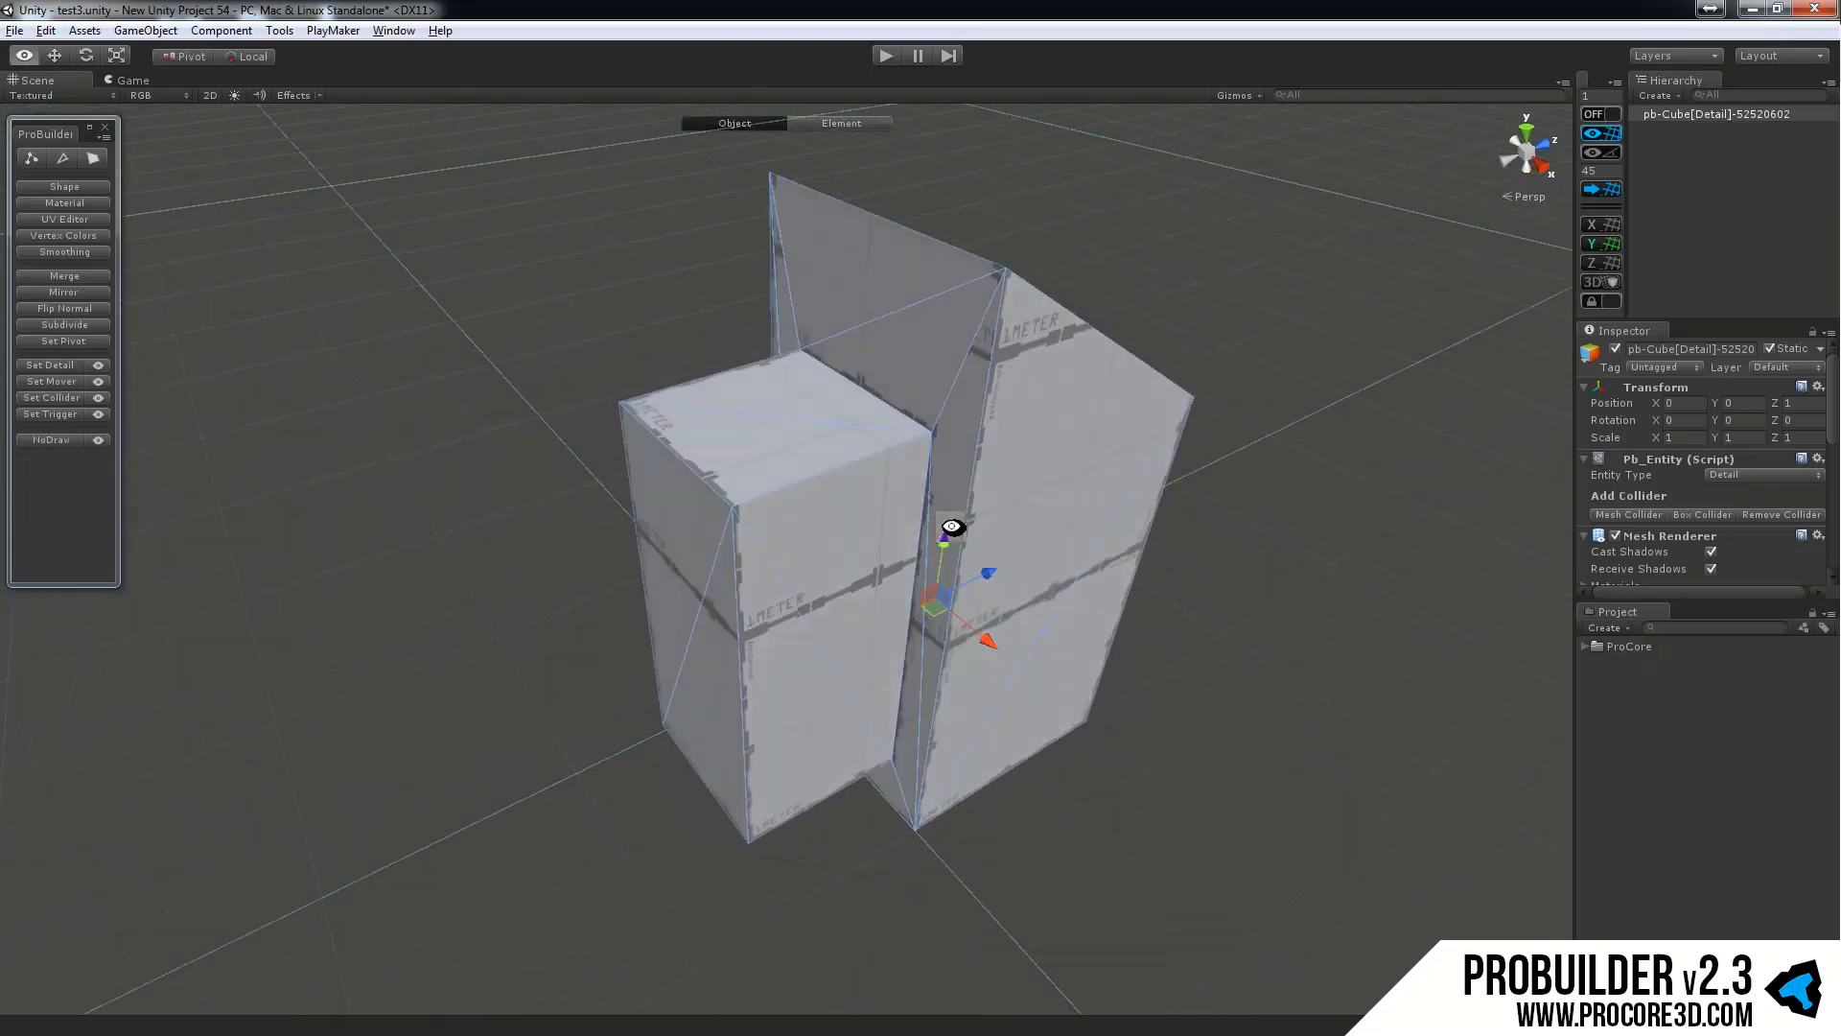
{"action": "left_click", "coordinate": [54, 339]}
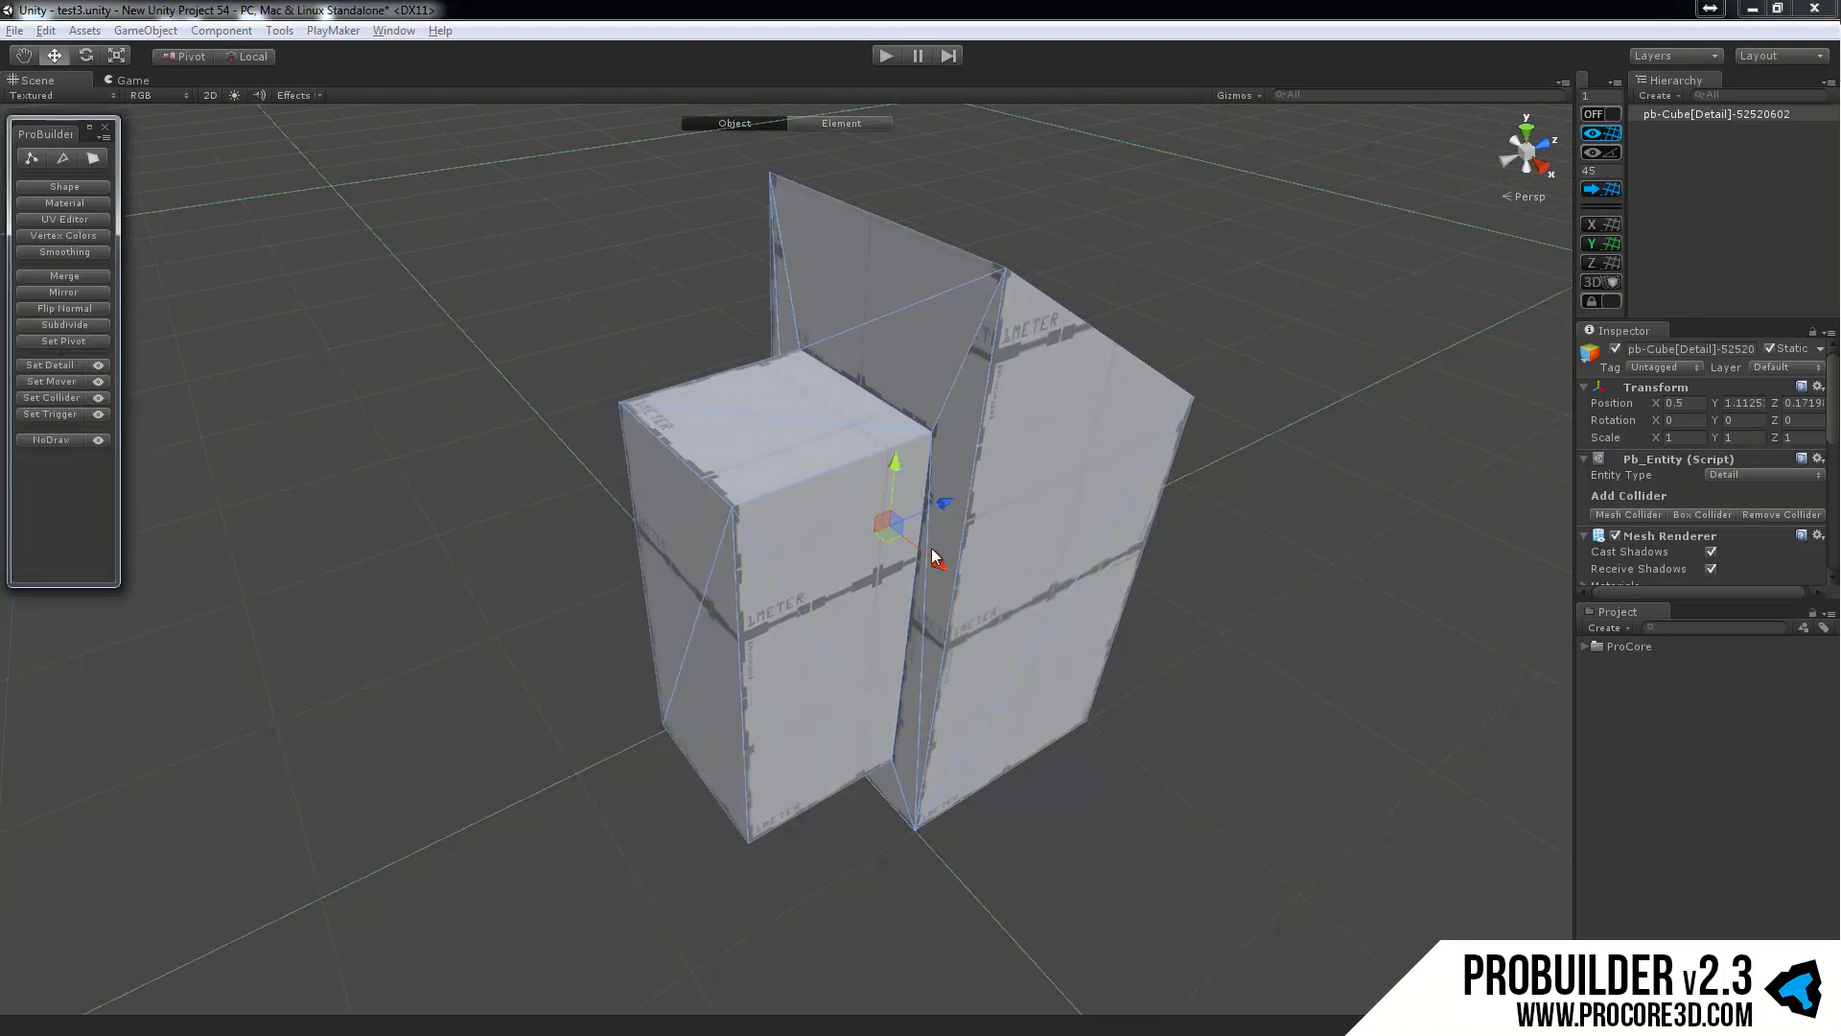
{"action": "left_click_drag", "start_coordinate": [1019, 588], "coordinate": [1110, 624], "text": "alt"}
Try rotating the object about its centred pivot around the vertical axis and undo the rotation.
{"action": "key", "text": "e"}
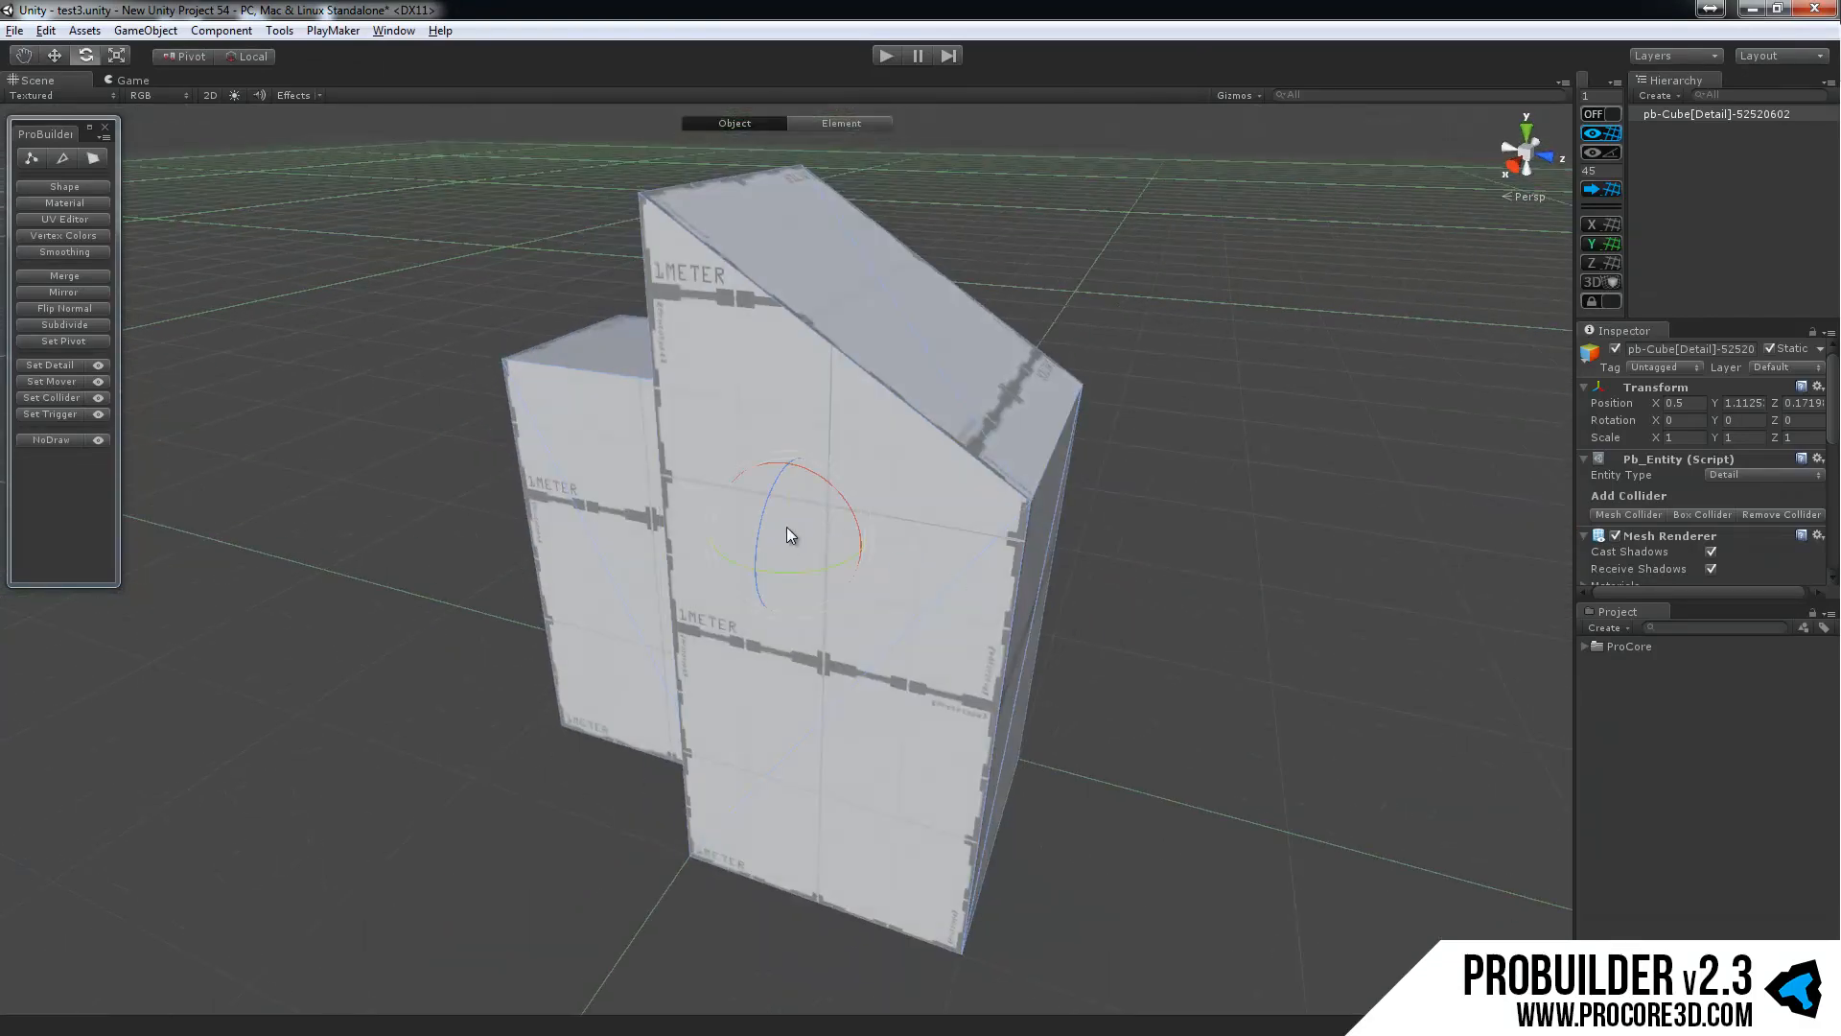
{"action": "left_click_drag", "start_coordinate": [777, 564], "coordinate": [943, 582]}
{"action": "key", "text": "ctrl+z"}
{"action": "key", "text": "ctrl+z"}
{"action": "left_click_drag", "start_coordinate": [441, 302], "coordinate": [618, 395], "text": "alt"}
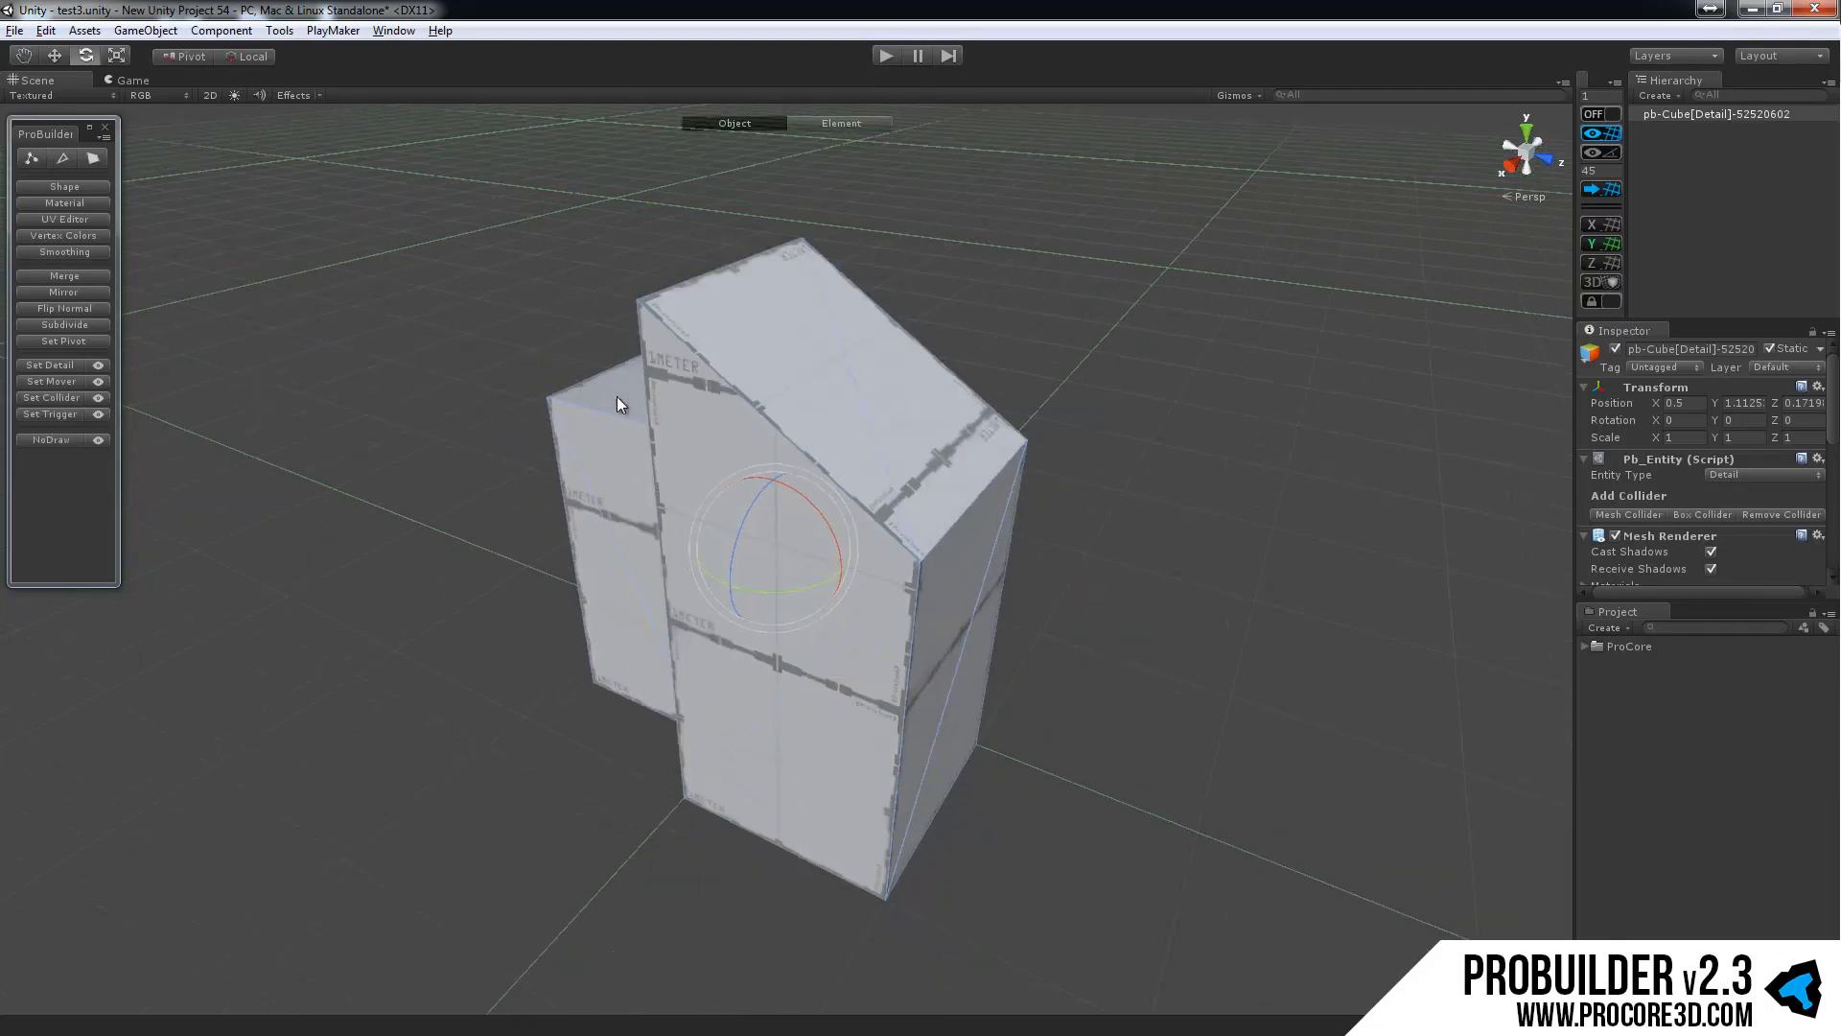
Switch the object between whole-object editing and vertex editing, finishing in vertex mode.
{"action": "left_click", "coordinate": [31, 159]}
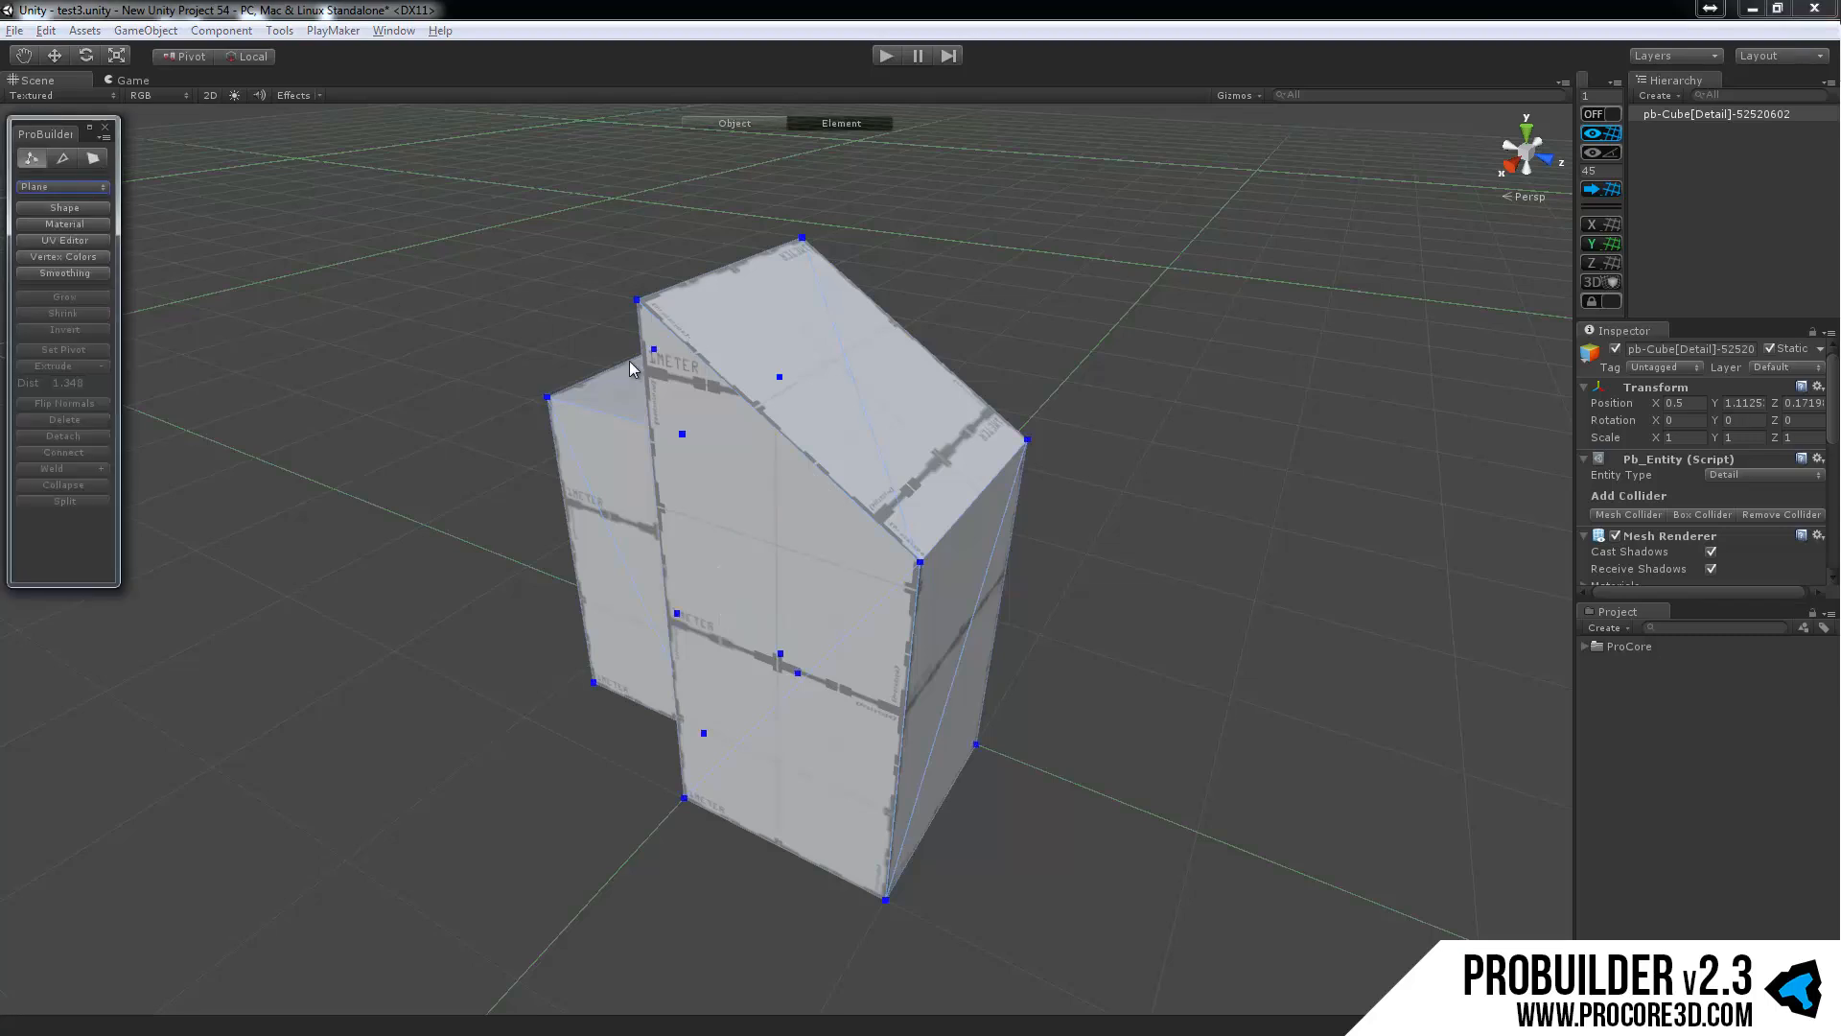
{"action": "left_click_drag", "start_coordinate": [633, 369], "coordinate": [957, 464], "text": "alt"}
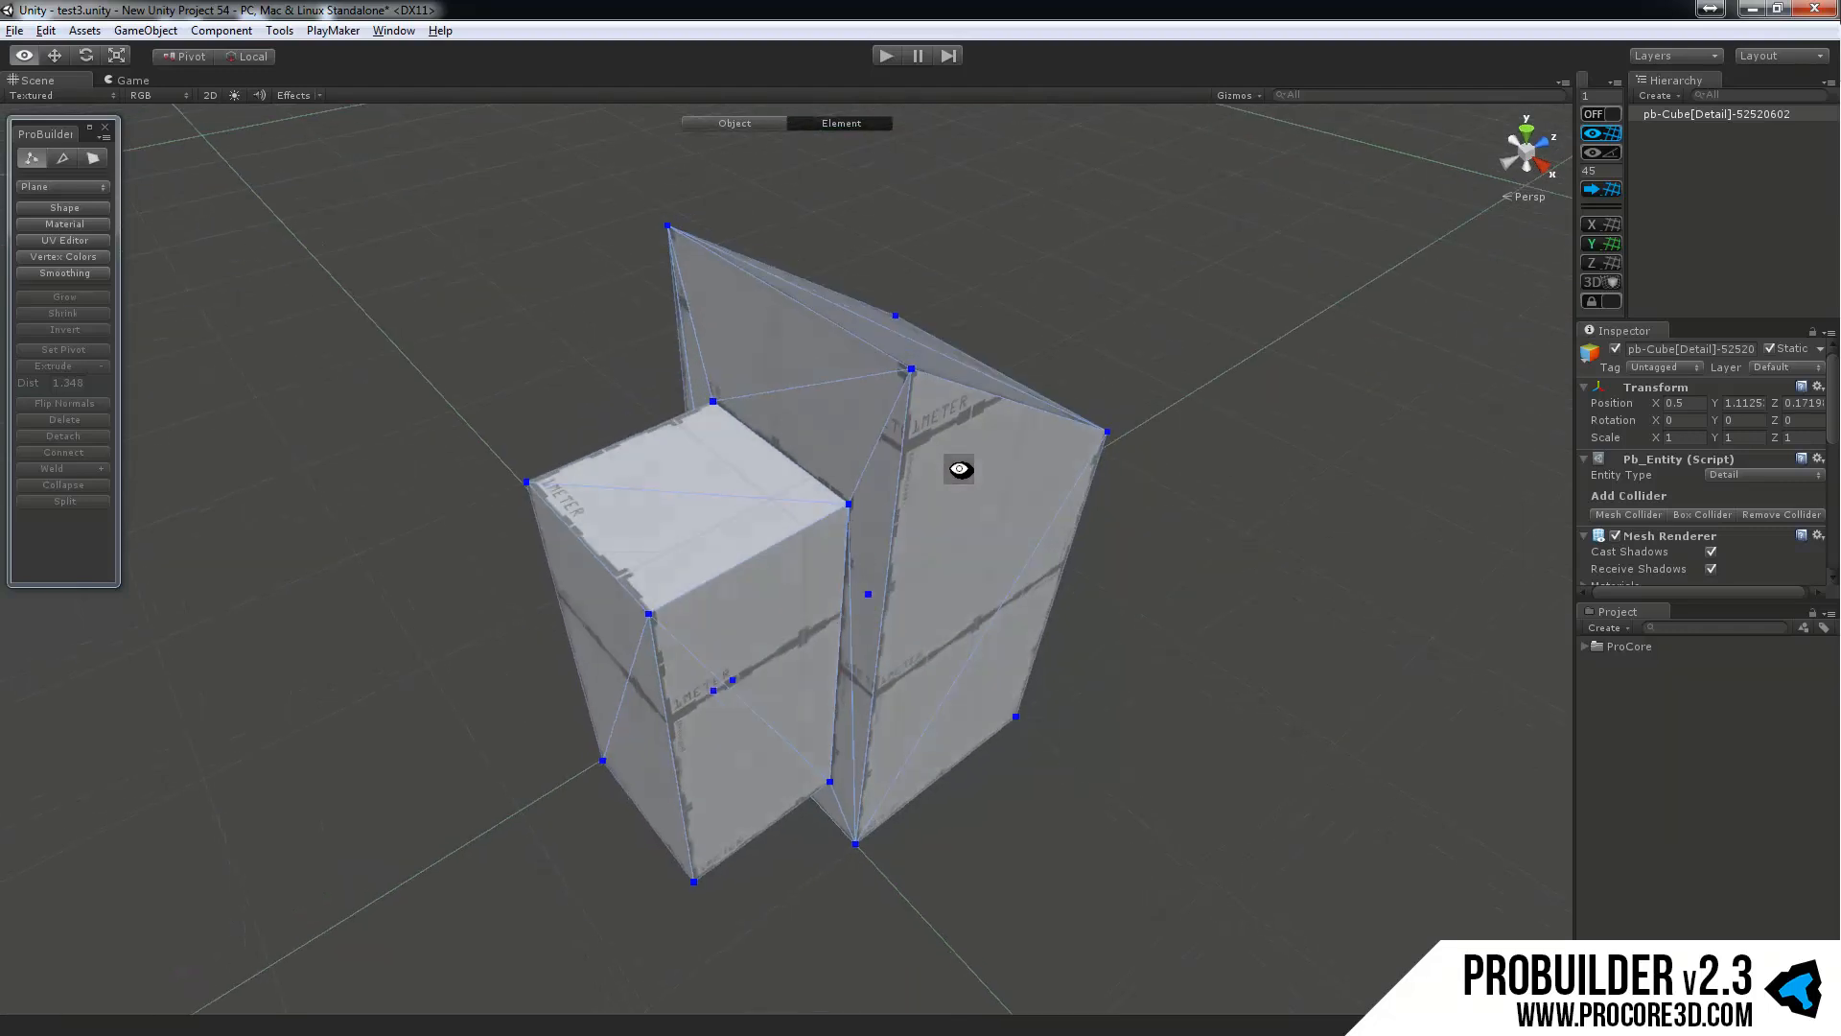
{"action": "left_click", "coordinate": [31, 160]}
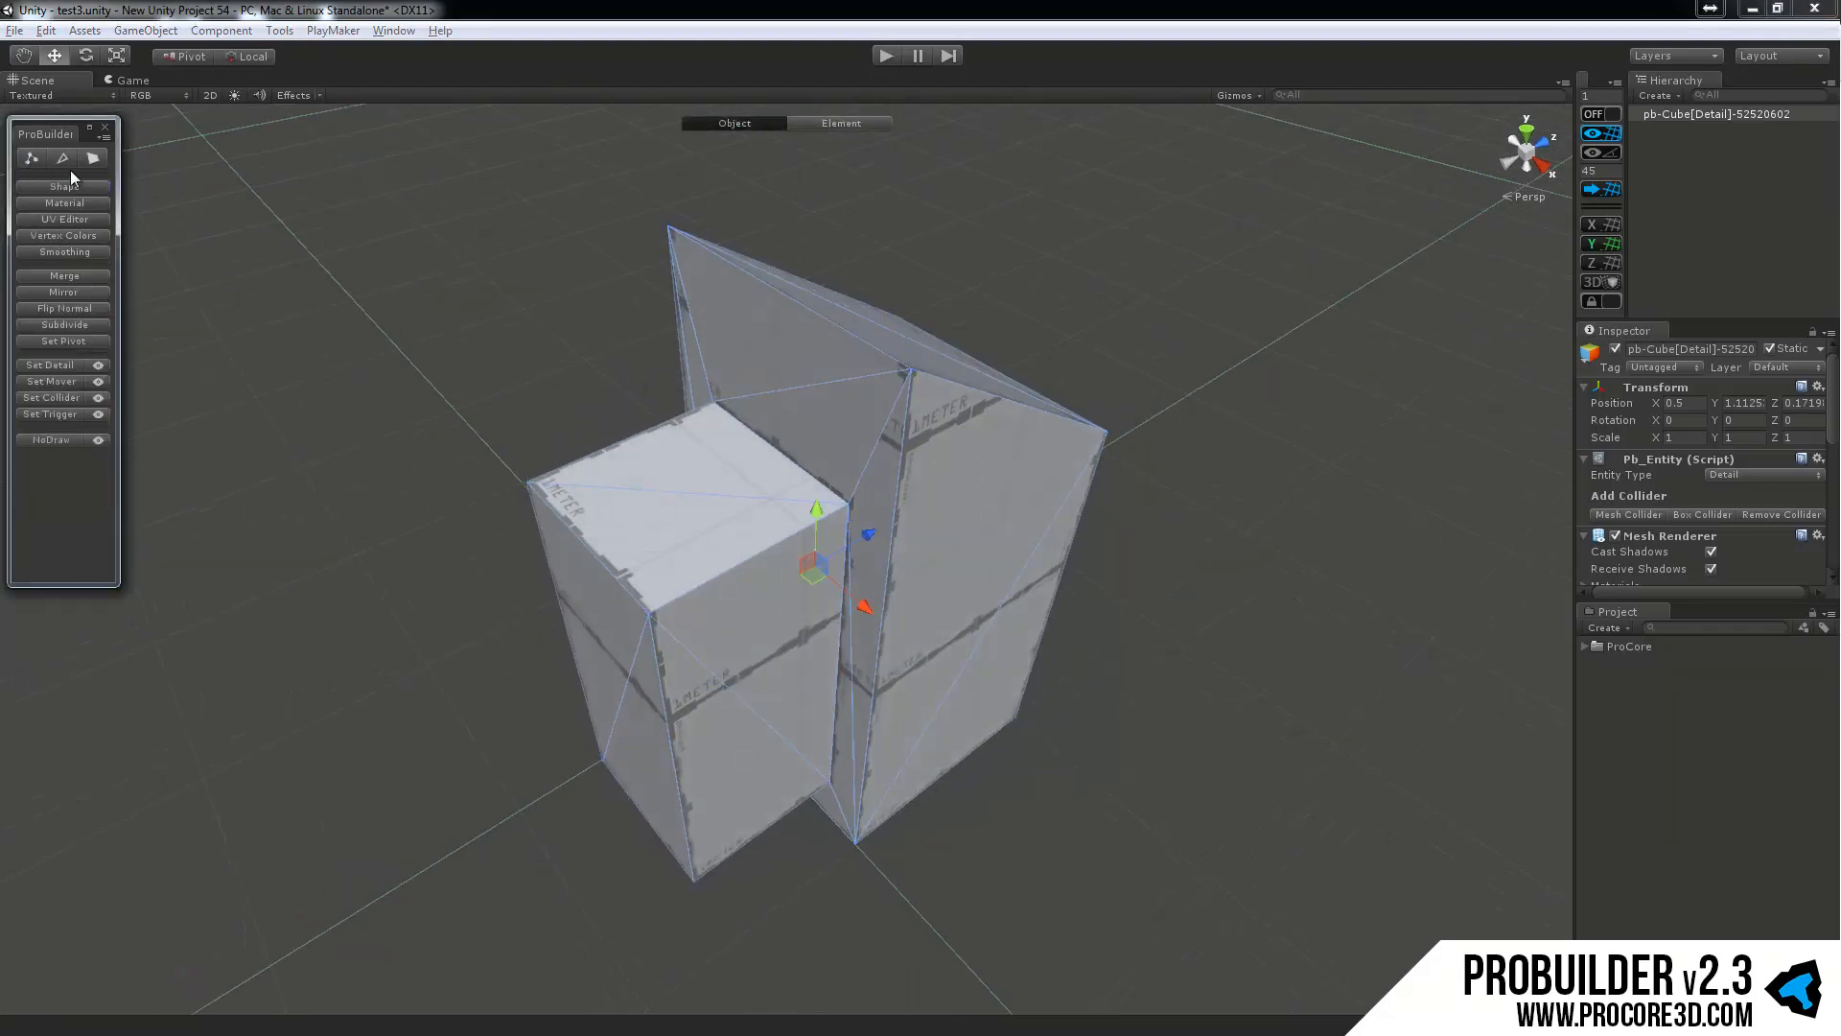
{"action": "left_click", "coordinate": [28, 159]}
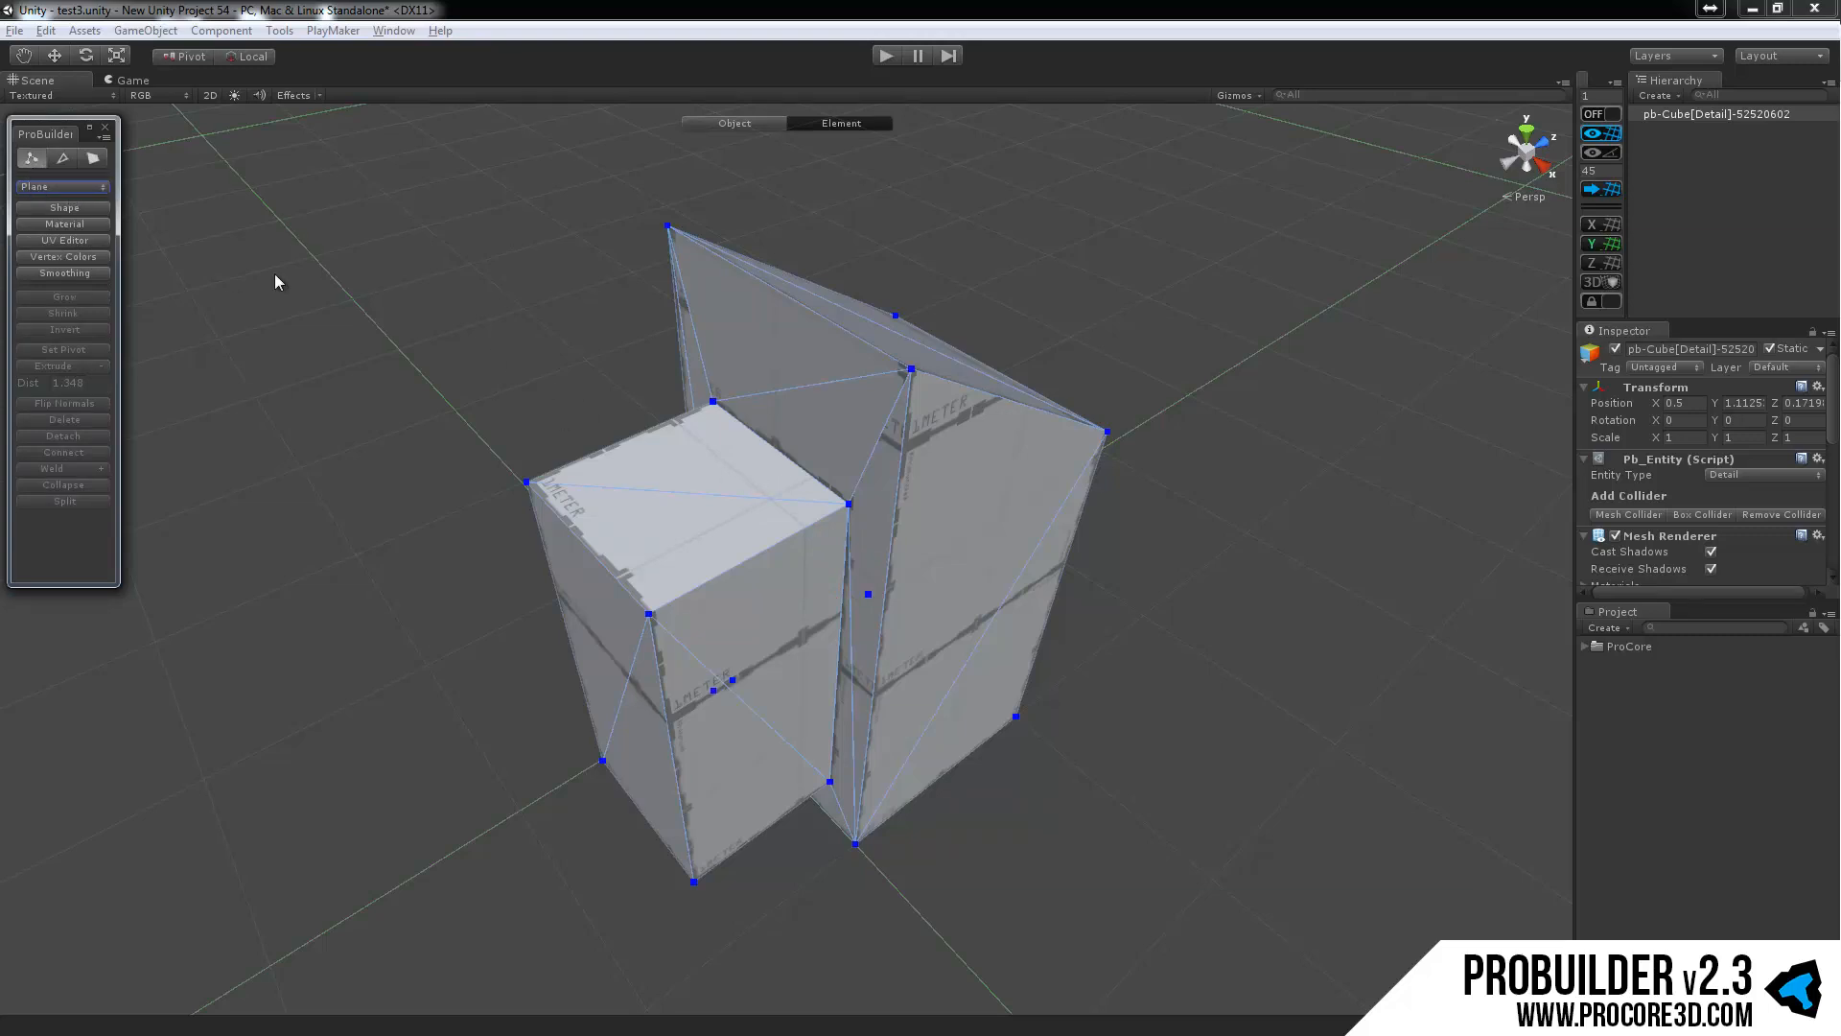
{"action": "left_click", "coordinate": [29, 161]}
{"action": "left_click", "coordinate": [36, 165]}
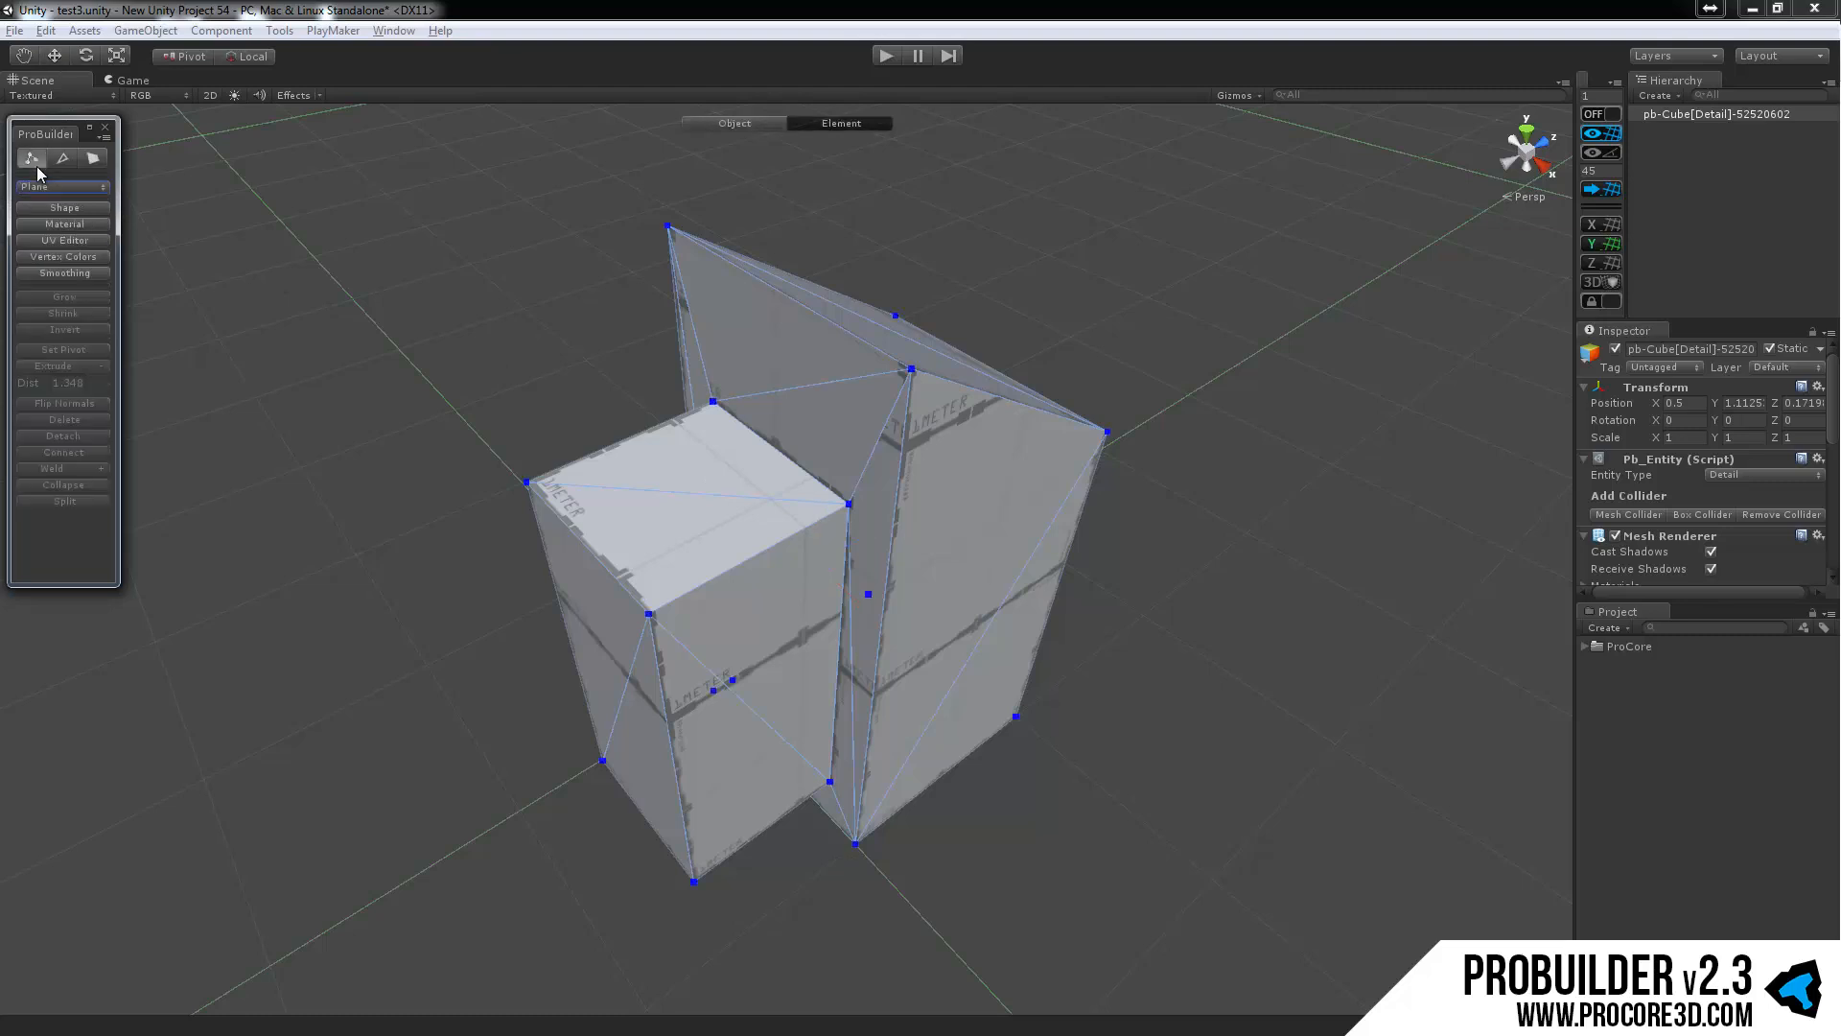
Set the handle alignment to World and select the vertices of the smaller block's top face.
{"action": "left_click", "coordinate": [100, 188]}
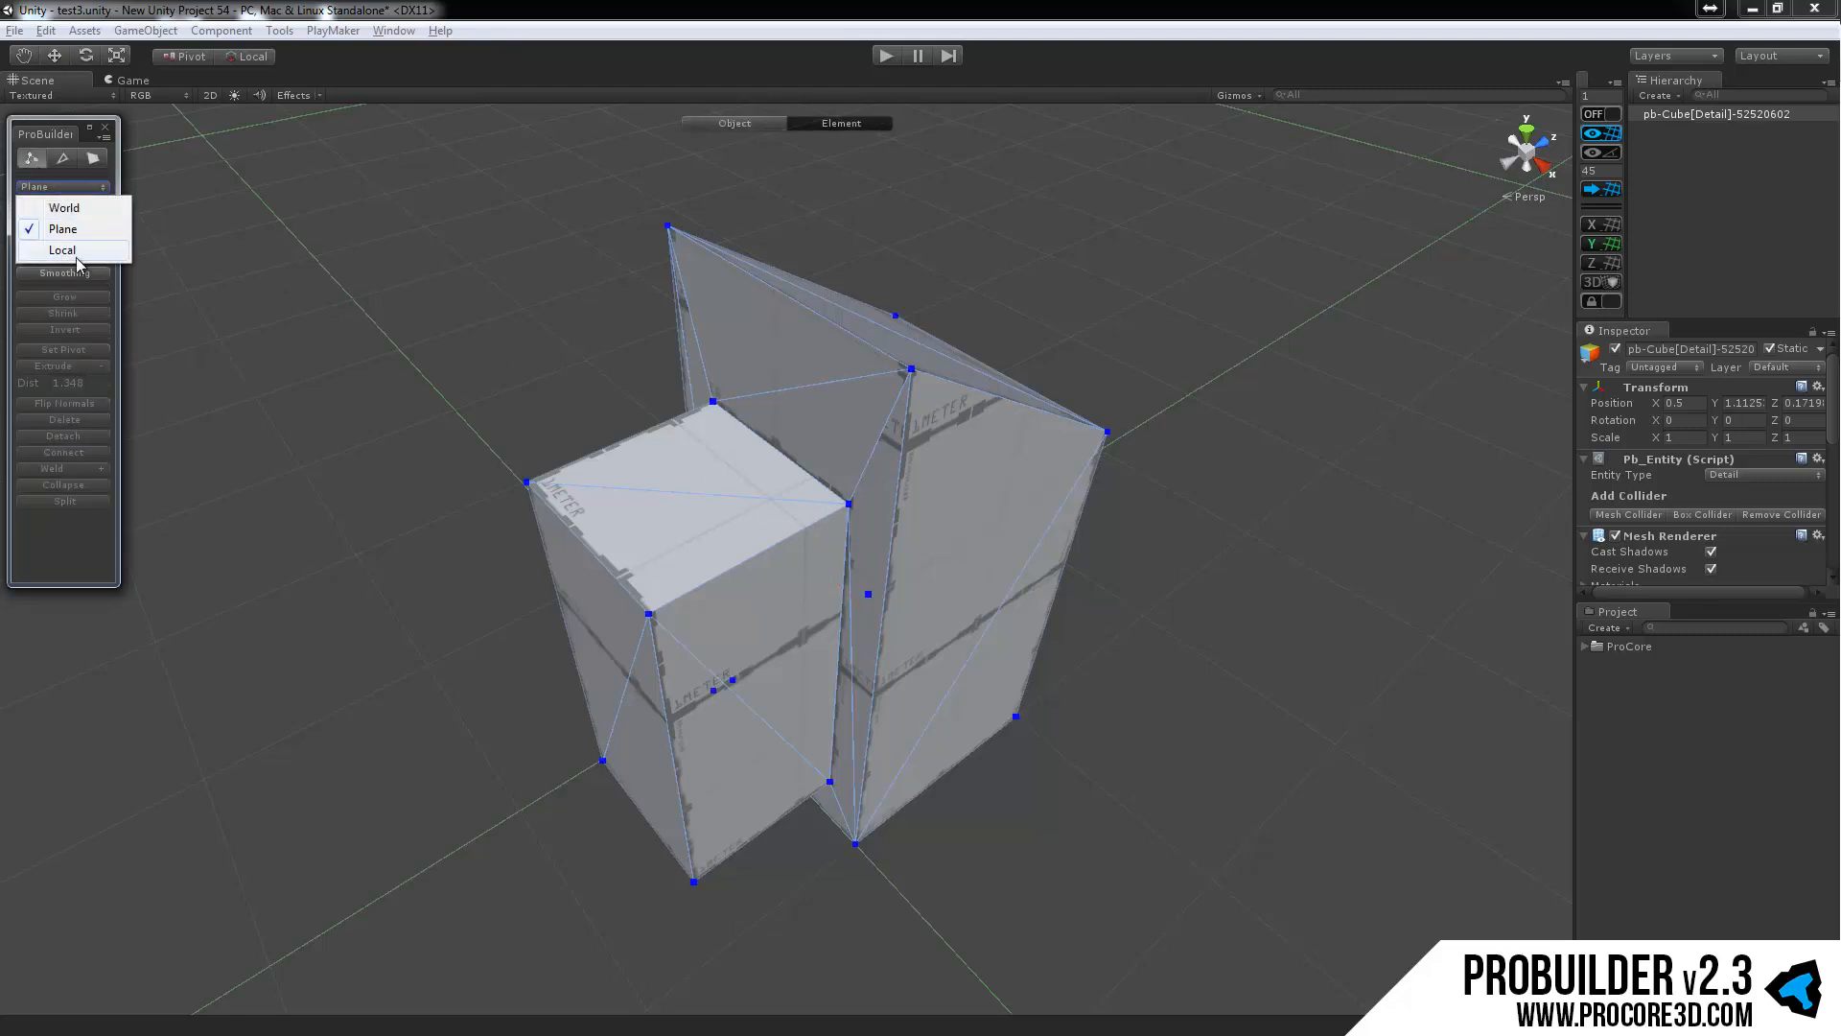
{"action": "left_click", "coordinate": [93, 216]}
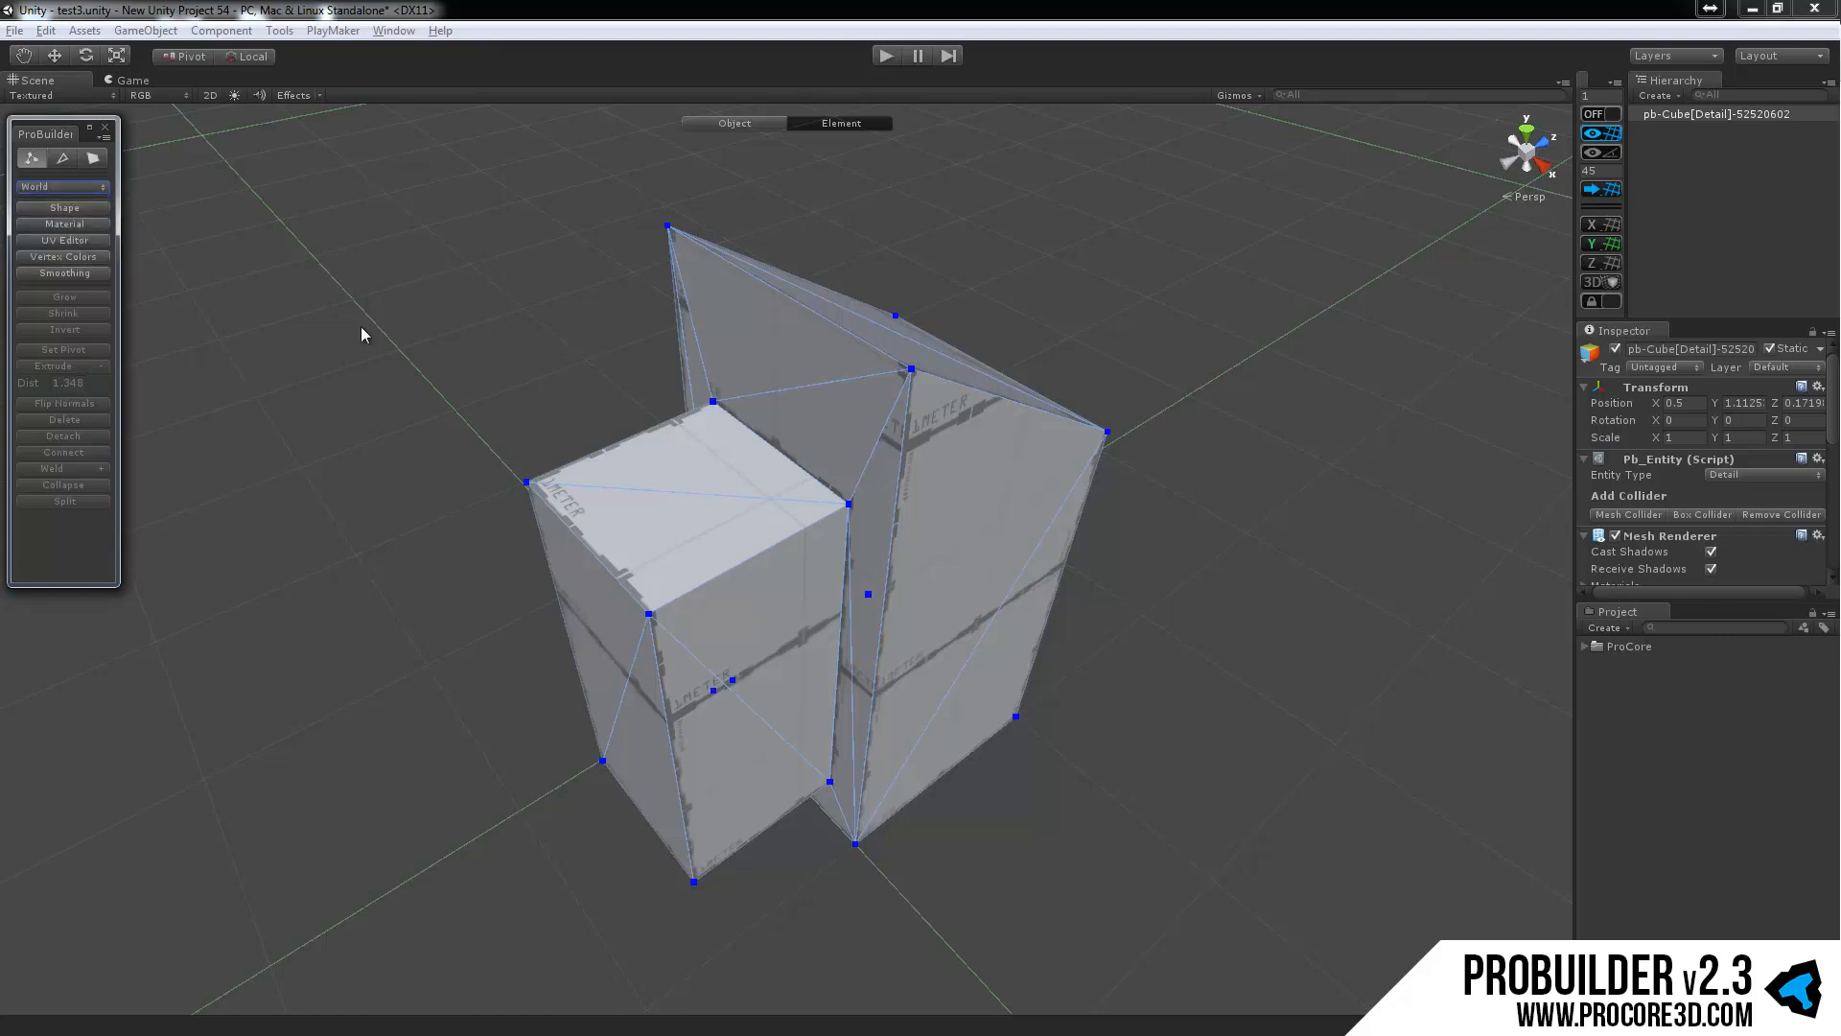
{"action": "left_click_drag", "start_coordinate": [740, 493], "coordinate": [972, 426], "text": "alt"}
{"action": "left_click", "coordinate": [677, 465]}
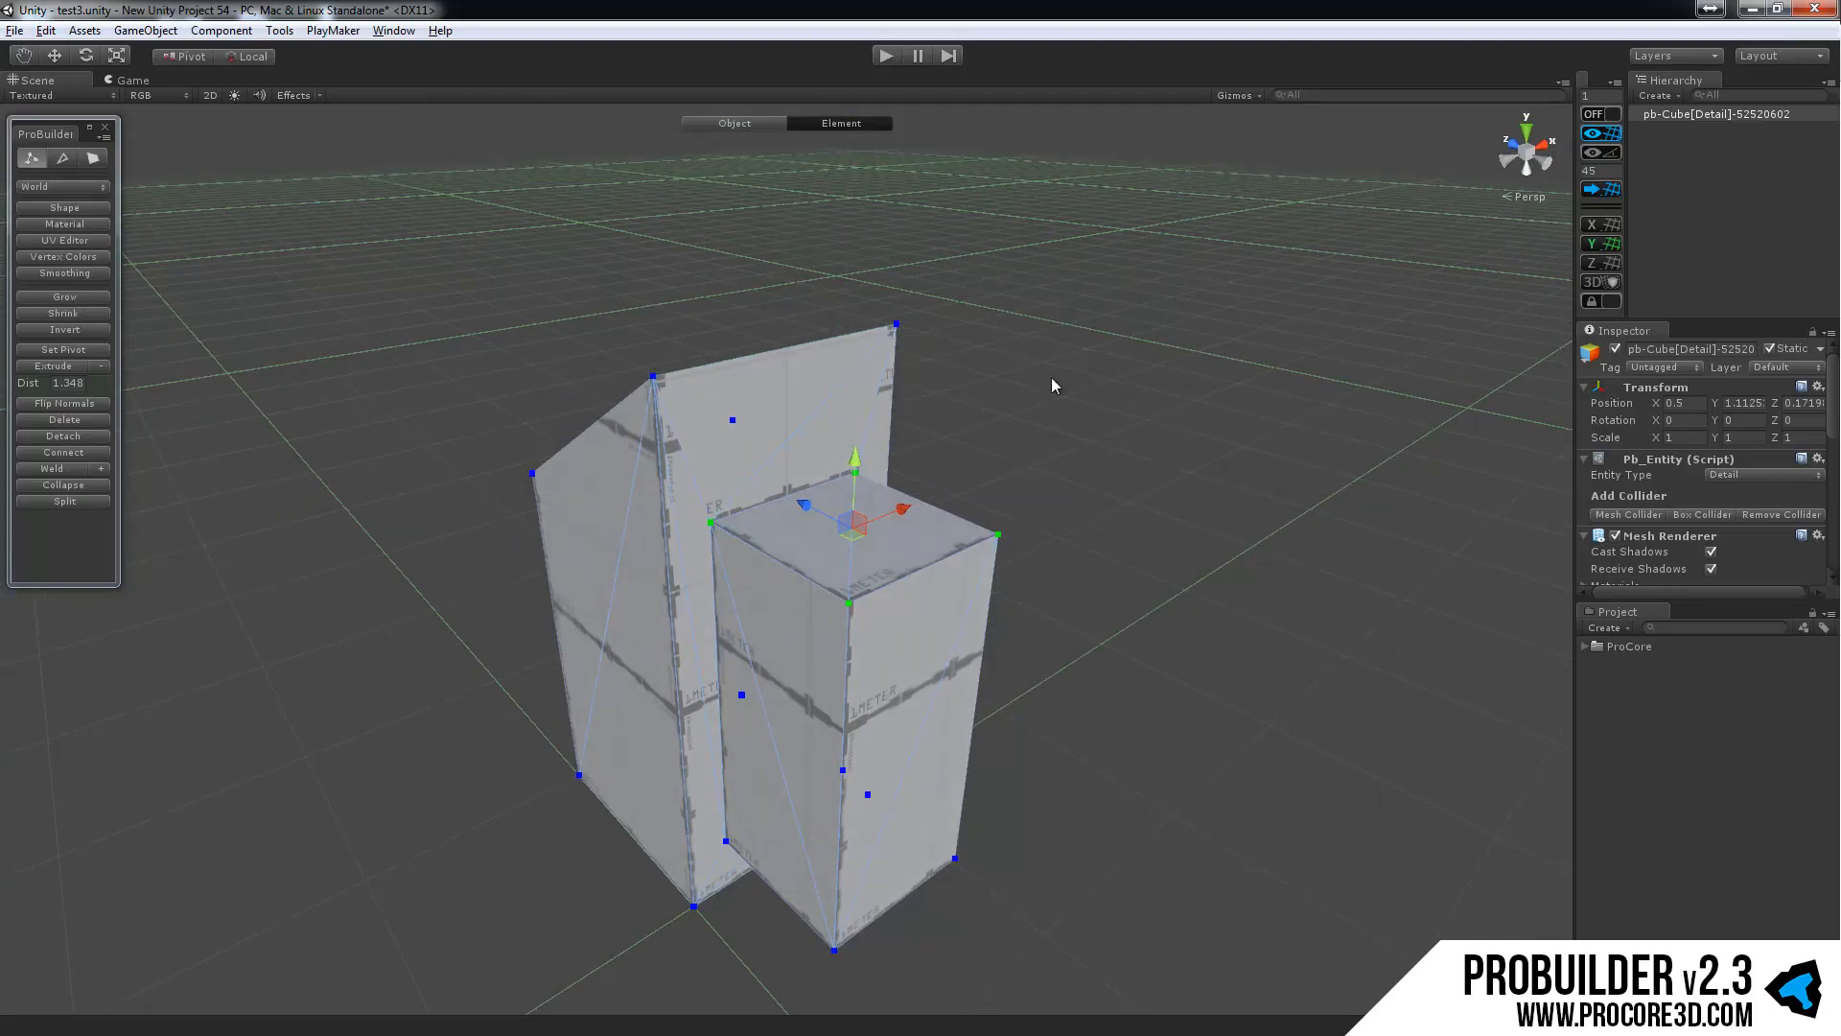
{"action": "left_click_drag", "start_coordinate": [1056, 382], "coordinate": [1007, 382], "text": "alt"}
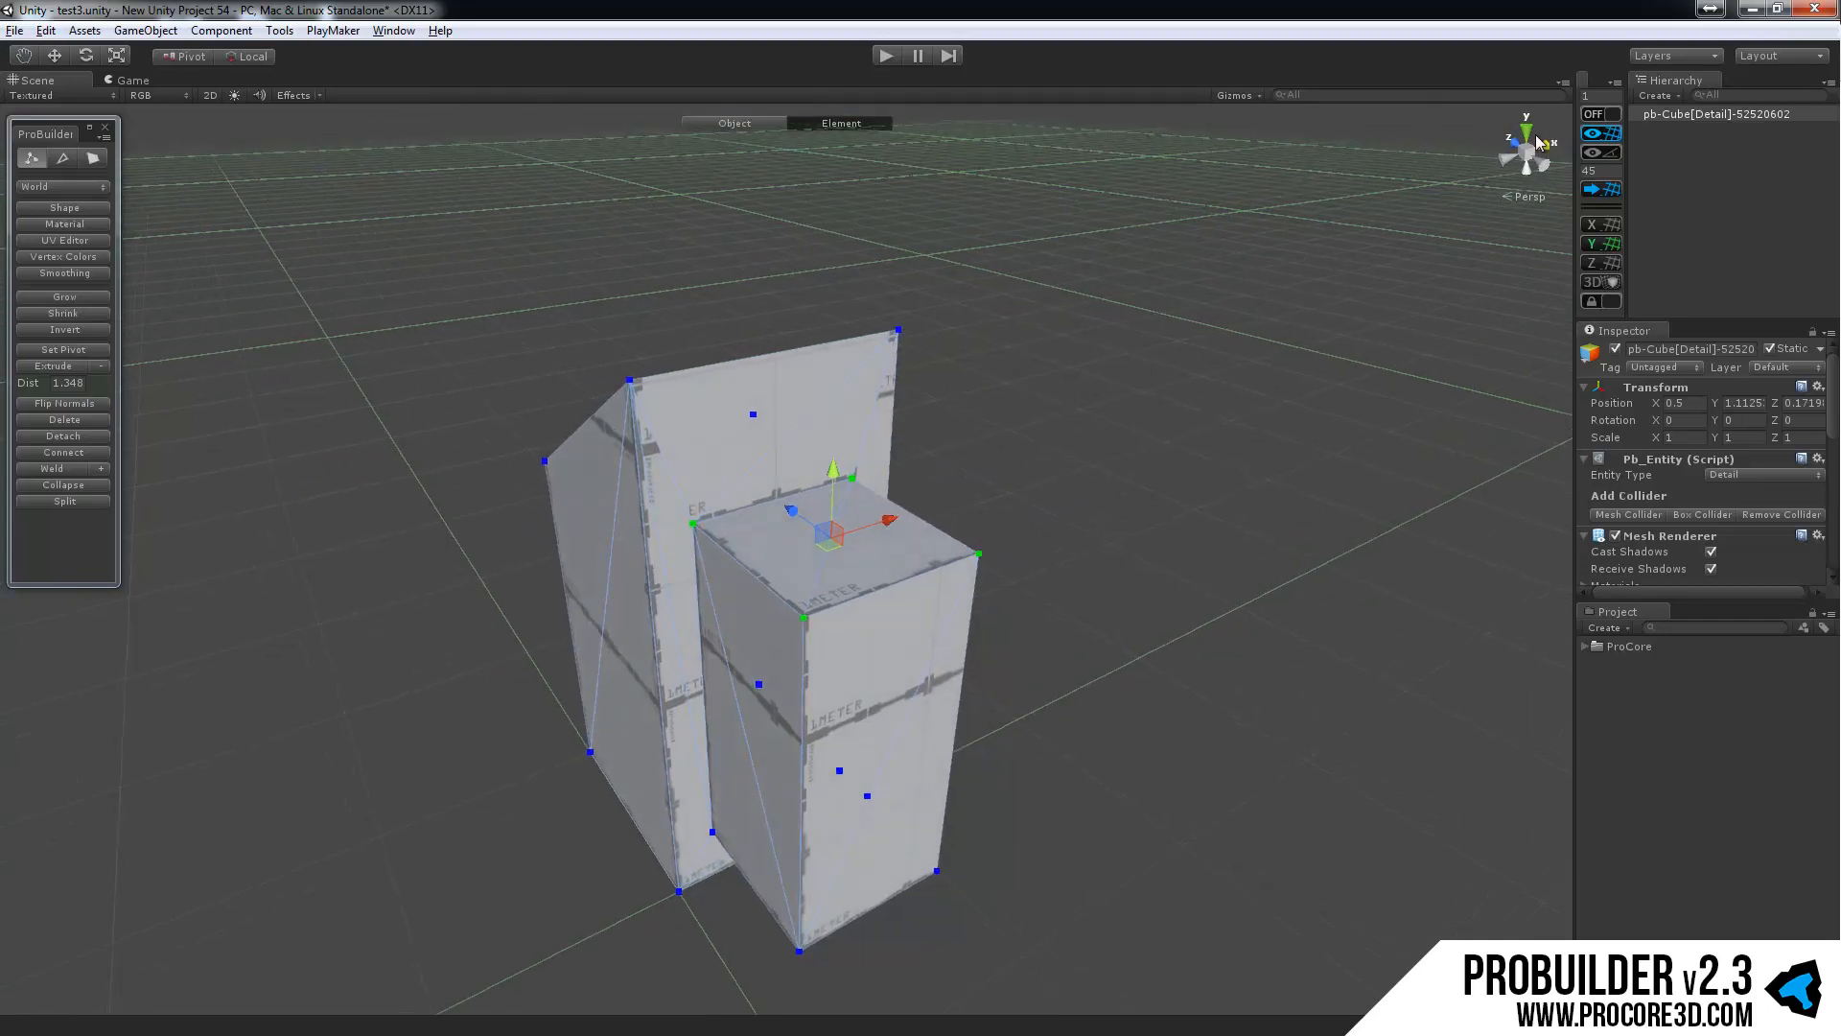
{"action": "left_click_drag", "start_coordinate": [1141, 384], "coordinate": [1094, 349], "text": "alt"}
Rotate the whole object freely into a tilted orientation at object level and return to vertex editing.
{"action": "key", "text": "g"}
{"action": "key", "text": "e"}
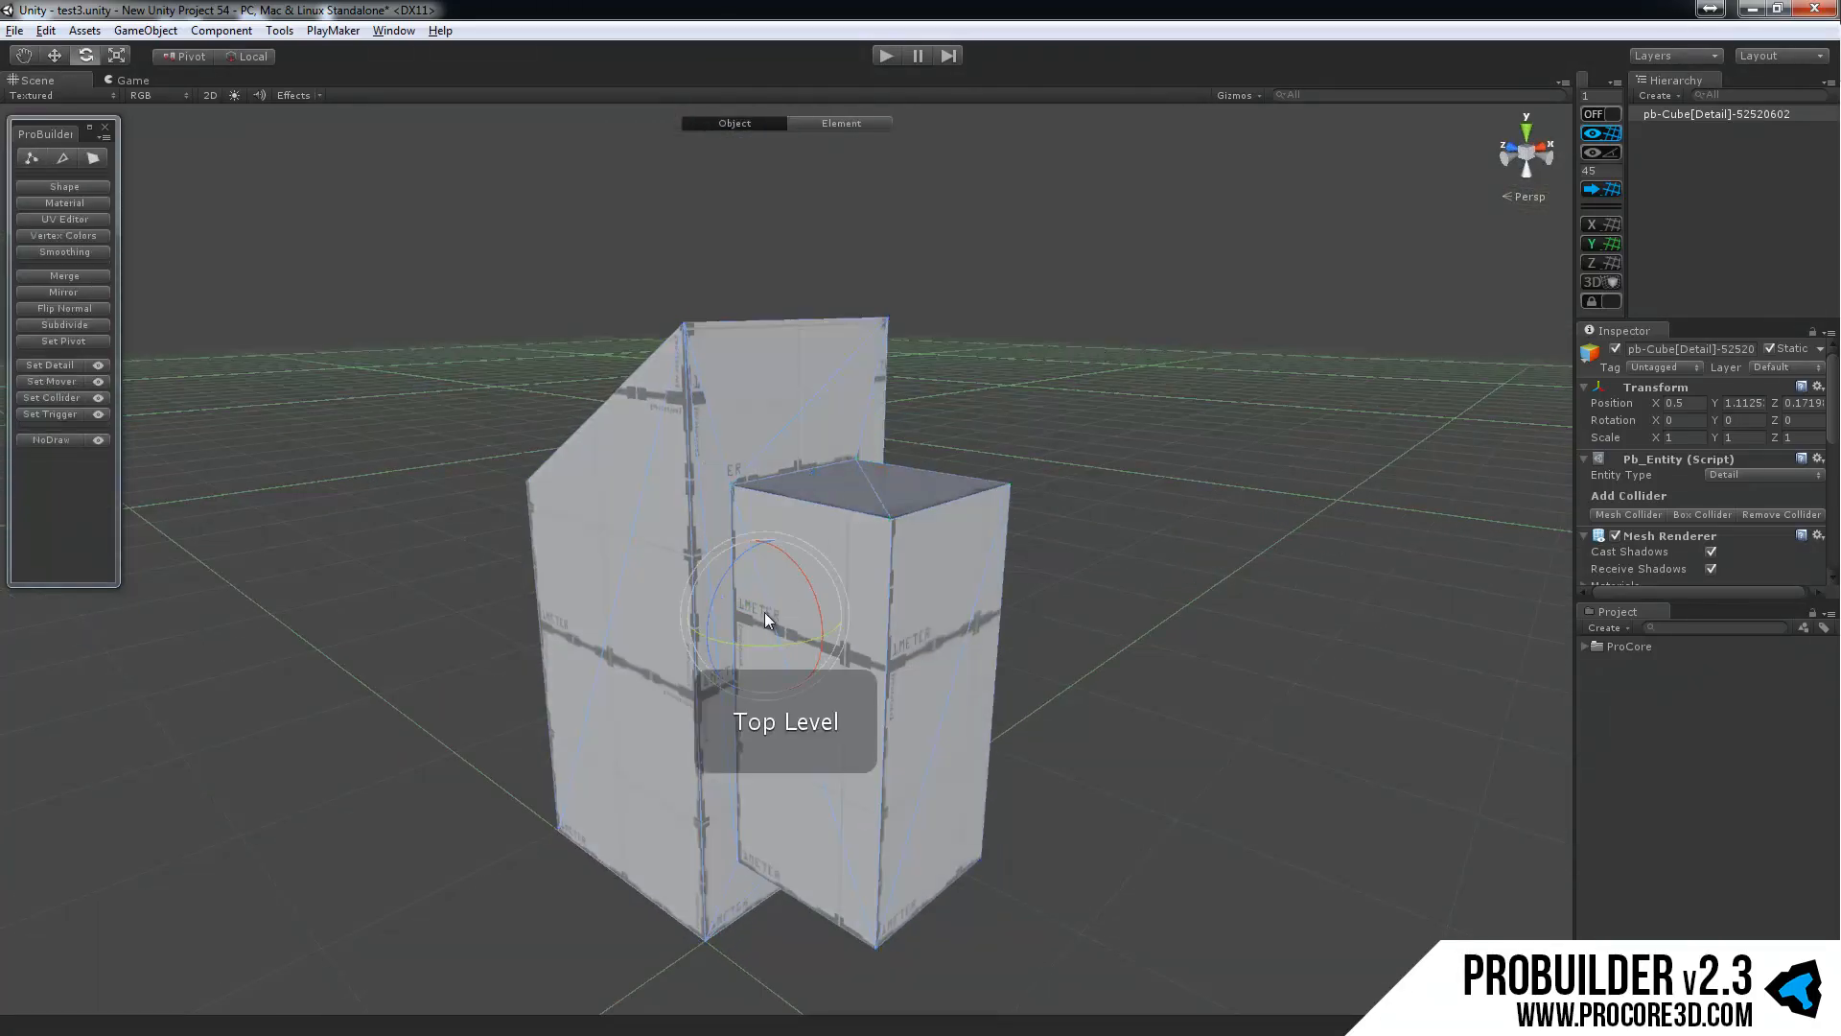
{"action": "left_click_drag", "start_coordinate": [816, 606], "coordinate": [782, 494]}
{"action": "left_click_drag", "start_coordinate": [868, 431], "coordinate": [888, 624], "text": "alt"}
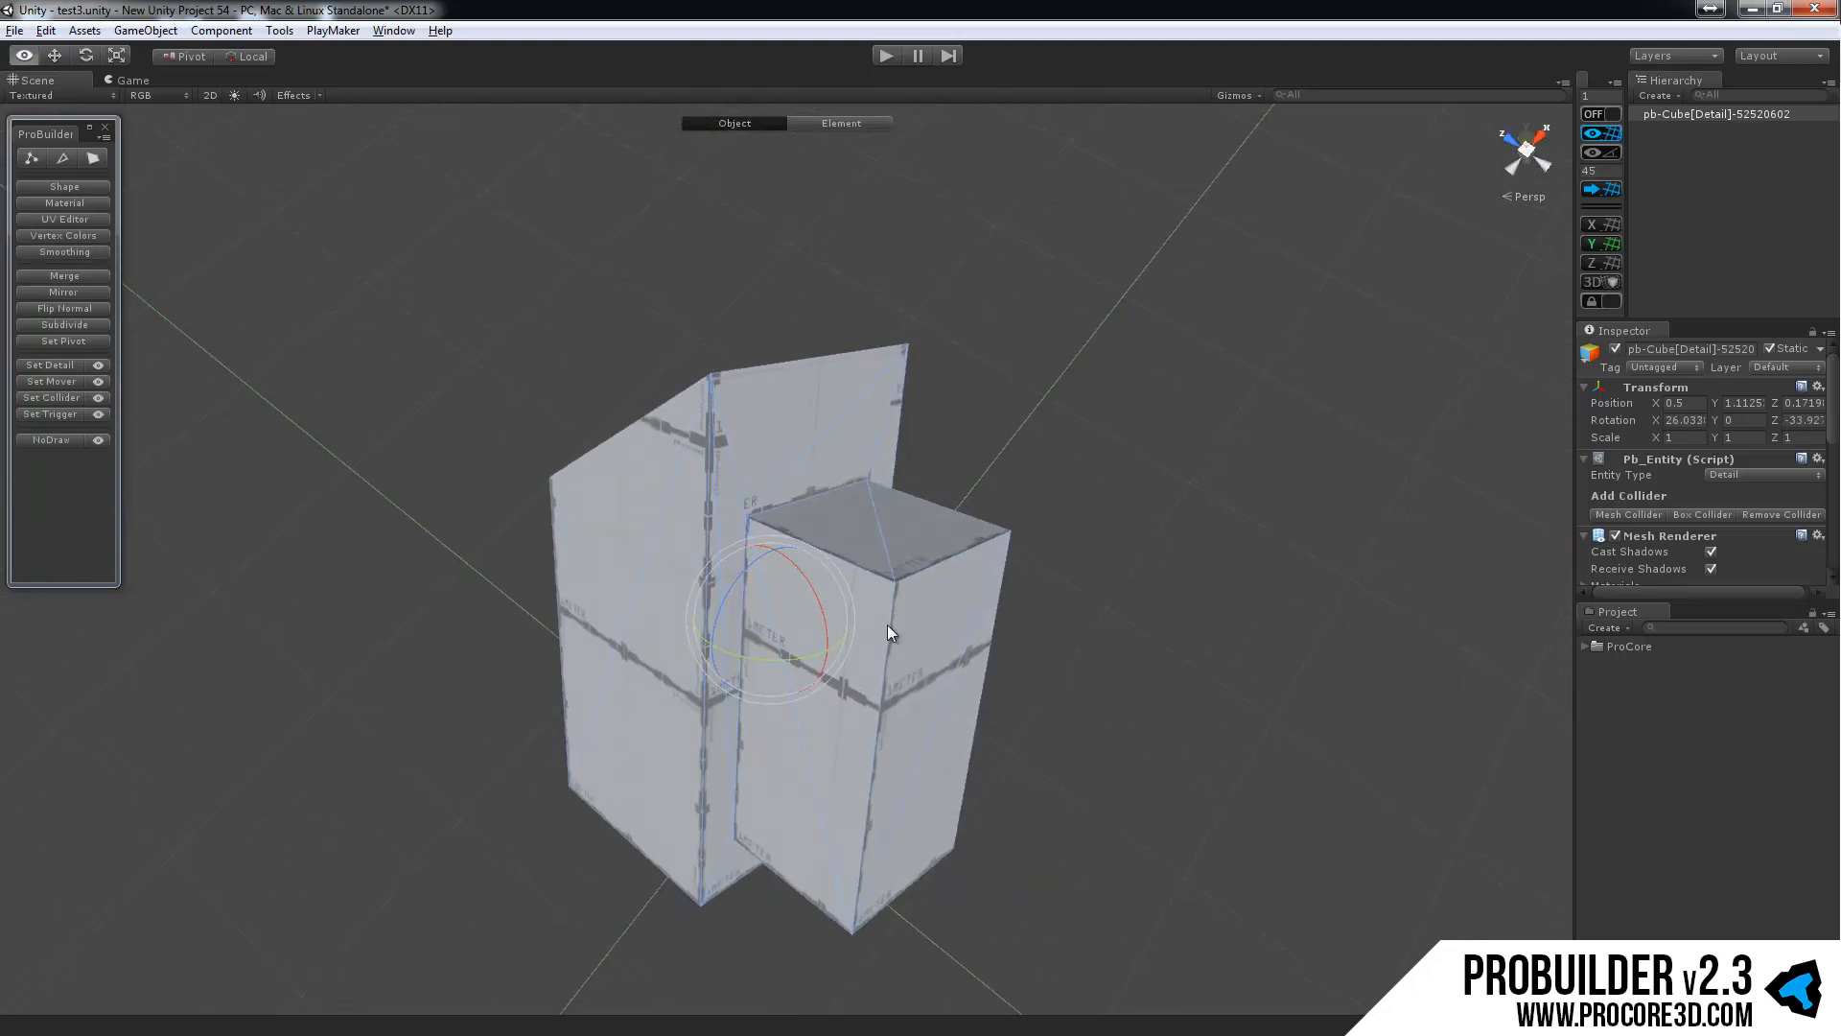
{"action": "key", "text": "g"}
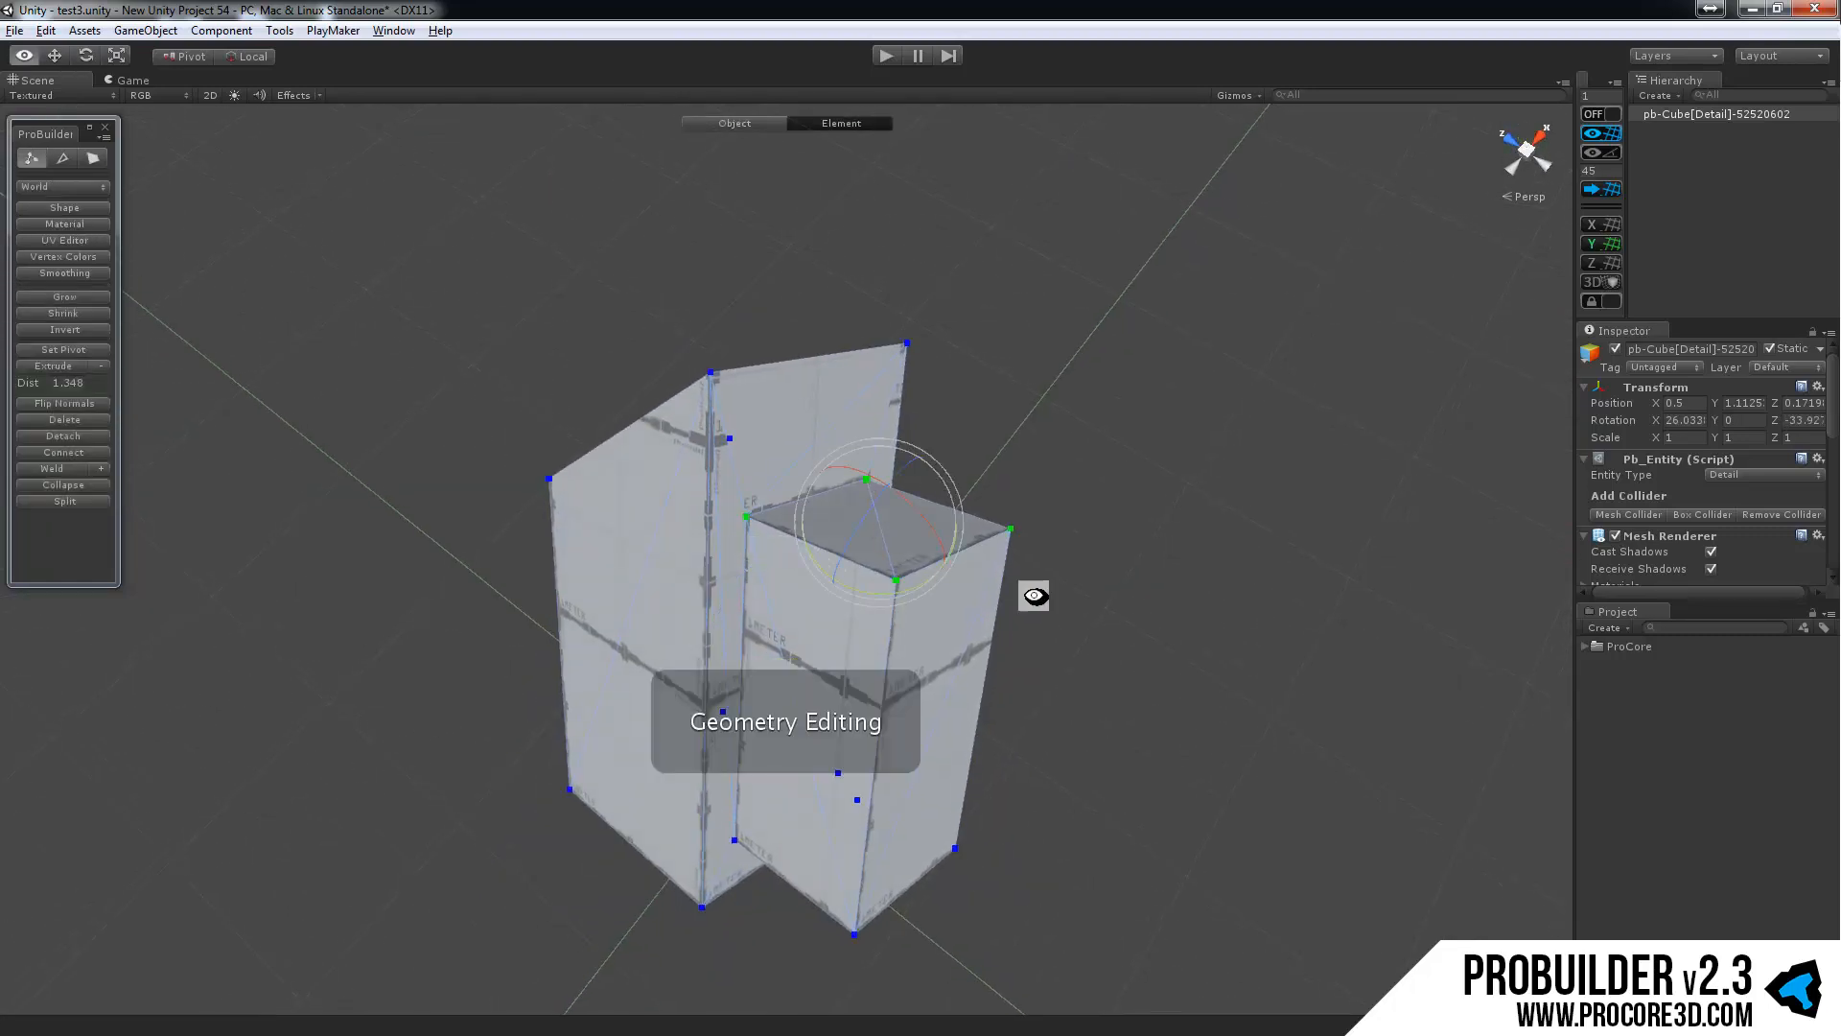
{"action": "left_click_drag", "start_coordinate": [1027, 588], "coordinate": [1190, 323], "text": "alt"}
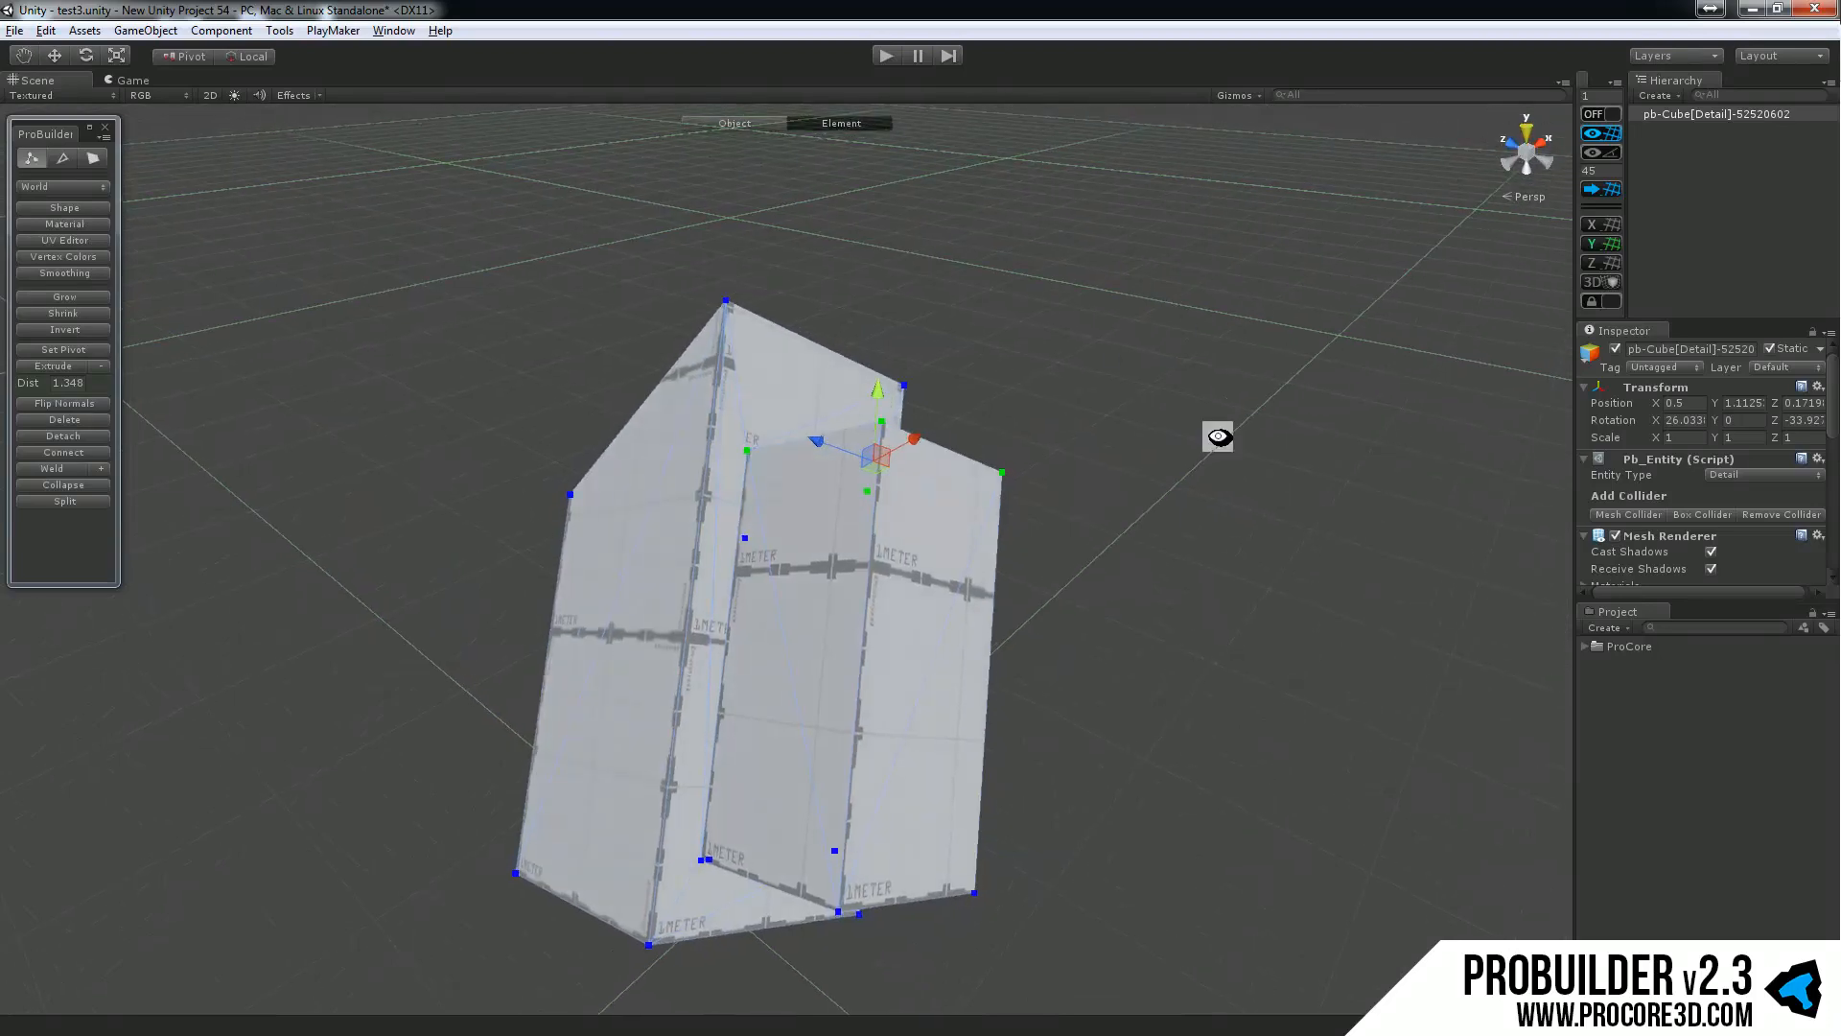
{"action": "left_click_drag", "start_coordinate": [1217, 428], "coordinate": [1061, 476], "text": "alt"}
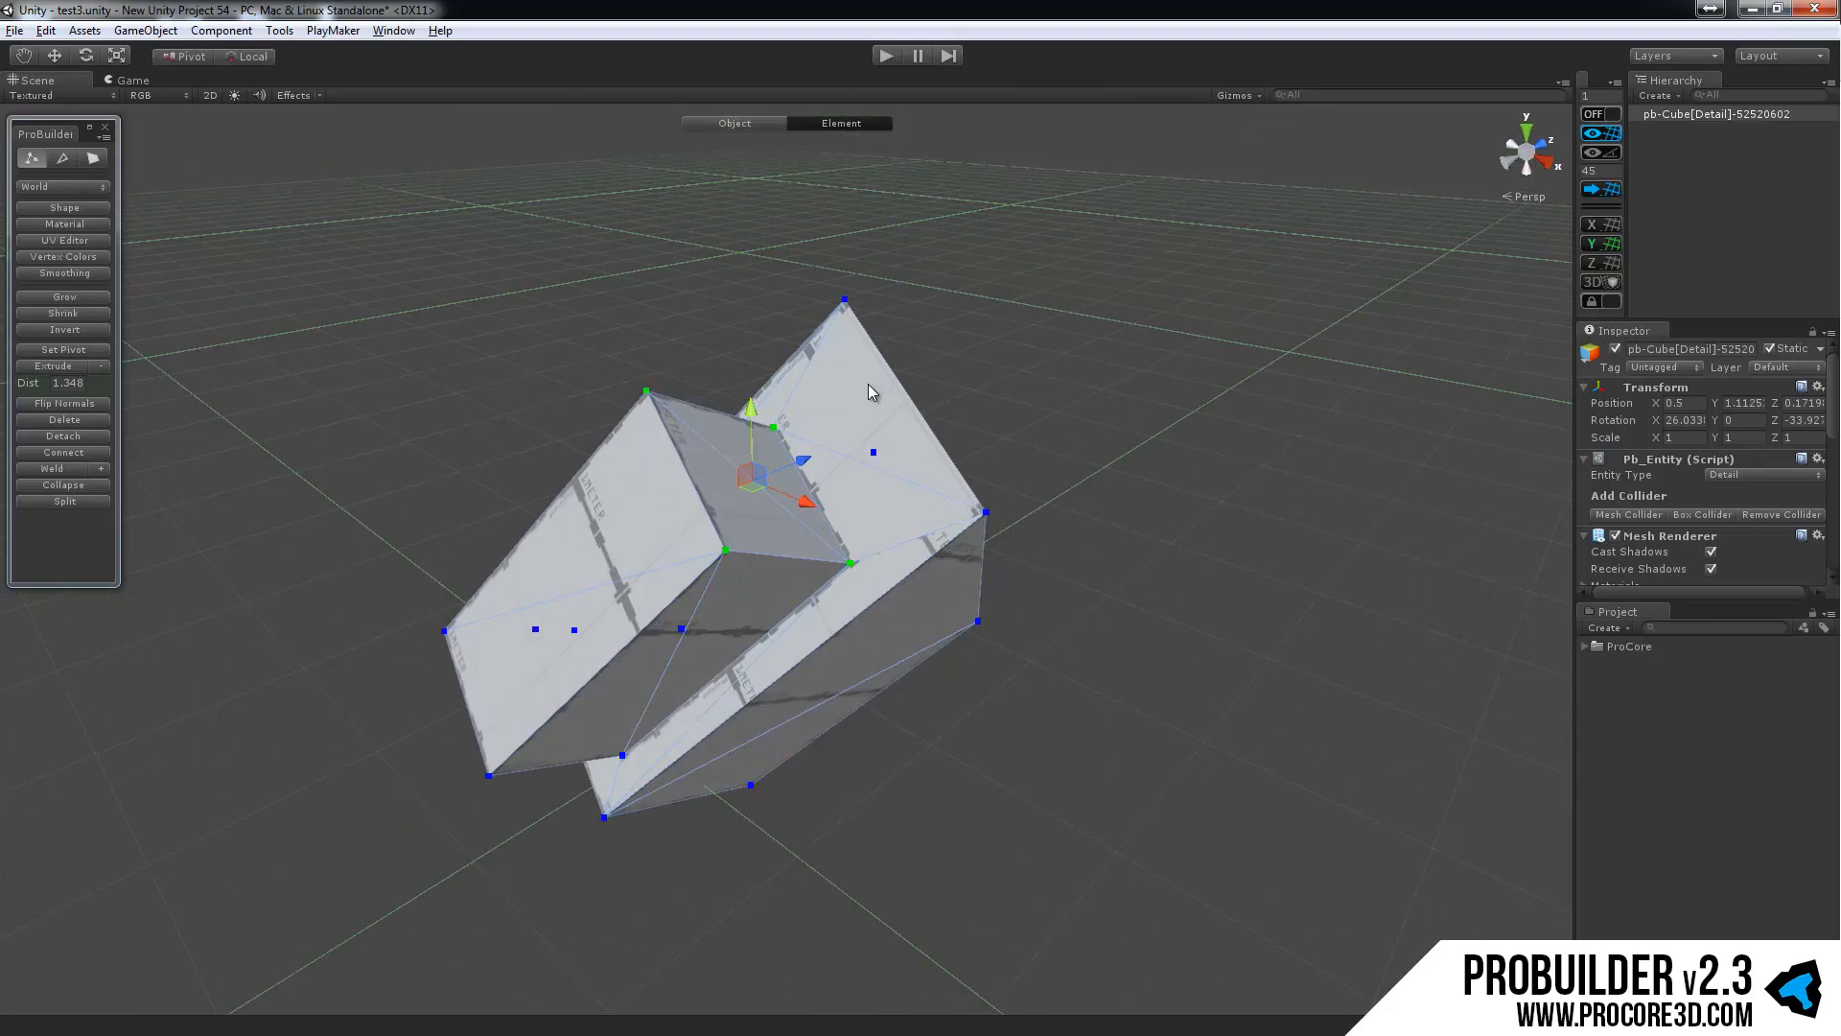
Set the handle alignment to Plane and select the smaller block's outer side face followed by the sloped top face.
{"action": "left_click", "coordinate": [55, 192]}
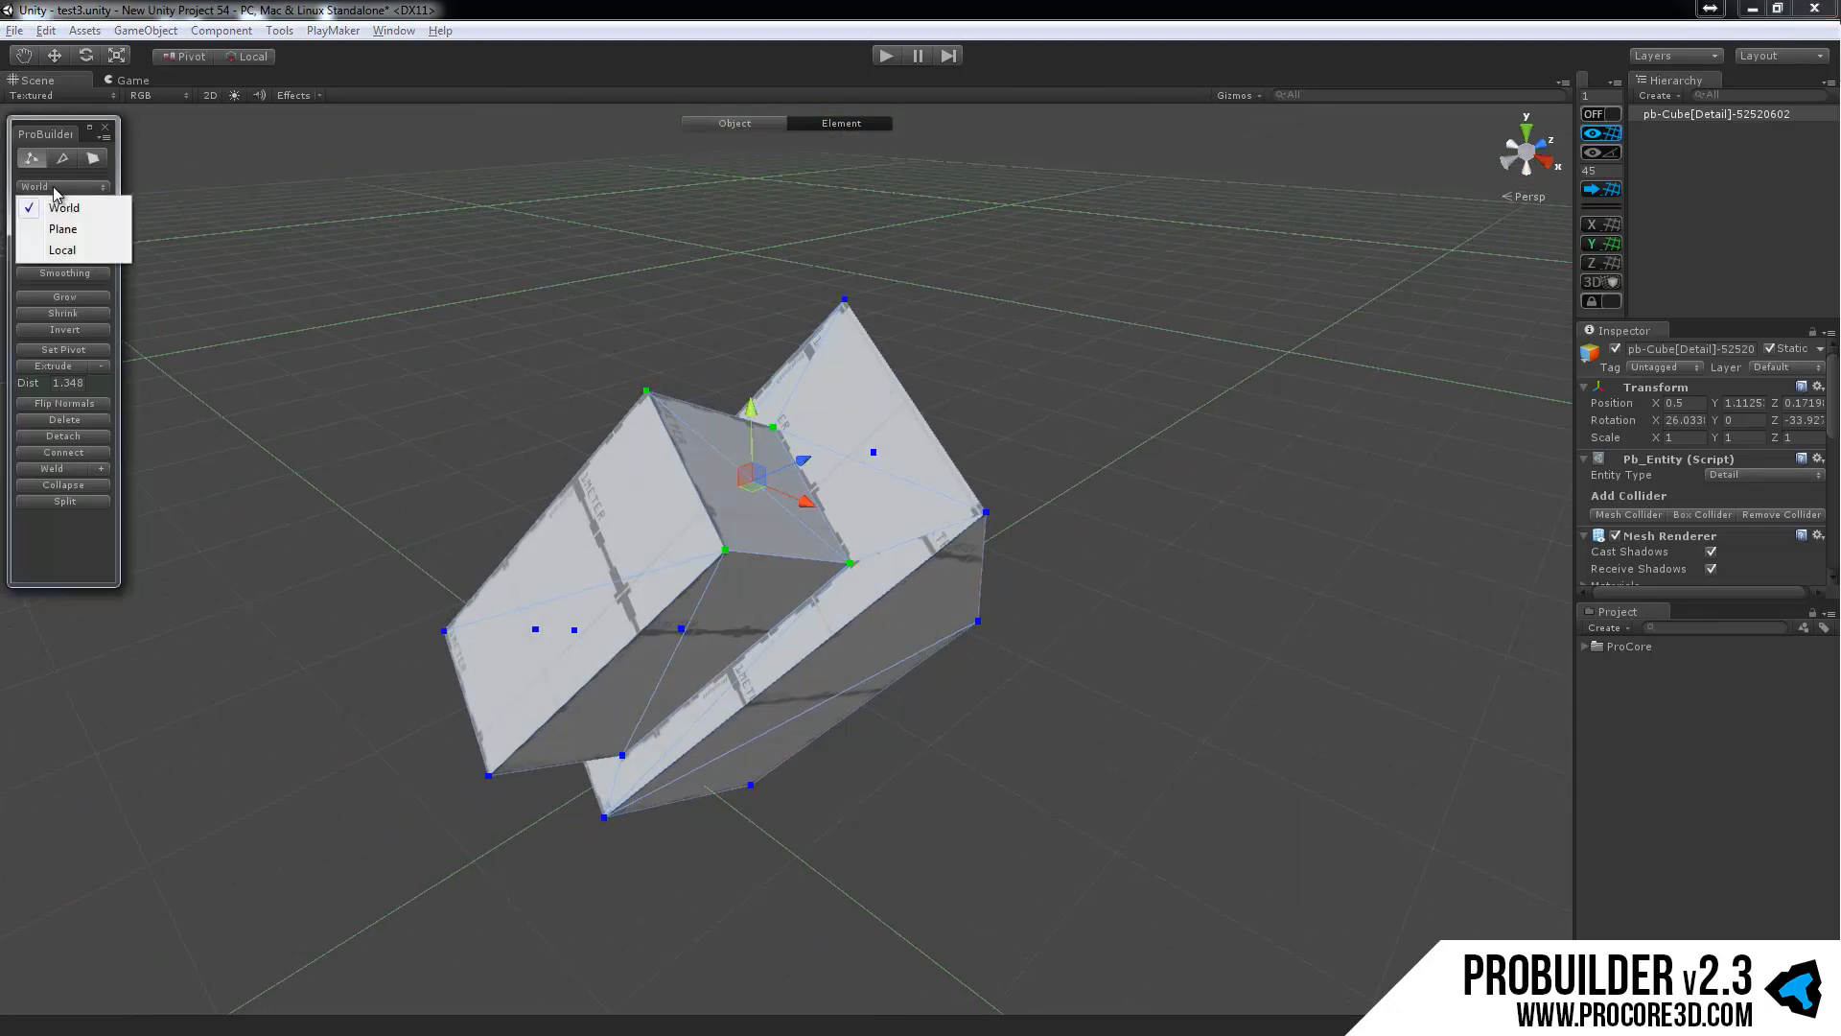
{"action": "left_click", "coordinate": [60, 224]}
{"action": "left_click_drag", "start_coordinate": [652, 467], "coordinate": [820, 503], "text": "alt"}
{"action": "left_click", "coordinate": [671, 479]}
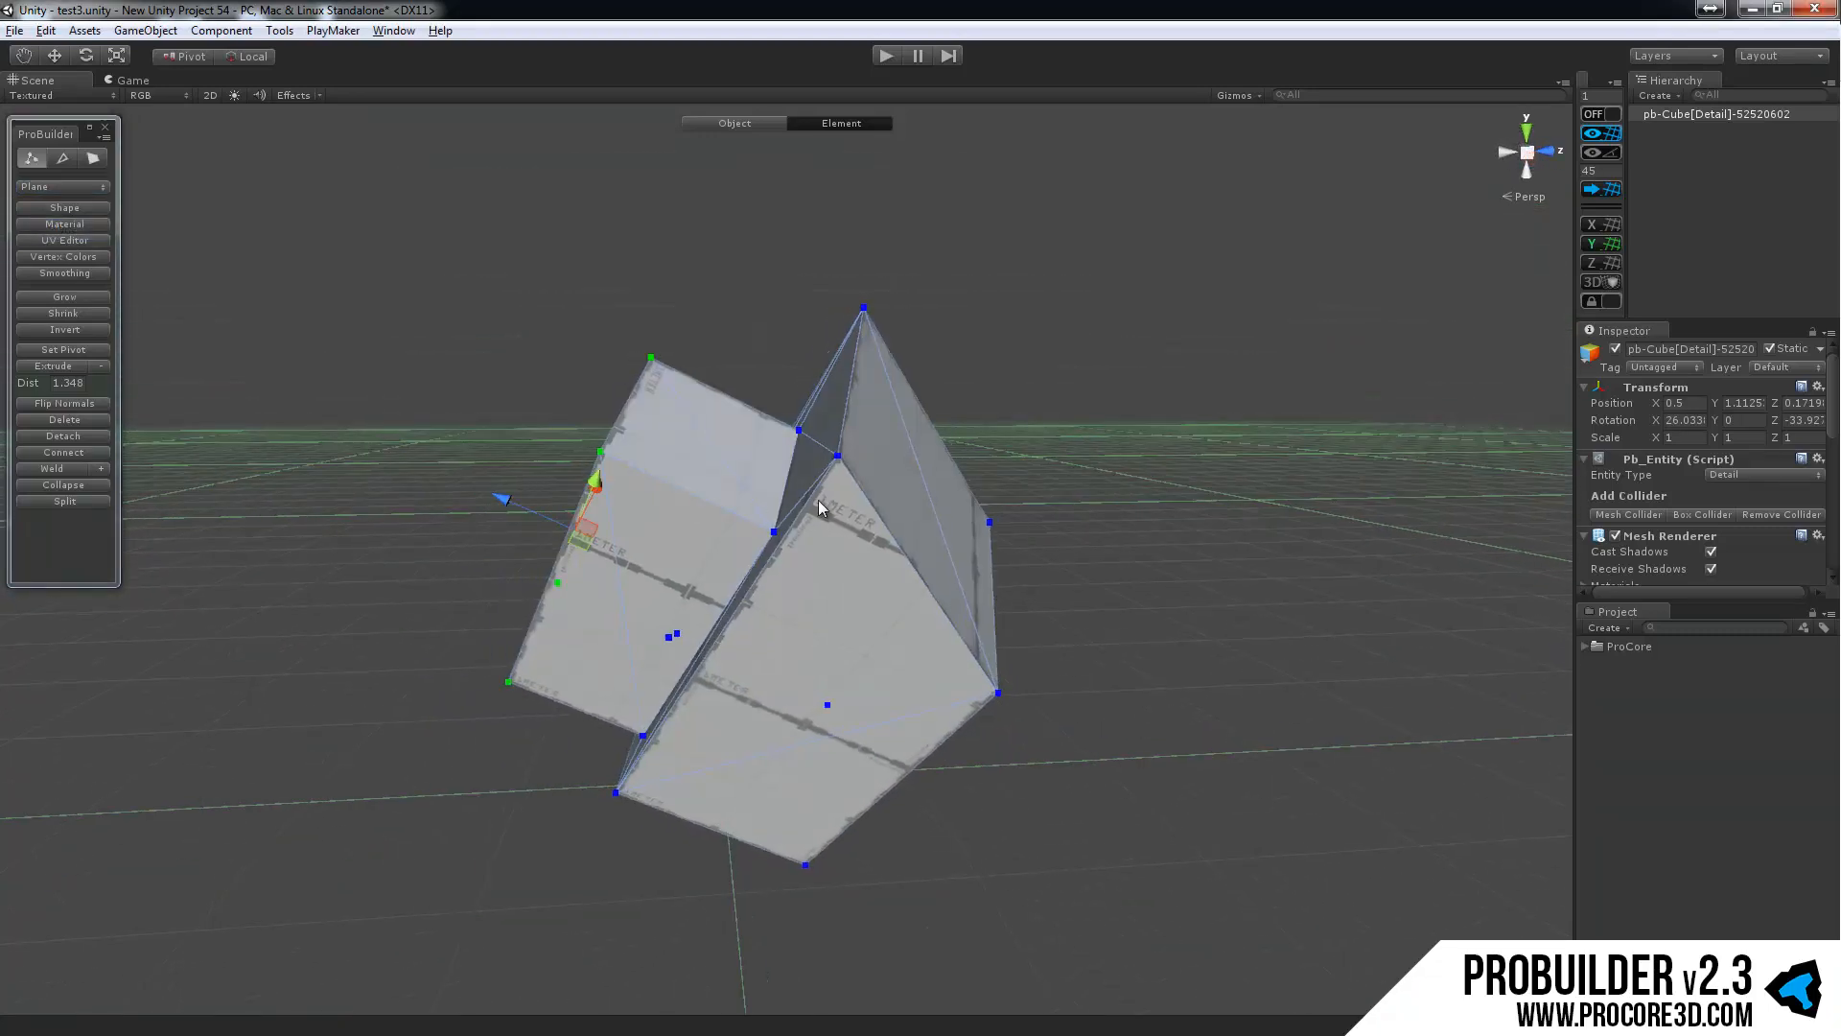
{"action": "left_click", "coordinate": [885, 429]}
{"action": "left_click_drag", "start_coordinate": [1063, 499], "coordinate": [1141, 240], "text": "alt"}
{"action": "left_click_drag", "start_coordinate": [1138, 497], "coordinate": [1061, 580], "text": "alt"}
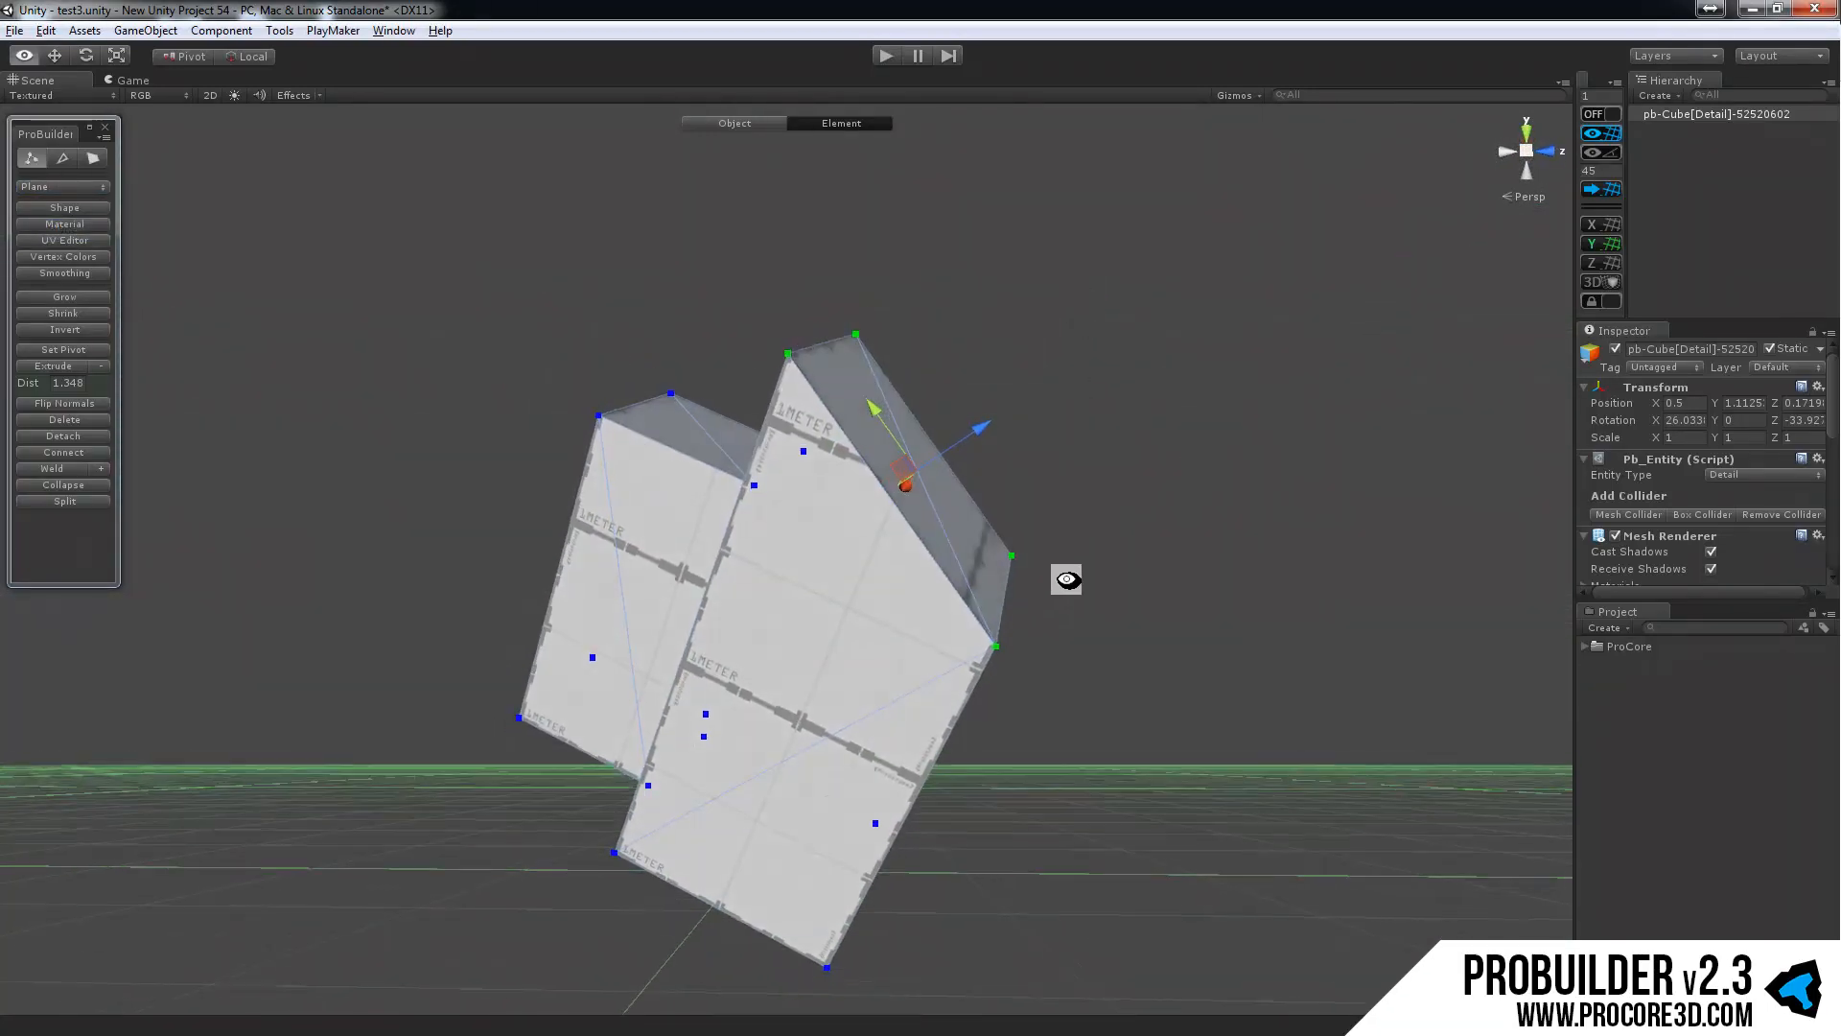
In face mode, extrude the sloped top face outward and rotate the extruded end freely.
{"action": "left_click", "coordinate": [93, 158]}
{"action": "key", "text": "ctrl+e"}
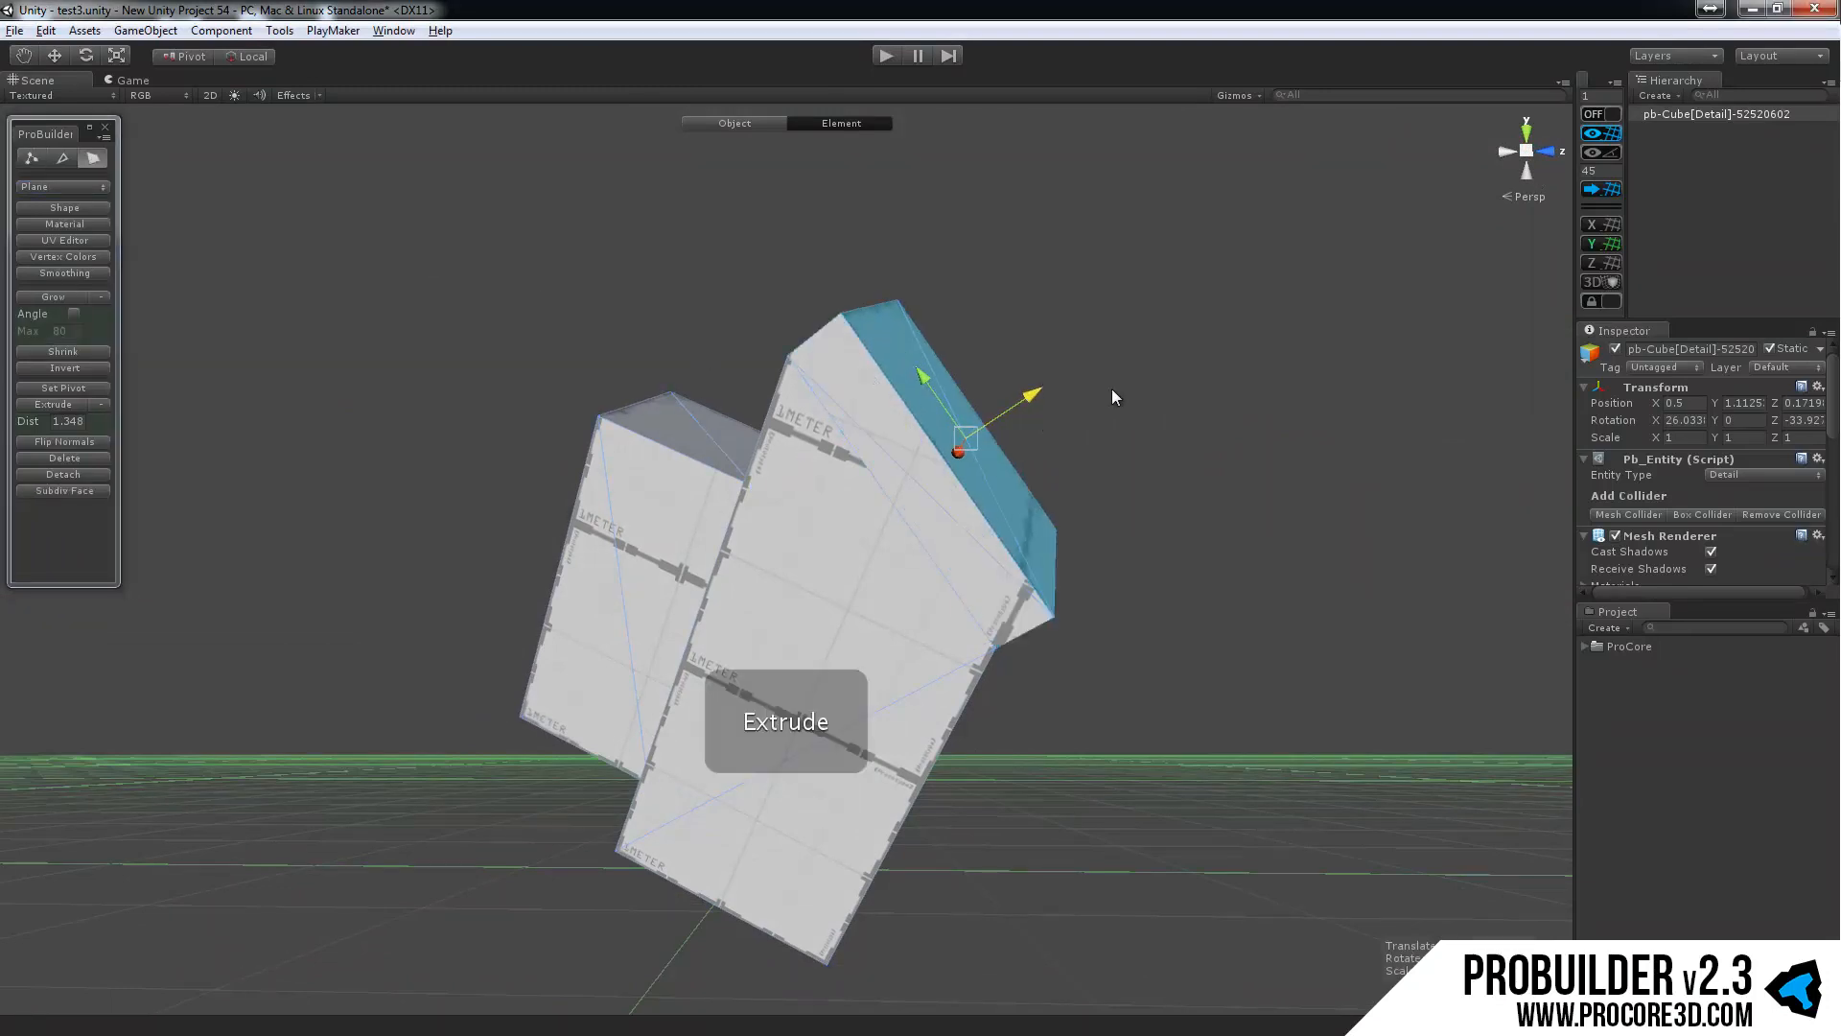
{"action": "left_click_drag", "start_coordinate": [1113, 389], "coordinate": [964, 525], "text": "alt"}
{"action": "key", "text": "e"}
{"action": "key", "text": "w"}
{"action": "key", "text": "e"}
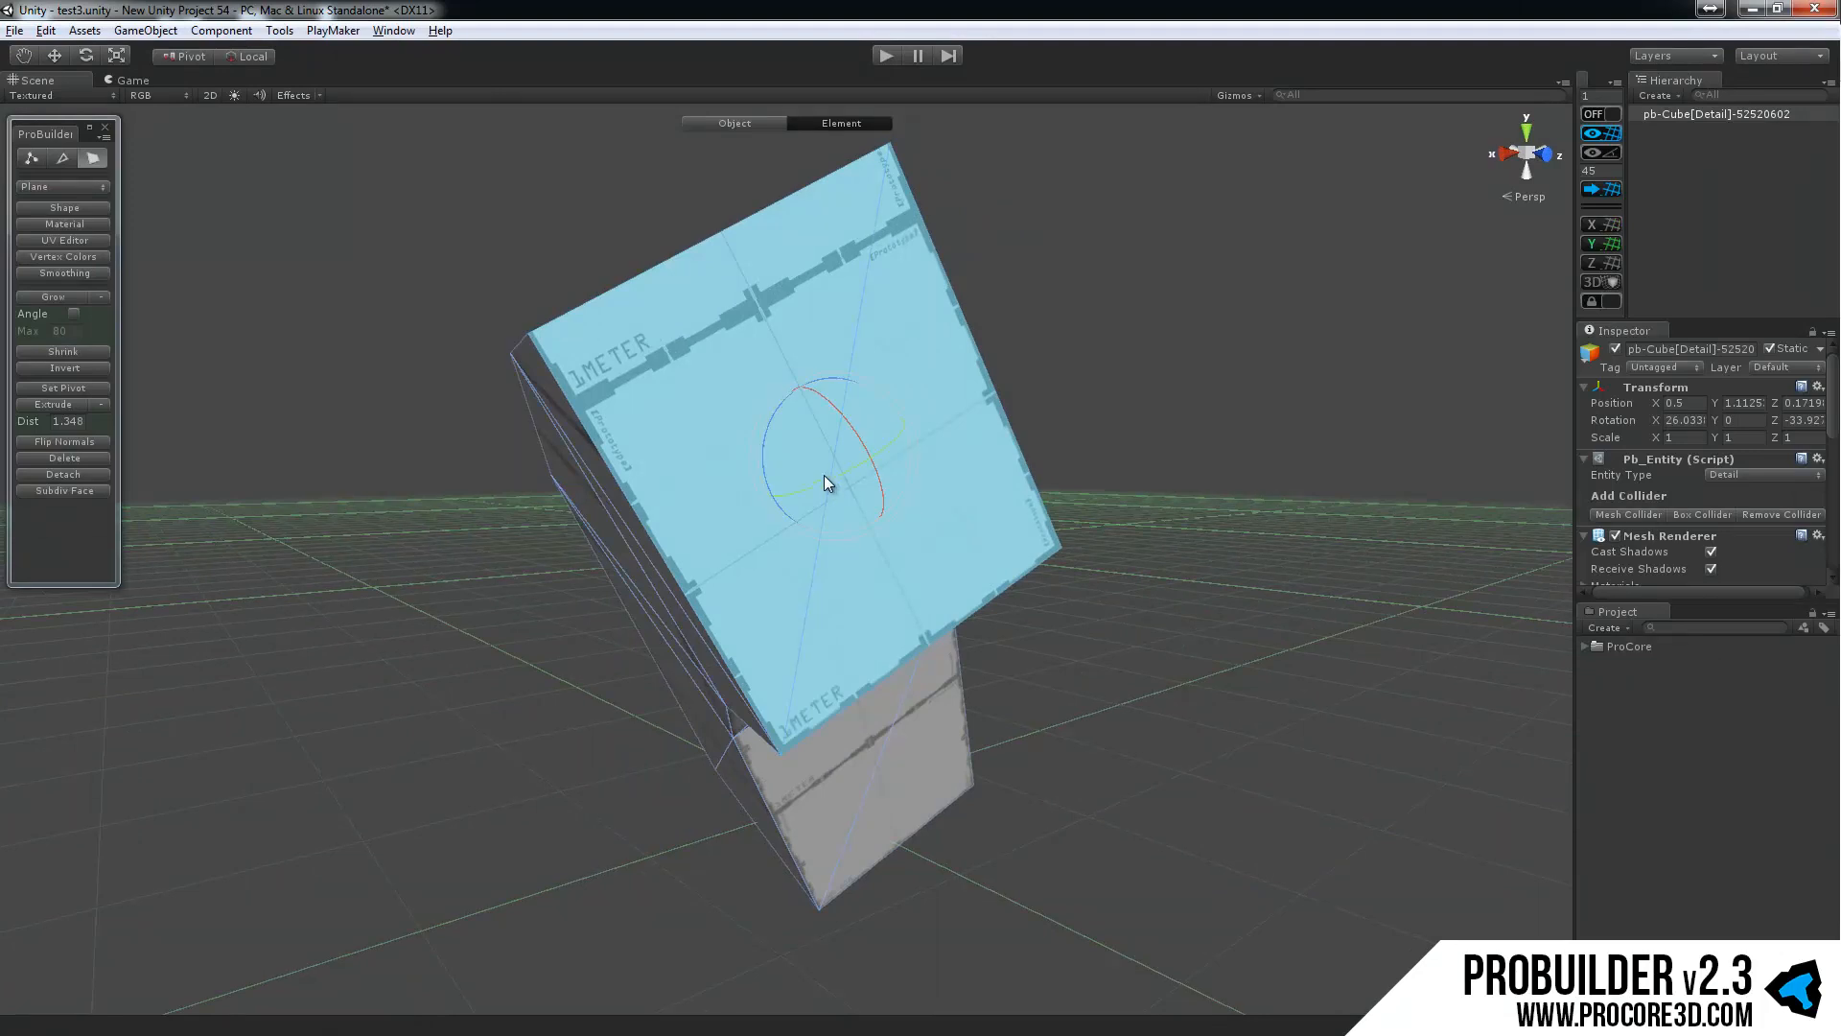
{"action": "left_click_drag", "start_coordinate": [819, 482], "coordinate": [1162, 537]}
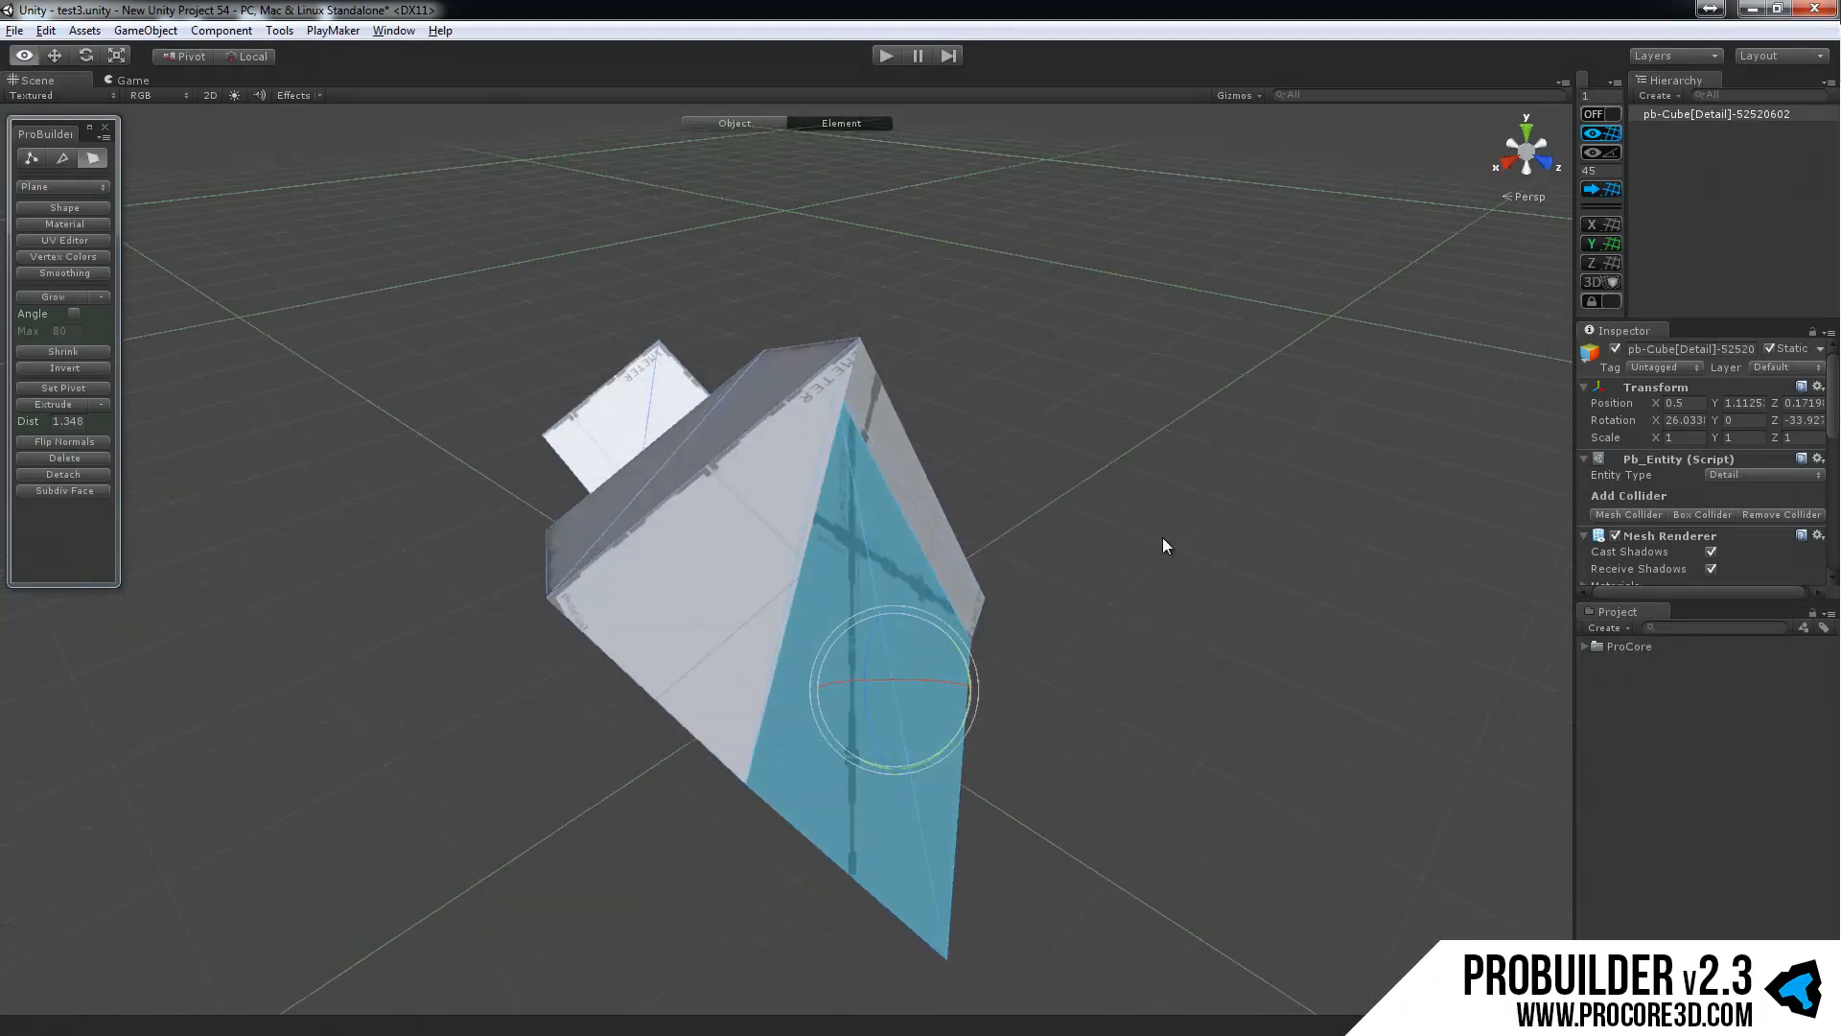
Extrude the end face further outward and reorient it to form a bent, multi-segment arm.
{"action": "key", "text": "w"}
{"action": "left_click_drag", "start_coordinate": [896, 678], "coordinate": [1222, 673], "text": "shift"}
{"action": "scroll", "coordinate": [1245, 532], "scroll_direction": "down", "scroll_amount": 5}
{"action": "left_click_drag", "start_coordinate": [1244, 532], "coordinate": [997, 662], "text": "alt"}
{"action": "key", "text": "e"}
{"action": "key", "text": "w"}
{"action": "left_click_drag", "start_coordinate": [1103, 728], "coordinate": [1202, 412], "text": "alt"}
{"action": "left_click_drag", "start_coordinate": [1307, 550], "coordinate": [1247, 633], "text": "alt"}
Set the handle alignment to Local and select faces at and around the arm's end.
{"action": "left_click", "coordinate": [69, 188]}
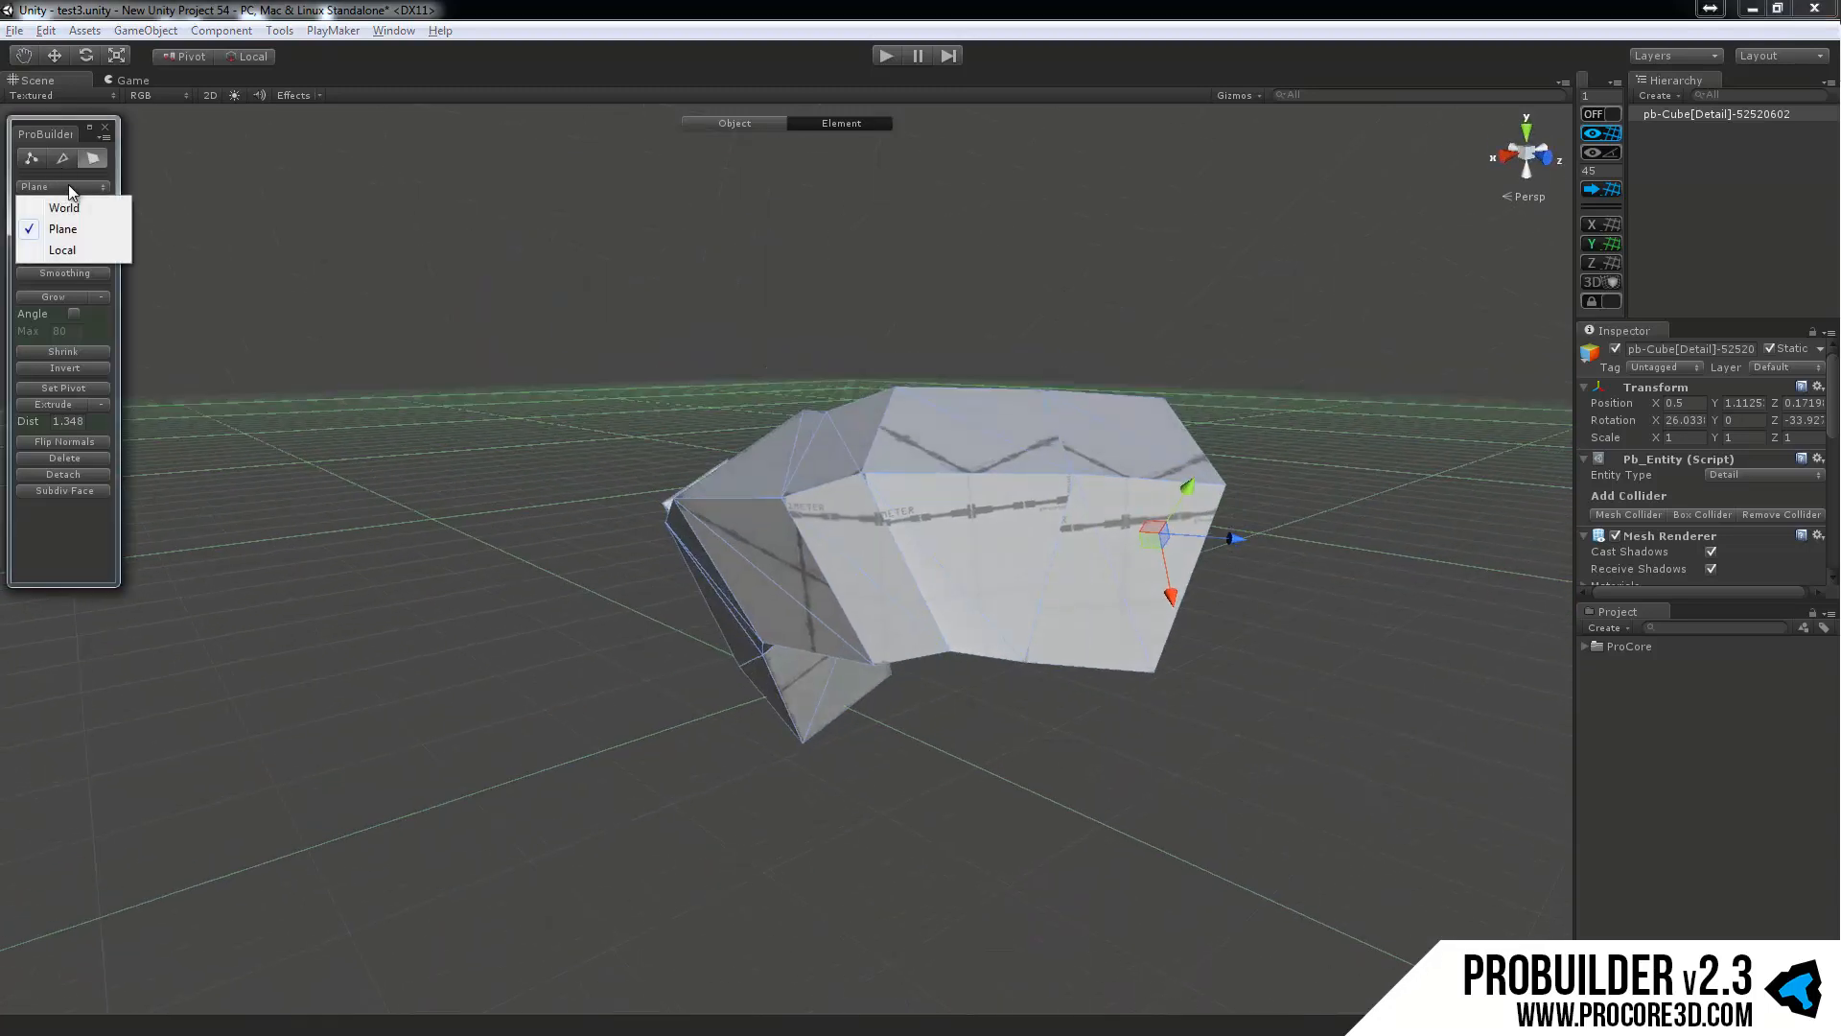
{"action": "left_click", "coordinate": [69, 248]}
{"action": "left_click_drag", "start_coordinate": [743, 619], "coordinate": [293, 660], "text": "alt"}
{"action": "scroll", "coordinate": [291, 654], "scroll_direction": "up", "scroll_amount": 4}
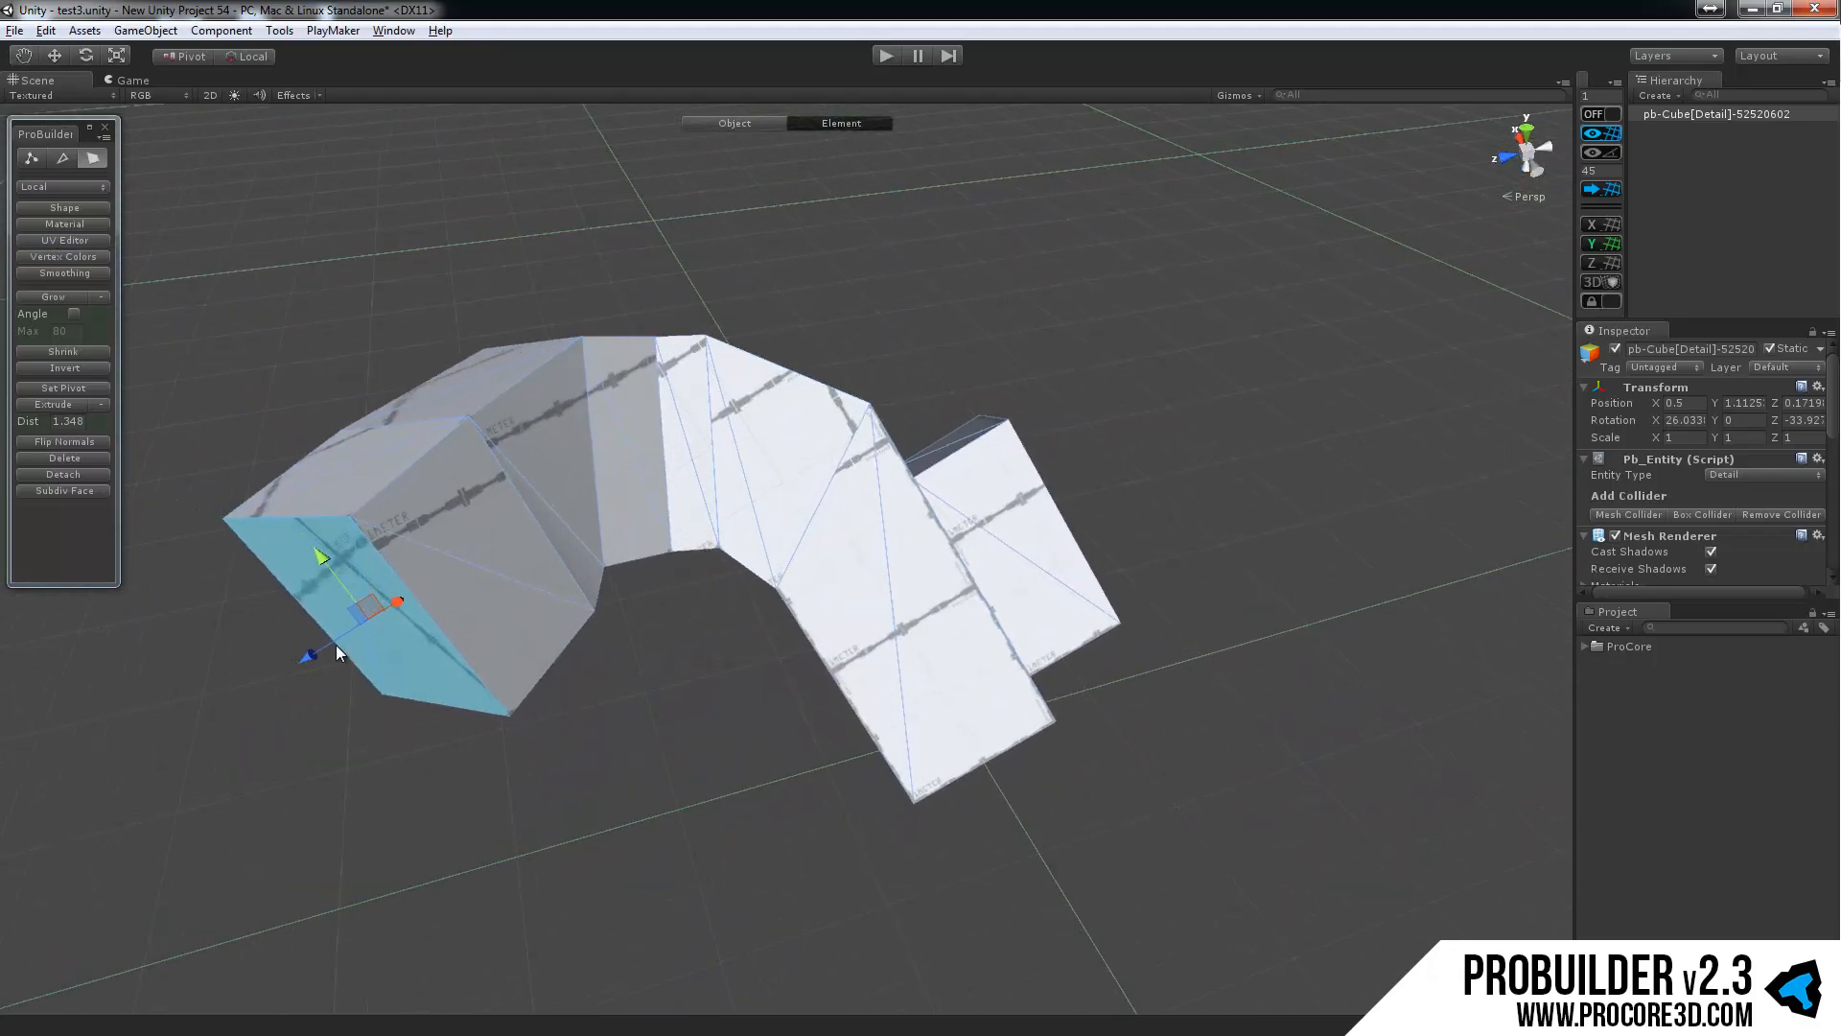
{"action": "left_click", "coordinate": [421, 549]}
{"action": "left_click", "coordinate": [351, 469]}
{"action": "left_click", "coordinate": [362, 602]}
Select the main block's side face and the adjoining upper face, and return to object editing to compare the handle directions.
{"action": "left_click_drag", "start_coordinate": [682, 651], "coordinate": [767, 538], "text": "alt"}
{"action": "left_click", "coordinate": [728, 622]}
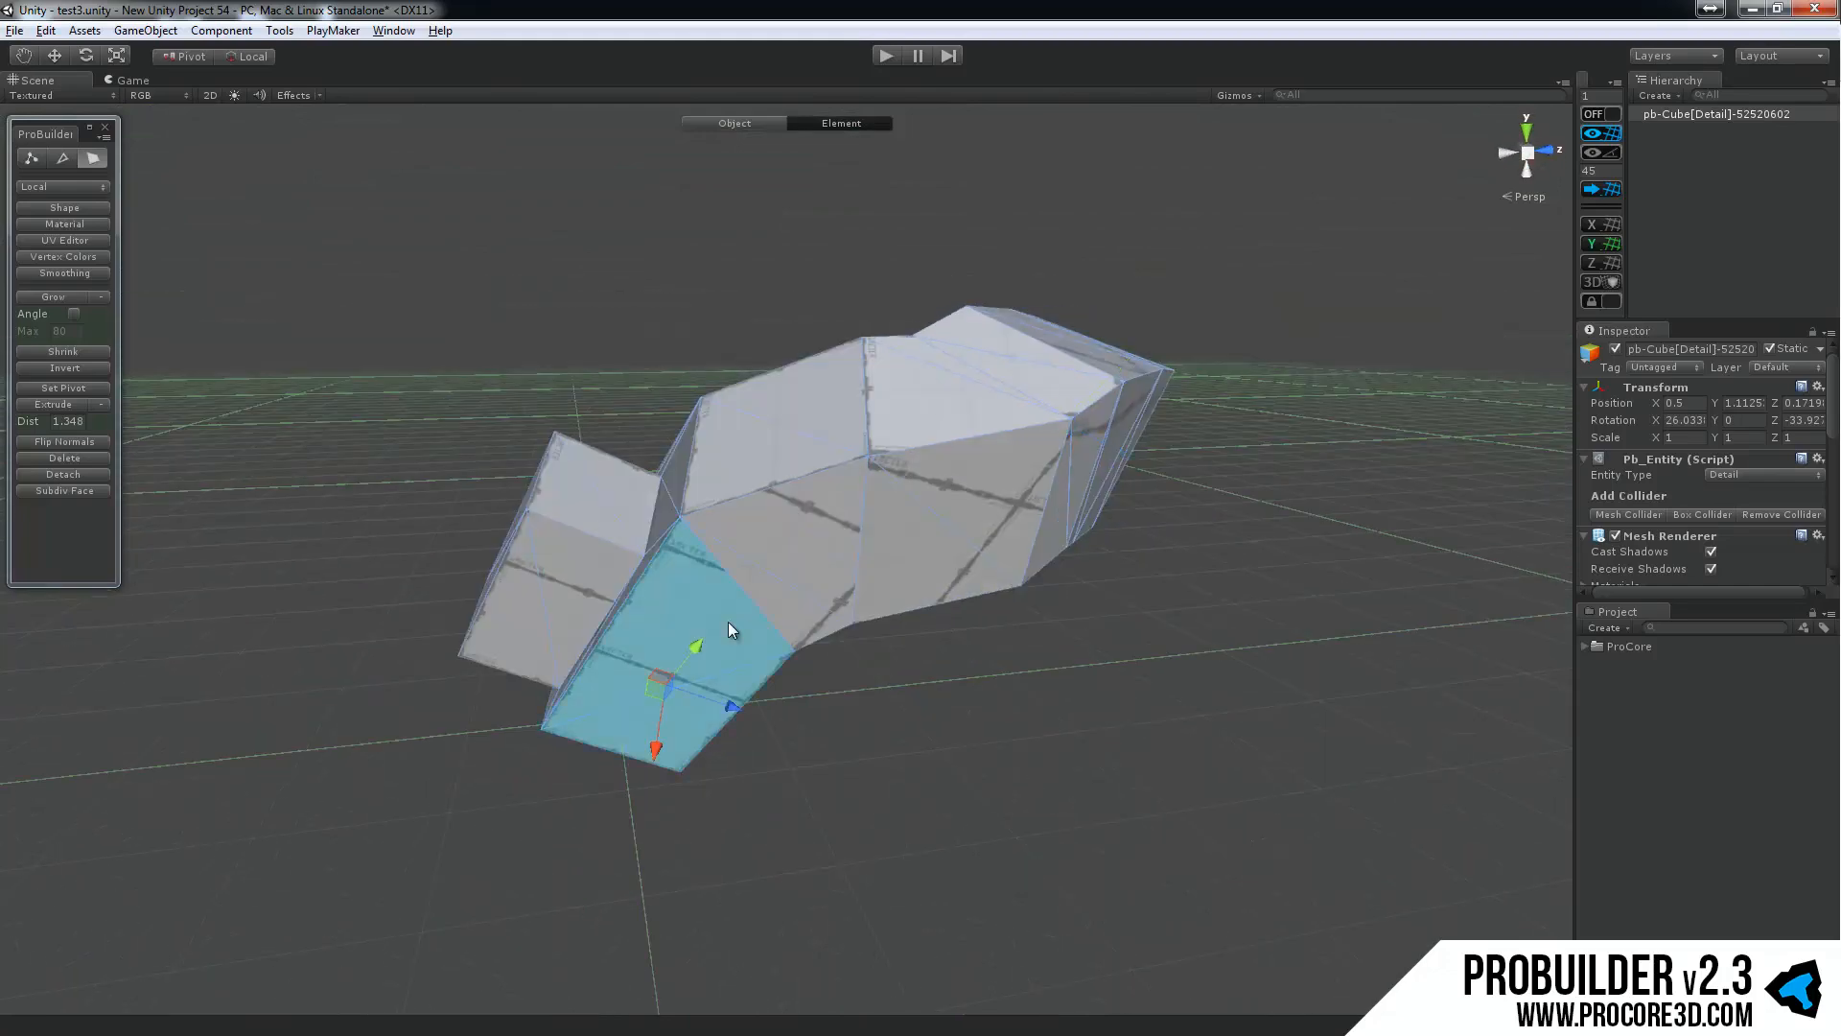
{"action": "left_click_drag", "start_coordinate": [526, 563], "coordinate": [864, 423], "text": "alt"}
{"action": "left_click", "coordinate": [863, 423]}
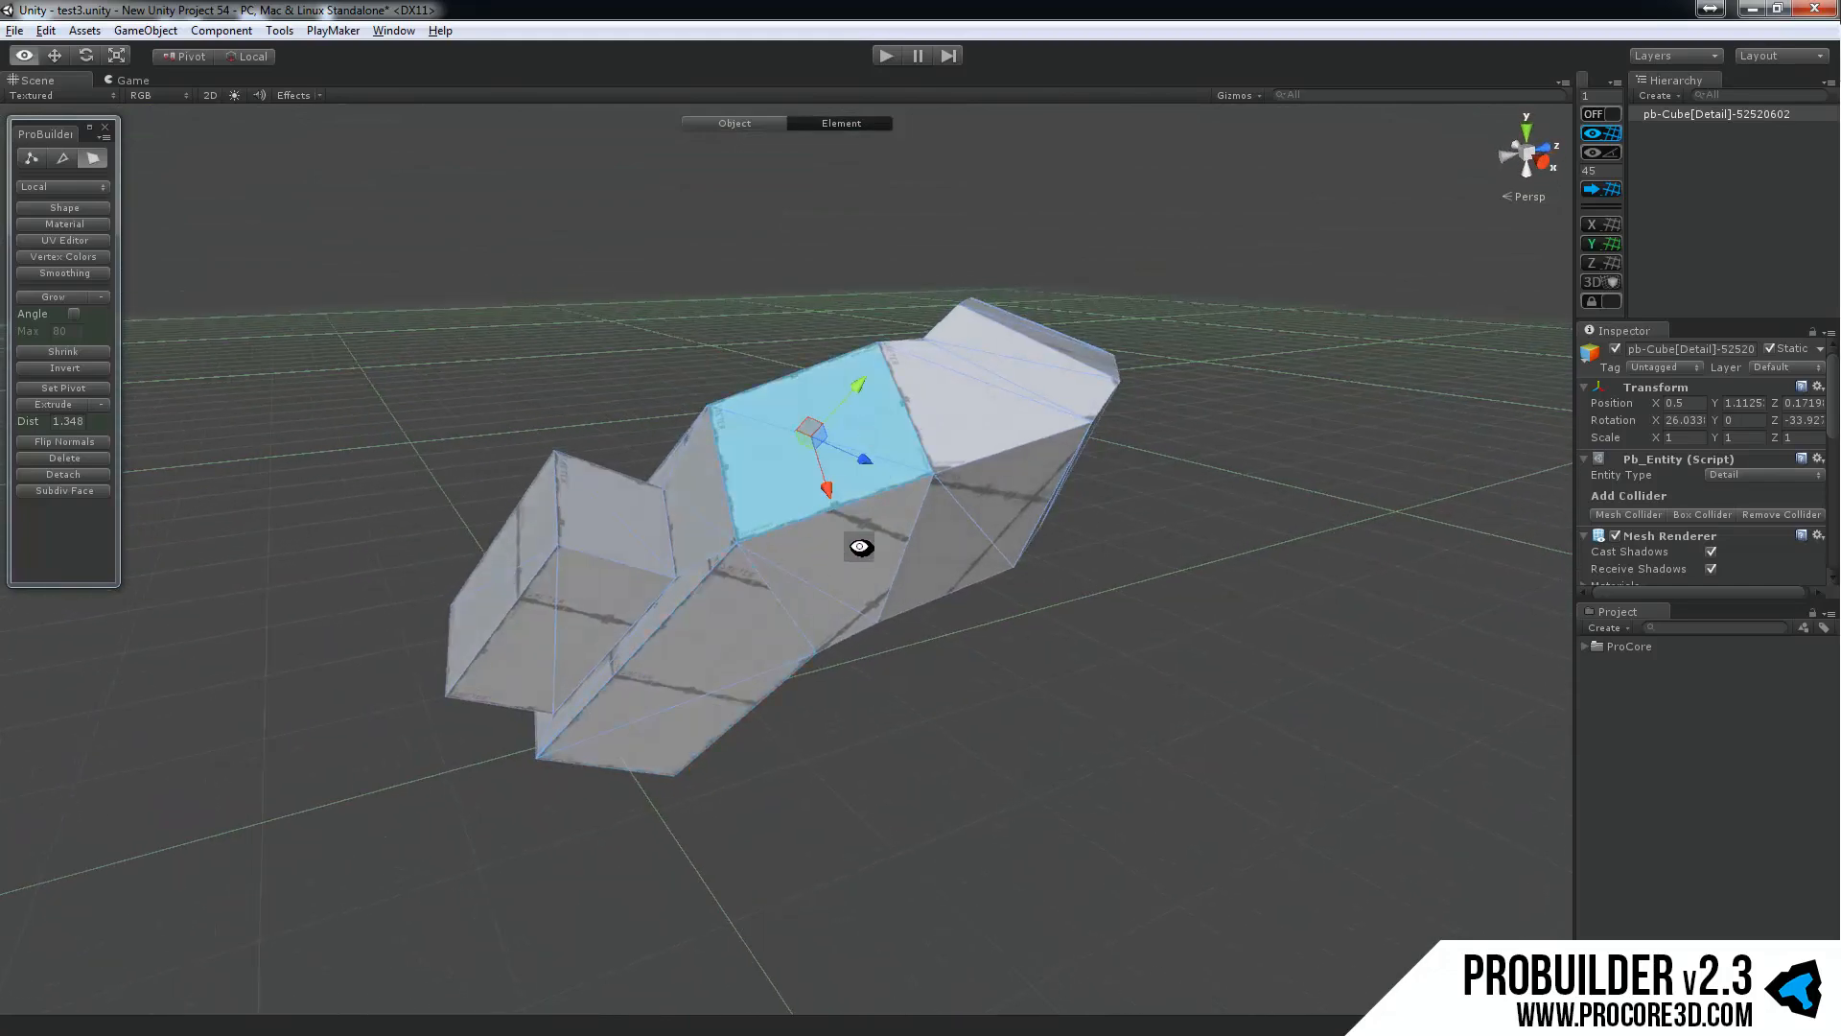
{"action": "left_click_drag", "start_coordinate": [864, 535], "coordinate": [665, 490], "text": "alt"}
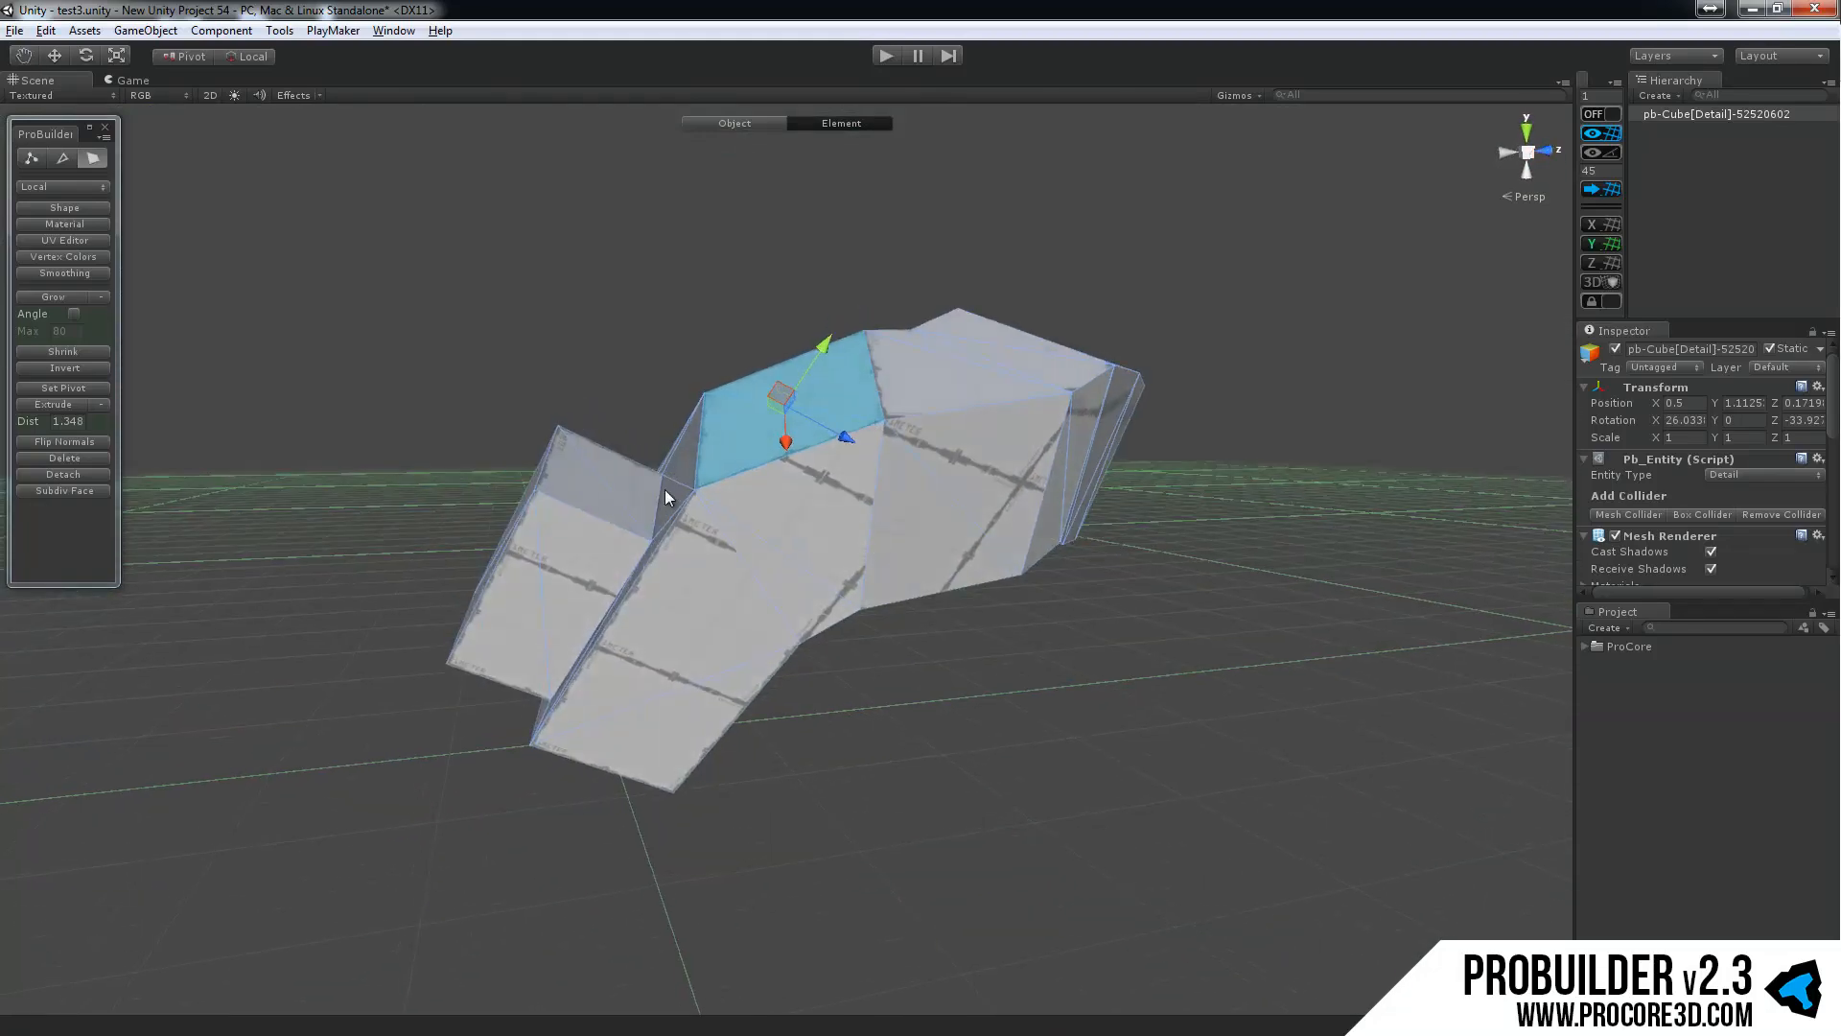
{"action": "key", "text": "g"}
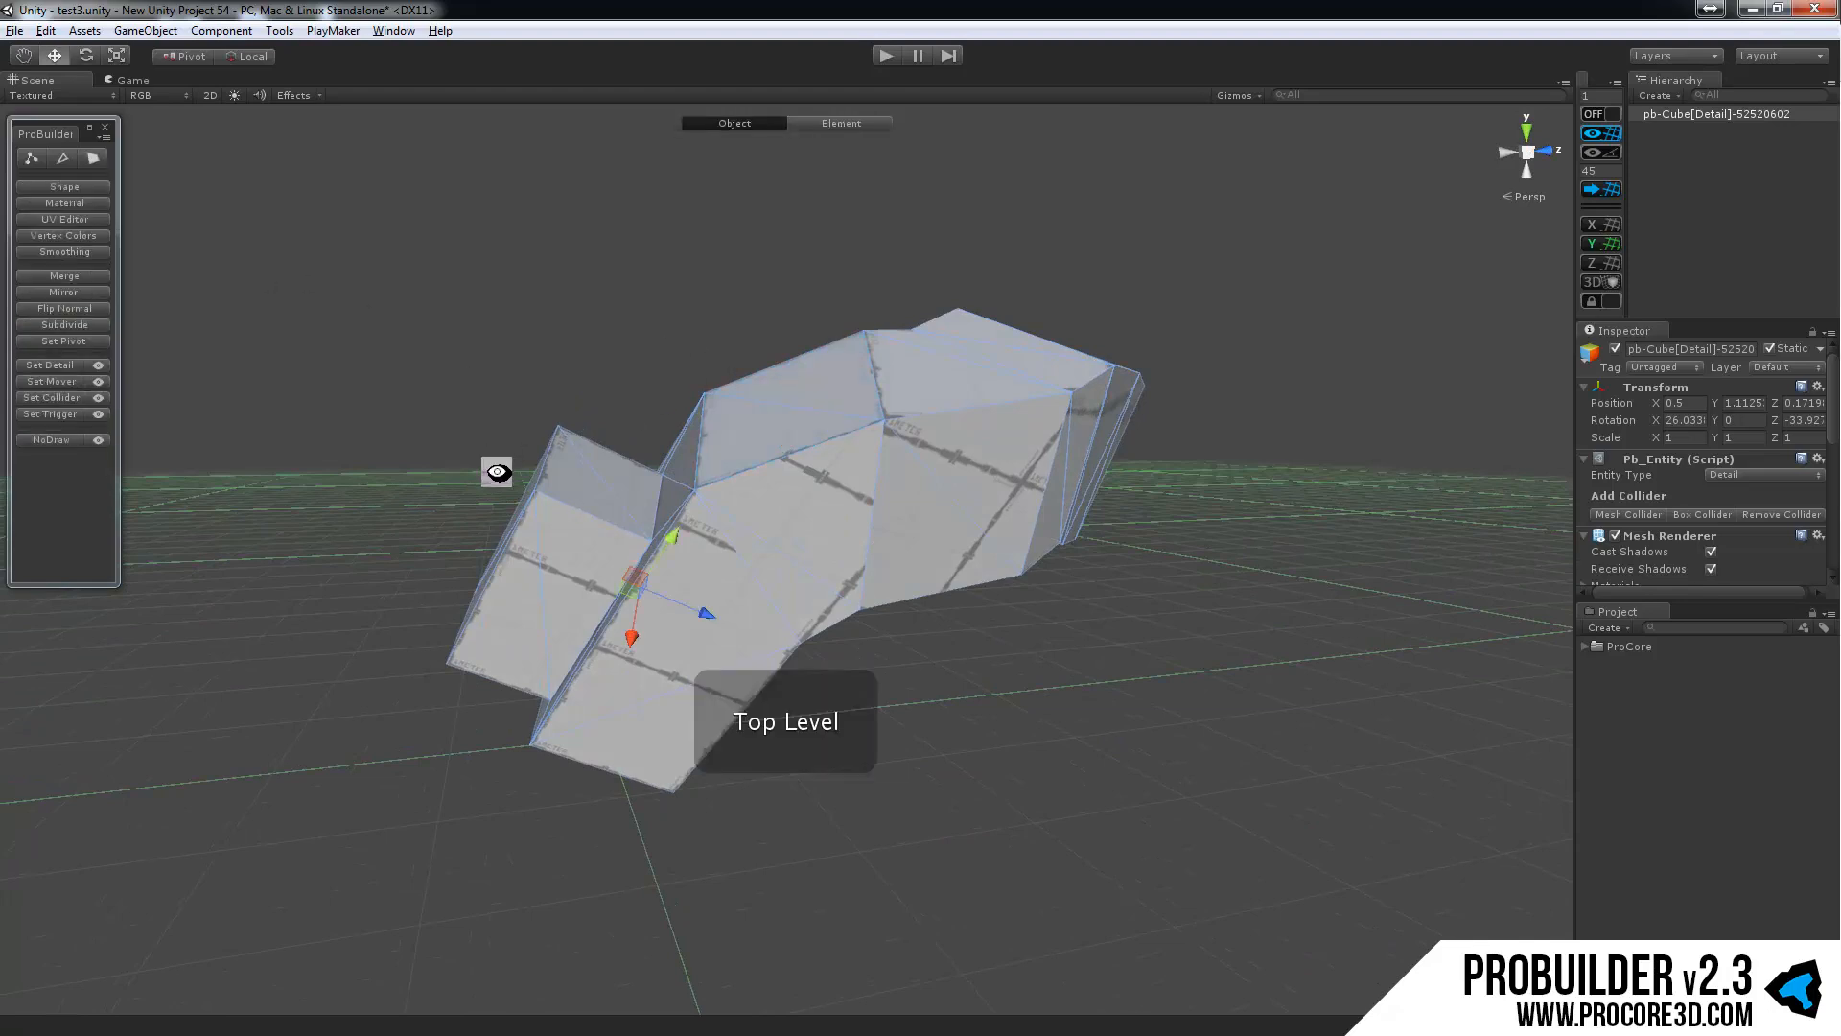
{"action": "left_click_drag", "start_coordinate": [493, 473], "coordinate": [718, 605], "text": "alt"}
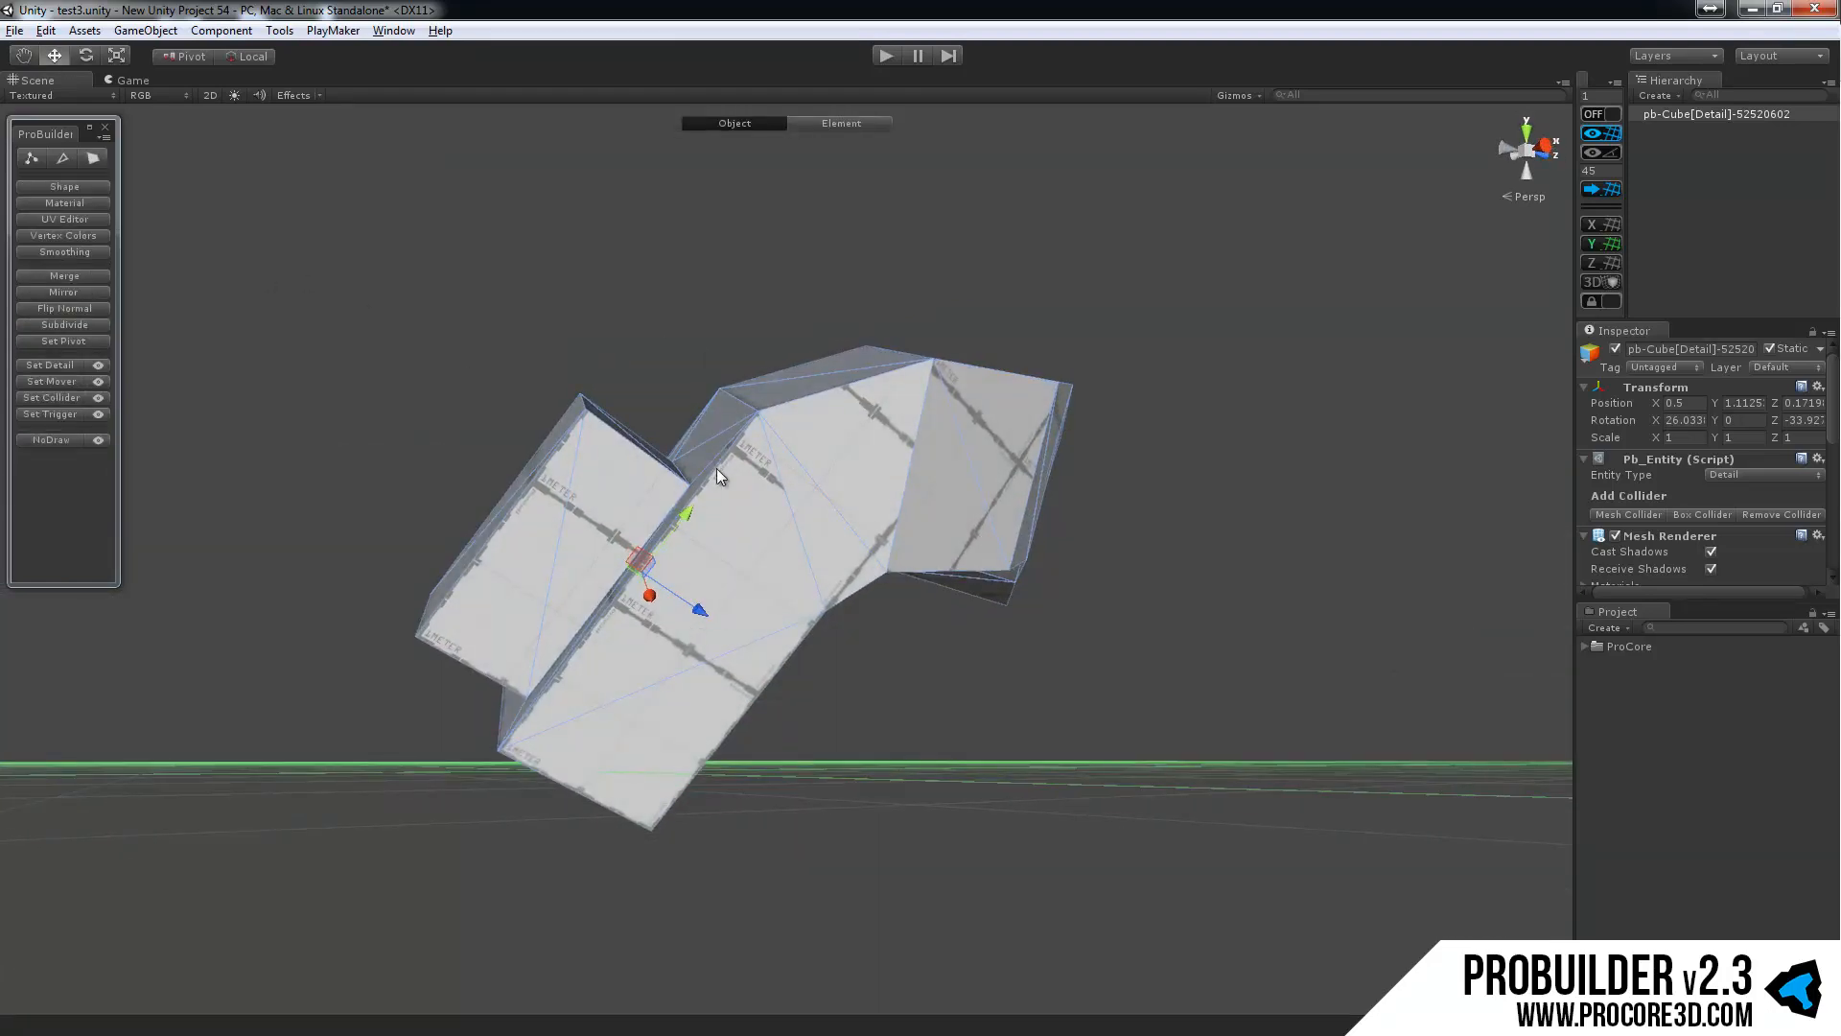
{"action": "left_click_drag", "start_coordinate": [754, 424], "coordinate": [735, 591], "text": "alt"}
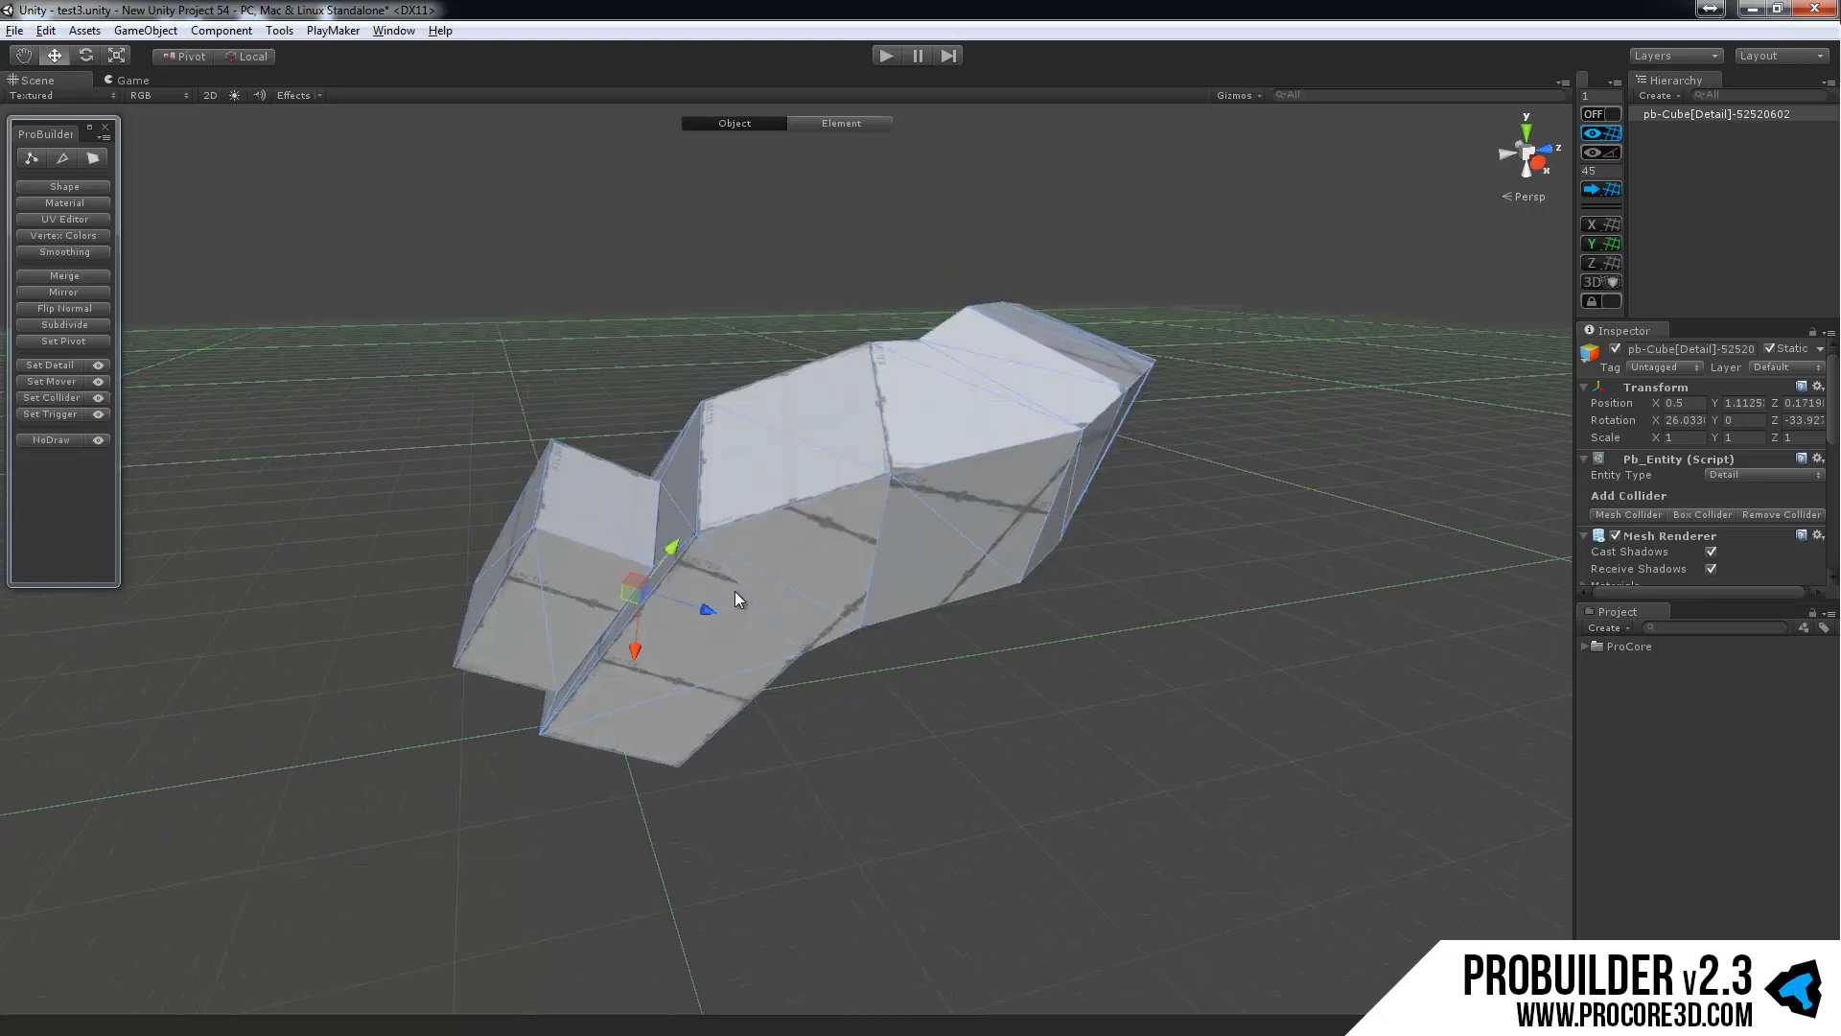
Return to element editing and cycle through the edge, face and vertex modes, finishing in vertex mode.
{"action": "key", "text": "g"}
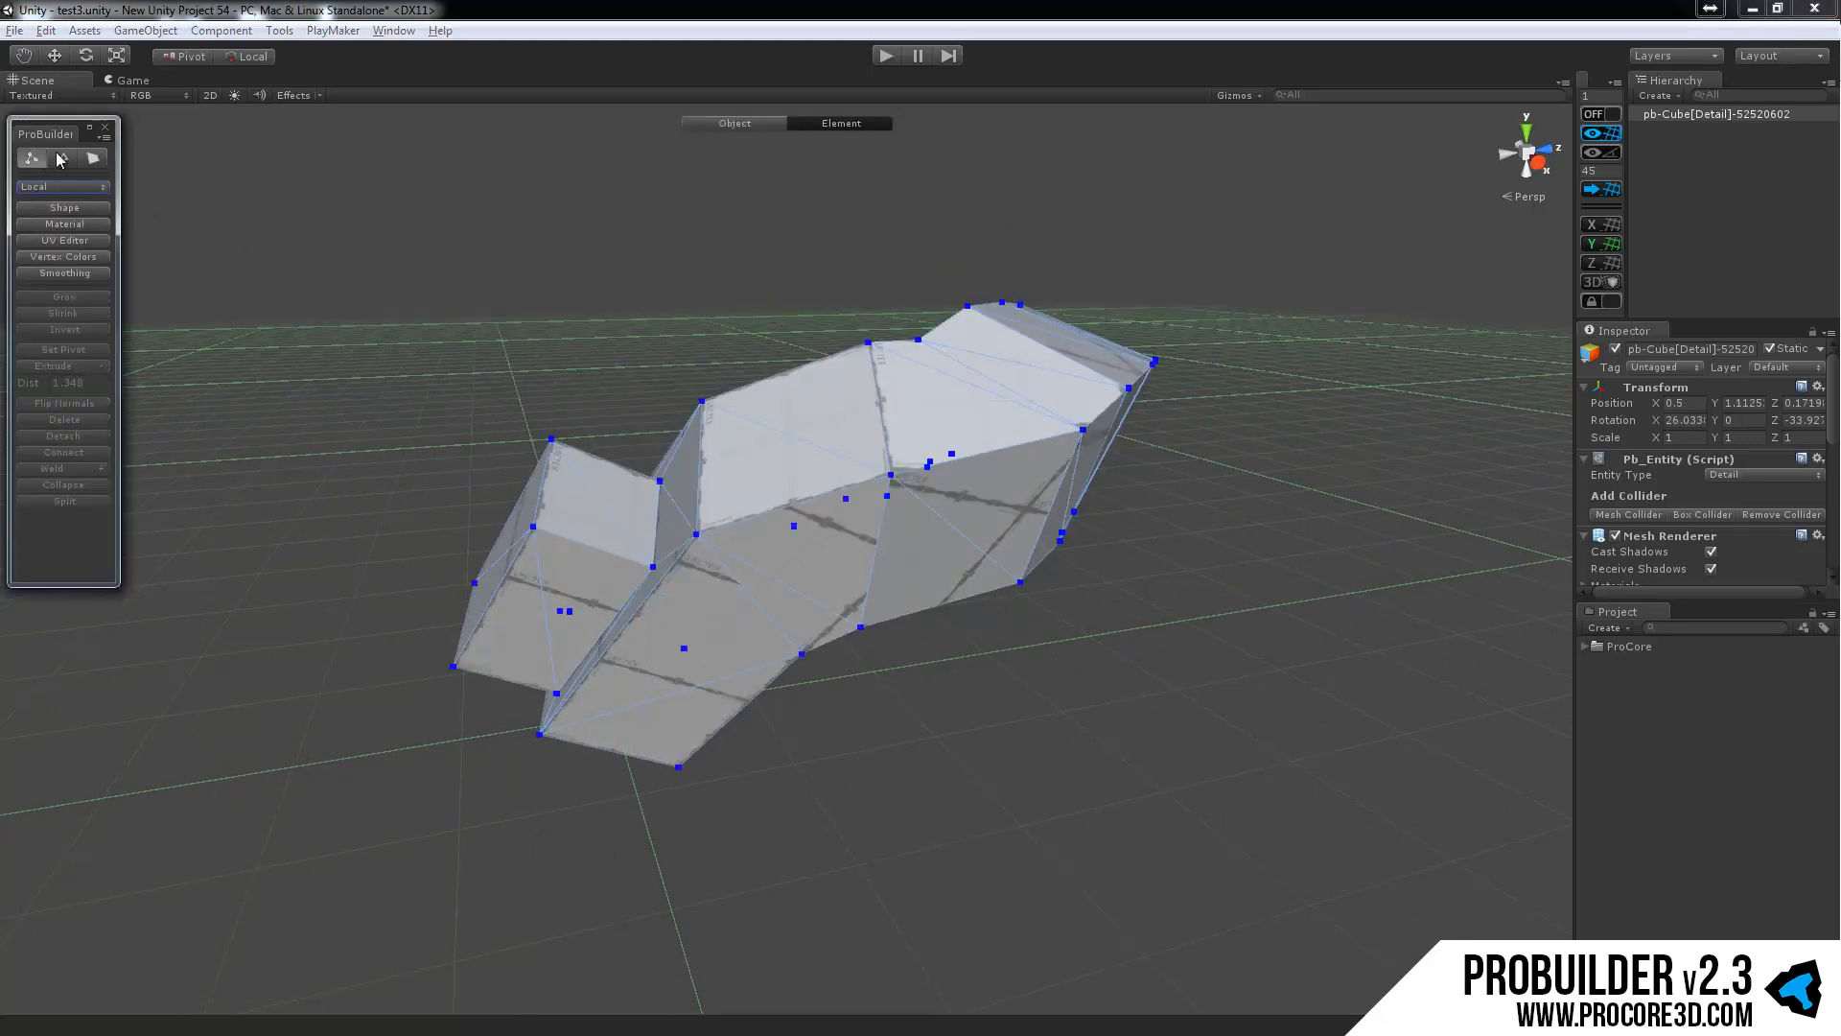
{"action": "left_click", "coordinate": [64, 159]}
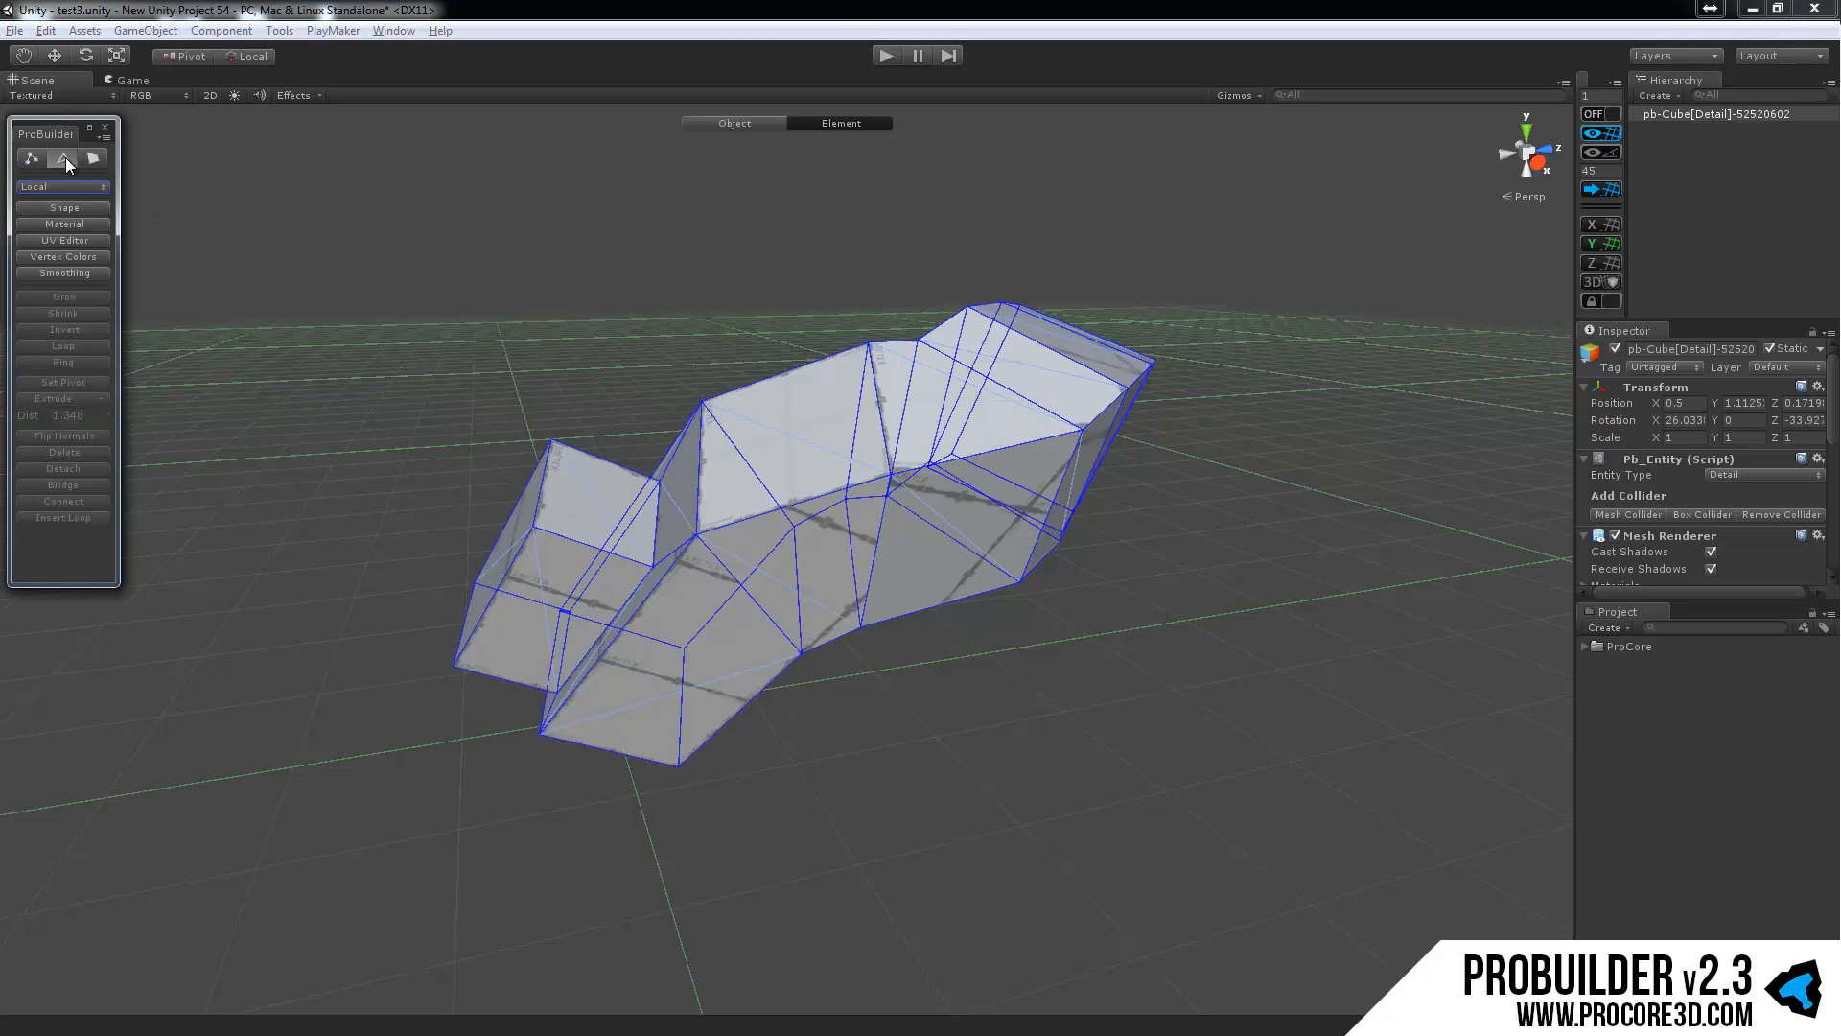
{"action": "left_click", "coordinate": [96, 159]}
{"action": "left_click", "coordinate": [64, 159]}
{"action": "left_click", "coordinate": [33, 160]}
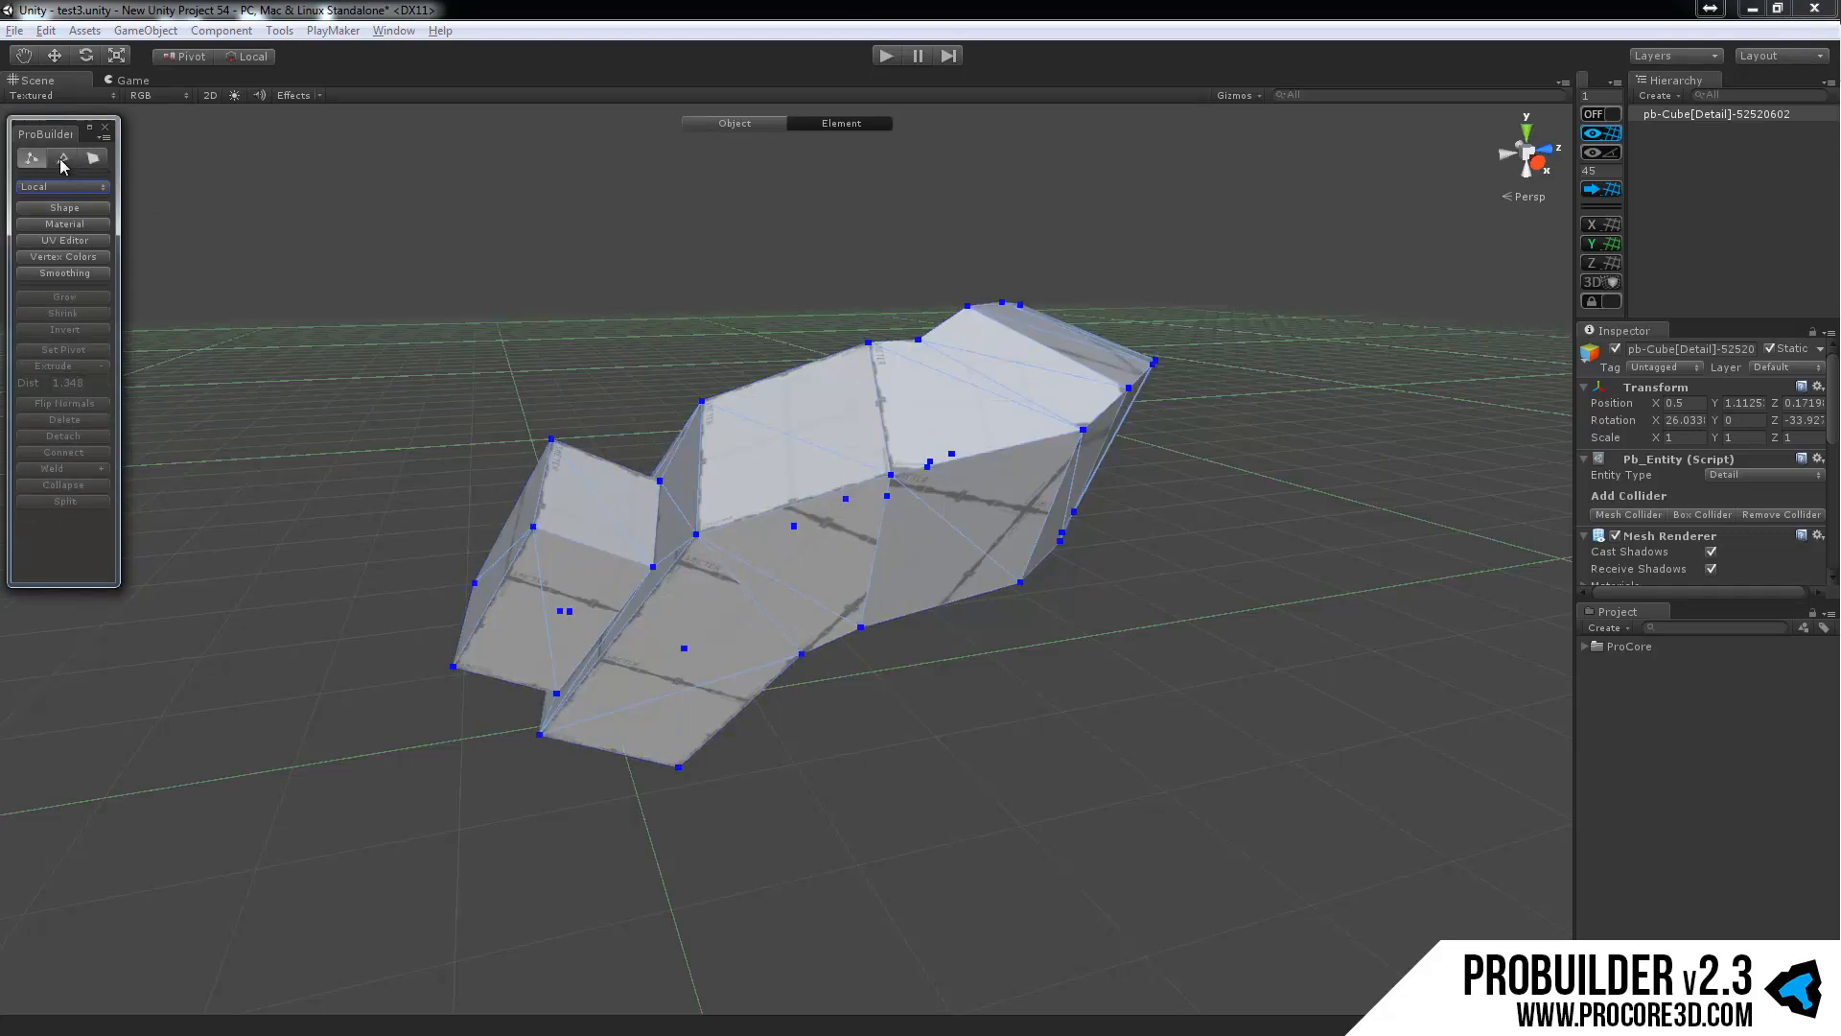
{"action": "left_click", "coordinate": [62, 158]}
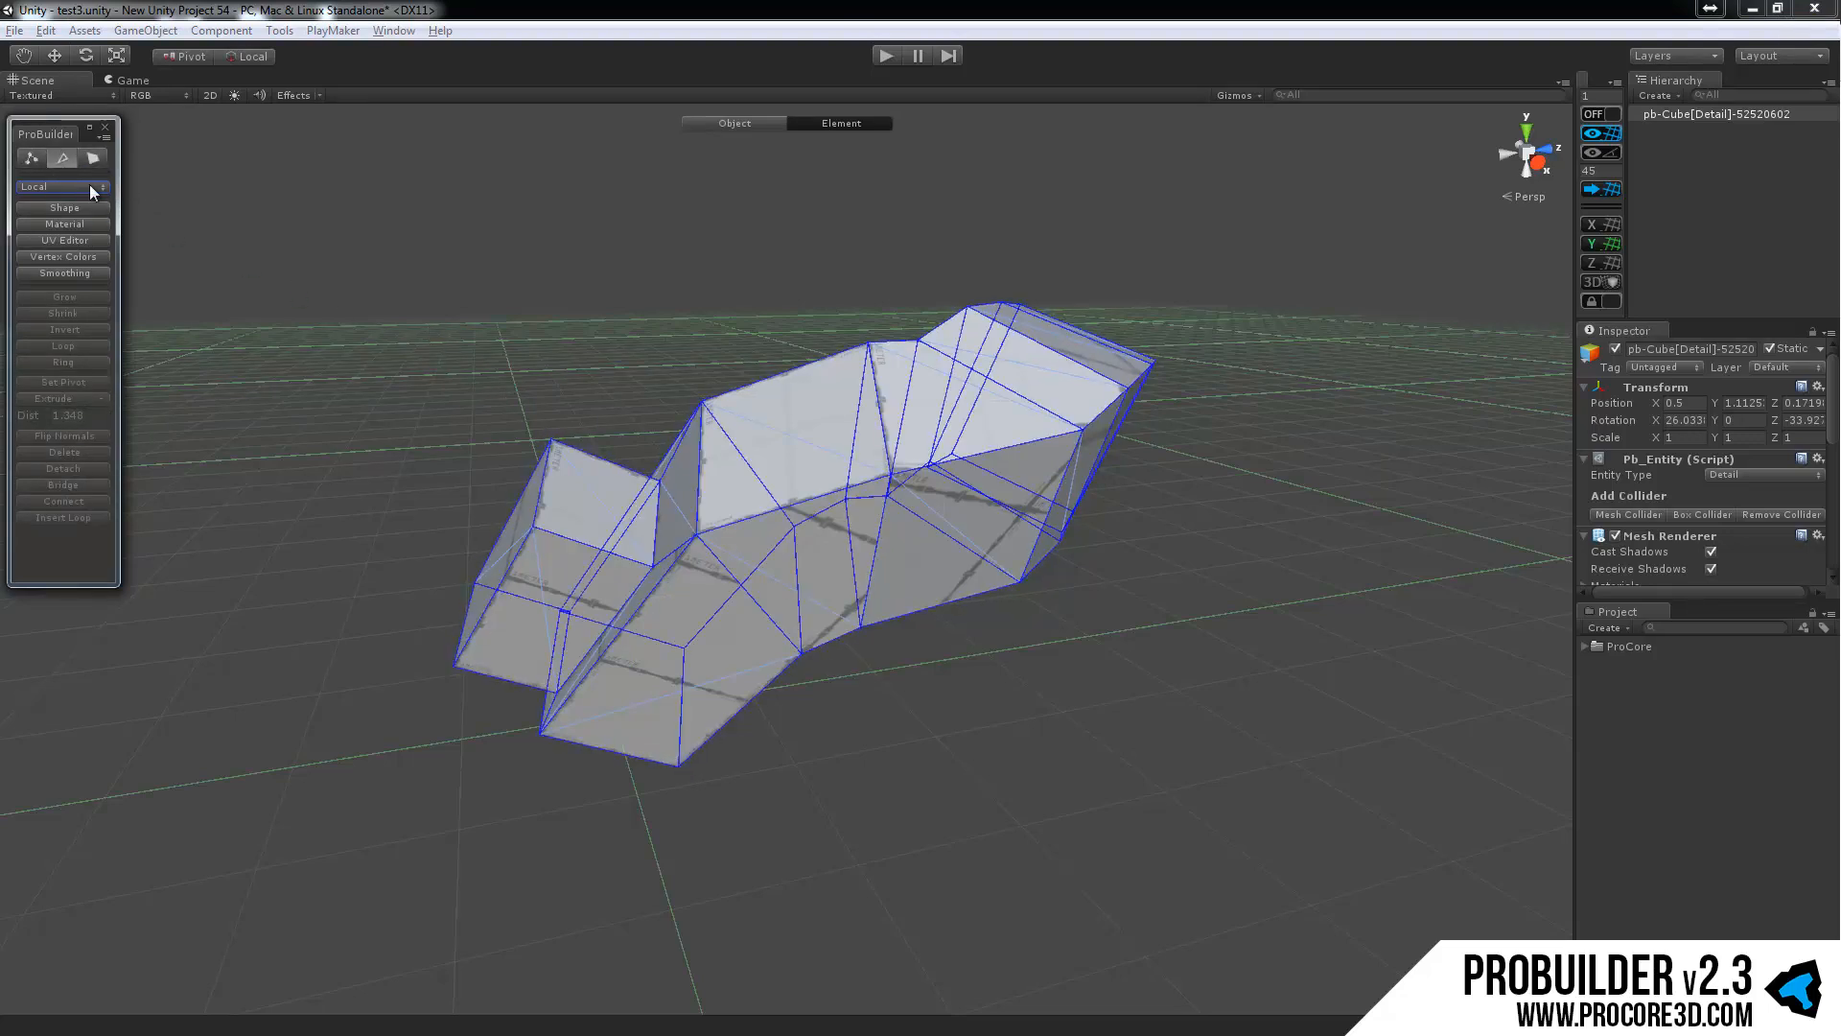
{"action": "left_click", "coordinate": [33, 159]}
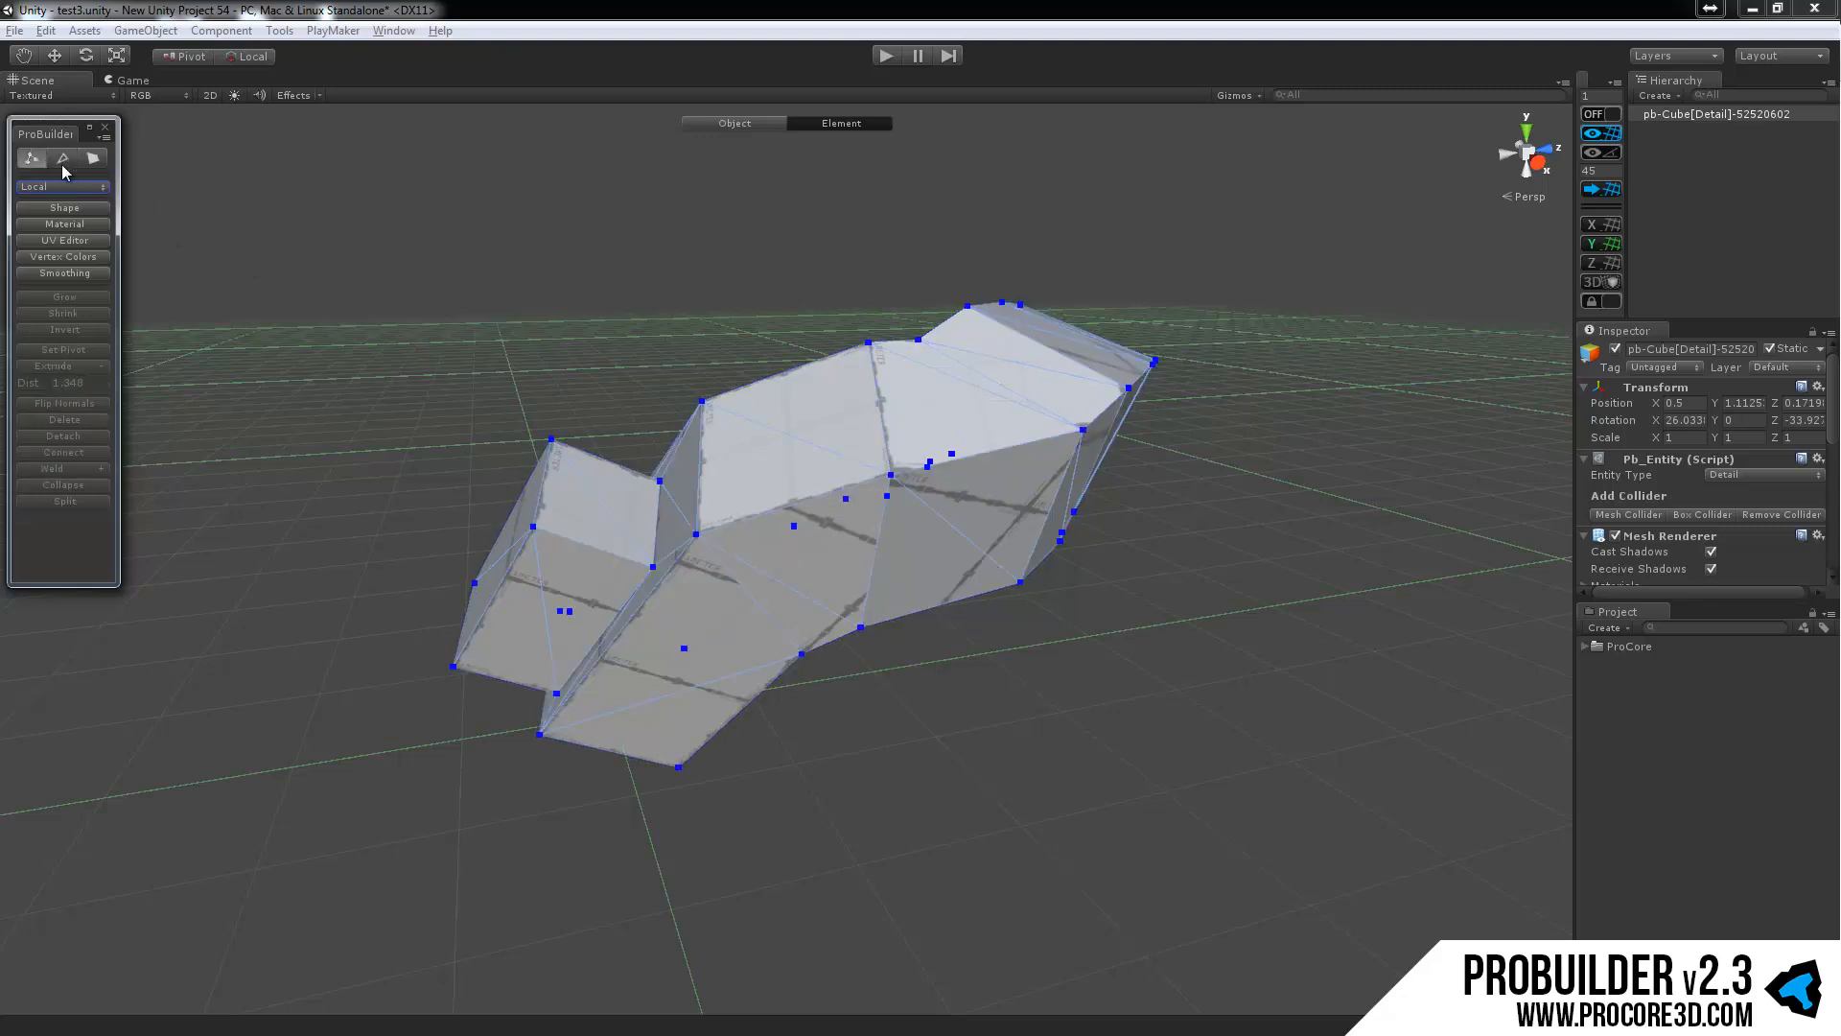
Undo the most recent extrusion edits at the far end of the arm.
{"action": "left_click_drag", "start_coordinate": [720, 337], "coordinate": [583, 288], "text": "alt"}
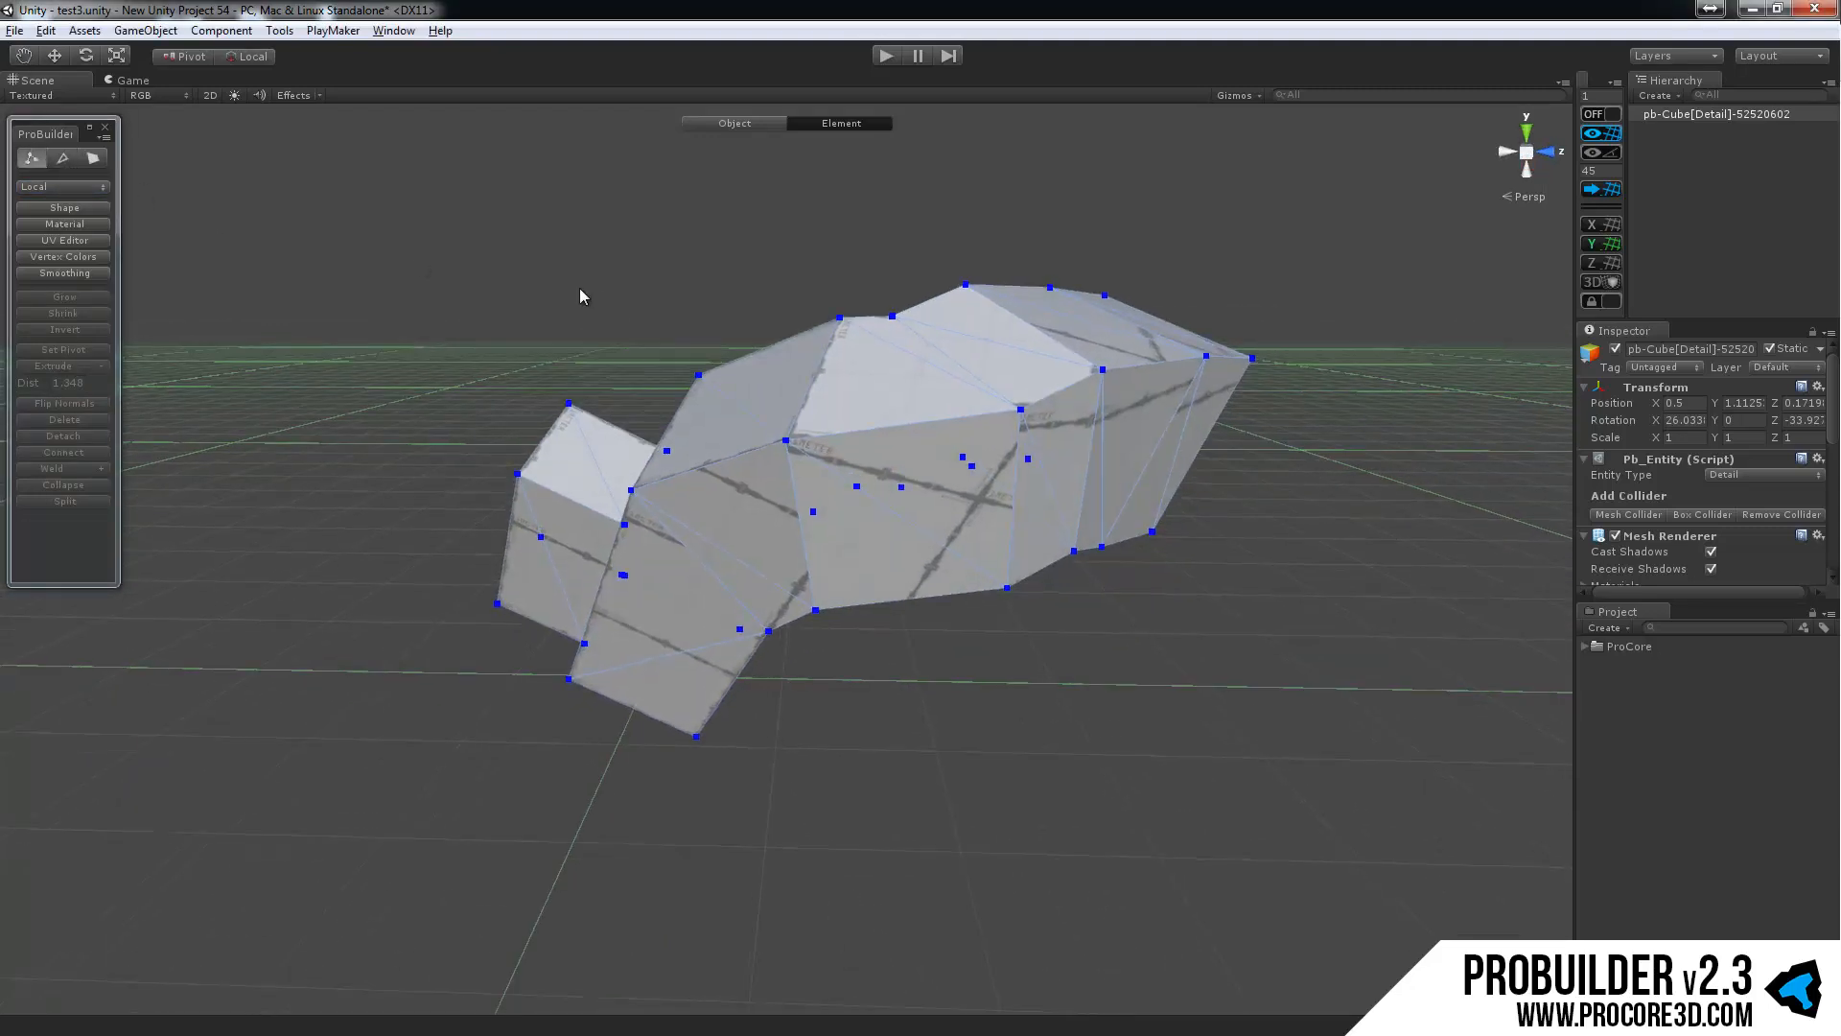
{"action": "middle_click_drag", "start_coordinate": [606, 286], "coordinate": [606, 269]}
{"action": "key", "text": "ctrl+z"}
{"action": "key", "text": "ctrl+z"}
{"action": "key", "text": "ctrl+z"}
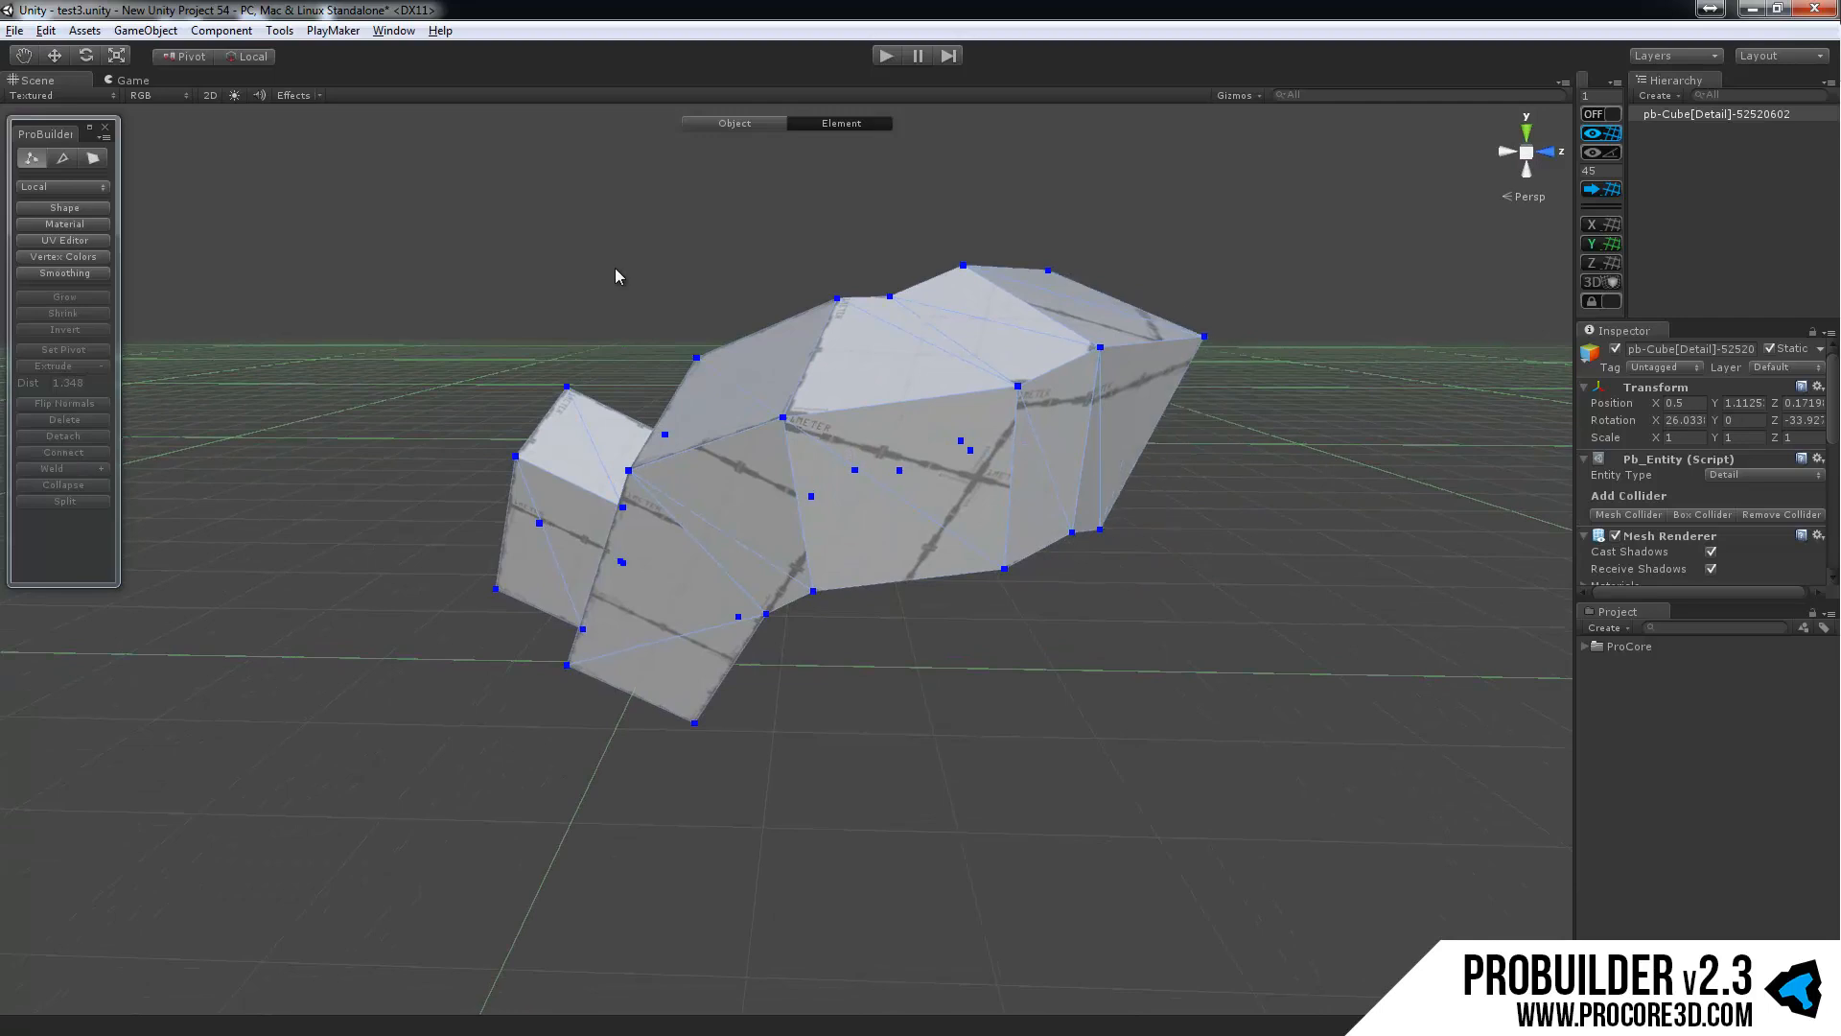
Undo the remaining arm extrusions back to the main block and its small side block.
{"action": "key", "text": "ctrl+z"}
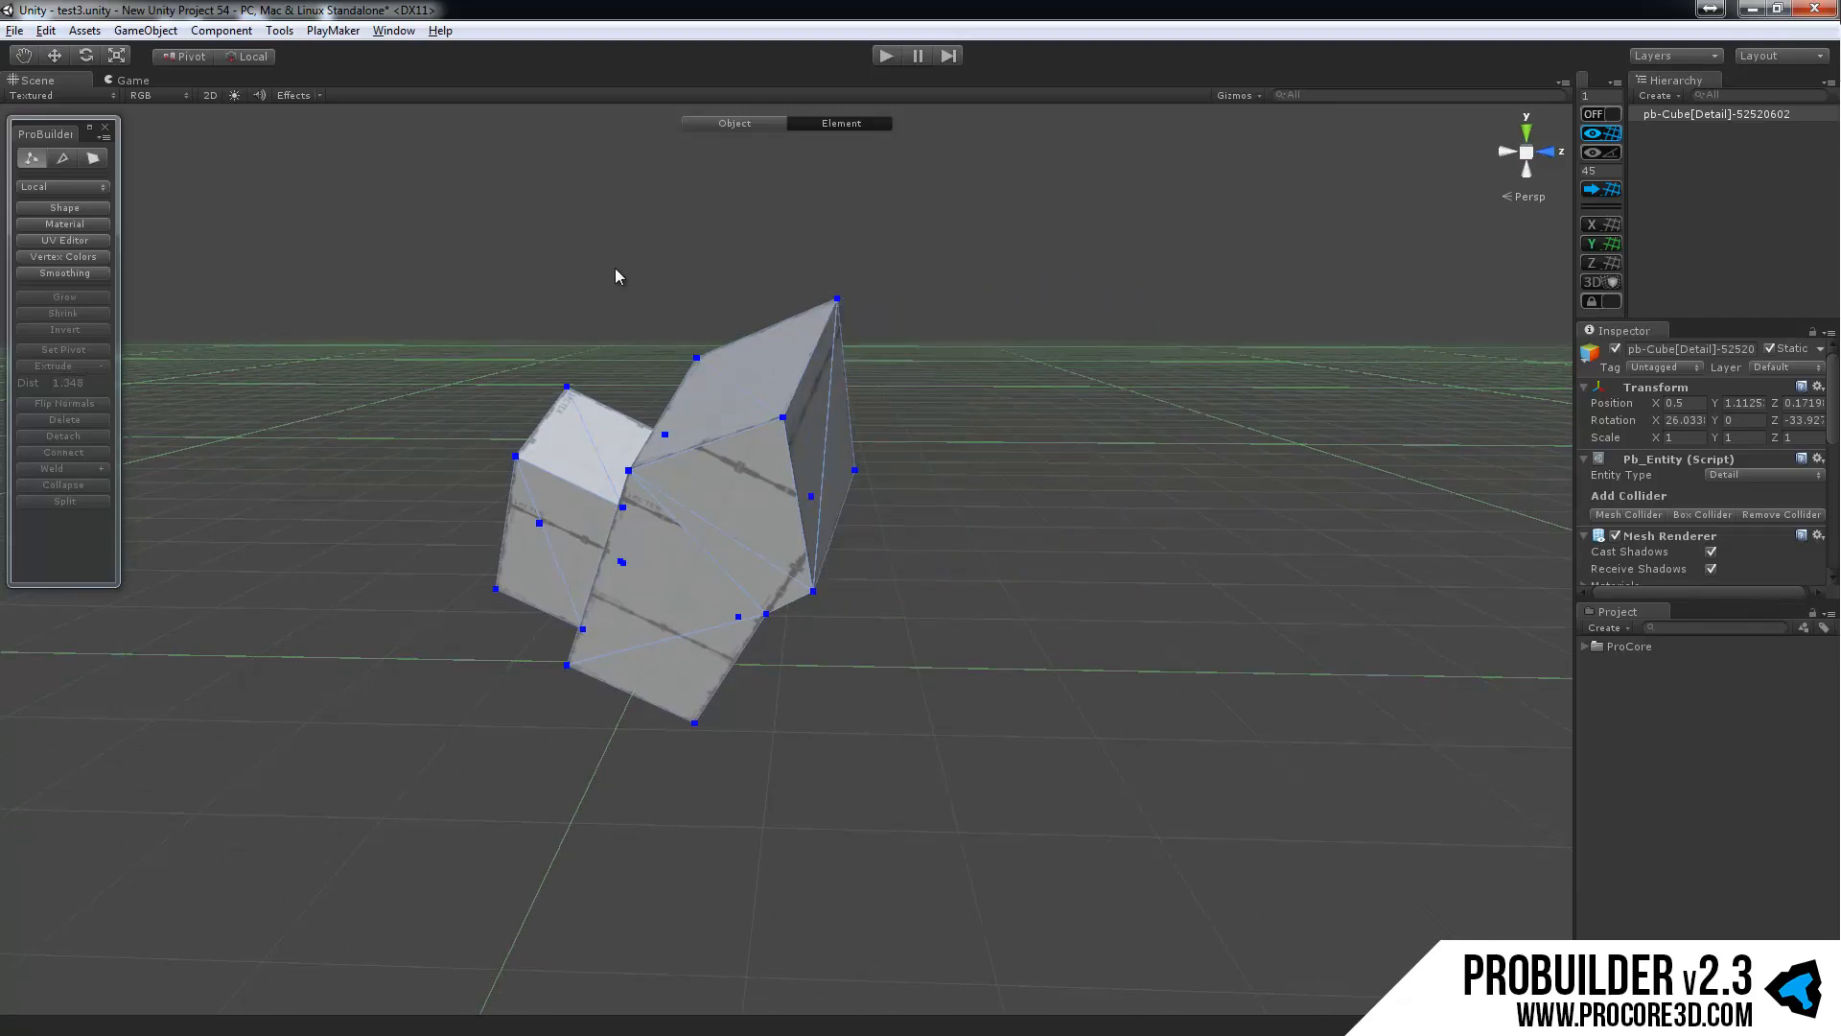
{"action": "key", "text": "ctrl+z"}
{"action": "key", "text": "ctrl+z"}
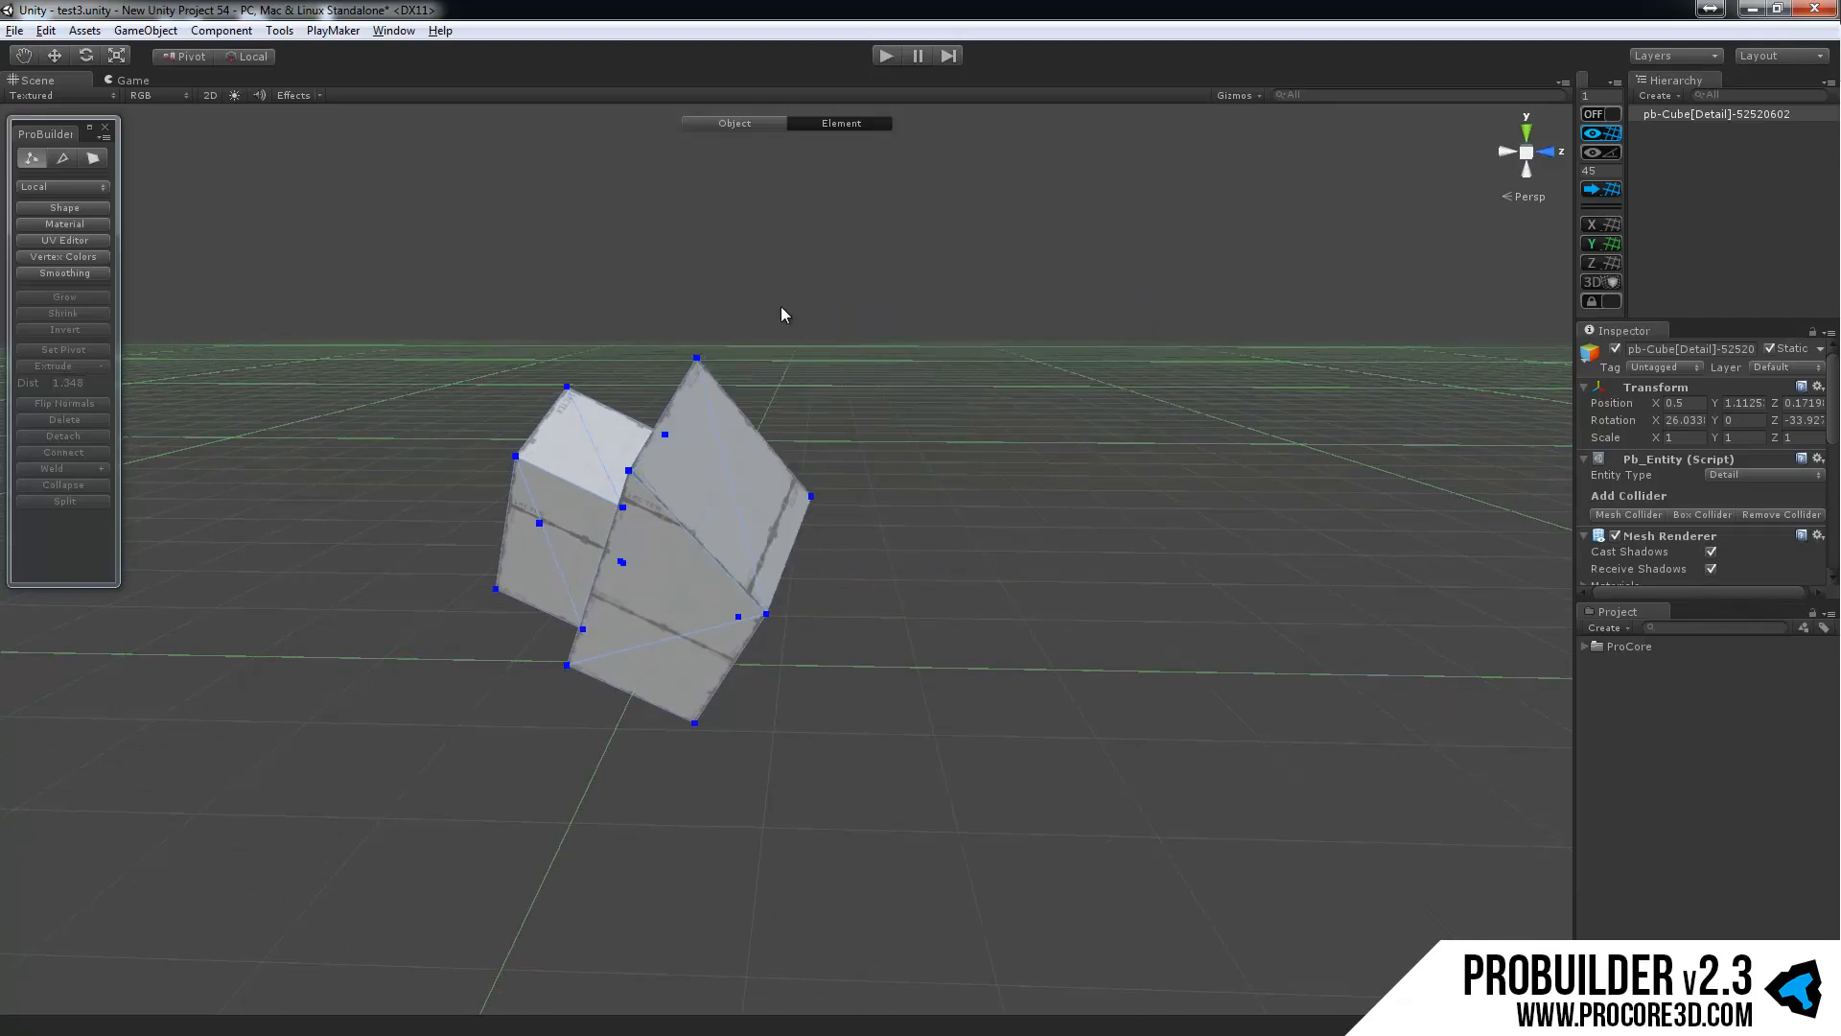
Return to object editing and set the shape's X and Z rotation to 0.
{"action": "key", "text": "Escape"}
{"action": "left_click", "coordinate": [1685, 420]}
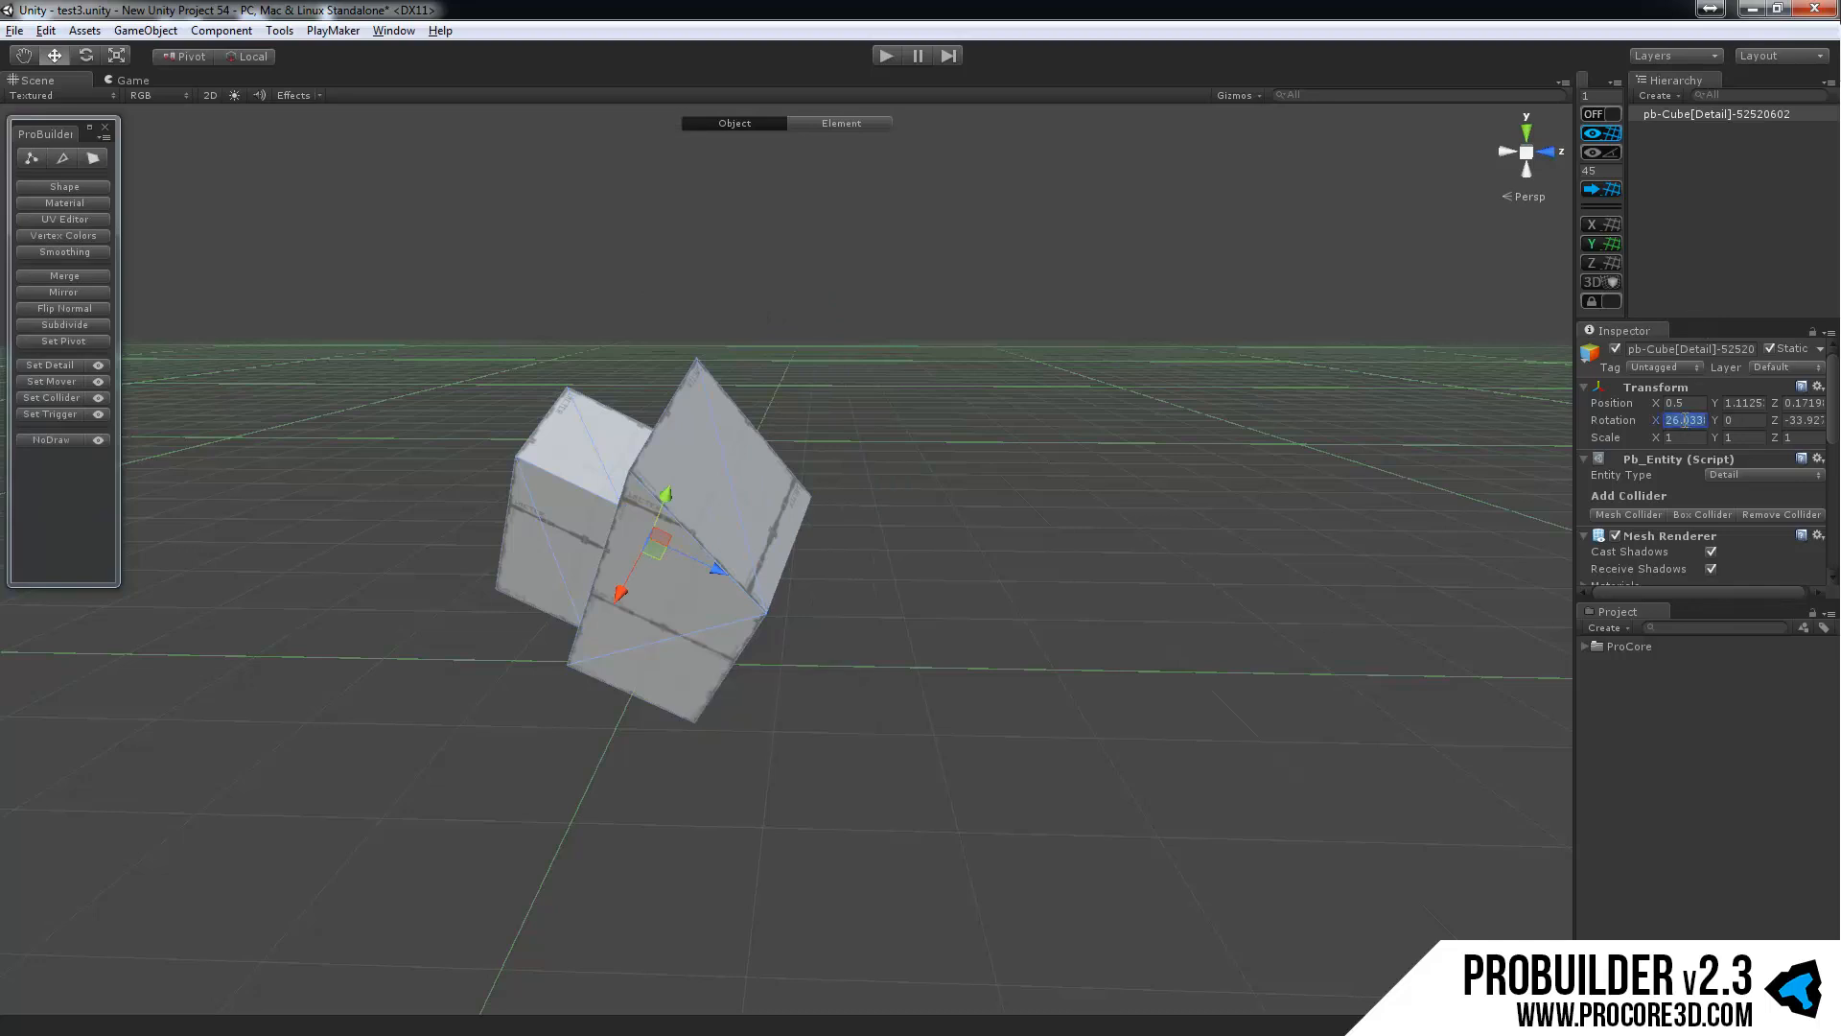
{"action": "type", "text": "0"}
{"action": "key", "text": "Tab"}
{"action": "key", "text": "Tab"}
{"action": "type", "text": "0"}
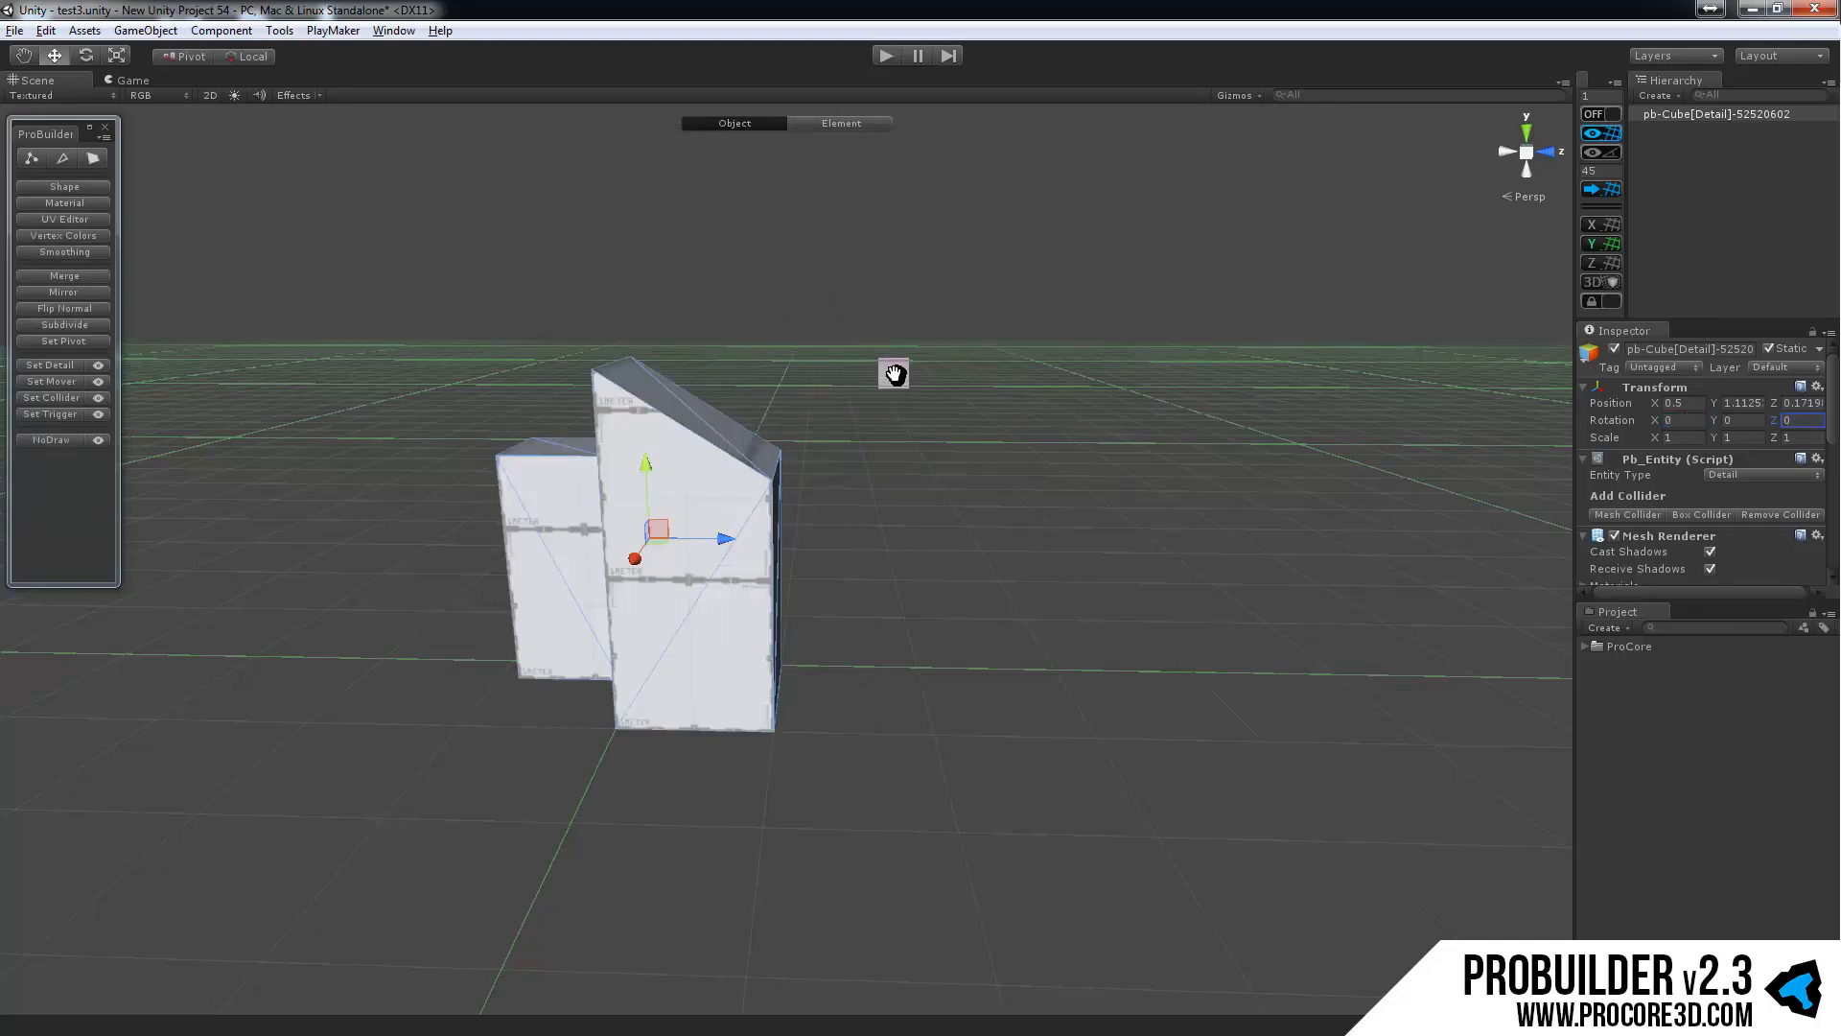
Re-enter element editing and switch repeatedly between the vertex, edge and face modes, finishing in vertex mode.
{"action": "left_click_drag", "start_coordinate": [892, 374], "coordinate": [967, 374], "text": "alt"}
{"action": "left_click", "coordinate": [34, 159]}
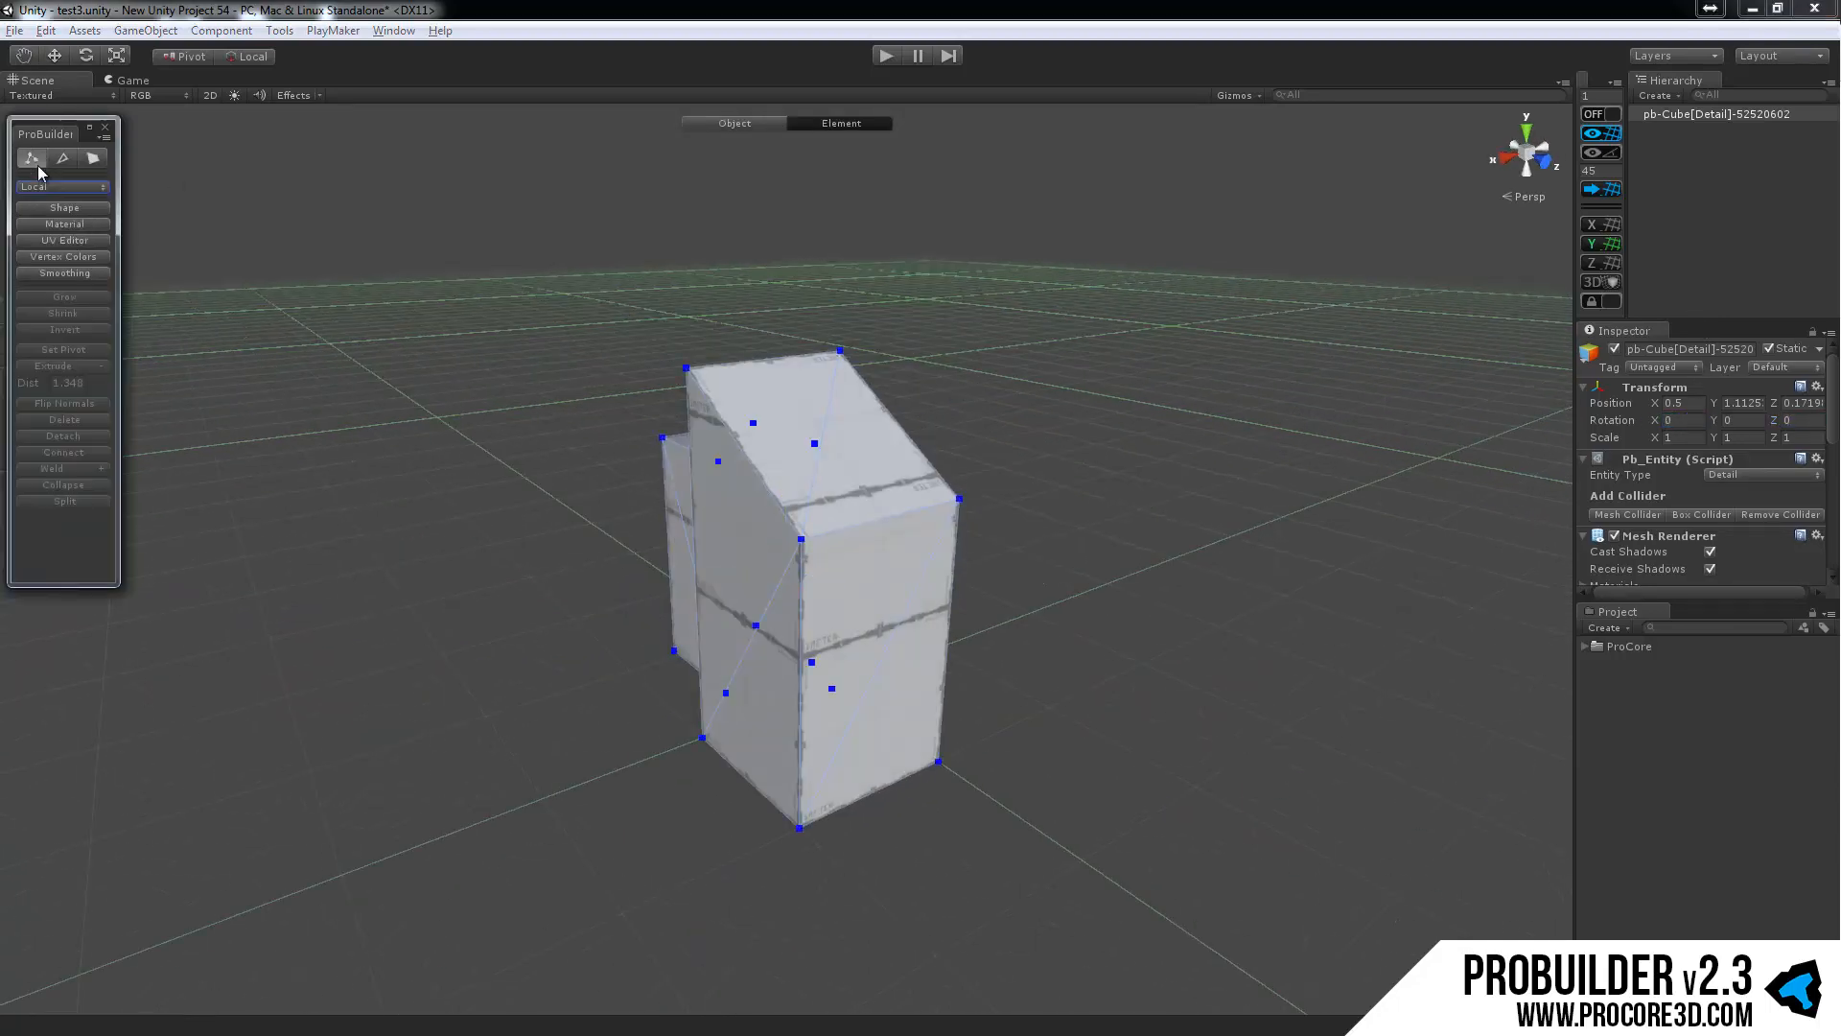
{"action": "left_click", "coordinate": [61, 159]}
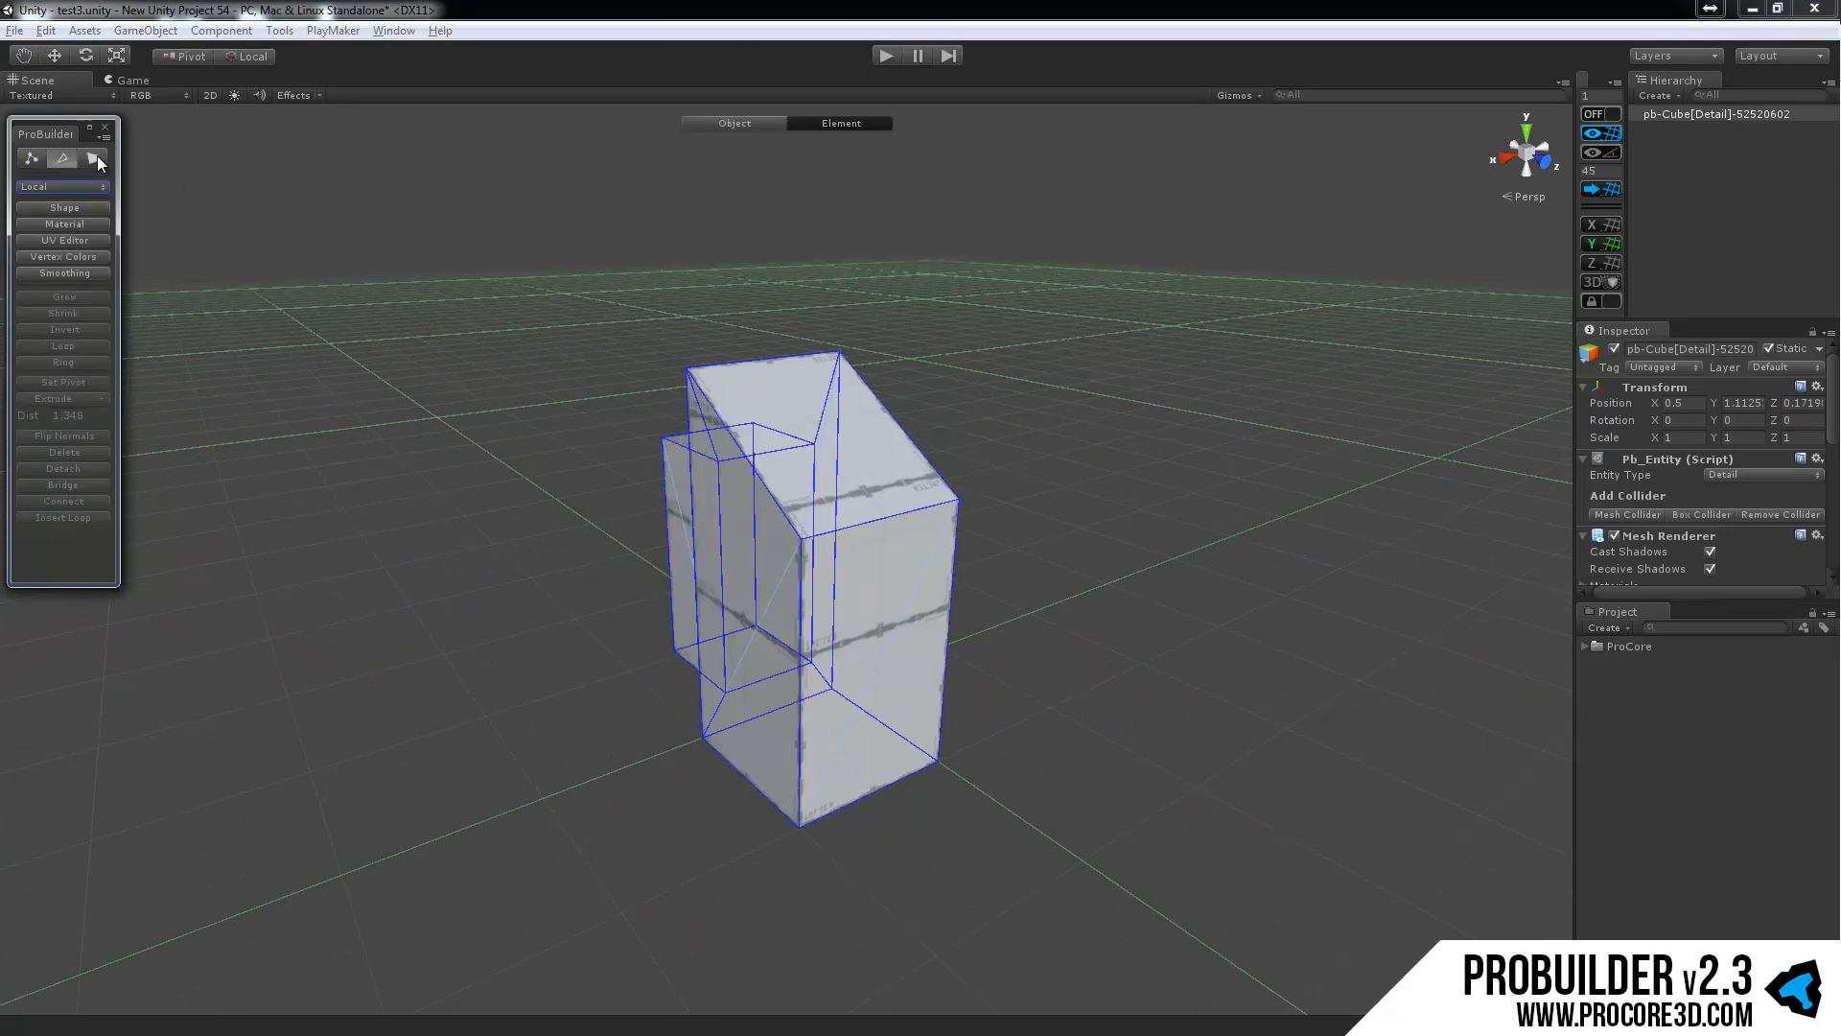
{"action": "left_click", "coordinate": [94, 157]}
{"action": "left_click", "coordinate": [32, 163]}
{"action": "left_click_drag", "start_coordinate": [637, 399], "coordinate": [815, 476], "text": "alt"}
{"action": "scroll", "coordinate": [815, 475], "scroll_direction": "up", "scroll_amount": 4}
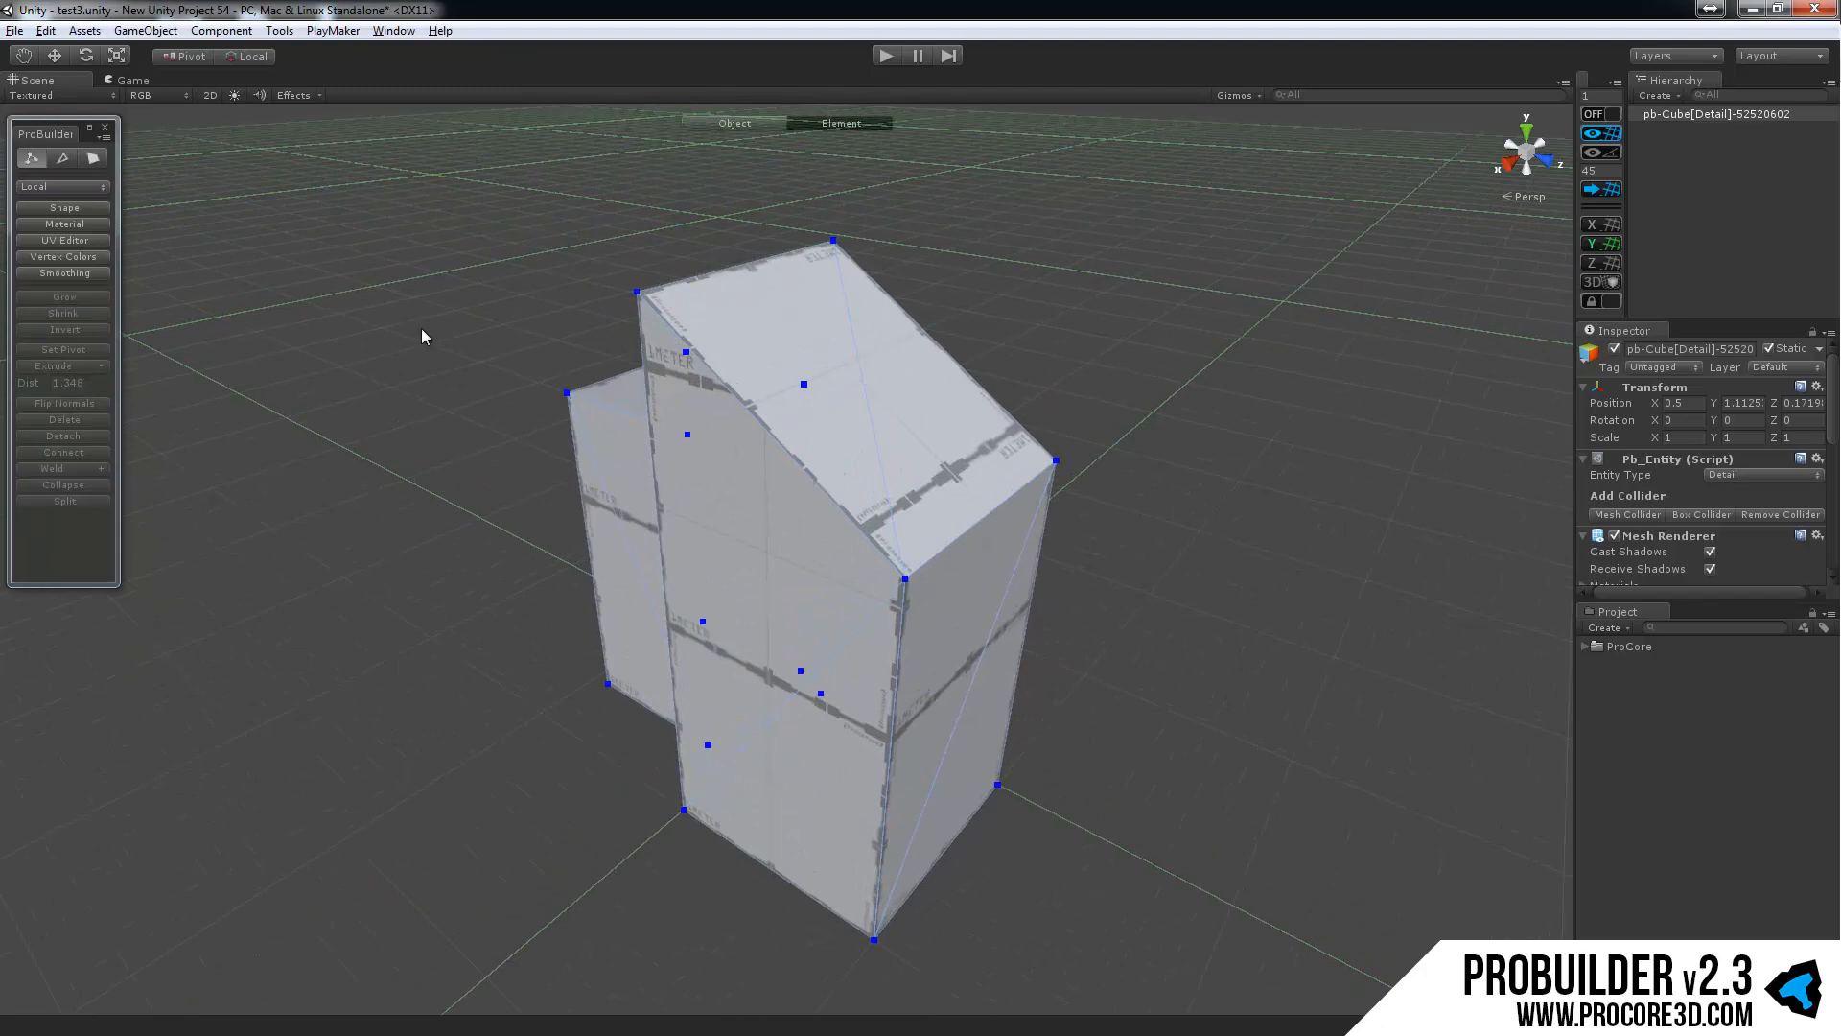
{"action": "left_click", "coordinate": [59, 159]}
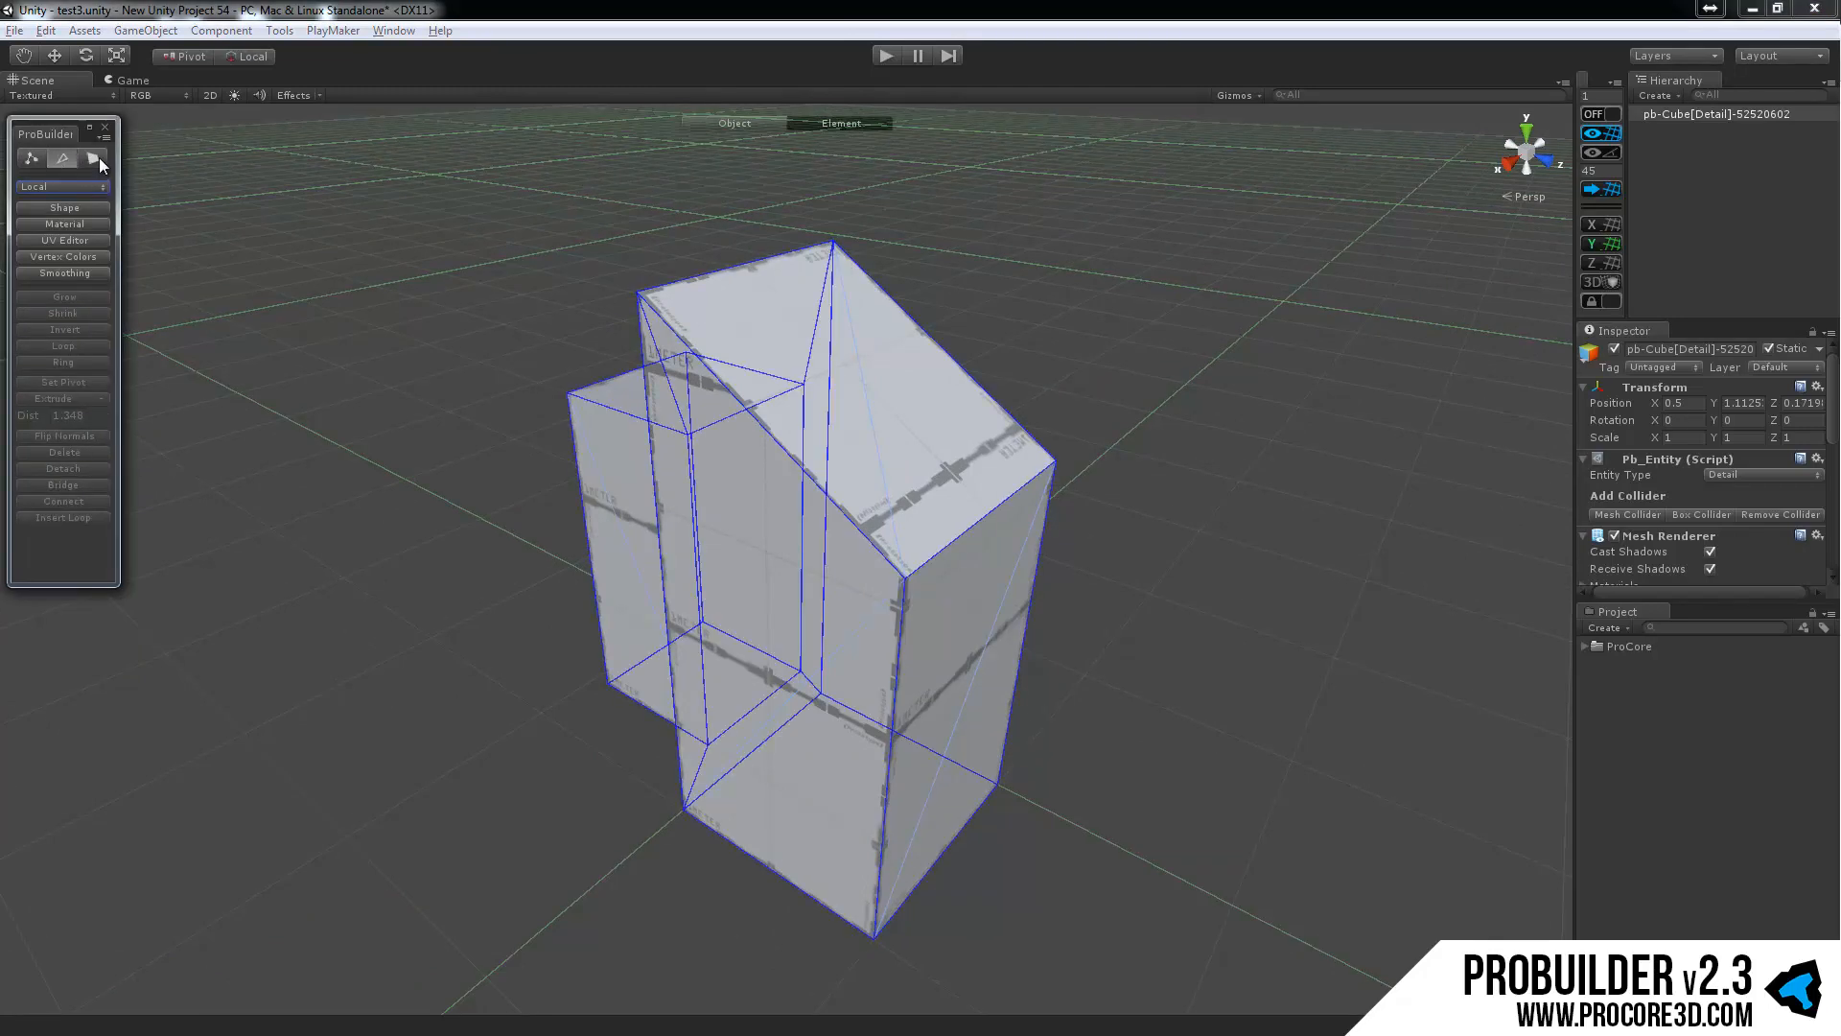
{"action": "left_click", "coordinate": [96, 158]}
{"action": "left_click", "coordinate": [66, 157]}
{"action": "left_click", "coordinate": [32, 157]}
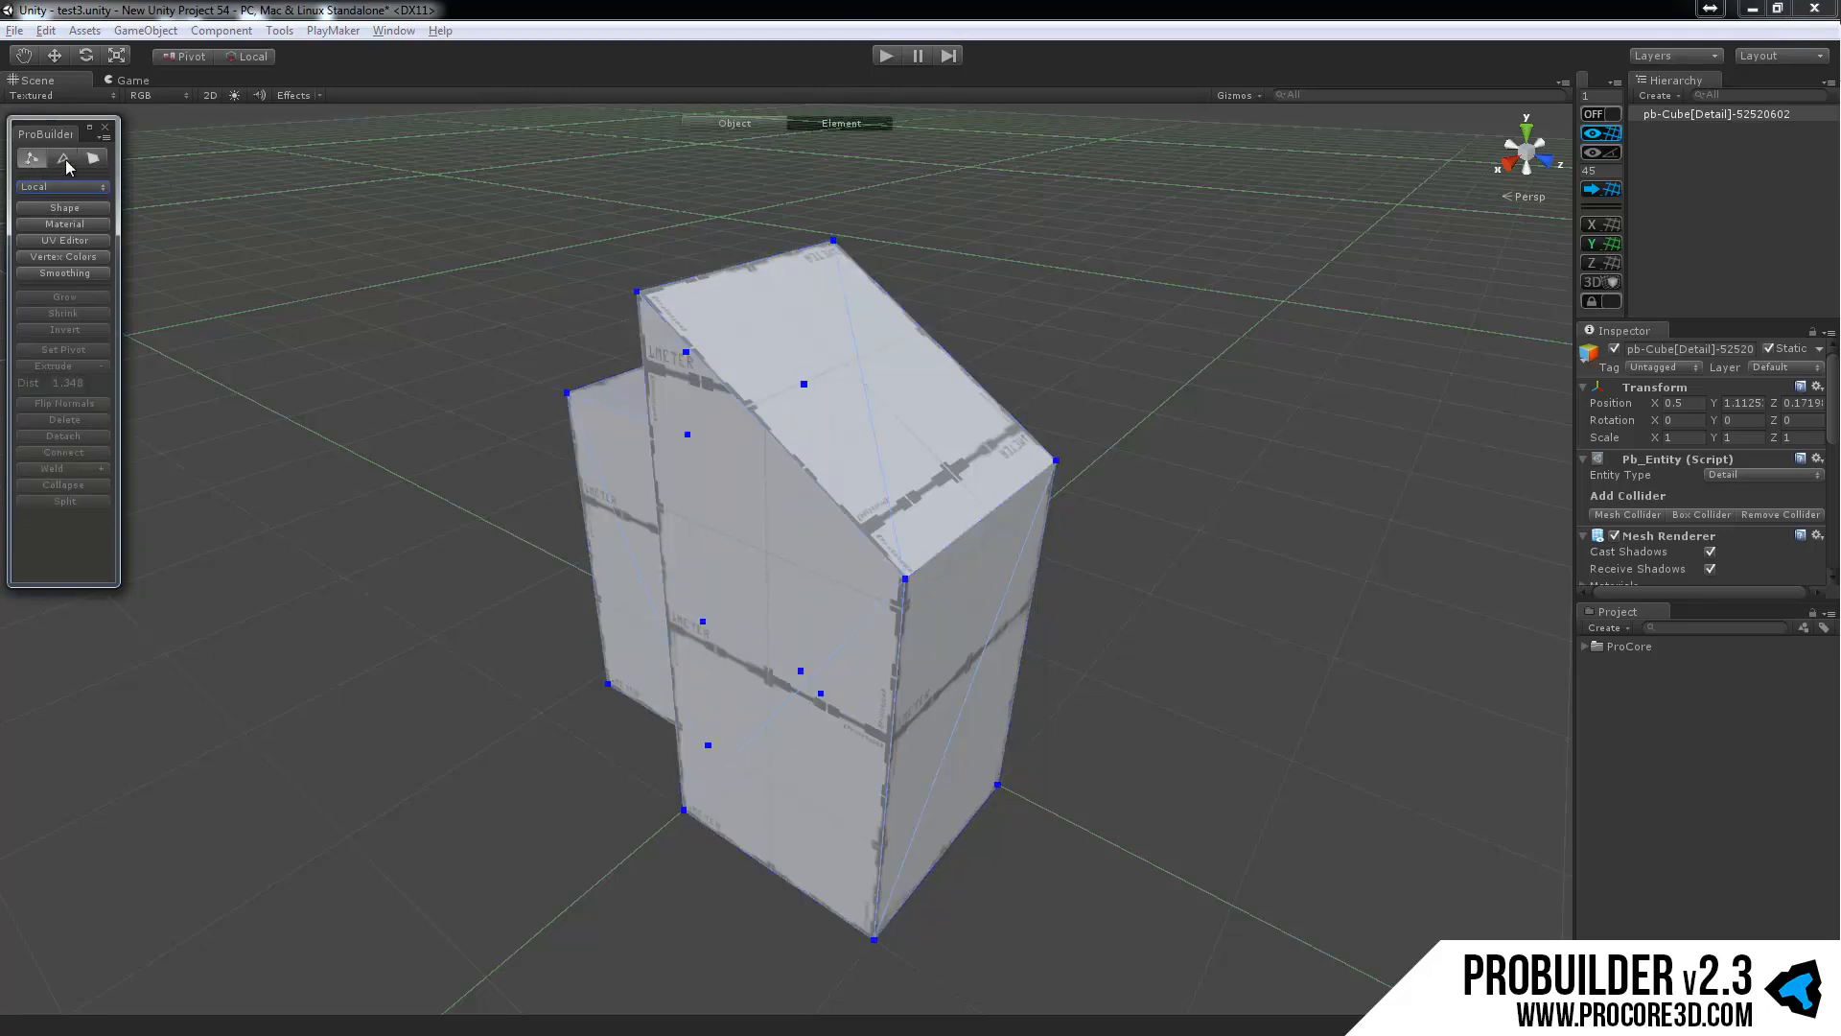
Select vertices along the main block's upper edges, then the shape's upper edges in edge mode and its upper faces in face mode.
{"action": "left_click_drag", "start_coordinate": [876, 411], "coordinate": [966, 388], "text": "alt"}
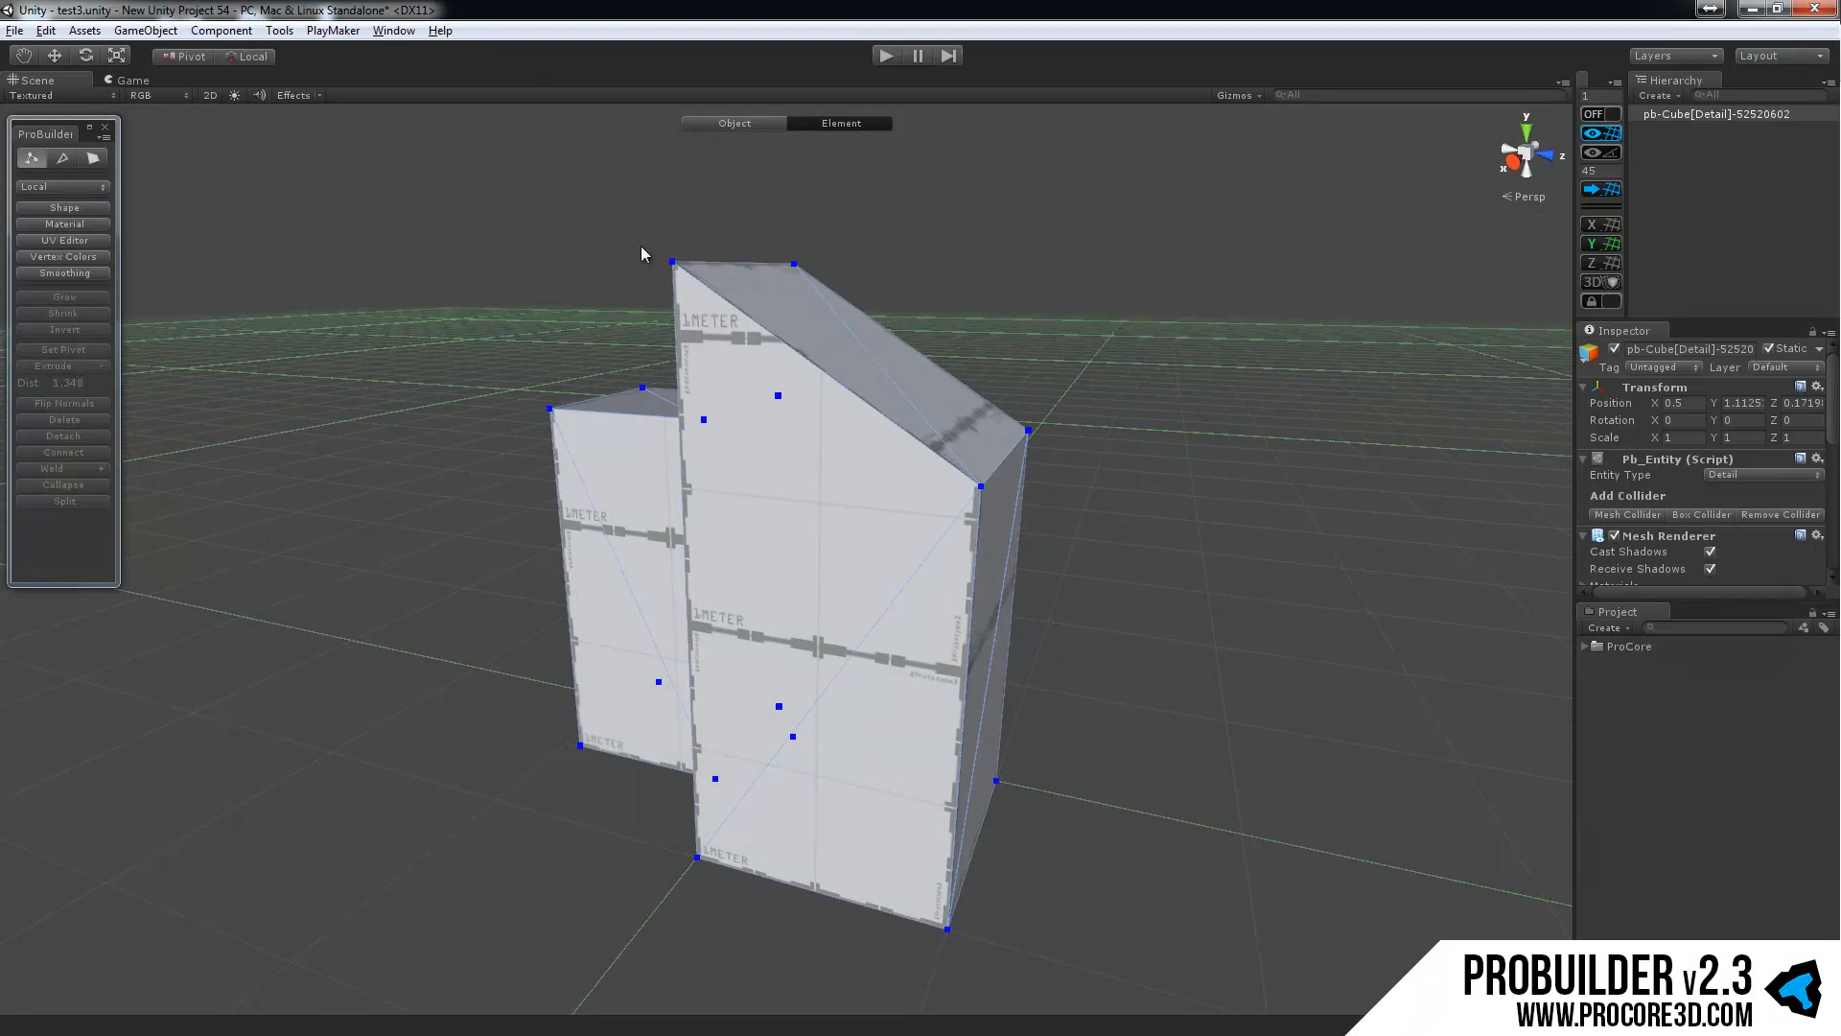
{"action": "left_click_drag", "start_coordinate": [576, 198], "coordinate": [932, 319]}
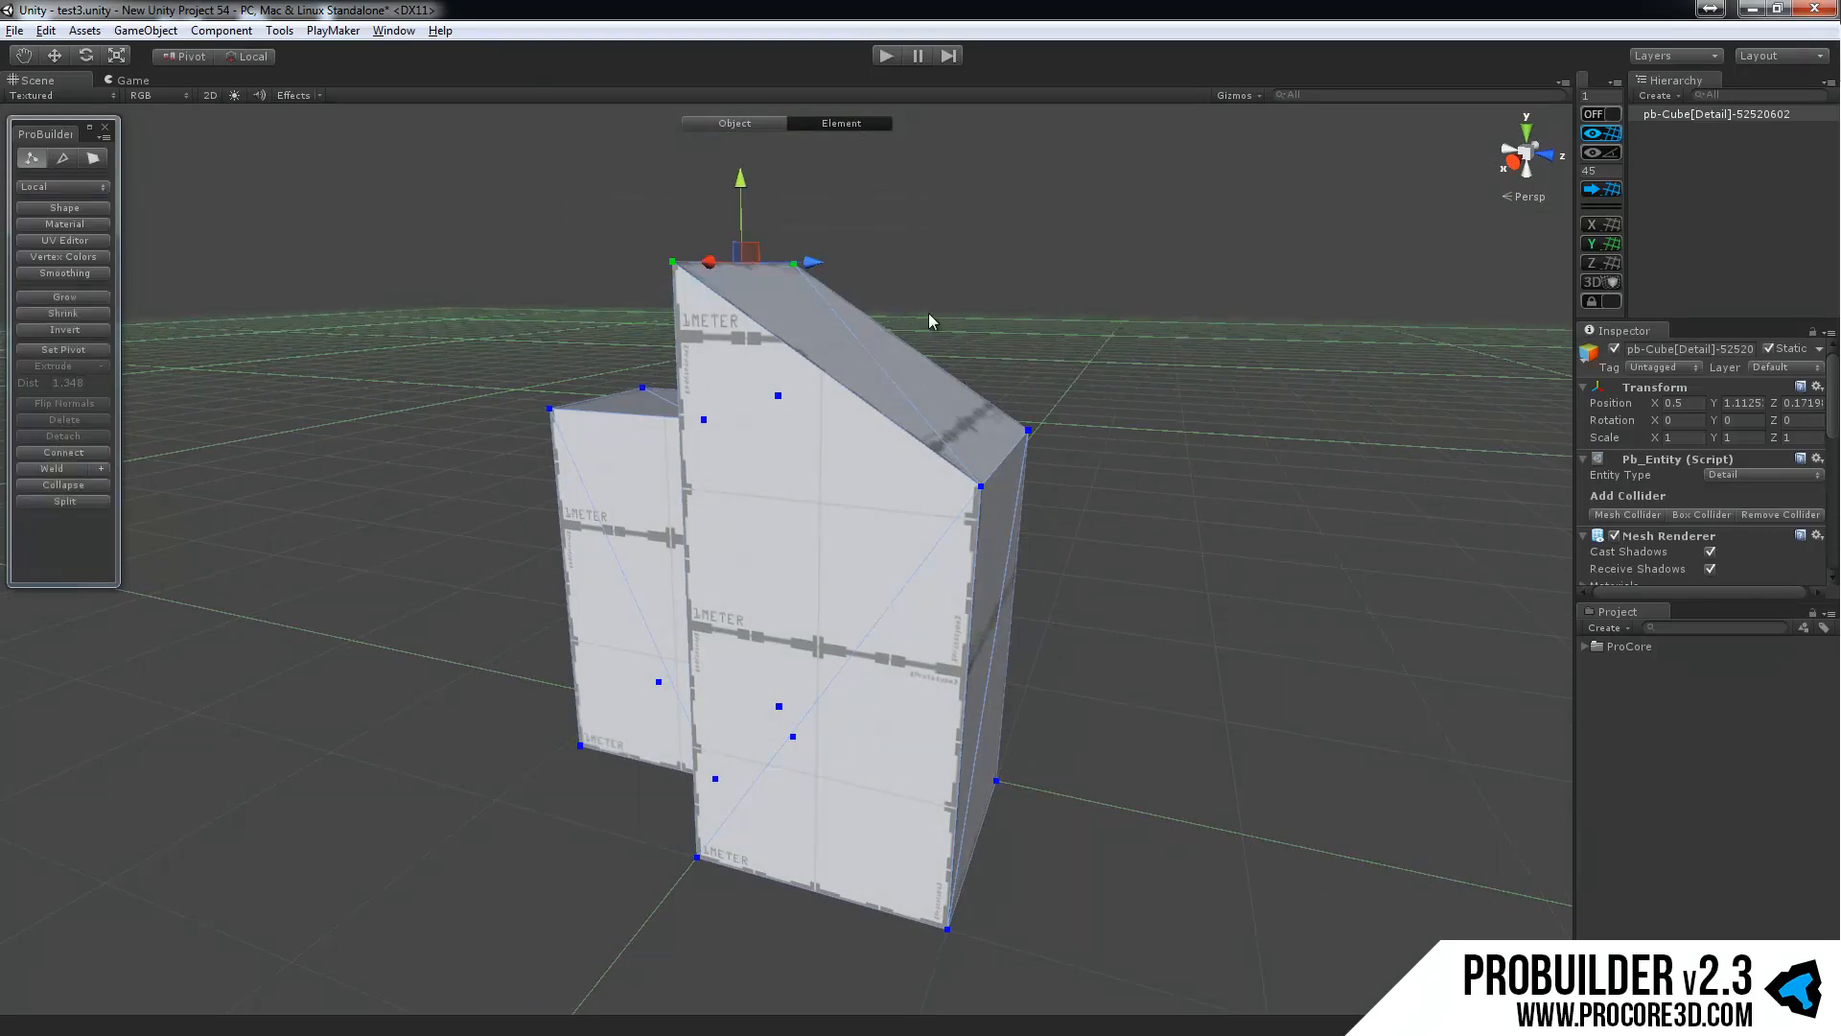
{"action": "left_click", "coordinate": [936, 561]}
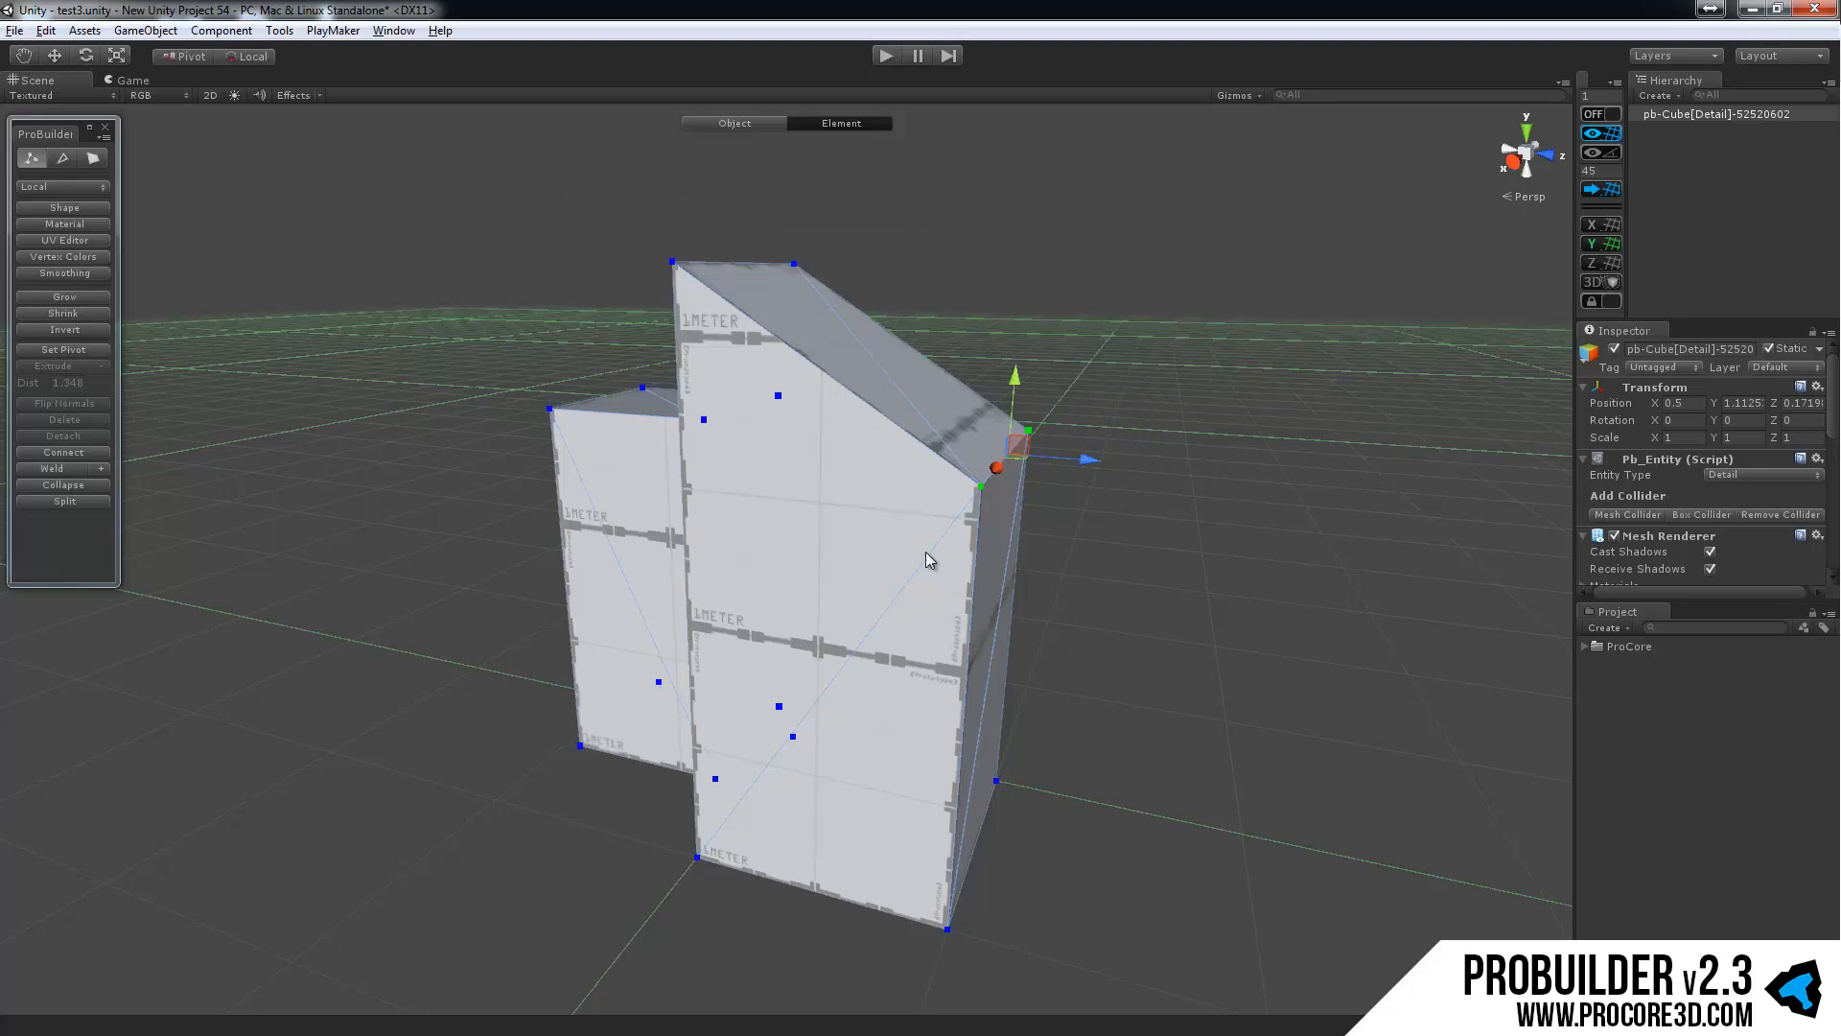
{"action": "key", "text": "h"}
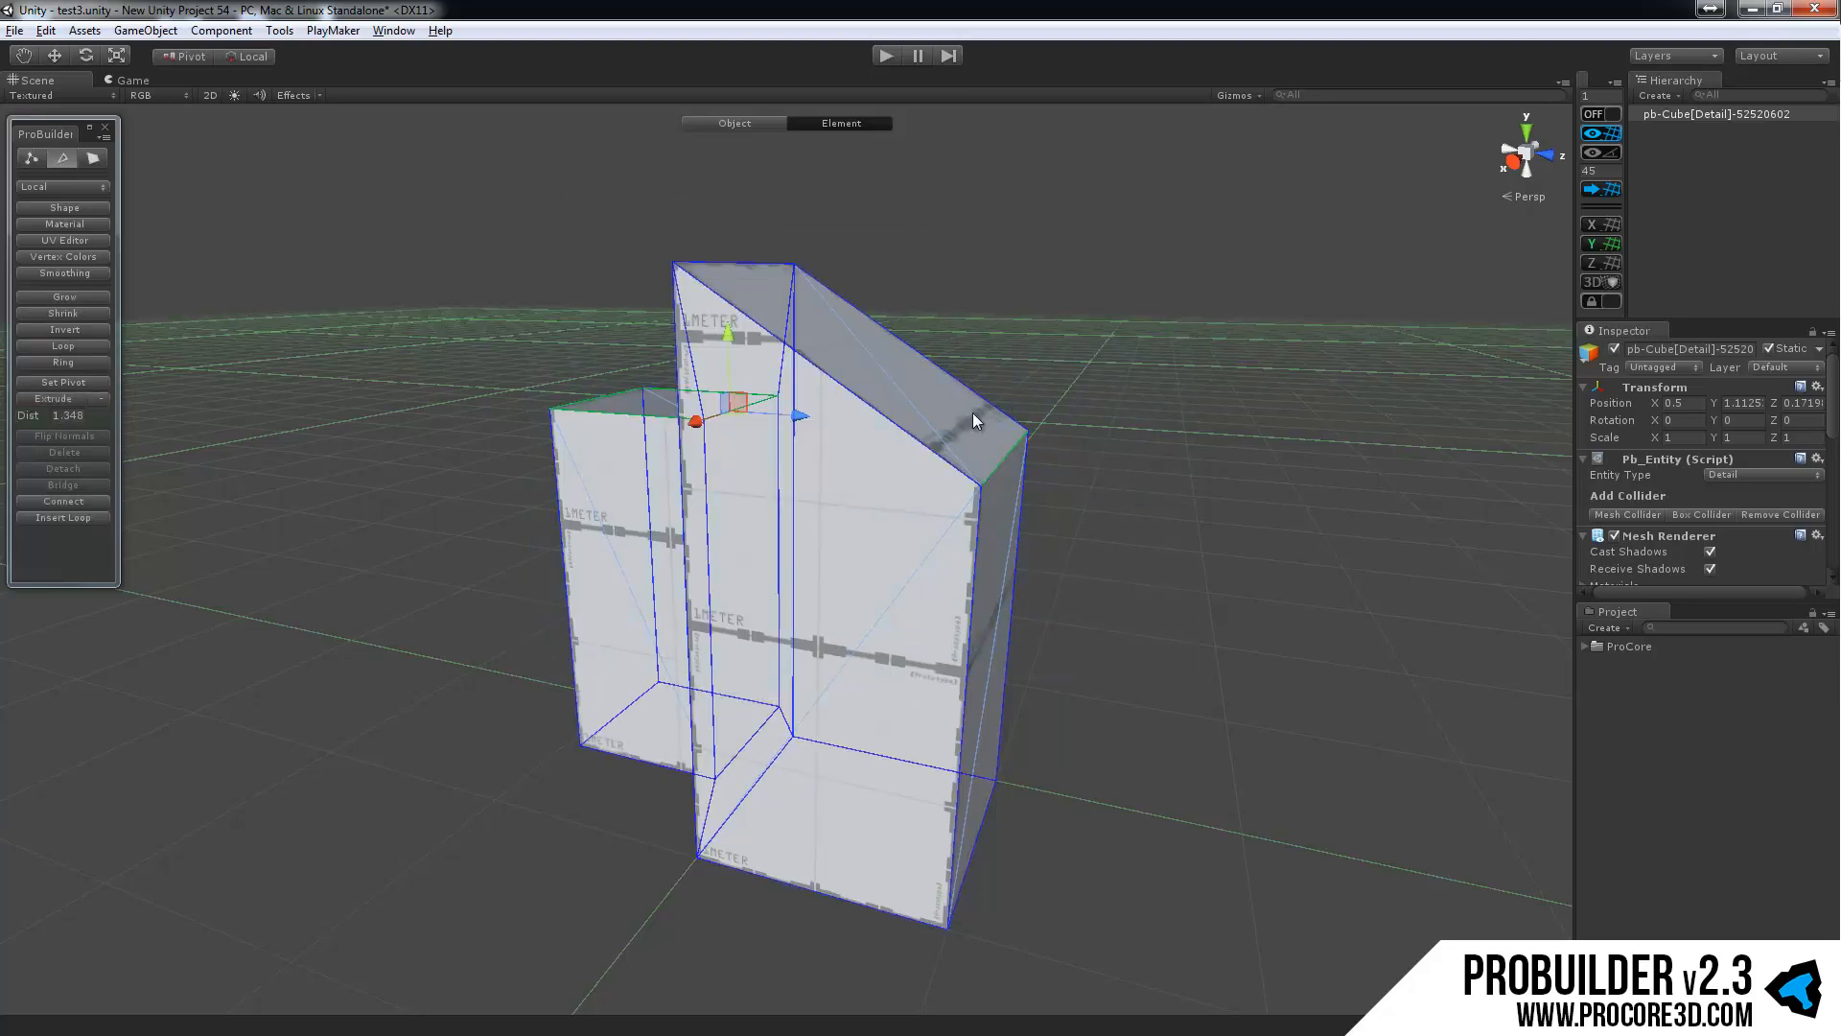
{"action": "key", "text": "h"}
{"action": "left_click_drag", "start_coordinate": [335, 648], "coordinate": [339, 654]}
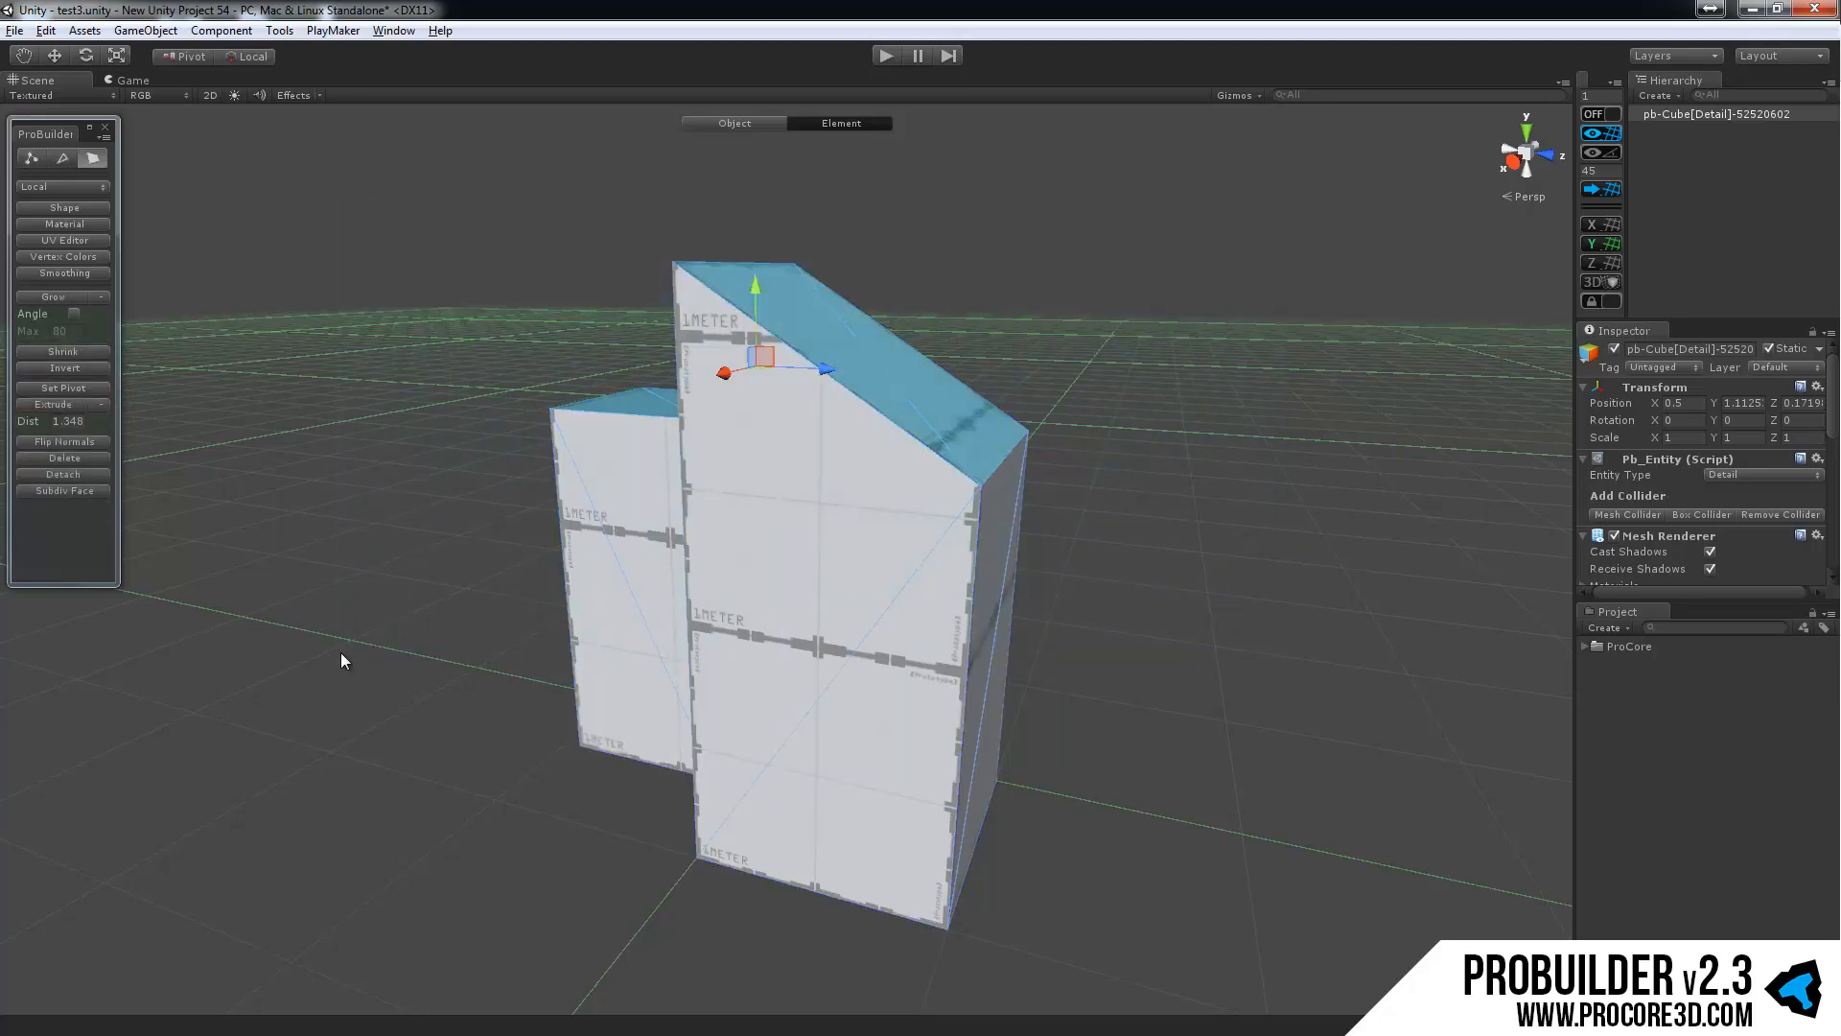
Select the main block's side and sloped faces individually, then add the end and side faces to the selection and remove the side face again.
{"action": "left_click", "coordinate": [890, 371]}
{"action": "left_click", "coordinate": [806, 472]}
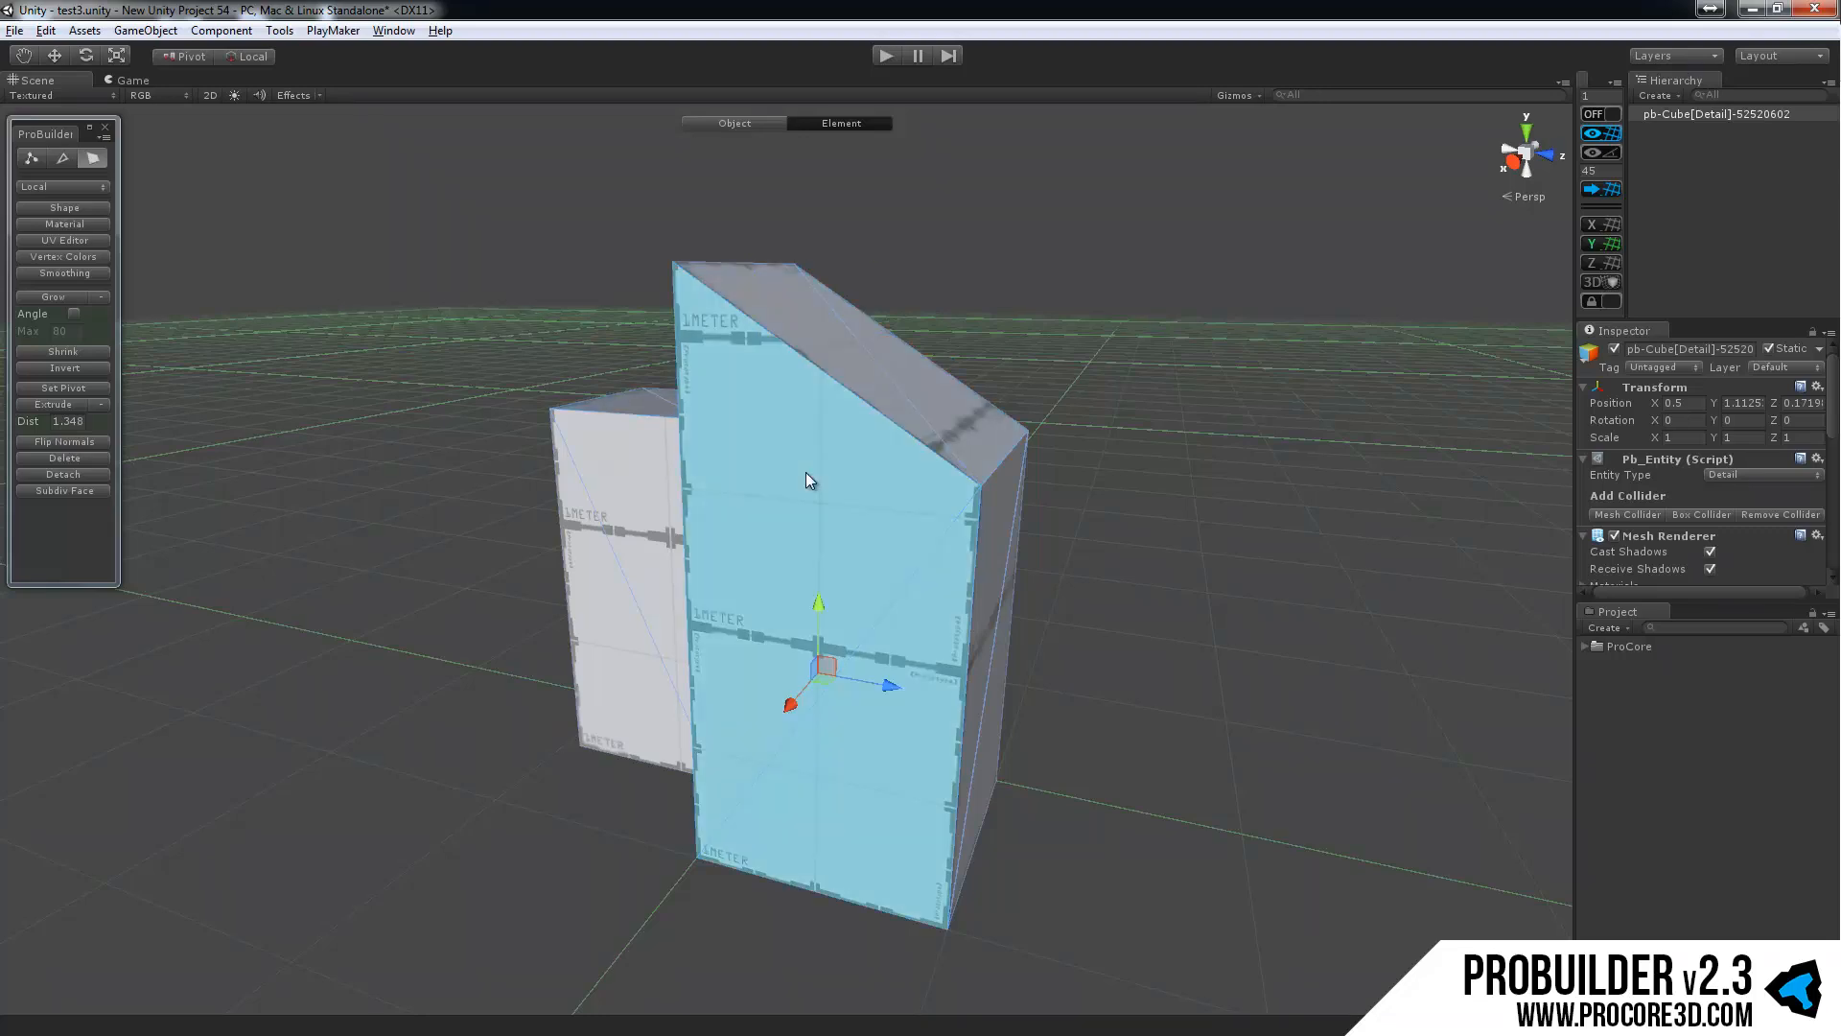
{"action": "left_click", "coordinate": [910, 406]}
{"action": "left_click_drag", "start_coordinate": [1070, 488], "coordinate": [978, 448], "text": "alt"}
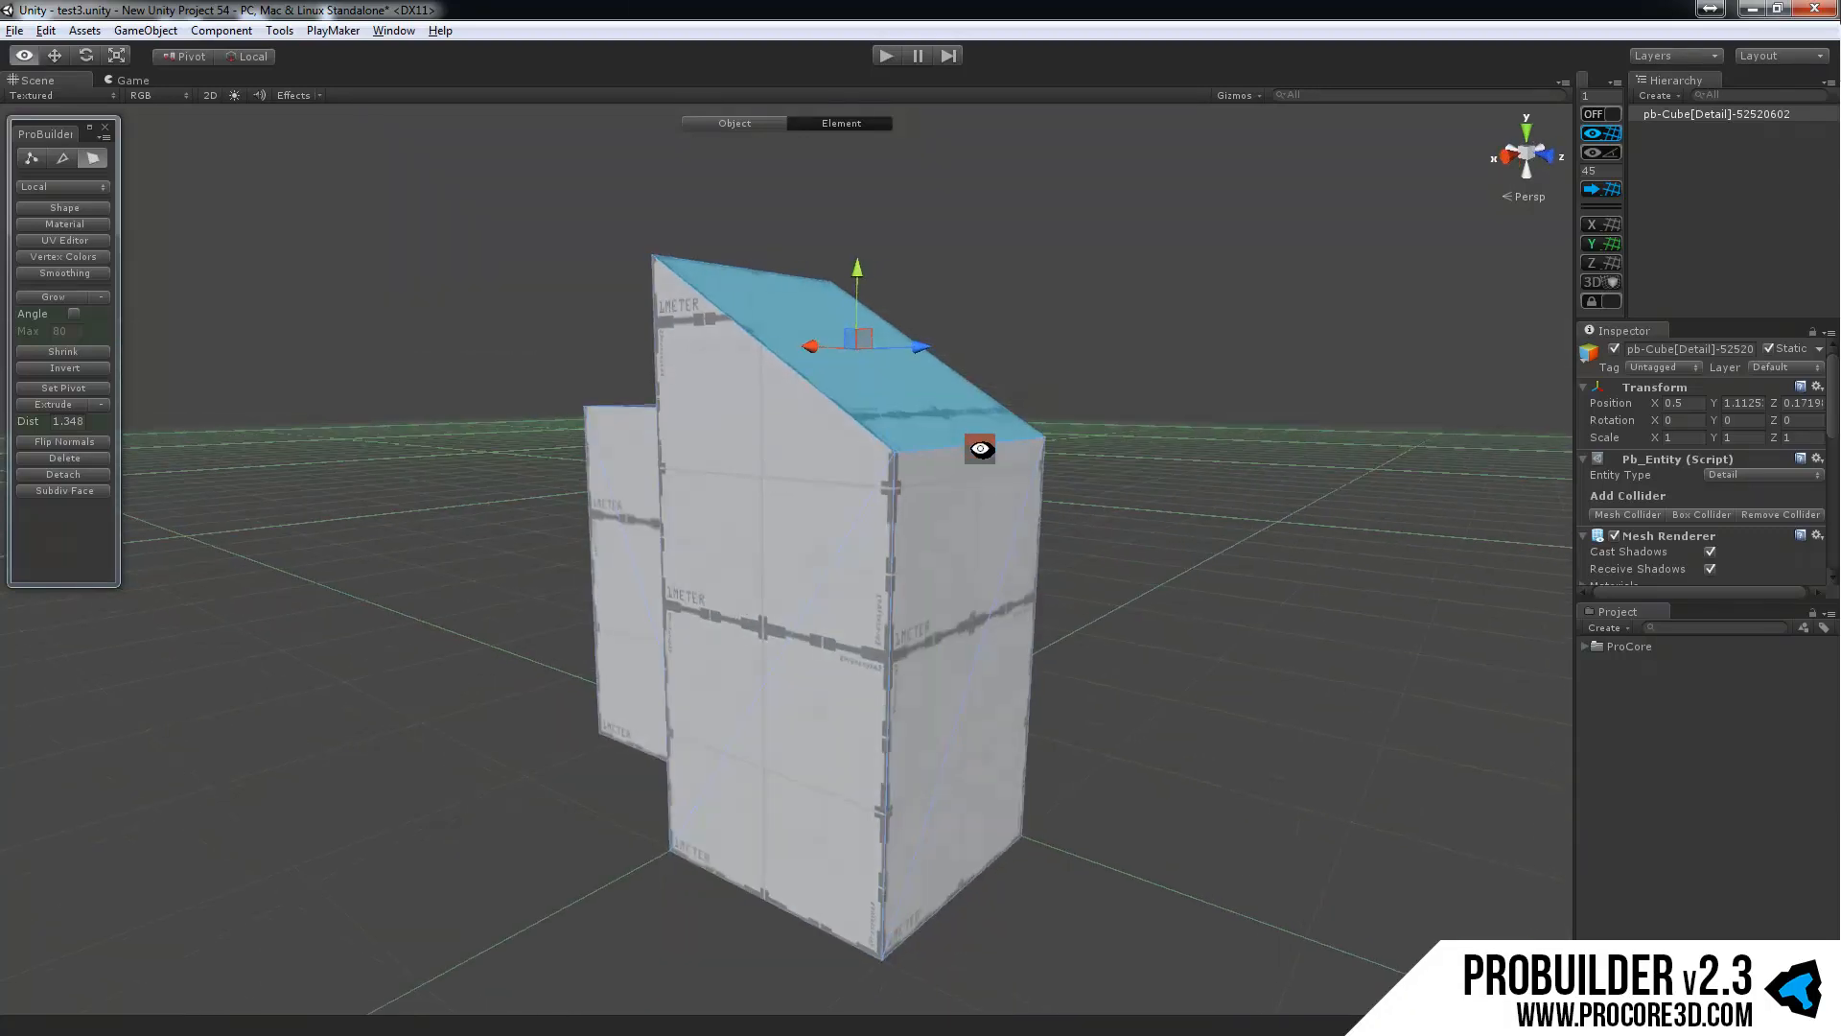
{"action": "left_click", "coordinate": [942, 525], "text": "shift"}
{"action": "left_click", "coordinate": [742, 509], "text": "shift"}
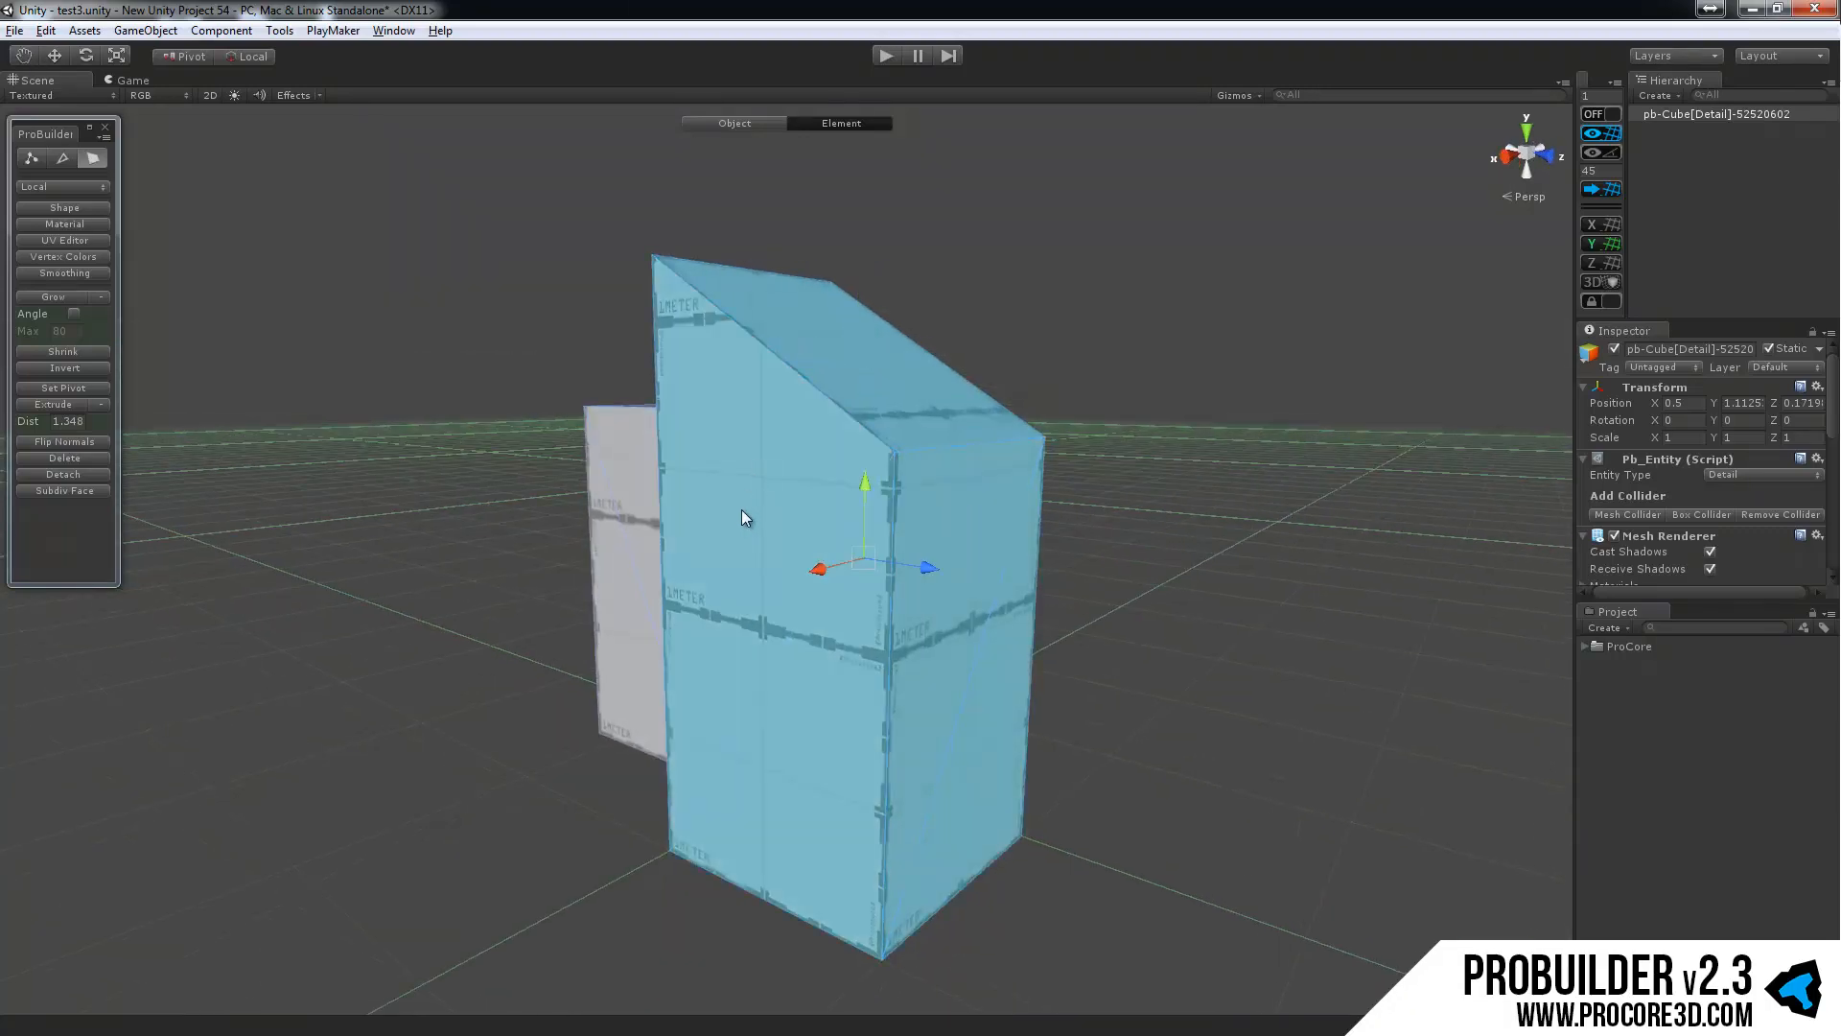
{"action": "left_click", "coordinate": [736, 434], "text": "shift"}
{"action": "scroll", "coordinate": [1007, 575], "scroll_direction": "down", "scroll_amount": 4}
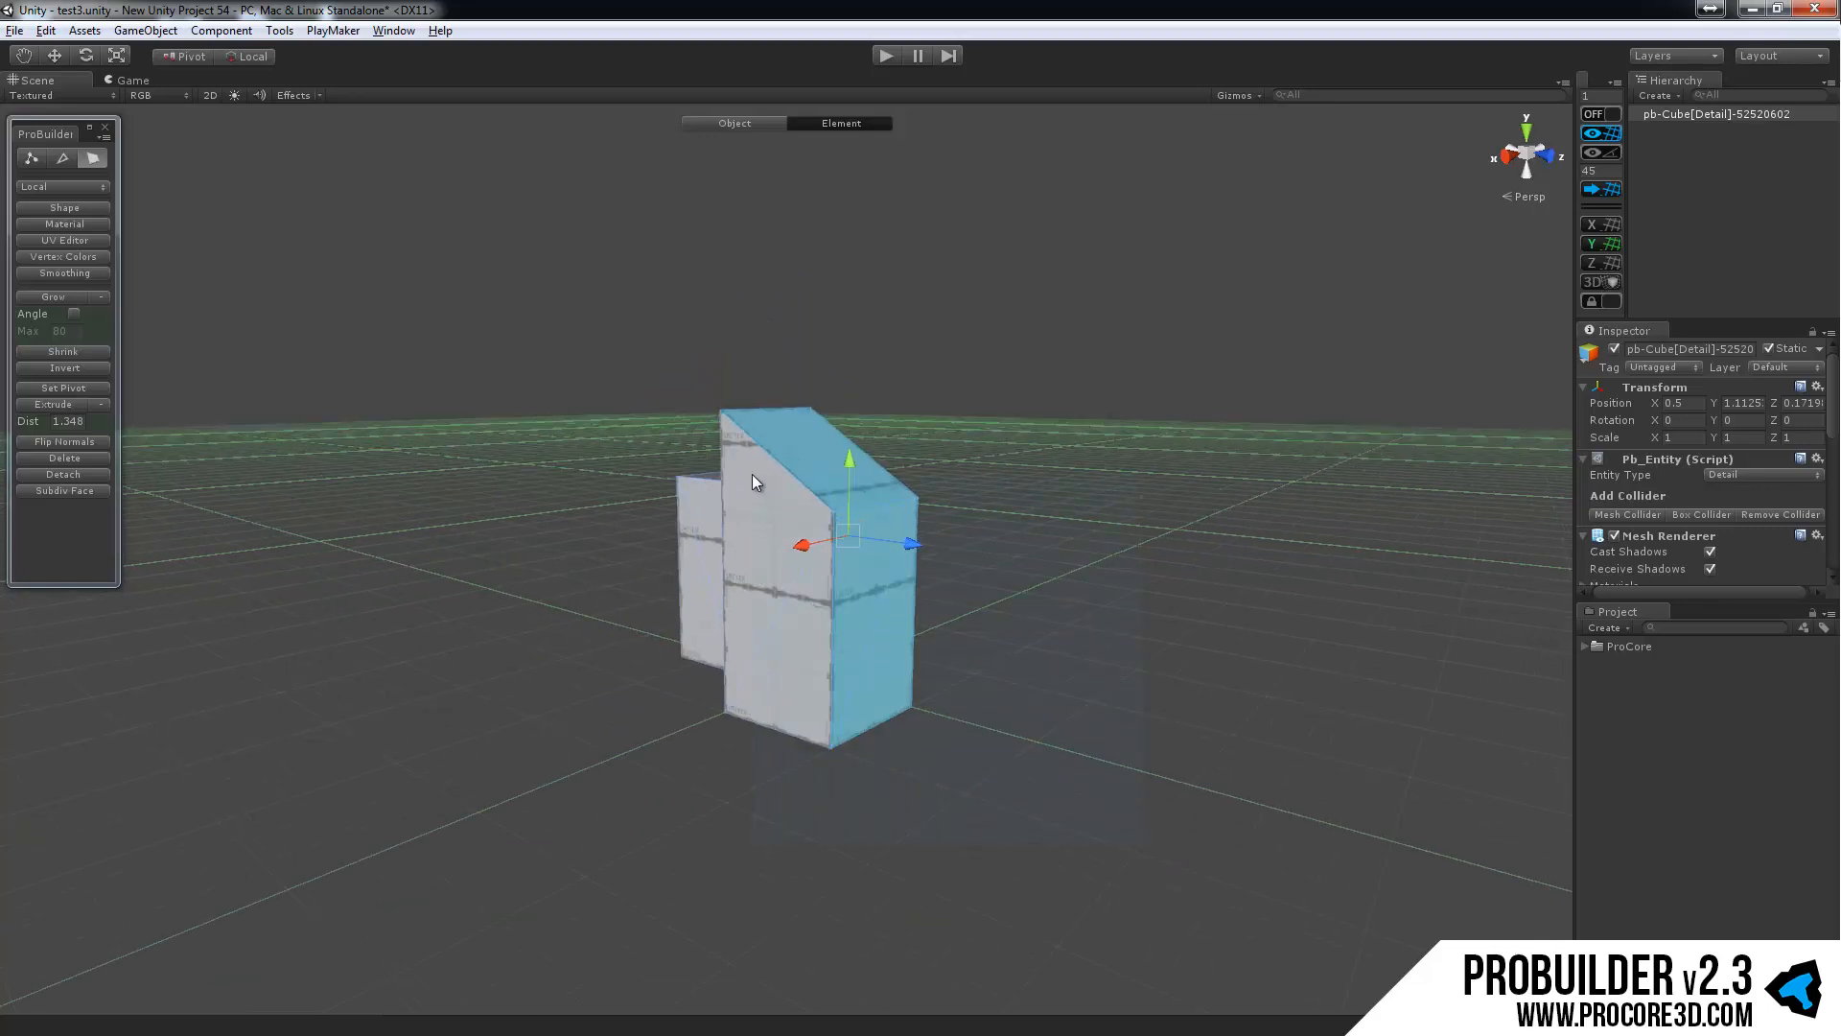
Select the main block's sloped face together with the faces of the small side block.
{"action": "left_click", "coordinate": [767, 435]}
{"action": "left_click", "coordinate": [701, 575], "text": "shift"}
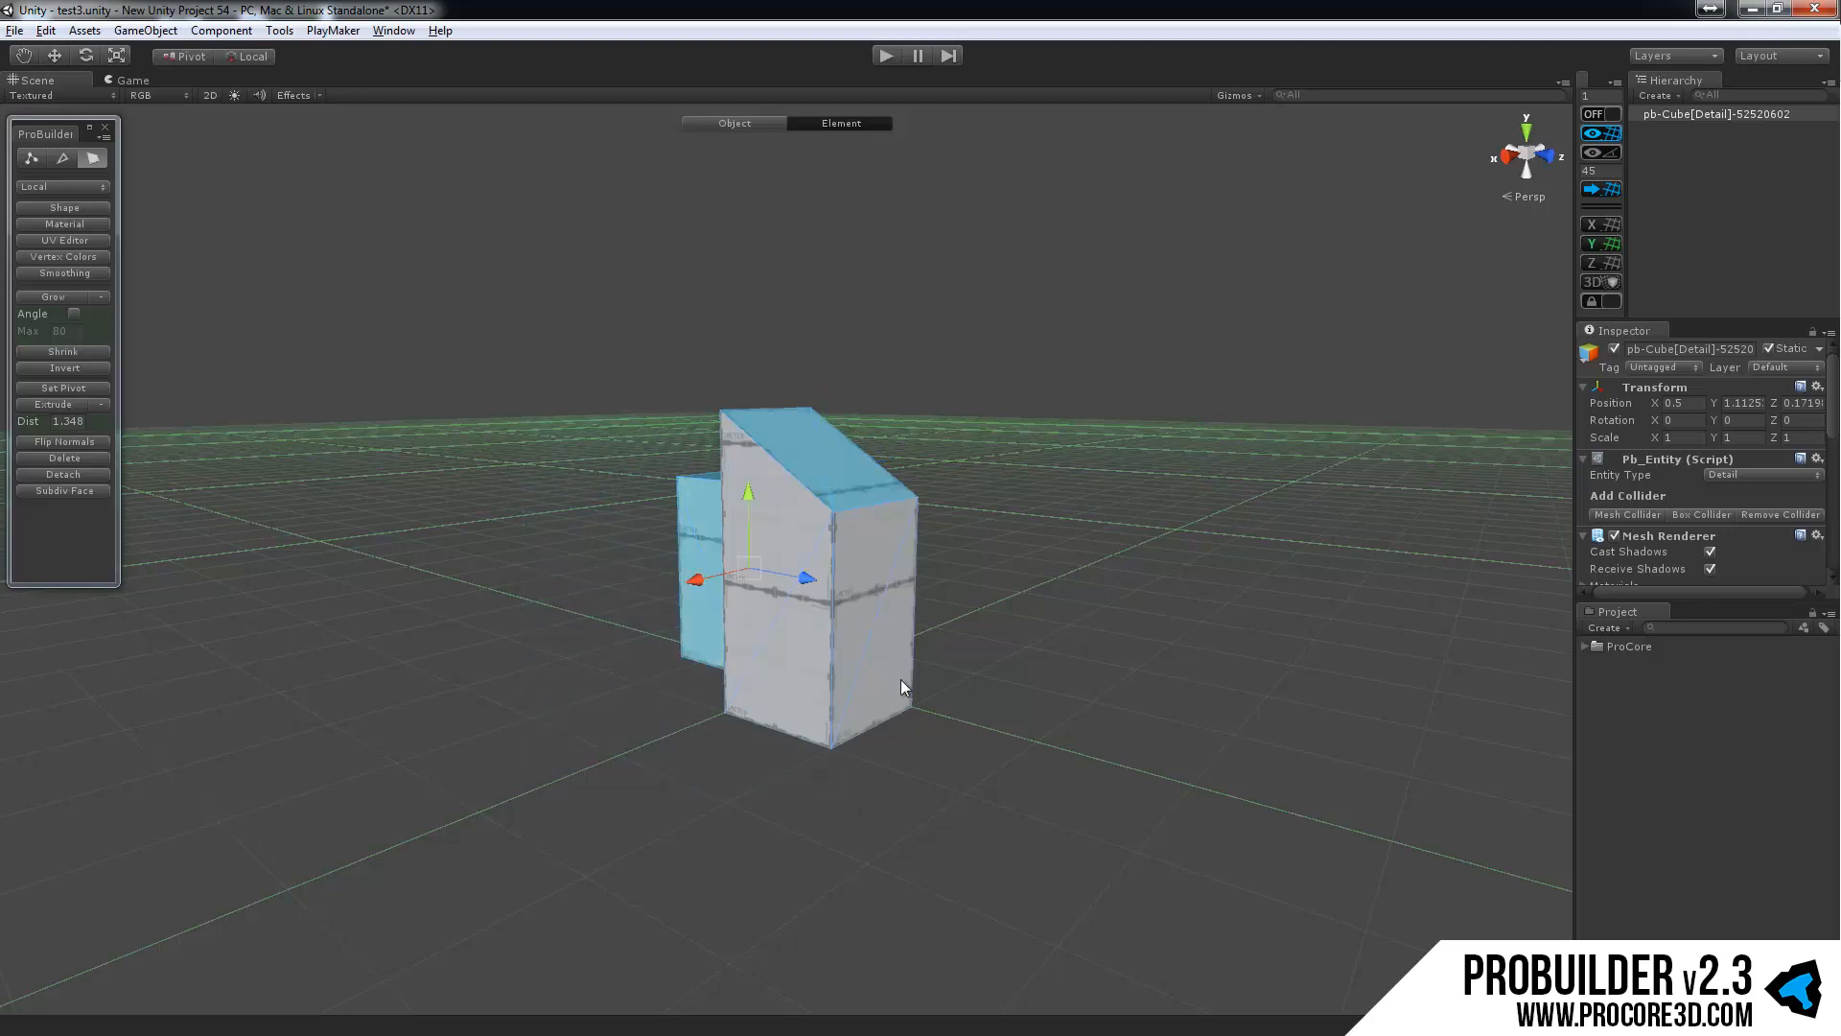
{"action": "left_click_drag", "start_coordinate": [901, 679], "coordinate": [1194, 531], "text": "alt"}
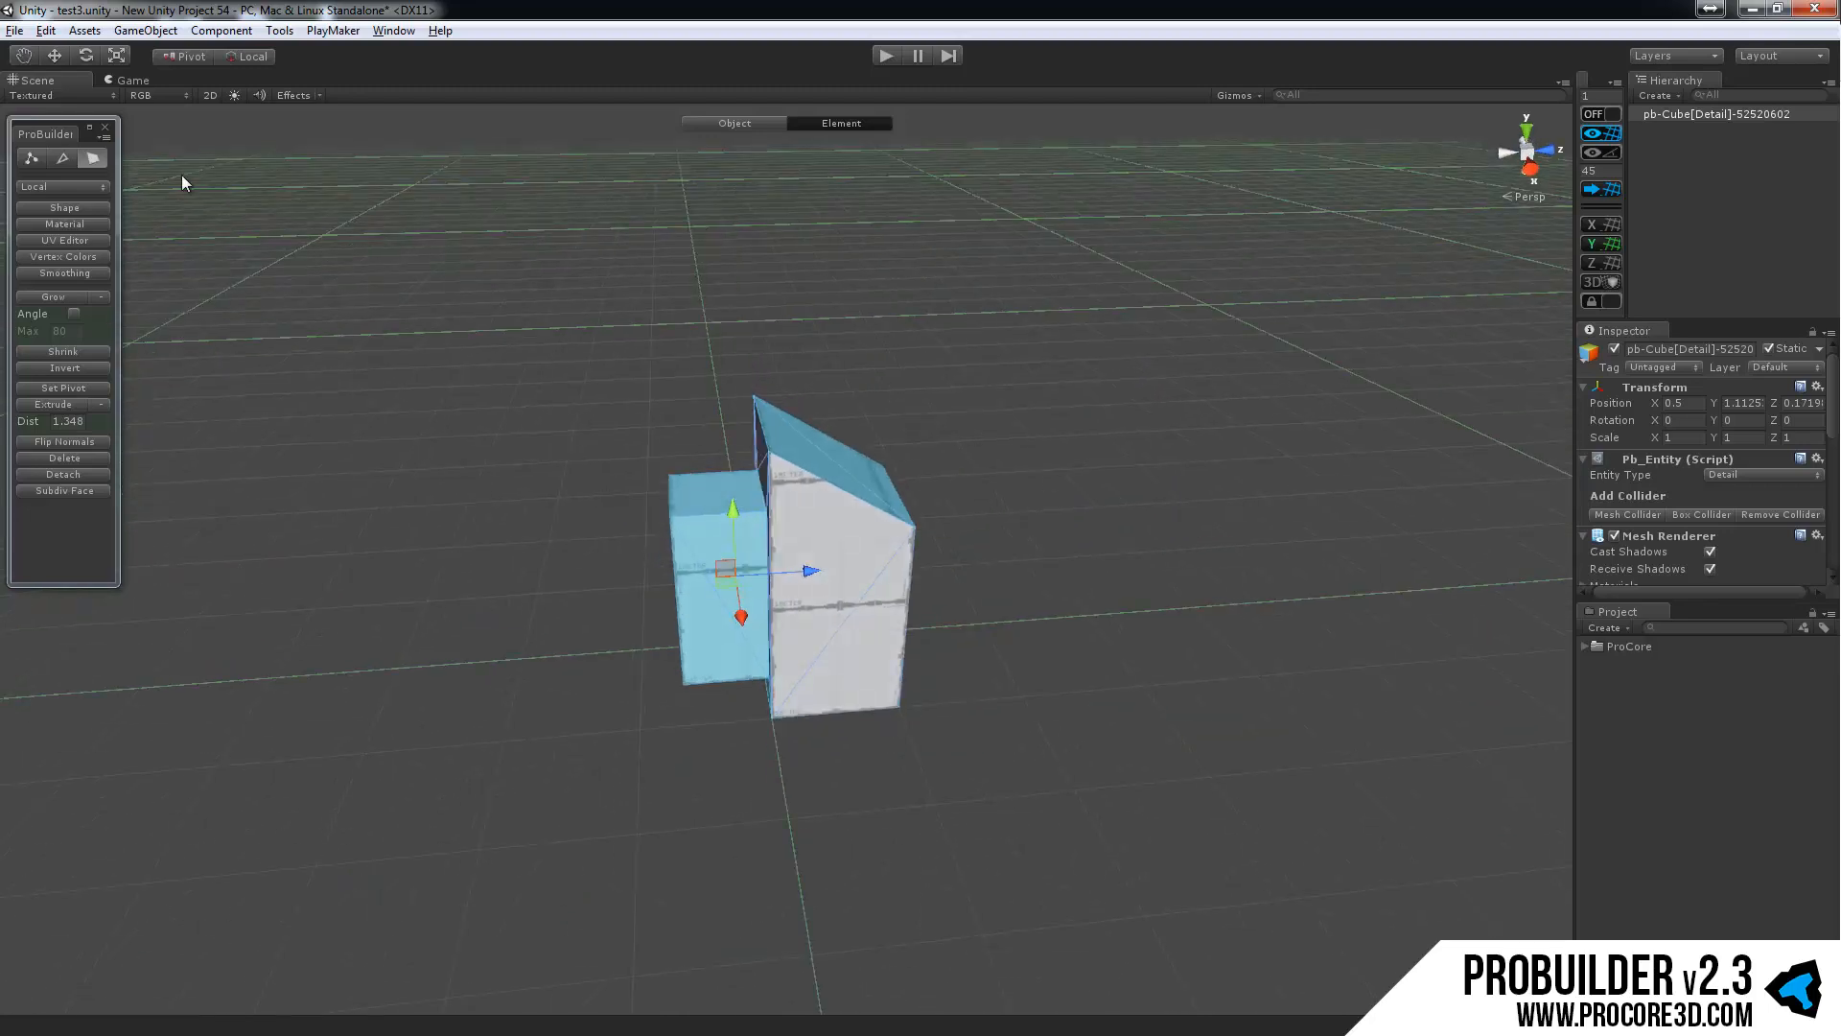
Switch to vertex mode, select the upper vertices beside the small block, and add the lower vertices of both blocks to the selection.
{"action": "left_click", "coordinate": [32, 158]}
{"action": "left_click_drag", "start_coordinate": [660, 533], "coordinate": [485, 254], "text": "alt"}
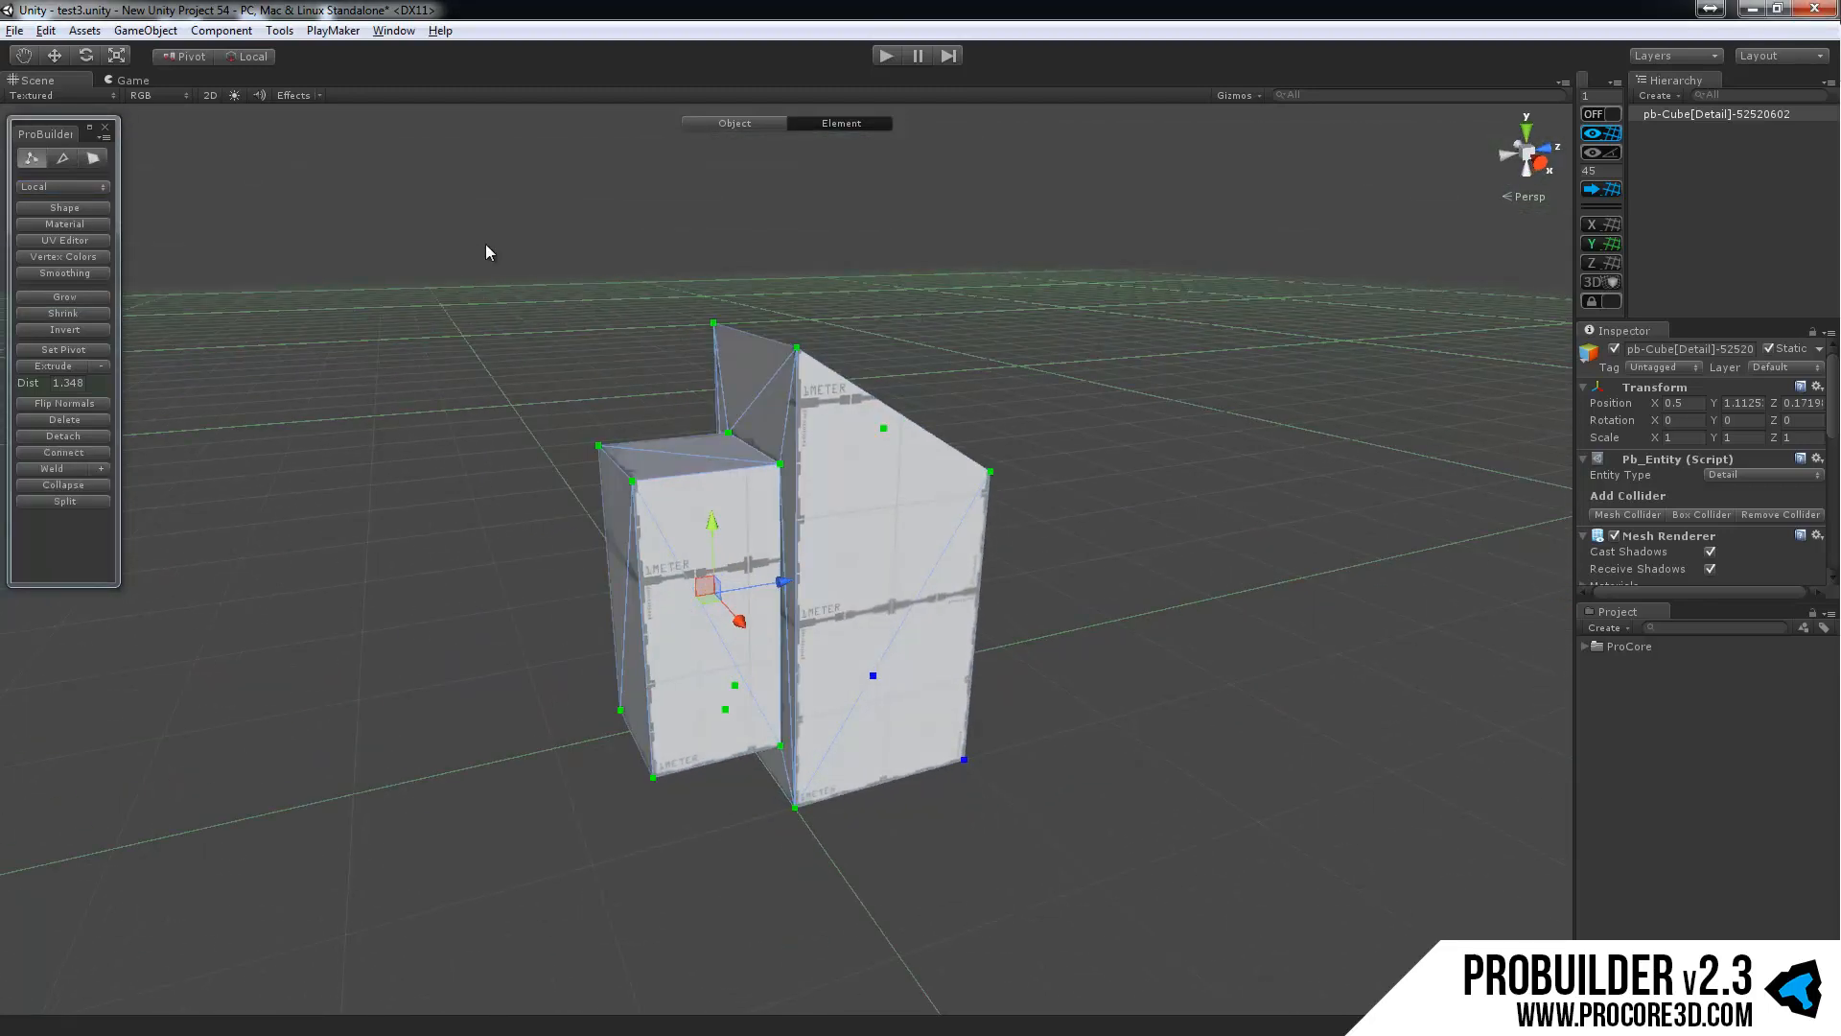
{"action": "left_click_drag", "start_coordinate": [825, 521], "coordinate": [964, 683], "text": "alt"}
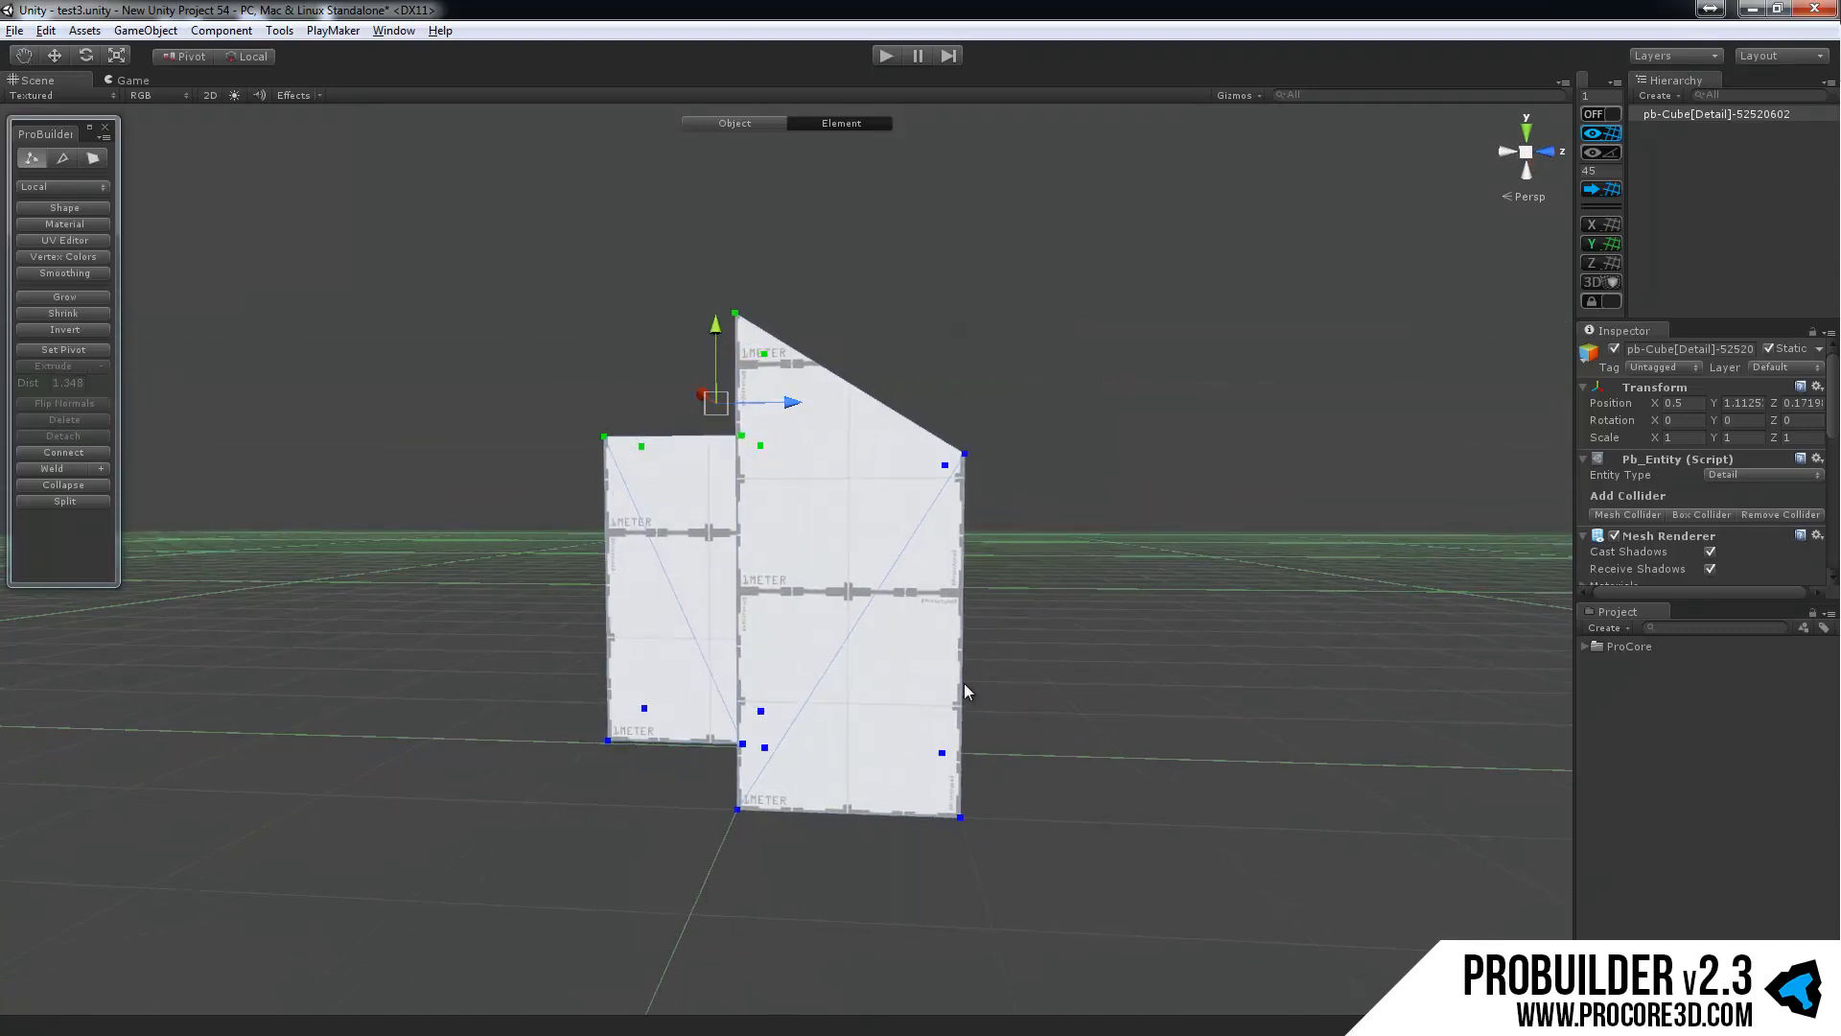
{"action": "left_click_drag", "start_coordinate": [1106, 710], "coordinate": [884, 946], "text": "shift"}
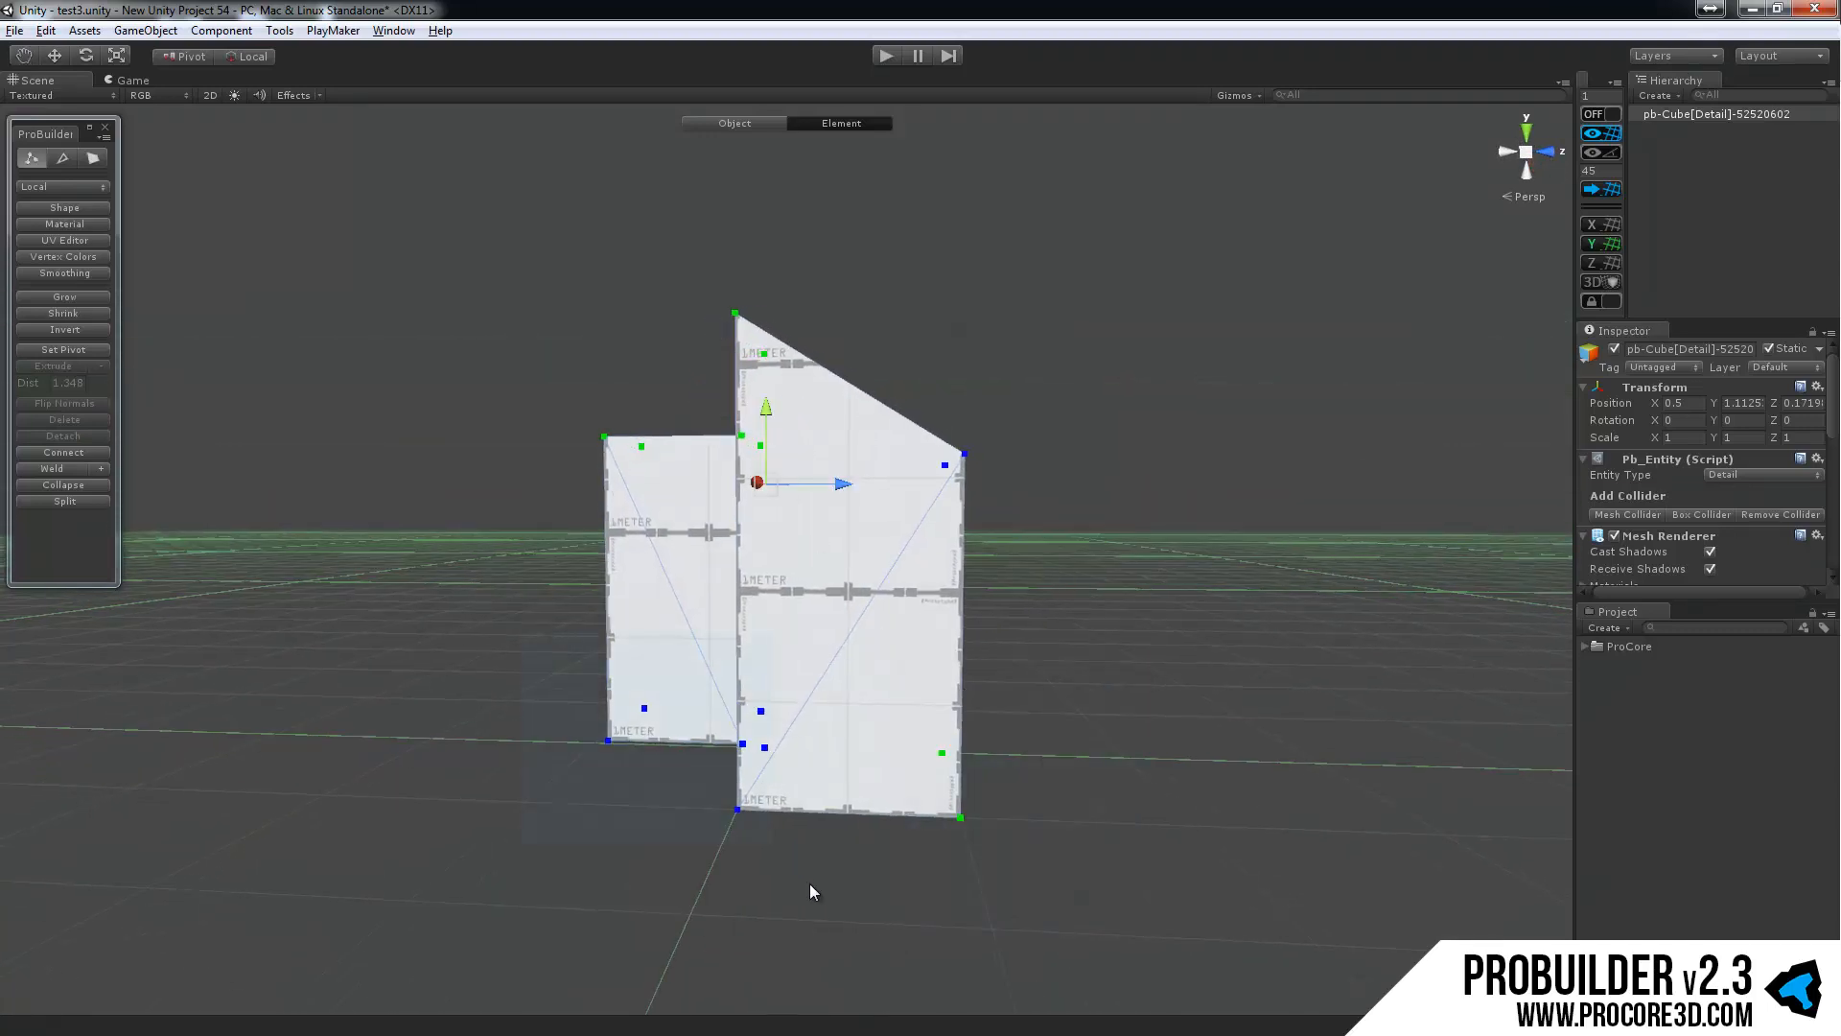
{"action": "left_click_drag", "start_coordinate": [809, 883], "coordinate": [815, 887], "text": "shift"}
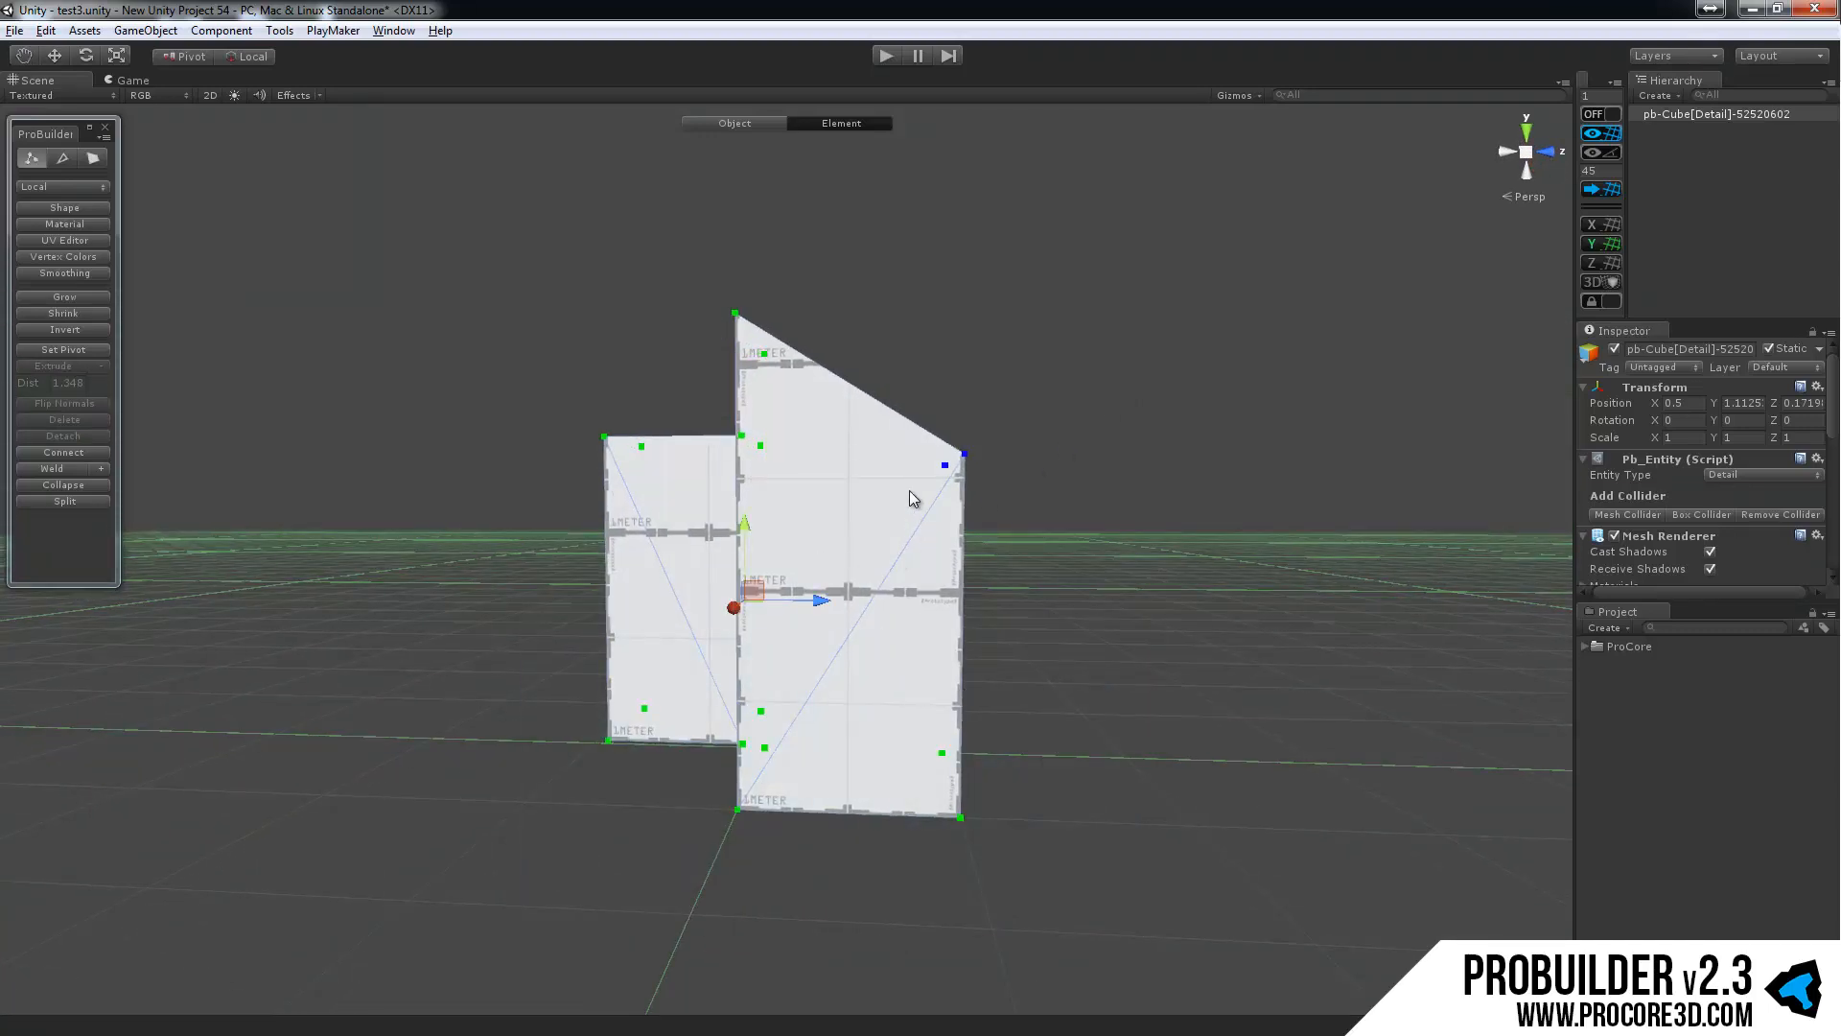
Select all corner vertices of whole faces at once on the main block and the small side block.
{"action": "left_click_drag", "start_coordinate": [910, 491], "coordinate": [954, 733], "text": "alt"}
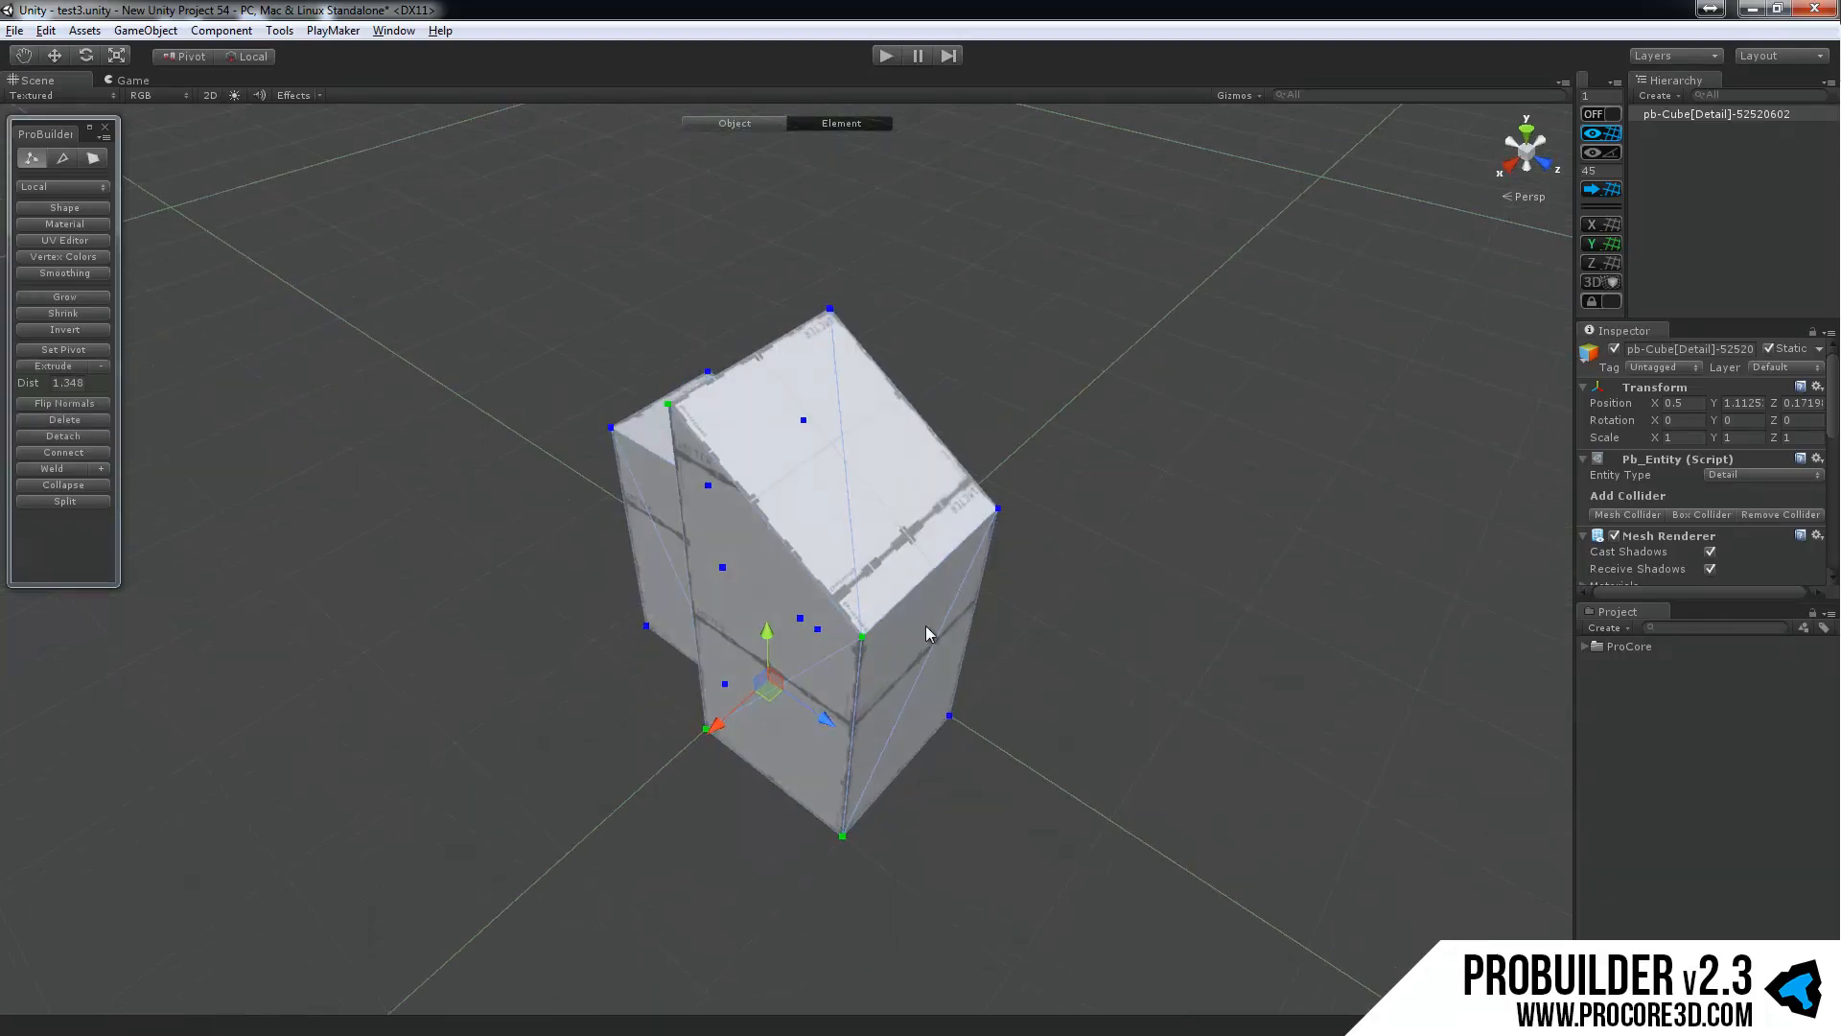
{"action": "left_click", "coordinate": [884, 479]}
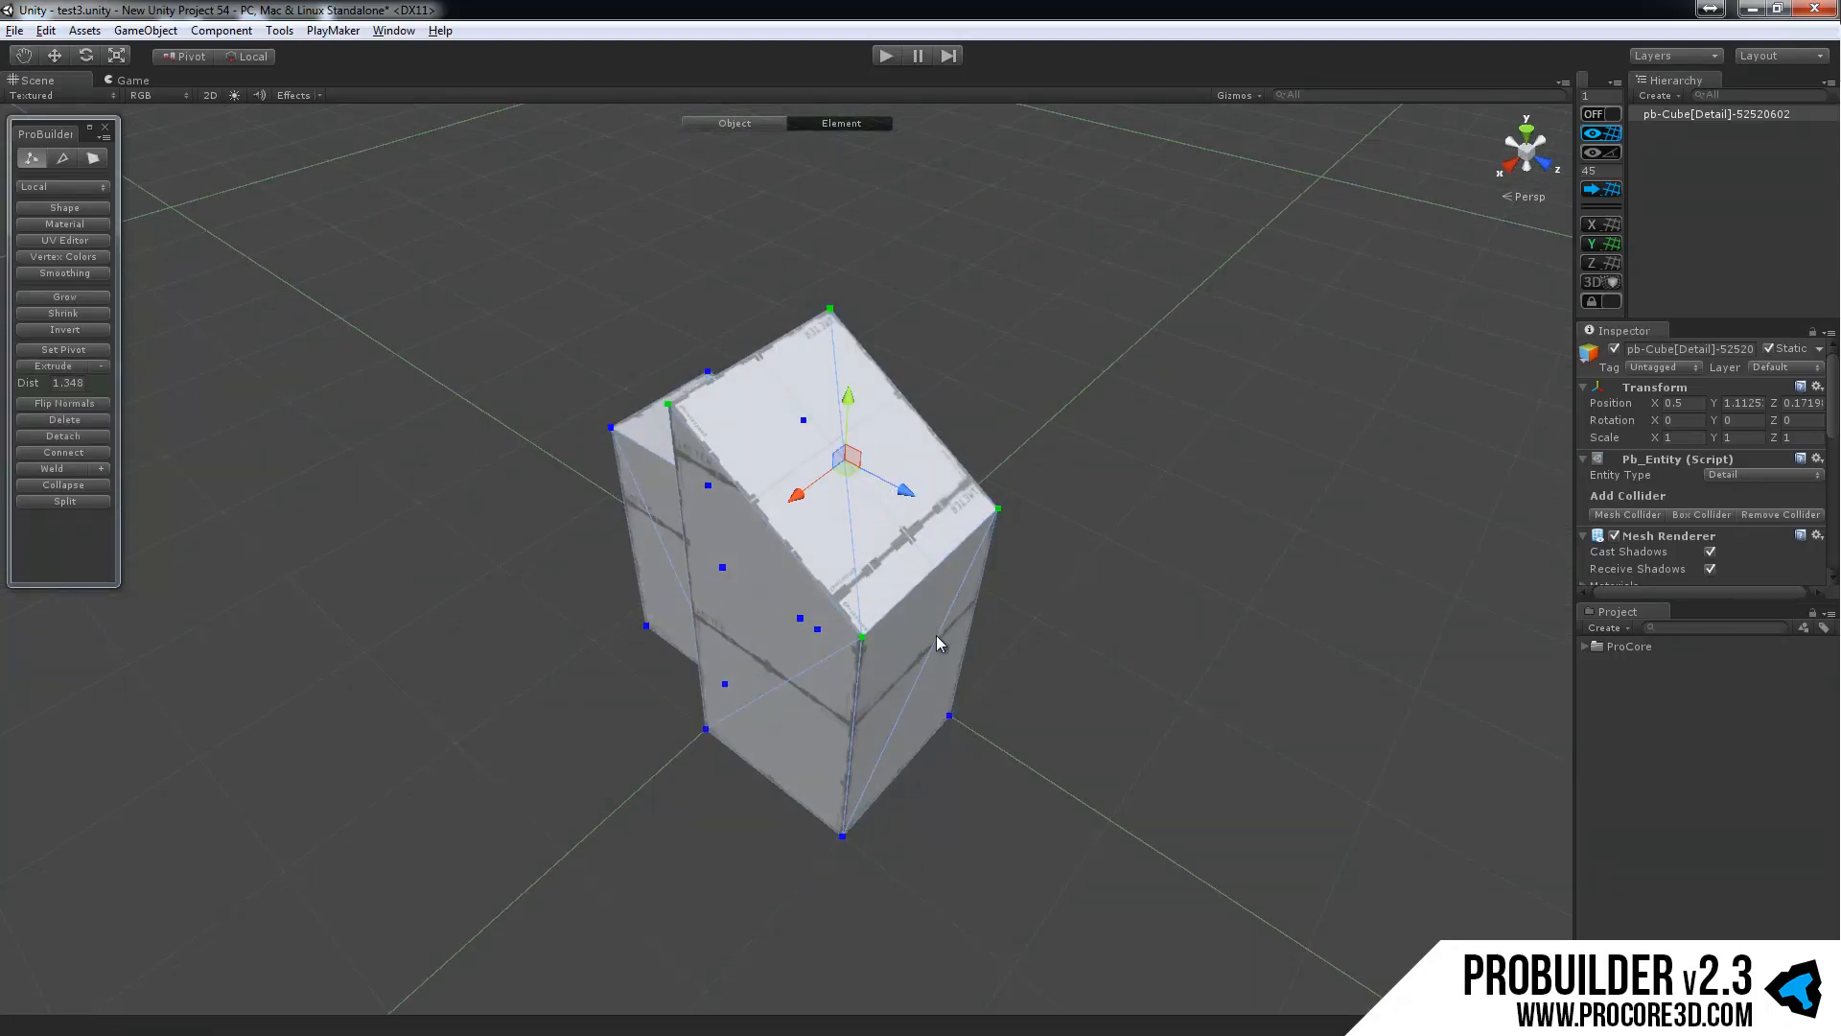
{"action": "left_click", "coordinate": [936, 635]}
{"action": "left_click_drag", "start_coordinate": [691, 614], "coordinate": [905, 514], "text": "alt"}
{"action": "left_click", "coordinate": [739, 500]}
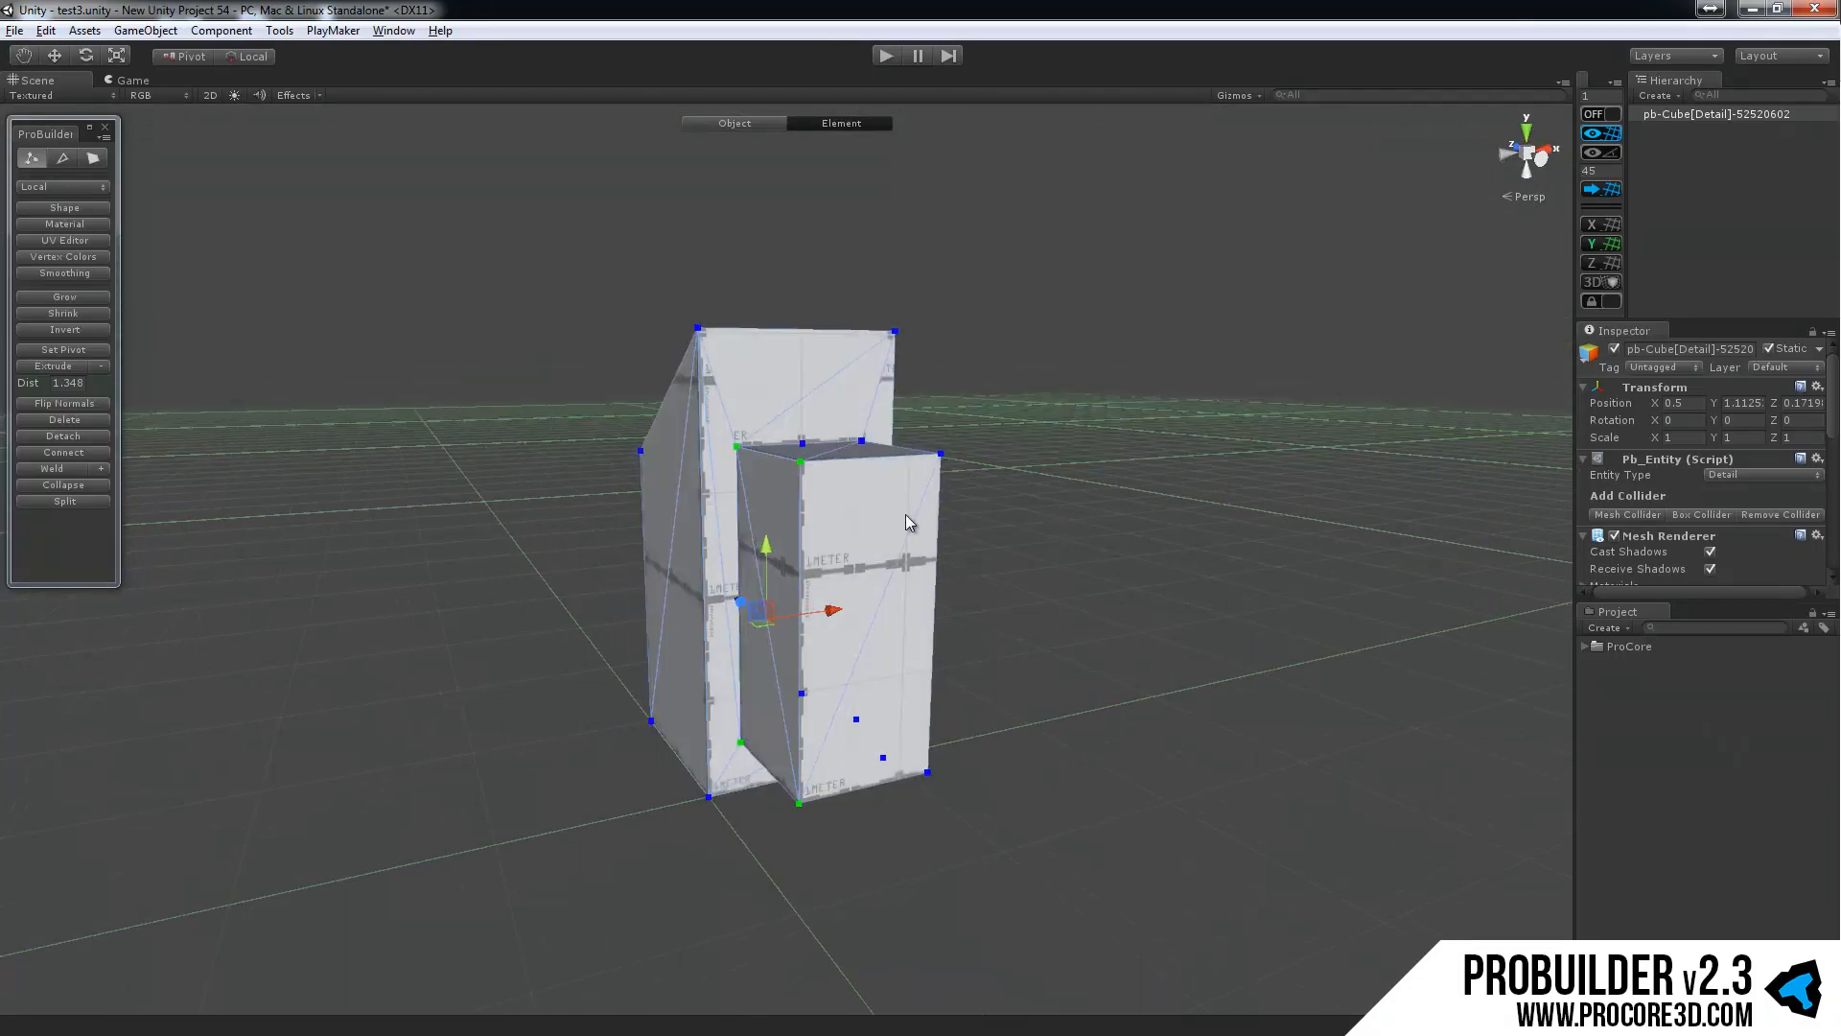
{"action": "left_click", "coordinate": [905, 514]}
Switch to edge mode and select the bounding edges of several faces, finishing with the main block's end face.
{"action": "left_click", "coordinate": [71, 161]}
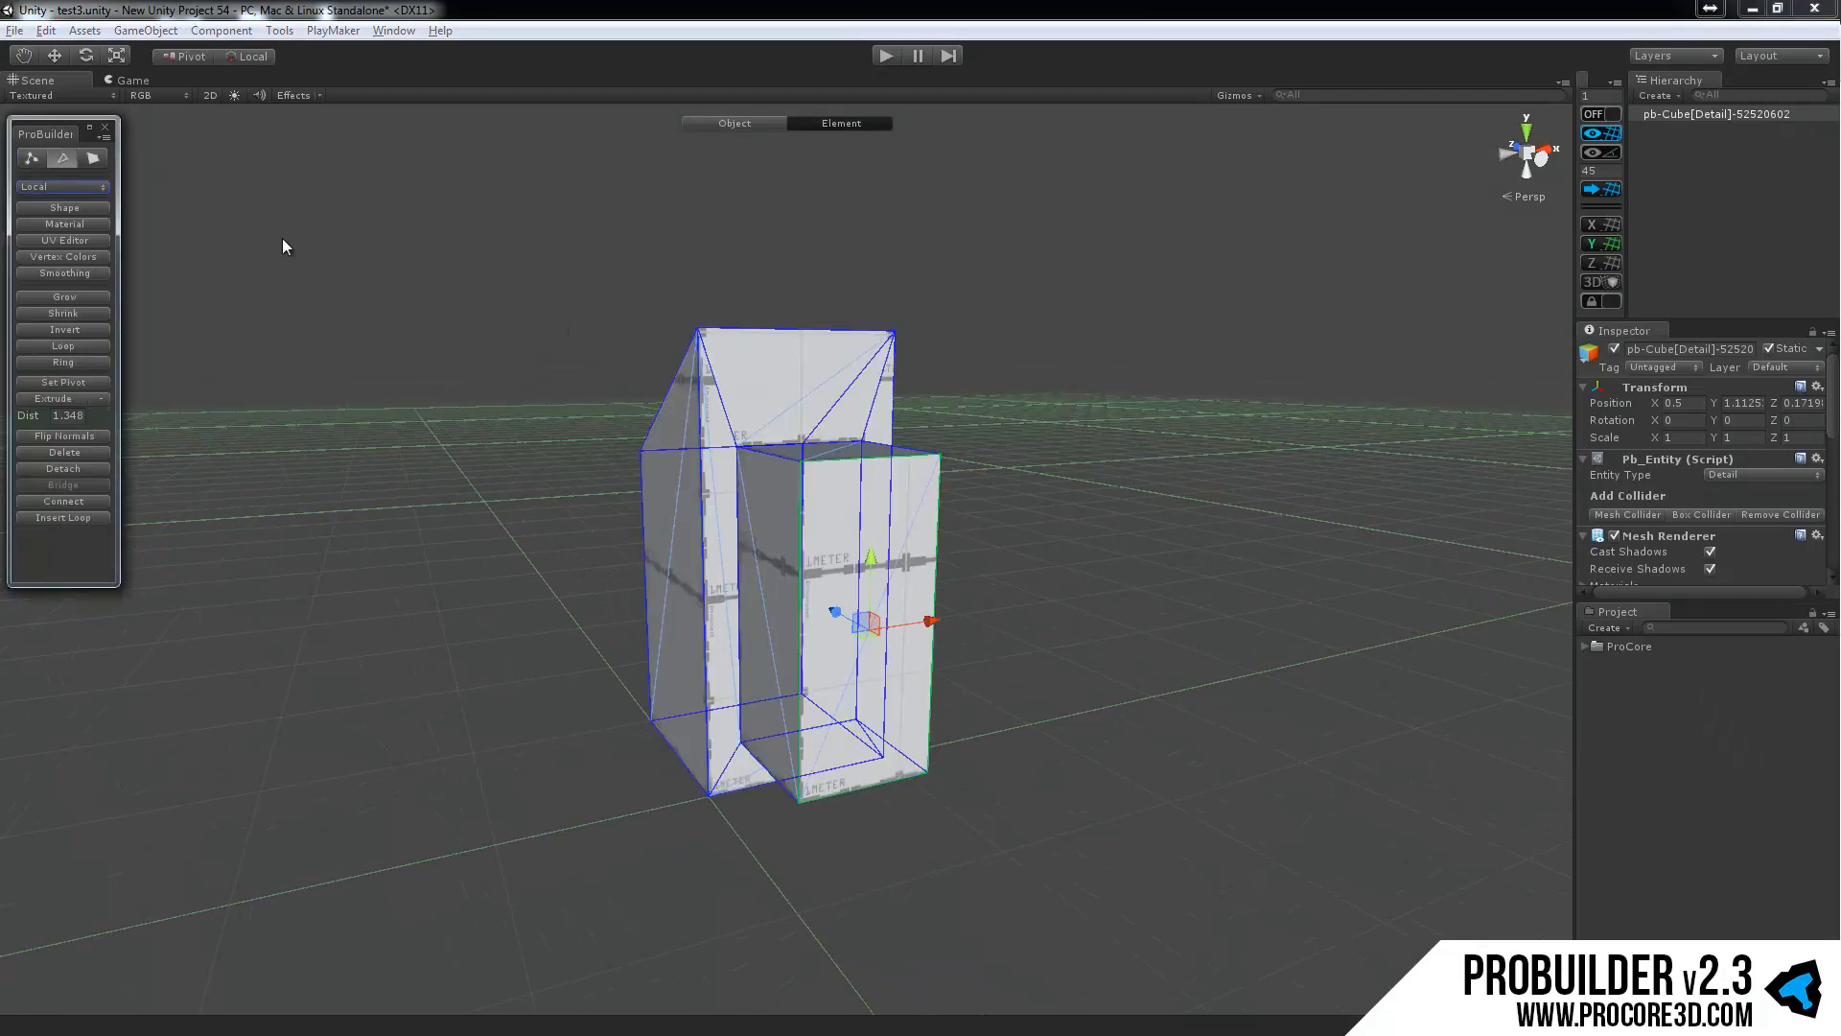
{"action": "left_click", "coordinate": [794, 382]}
{"action": "left_click_drag", "start_coordinate": [601, 362], "coordinate": [645, 456], "text": "alt"}
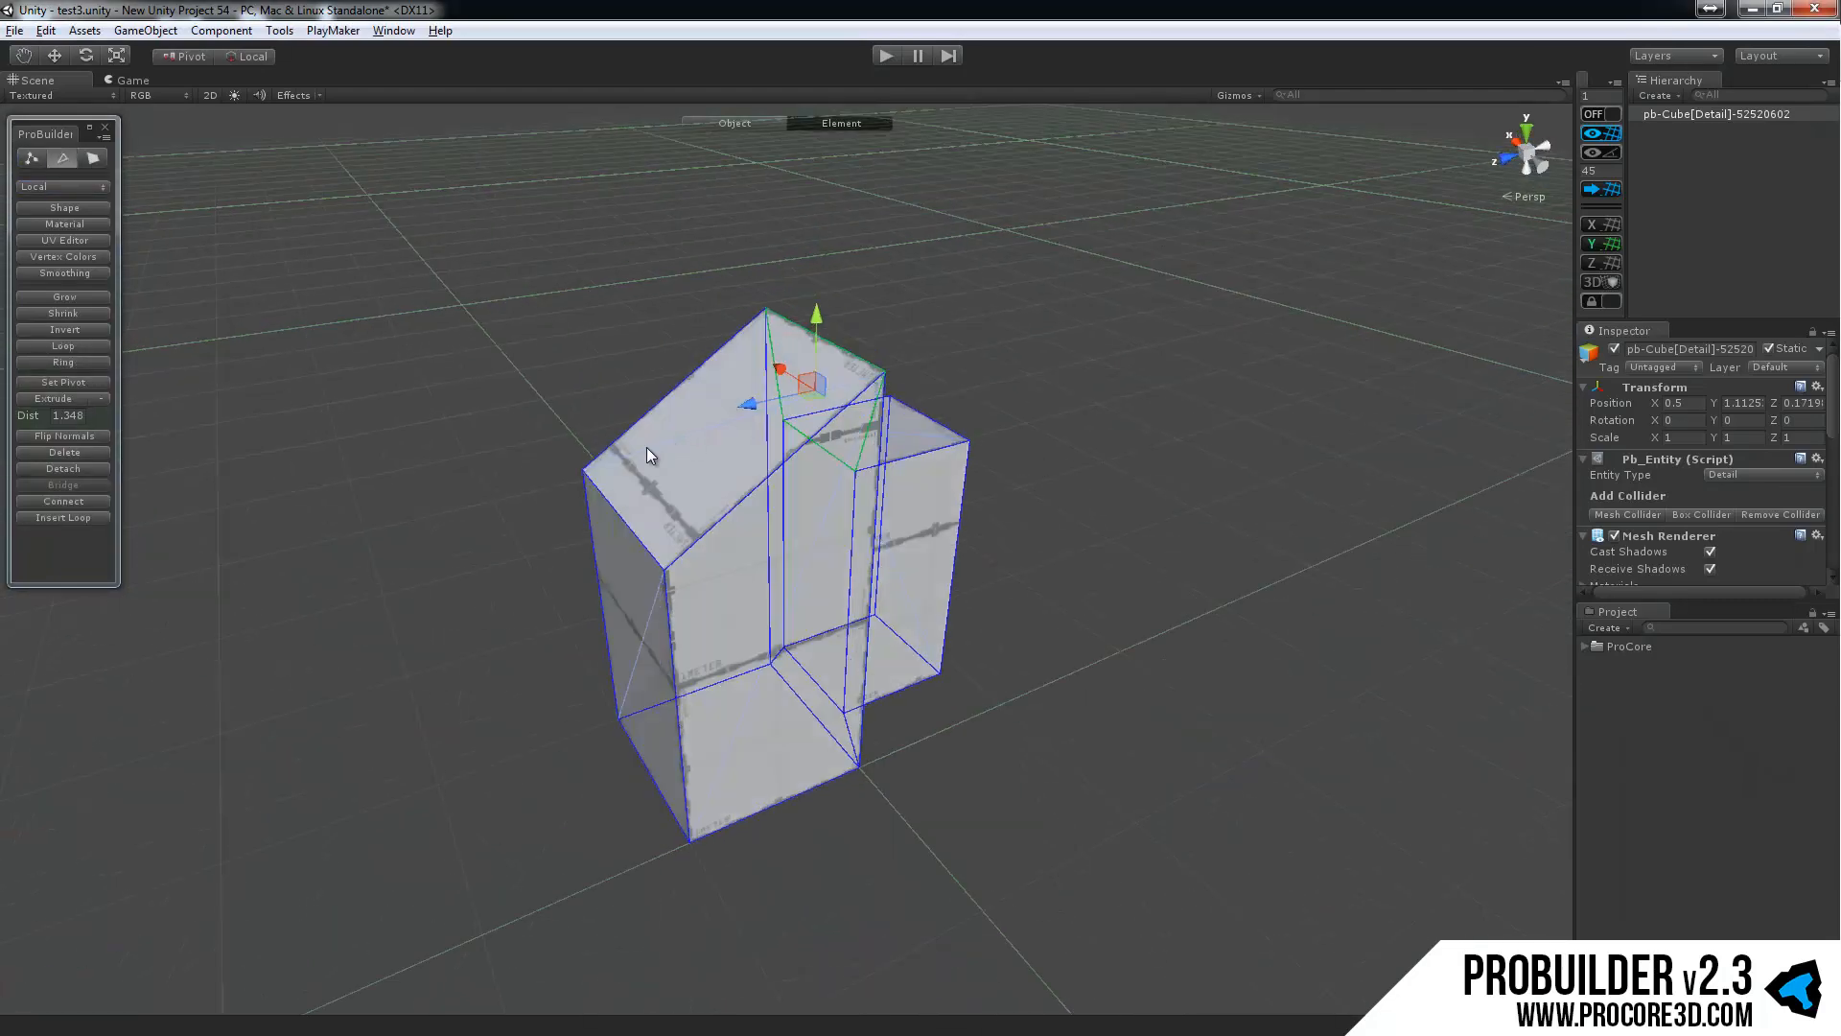
{"action": "left_click", "coordinate": [765, 579]}
{"action": "left_click", "coordinate": [718, 607]}
{"action": "left_click_drag", "start_coordinate": [479, 586], "coordinate": [1079, 553], "text": "alt"}
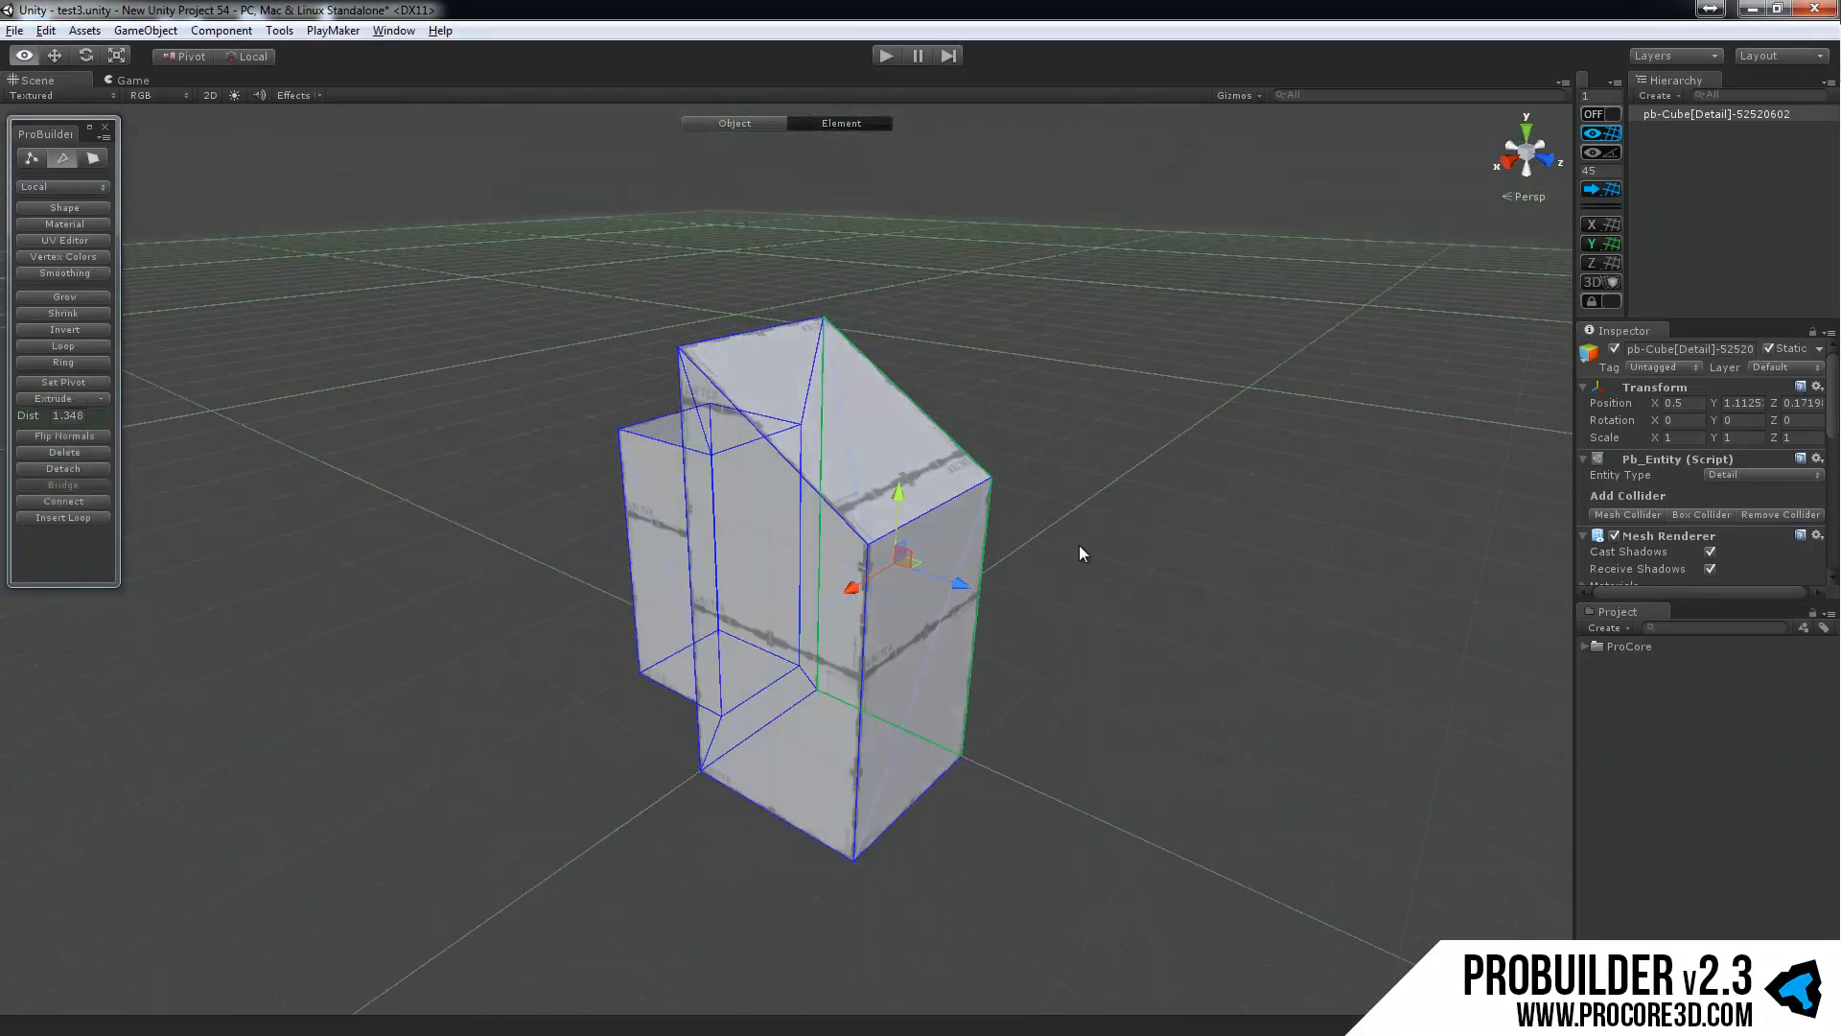
{"action": "left_click", "coordinate": [913, 640]}
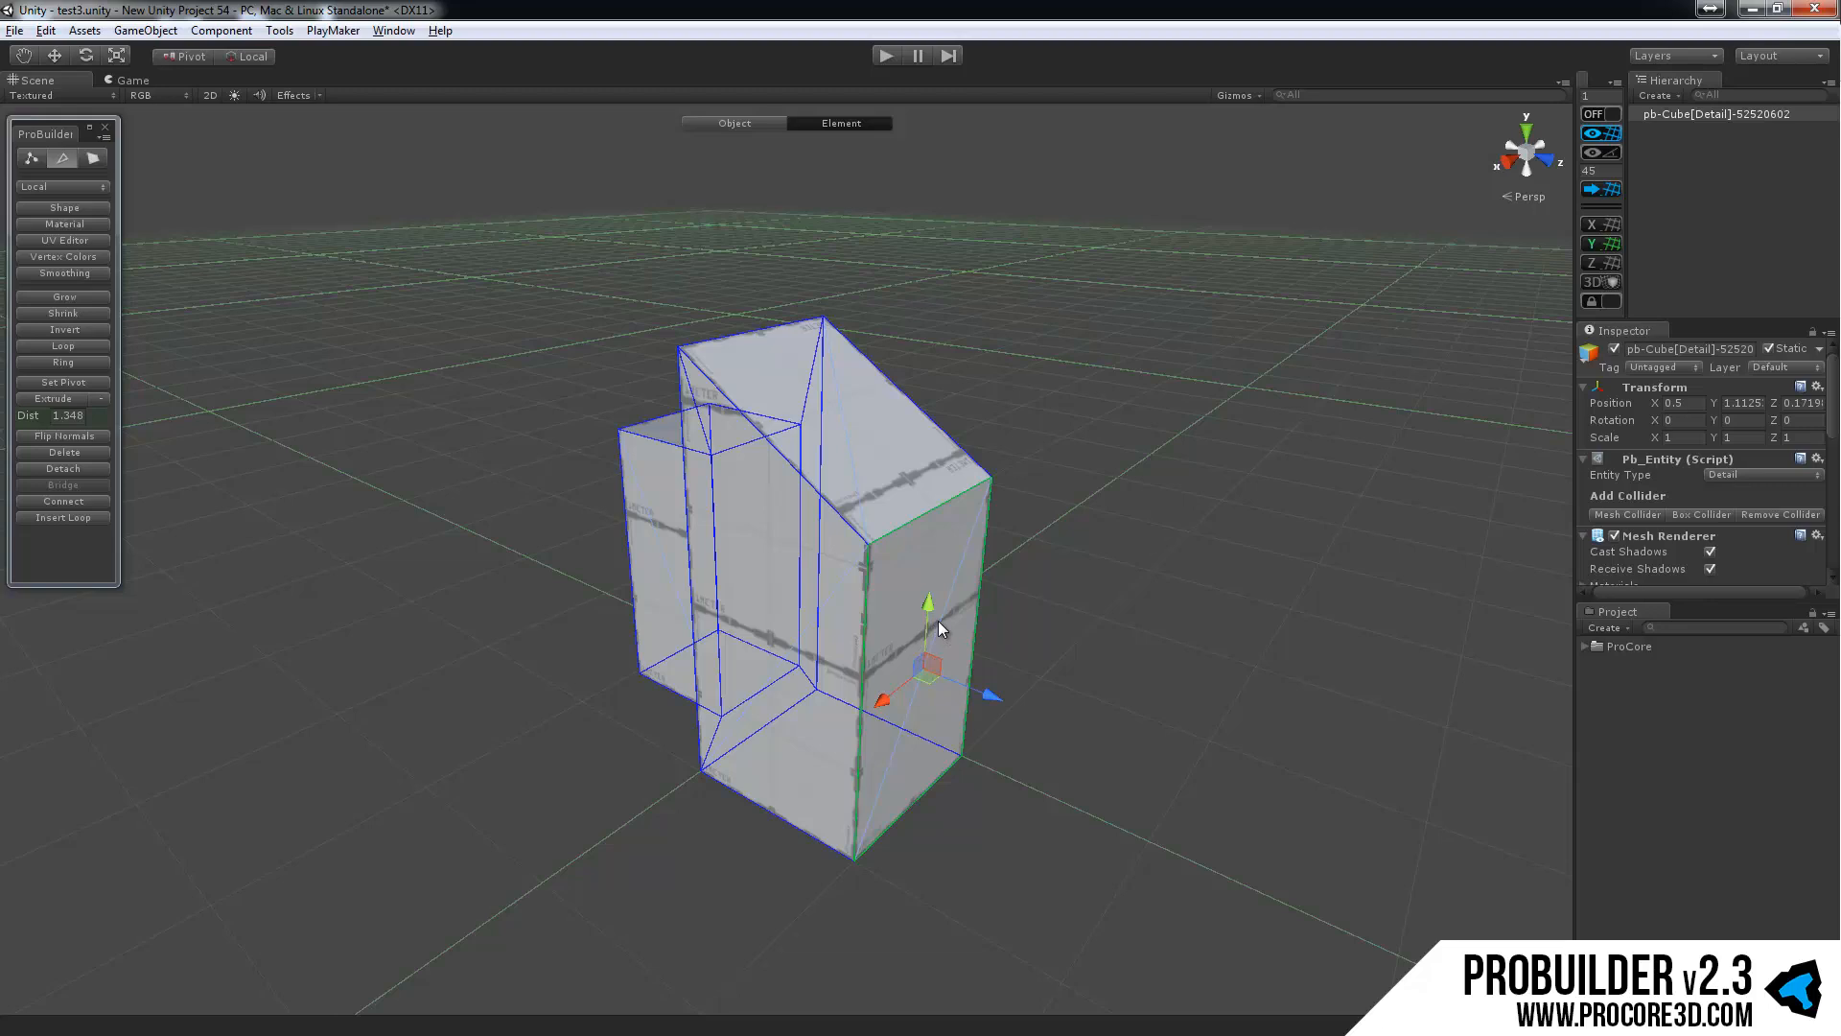
In face mode, extrude the main block's end face outward as a smaller block with the Scale and Move tools, and return to vertex mode.
{"action": "left_click", "coordinate": [93, 159]}
{"action": "left_click", "coordinate": [832, 458]}
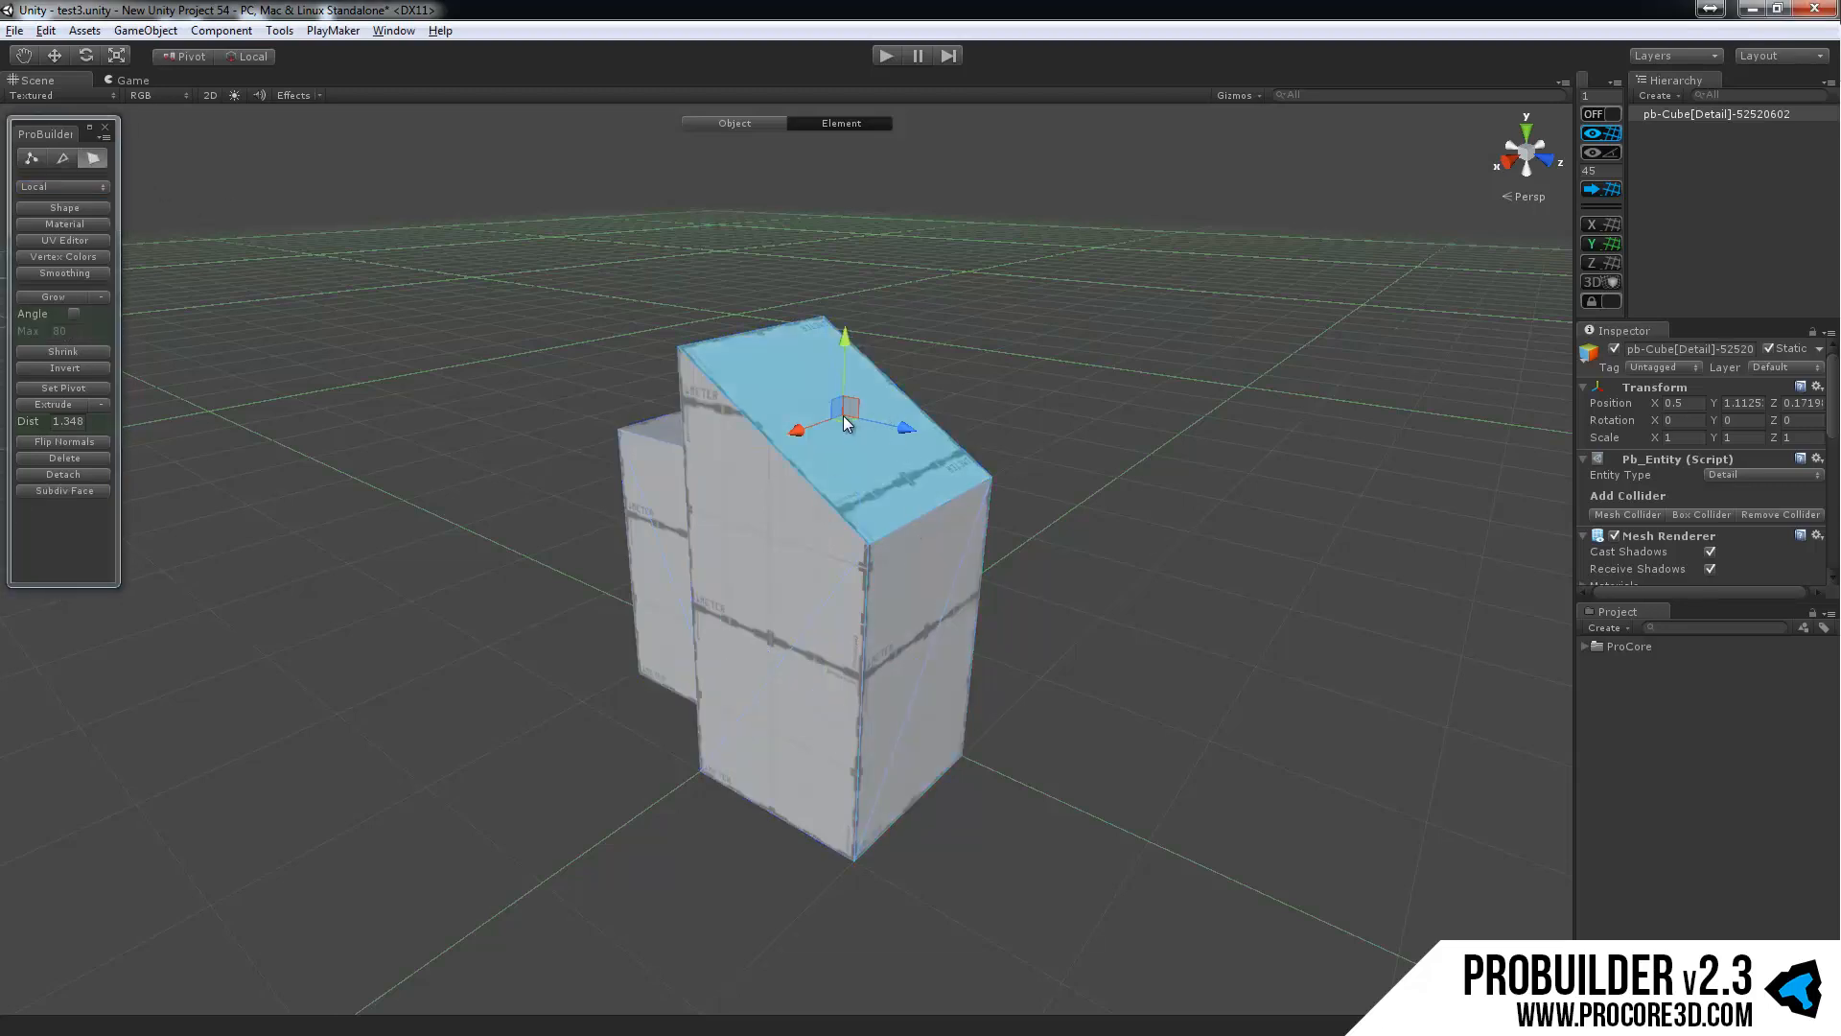
{"action": "key", "text": "r"}
{"action": "left_click", "coordinate": [918, 551]}
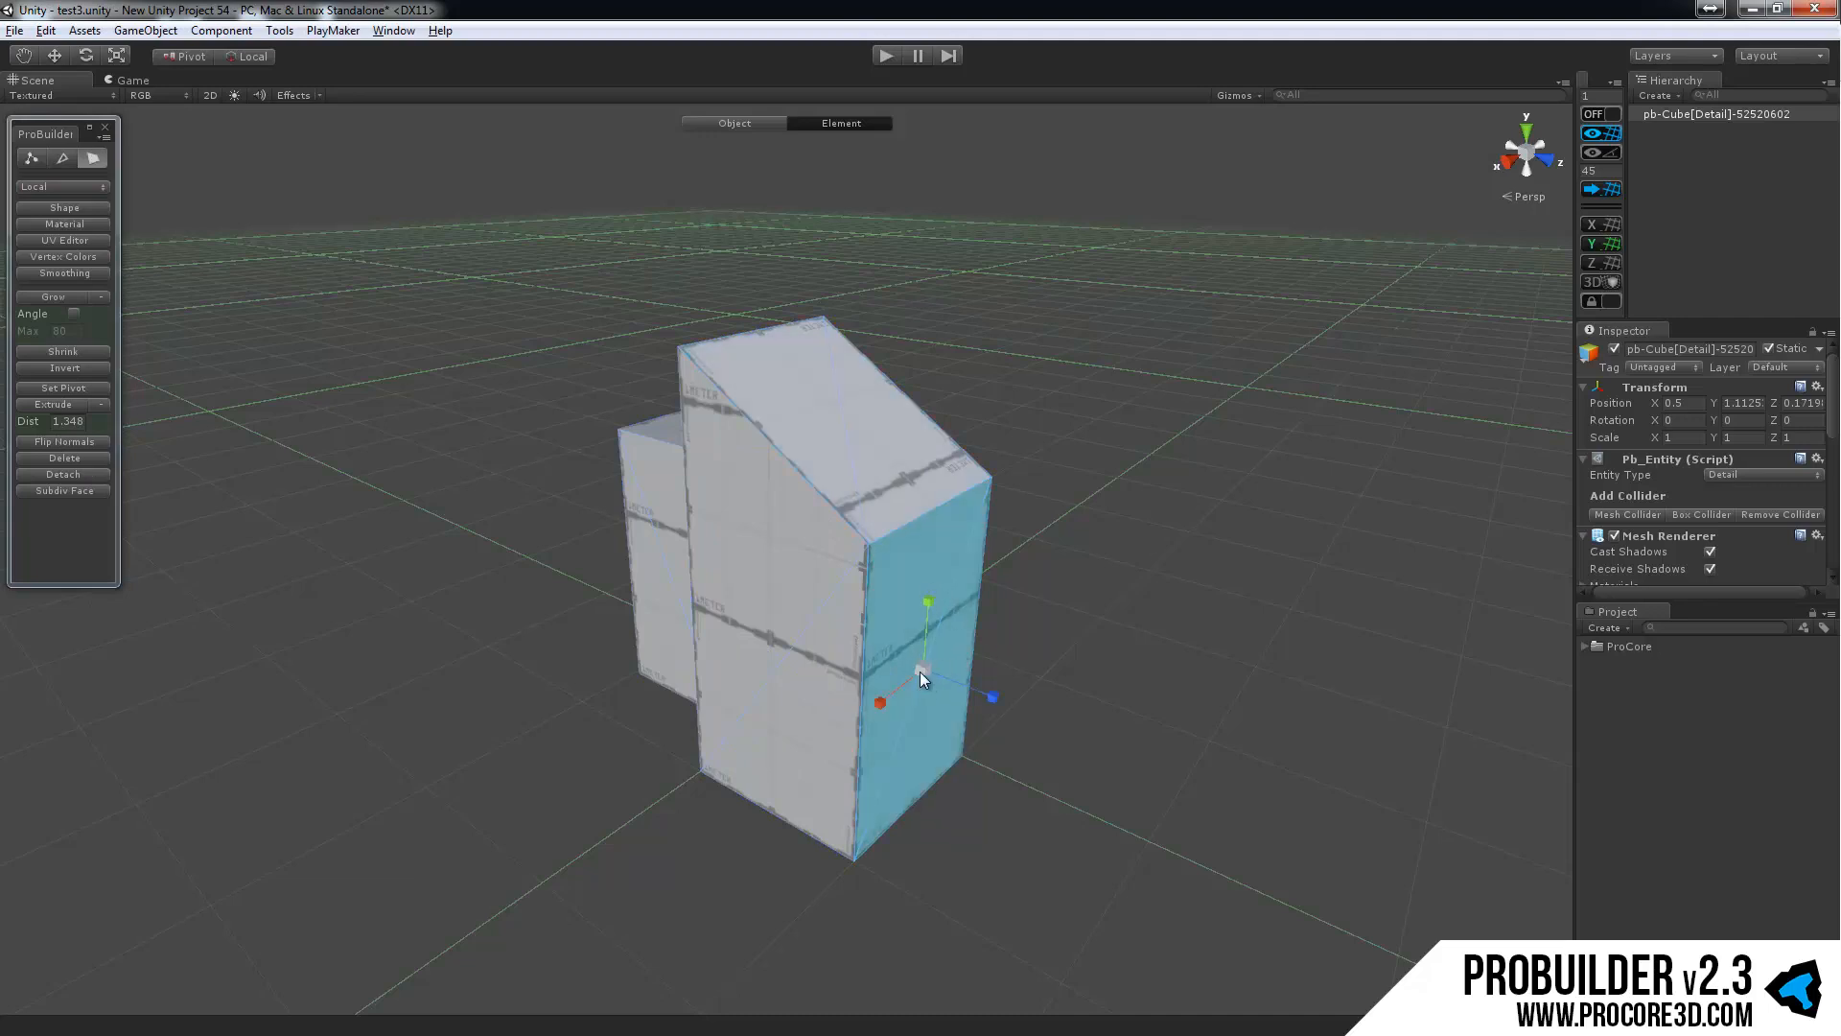
{"action": "left_click_drag", "start_coordinate": [924, 669], "coordinate": [1022, 799], "text": "shift"}
{"action": "key", "text": "w"}
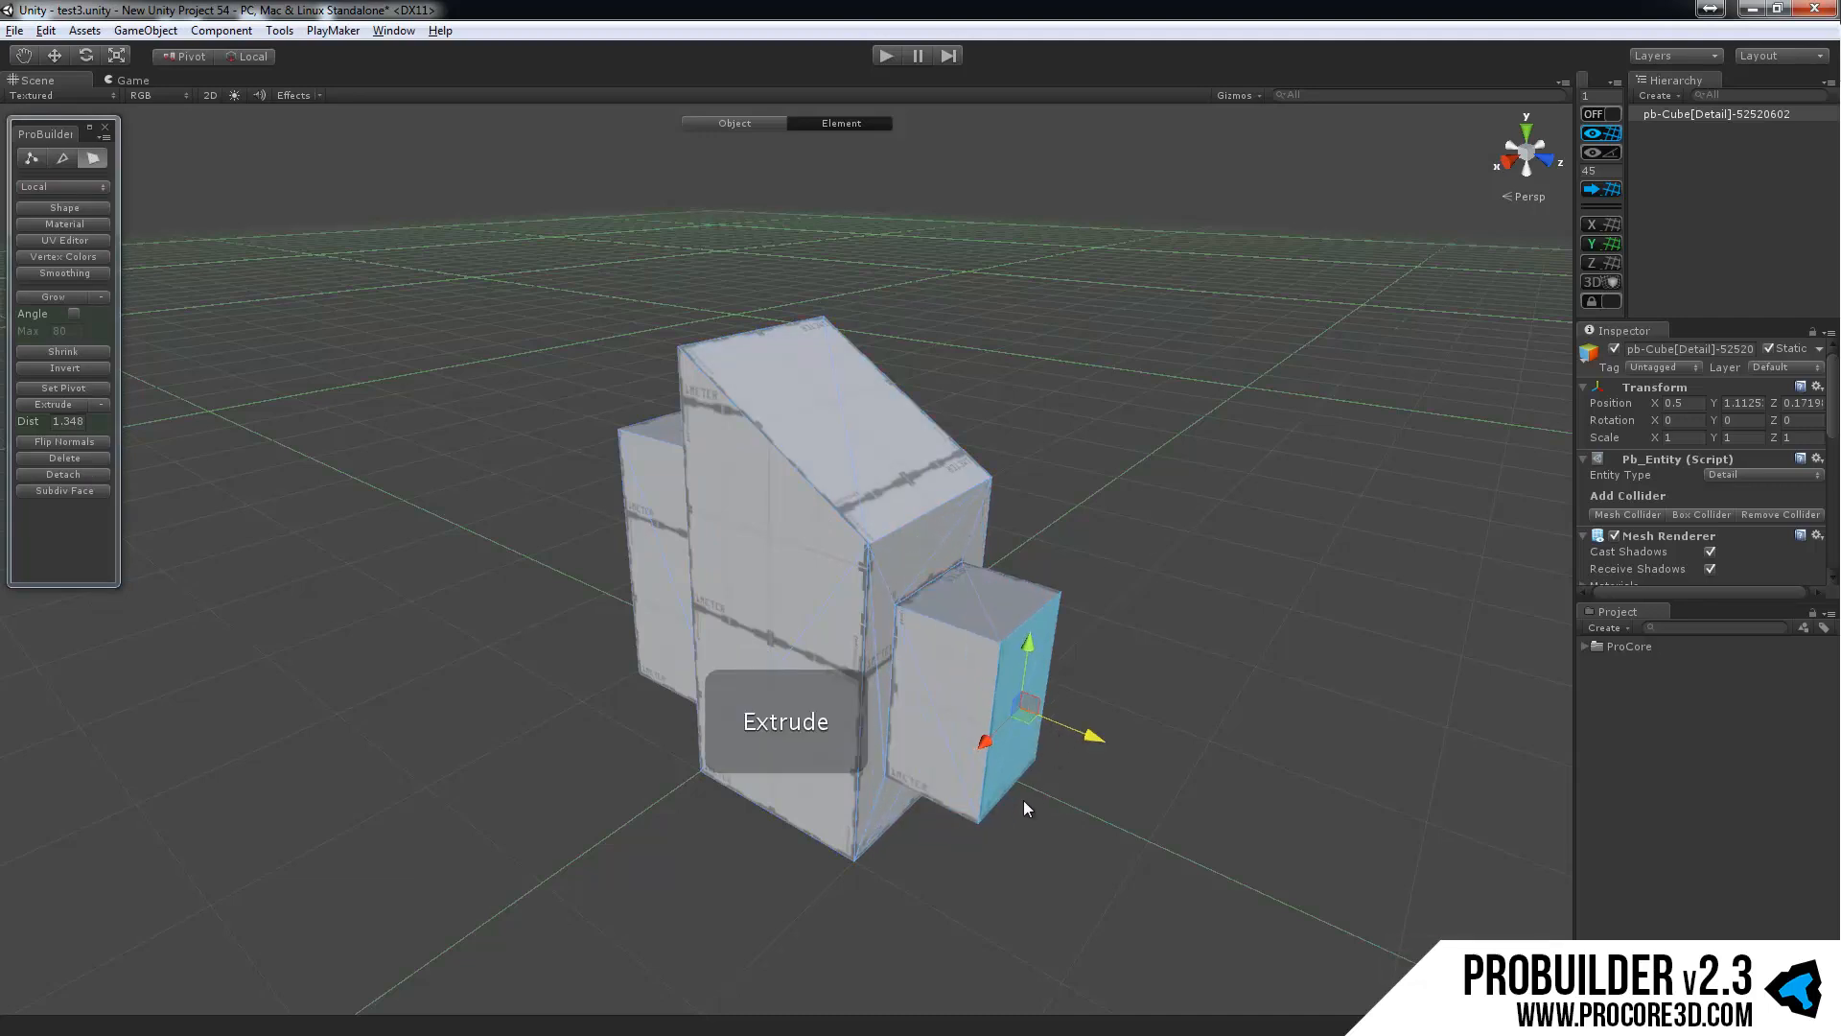
{"action": "left_click", "coordinate": [30, 159]}
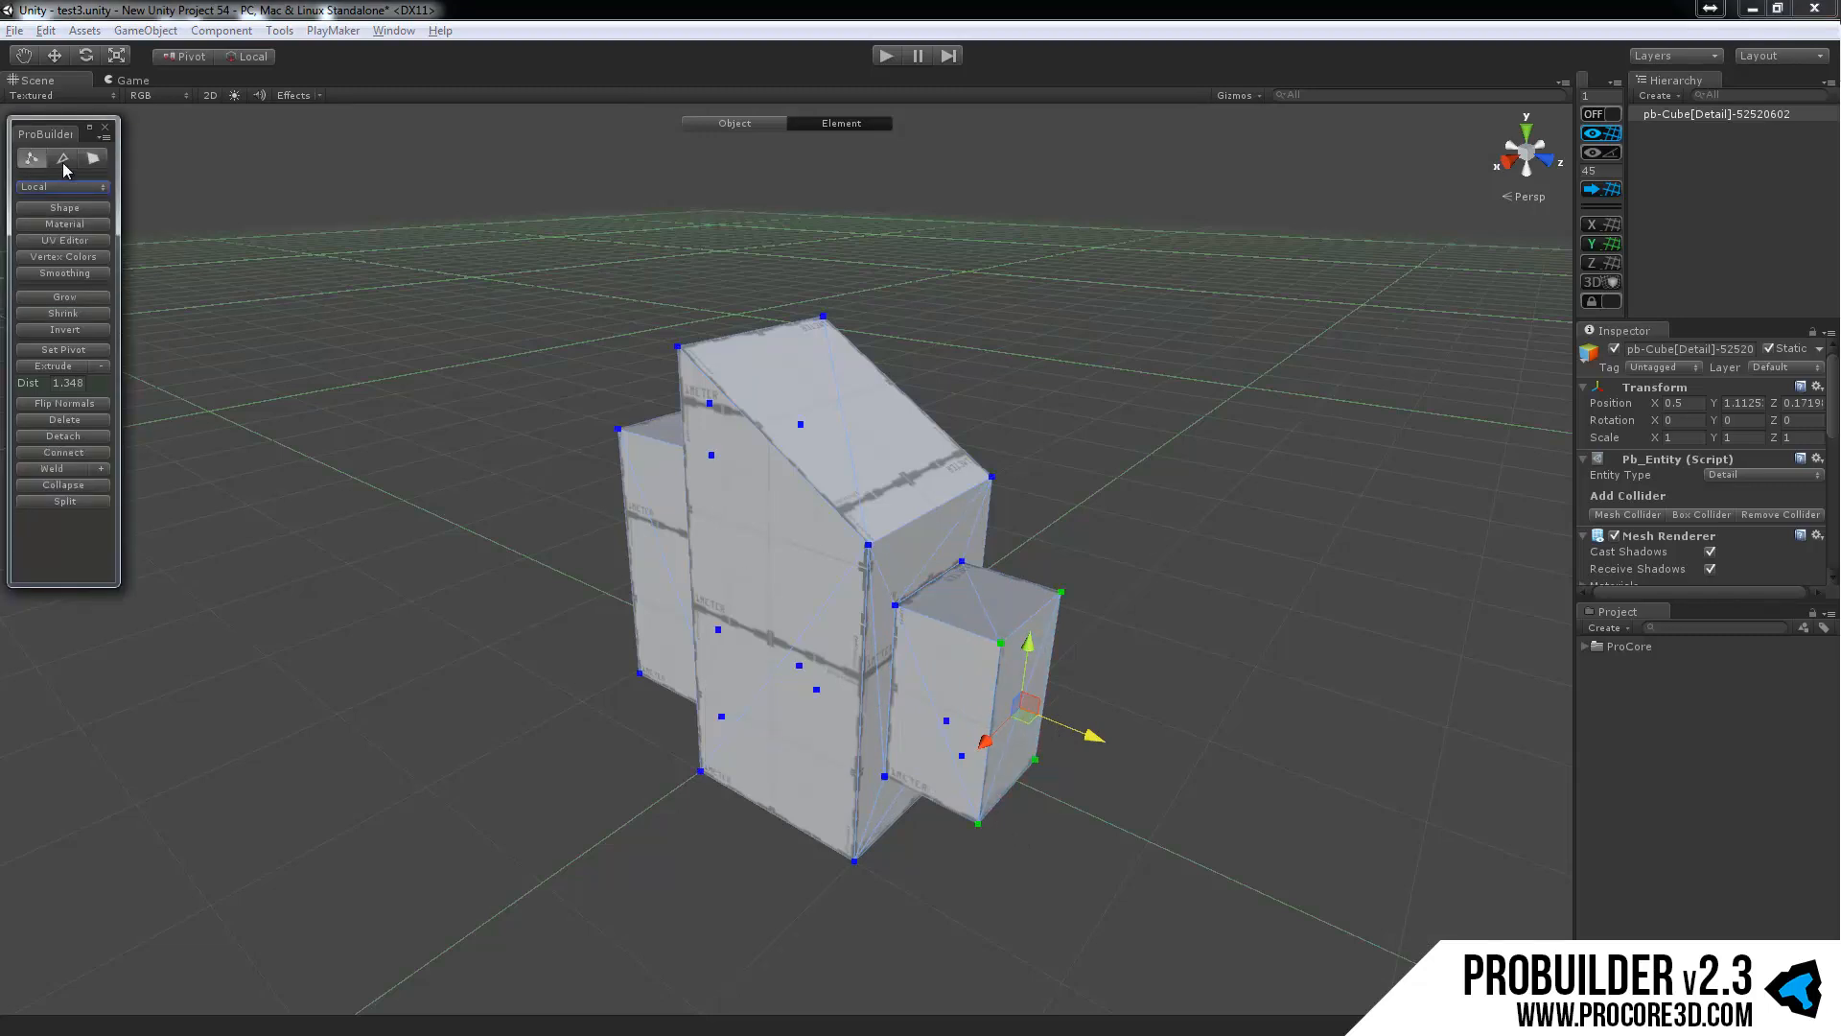
In vertex mode, select the corner vertices of the main block's slanted top face and extrude the face upward.
{"action": "left_click", "coordinate": [62, 163]}
{"action": "left_click", "coordinate": [35, 161]}
{"action": "left_click", "coordinate": [871, 401]}
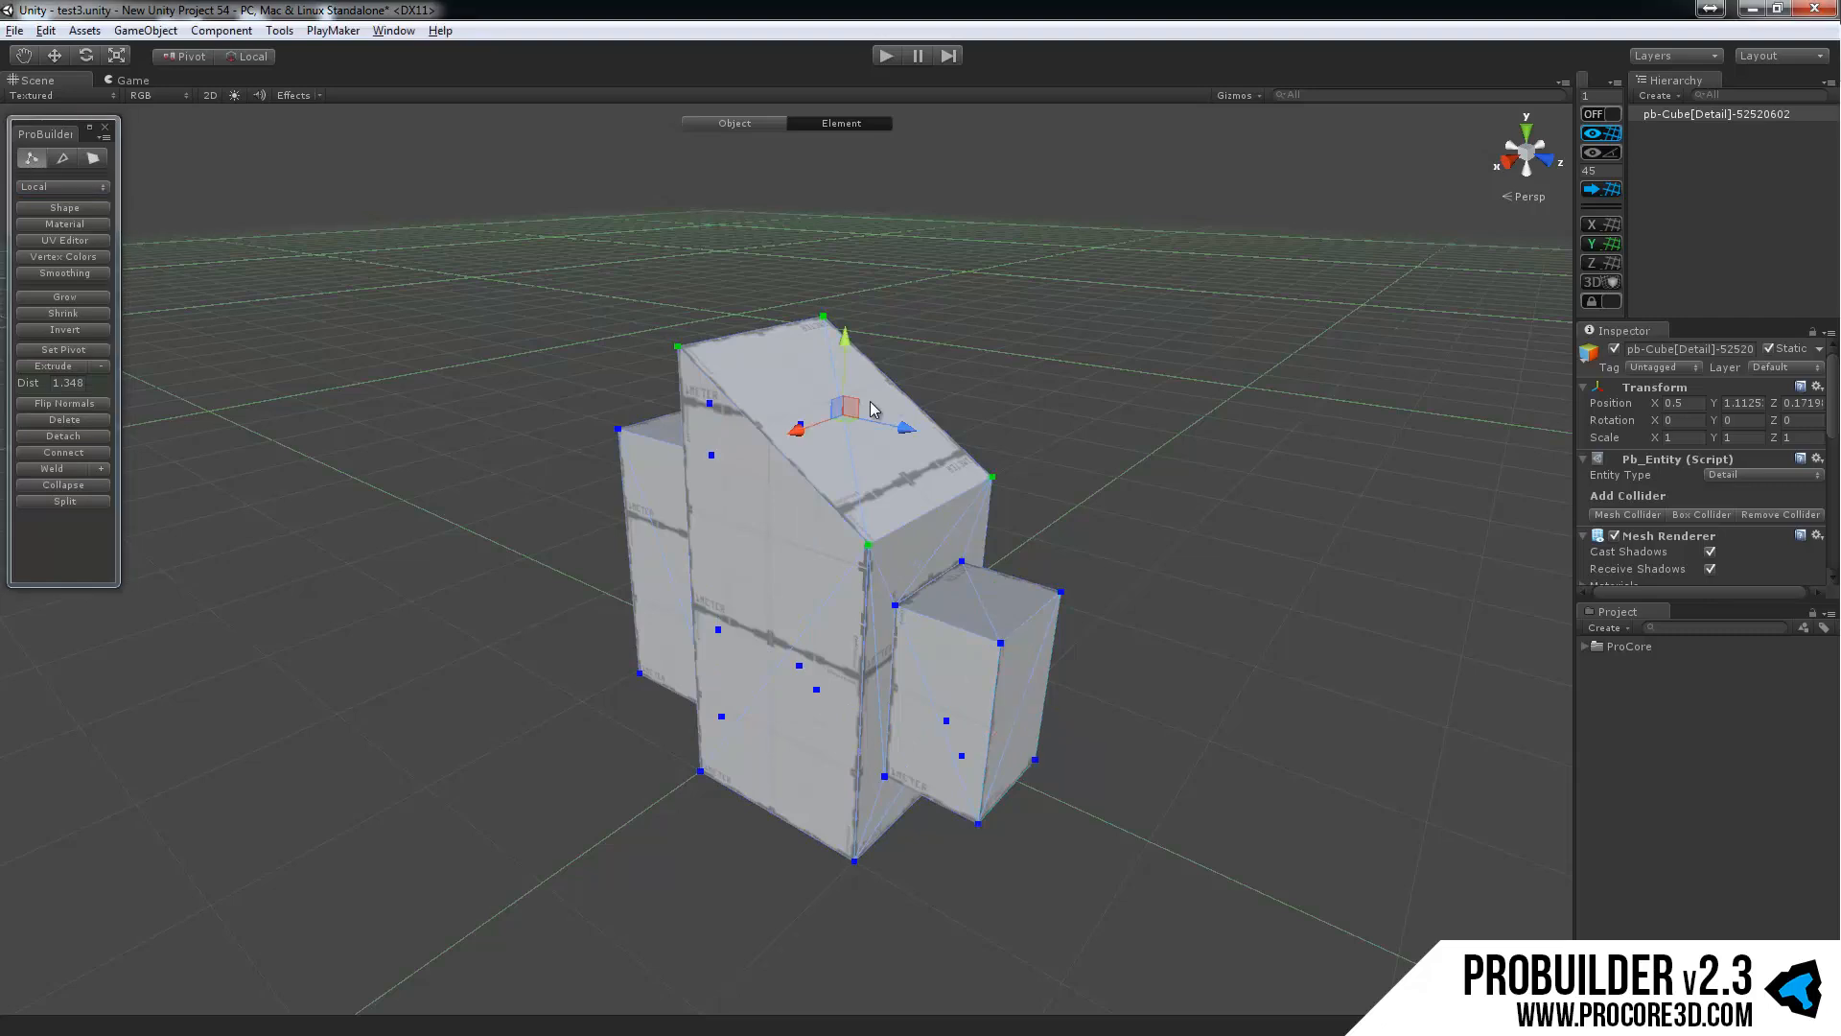
{"action": "left_click_drag", "start_coordinate": [821, 398], "coordinate": [1042, 328], "text": "alt"}
{"action": "left_click_drag", "start_coordinate": [1030, 487], "coordinate": [978, 576], "text": "alt"}
{"action": "left_click_drag", "start_coordinate": [874, 347], "coordinate": [833, 422]}
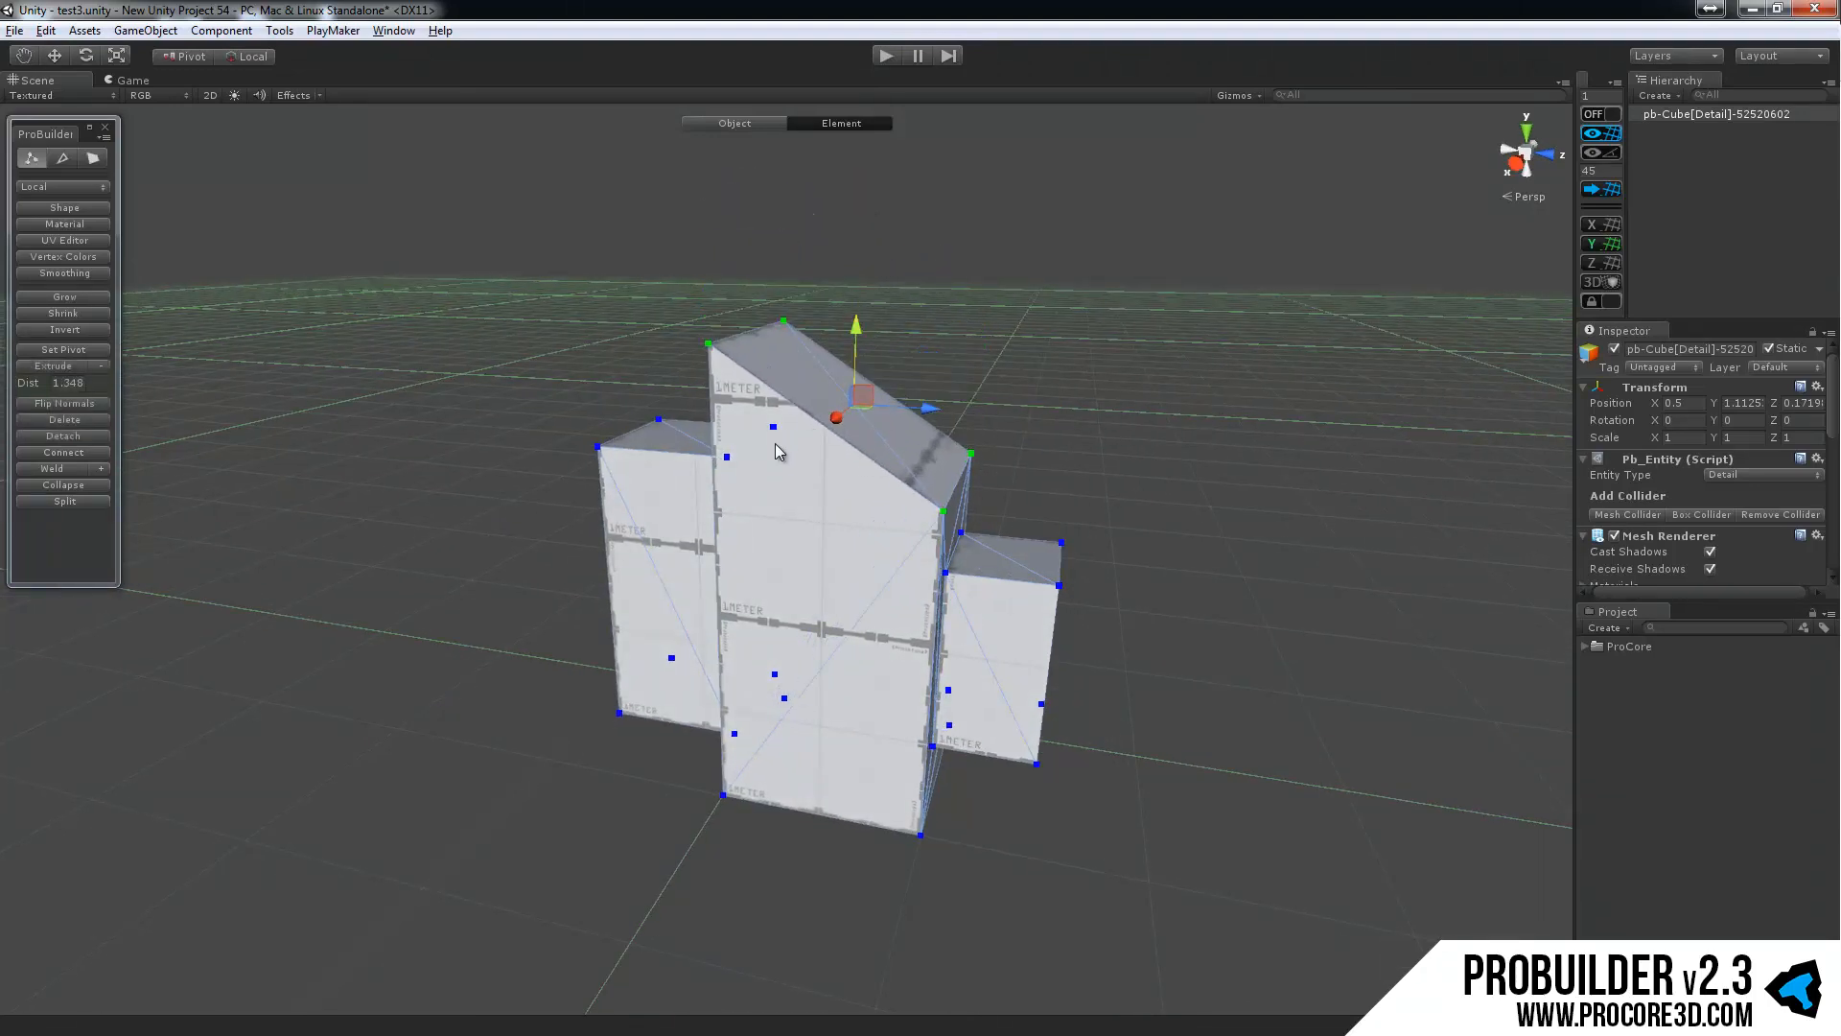
{"action": "left_click_drag", "start_coordinate": [1051, 389], "coordinate": [1031, 402], "text": "alt"}
{"action": "left_click_drag", "start_coordinate": [861, 351], "coordinate": [862, 261], "text": "shift"}
Extrude the raised slanted top face inward and upward as a smaller block on the roof.
{"action": "left_click_drag", "start_coordinate": [931, 331], "coordinate": [970, 378]}
{"action": "key", "text": "w"}
{"action": "left_click_drag", "start_coordinate": [928, 259], "coordinate": [1044, 411], "text": "shift"}
{"action": "middle_click_drag", "start_coordinate": [912, 532], "coordinate": [912, 498]}
{"action": "scroll", "coordinate": [912, 497], "scroll_direction": "down", "scroll_amount": 3}
{"action": "scroll", "coordinate": [909, 493], "scroll_direction": "up", "scroll_amount": 3}
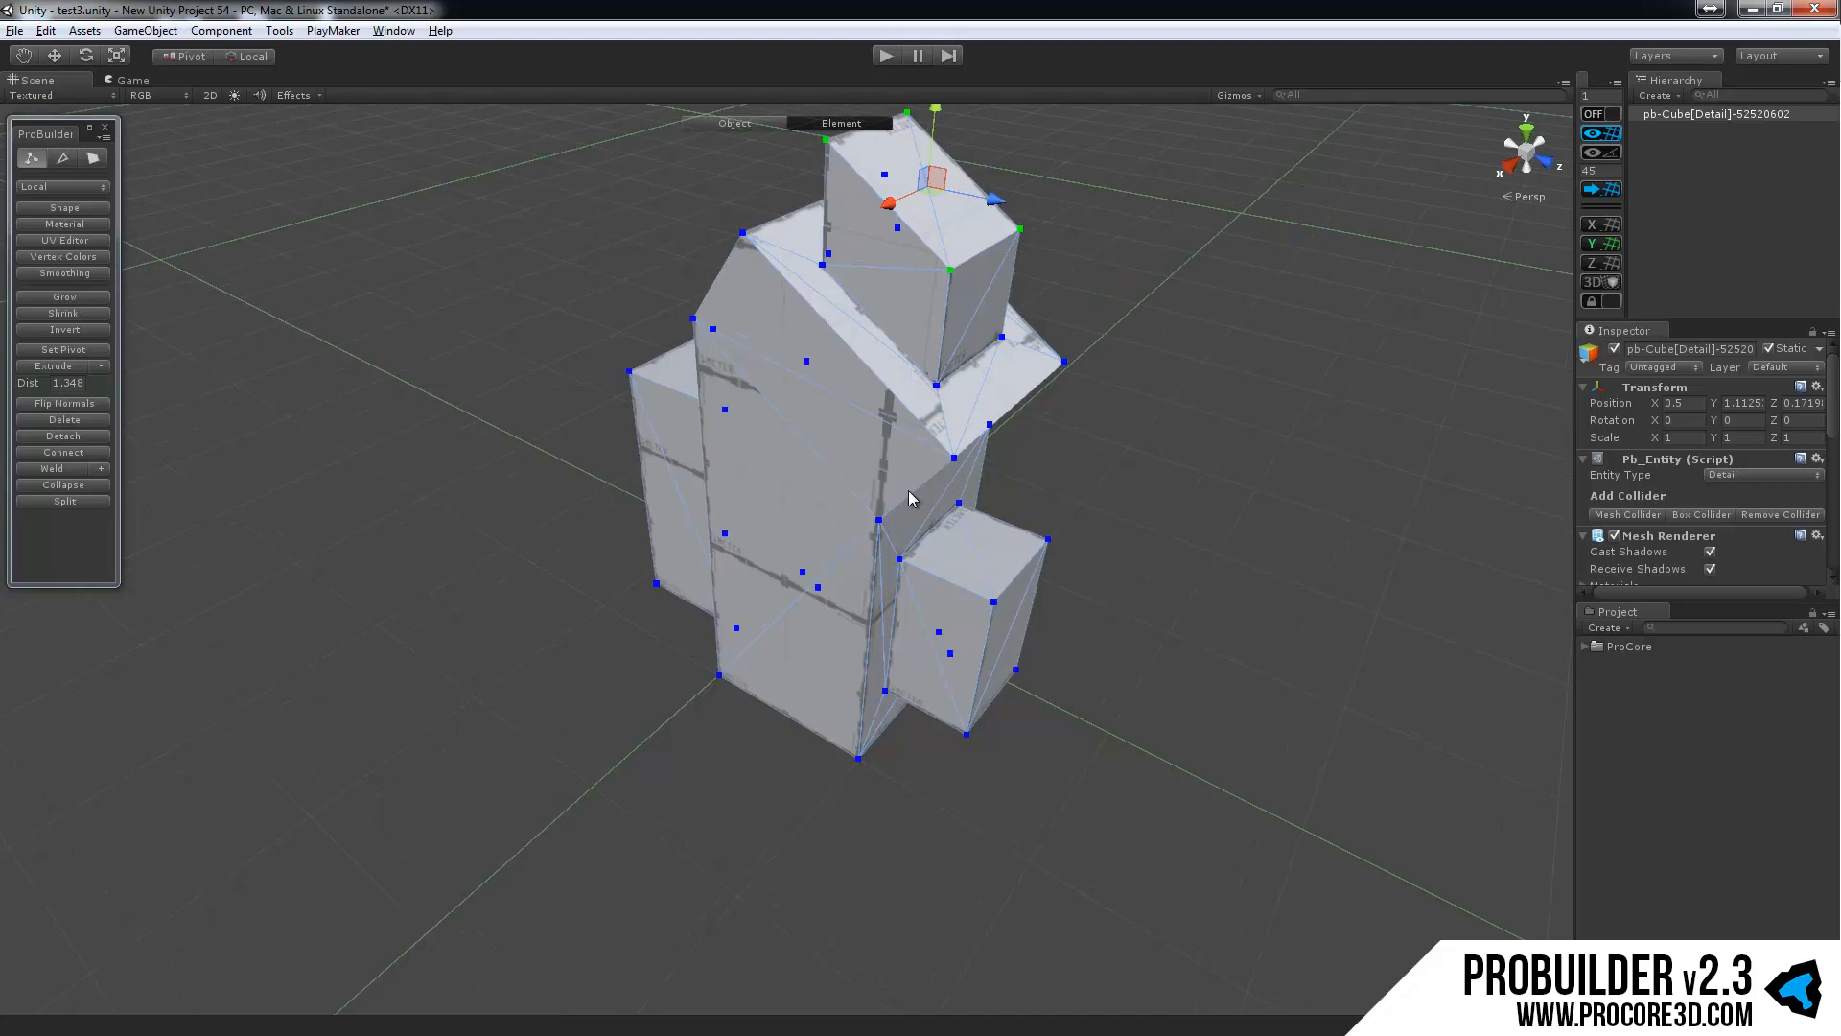
Compare the top face's selection in face and edge modes, and return to vertex mode.
{"action": "left_click", "coordinate": [92, 159]}
{"action": "left_click", "coordinate": [60, 158]}
{"action": "left_click_drag", "start_coordinate": [591, 359], "coordinate": [509, 393], "text": "alt"}
{"action": "left_click", "coordinate": [31, 158]}
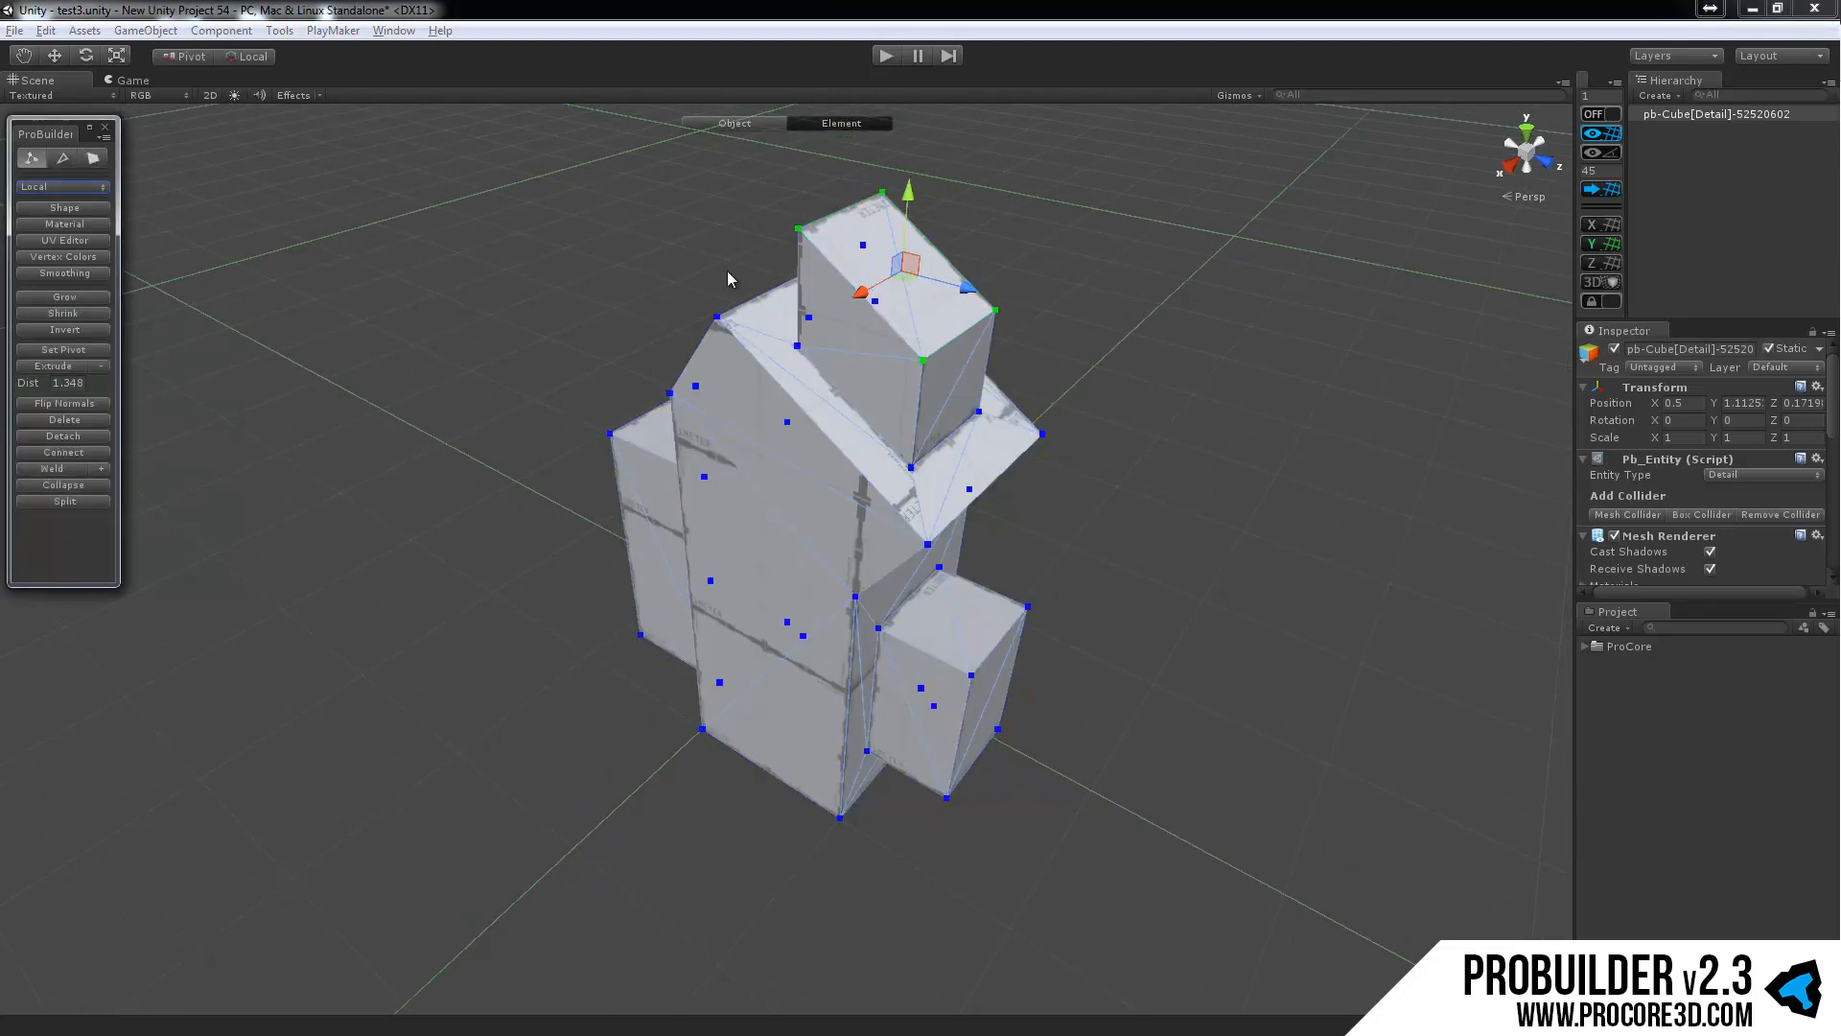
Extrude the roof block's slanted top face as an even smaller block on top with the Scale and Move tools.
{"action": "middle_click_drag", "start_coordinate": [905, 363], "coordinate": [866, 418]}
{"action": "scroll", "coordinate": [866, 418], "scroll_direction": "up", "scroll_amount": 1}
{"action": "key", "text": "r"}
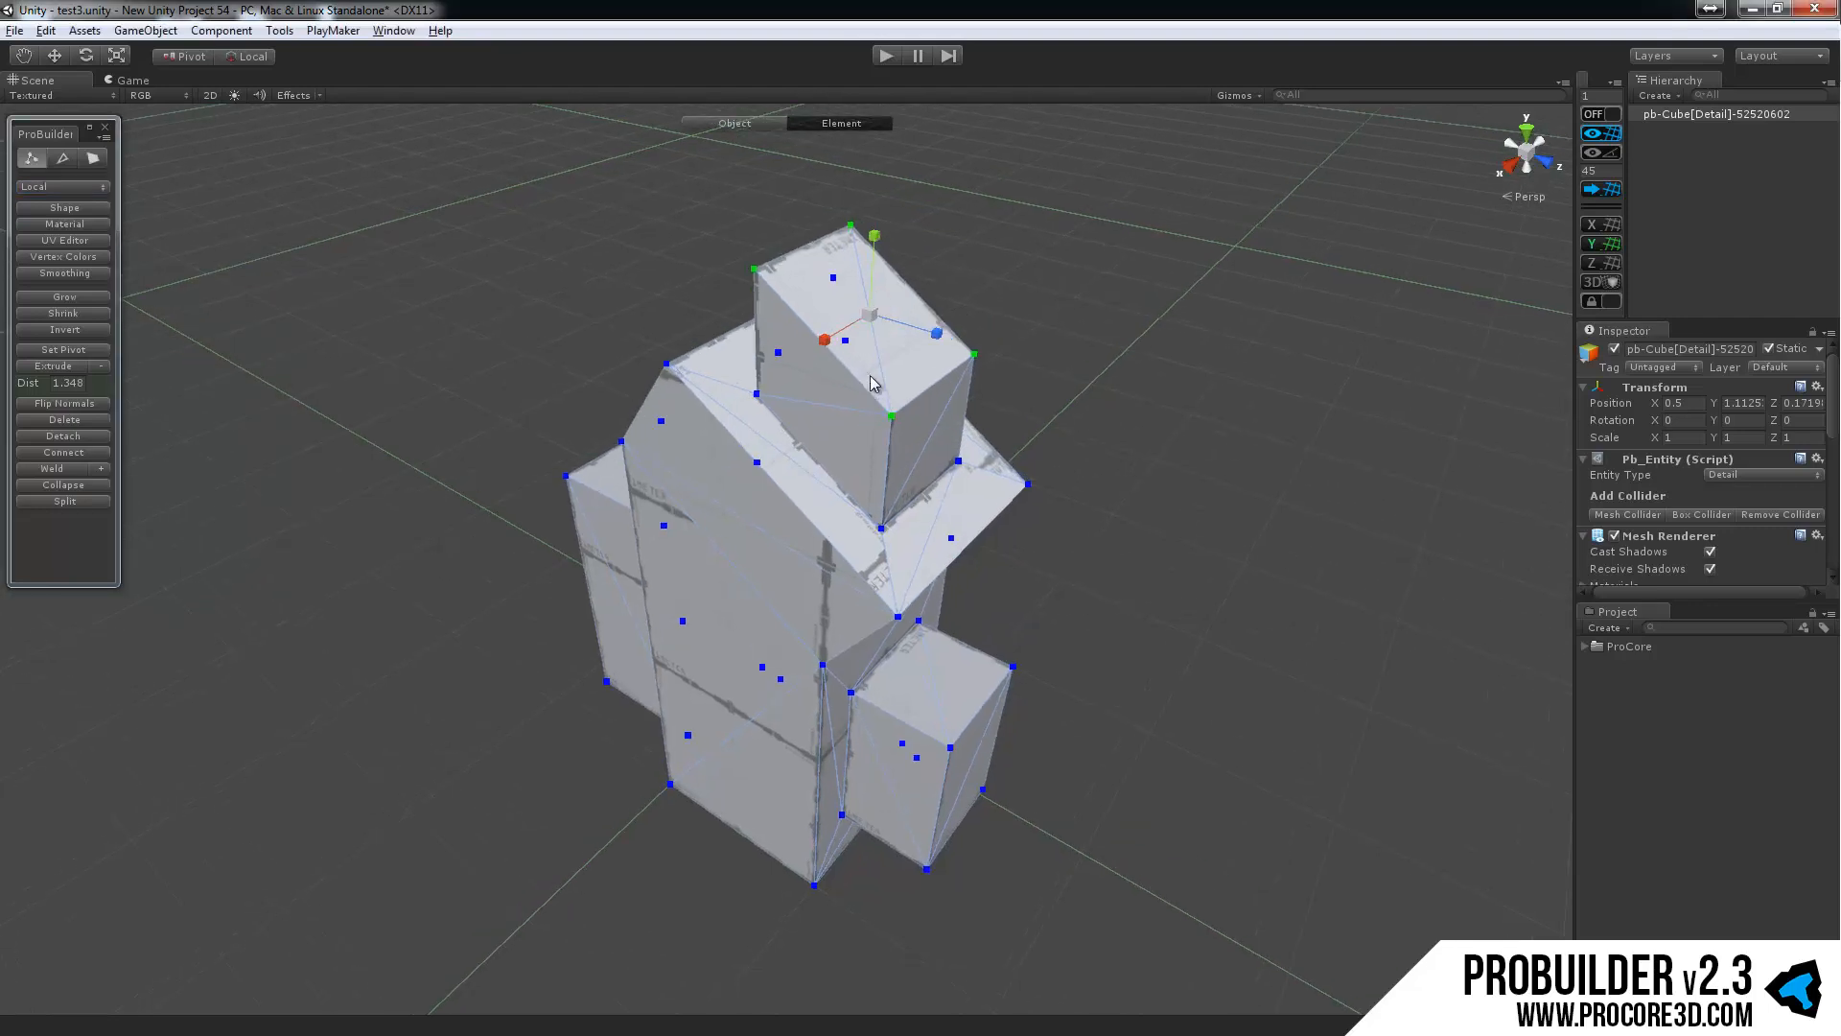
{"action": "left_click_drag", "start_coordinate": [871, 322], "coordinate": [865, 322], "text": "shift"}
{"action": "key", "text": "w"}
{"action": "left_click_drag", "start_coordinate": [881, 241], "coordinate": [704, 300], "text": "shift"}
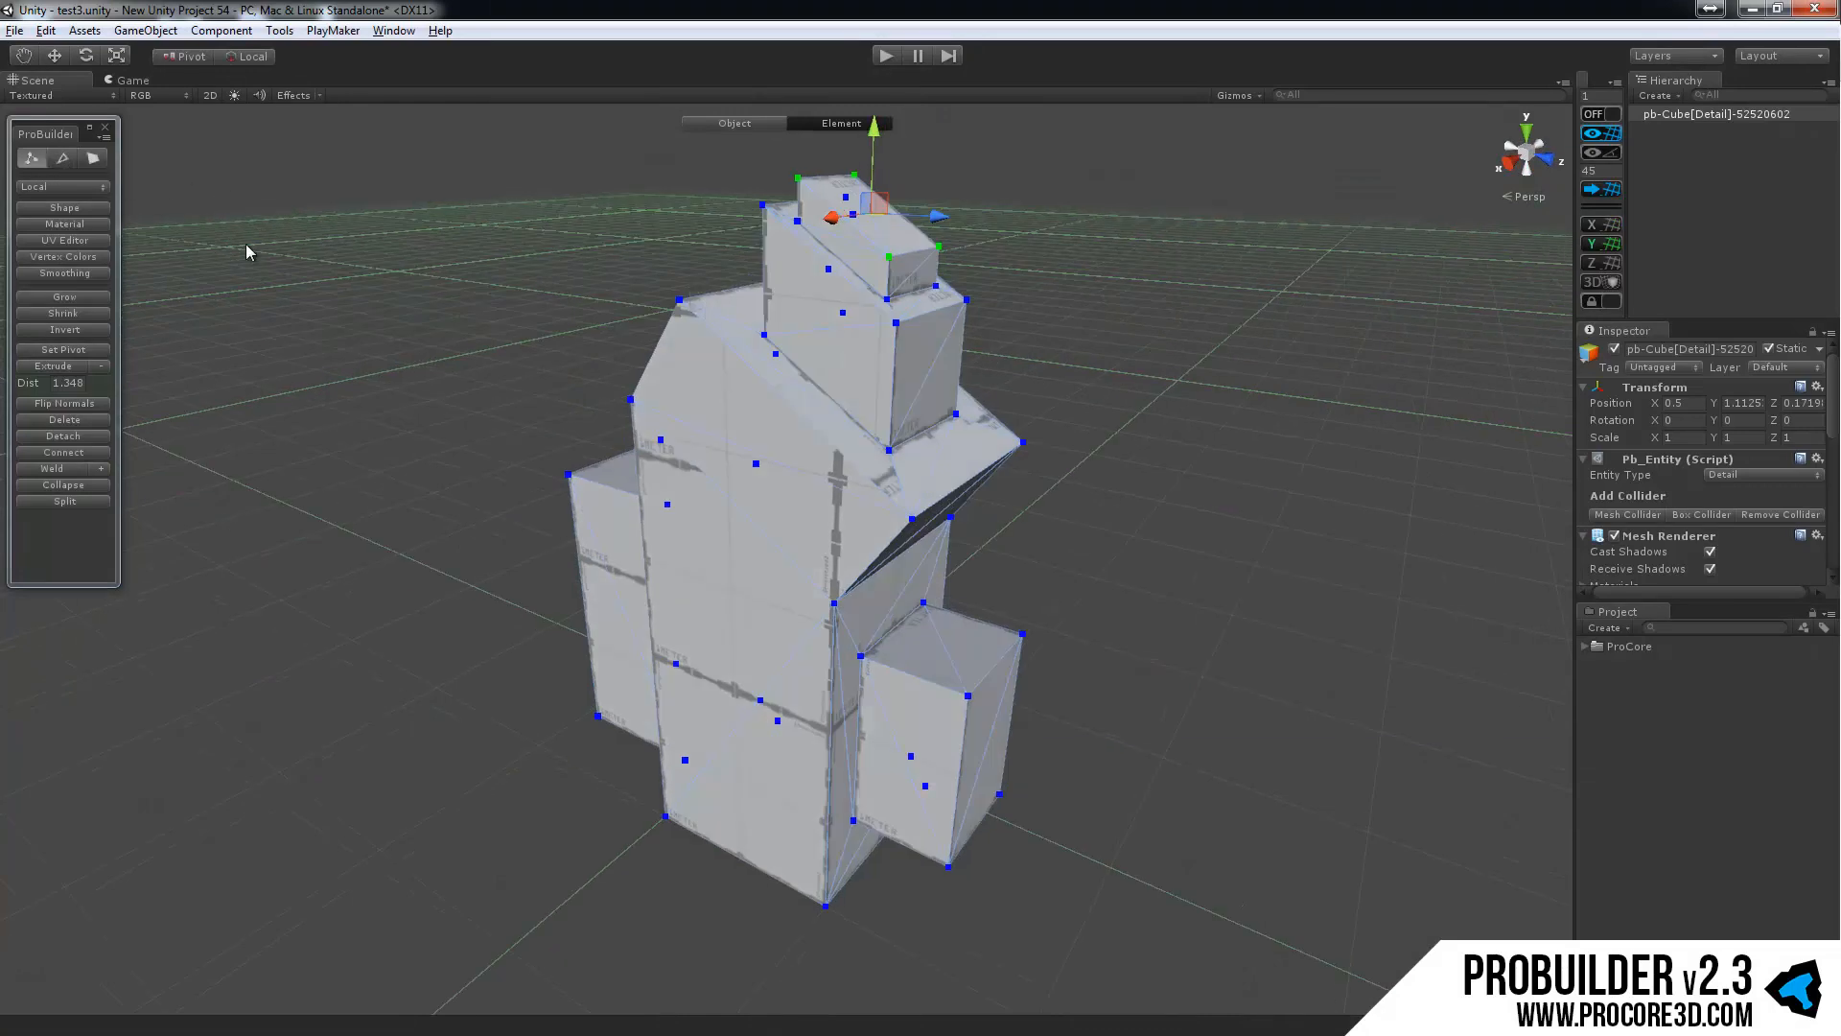
Collapse the Extrude options and select the corner vertices of the side face next to the extruded roof section.
{"action": "left_click_drag", "start_coordinate": [342, 308], "coordinate": [226, 234], "text": "alt"}
{"action": "left_click_drag", "start_coordinate": [465, 227], "coordinate": [493, 283], "text": "alt"}
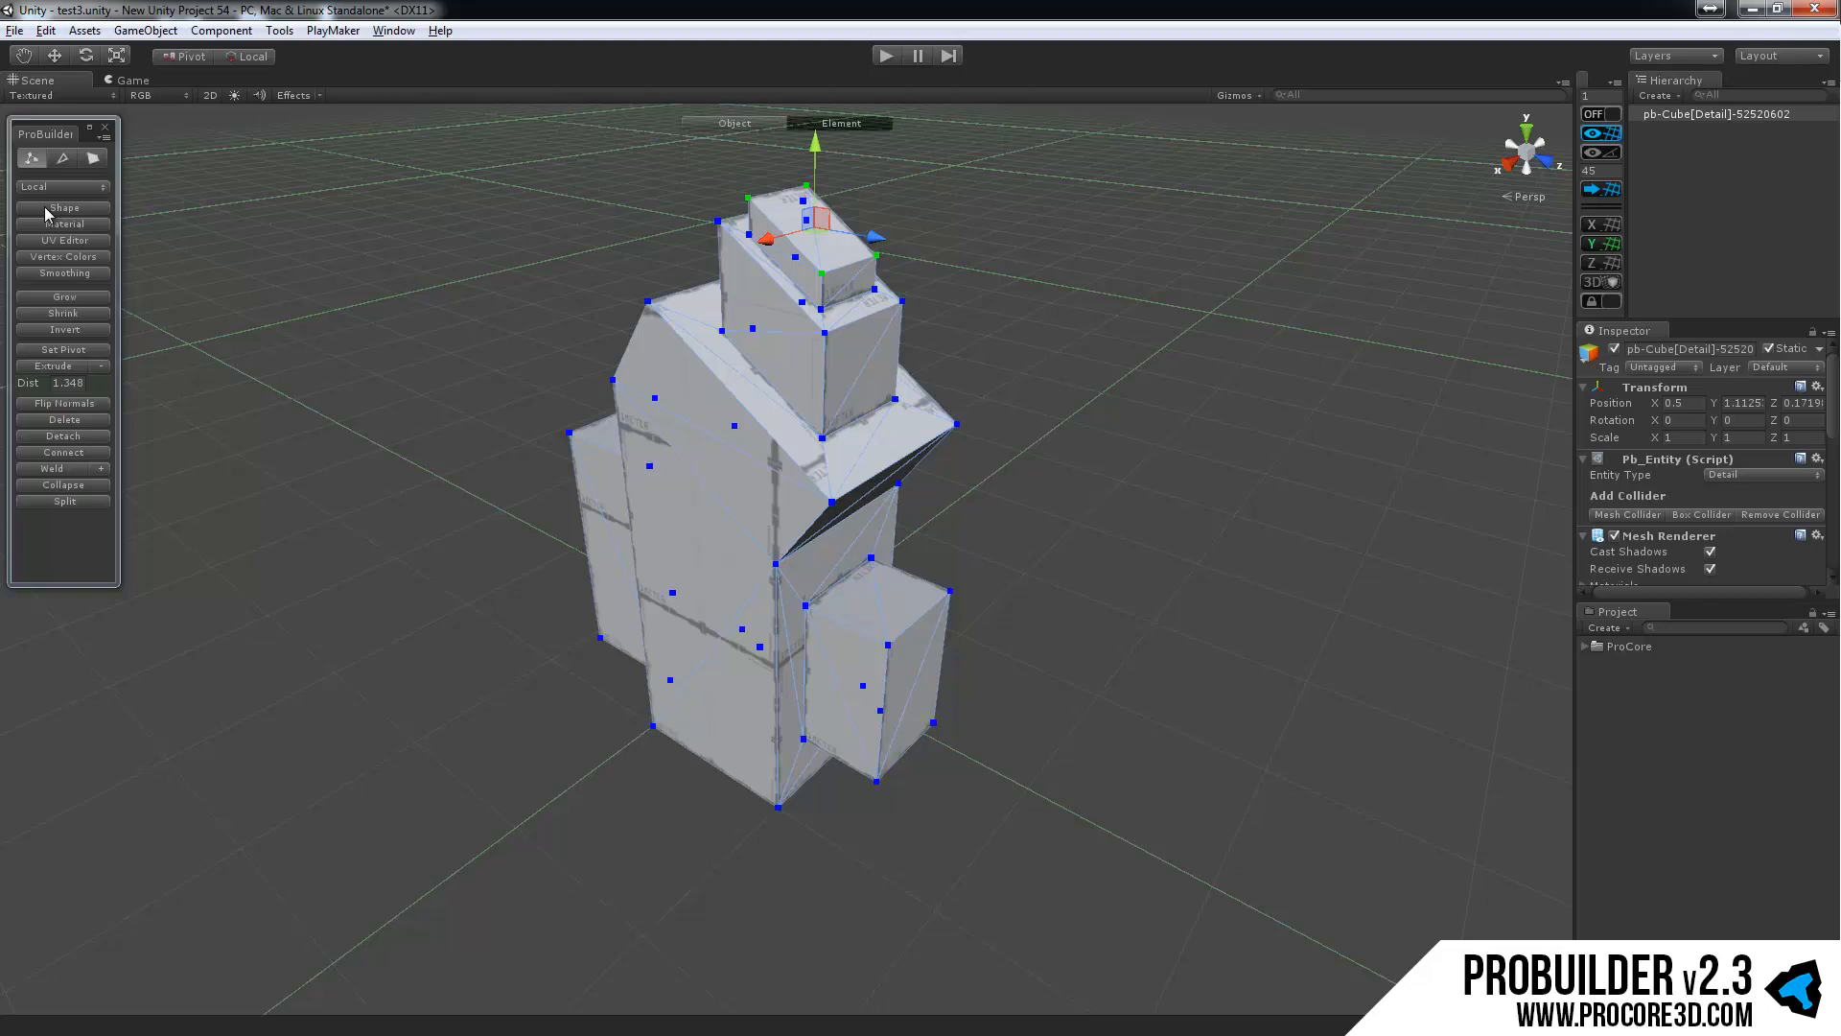
{"action": "left_click", "coordinate": [100, 367]}
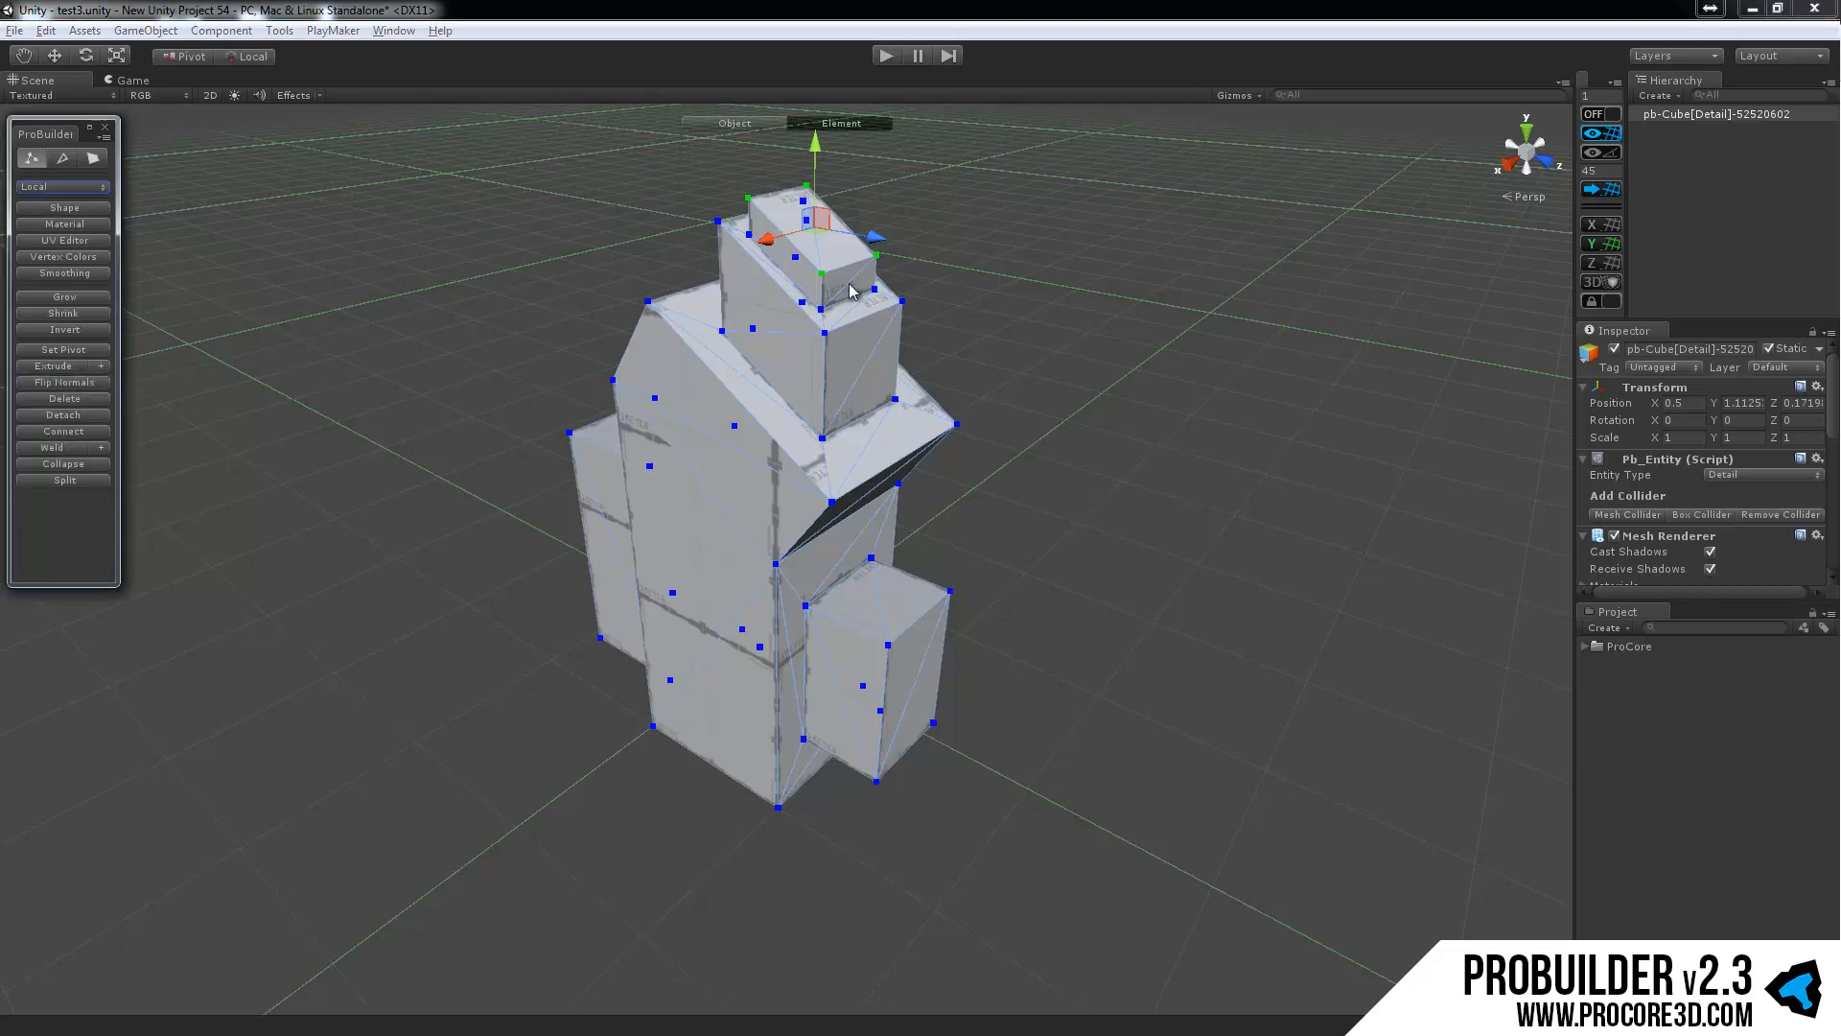
{"action": "left_click", "coordinate": [715, 383]}
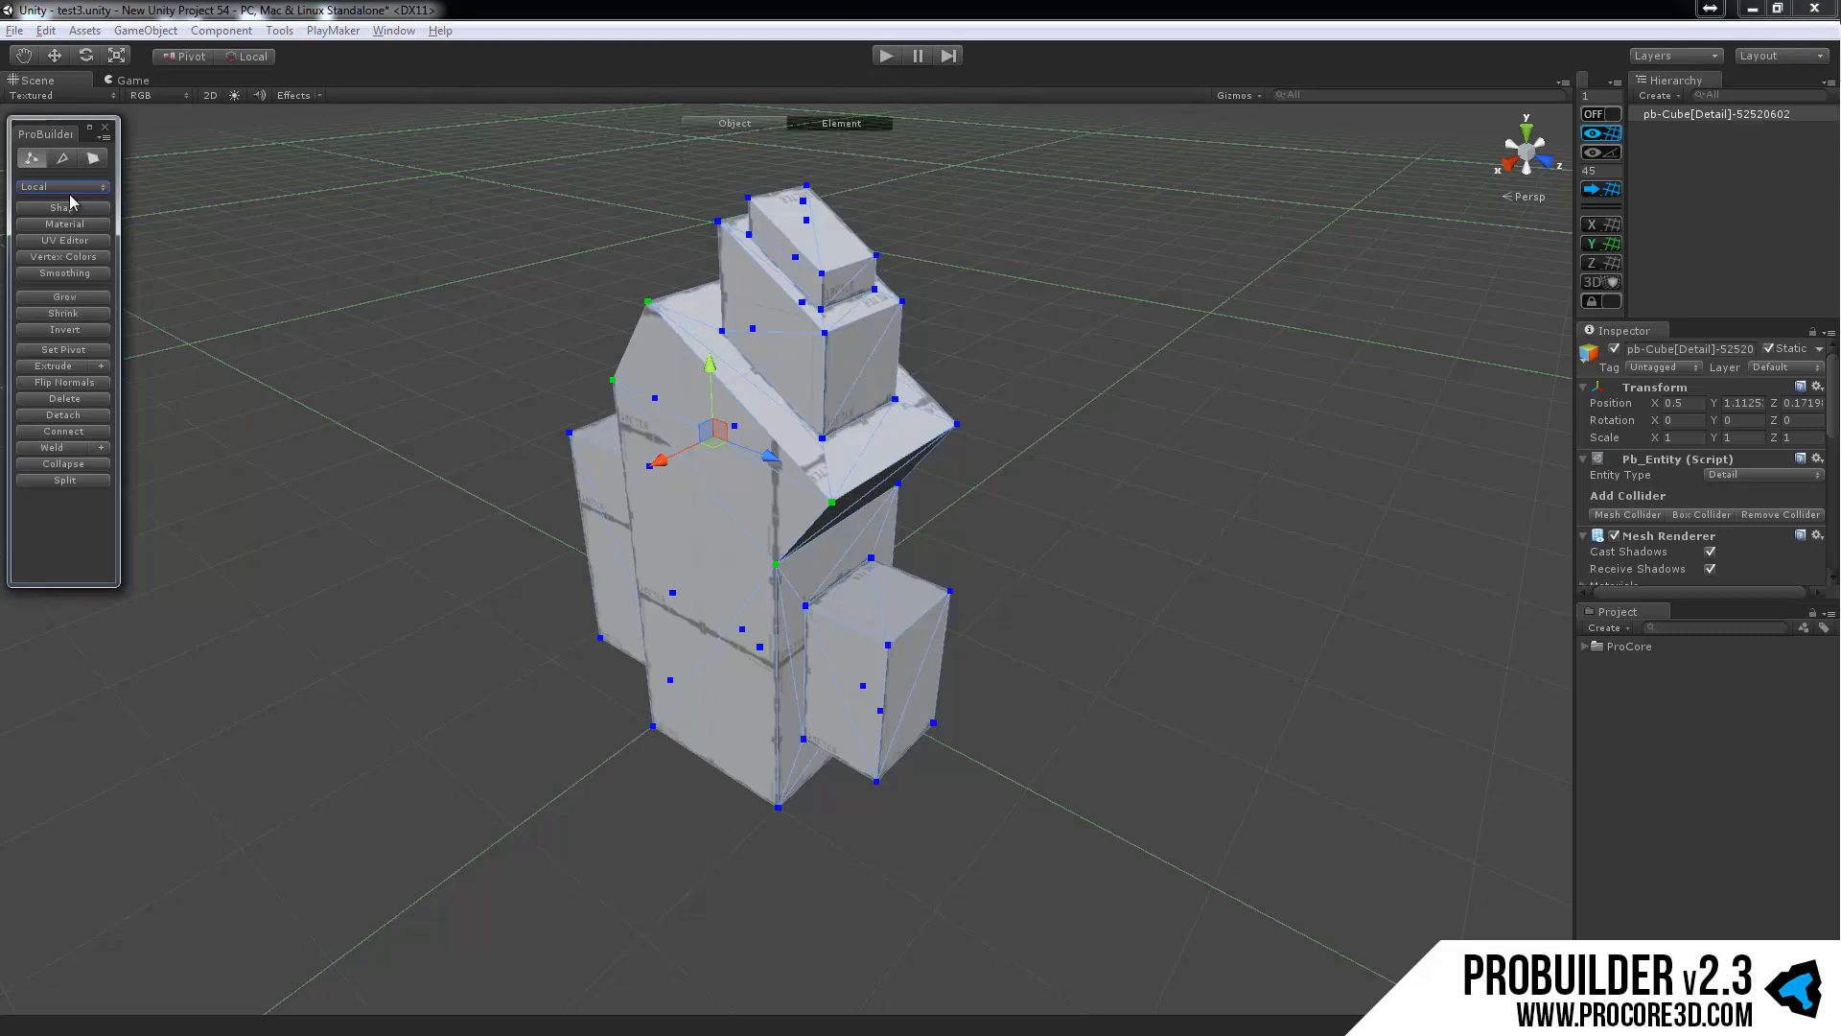
Compare the element tools offered in edge, face and vertex modes, finishing in vertex mode.
{"action": "left_click", "coordinate": [56, 163]}
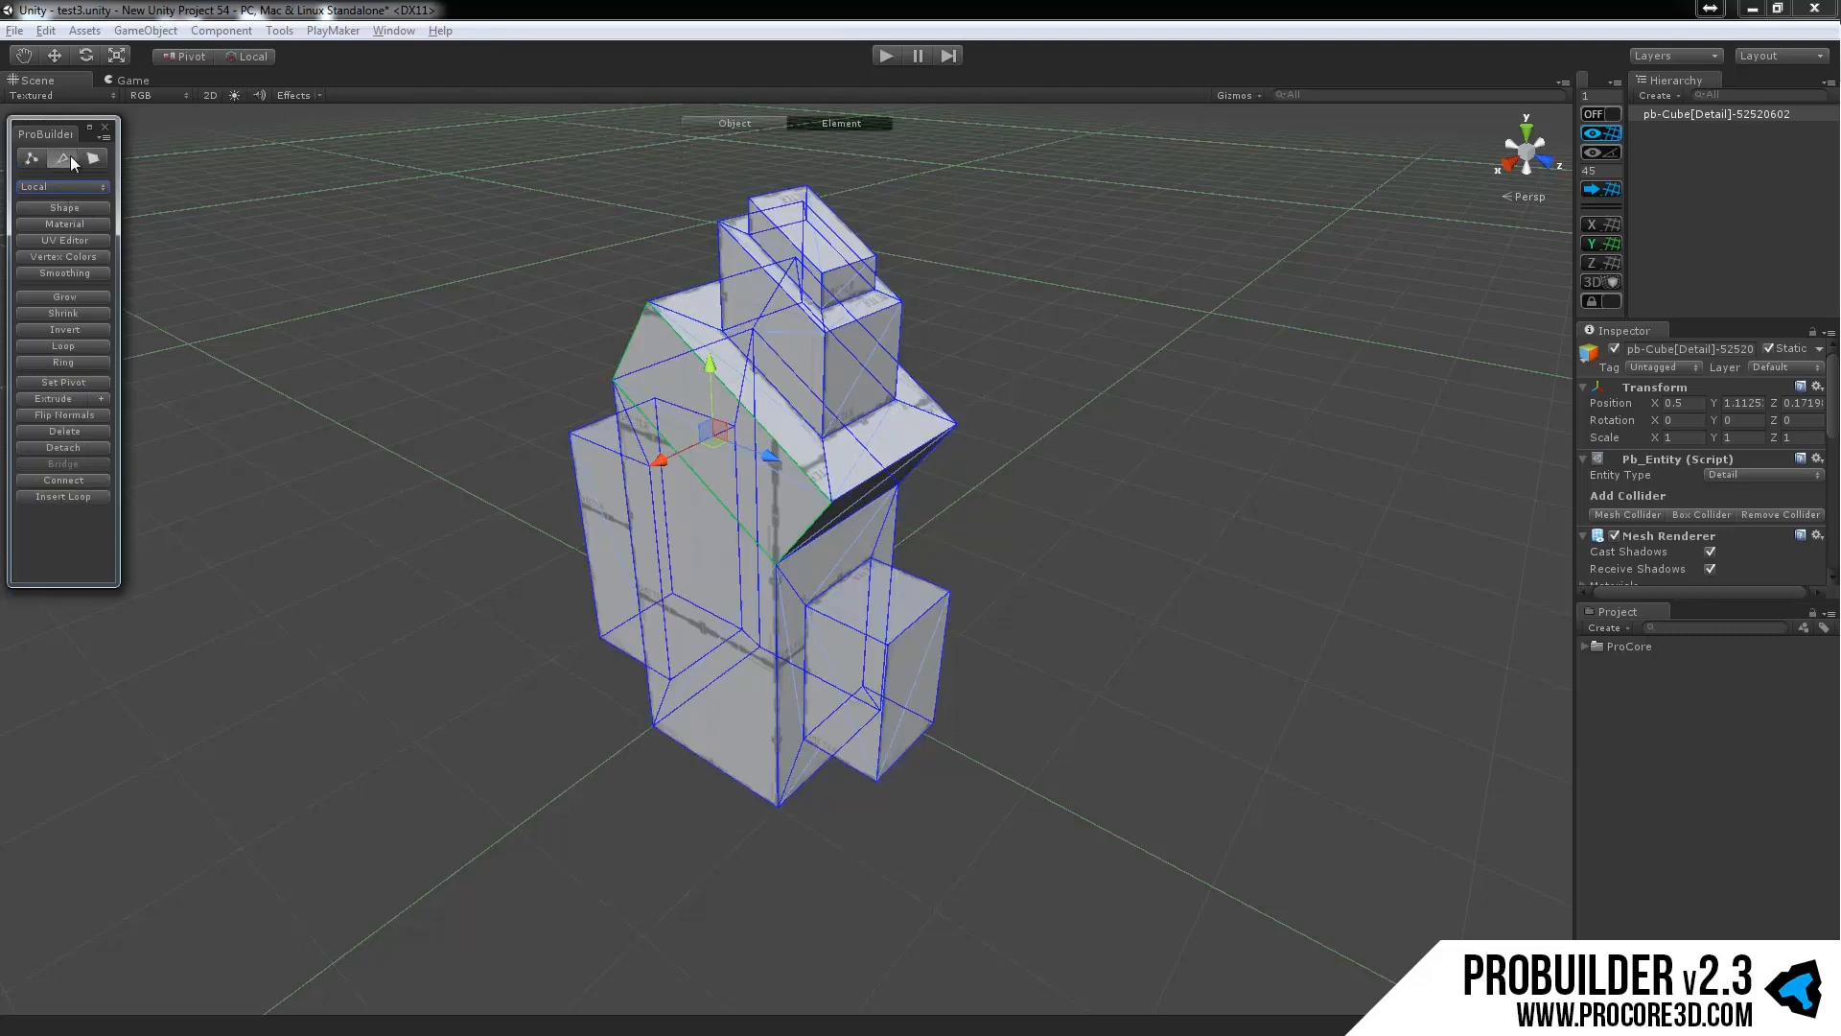
{"action": "left_click", "coordinate": [97, 157]}
{"action": "left_click", "coordinate": [64, 158]}
{"action": "left_click", "coordinate": [33, 157]}
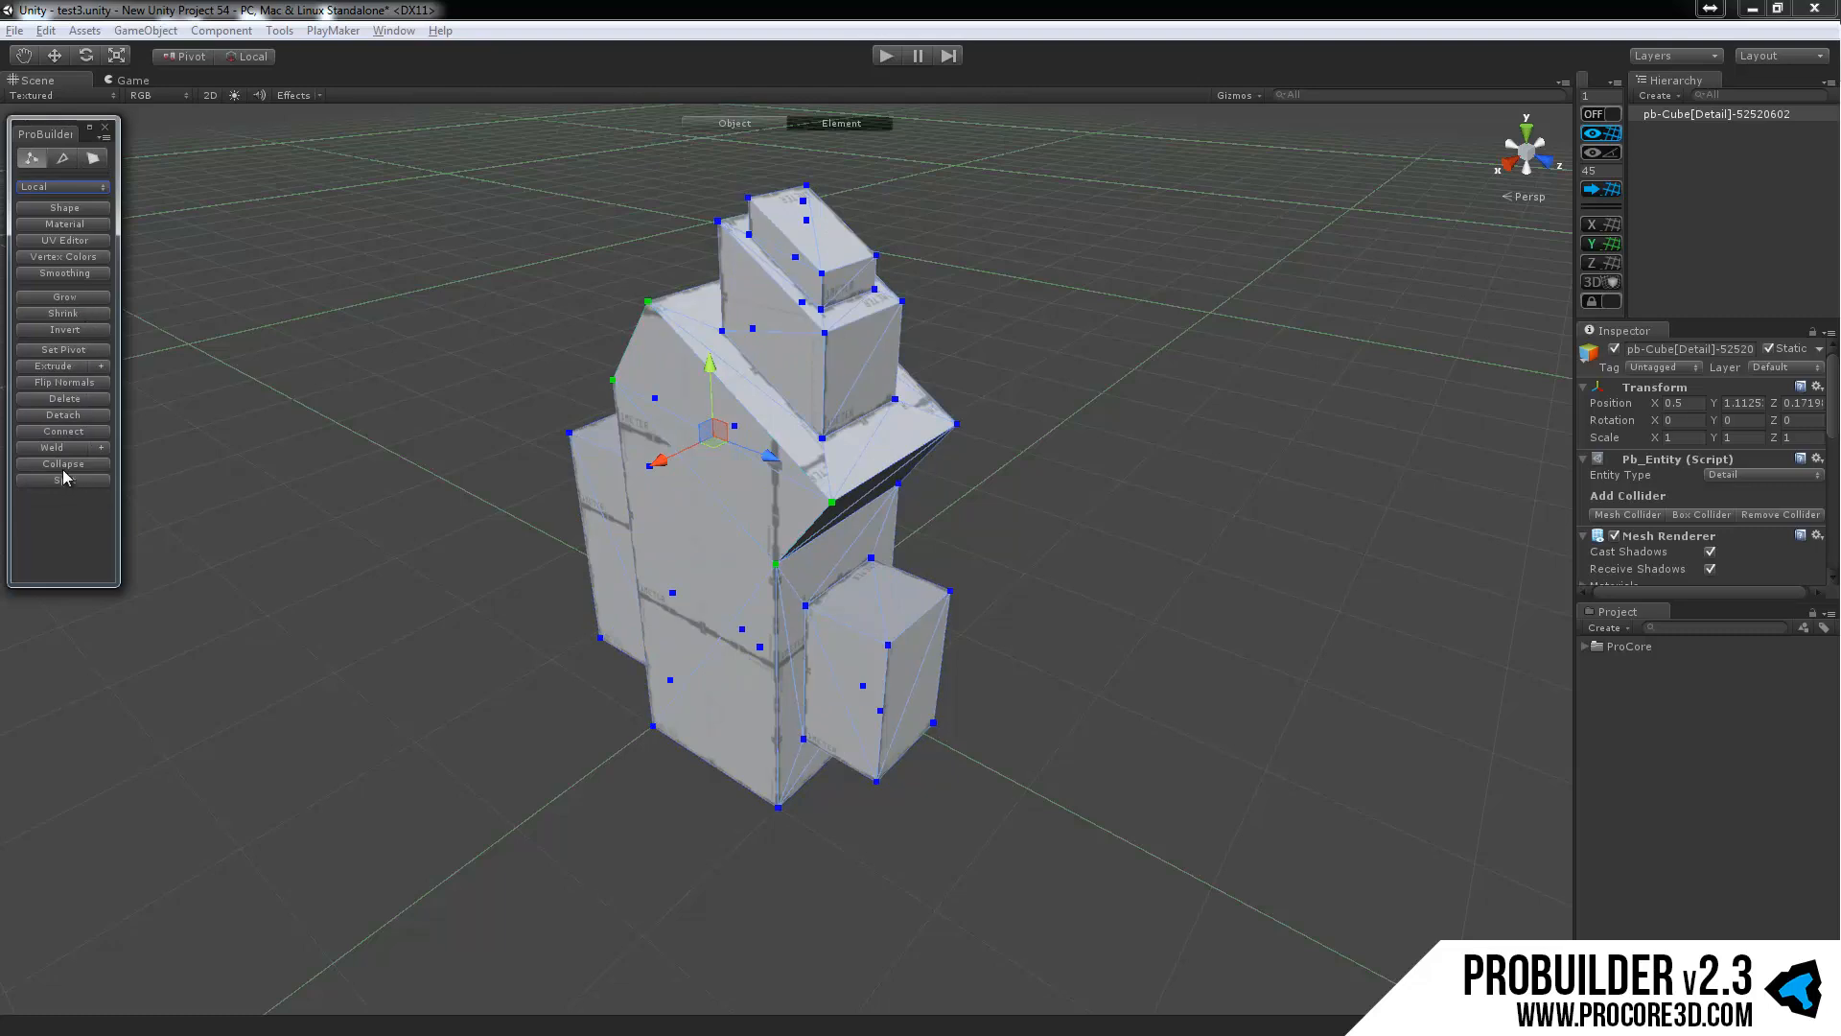
{"action": "left_click", "coordinate": [64, 159]}
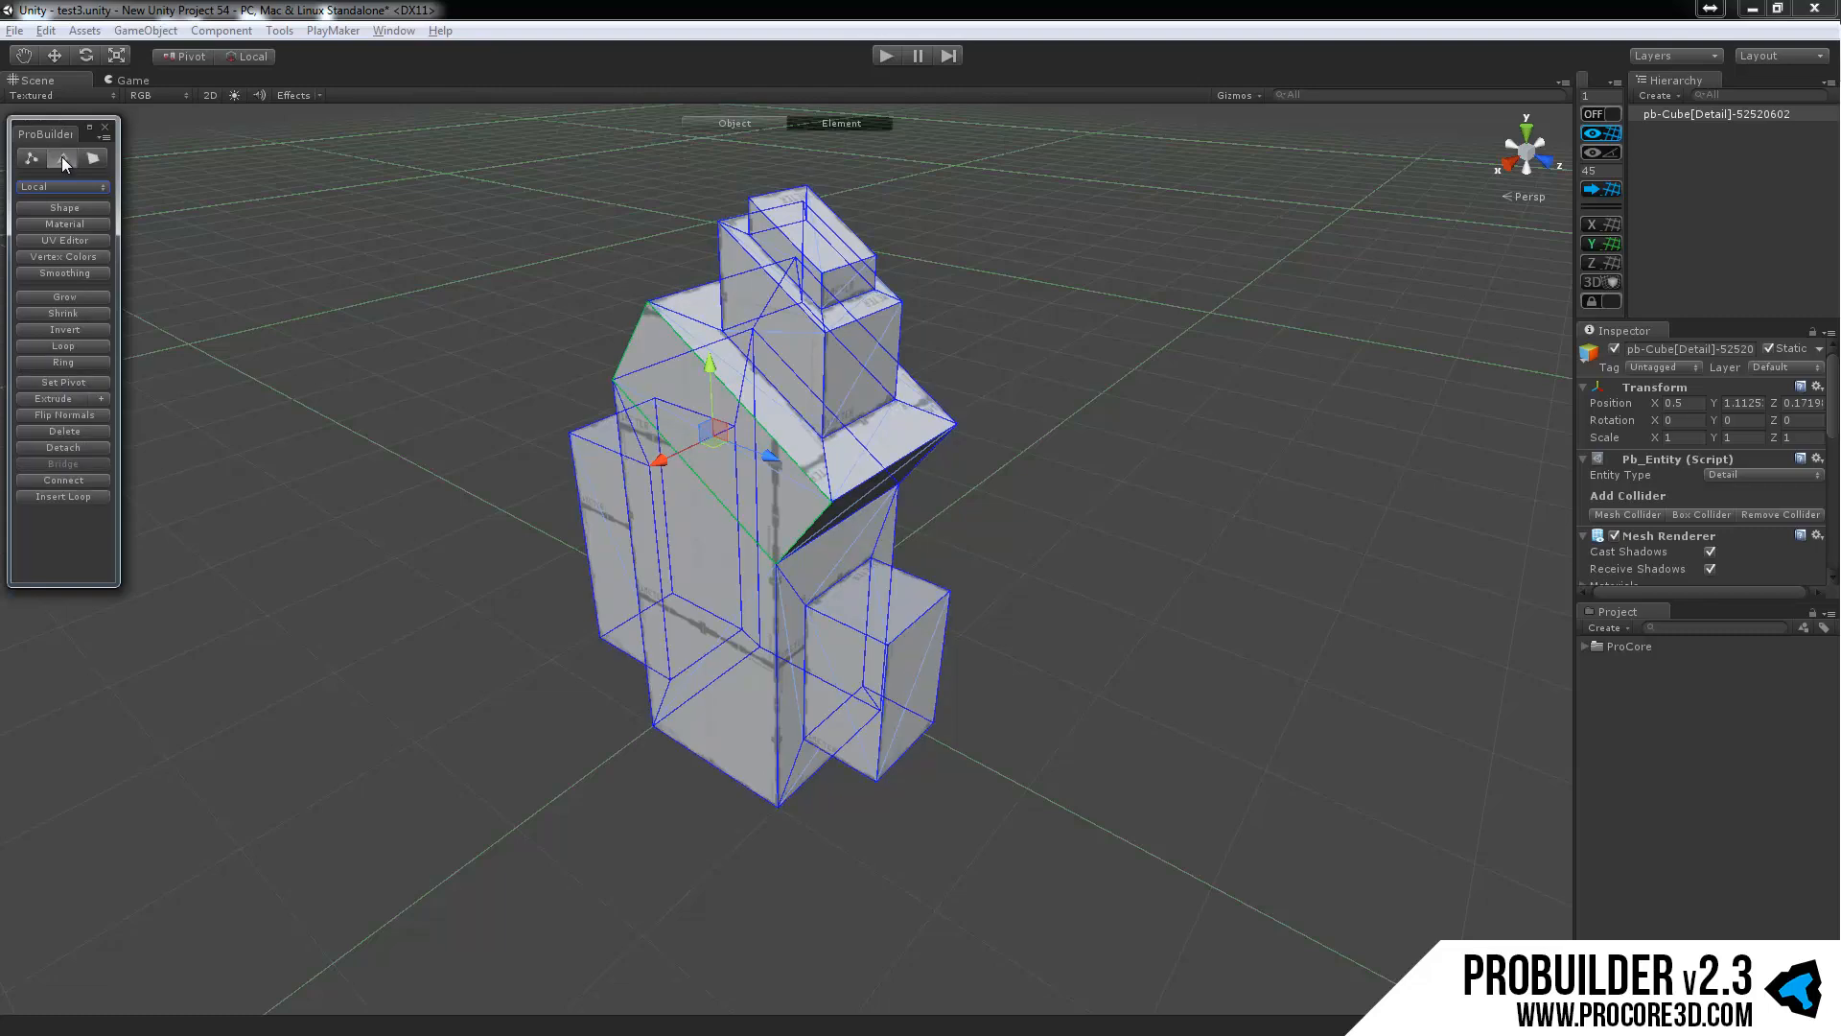
{"action": "left_click", "coordinate": [32, 158]}
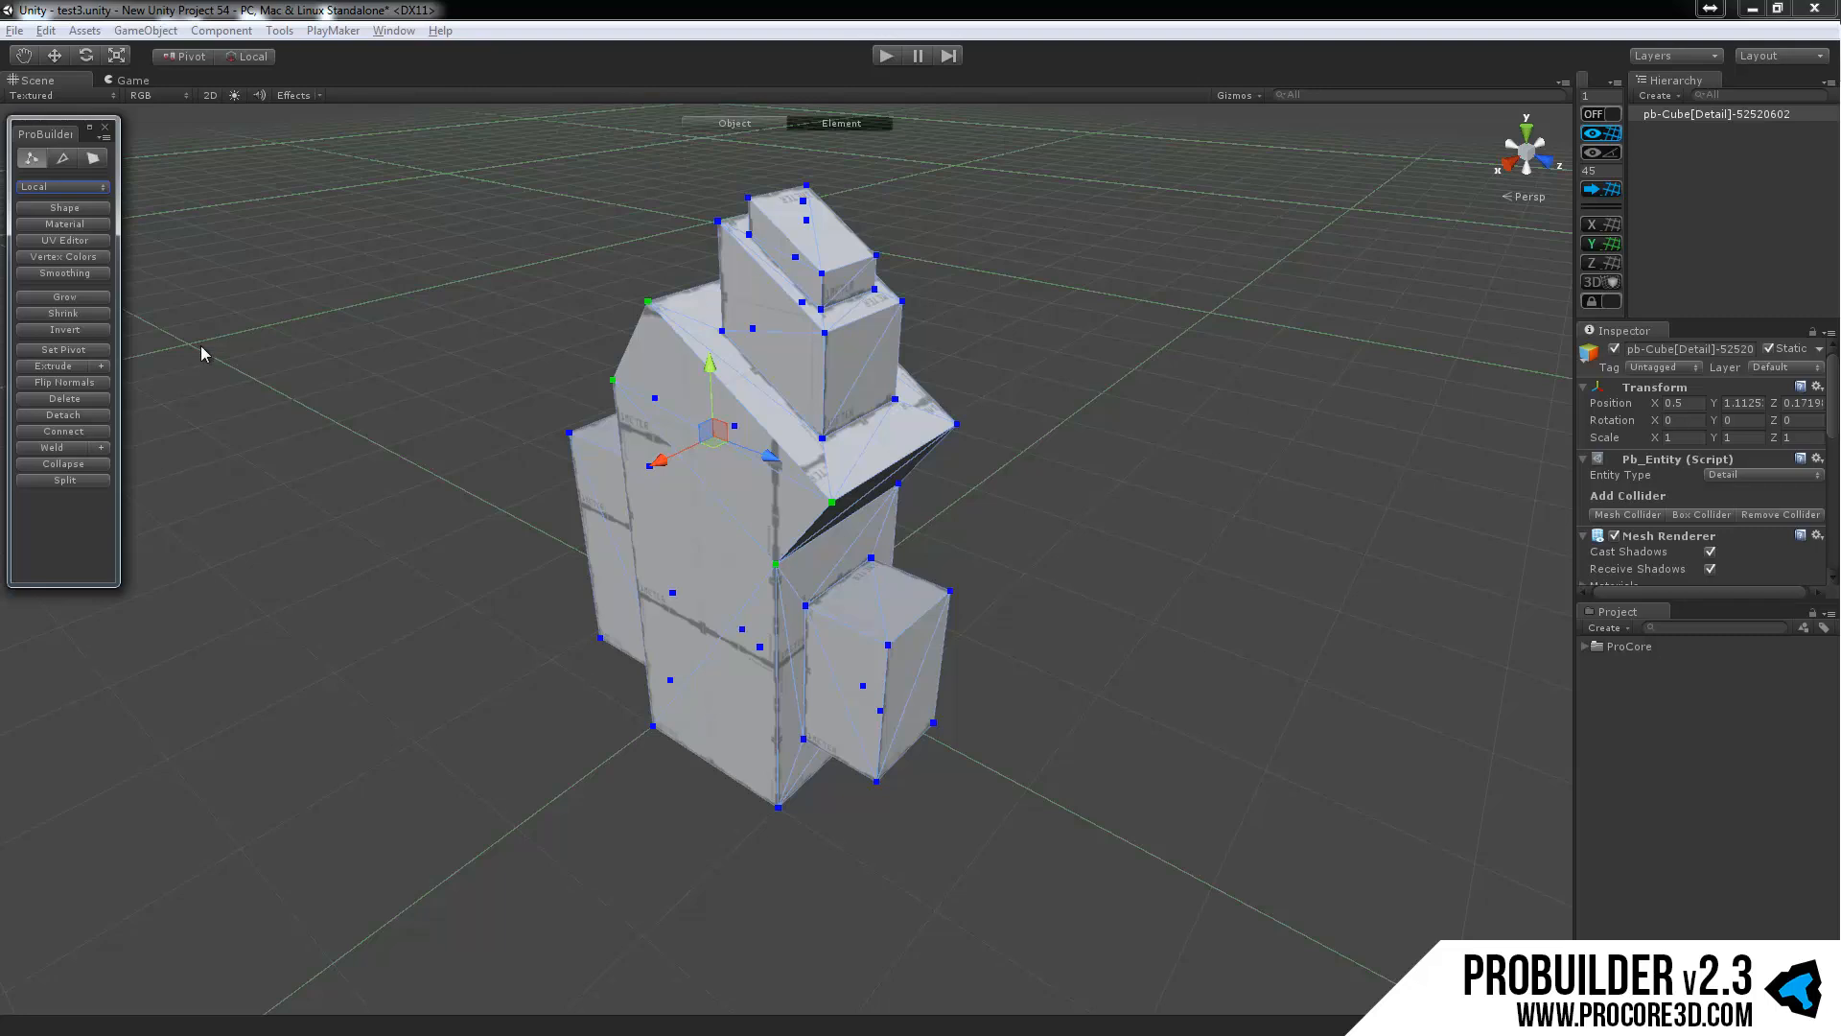
Grow the vertex selection, grow it again after picking the roof's corner vertex, and shrink it once.
{"action": "left_click", "coordinate": [86, 299]}
{"action": "left_click", "coordinate": [85, 297]}
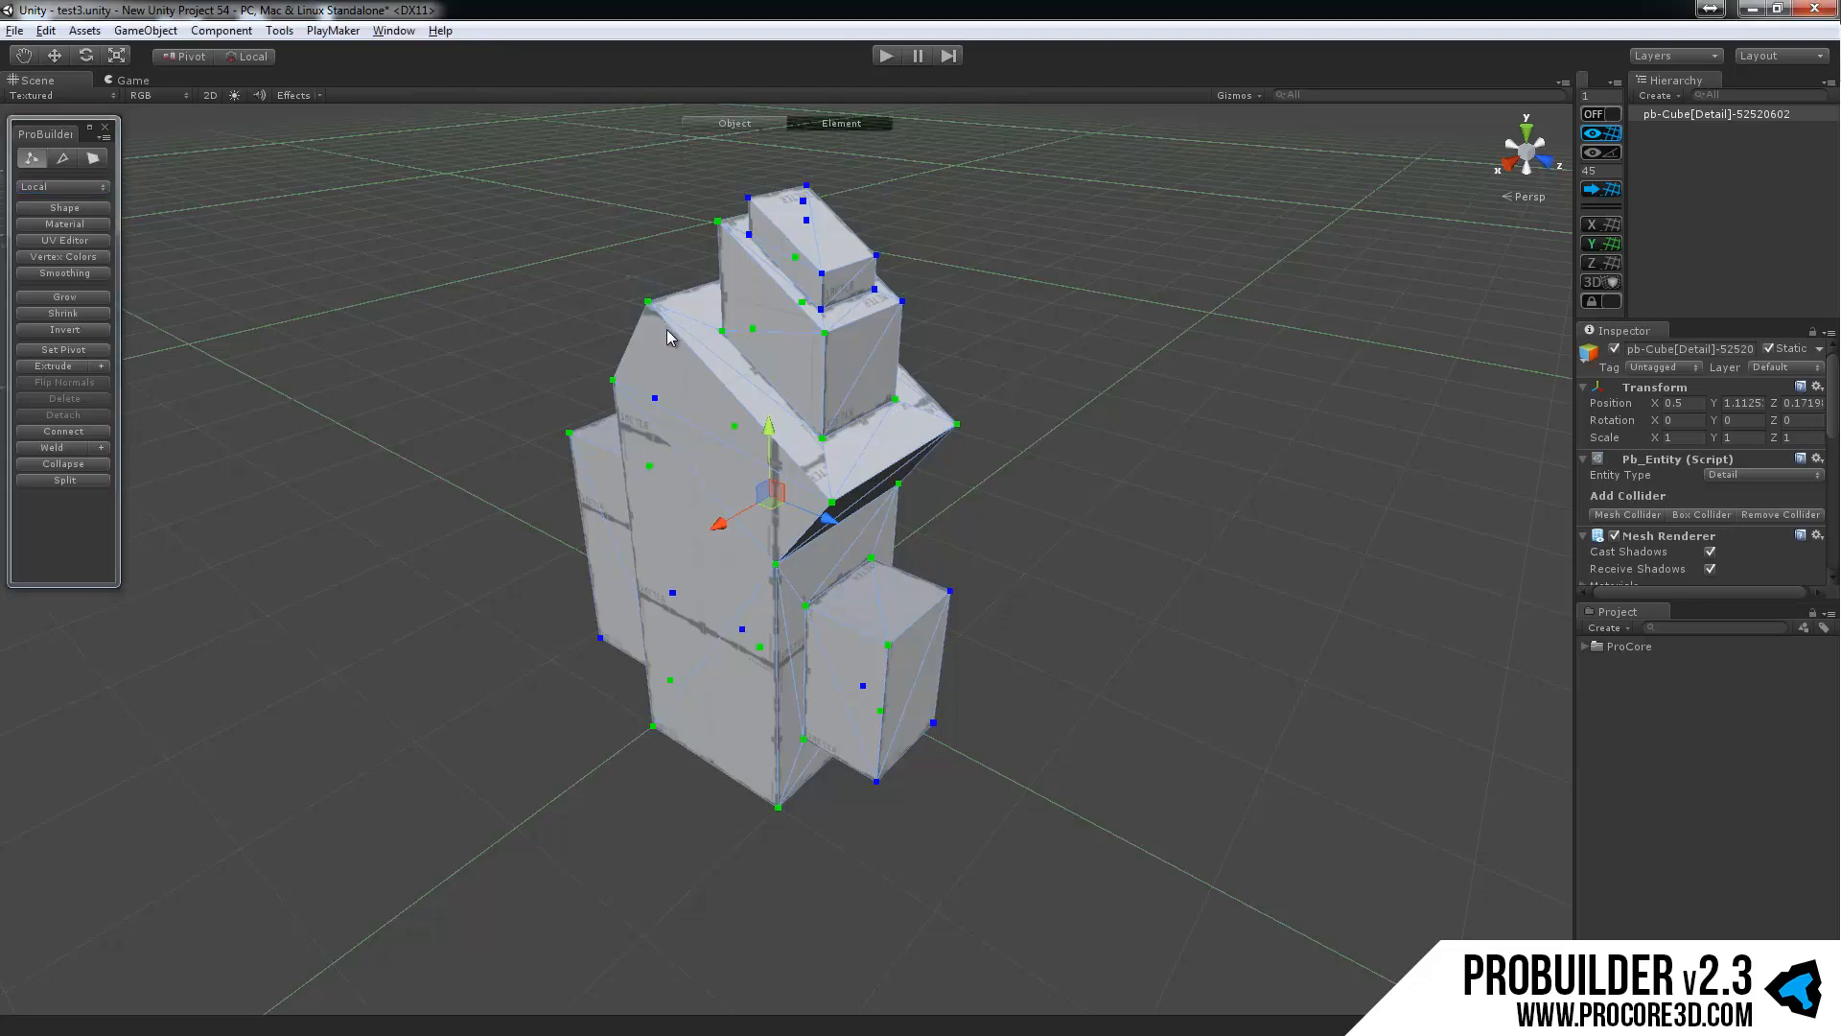
{"action": "left_click", "coordinate": [648, 303]}
{"action": "left_click", "coordinate": [86, 298]}
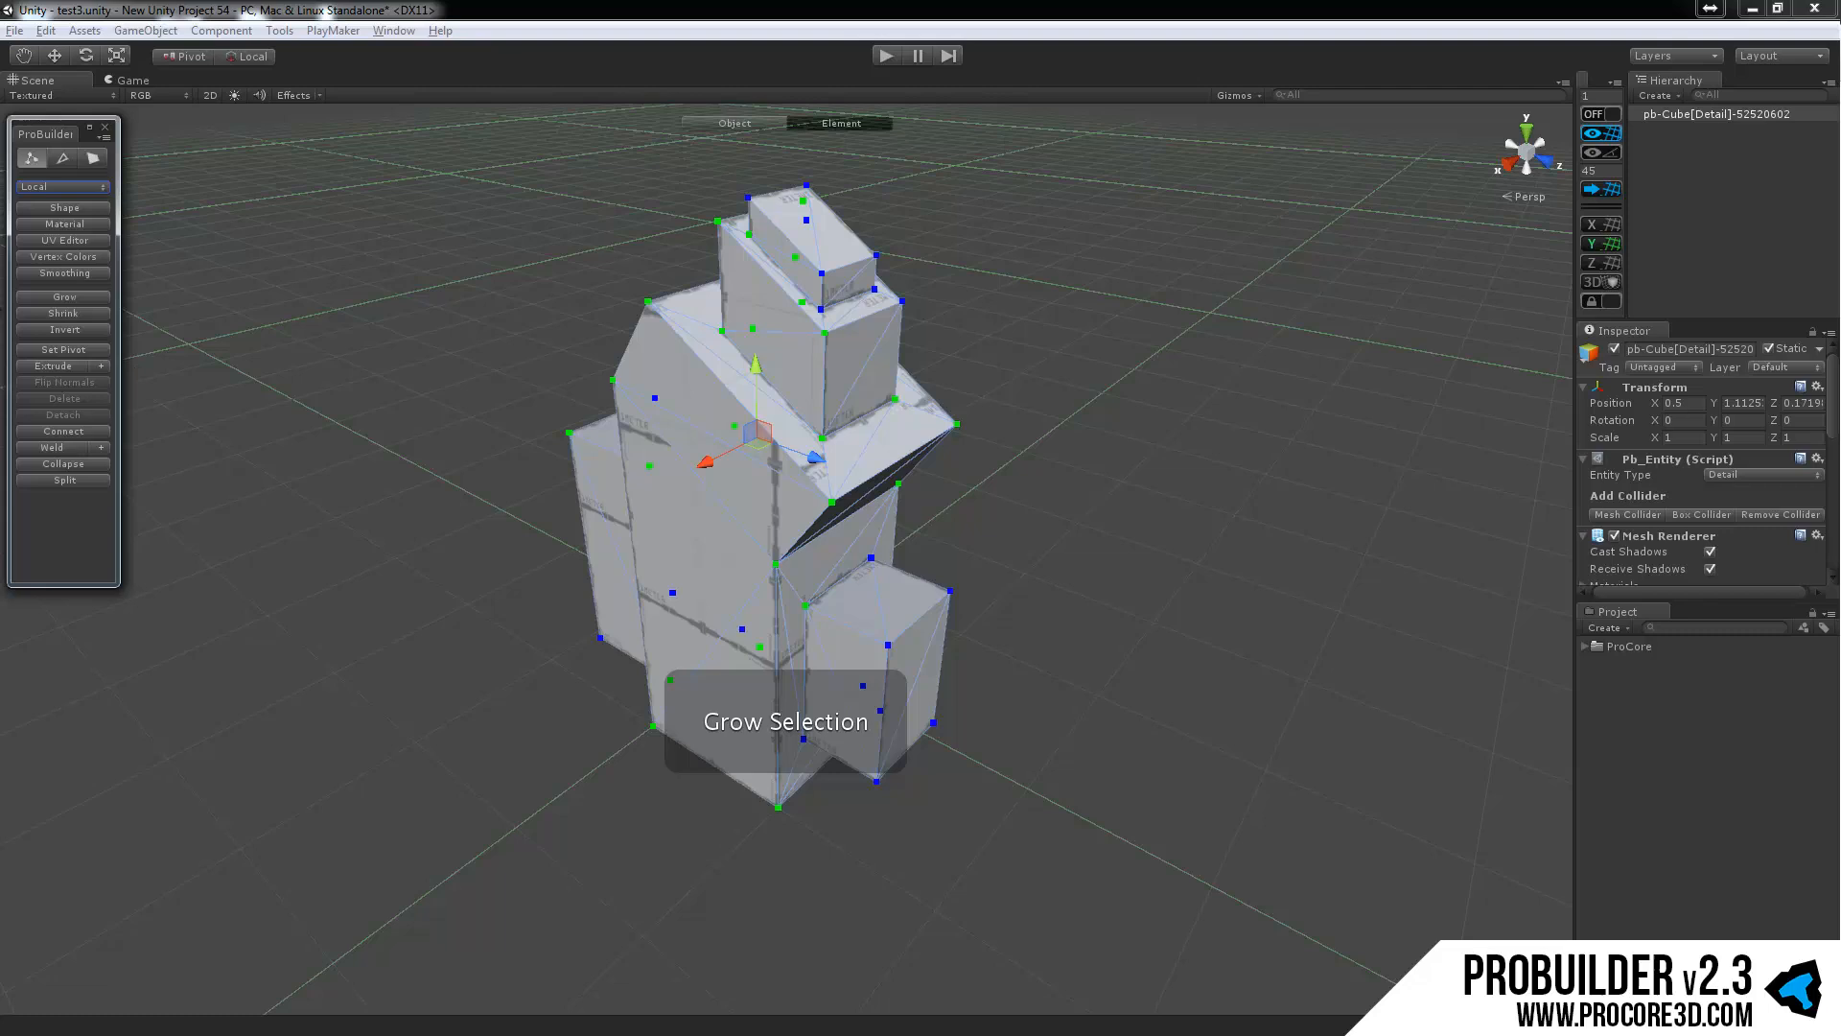
{"action": "left_click", "coordinate": [99, 313]}
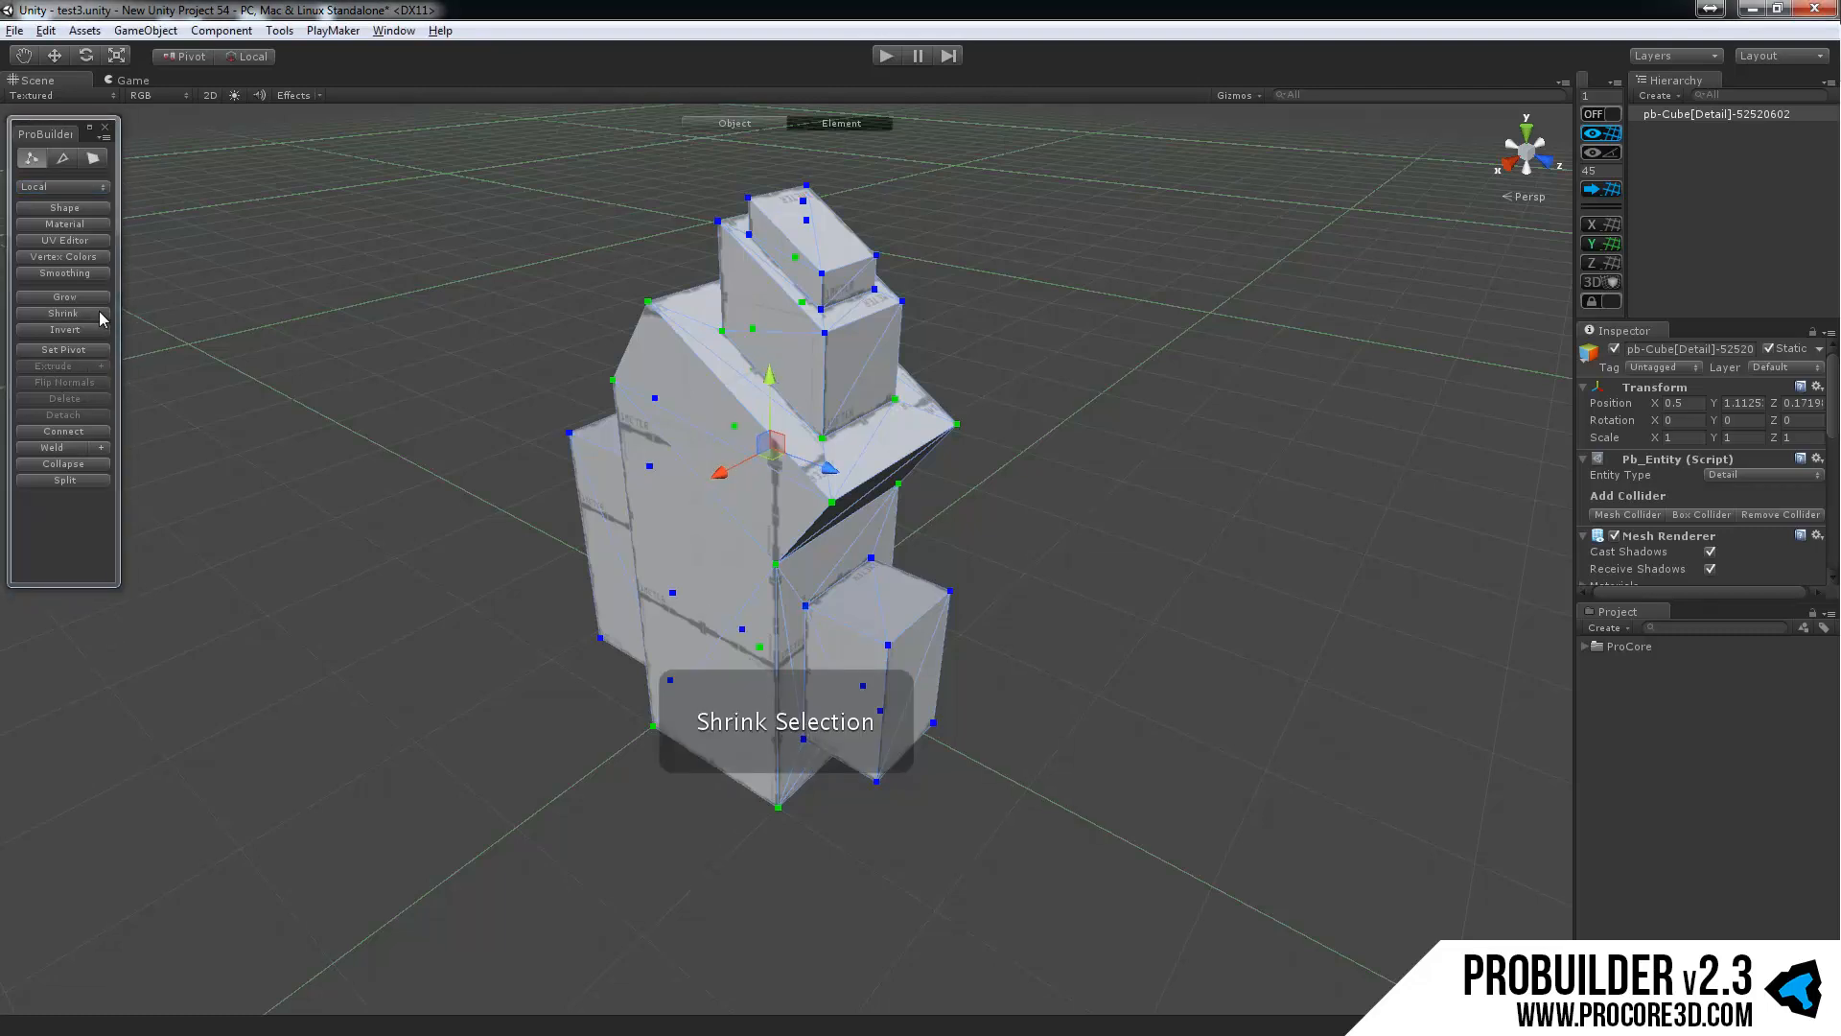
Invert the vertex selection and invert it back, repeating the pair once more.
{"action": "left_click", "coordinate": [83, 330]}
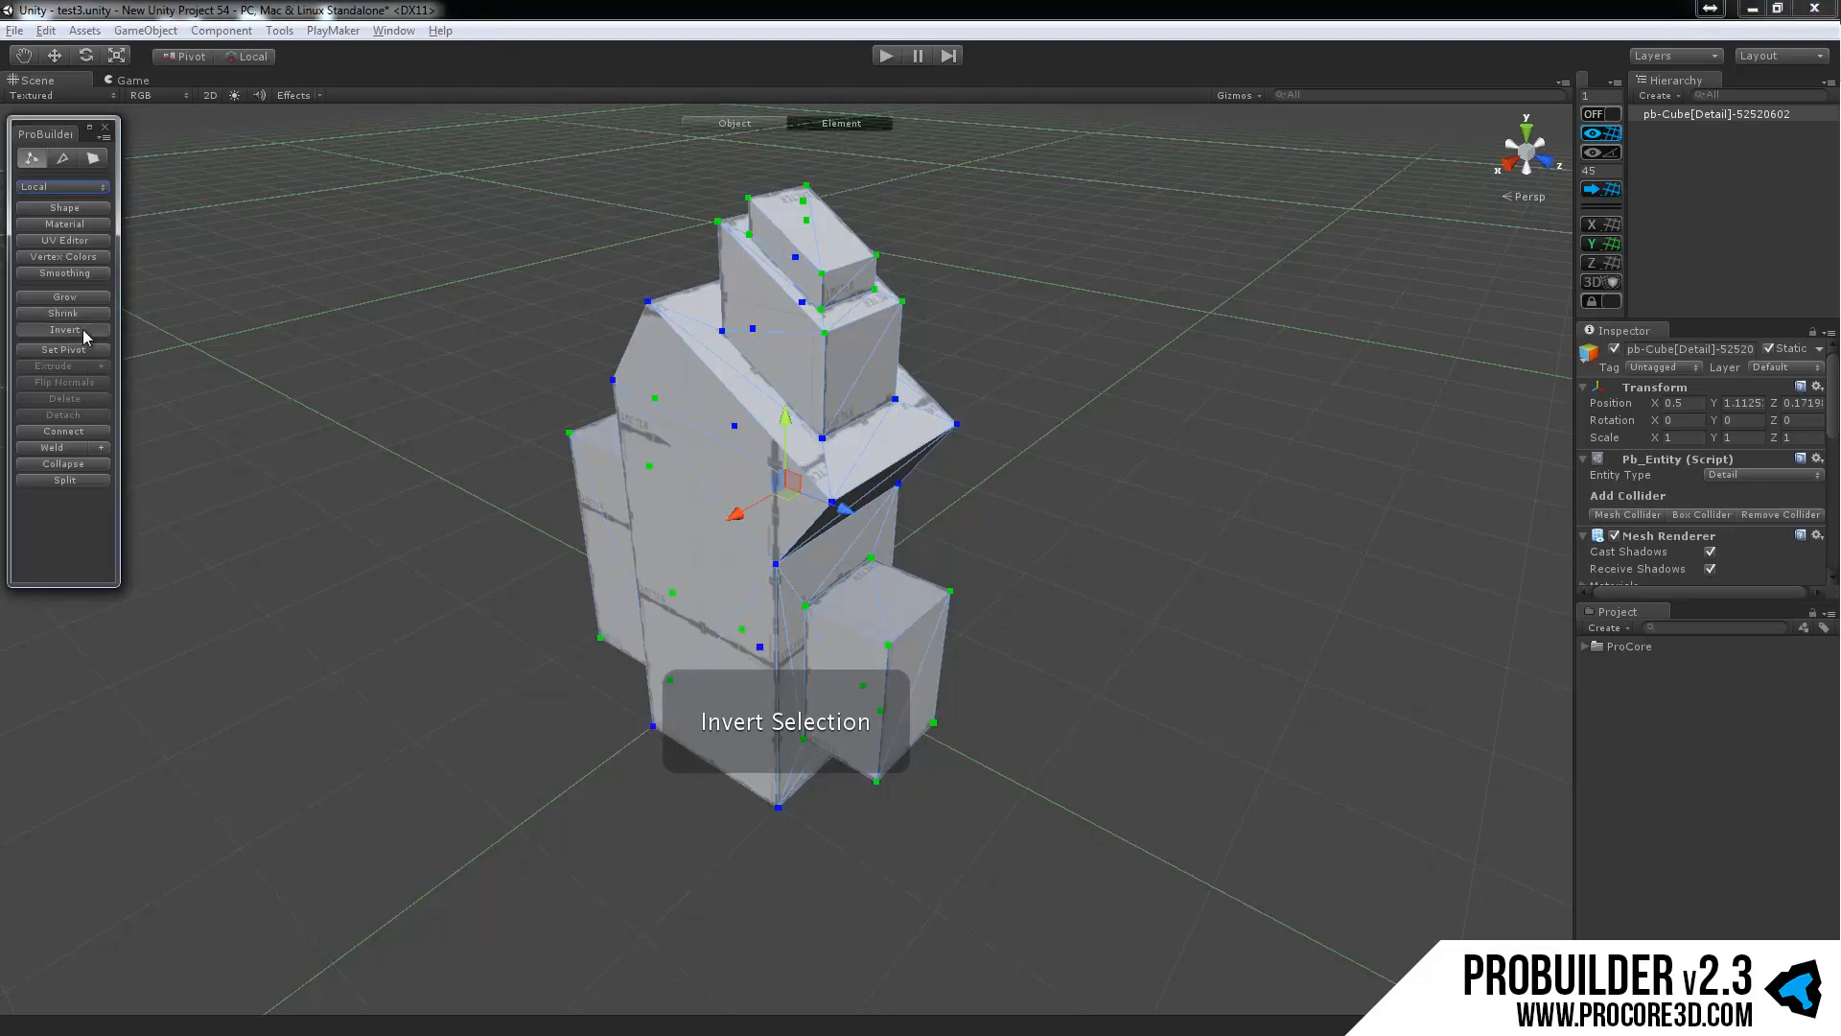
{"action": "left_click", "coordinate": [82, 330]}
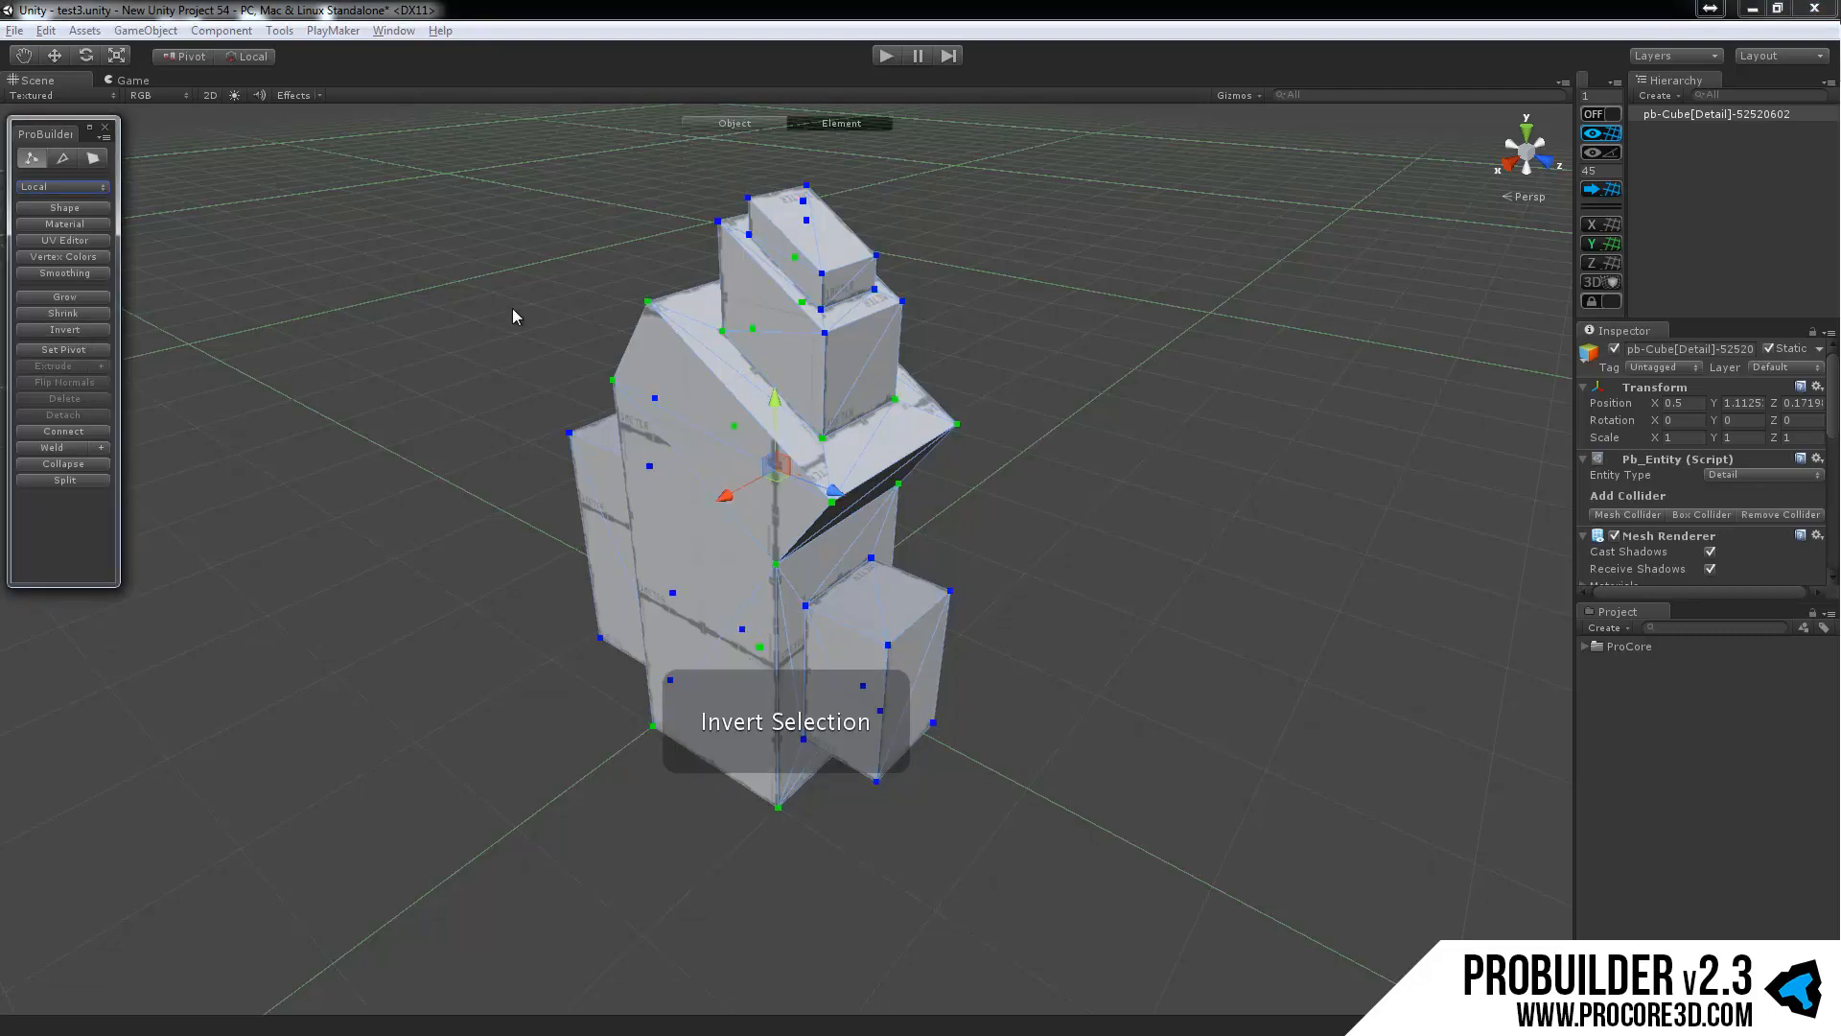
{"action": "left_click", "coordinate": [81, 332]}
{"action": "left_click", "coordinate": [79, 331]}
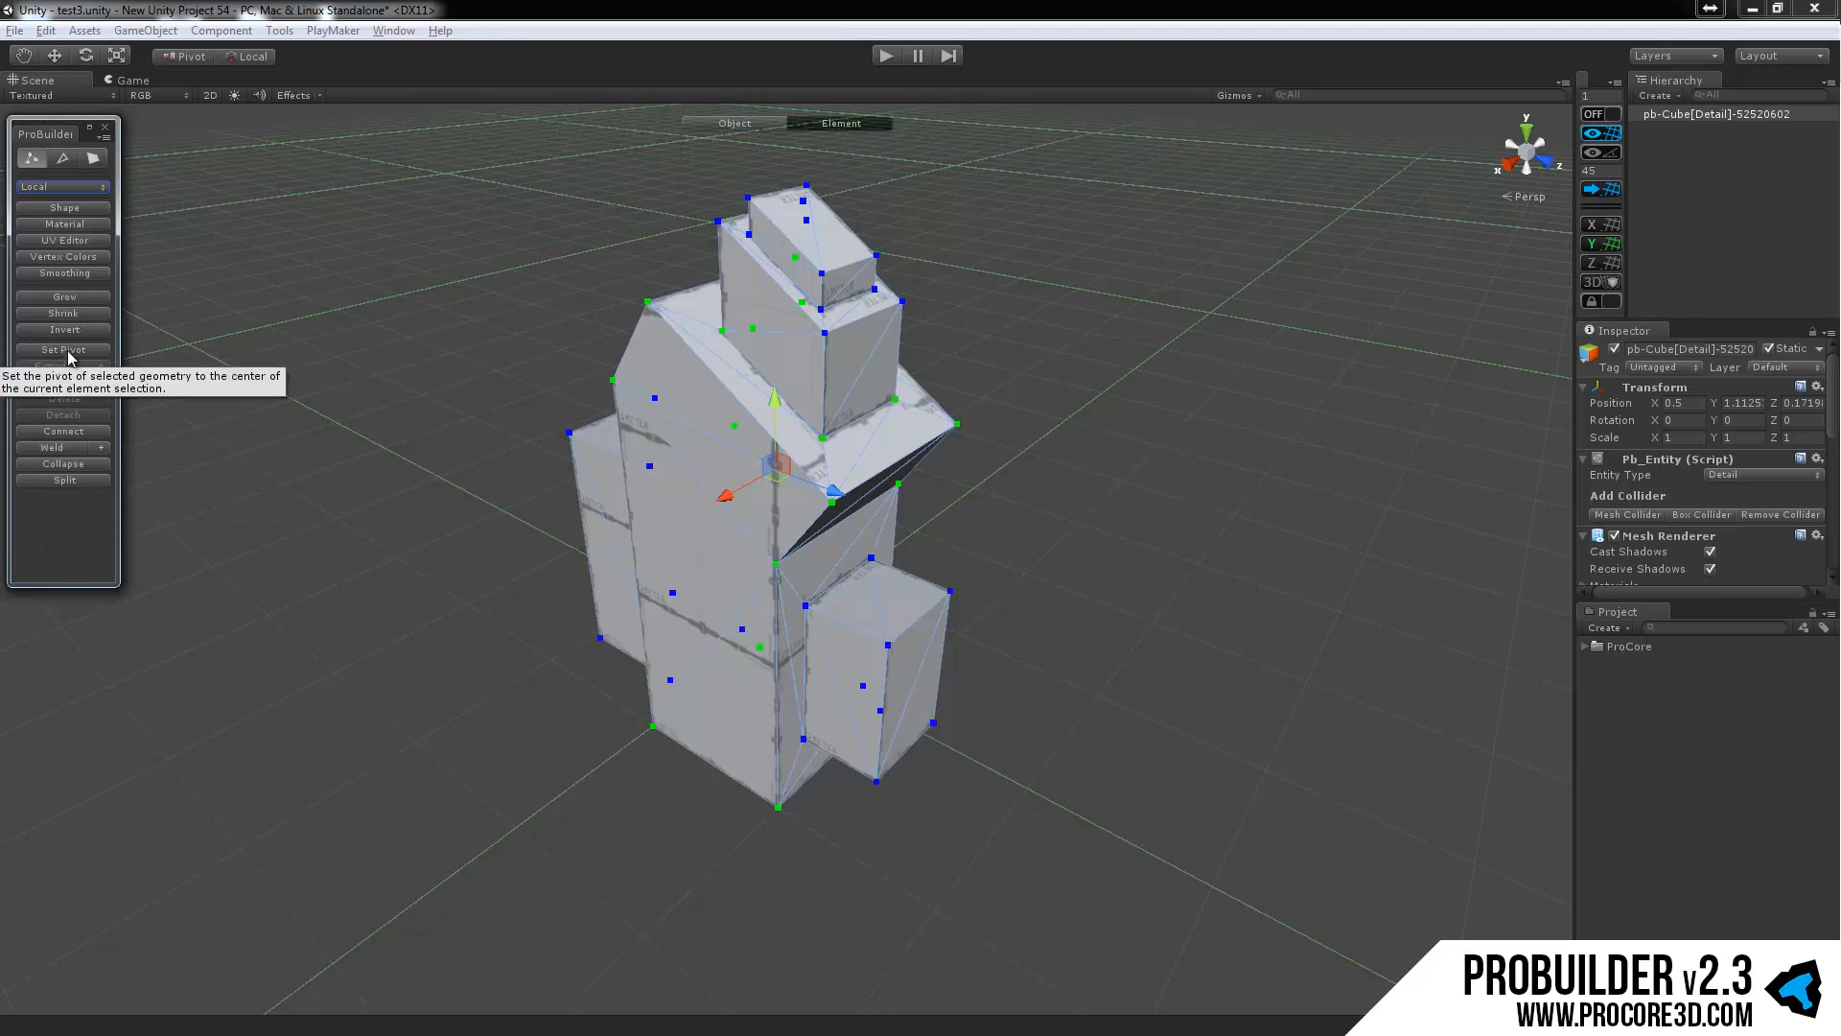
Select the roof's upper corner vertex, set the object's pivot to it, and check it in object mode.
{"action": "middle_click_drag", "start_coordinate": [604, 326], "coordinate": [579, 411]}
{"action": "scroll", "coordinate": [574, 403], "scroll_direction": "up", "scroll_amount": 4}
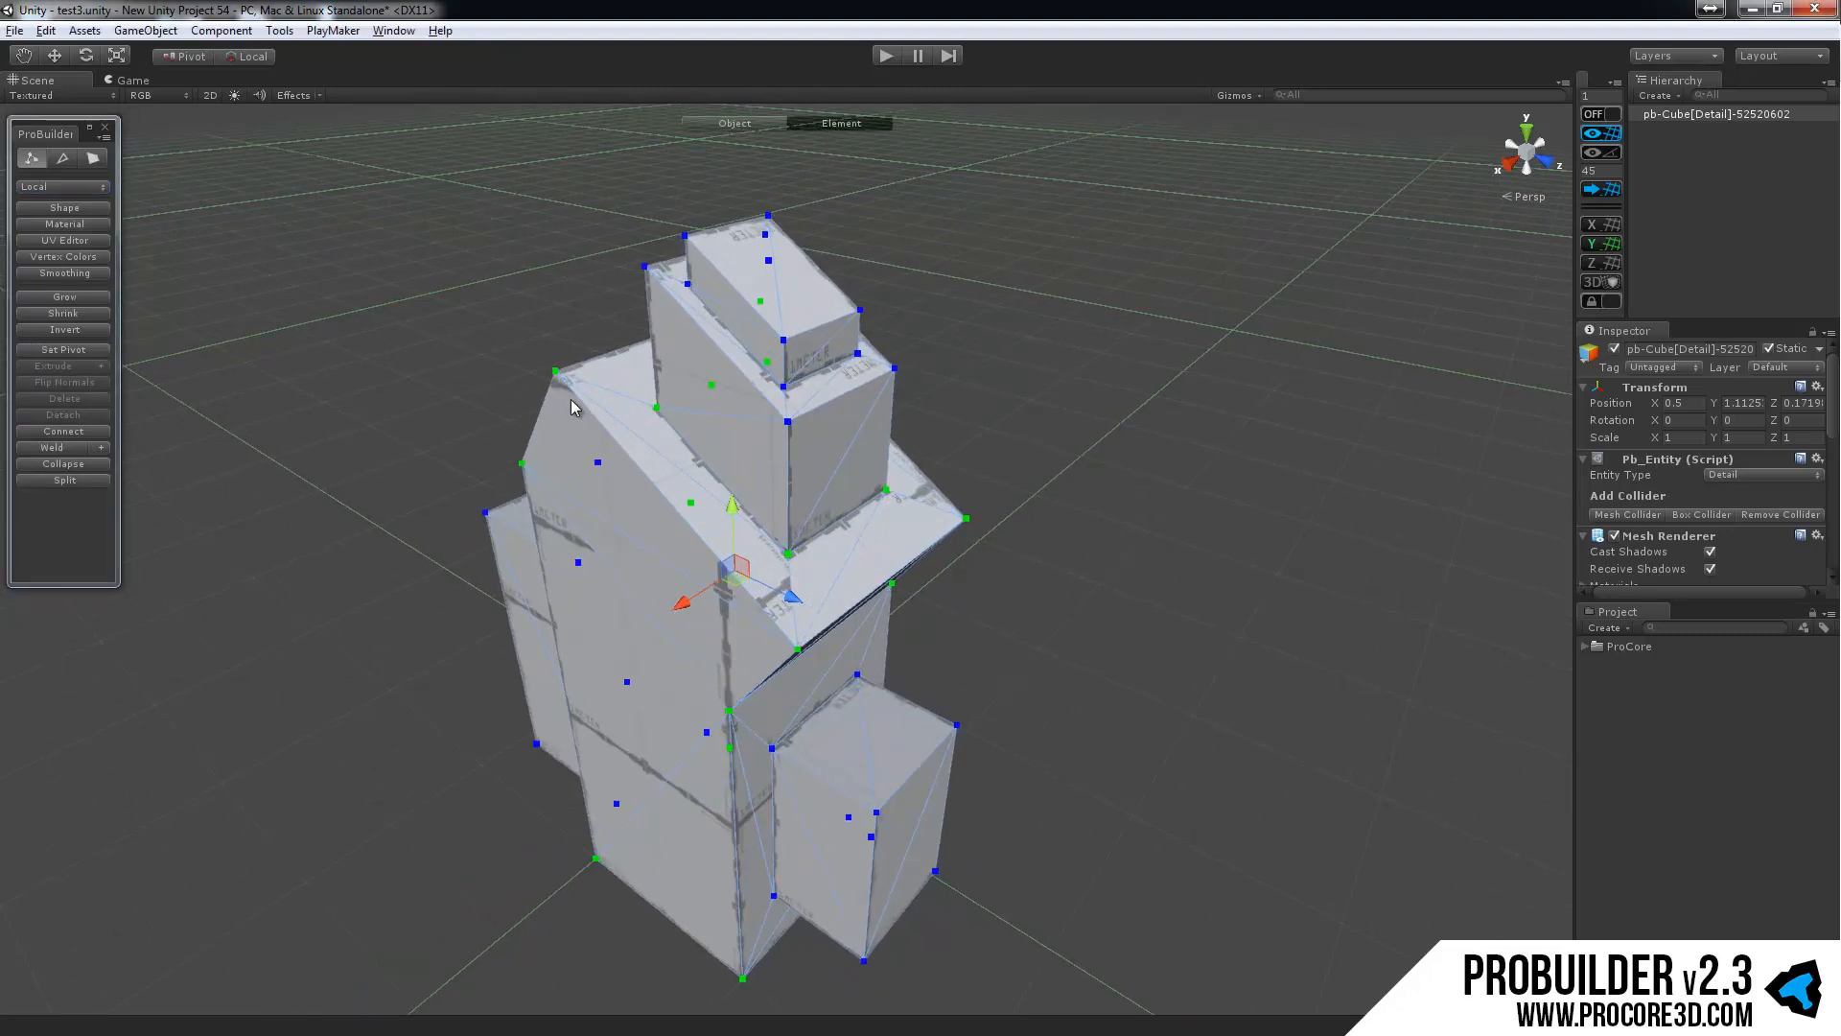
{"action": "left_click", "coordinate": [583, 412]}
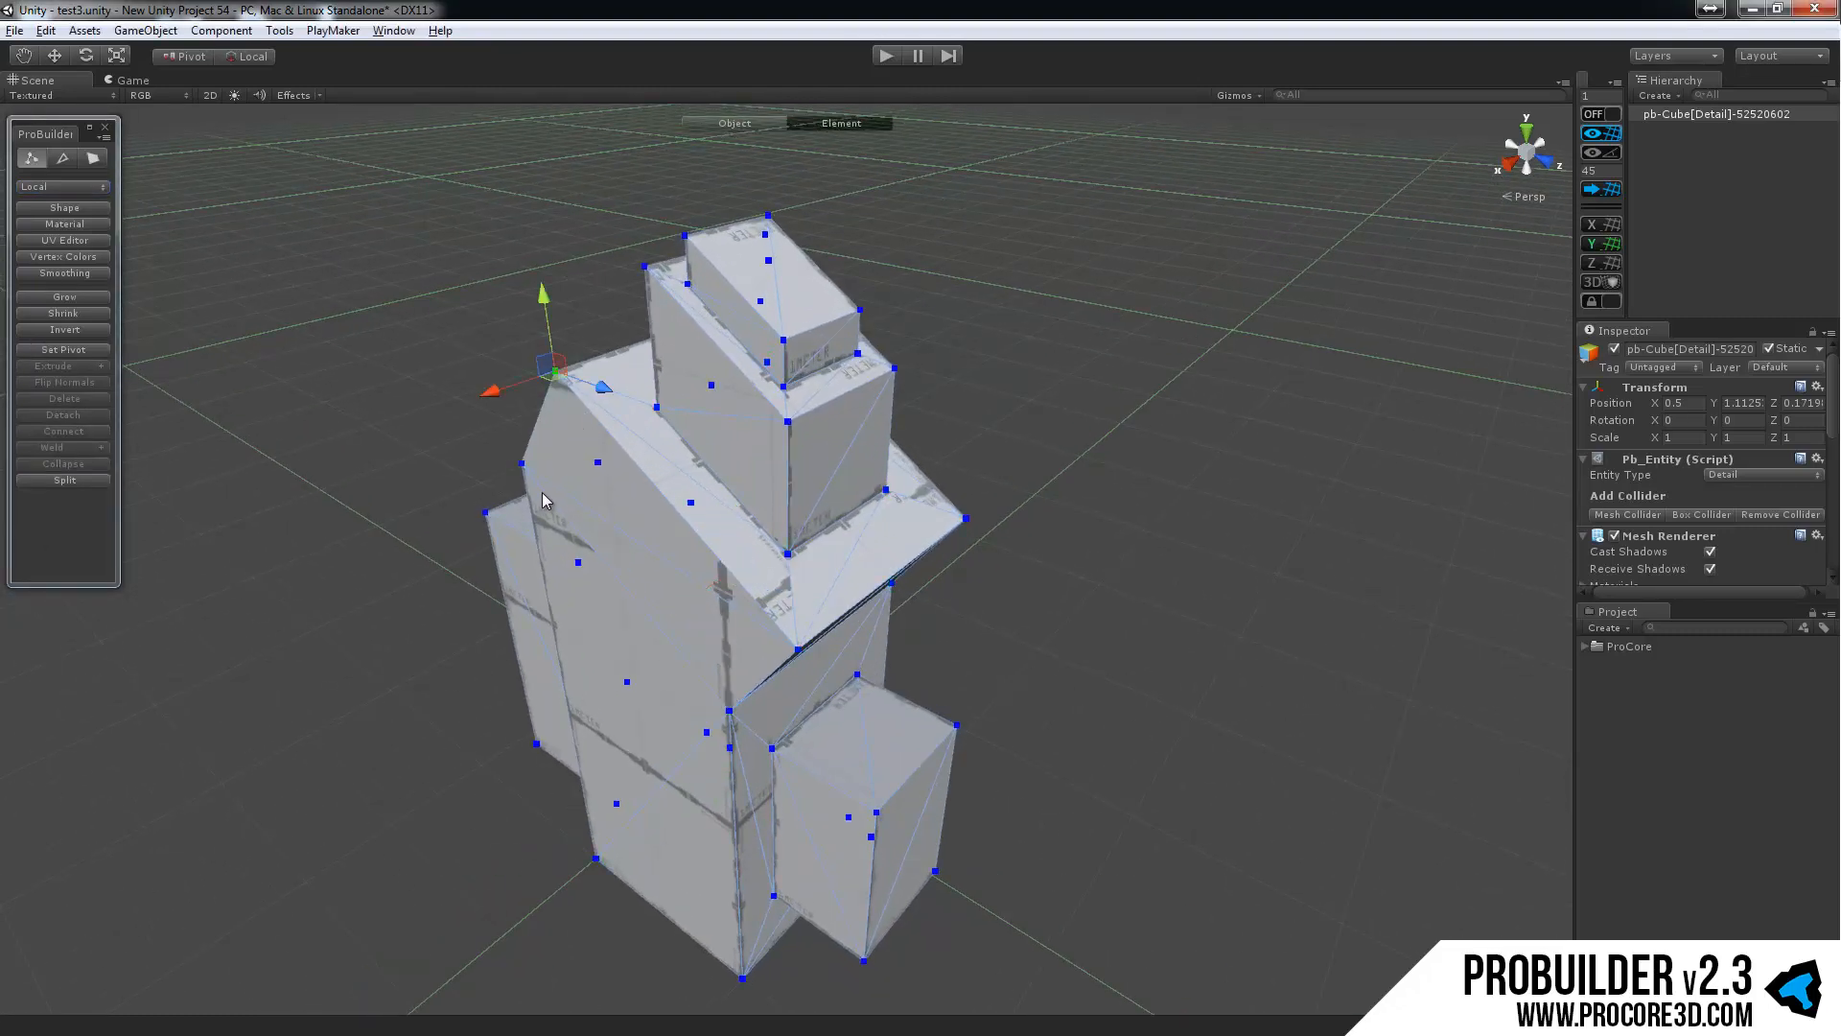
{"action": "middle_click_drag", "start_coordinate": [542, 493], "coordinate": [505, 457]}
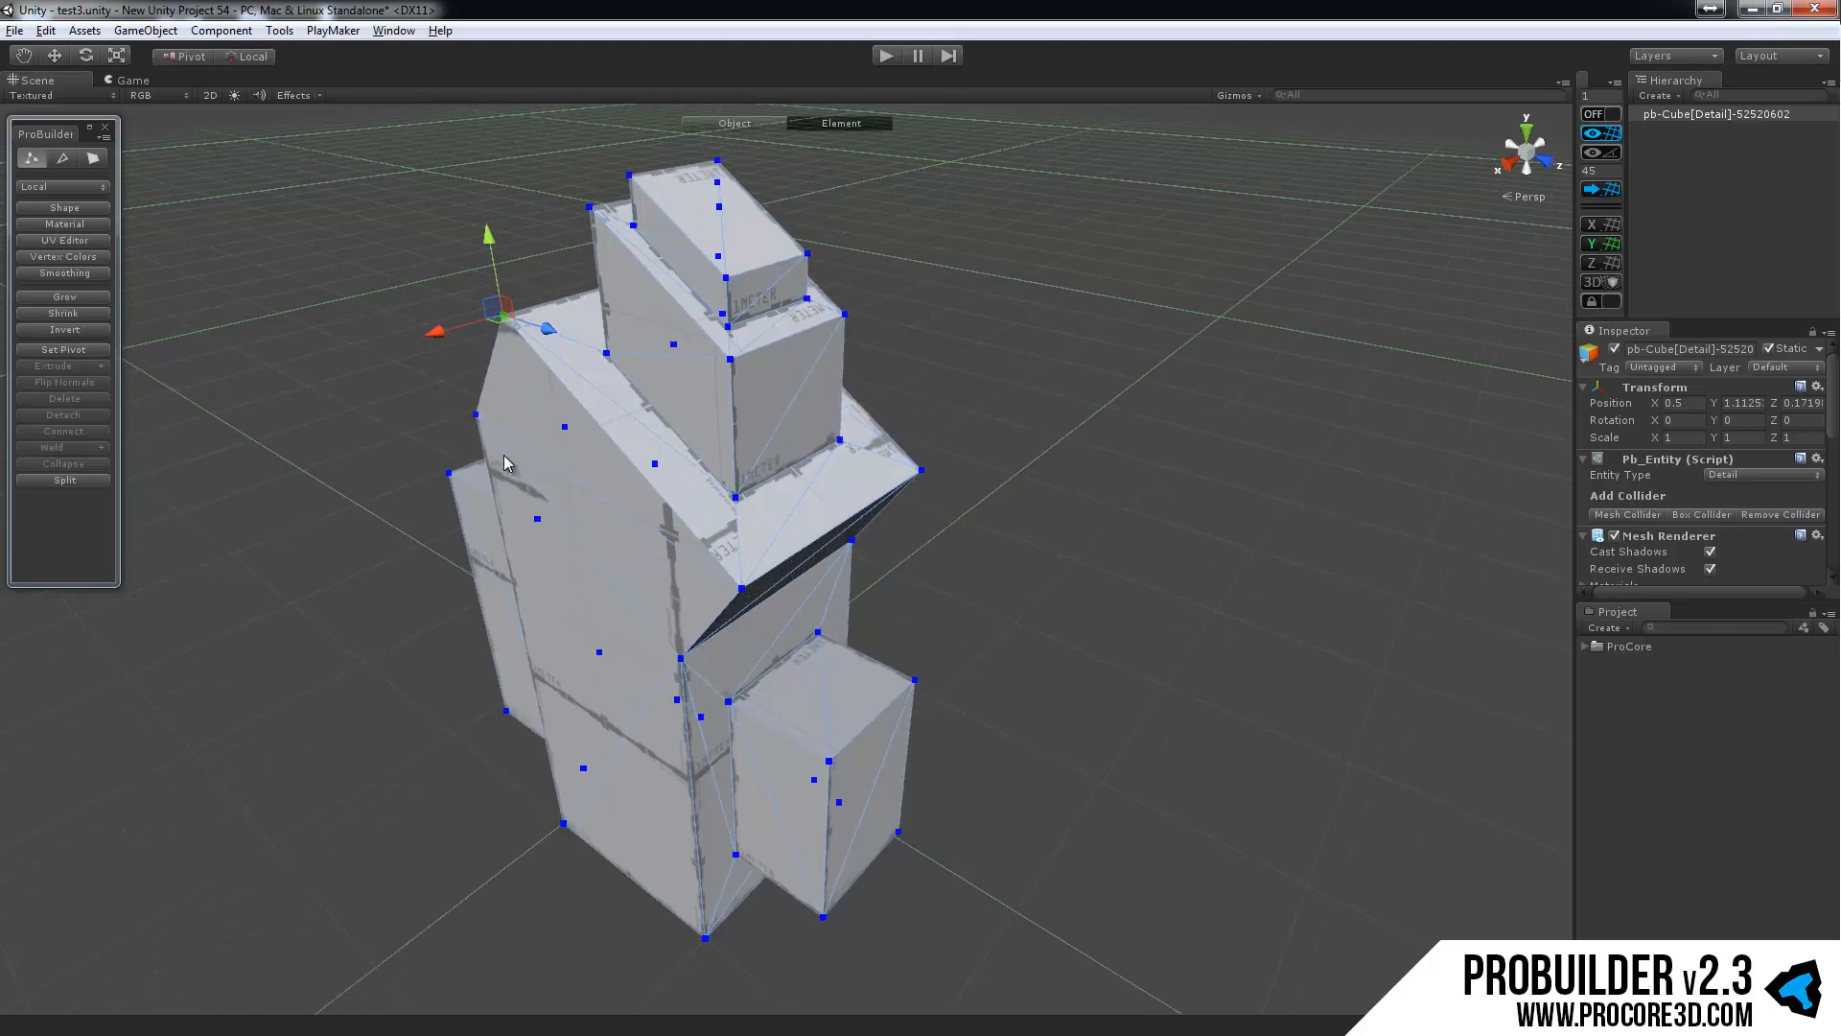
{"action": "mouse_move", "coordinate": [601, 421]}
{"action": "left_mouse_down", "text": "alt"}
{"action": "mouse_move", "coordinate": [697, 429]}
{"action": "mouse_move", "coordinate": [604, 431]}
{"action": "left_mouse_up", "text": "alt"}
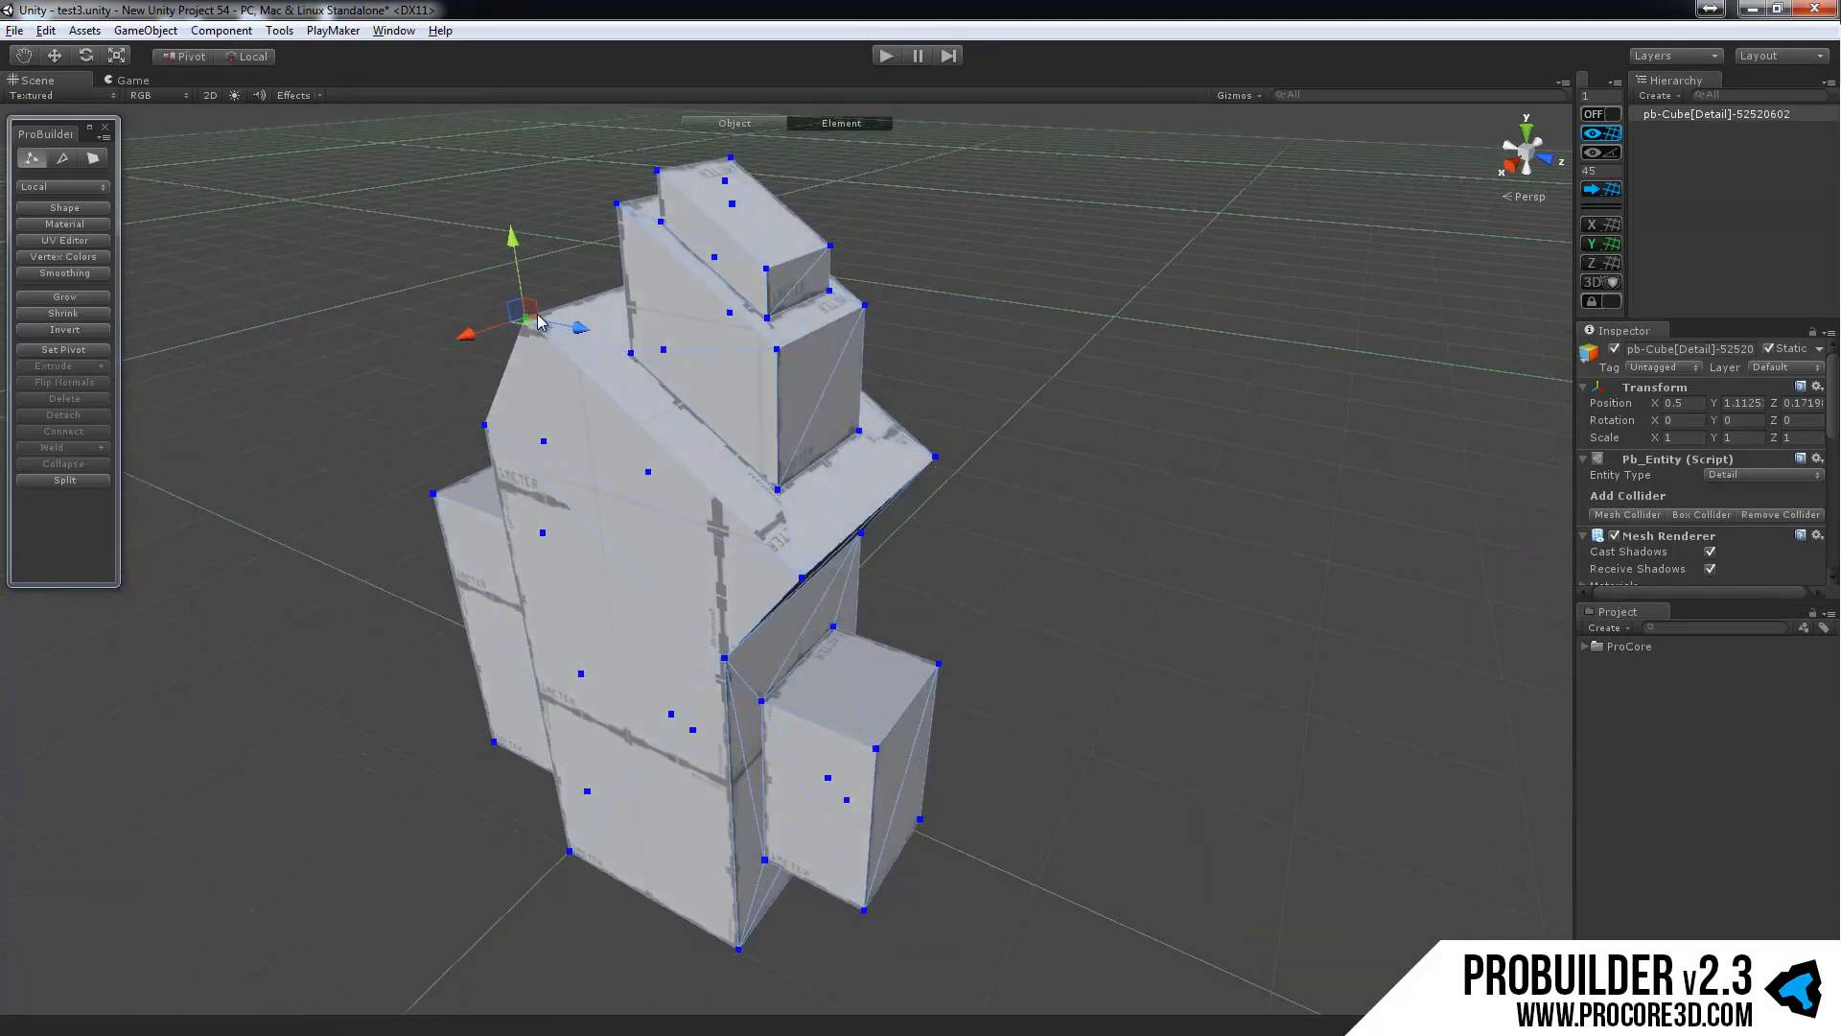
{"action": "left_click", "coordinate": [82, 349]}
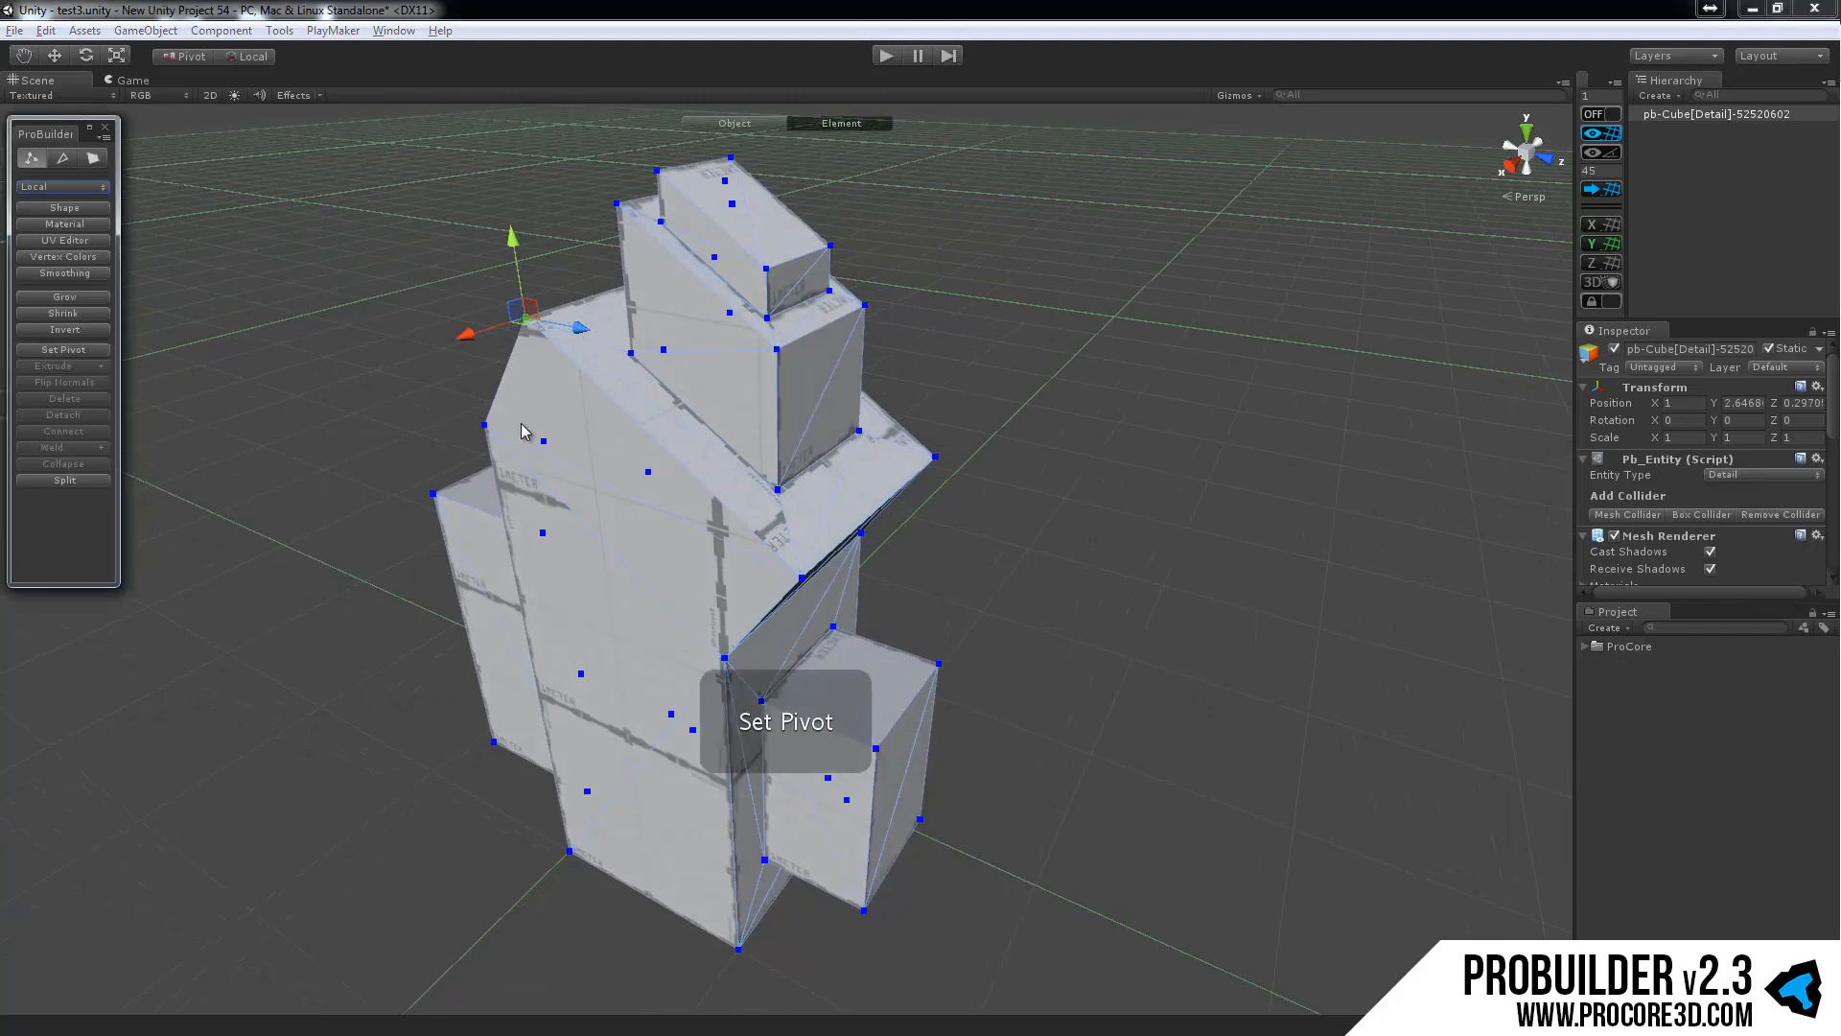
{"action": "key", "text": "g"}
{"action": "left_click_drag", "start_coordinate": [578, 466], "coordinate": [662, 447], "text": "alt"}
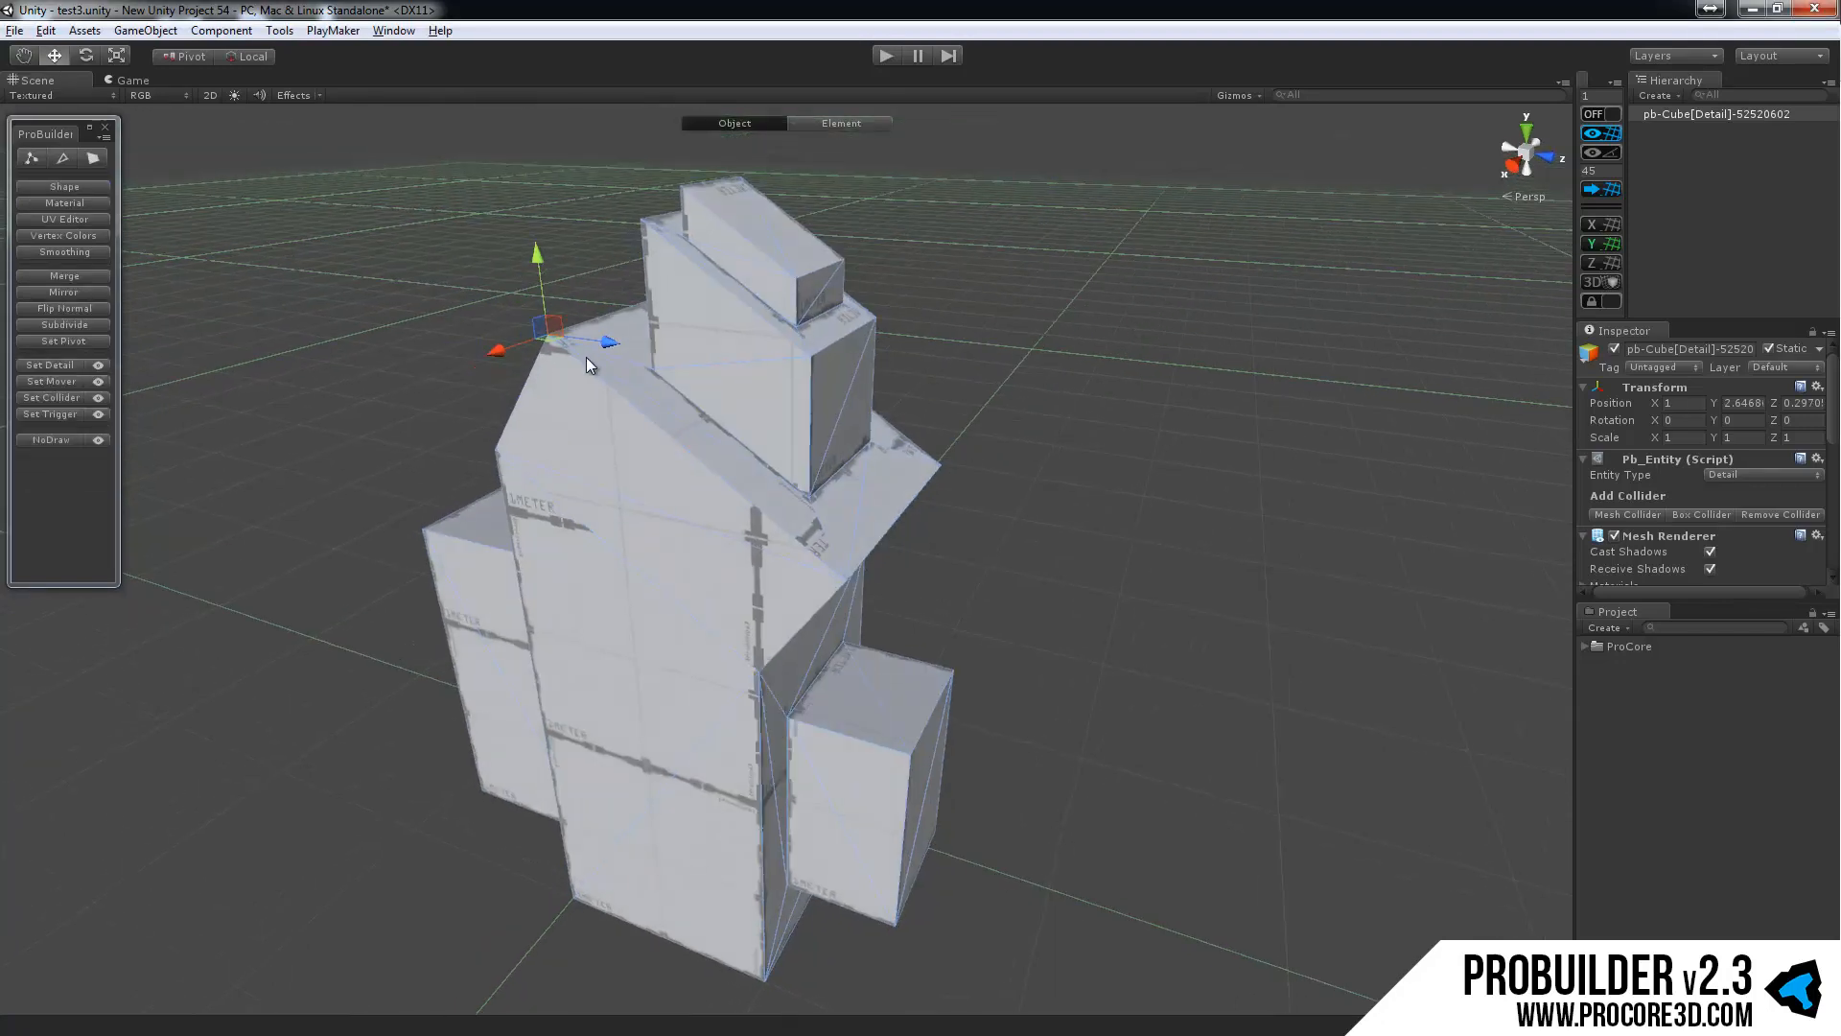
In vertex mode, set the object's pivot to the center of a selection on its upper part, and return to object mode.
{"action": "left_click", "coordinate": [32, 159]}
{"action": "left_click", "coordinate": [887, 486]}
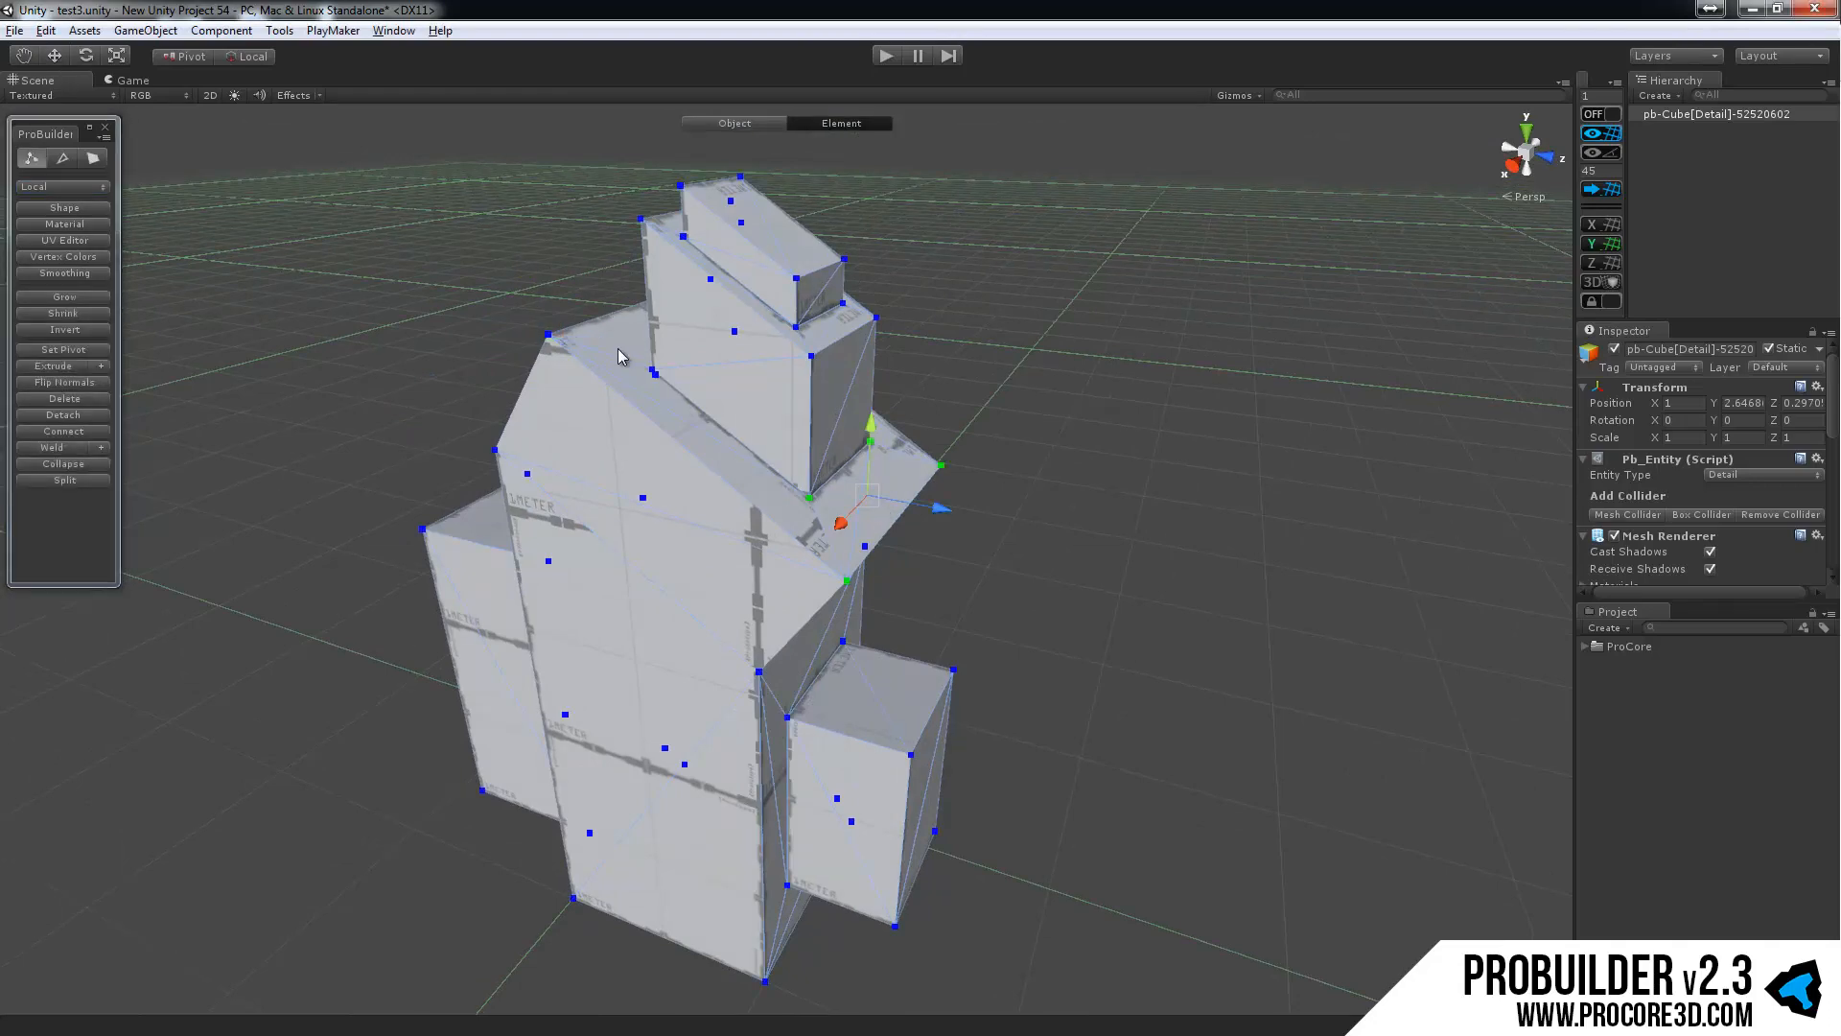
{"action": "left_click_drag", "start_coordinate": [524, 324], "coordinate": [669, 350], "text": "alt"}
{"action": "left_click_drag", "start_coordinate": [538, 131], "coordinate": [436, 419]}
{"action": "left_click", "coordinate": [94, 353]}
{"action": "key", "text": "Escape"}
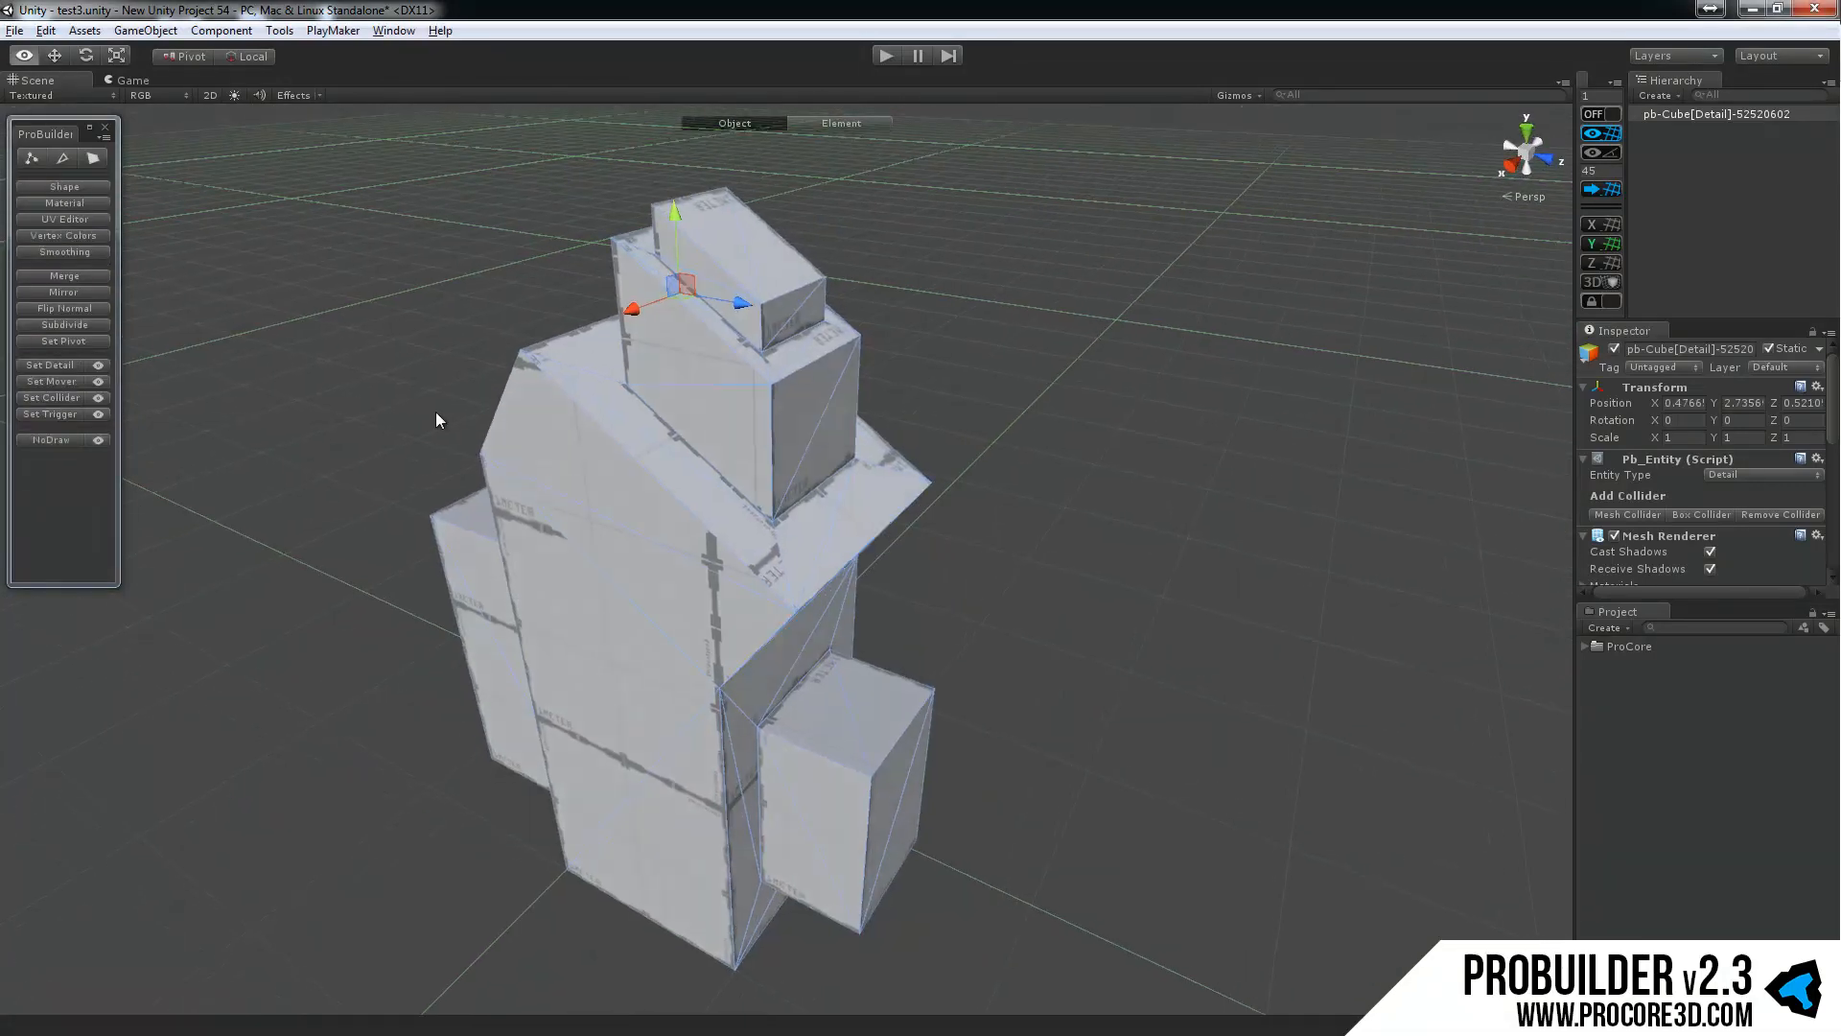
Return to vertex mode and select the four corner vertices of the extruded roof section's side face.
{"action": "left_click", "coordinate": [35, 158]}
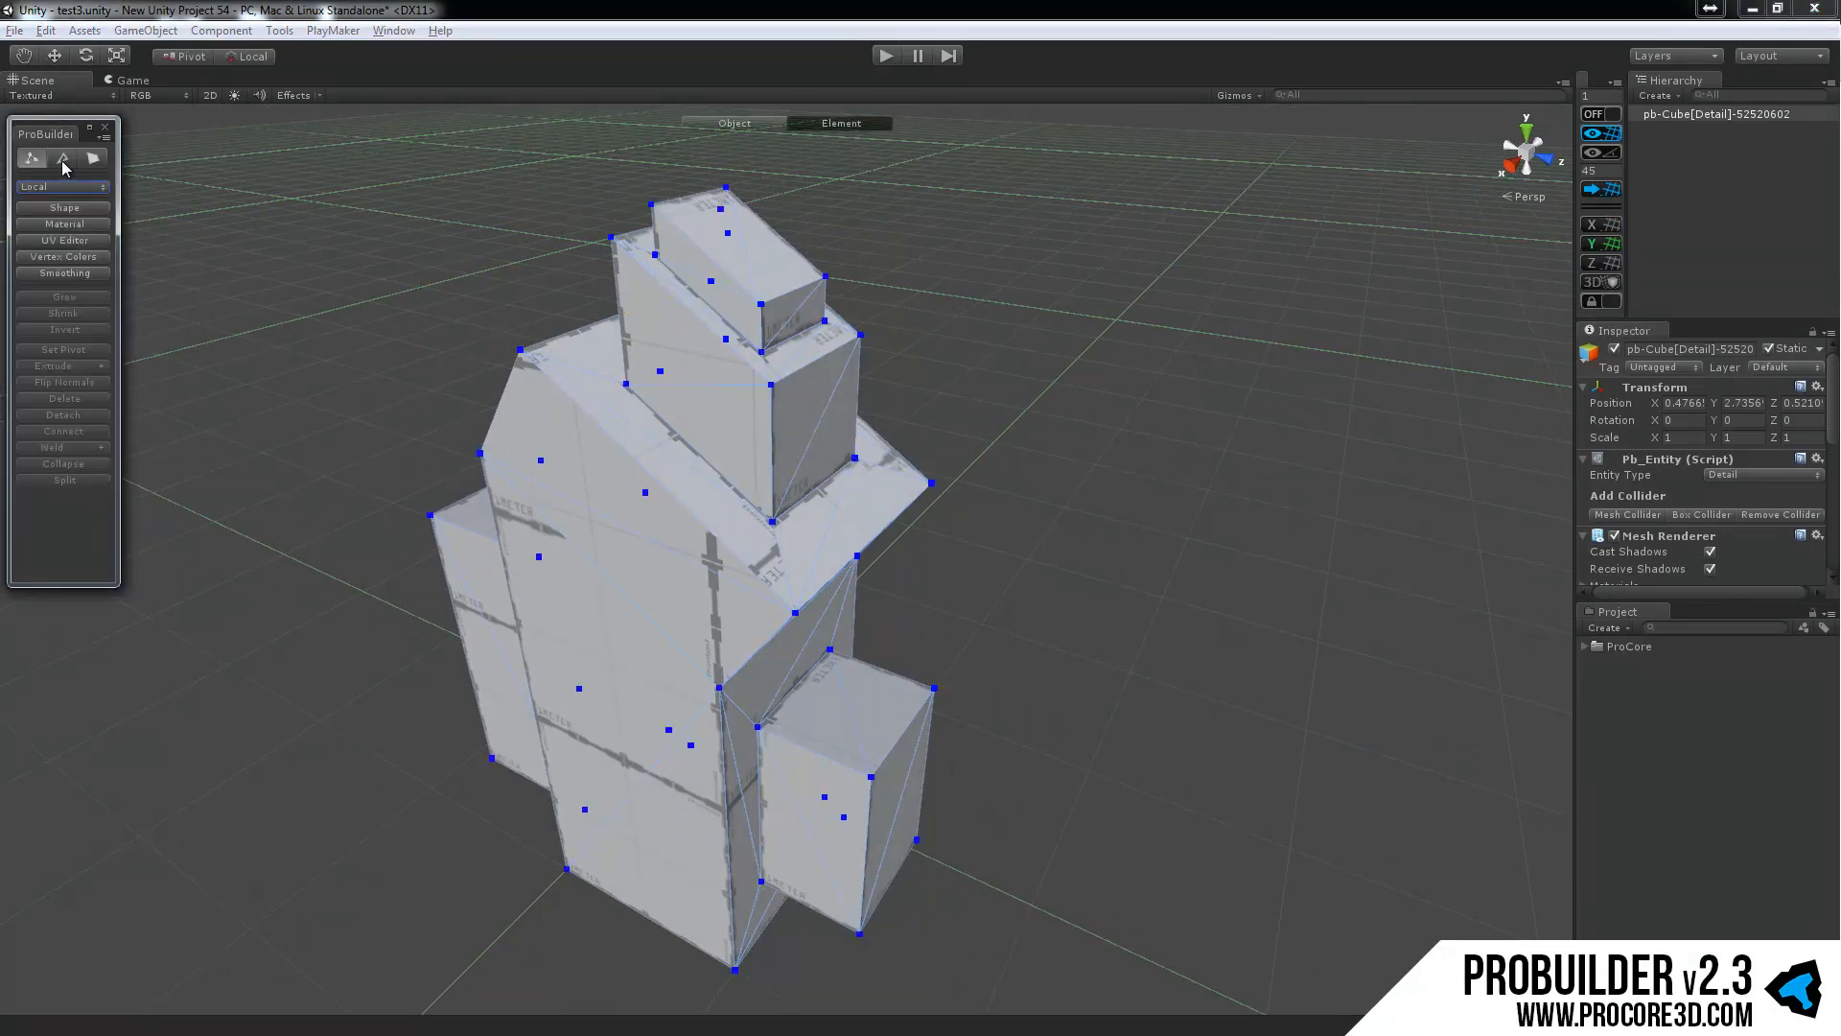
{"action": "scroll", "coordinate": [667, 404], "scroll_direction": "up", "scroll_amount": 3}
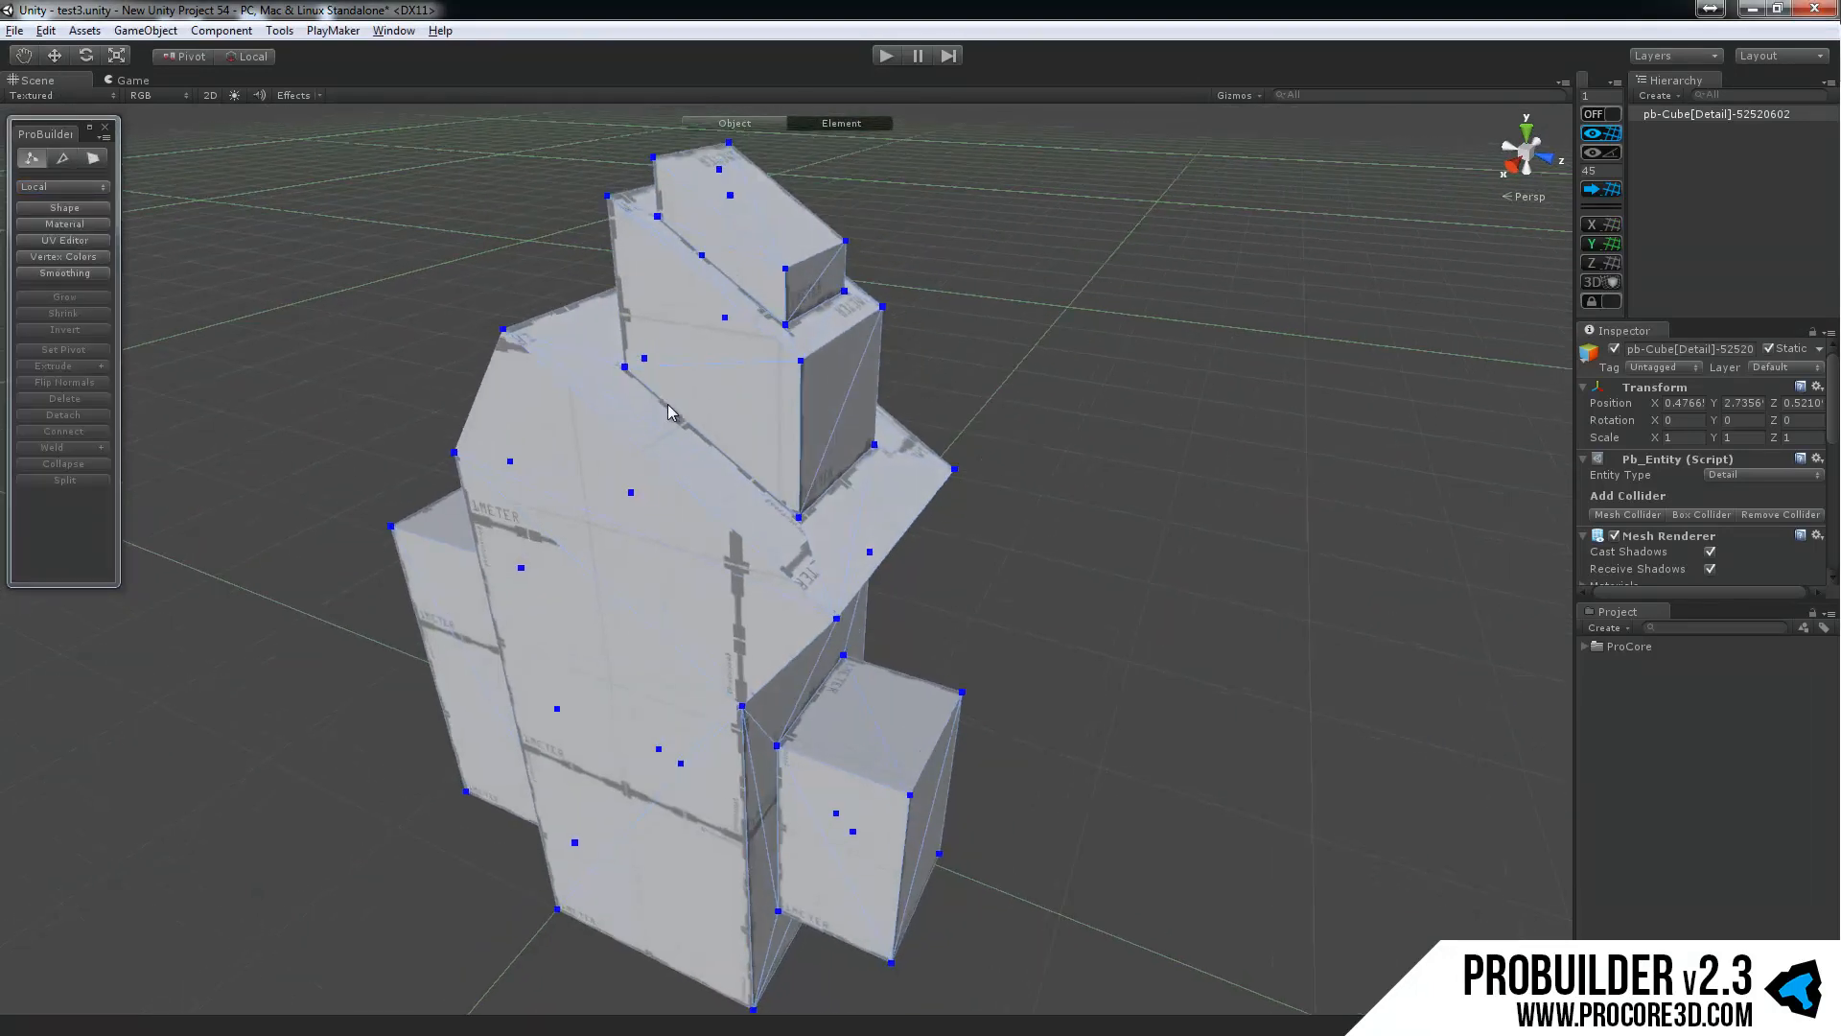
{"action": "left_click_drag", "start_coordinate": [668, 404], "coordinate": [648, 409], "text": "alt"}
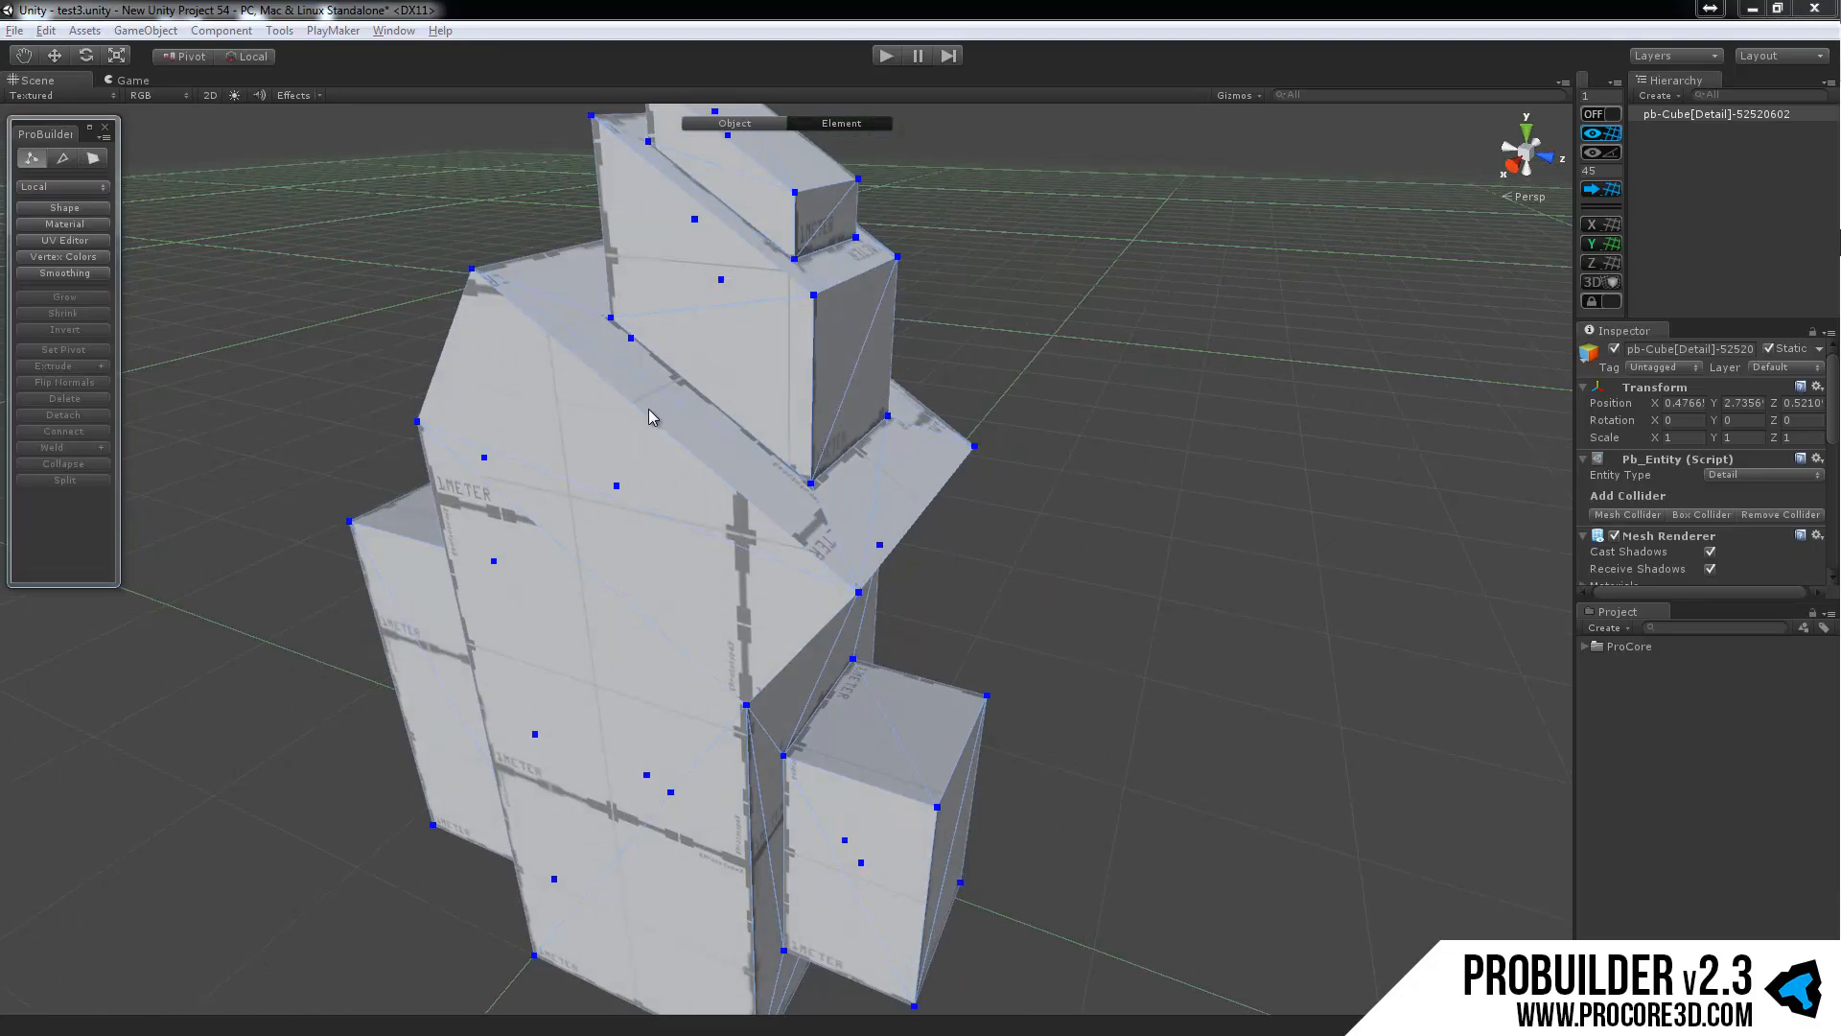
{"action": "left_click", "coordinate": [583, 295]}
{"action": "middle_click_drag", "start_coordinate": [597, 392], "coordinate": [505, 393]}
{"action": "left_click_drag", "start_coordinate": [505, 393], "coordinate": [525, 414], "text": "alt"}
{"action": "left_click", "coordinate": [458, 468]}
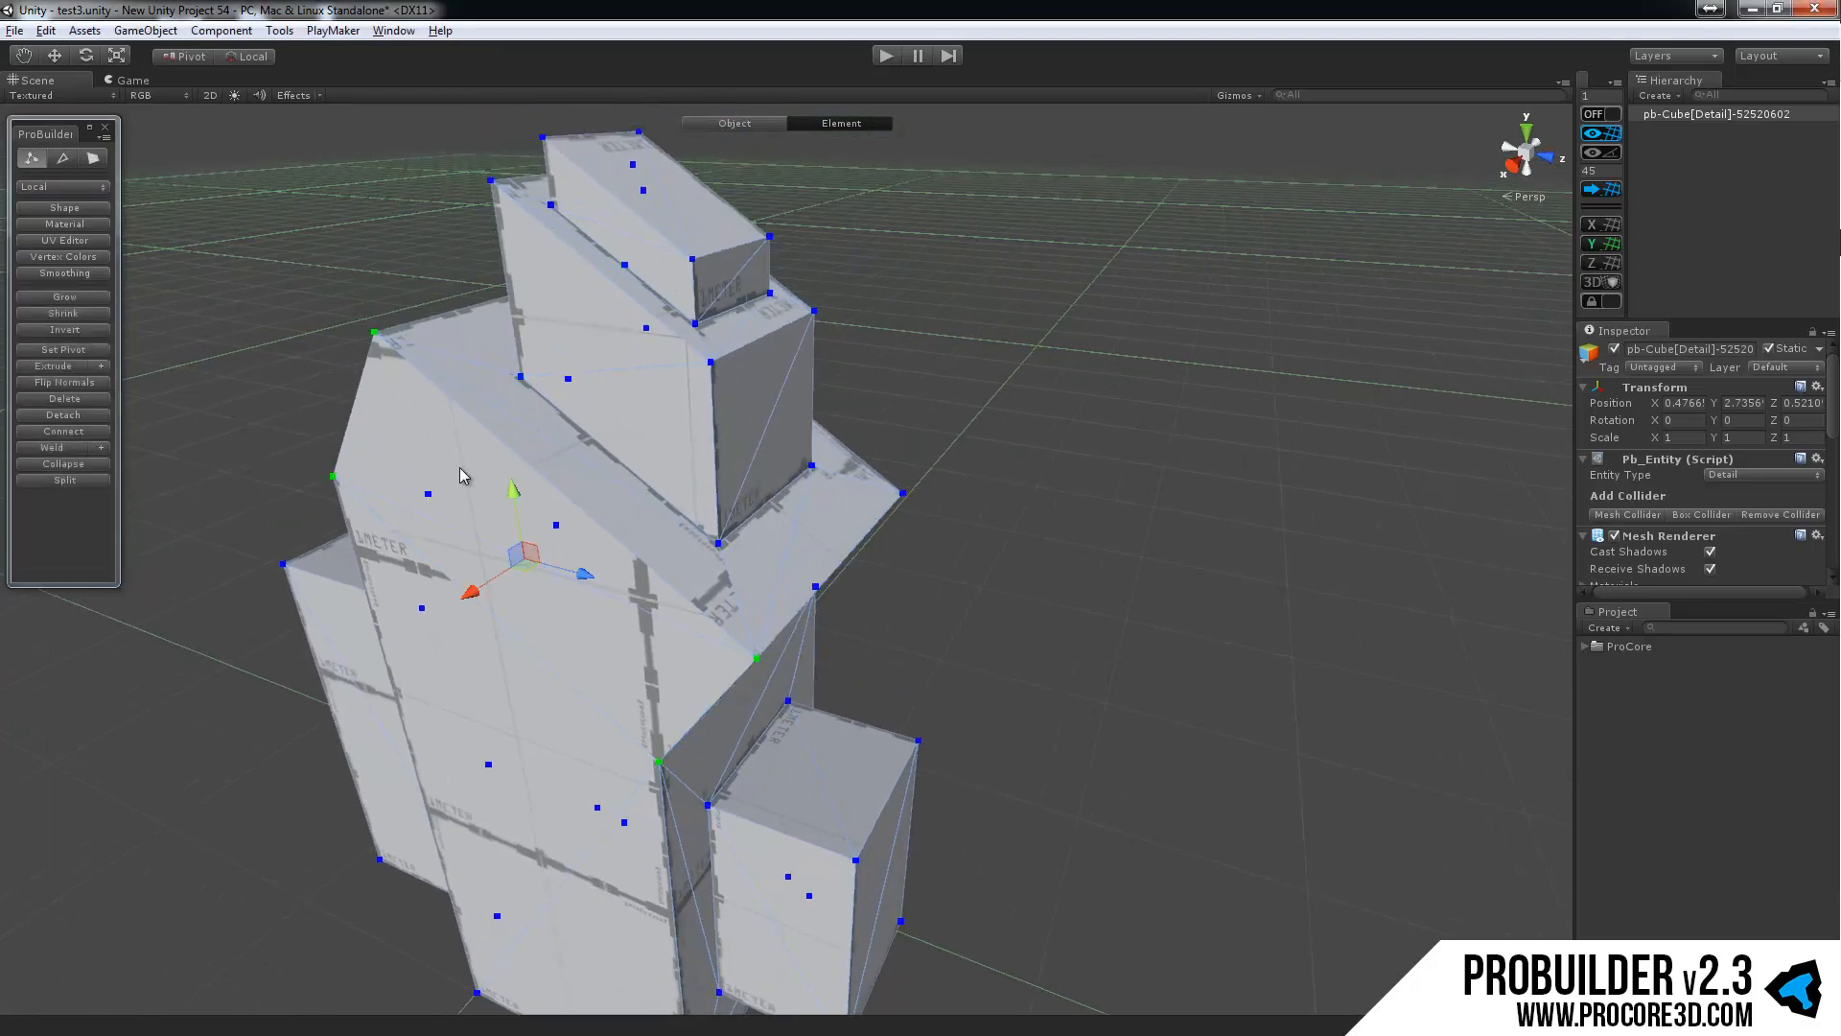
Extrude the selected side face of the roof section outward with the Extrude command.
{"action": "left_click_drag", "start_coordinate": [699, 559], "coordinate": [443, 511], "text": "alt"}
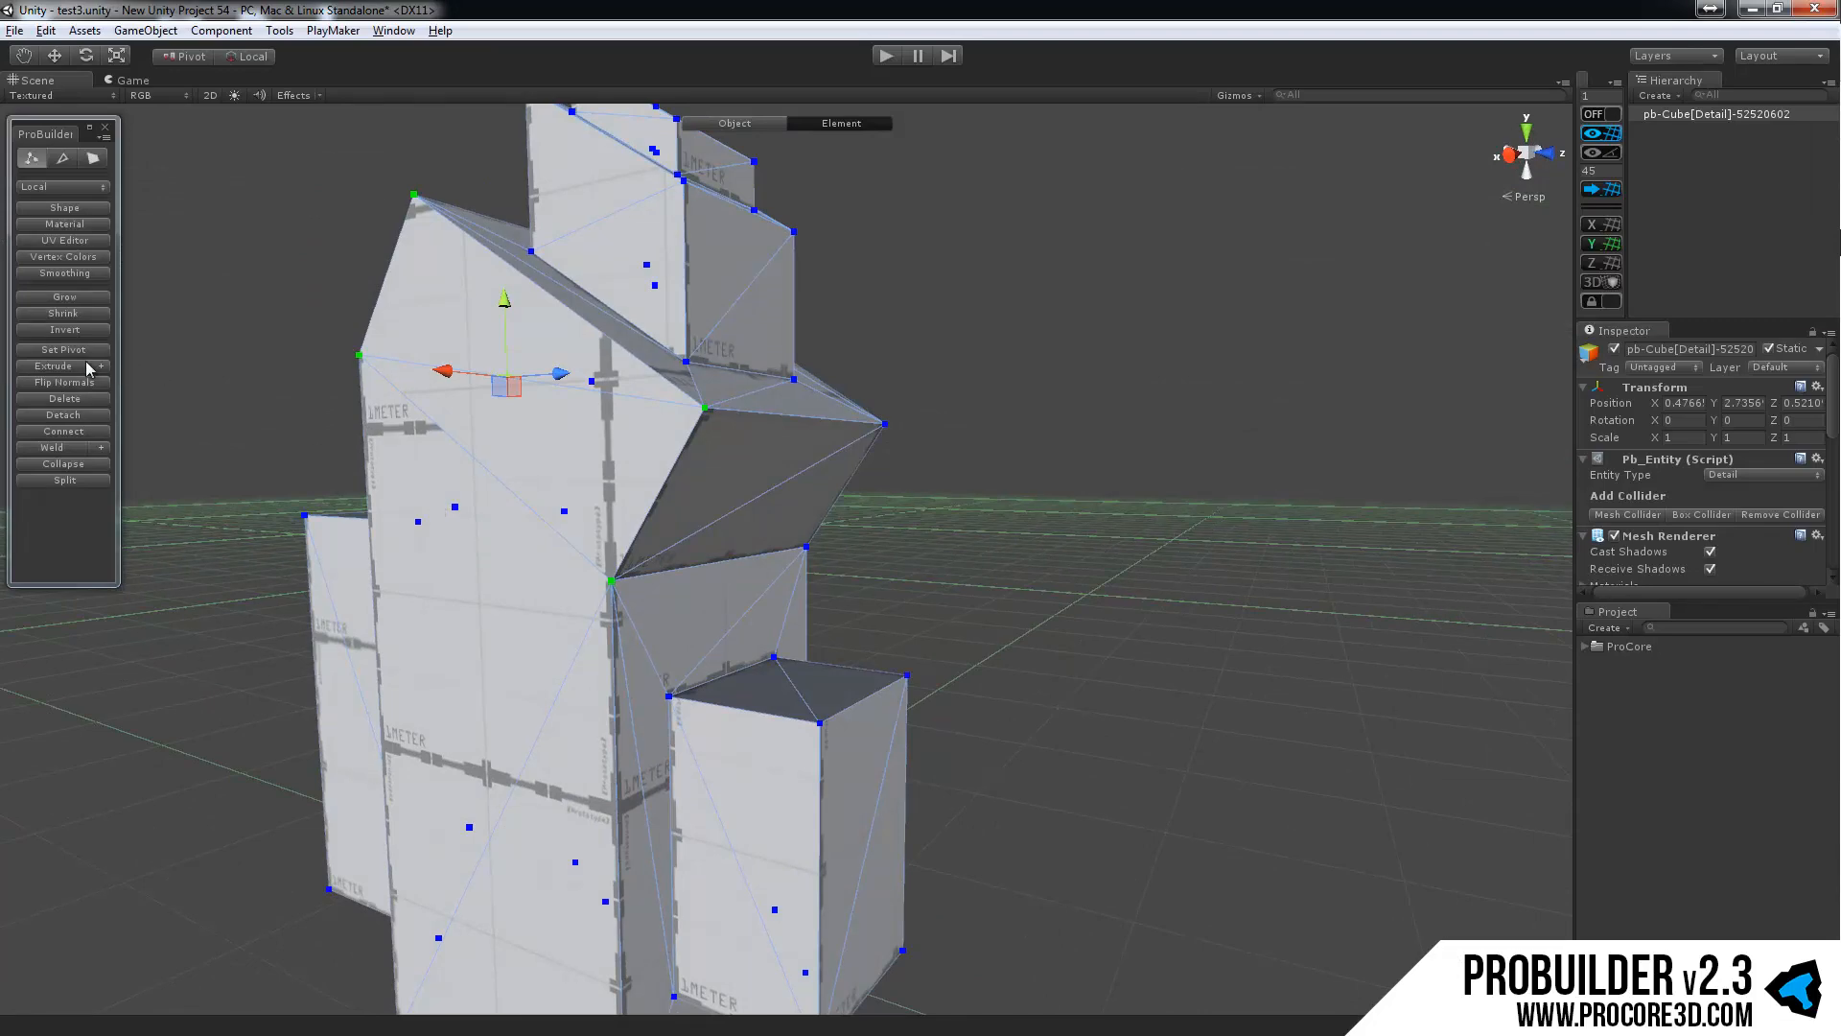
{"action": "left_click_drag", "start_coordinate": [384, 449], "coordinate": [146, 376], "text": "alt"}
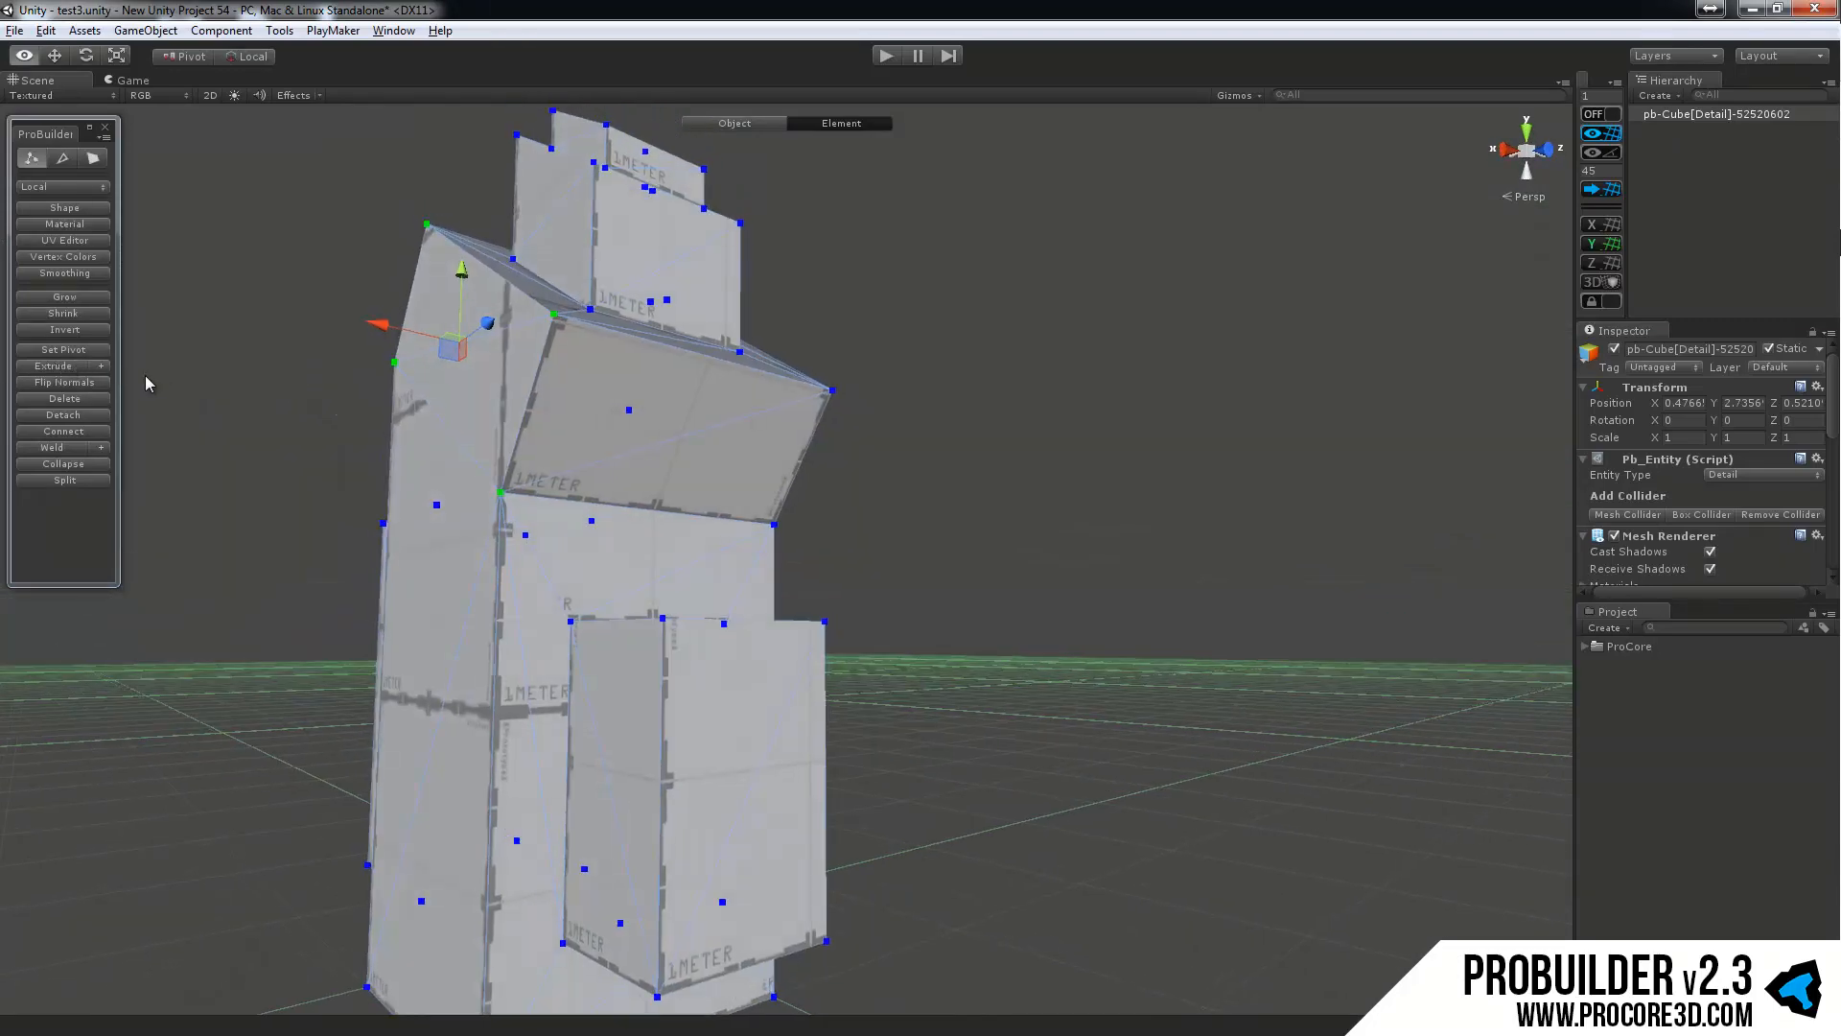
{"action": "left_click", "coordinate": [53, 366]}
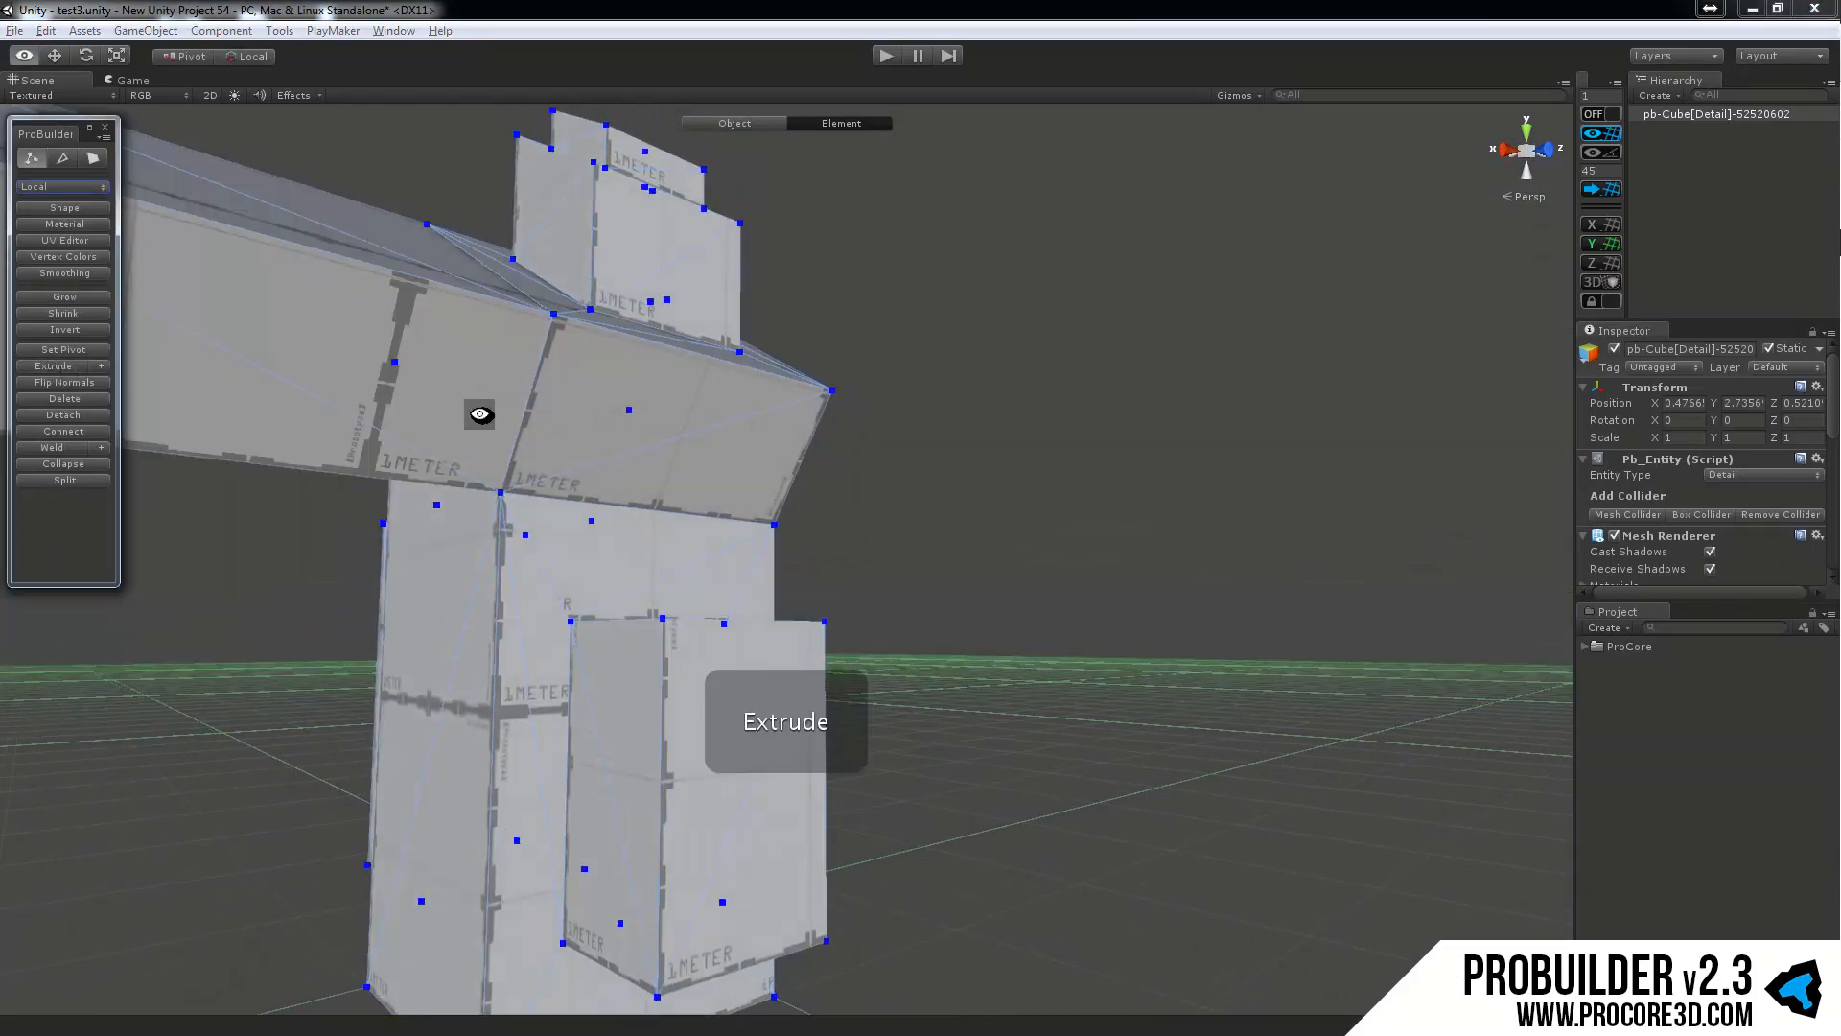
{"action": "mouse_move", "coordinate": [476, 411]}
{"action": "left_mouse_down", "text": "alt"}
{"action": "mouse_move", "coordinate": [614, 434]}
{"action": "mouse_move", "coordinate": [493, 433]}
{"action": "left_mouse_up", "text": "alt"}
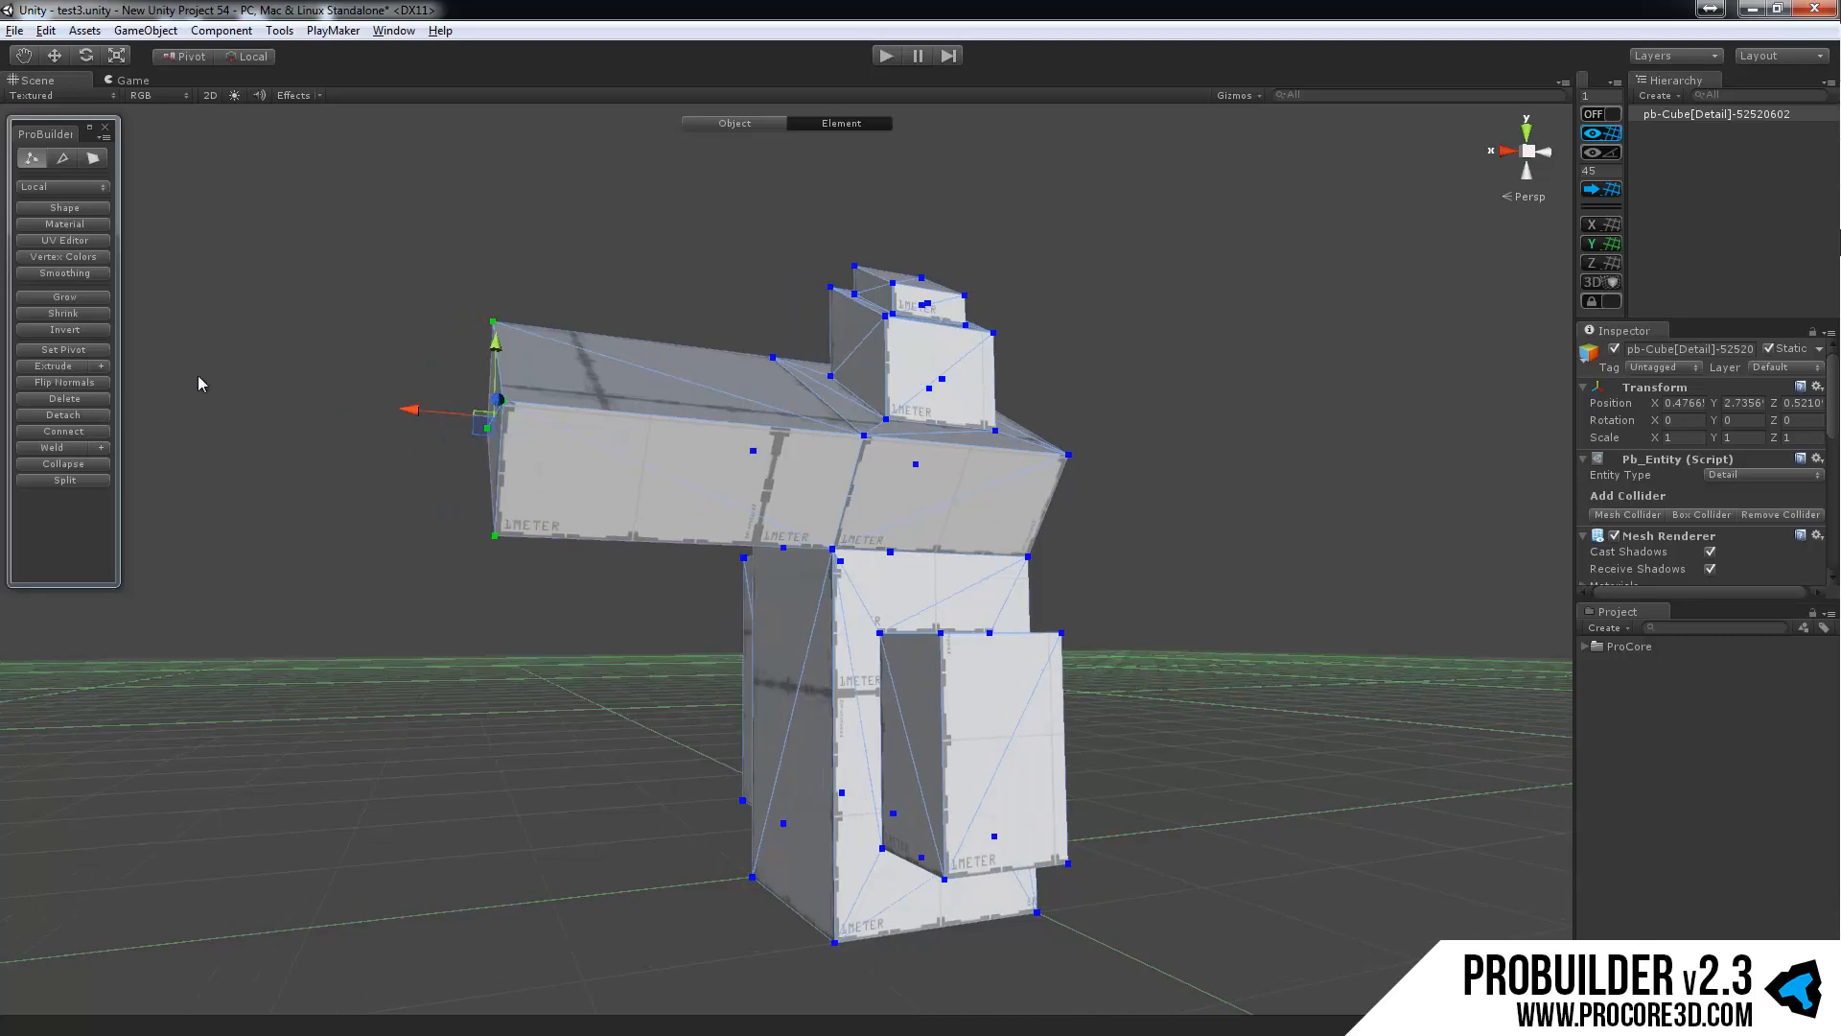
Set the Extrude distance to 0.25 and extrude the roof section's selected end face by that amount.
{"action": "left_click", "coordinate": [102, 367]}
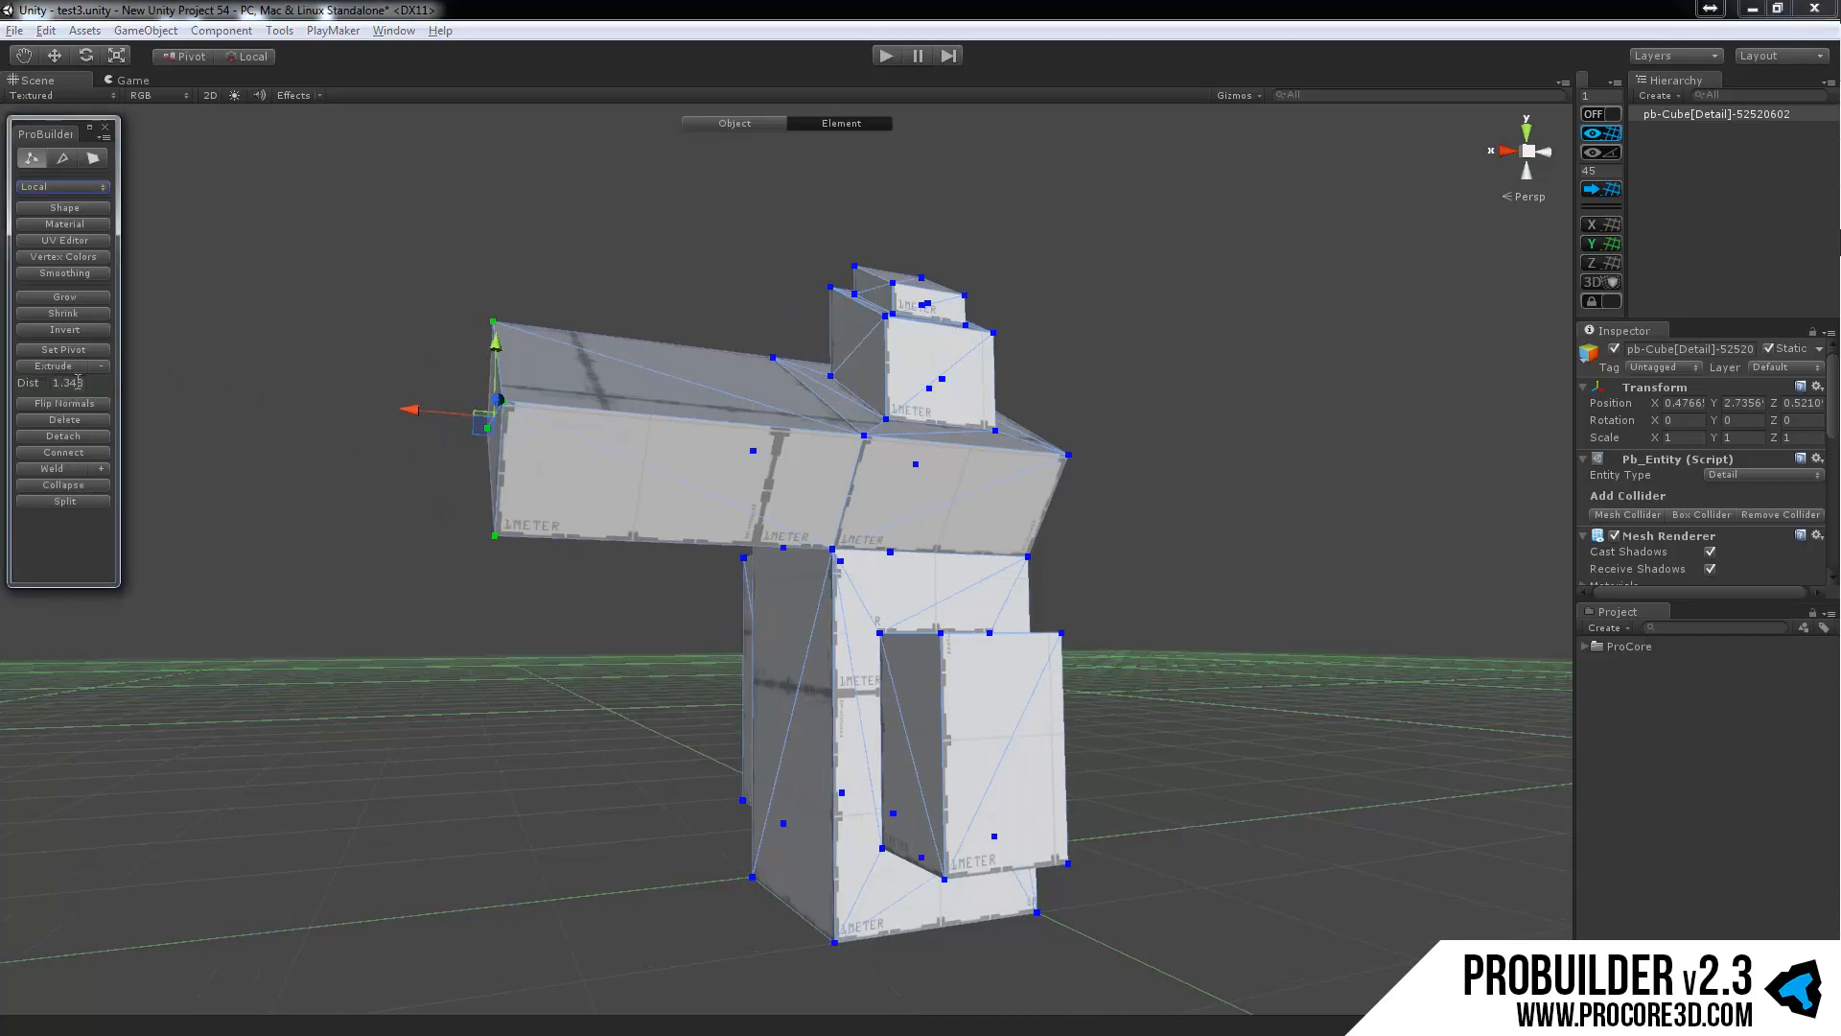
{"action": "left_click", "coordinate": [58, 383]}
{"action": "type", "text": ".25"}
{"action": "left_click", "coordinate": [64, 364]}
Select the sloped top face of the roof section and extrude it with the 0.25 distance.
{"action": "left_click", "coordinate": [595, 375]}
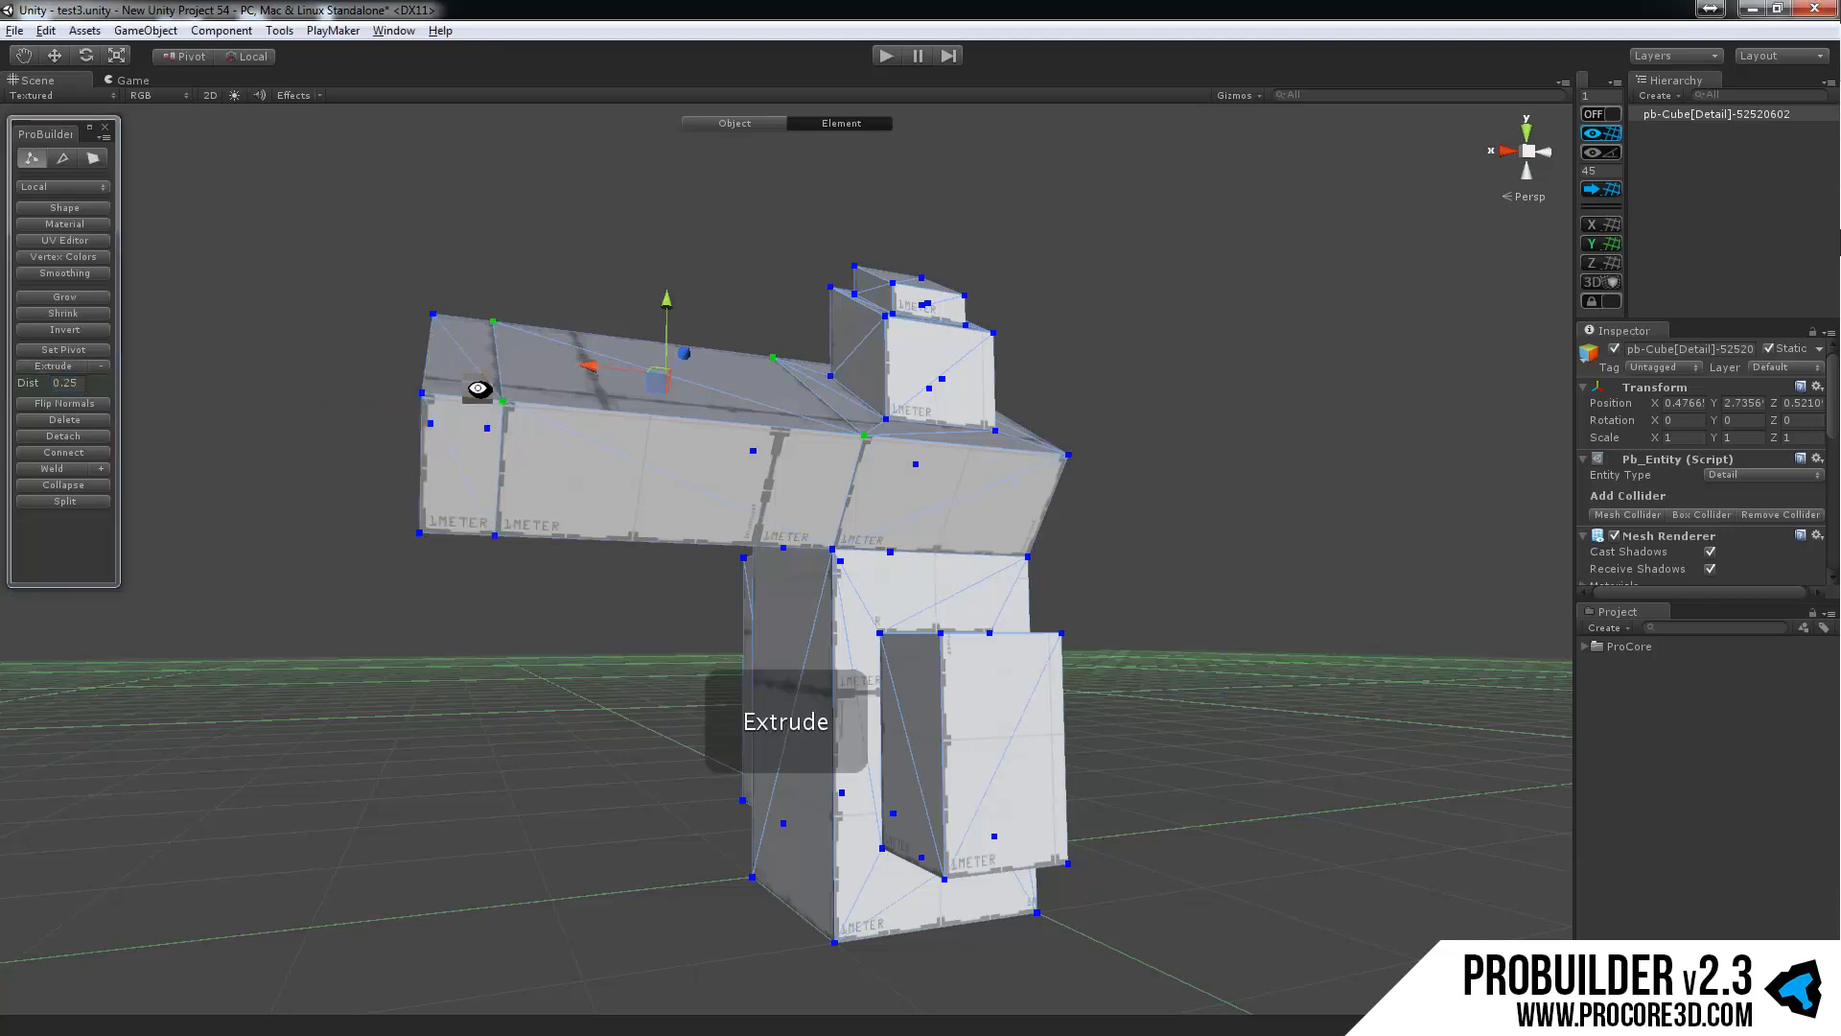
{"action": "left_click_drag", "start_coordinate": [479, 391], "coordinate": [195, 354], "text": "alt"}
{"action": "left_click", "coordinate": [63, 366]}
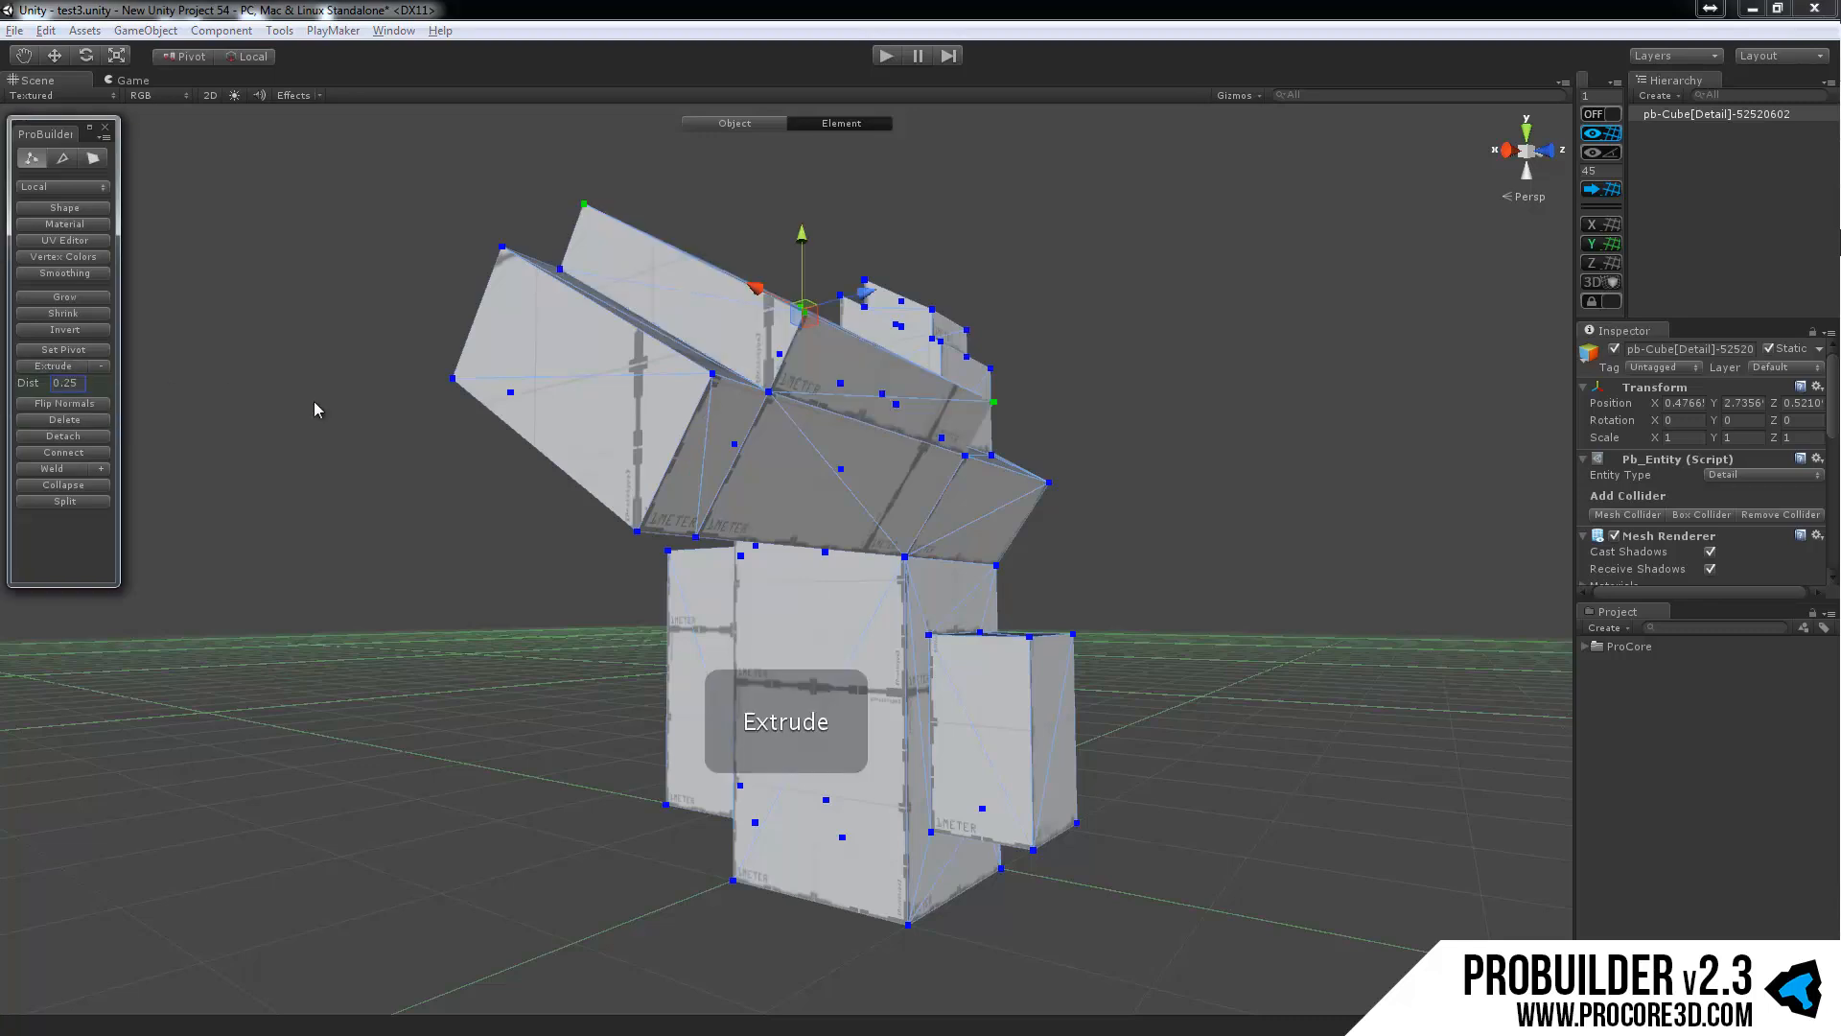
{"action": "left_click_drag", "start_coordinate": [313, 407], "coordinate": [161, 357], "text": "alt"}
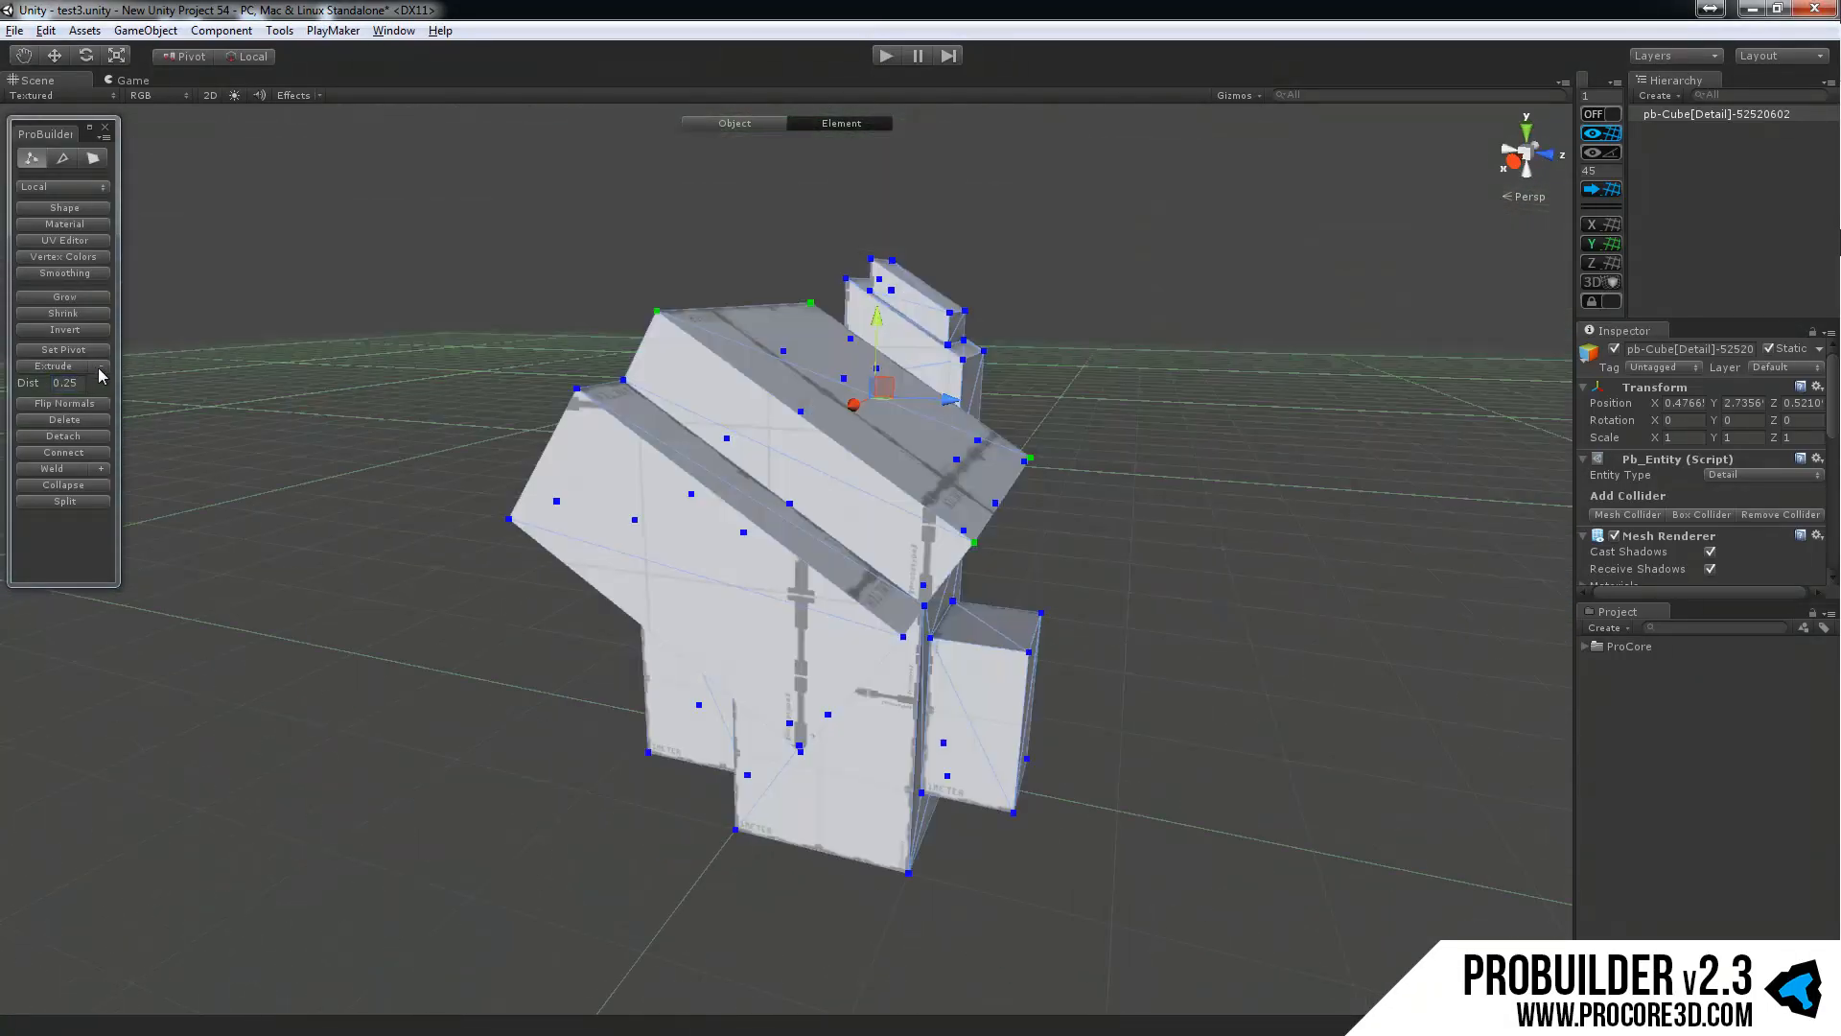
{"action": "left_click_drag", "start_coordinate": [723, 361], "coordinate": [625, 370], "text": "alt"}
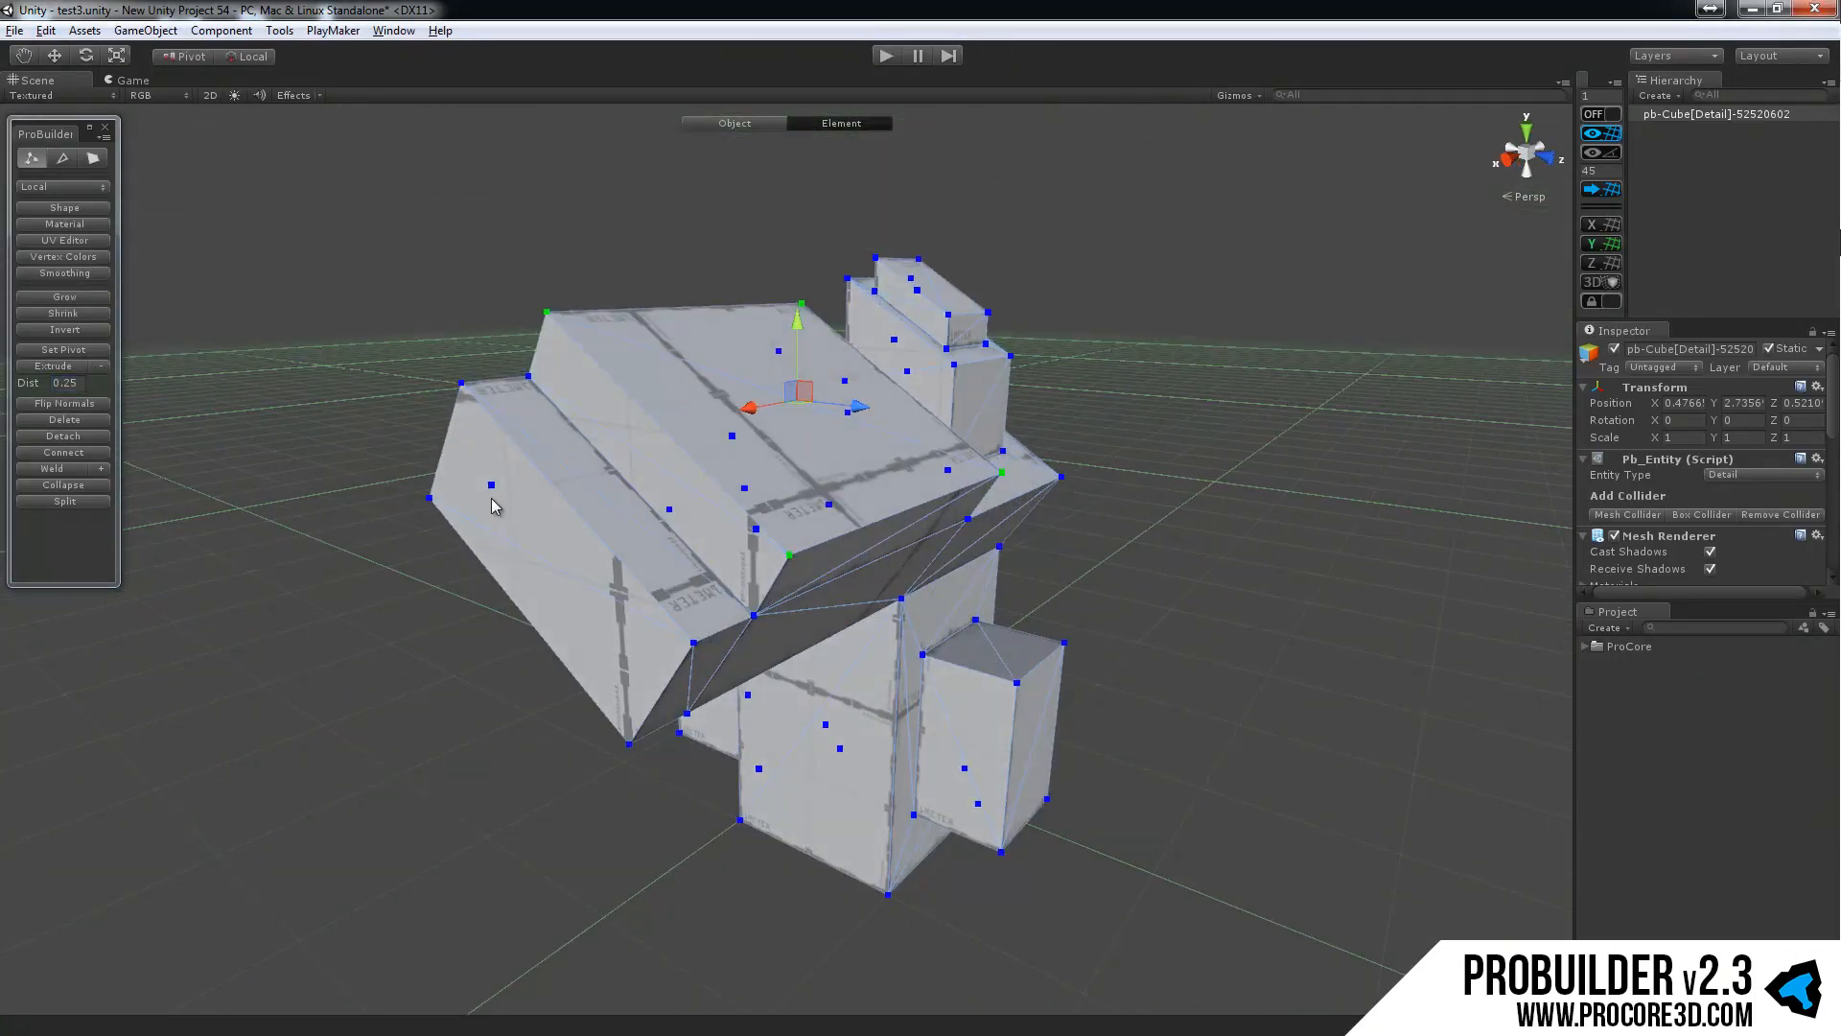
Box-select vertices on the raised roof section, replace that selection with its top face, and collapse the Extrude settings.
{"action": "left_click", "coordinate": [551, 465]}
{"action": "left_click", "coordinate": [631, 344]}
{"action": "left_click_drag", "start_coordinate": [626, 452], "coordinate": [821, 657]}
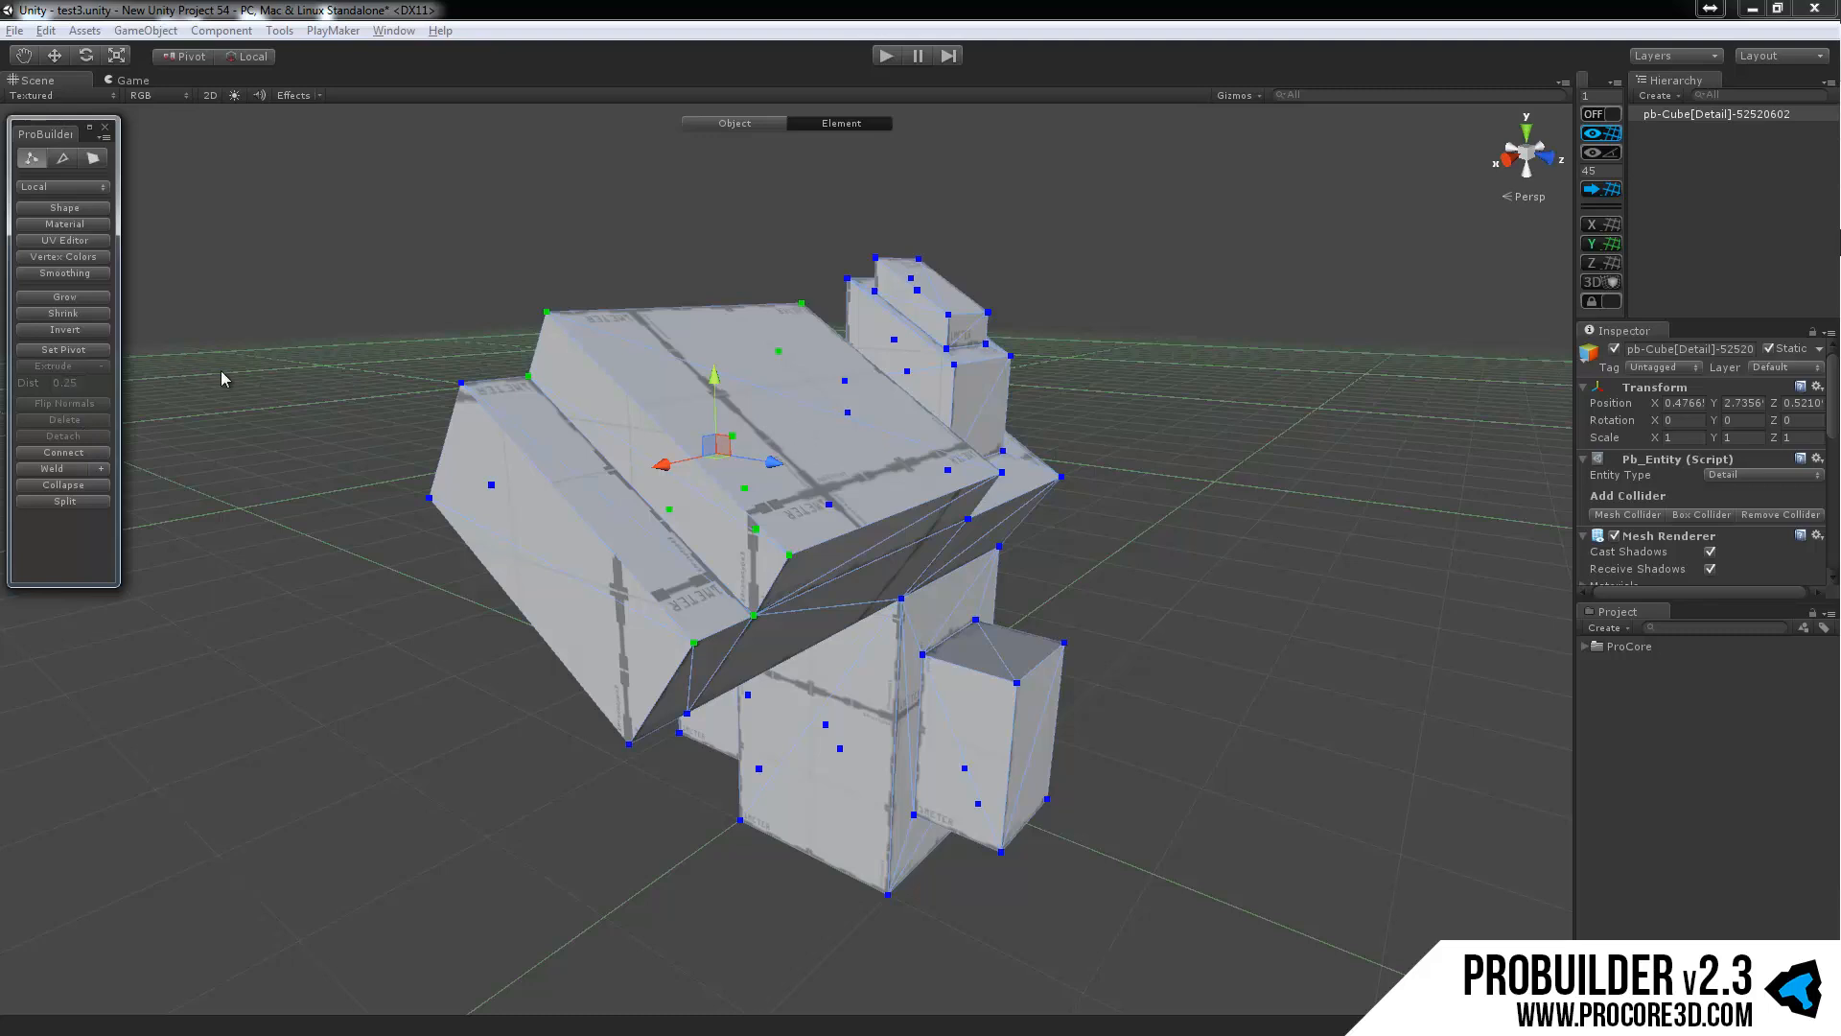
{"action": "left_click", "coordinate": [291, 320]}
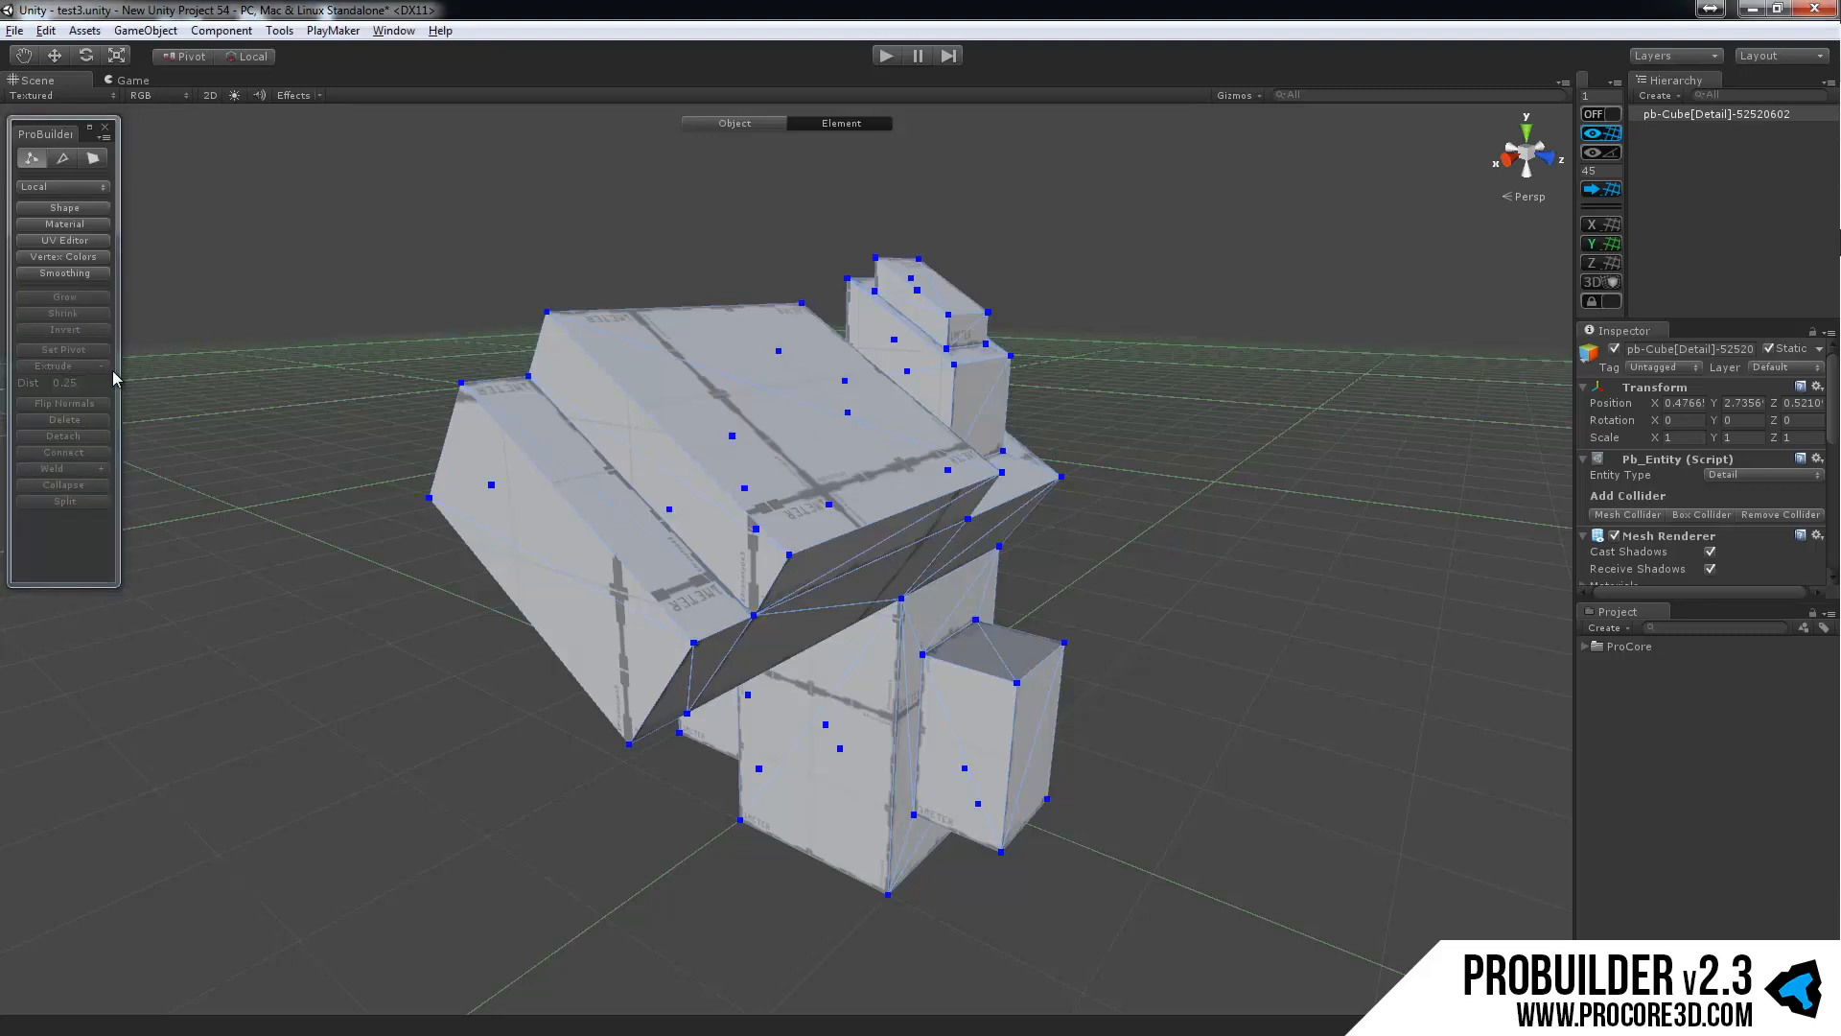
{"action": "left_click", "coordinate": [690, 336]}
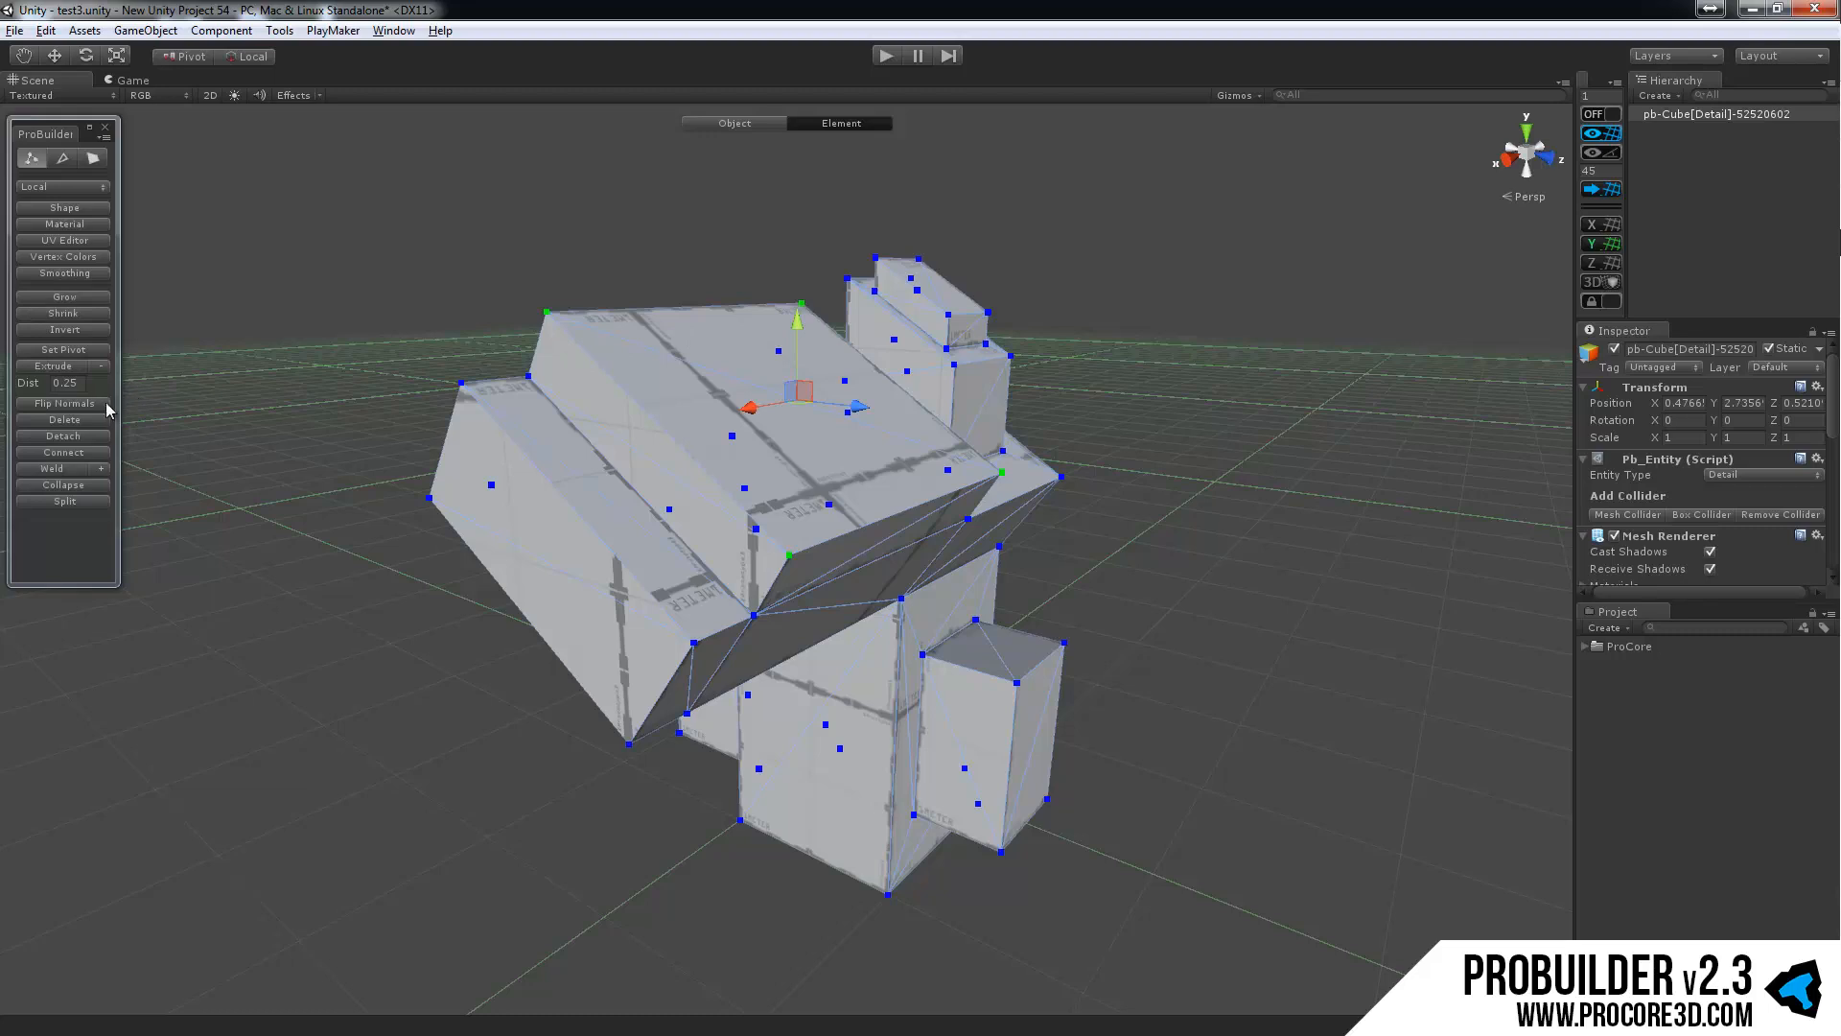
{"action": "left_click", "coordinate": [102, 366]}
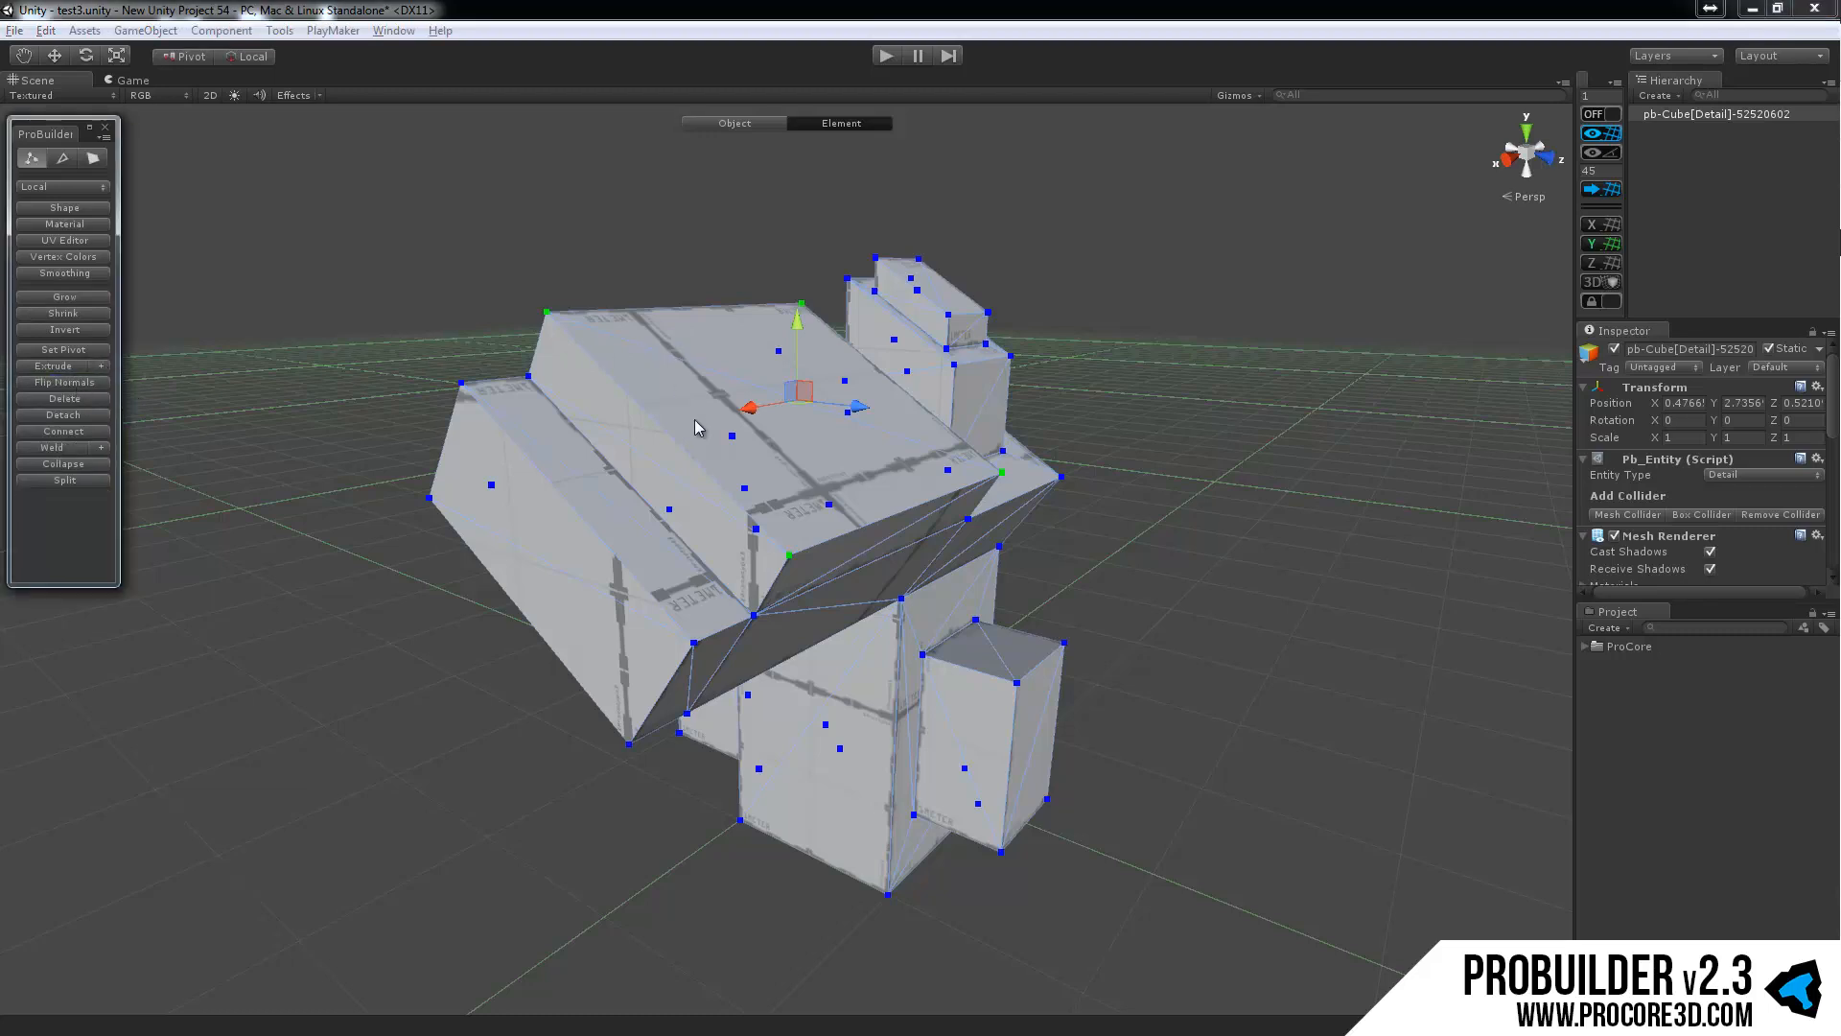
Flip the normals of the lower chimney block's side face and inspect the result.
{"action": "left_click_drag", "start_coordinate": [700, 429], "coordinate": [623, 466], "text": "alt"}
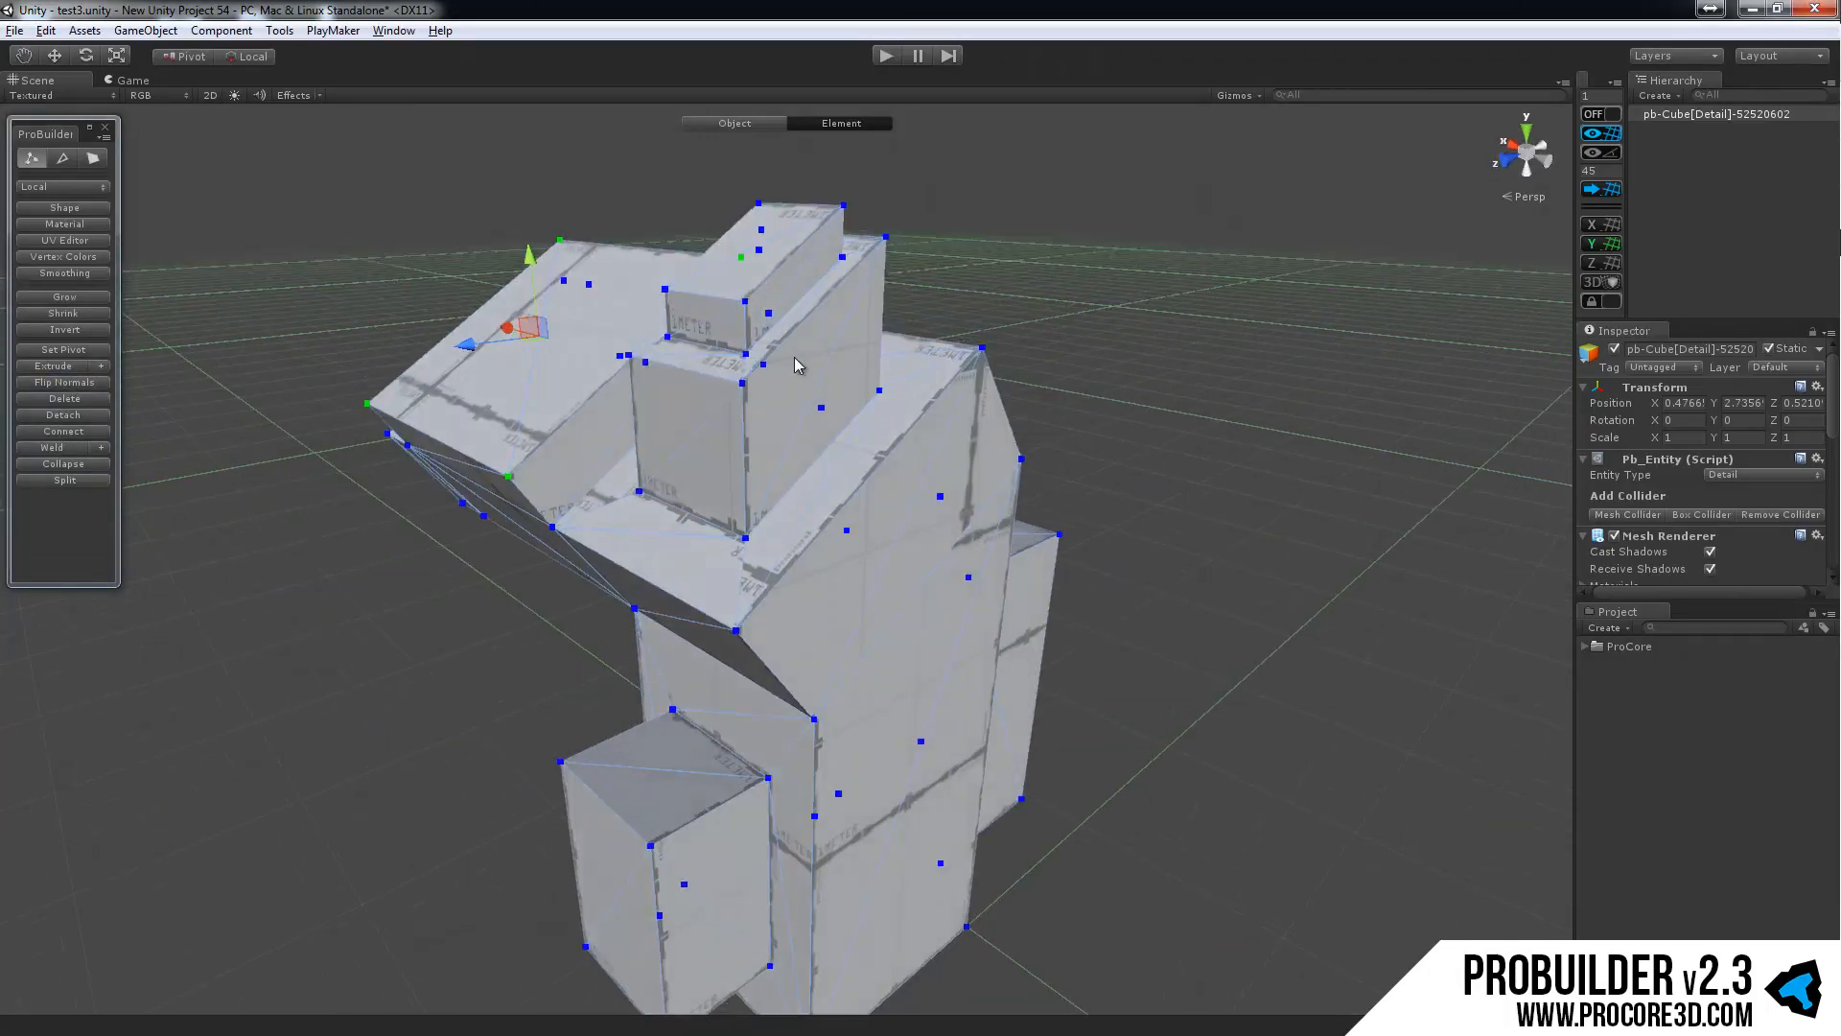
{"action": "left_click", "coordinate": [74, 384]}
{"action": "left_click_drag", "start_coordinate": [674, 403], "coordinate": [653, 539], "text": "alt"}
{"action": "scroll", "coordinate": [730, 446], "scroll_direction": "up", "scroll_amount": 3}
{"action": "scroll", "coordinate": [652, 539], "scroll_direction": "down", "scroll_amount": 3}
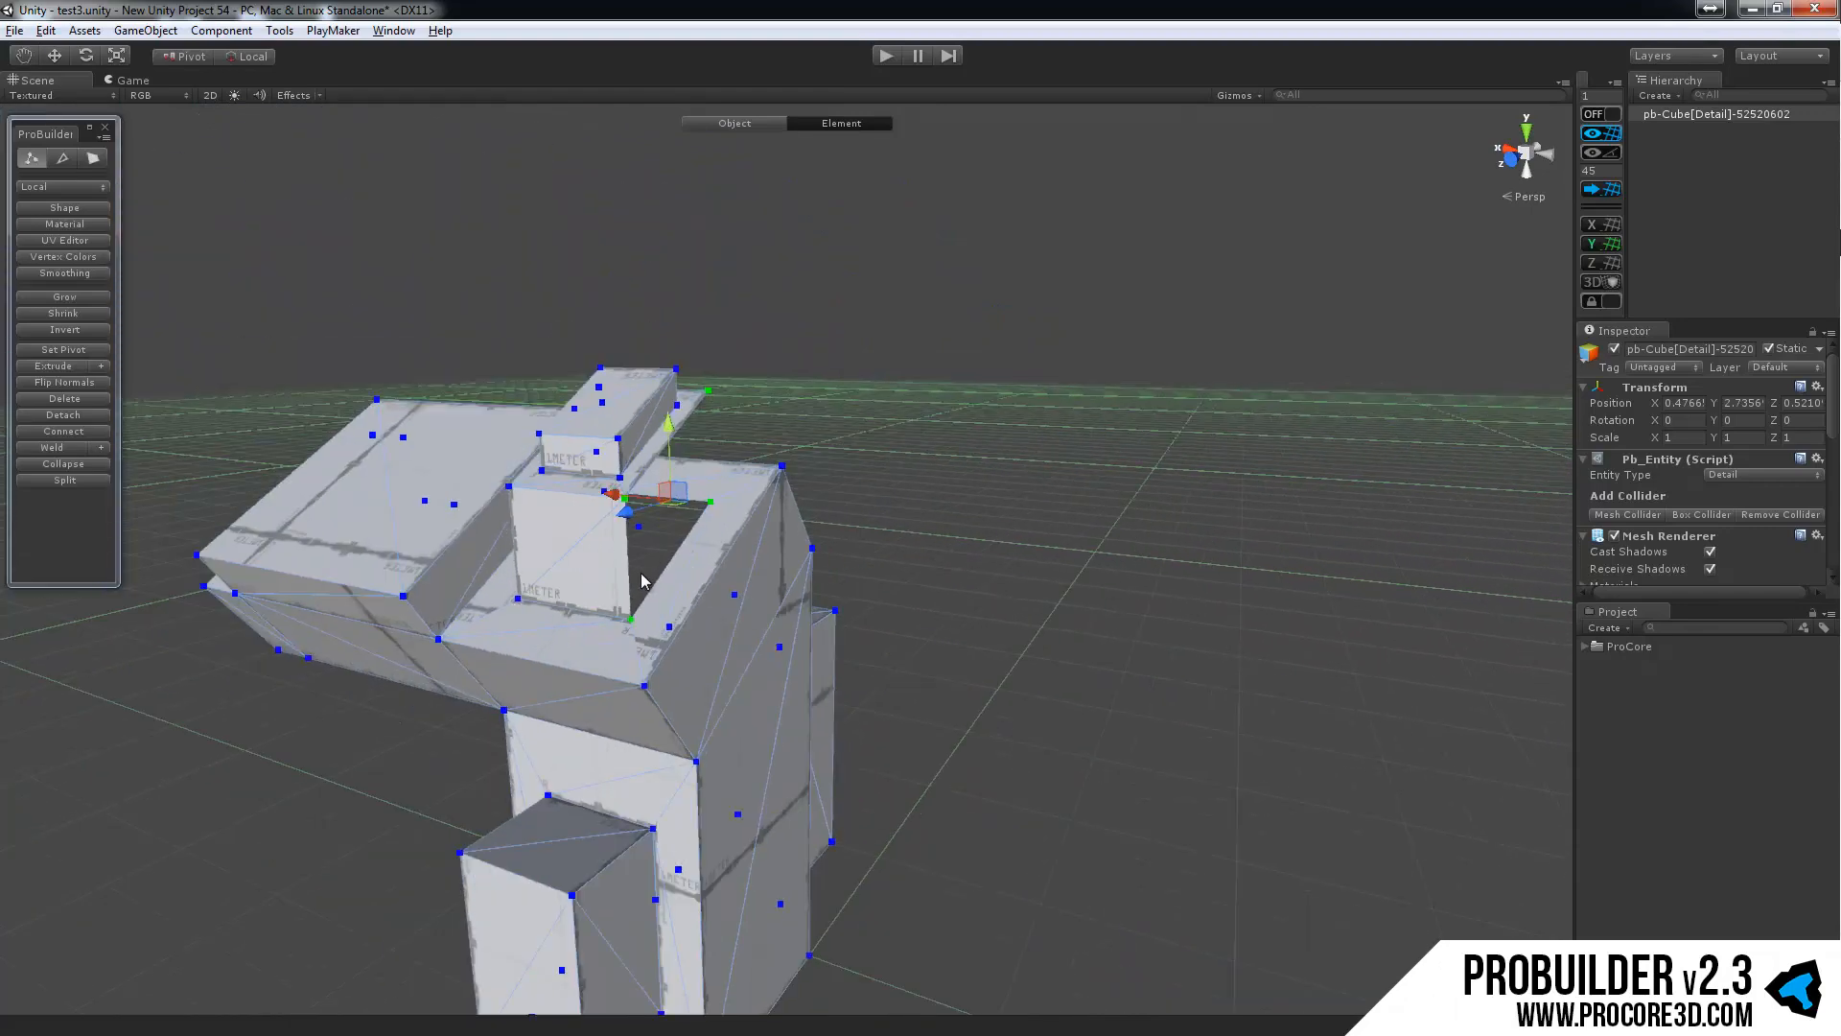
Select the bottom face of the main column from below and flip its normals.
{"action": "middle_click_drag", "start_coordinate": [514, 670], "coordinate": [575, 514]}
{"action": "scroll", "coordinate": [647, 640], "scroll_direction": "up", "scroll_amount": 2}
{"action": "left_click_drag", "start_coordinate": [648, 641], "coordinate": [682, 761], "text": "alt"}
{"action": "left_click", "coordinate": [684, 765]}
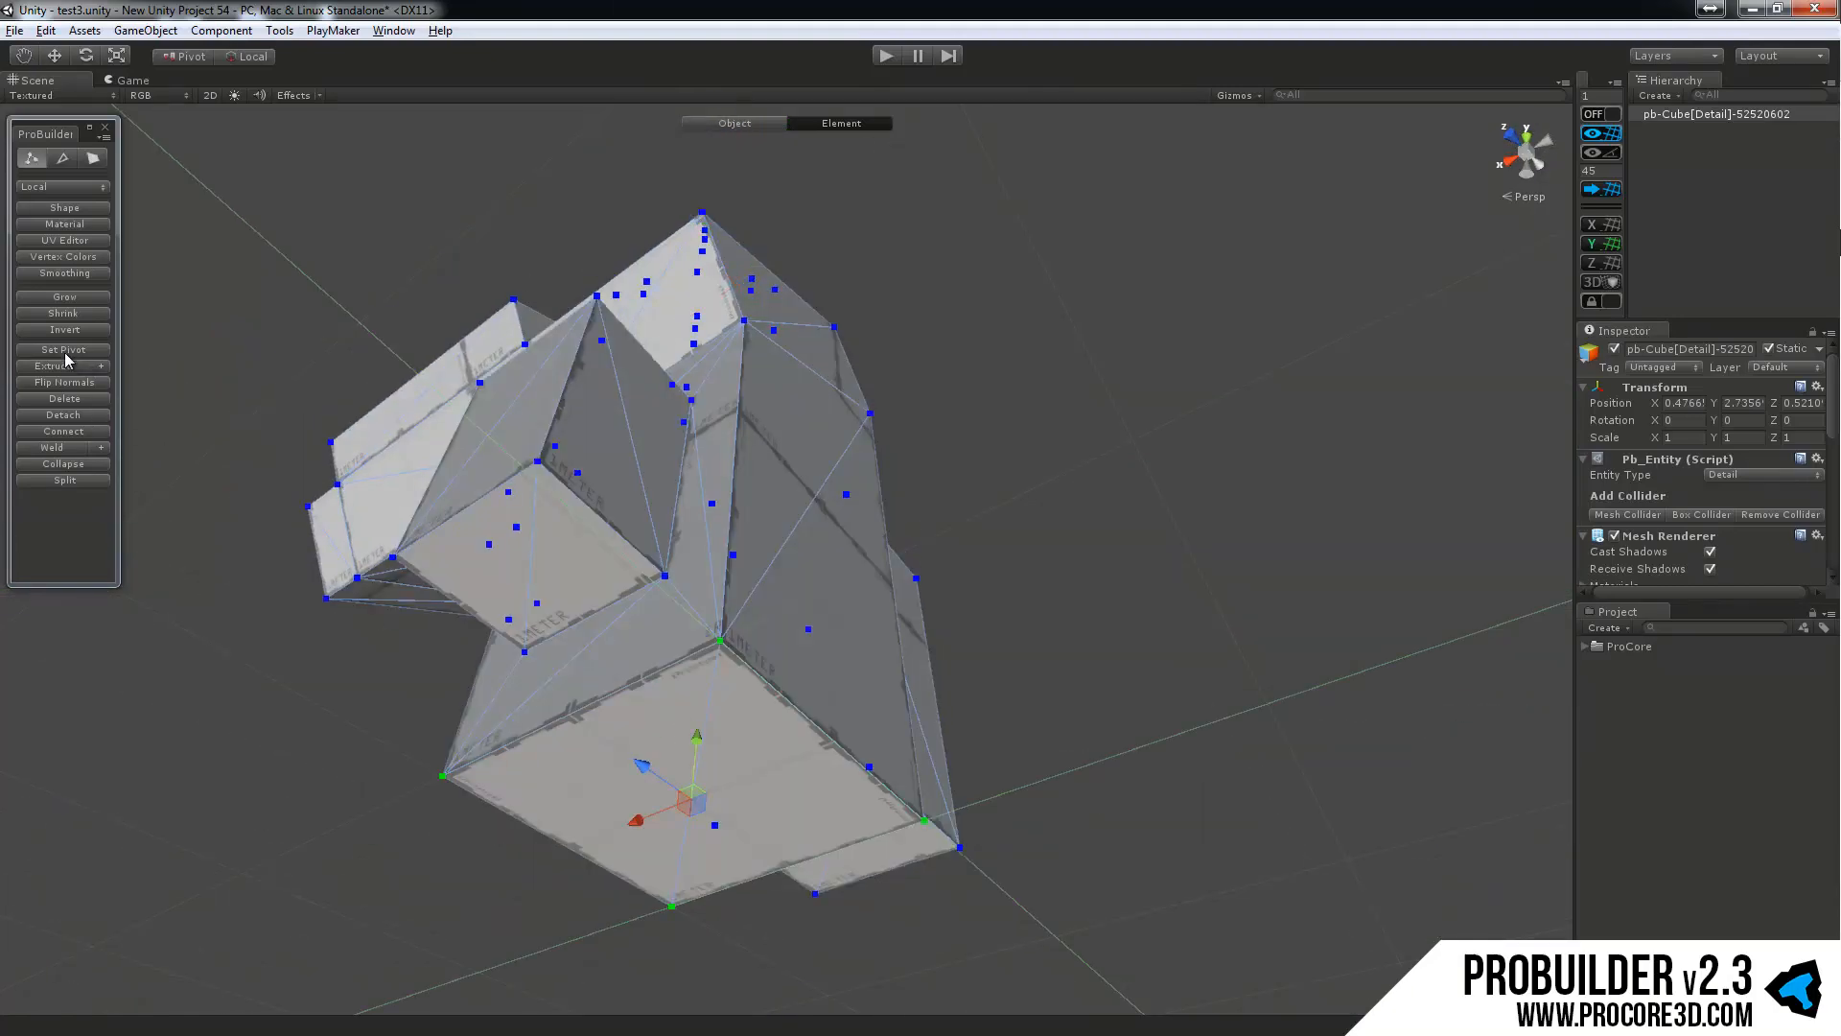
{"action": "left_click_drag", "start_coordinate": [637, 460], "coordinate": [746, 360], "text": "alt"}
{"action": "left_click", "coordinate": [88, 385]}
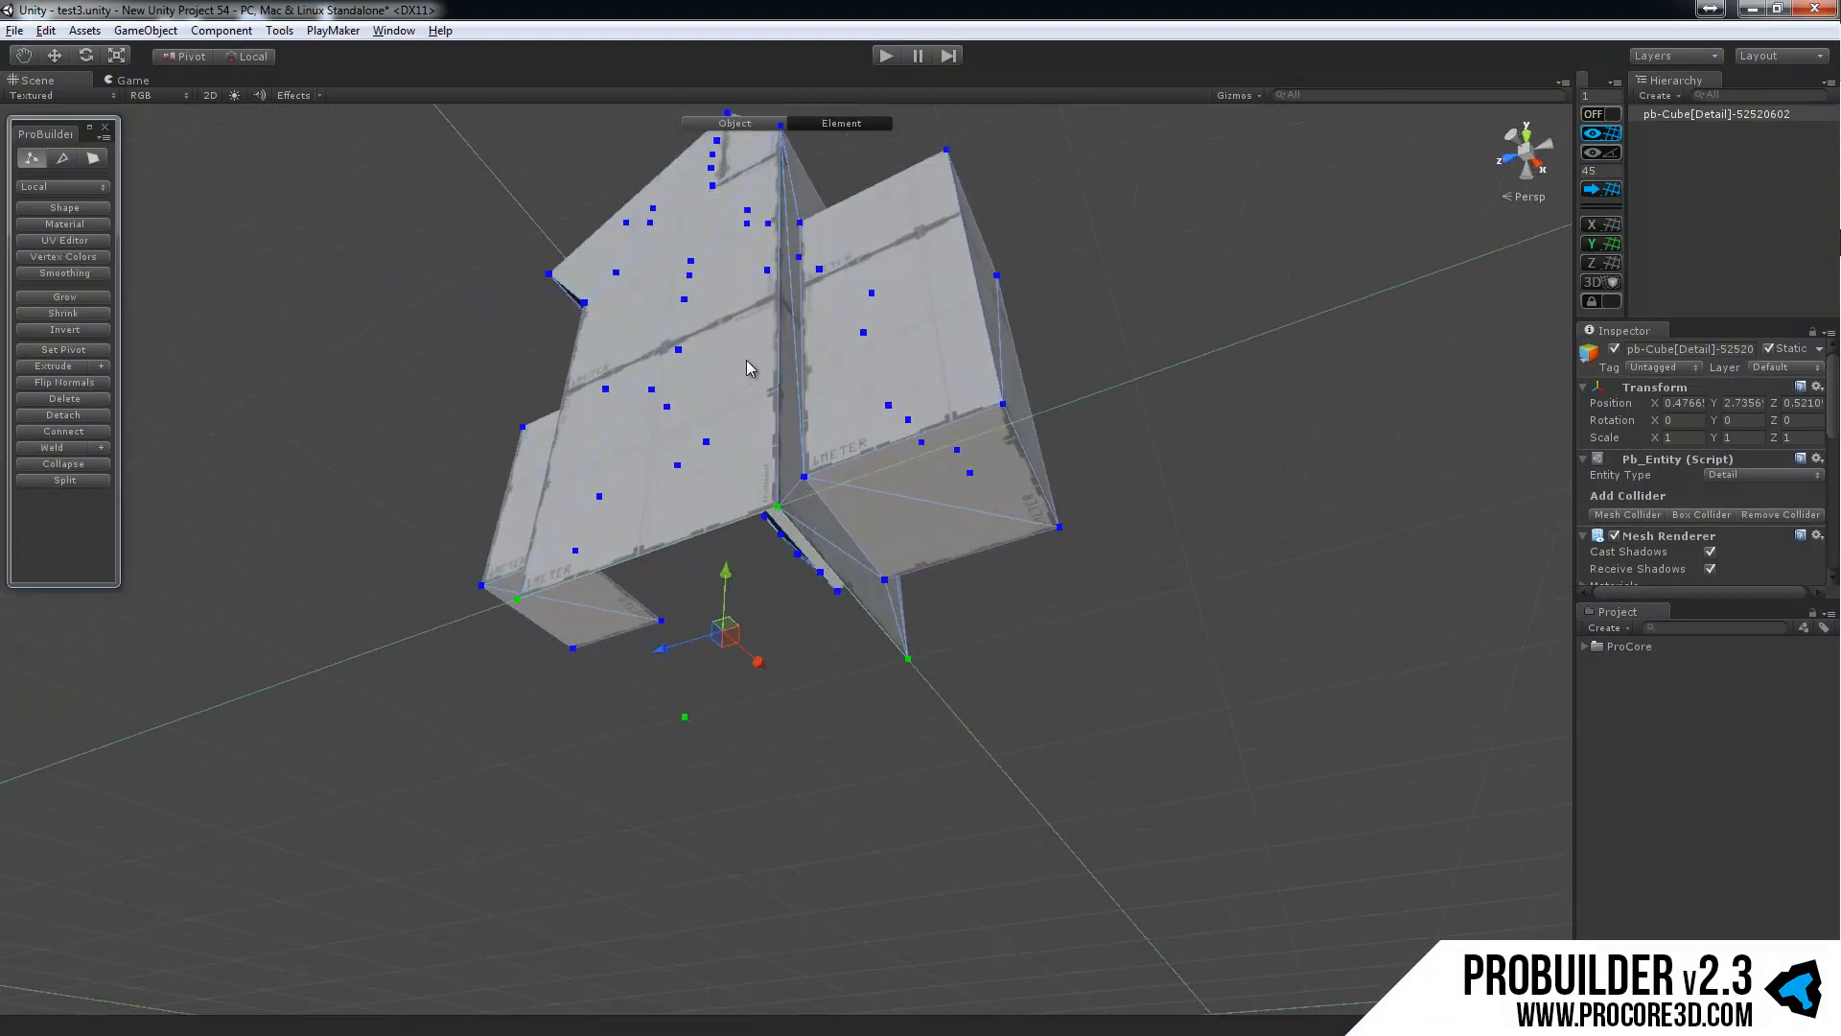
Try flipping the normals of the selected faces on the block projecting from the column, and undo the flip.
{"action": "left_click", "coordinate": [875, 332]}
{"action": "left_click_drag", "start_coordinate": [1080, 362], "coordinate": [974, 345], "text": "alt"}
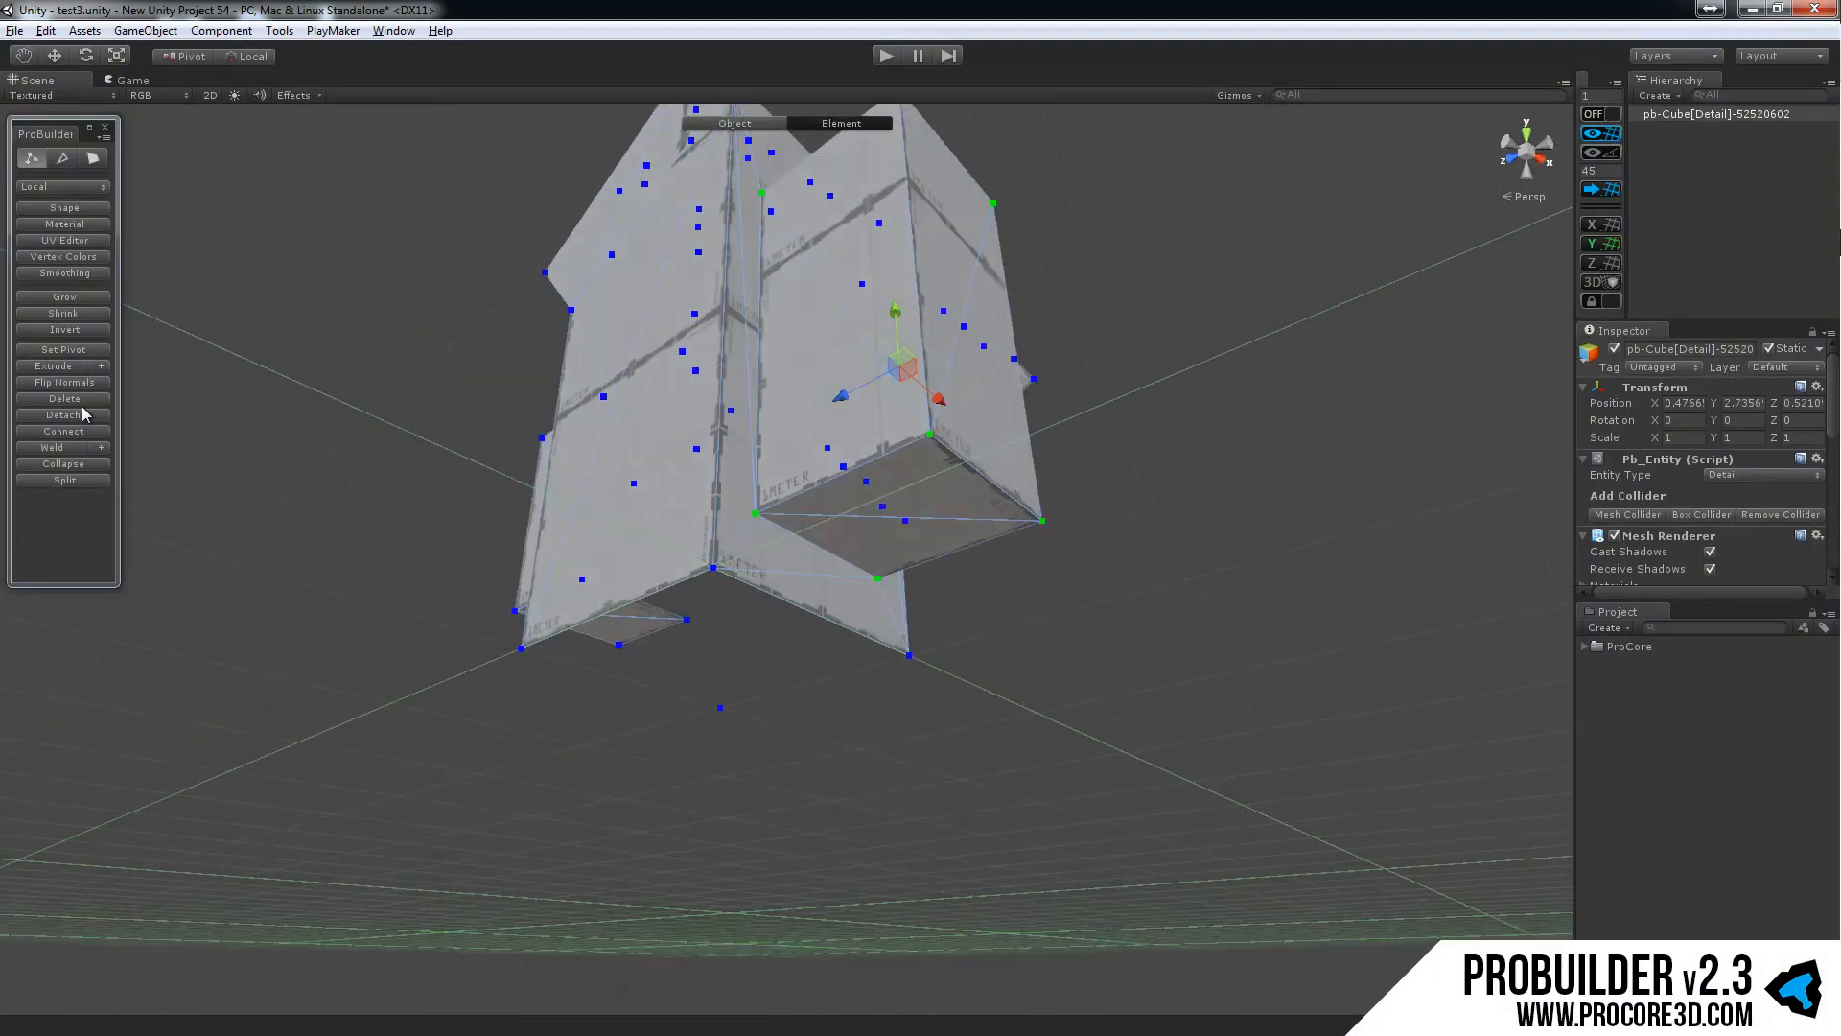
{"action": "left_click", "coordinate": [64, 382]}
{"action": "left_click_drag", "start_coordinate": [501, 415], "coordinate": [486, 658], "text": "alt"}
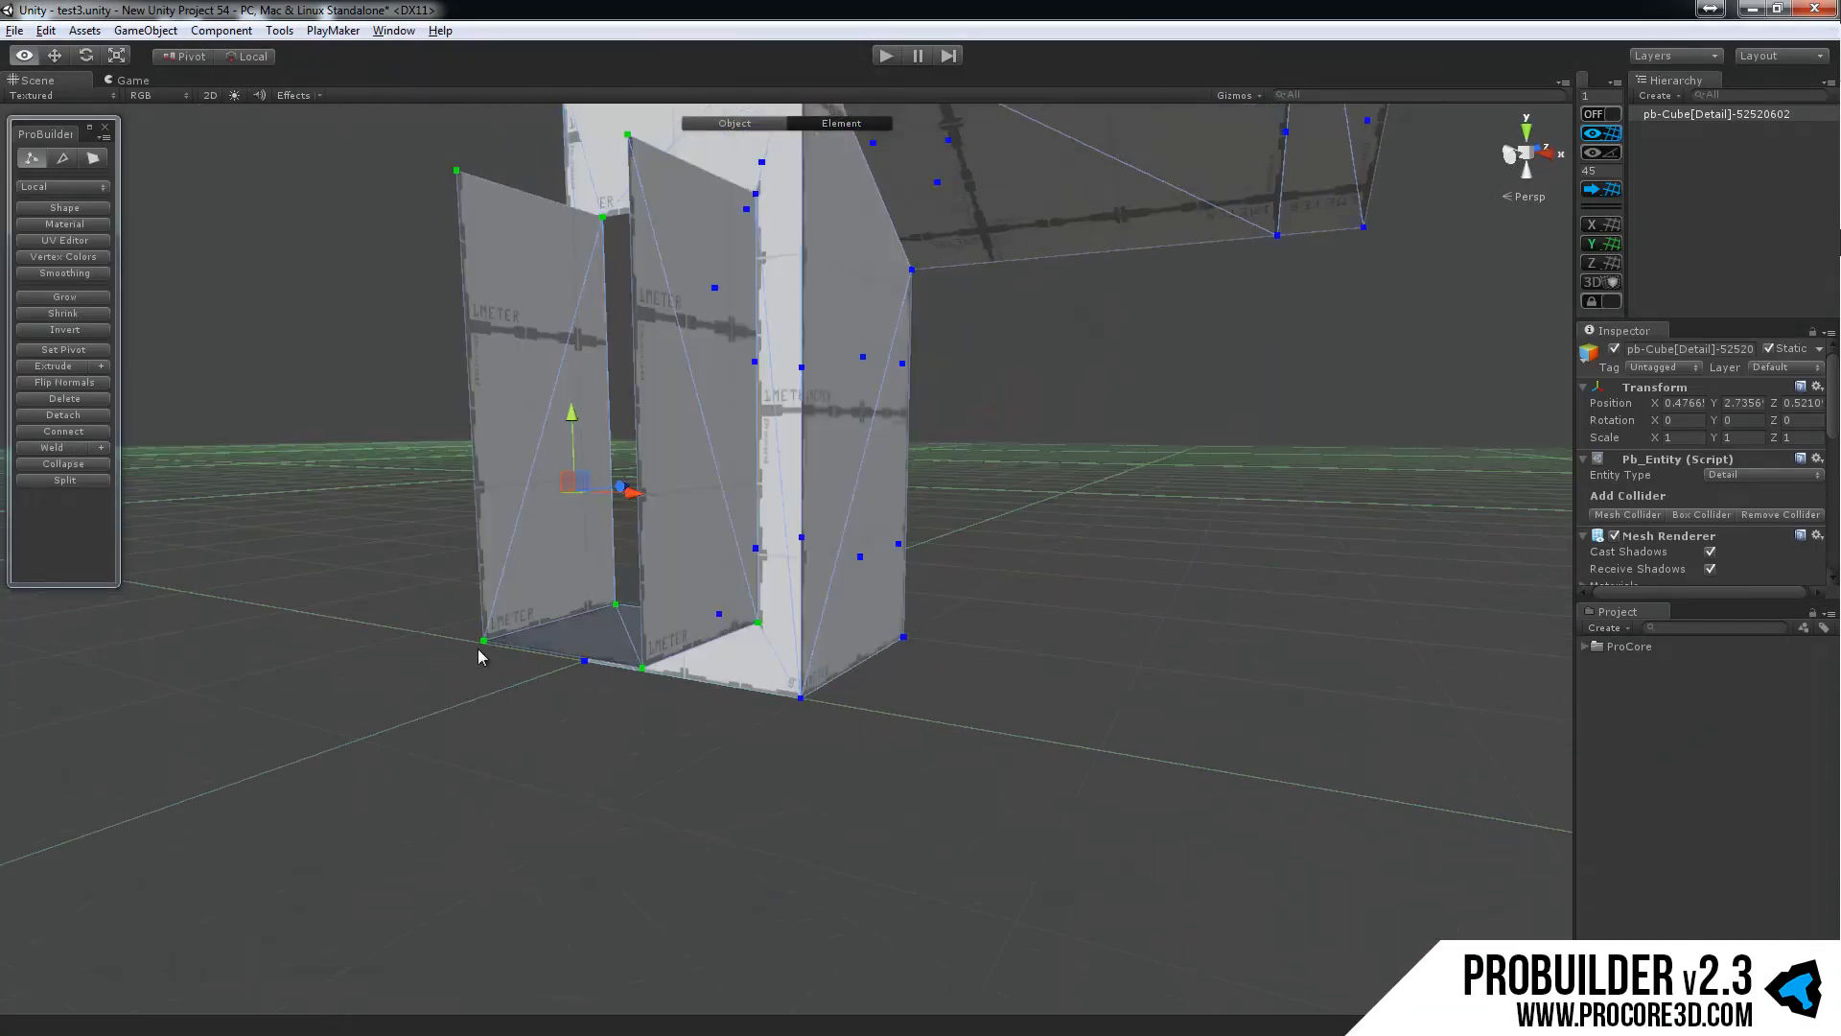
{"action": "key", "text": "ctrl+z"}
{"action": "left_click_drag", "start_coordinate": [286, 433], "coordinate": [936, 464], "text": "alt"}
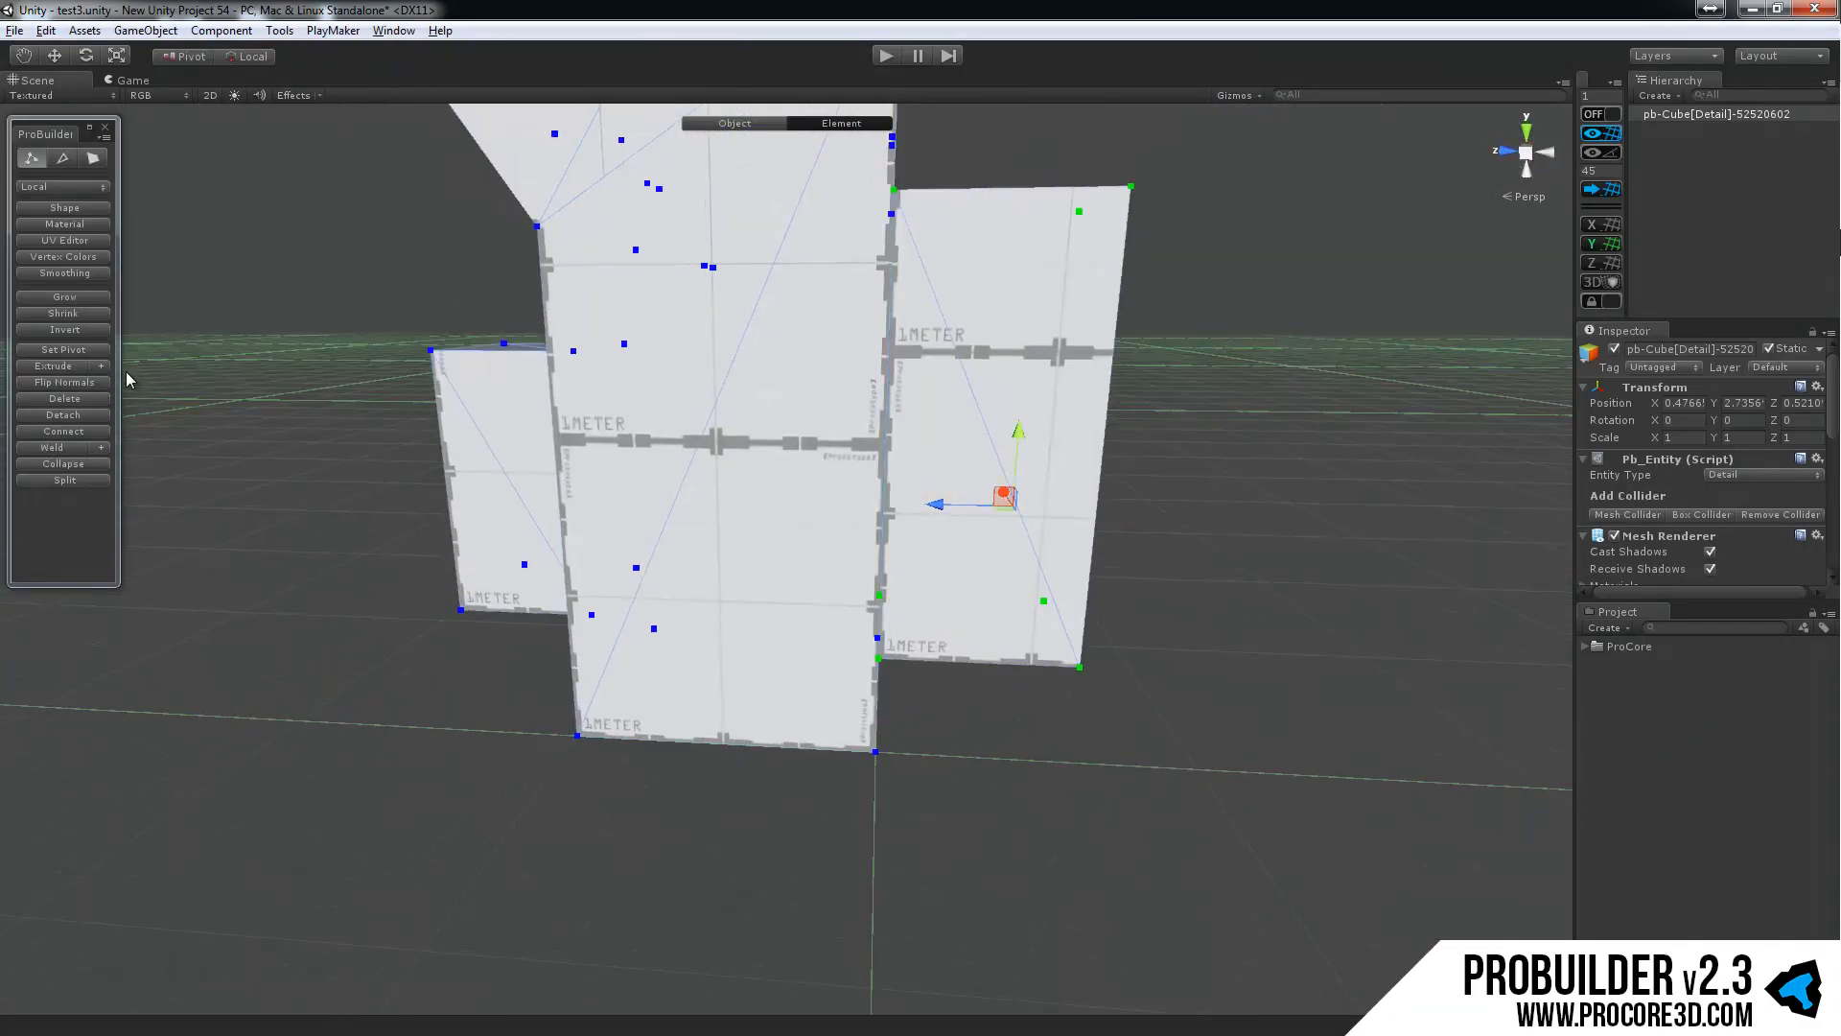
{"action": "left_click_drag", "start_coordinate": [201, 437], "coordinate": [423, 444], "text": "alt"}
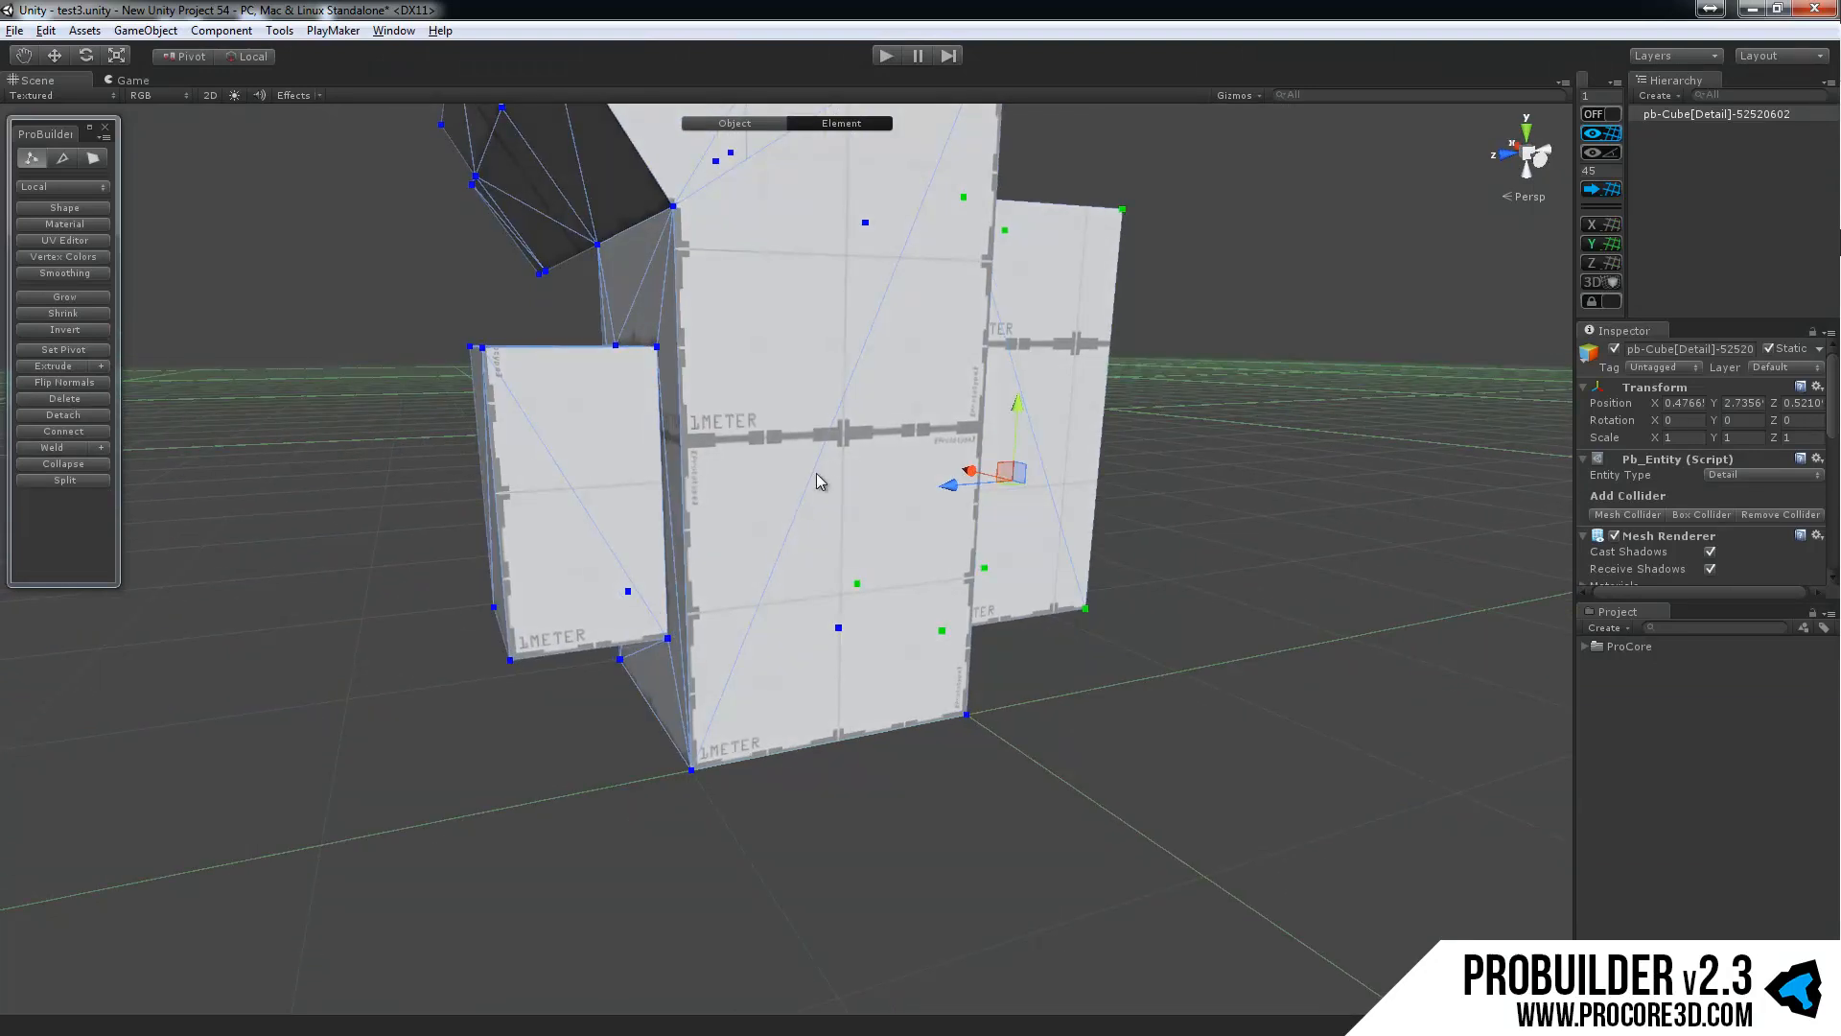
Try deleting the upper and lower faces of the column's side wall, and undo the deletion.
{"action": "scroll", "coordinate": [855, 295], "scroll_direction": "down", "scroll_amount": 3}
{"action": "middle_click_drag", "start_coordinate": [854, 295], "coordinate": [770, 378]}
{"action": "left_click", "coordinate": [751, 388]}
{"action": "left_click_drag", "start_coordinate": [756, 487], "coordinate": [868, 561], "text": "alt"}
{"action": "left_click", "coordinate": [898, 585], "text": "shift"}
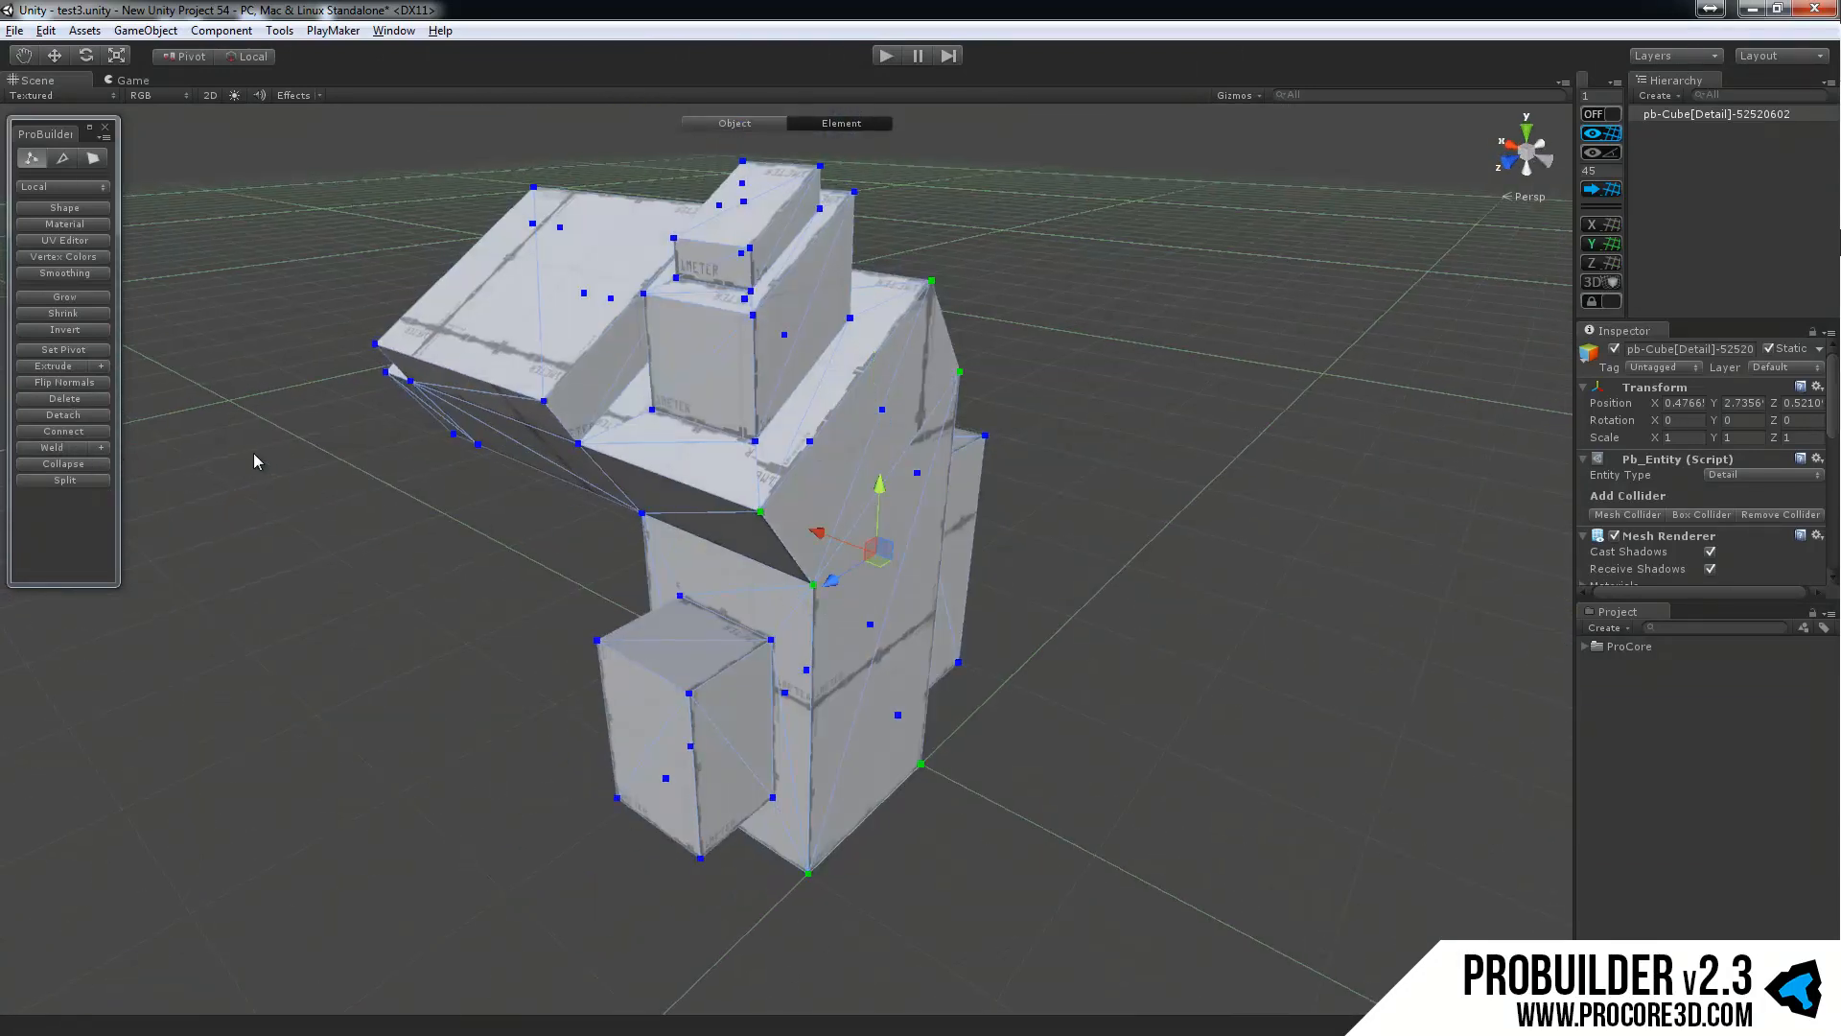
{"action": "left_click", "coordinate": [81, 398]}
{"action": "left_click_drag", "start_coordinate": [599, 508], "coordinate": [649, 305], "text": "alt"}
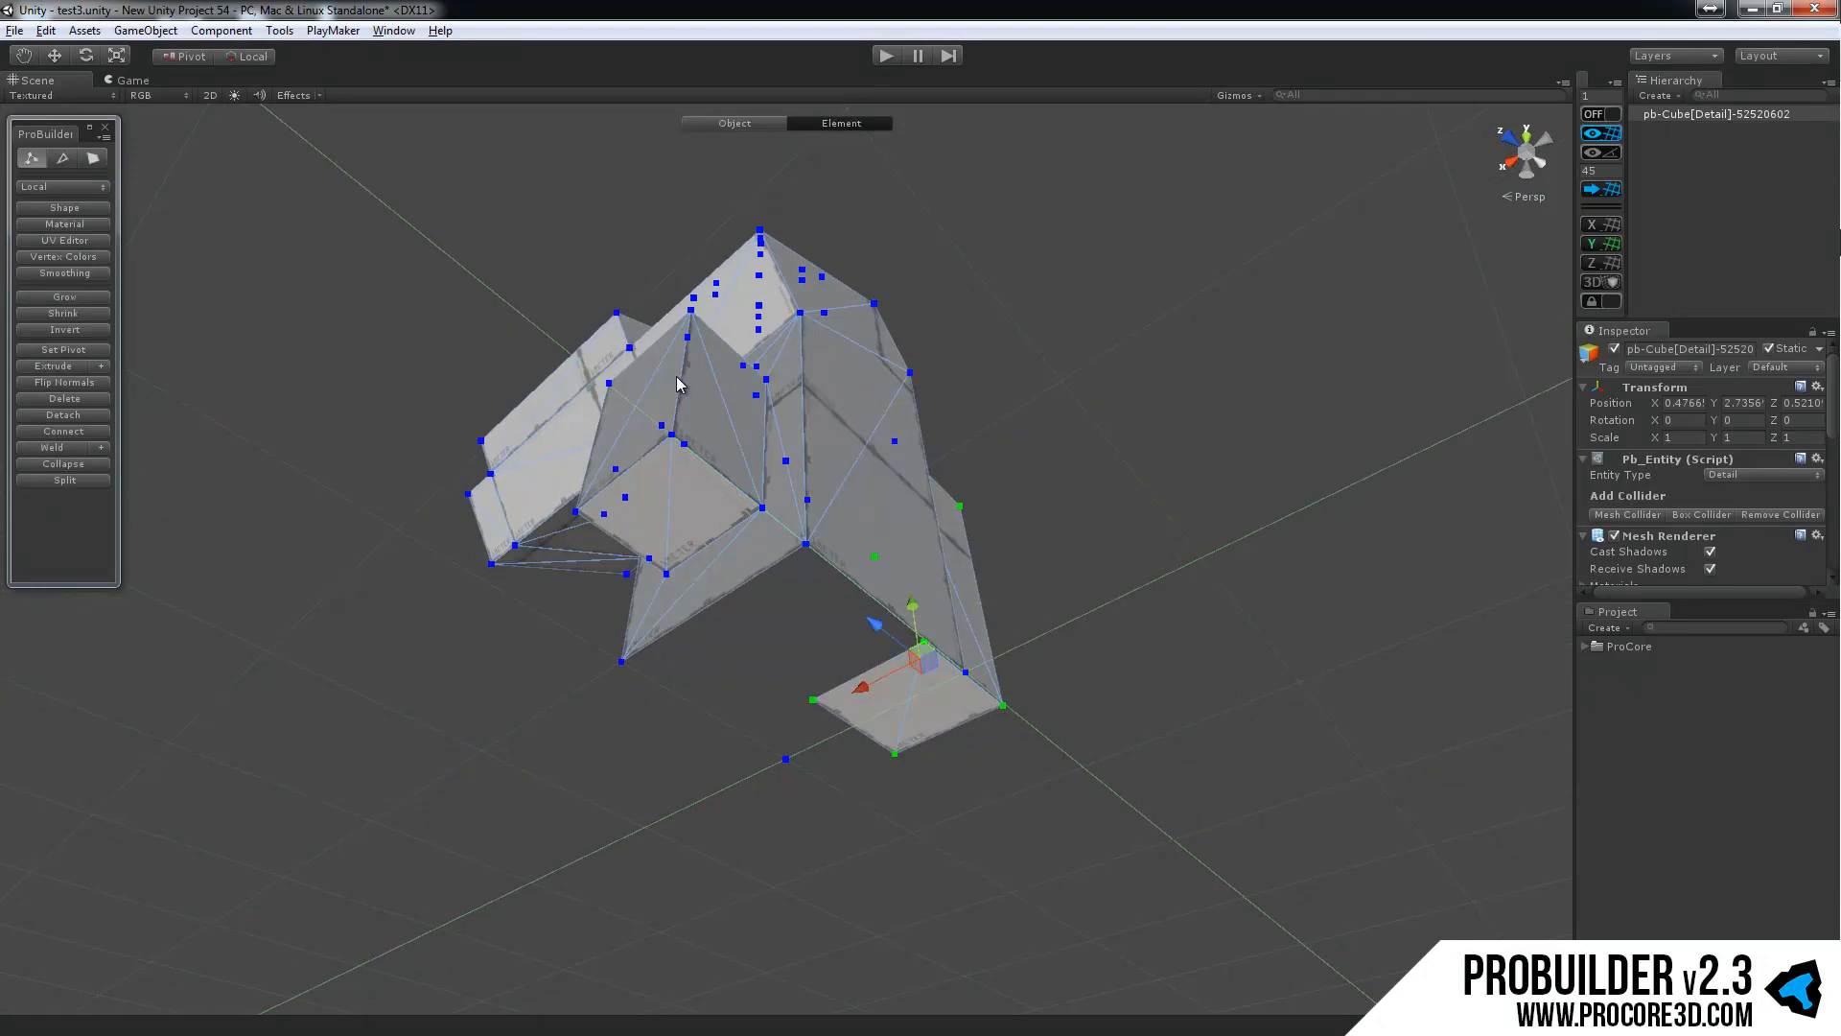
{"action": "key", "text": "ctrl+z"}
Select the lower and upper faces of the column's side wall, switch to face mode, and detach them to a submesh.
{"action": "left_click_drag", "start_coordinate": [978, 345], "coordinate": [854, 570], "text": "alt"}
{"action": "left_click", "coordinate": [857, 577]}
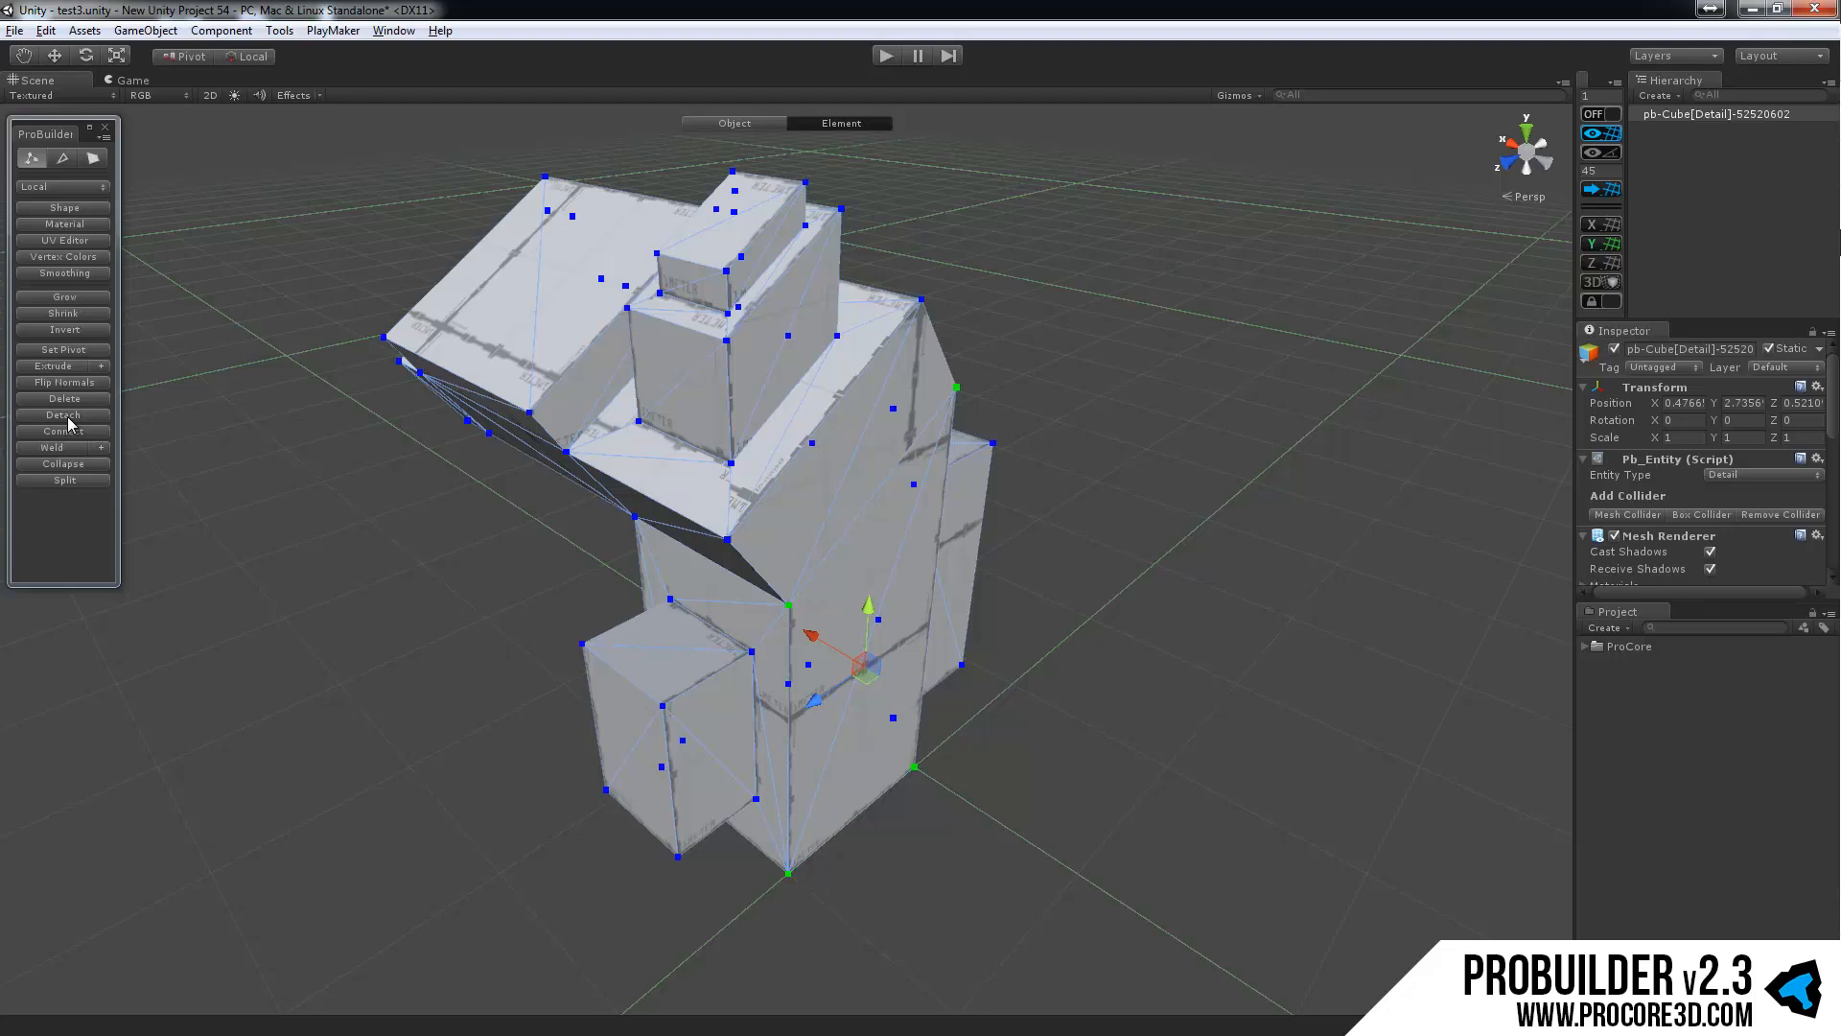
{"action": "left_click", "coordinate": [816, 491], "text": "shift"}
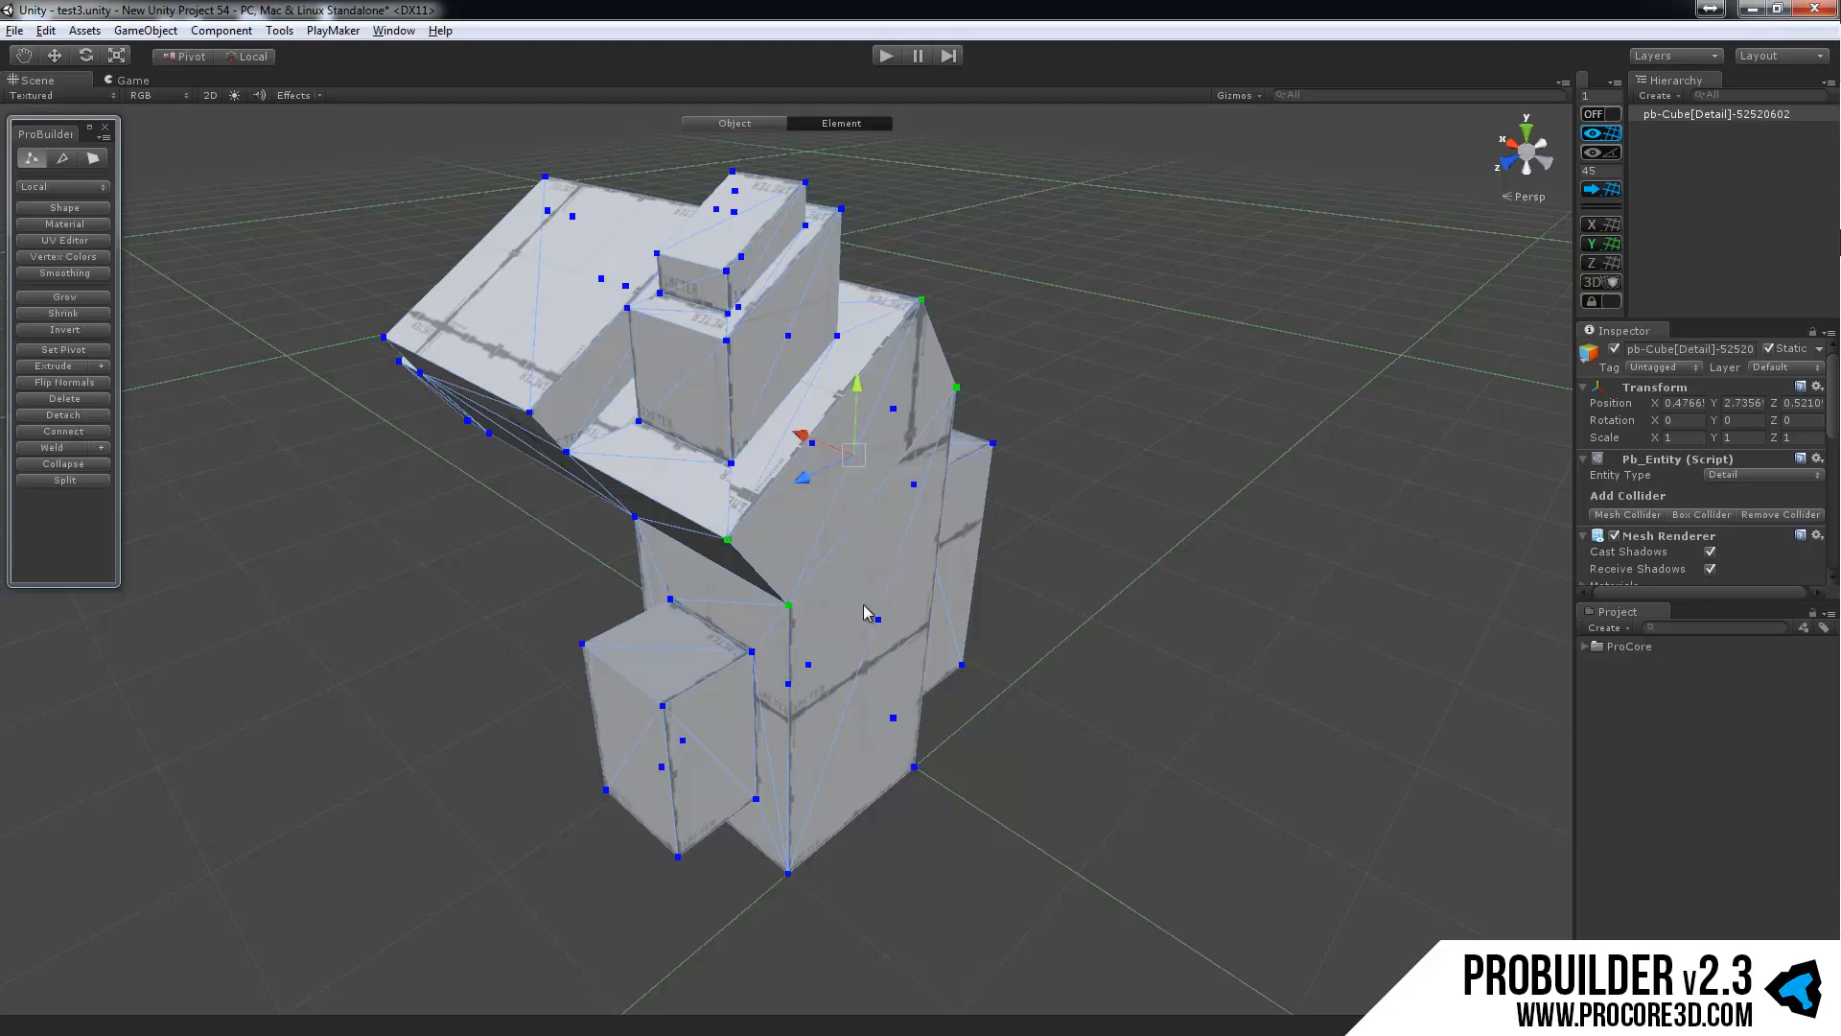
{"action": "left_click", "coordinate": [93, 158]}
{"action": "left_click_drag", "start_coordinate": [746, 555], "coordinate": [707, 576], "text": "alt"}
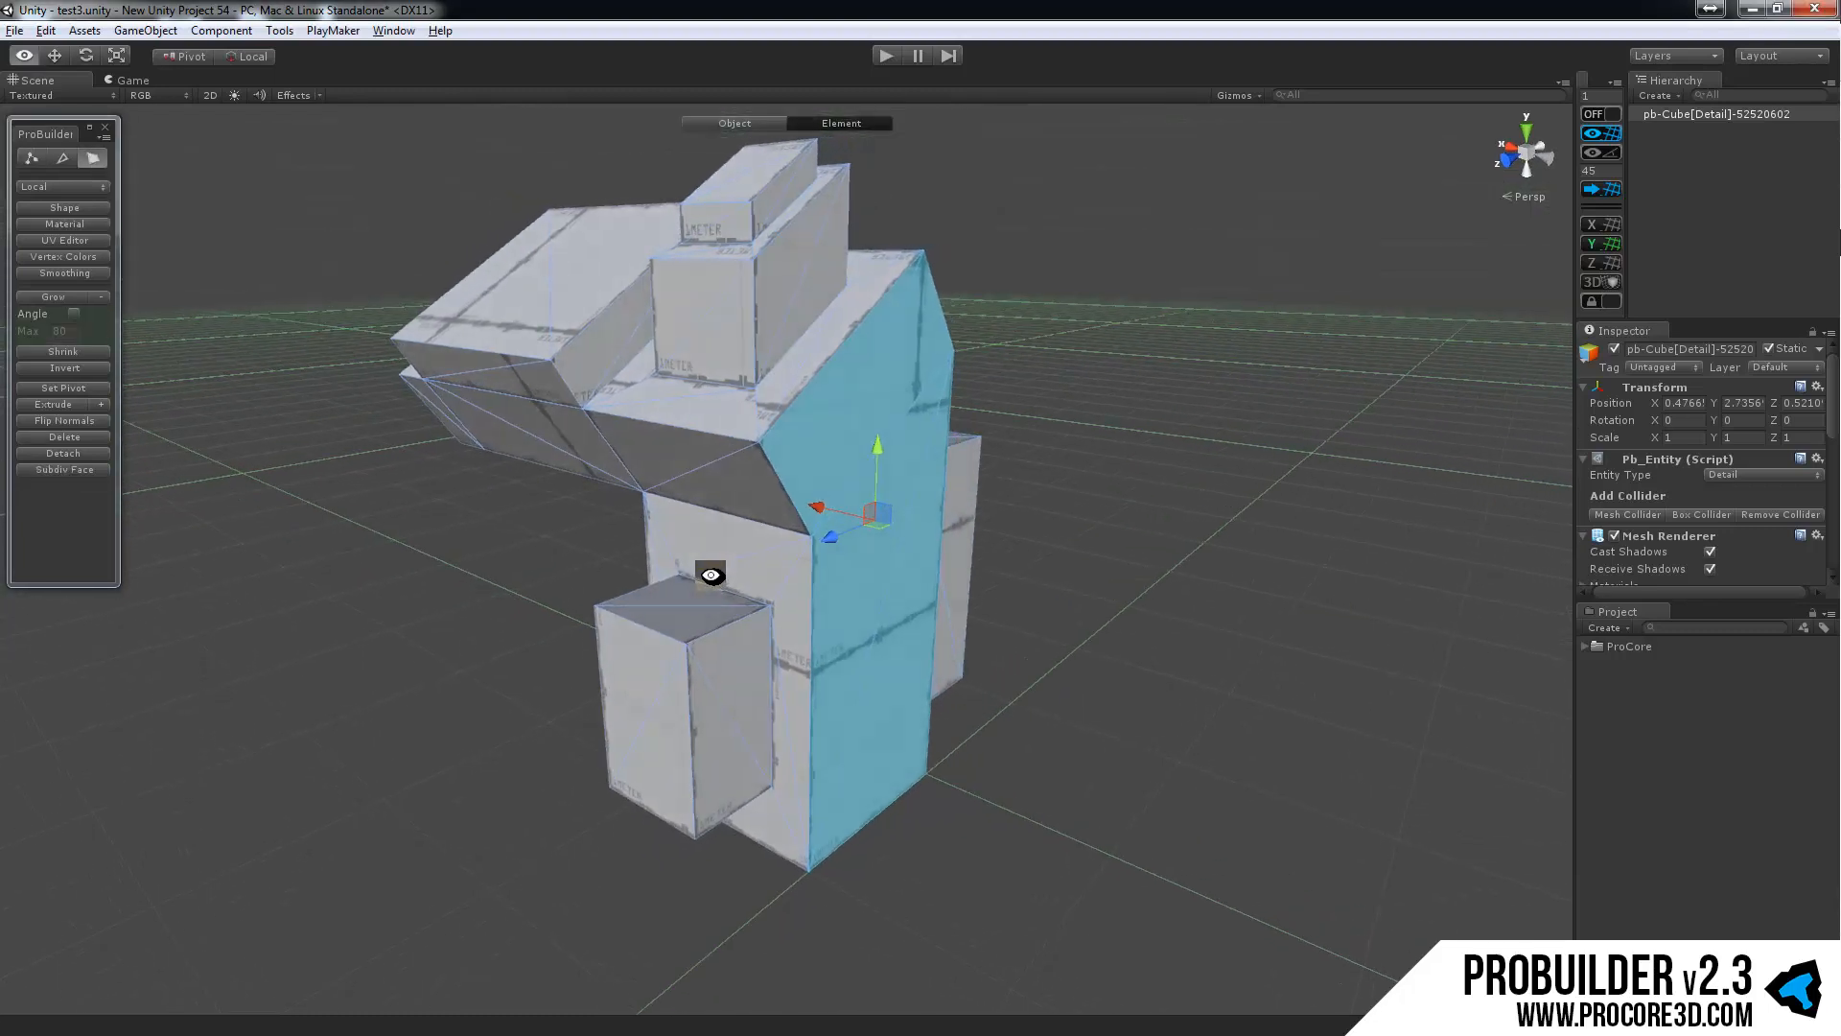
{"action": "left_click", "coordinate": [89, 451]}
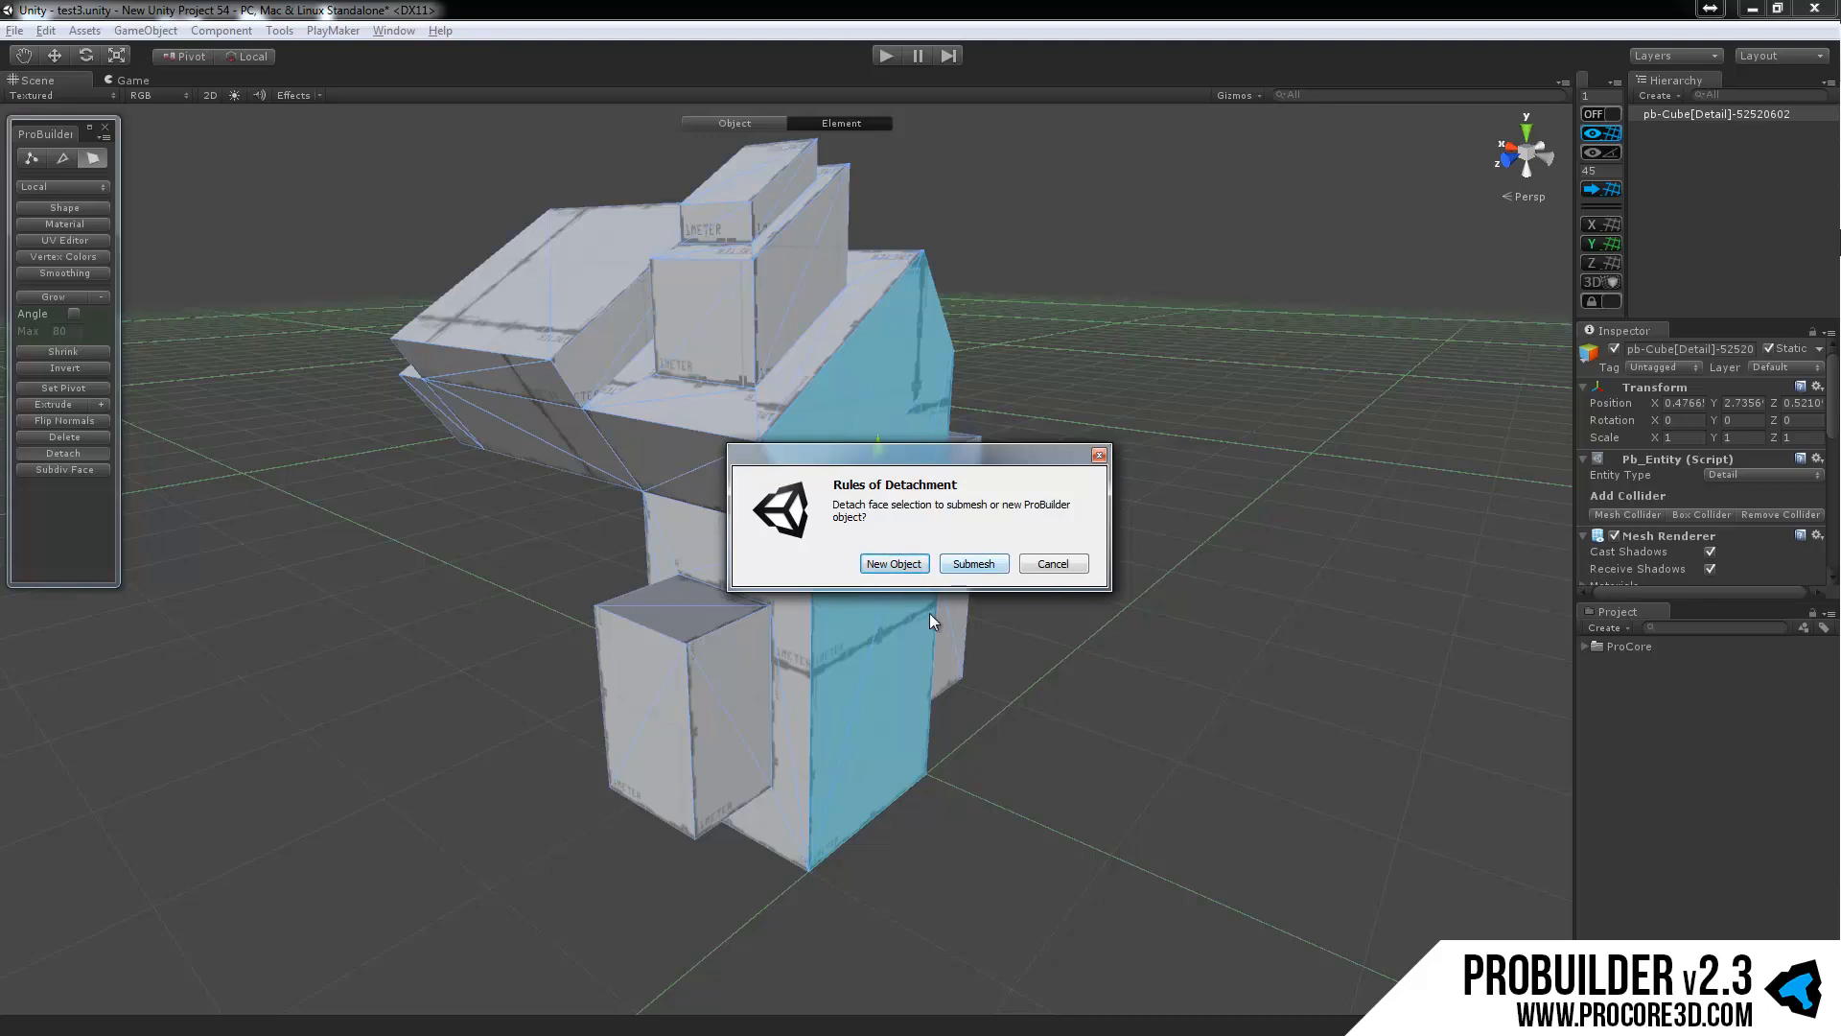
{"action": "left_click", "coordinate": [981, 566]}
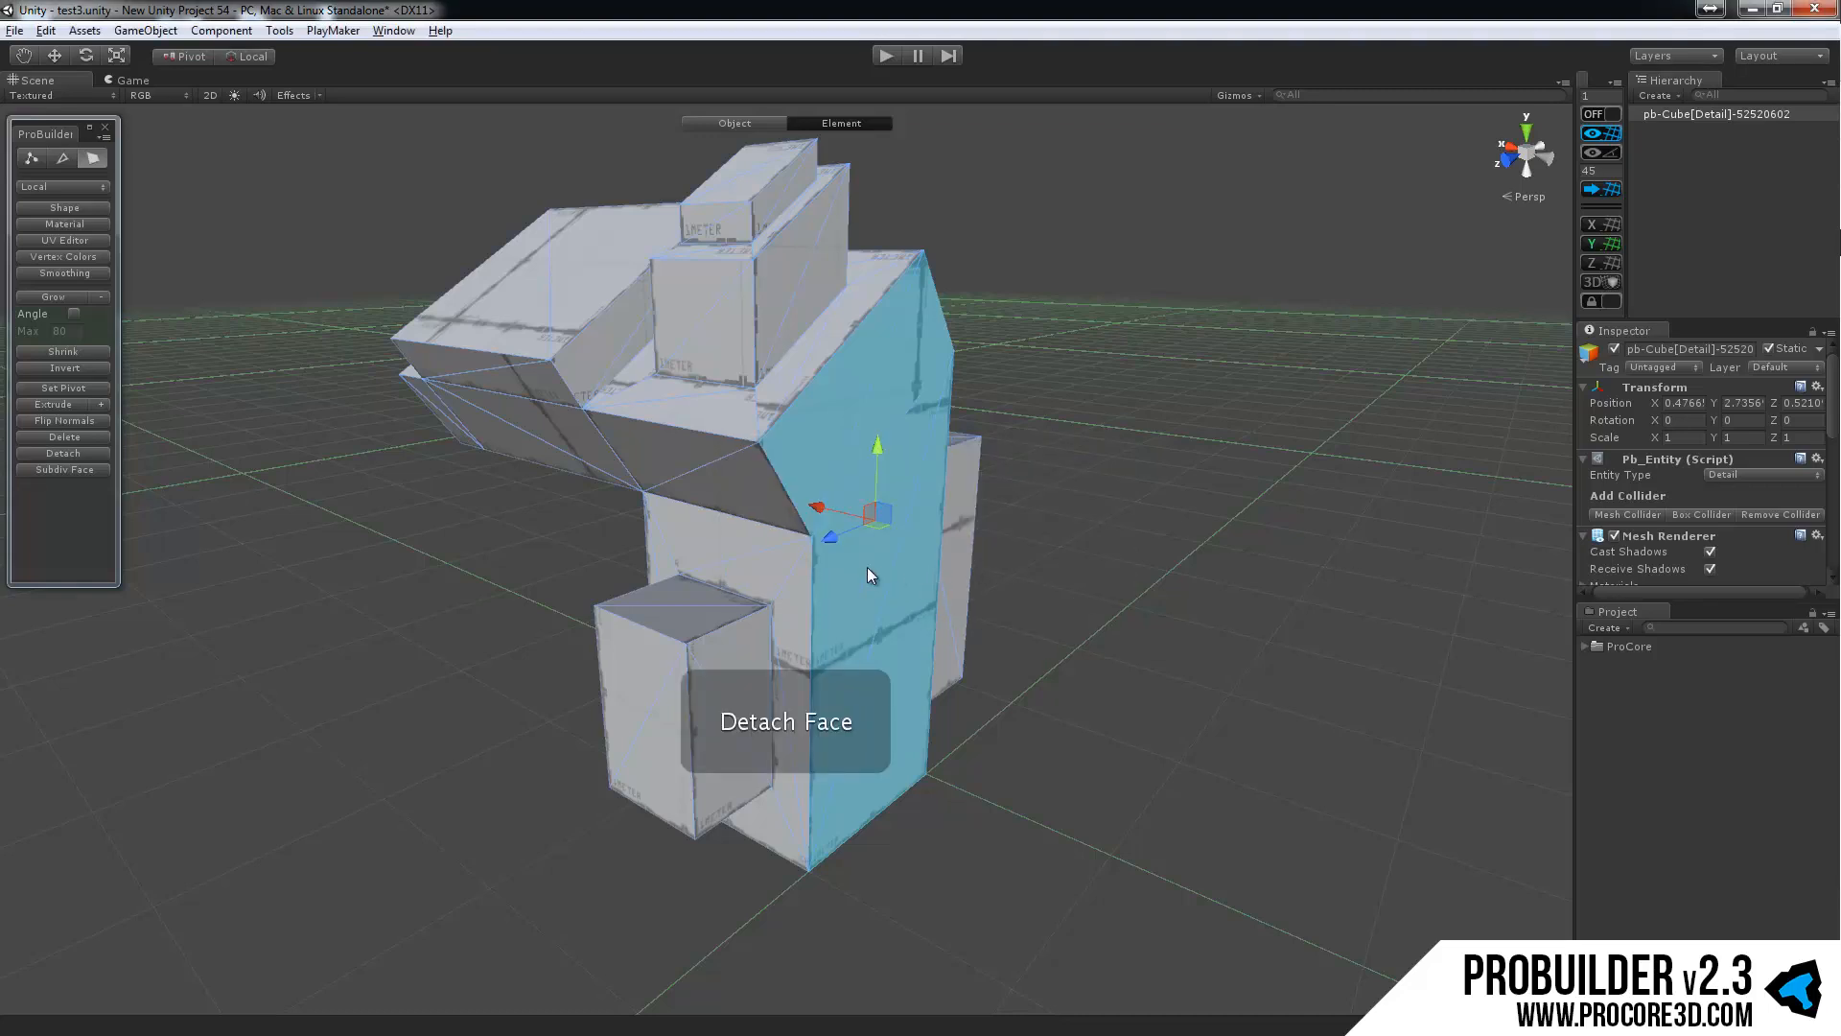
Move the detached side wall away from the building and extrude it to give it thickness.
{"action": "left_click_drag", "start_coordinate": [802, 519], "coordinate": [944, 679]}
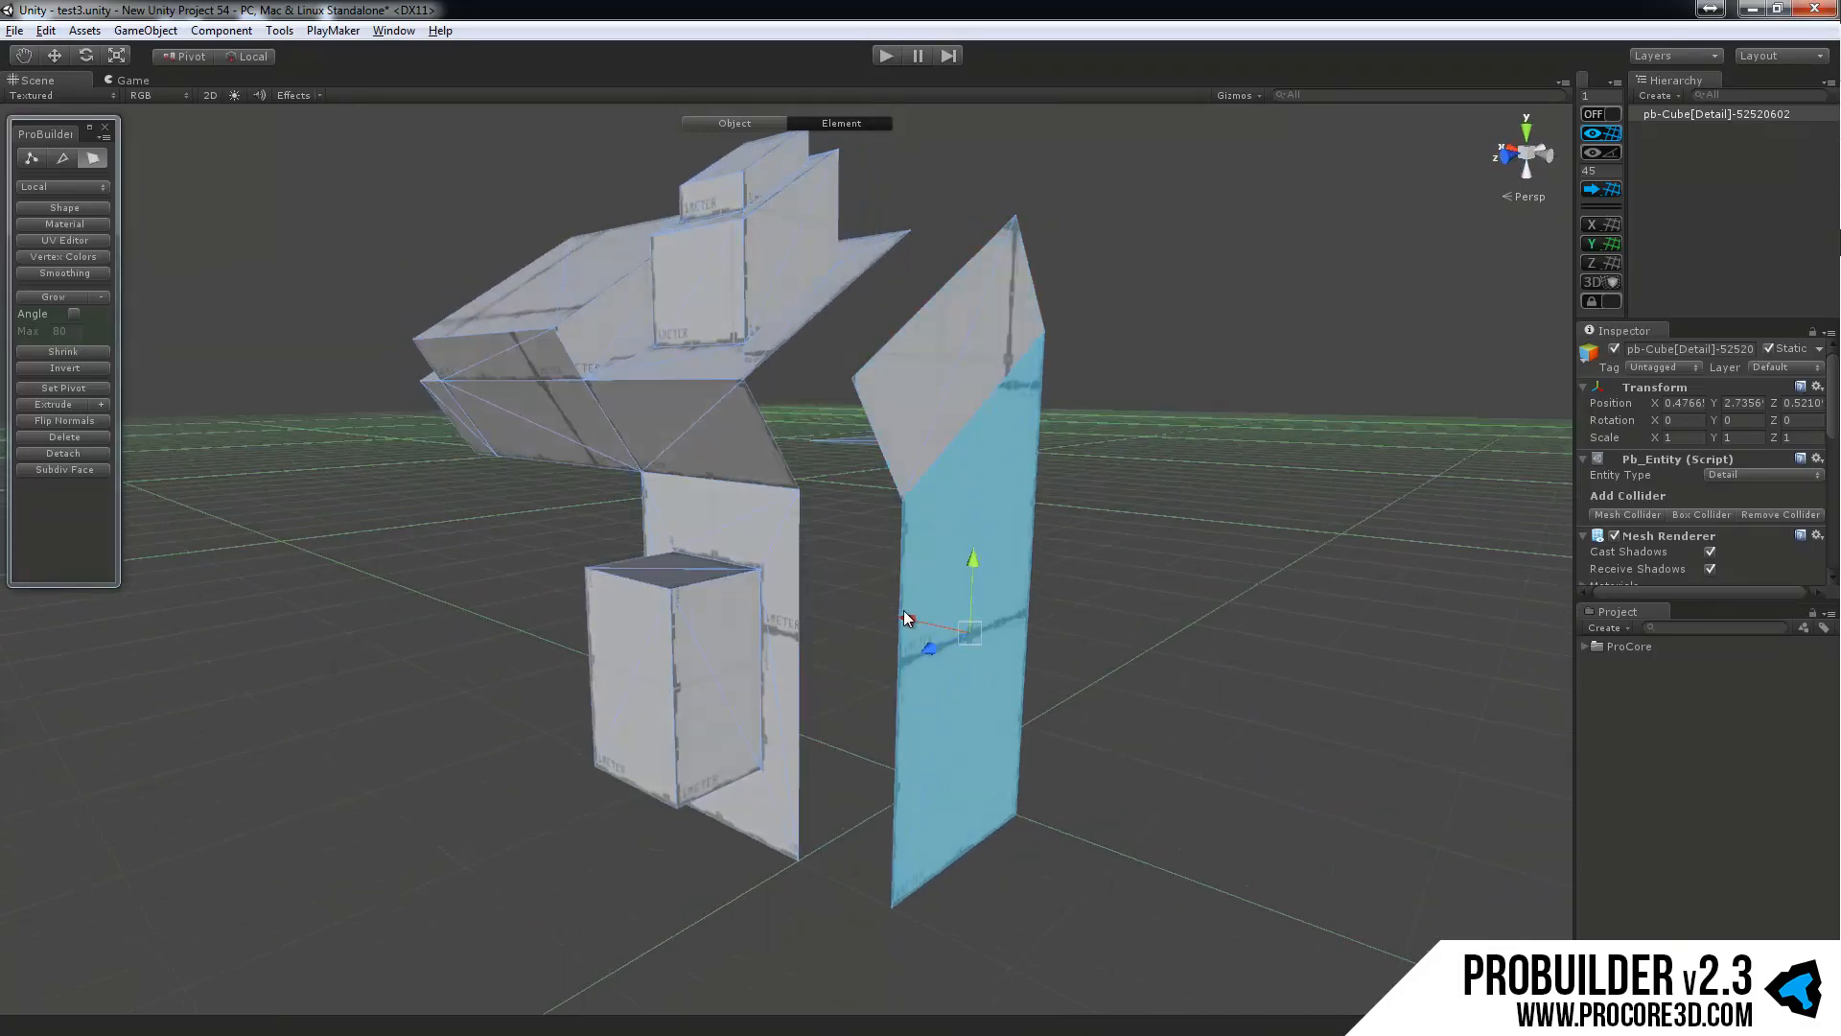
{"action": "left_click_drag", "start_coordinate": [904, 611], "coordinate": [980, 629], "text": "shift"}
{"action": "left_click_drag", "start_coordinate": [909, 564], "coordinate": [916, 652], "text": "alt"}
{"action": "left_click_drag", "start_coordinate": [987, 535], "coordinate": [946, 580], "text": "alt"}
Select the outer face of the block projecting from the column and grow the selection over the whole block.
{"action": "left_click", "coordinate": [810, 623]}
{"action": "left_click_drag", "start_coordinate": [646, 644], "coordinate": [825, 537], "text": "alt"}
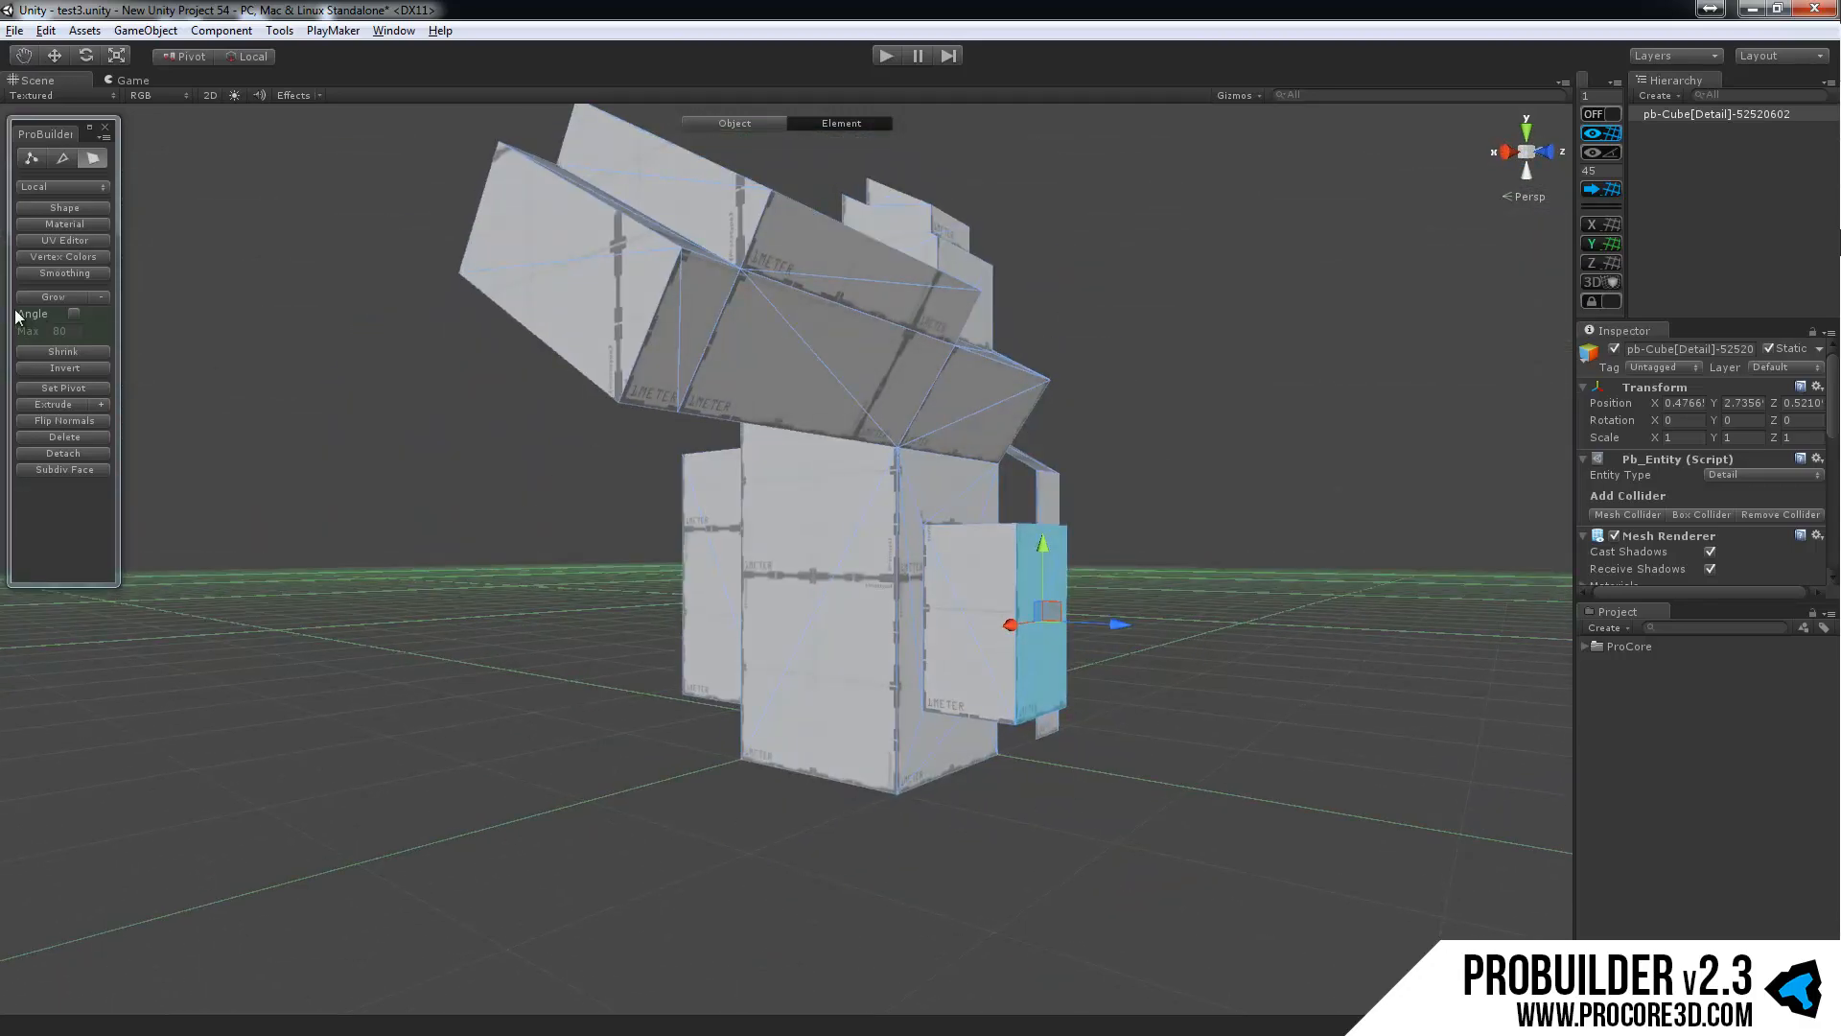
{"action": "left_click", "coordinate": [73, 292]}
{"action": "left_click_drag", "start_coordinate": [961, 462], "coordinate": [822, 625], "text": "alt"}
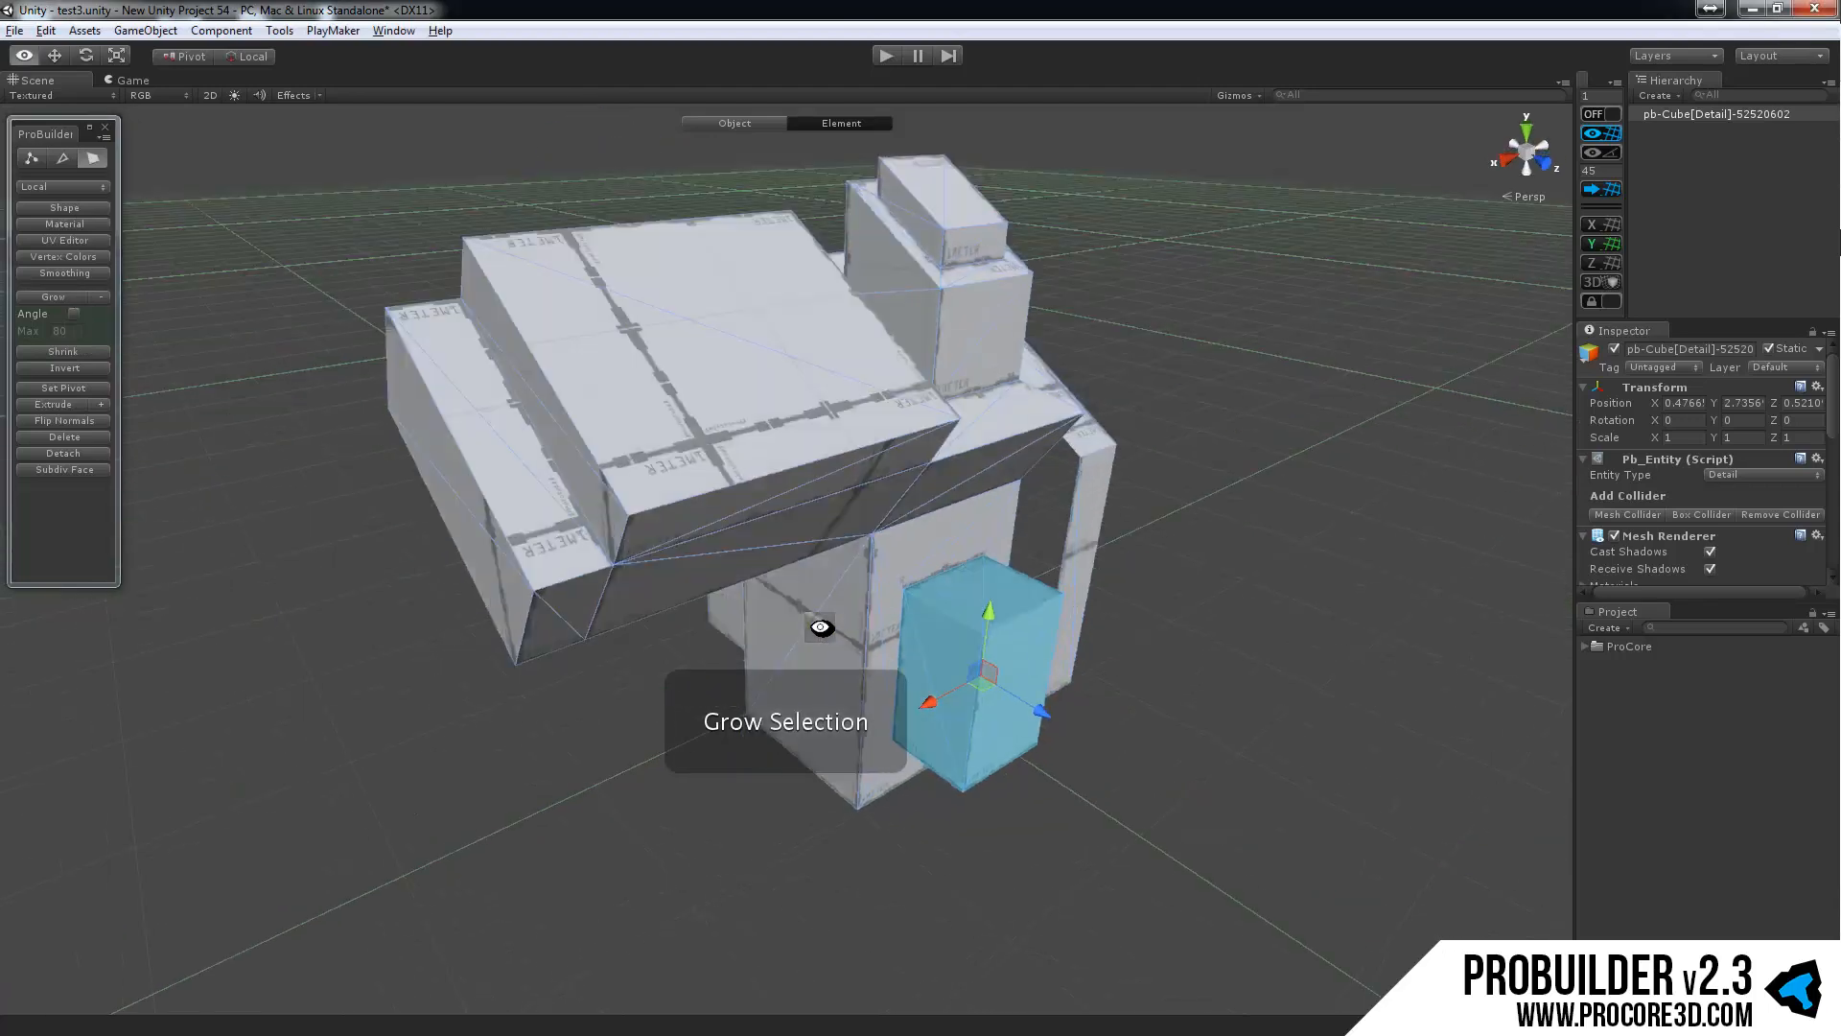
{"action": "scroll", "coordinate": [970, 584], "scroll_direction": "up", "scroll_amount": 6}
{"action": "middle_click_drag", "start_coordinate": [970, 585], "coordinate": [678, 462]}
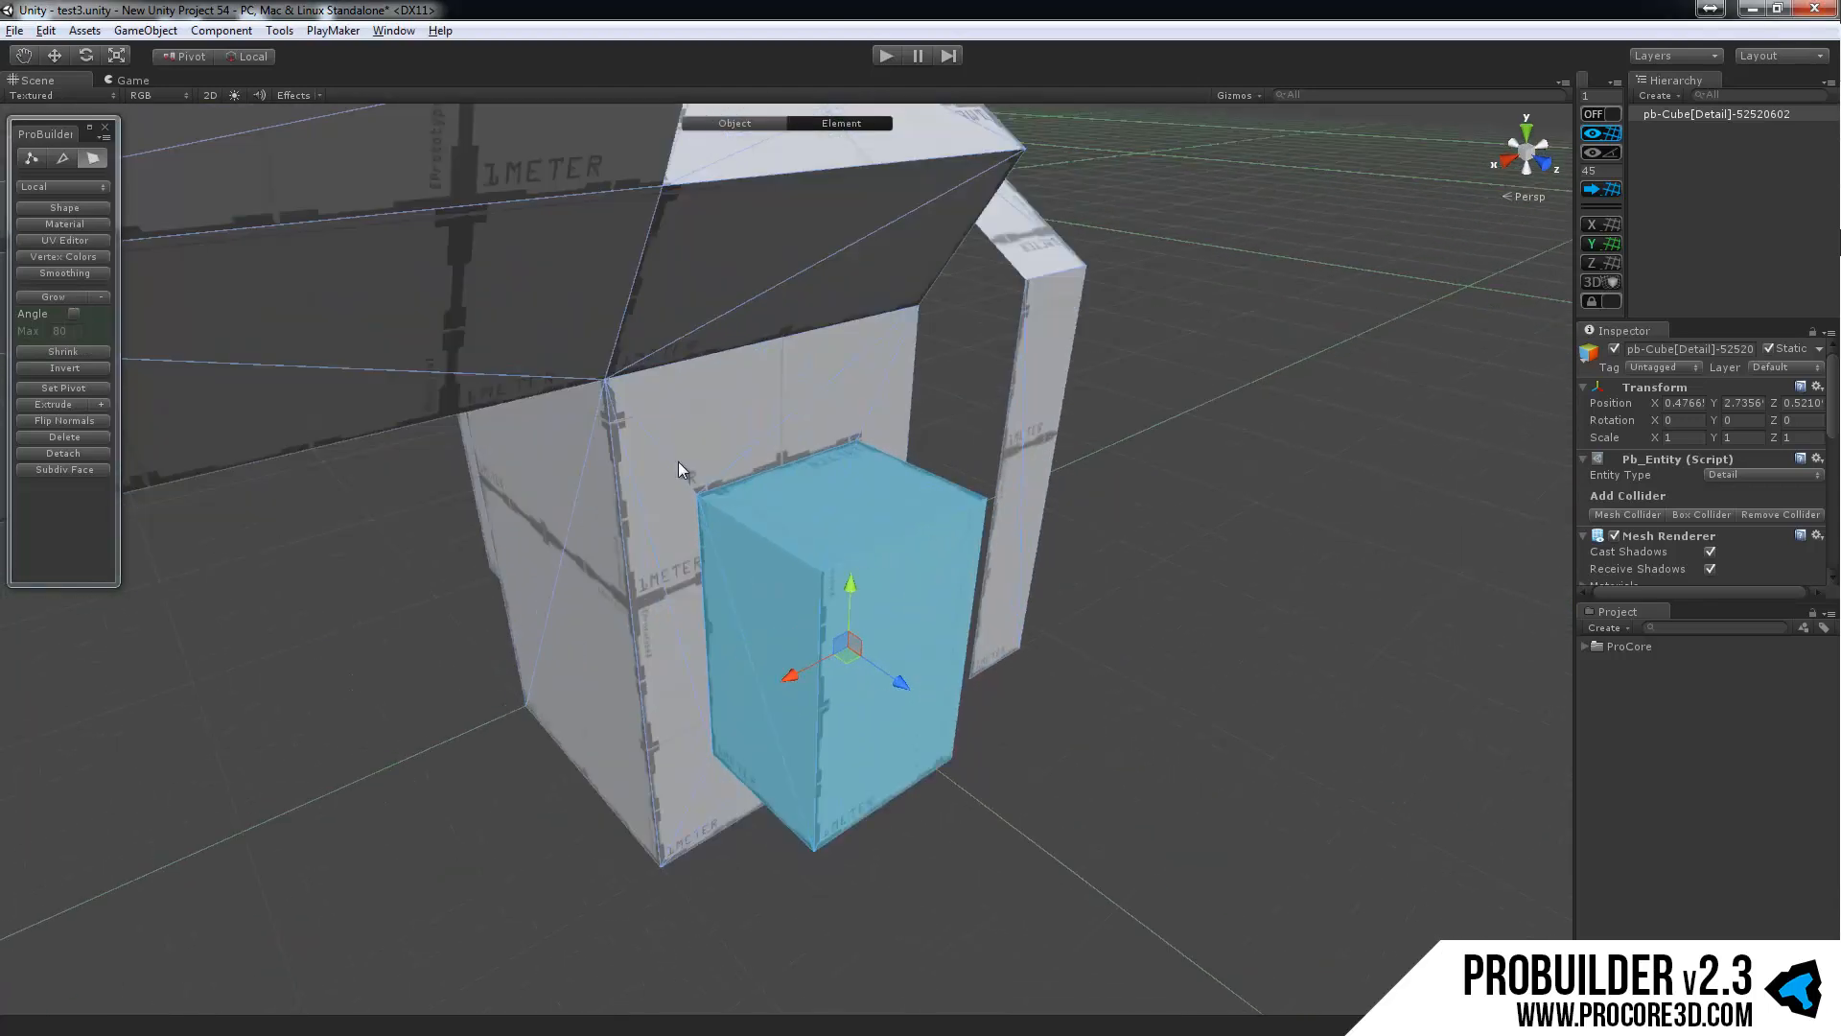
Detach the selected block faces as a new object, return to object mode, and move the detached block away from the building.
{"action": "left_click", "coordinate": [84, 452]}
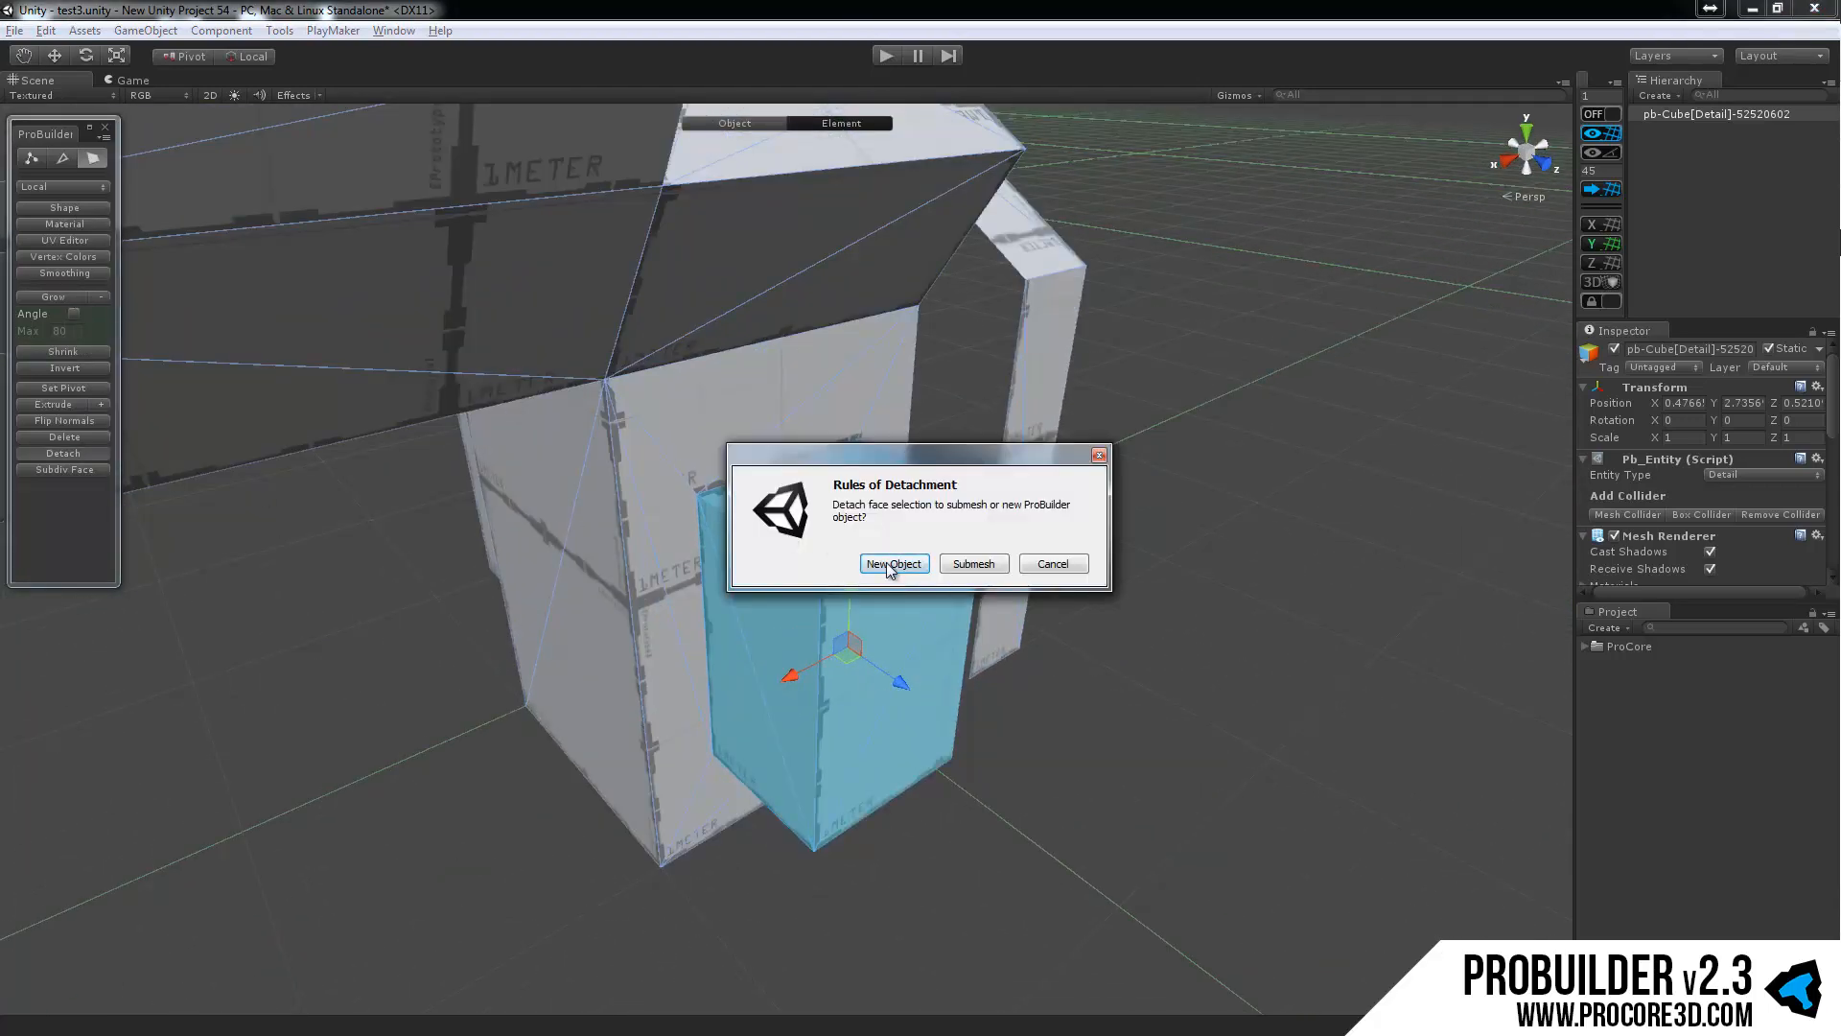
{"action": "left_click", "coordinate": [777, 563]}
{"action": "middle_click_drag", "start_coordinate": [934, 598], "coordinate": [897, 591]}
{"action": "scroll", "coordinate": [902, 595], "scroll_direction": "down", "scroll_amount": 7}
{"action": "key", "text": "Escape"}
{"action": "left_click", "coordinate": [765, 549]}
{"action": "left_click_drag", "start_coordinate": [765, 548], "coordinate": [703, 578], "text": "alt"}
{"action": "scroll", "coordinate": [875, 709], "scroll_direction": "down", "scroll_amount": 8}
{"action": "left_click_drag", "start_coordinate": [768, 298], "coordinate": [890, 362]}
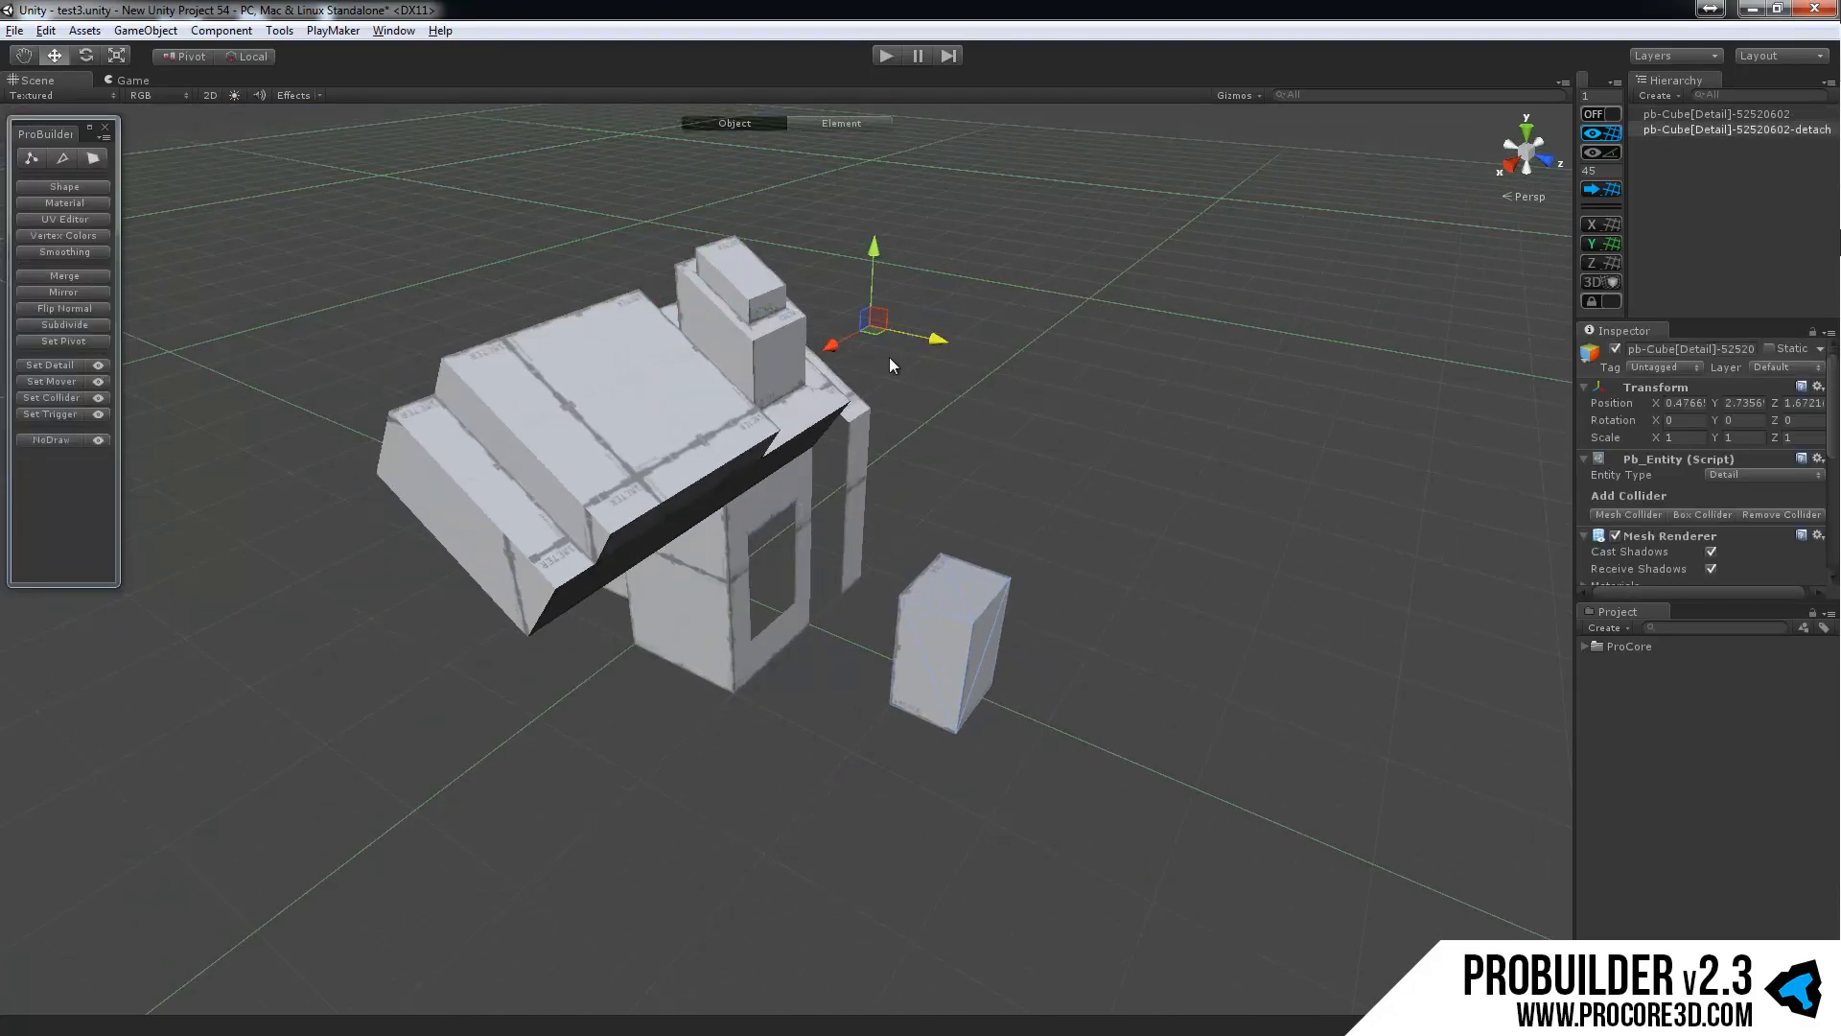
Set the detached block's pivot, and in face mode select and move its top face.
{"action": "left_click", "coordinate": [64, 341]}
{"action": "key", "text": "f"}
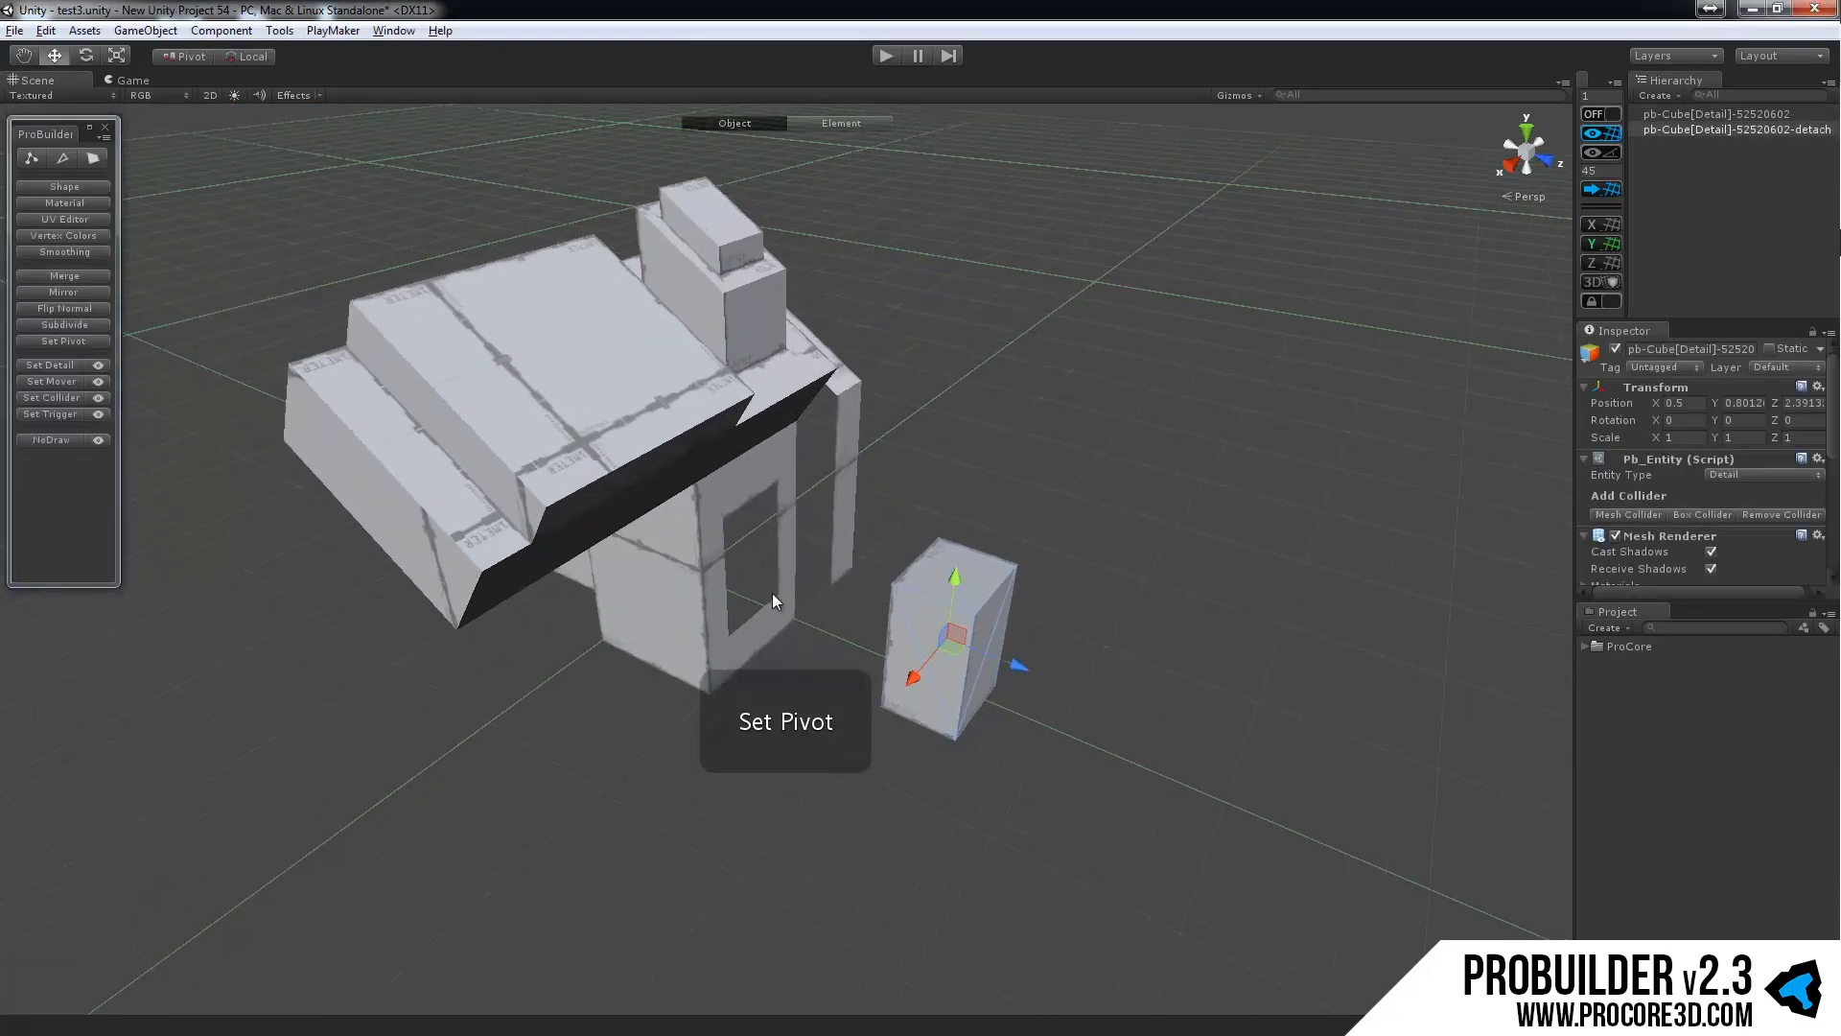
{"action": "key", "text": "g"}
{"action": "left_click", "coordinate": [961, 541]}
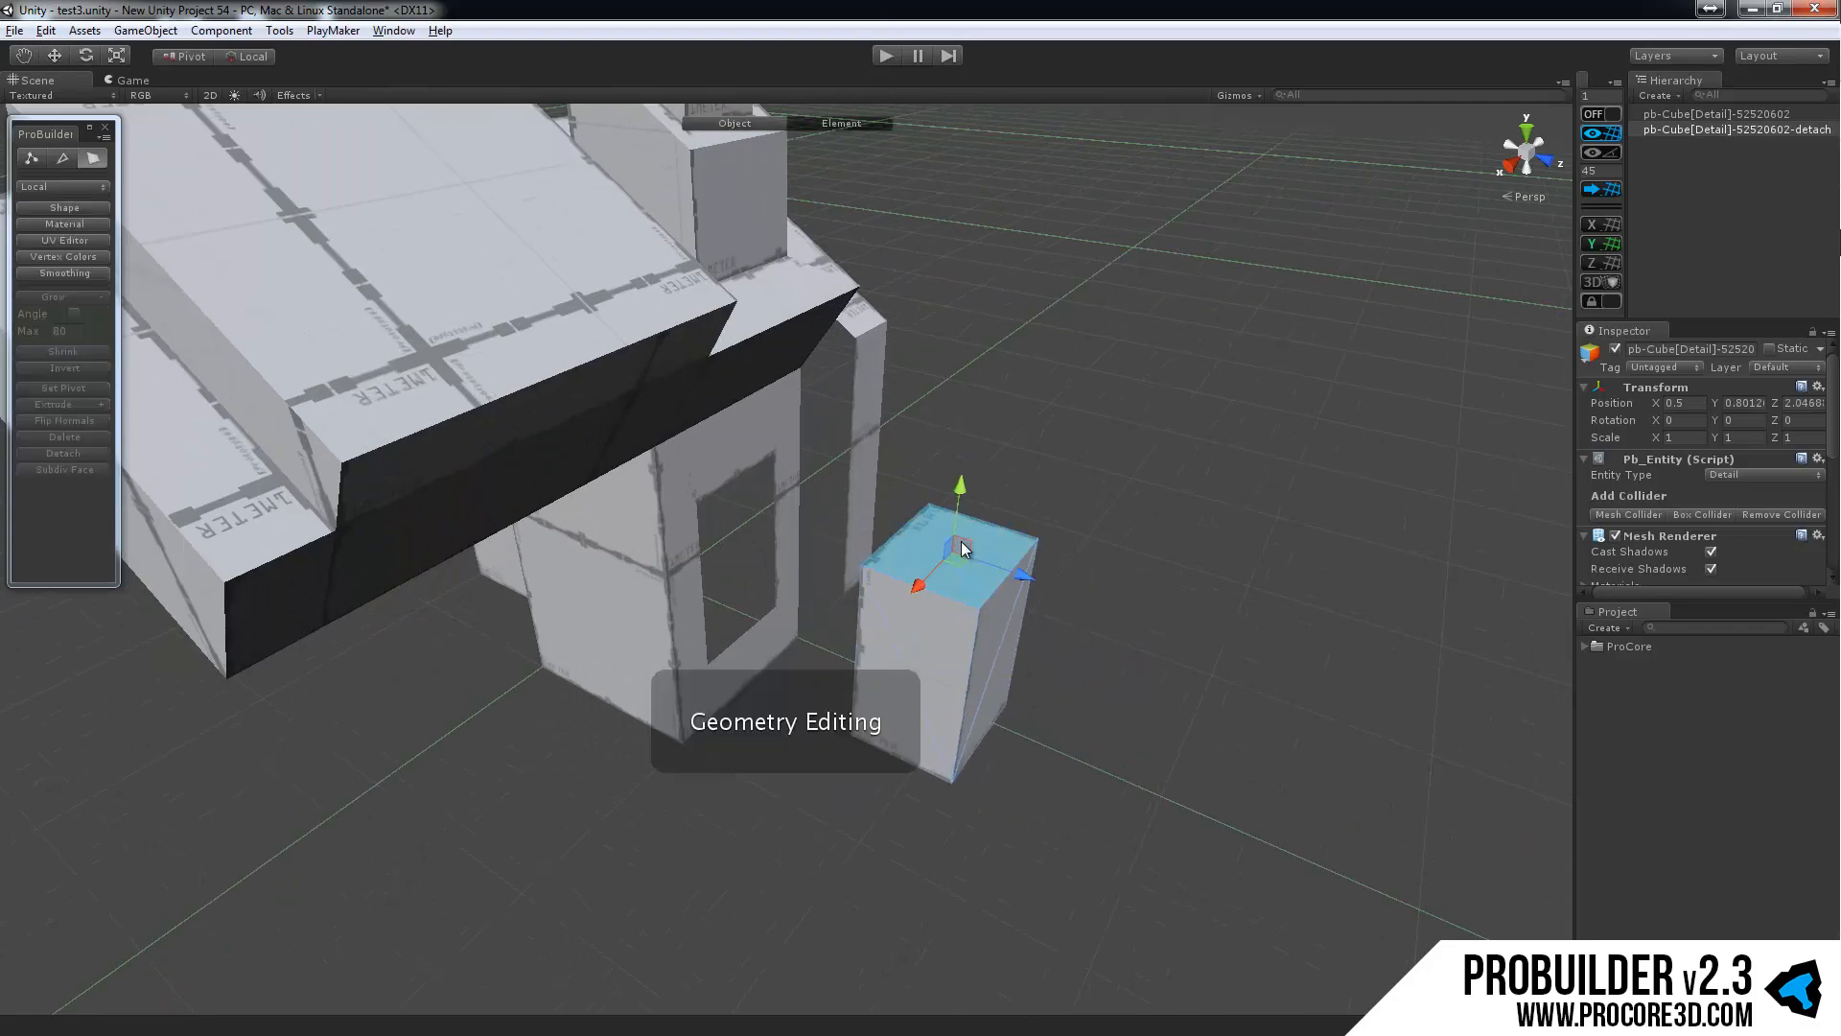
{"action": "left_click_drag", "start_coordinate": [959, 494], "coordinate": [713, 444]}
Undo the edits to the detached block and the side wall's move and extrusion.
{"action": "key", "text": "ctrl+z"}
{"action": "key", "text": "ctrl+z"}
{"action": "key", "text": "ctrl+z"}
{"action": "key", "text": "ctrl+z"}
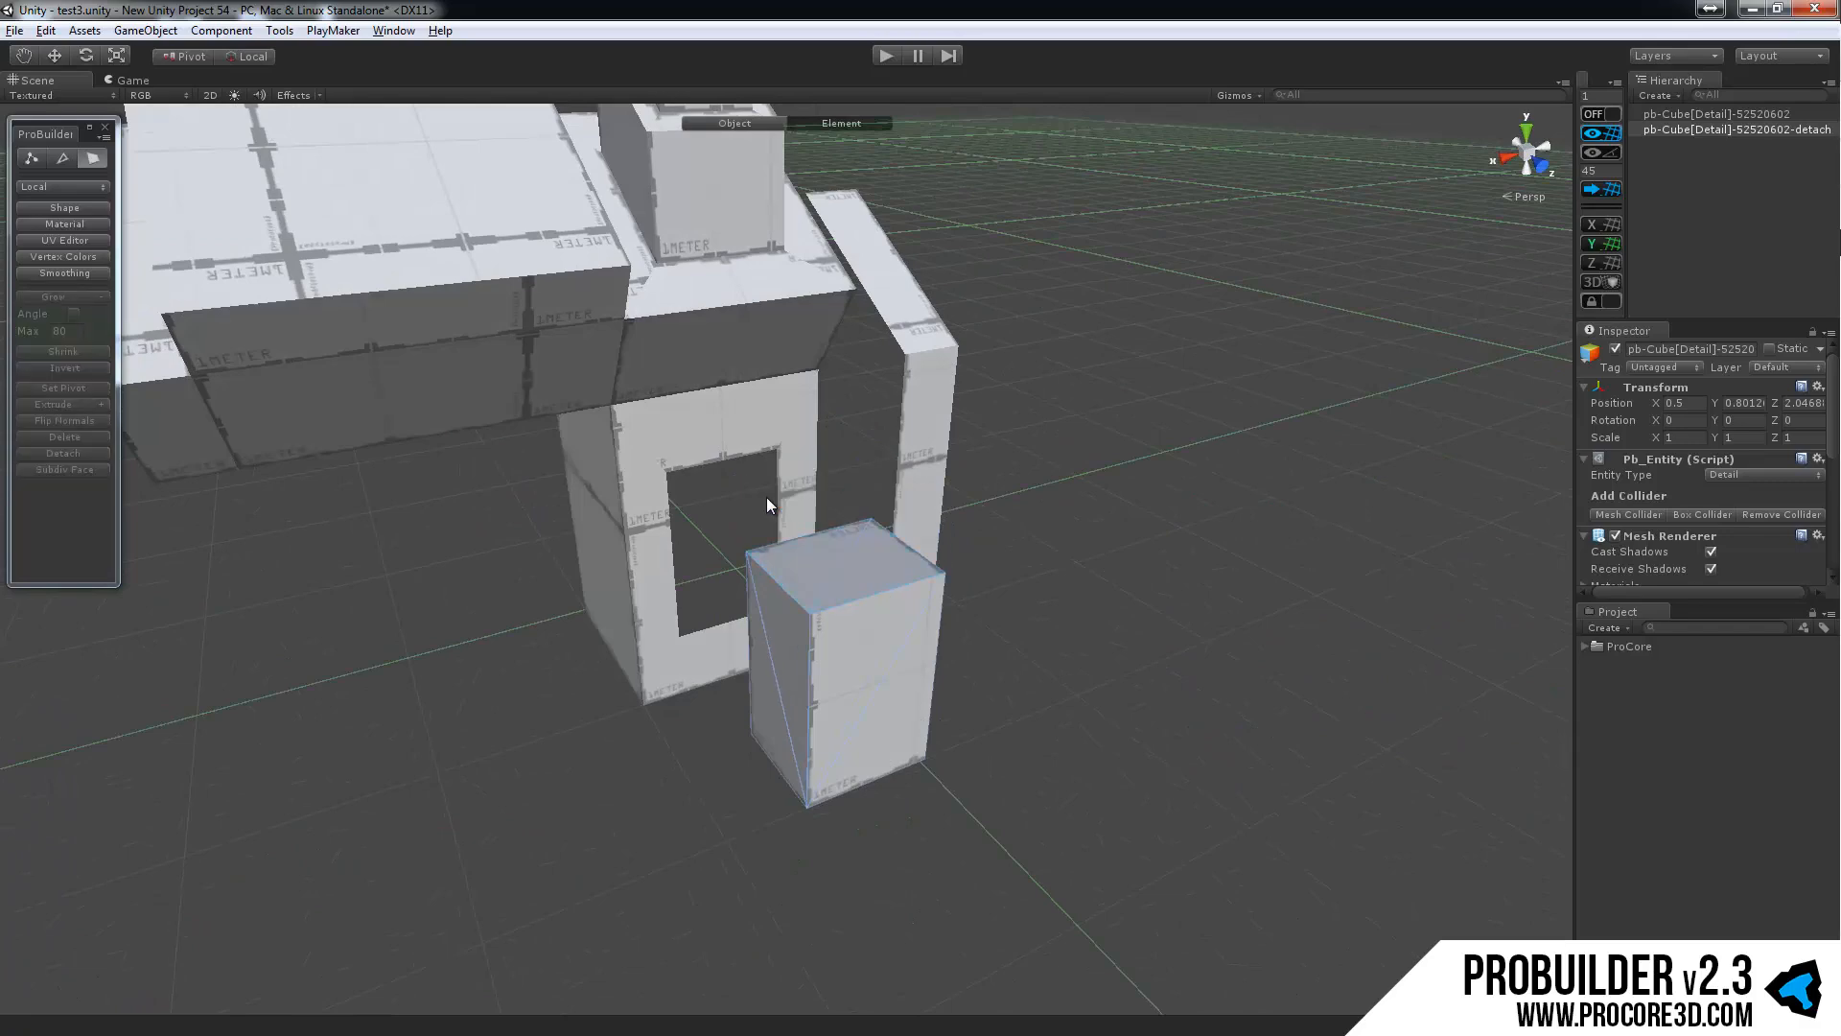
{"action": "key", "text": "ctrl+z"}
{"action": "key", "text": "ctrl+z"}
{"action": "key", "text": "ctrl+z"}
{"action": "key", "text": "ctrl+z"}
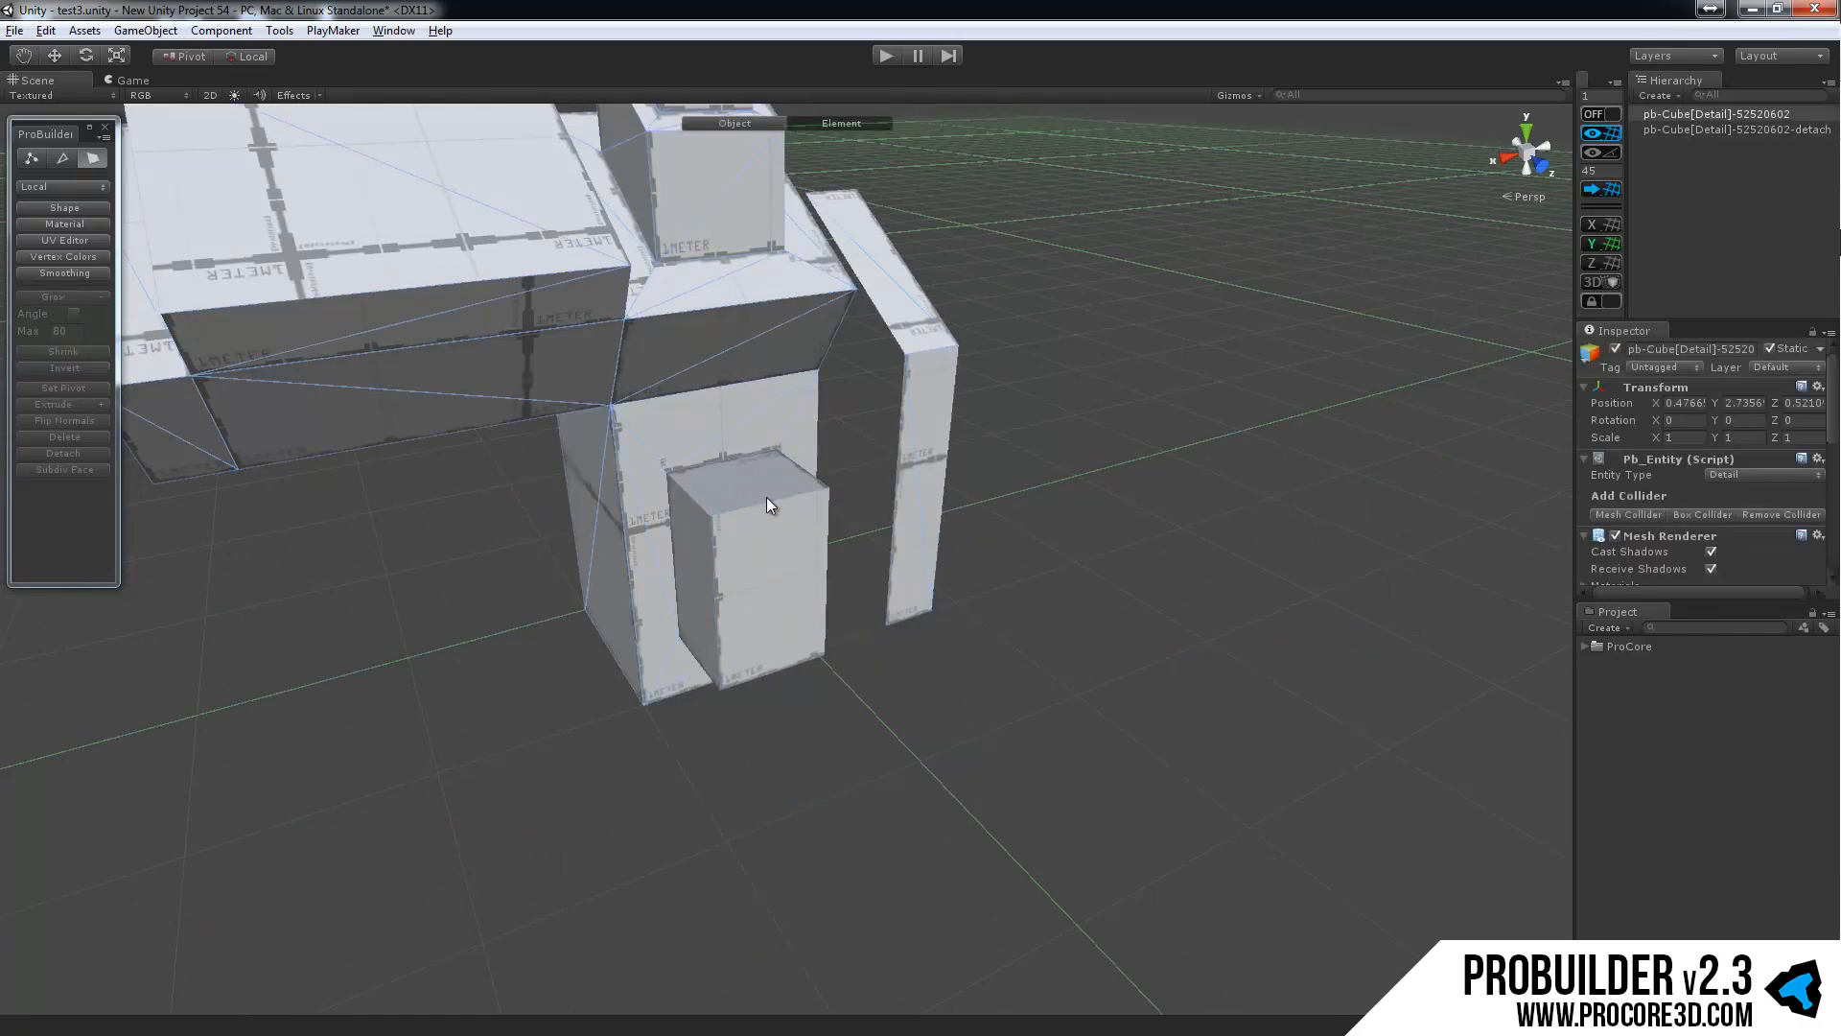
{"action": "key", "text": "ctrl+z"}
{"action": "key", "text": "ctrl+z"}
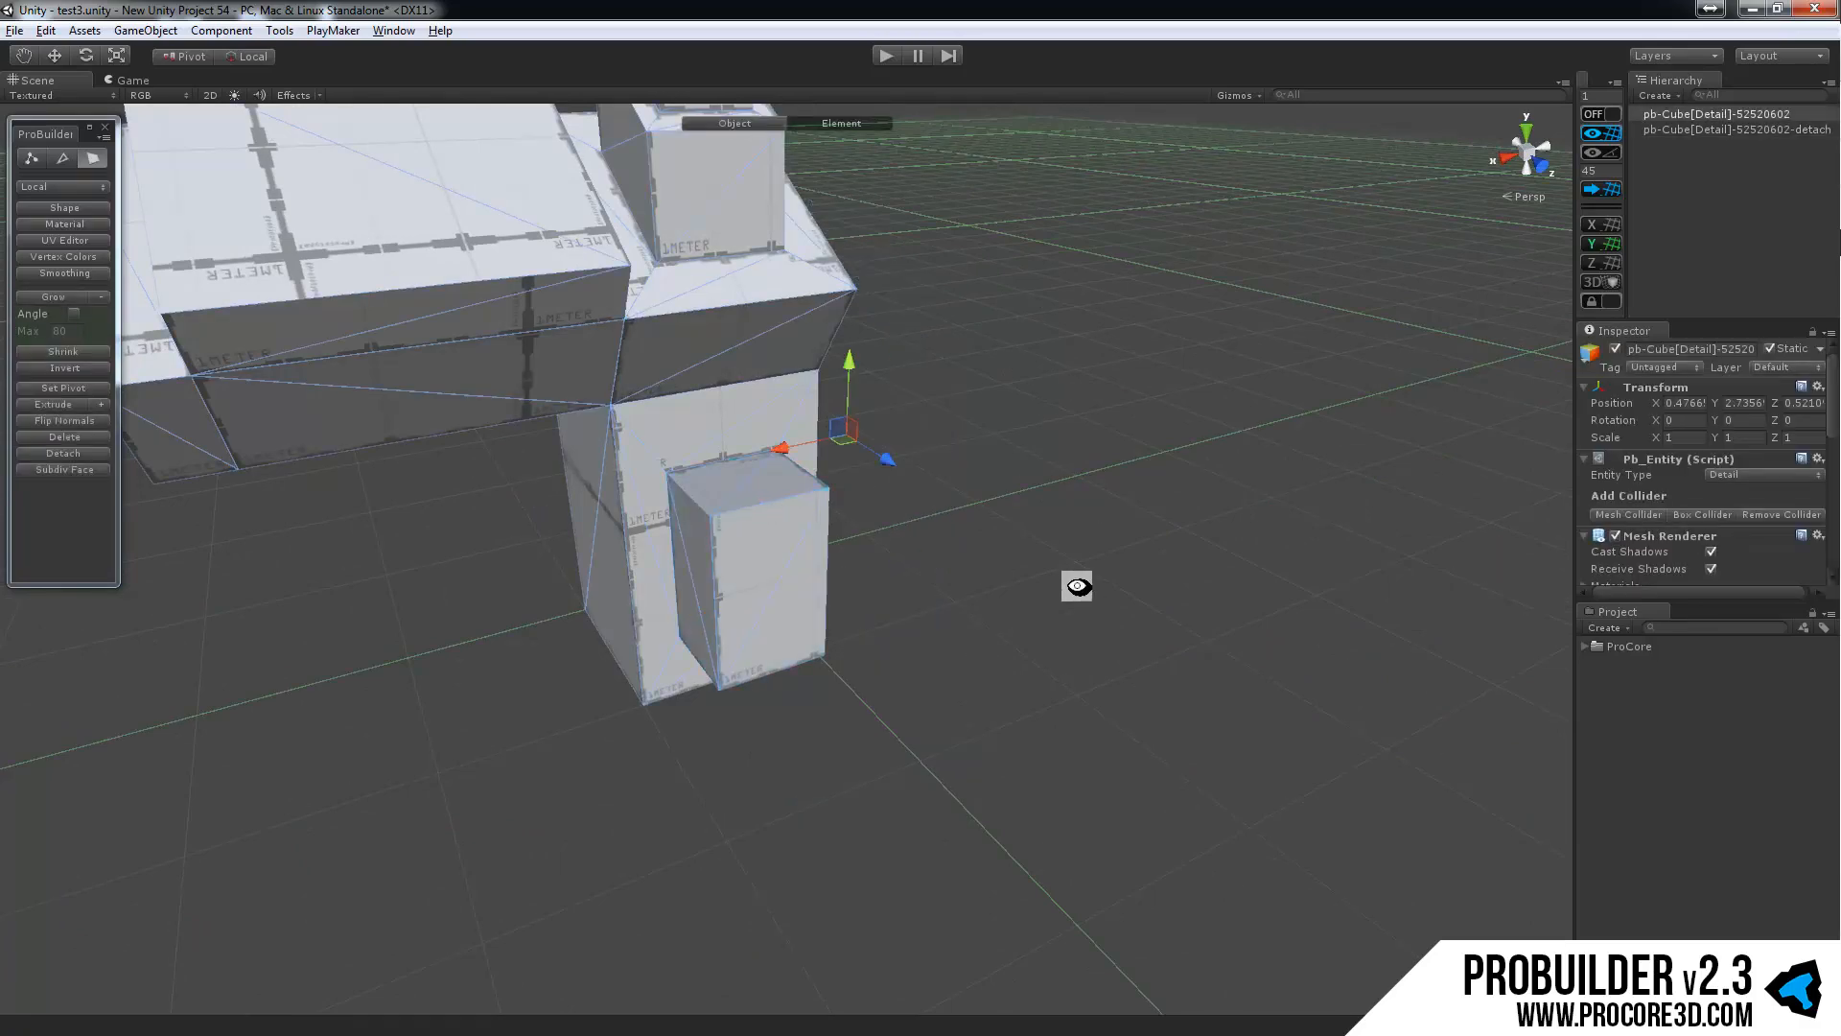
Undo the detaching of the projecting block and return to object mode.
{"action": "left_click_drag", "start_coordinate": [1077, 585], "coordinate": [968, 498], "text": "alt"}
{"action": "key", "text": "ctrl+z"}
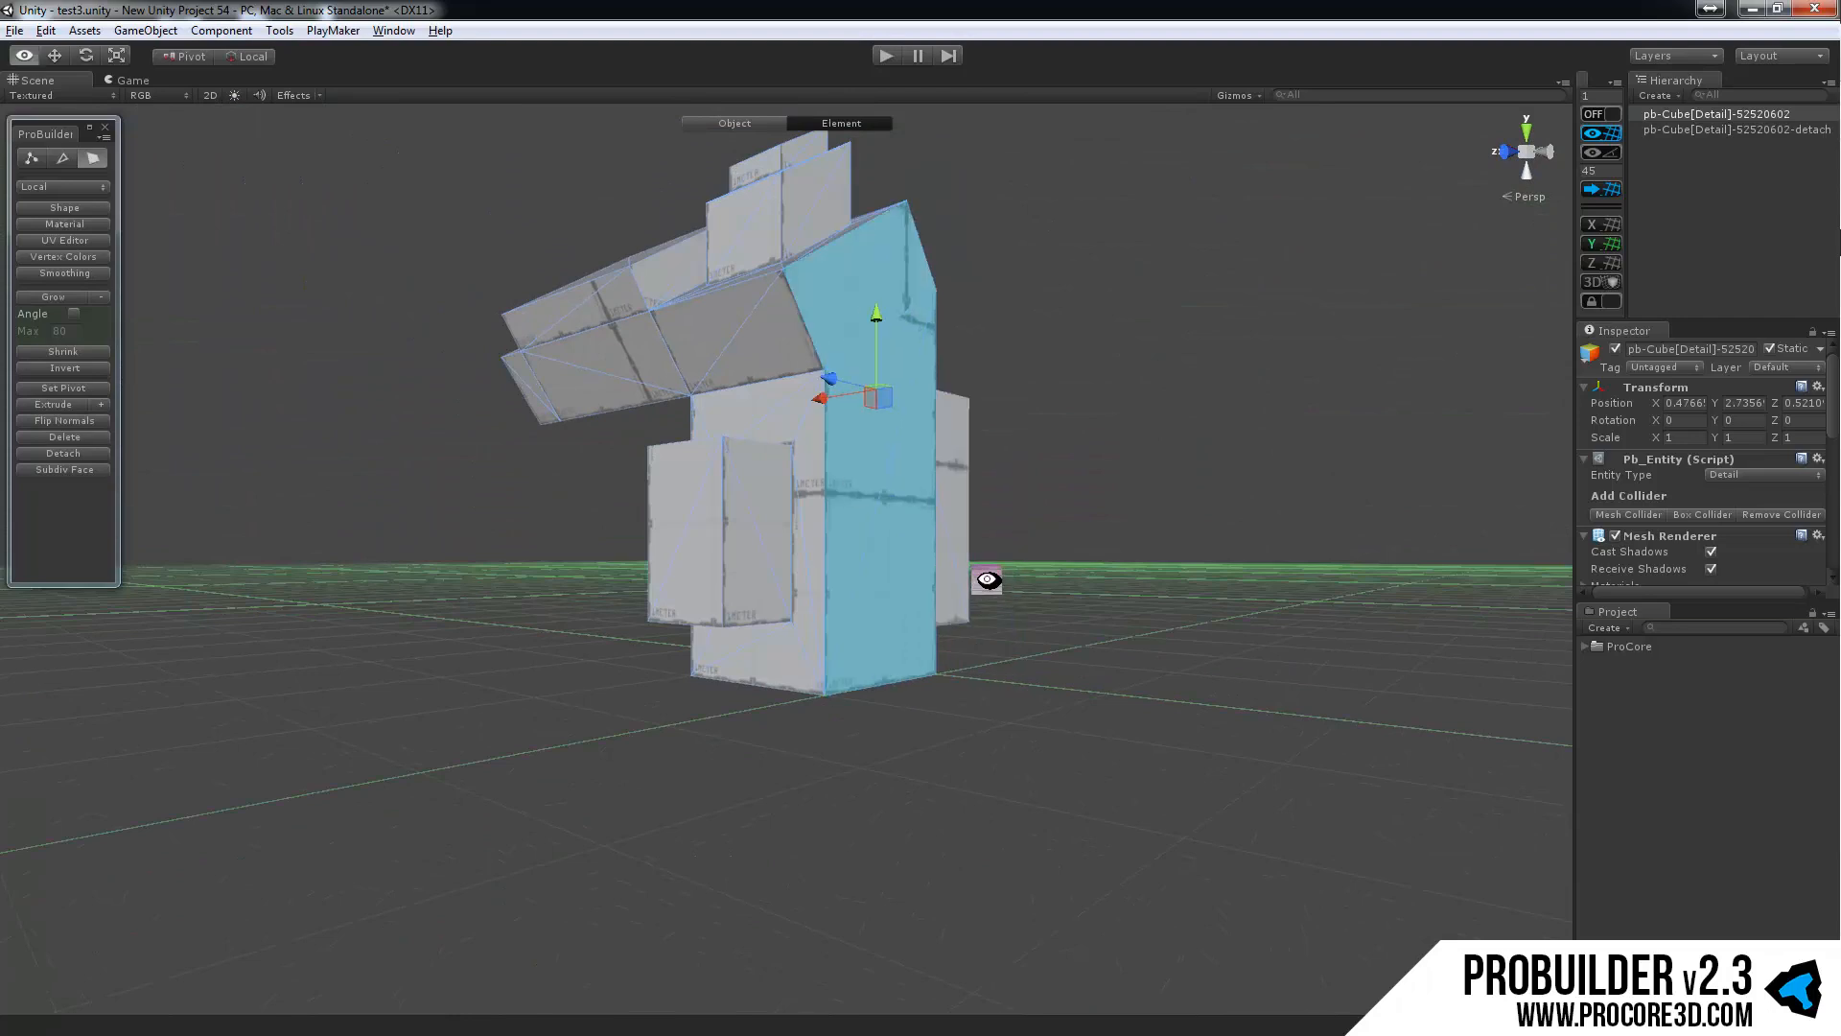
{"action": "left_click_drag", "start_coordinate": [986, 580], "coordinate": [963, 558], "text": "alt"}
{"action": "scroll", "coordinate": [963, 557], "scroll_direction": "up", "scroll_amount": 3}
{"action": "middle_click_drag", "start_coordinate": [963, 558], "coordinate": [939, 608]}
{"action": "key", "text": "g"}
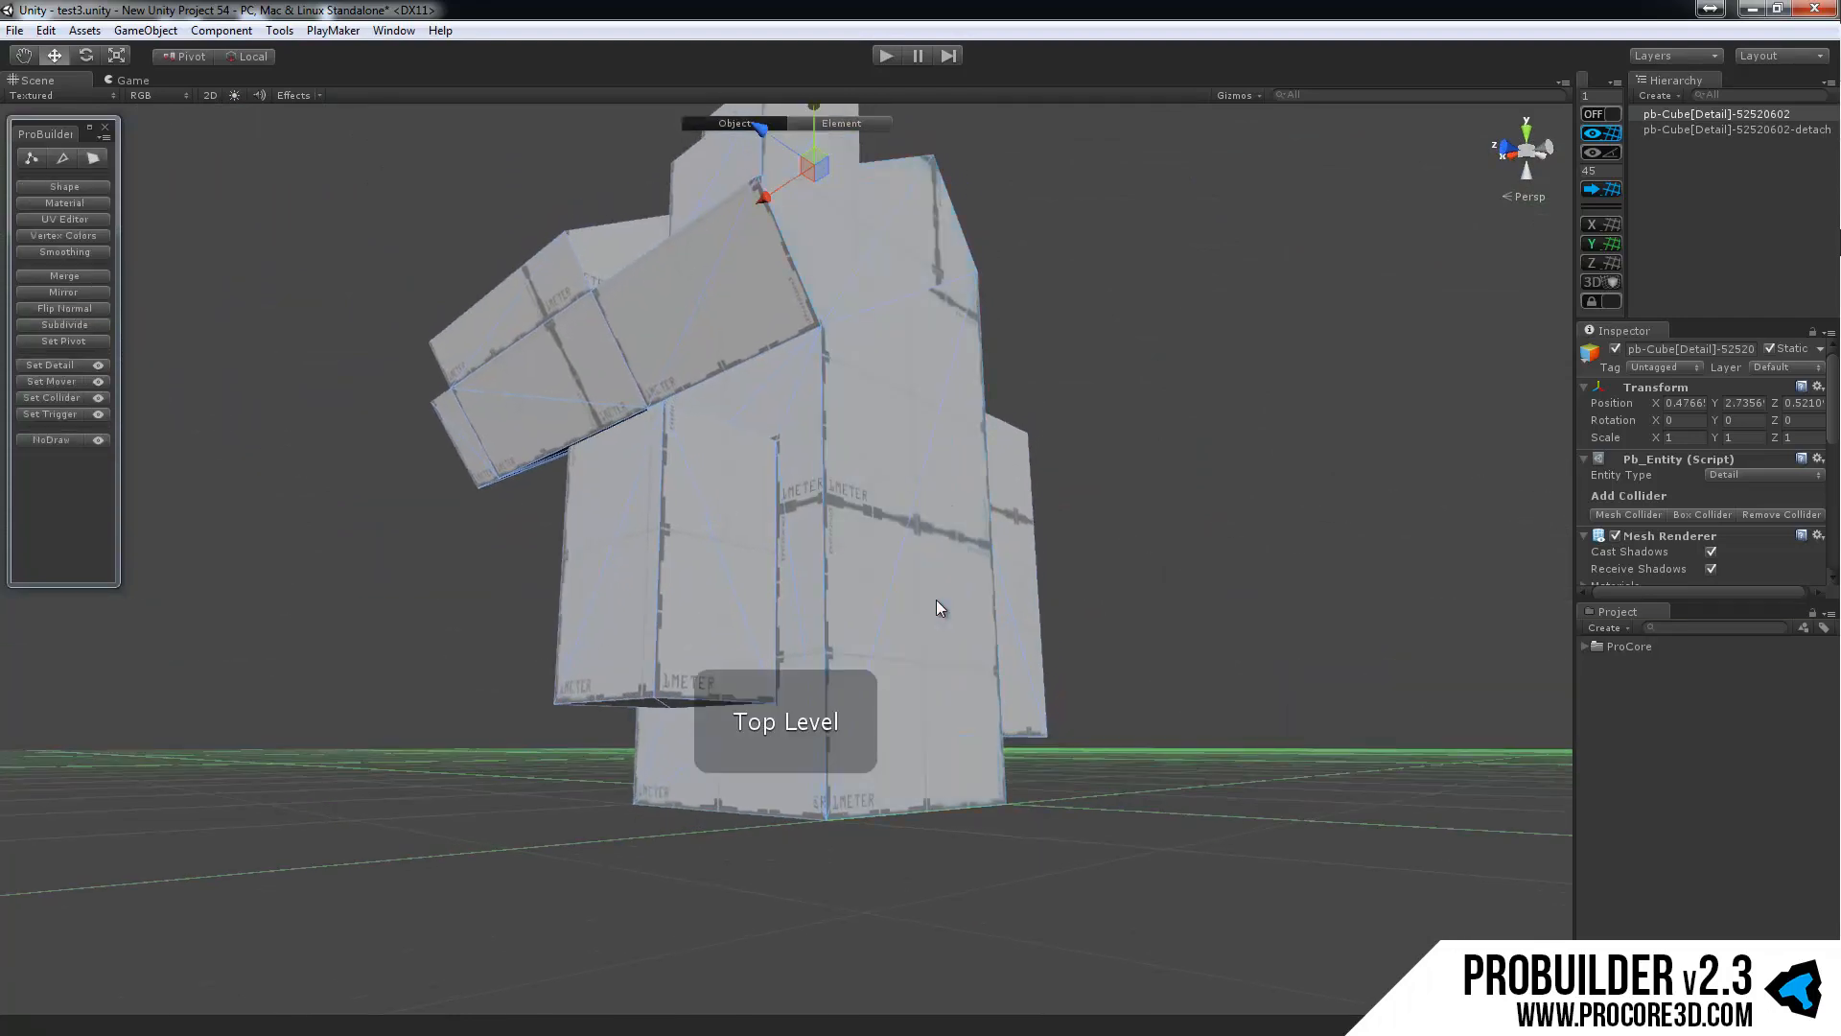
{"action": "key", "text": "ctrl+z"}
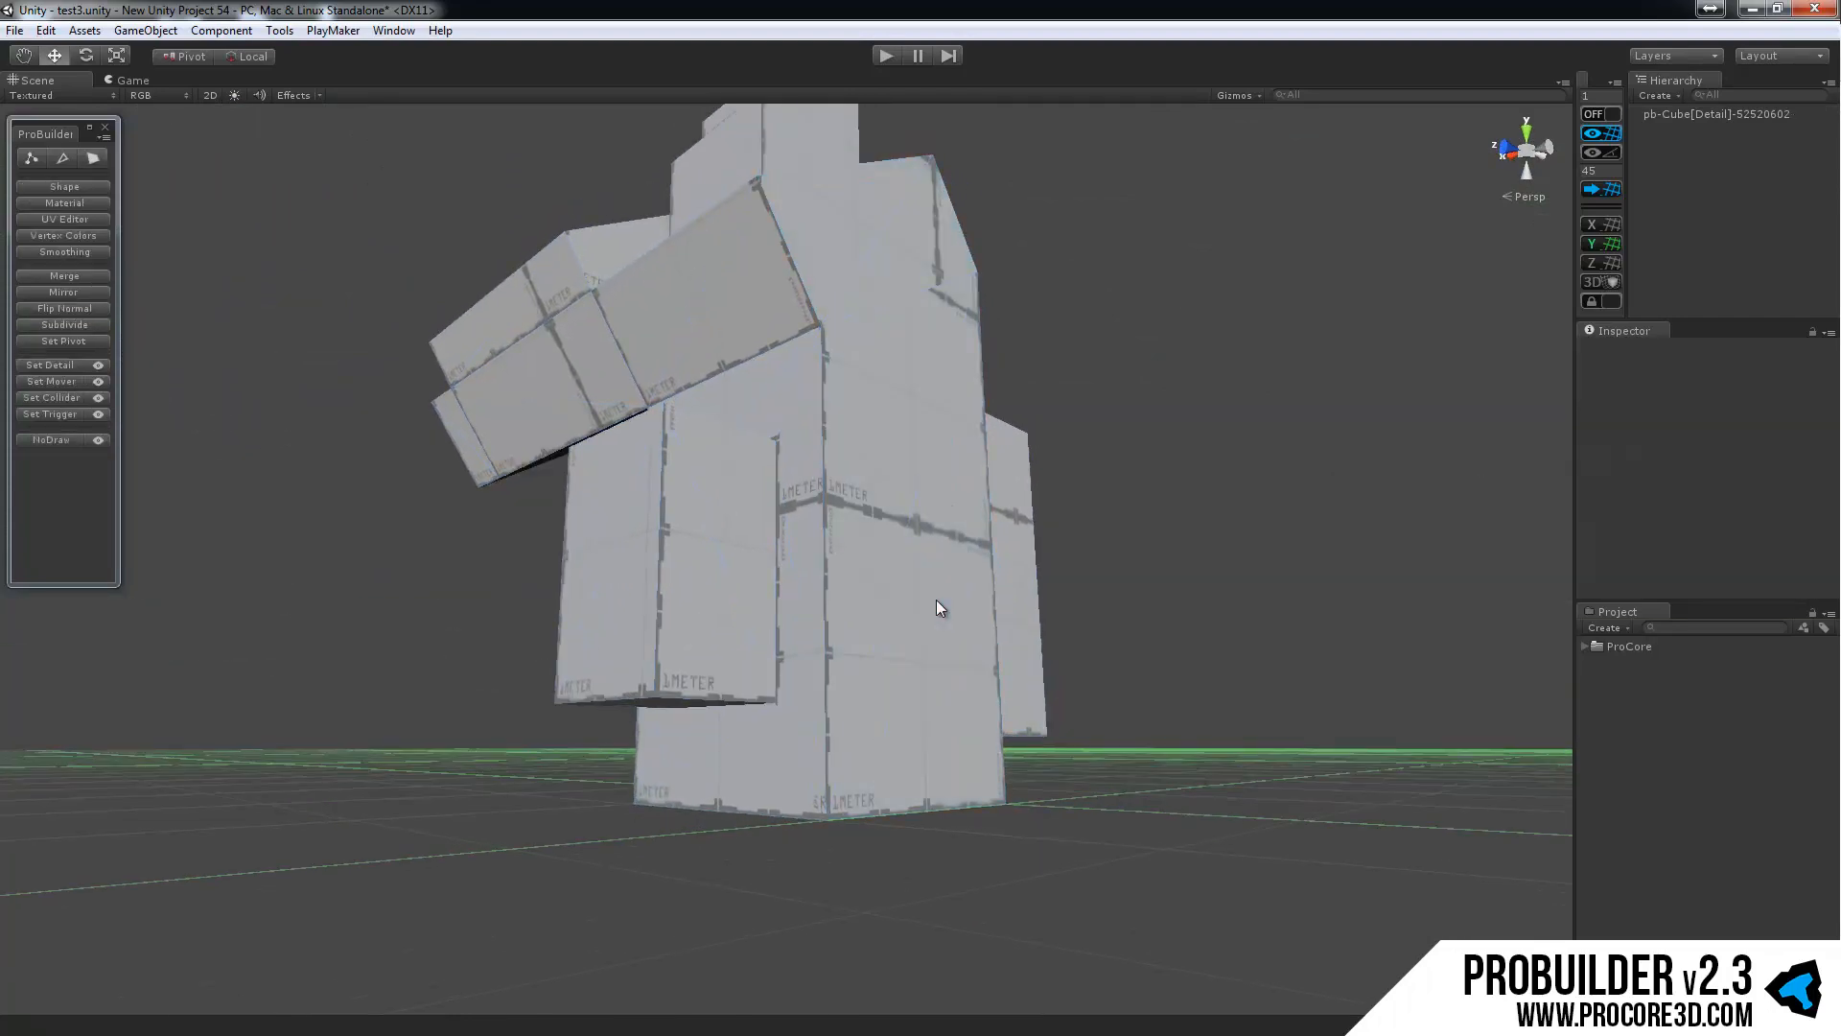
In vertex mode, select the four corner vertices of the lower side face under the roof overhang.
{"action": "left_click", "coordinate": [30, 161]}
{"action": "left_click", "coordinate": [602, 373]}
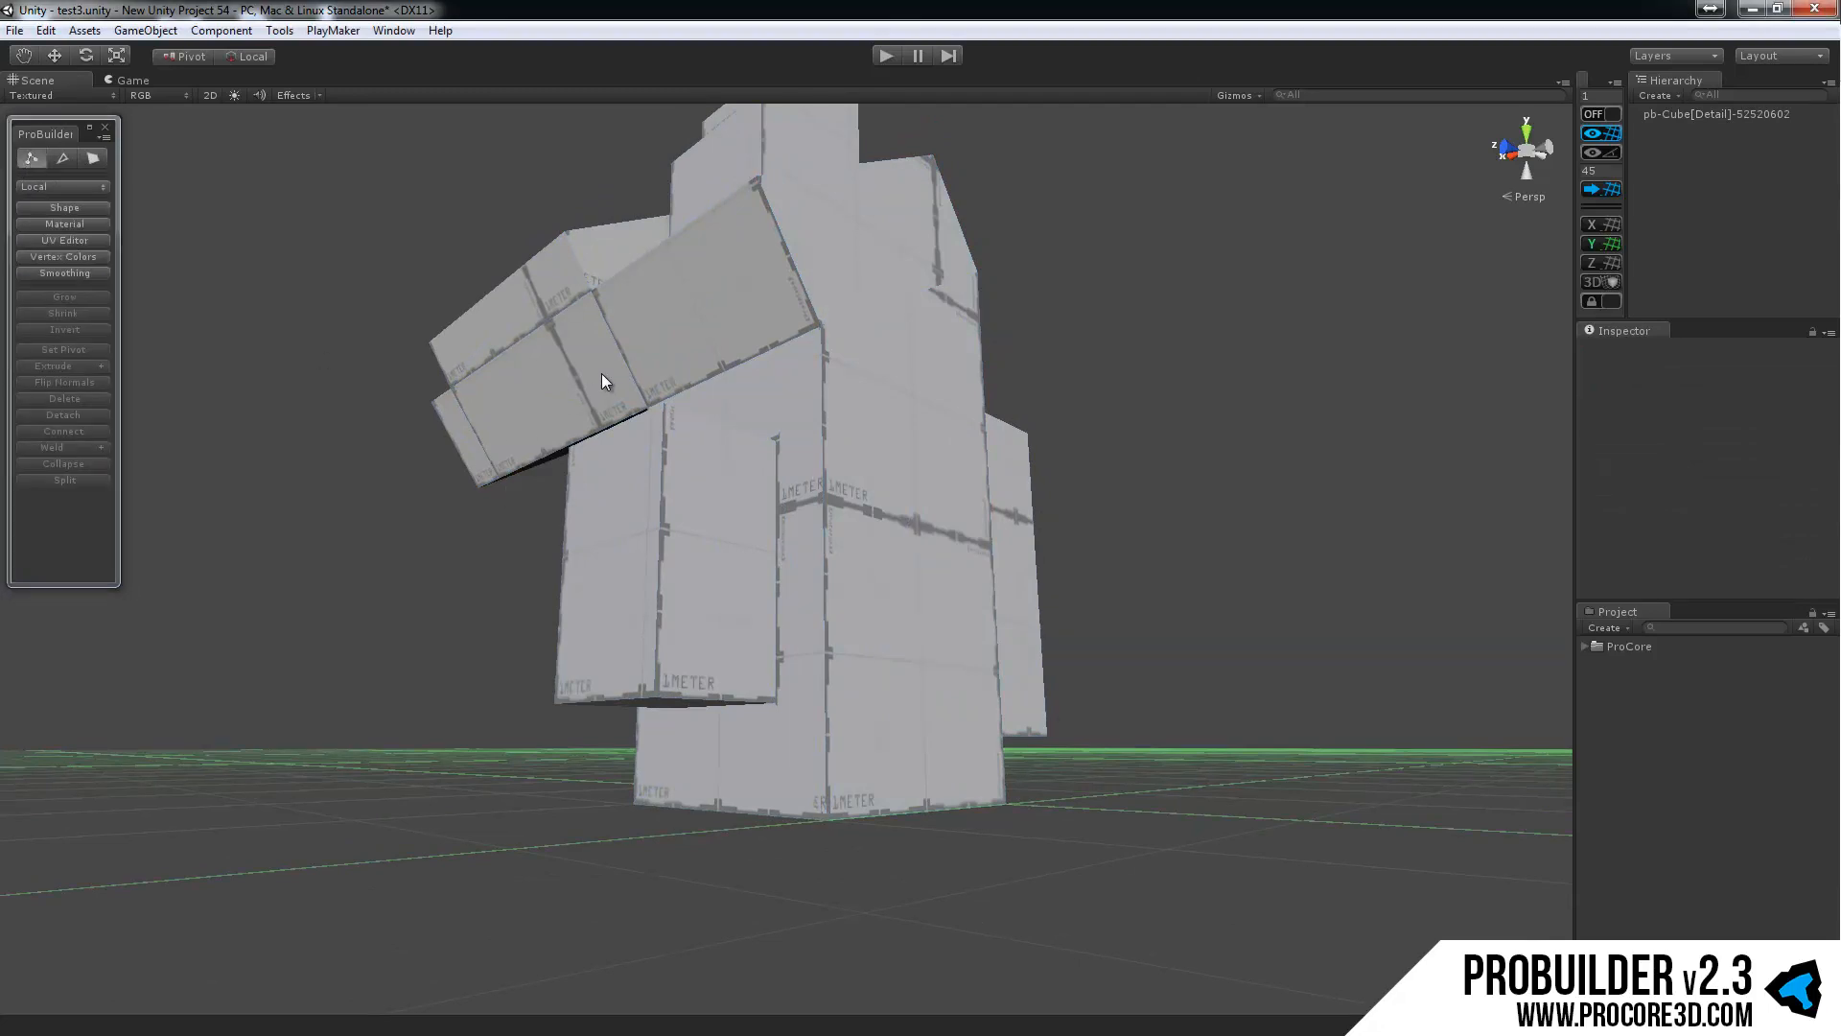
{"action": "left_click_drag", "start_coordinate": [389, 331], "coordinate": [549, 520], "text": "alt"}
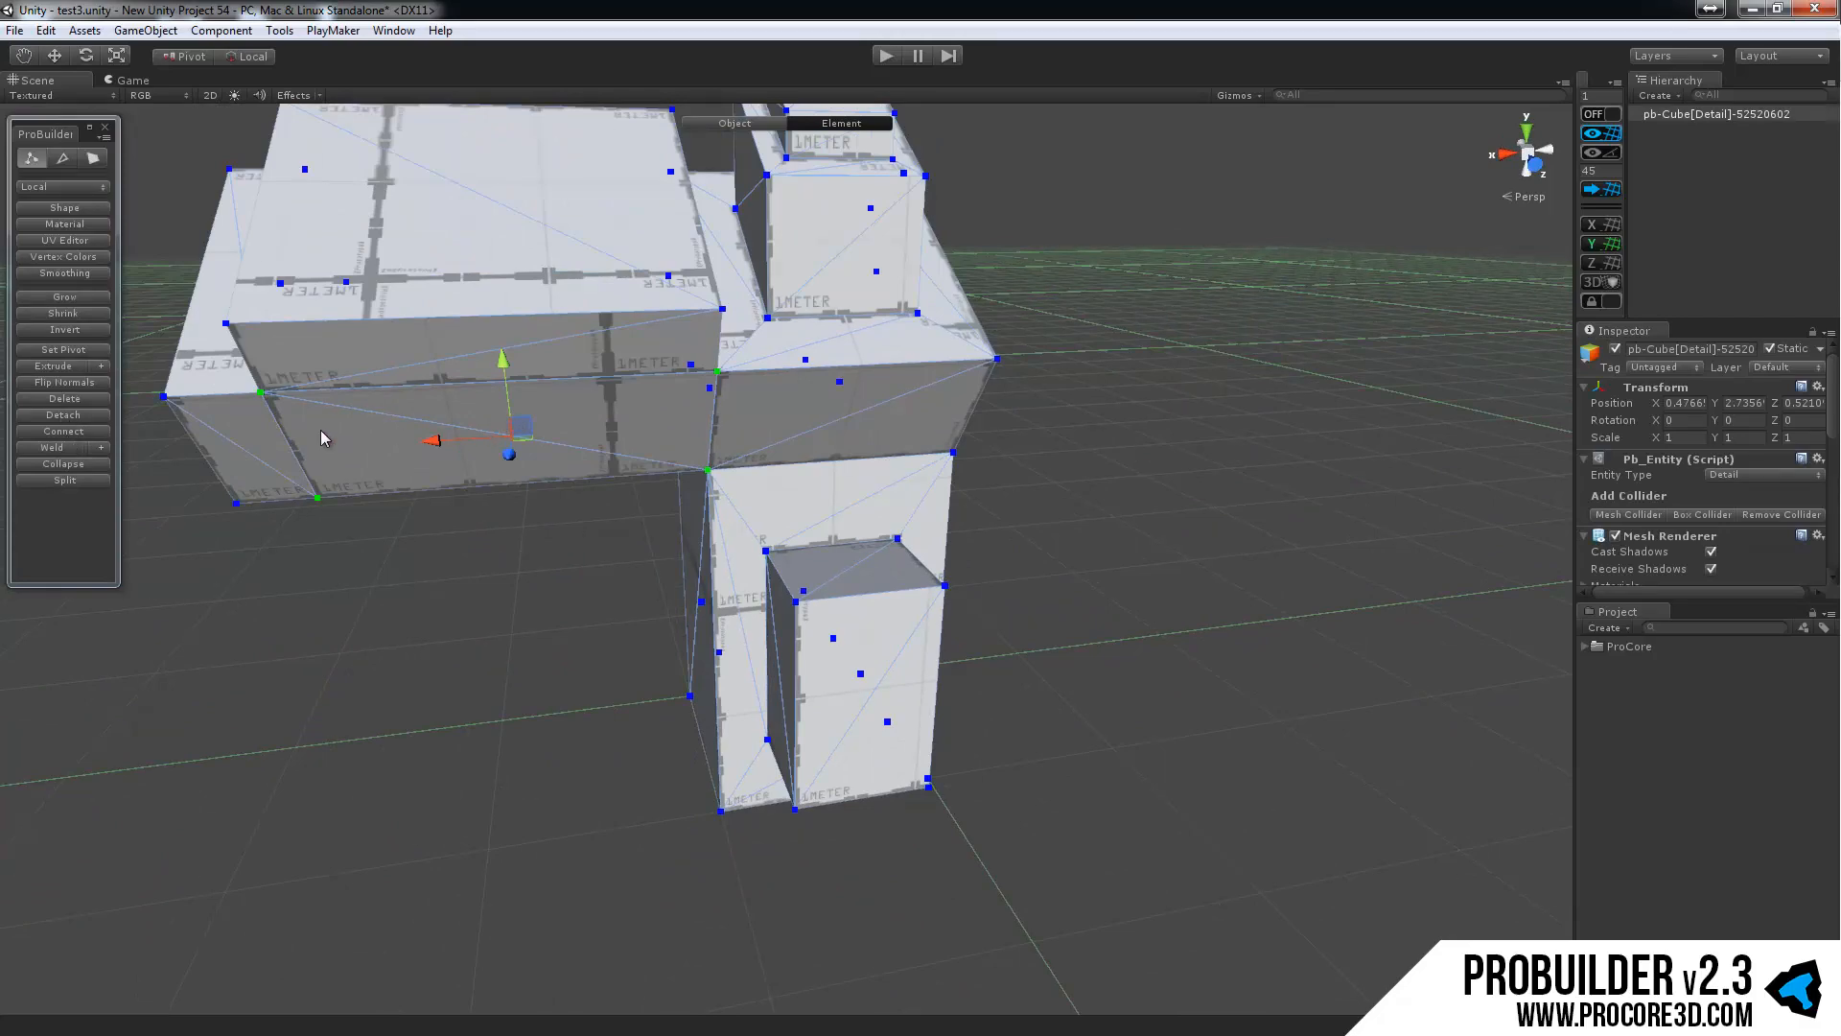
{"action": "left_click_drag", "start_coordinate": [322, 438], "coordinate": [556, 422], "text": "alt"}
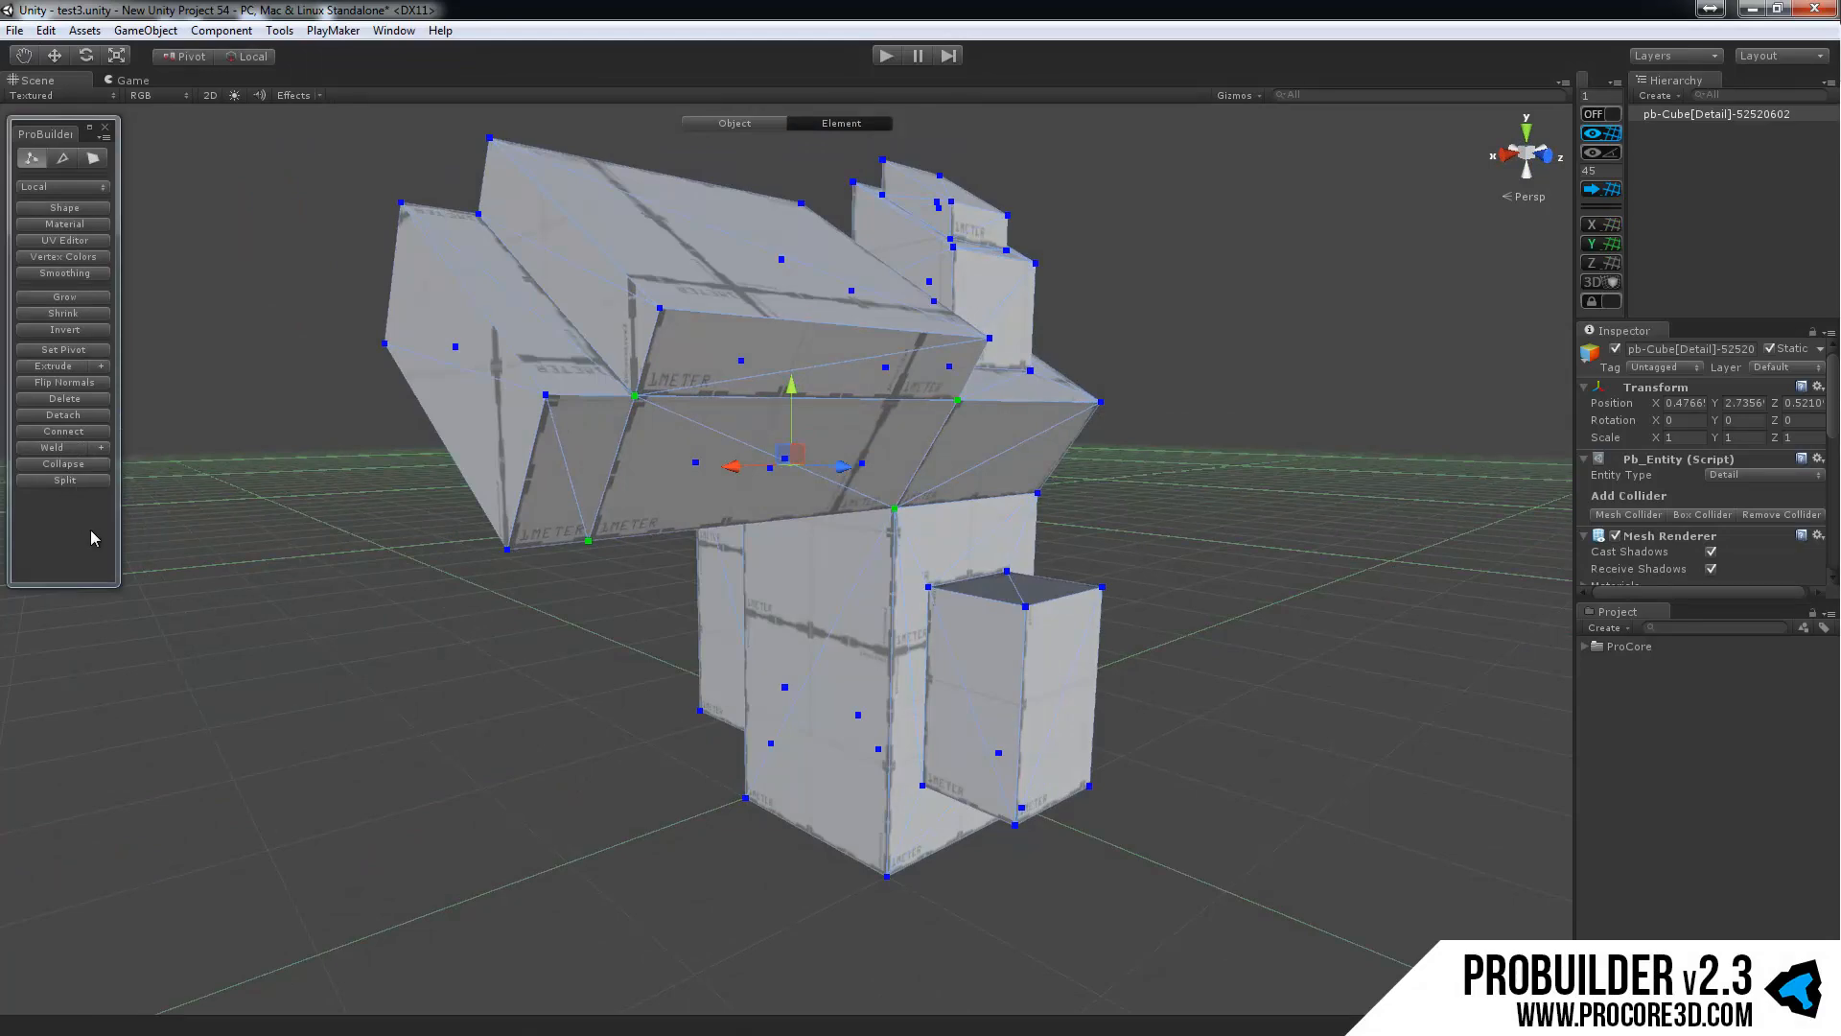
{"action": "left_click_drag", "start_coordinate": [631, 369], "coordinate": [544, 377], "text": "alt"}
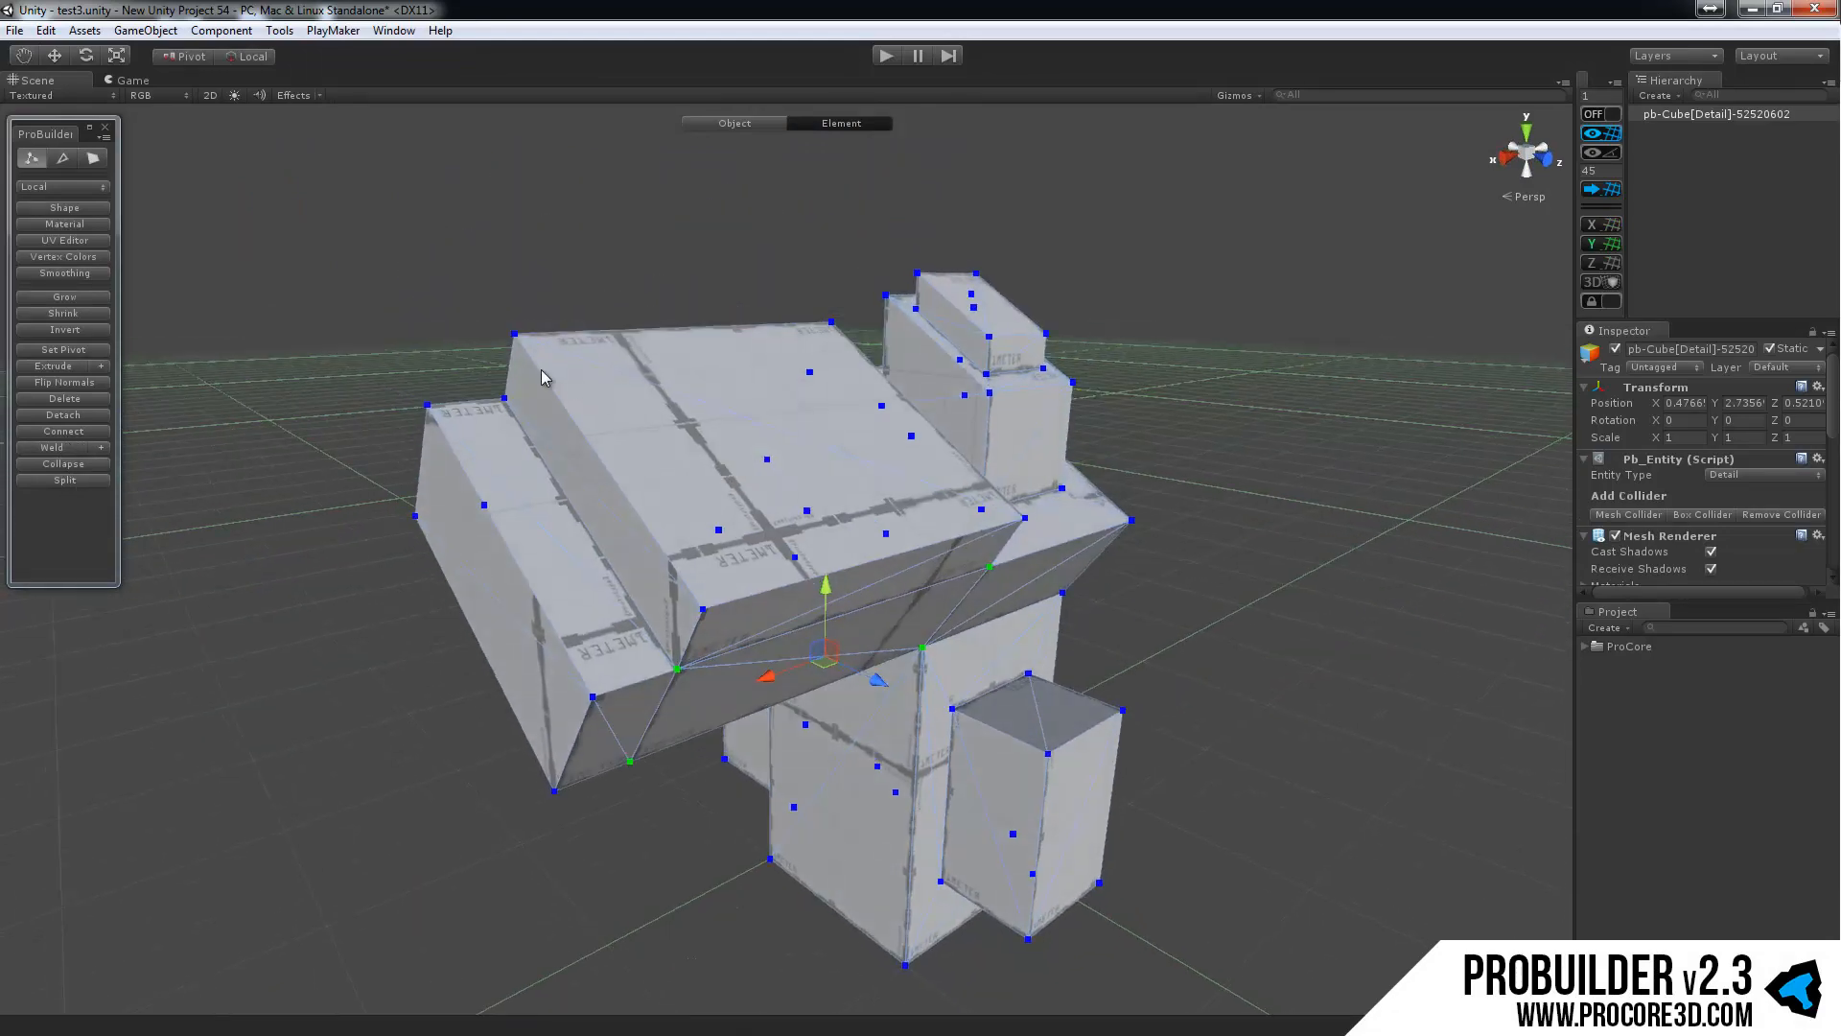
{"action": "left_click_drag", "start_coordinate": [608, 320], "coordinate": [529, 295], "text": "alt"}
{"action": "middle_click_drag", "start_coordinate": [966, 674], "coordinate": [1004, 700]}
{"action": "scroll", "coordinate": [831, 432], "scroll_direction": "up", "scroll_amount": 5}
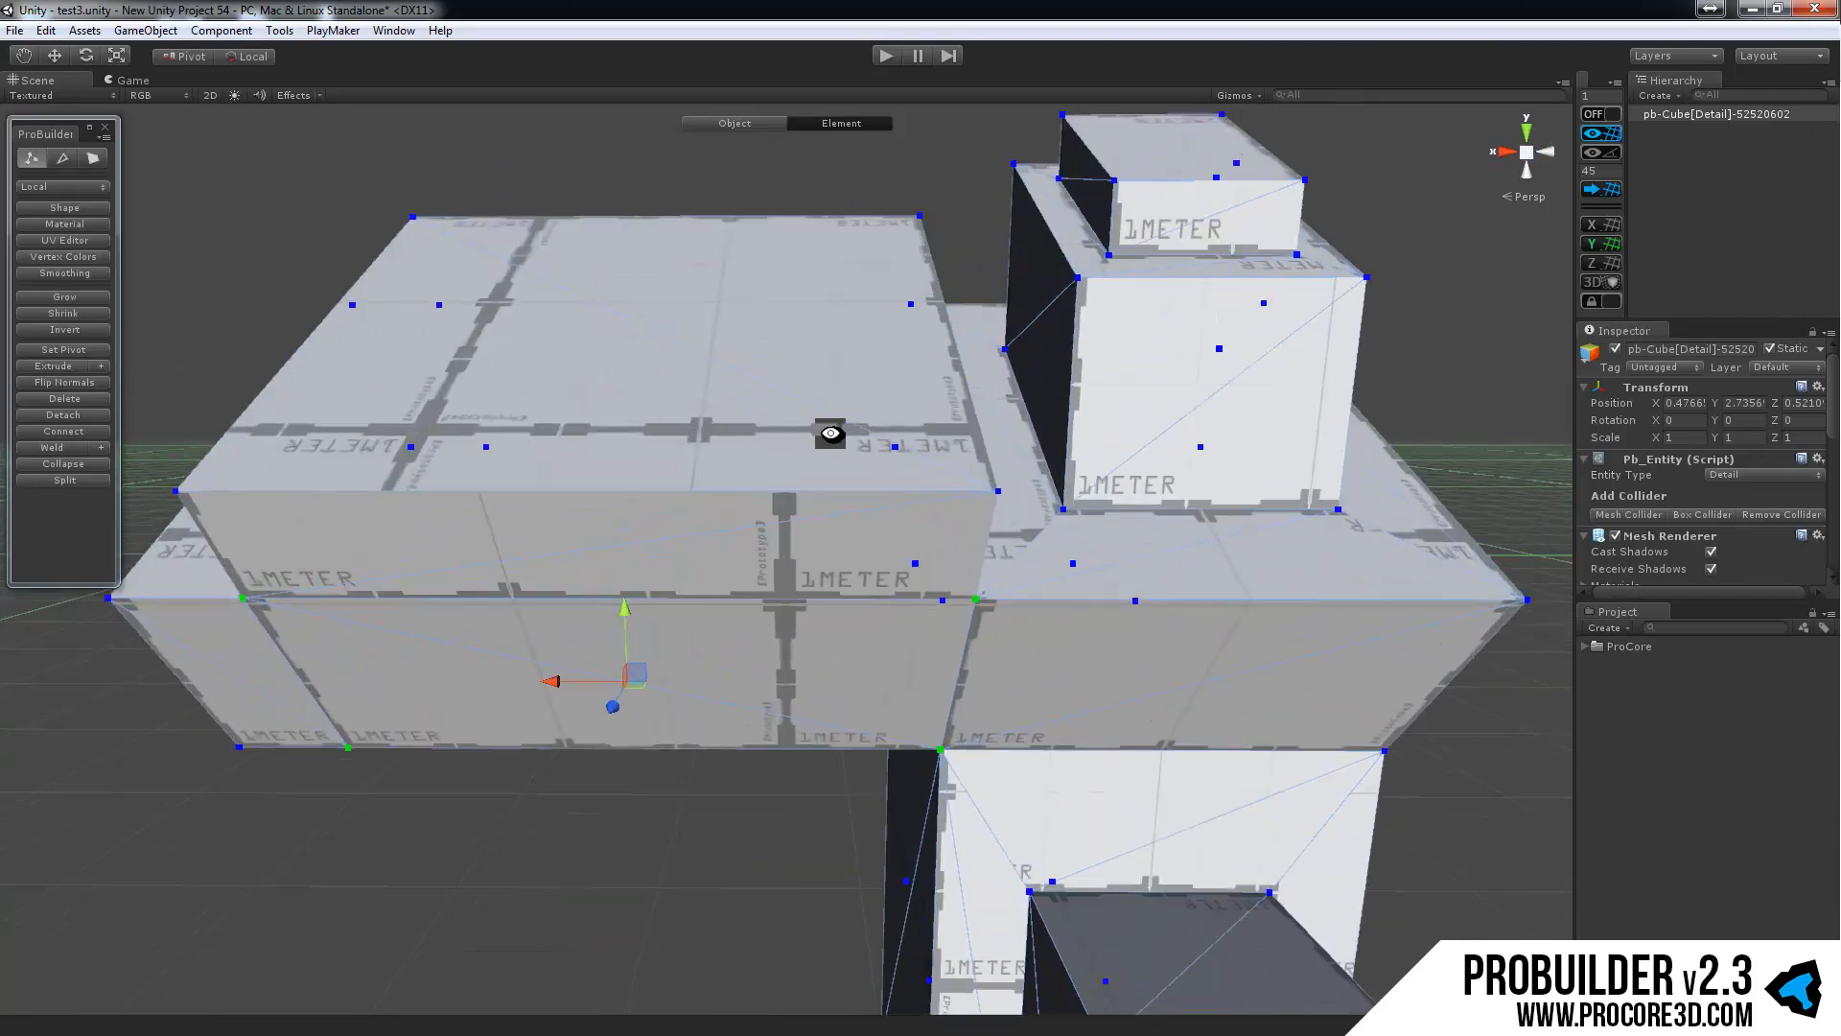
Select two diagonally opposite corner vertices of the large roof block's top face and switch to edge mode to examine its edges.
{"action": "left_click_drag", "start_coordinate": [831, 432], "coordinate": [803, 403], "text": "alt"}
{"action": "left_click", "coordinate": [919, 217]}
{"action": "left_click_drag", "start_coordinate": [263, 480], "coordinate": [255, 444], "text": "alt"}
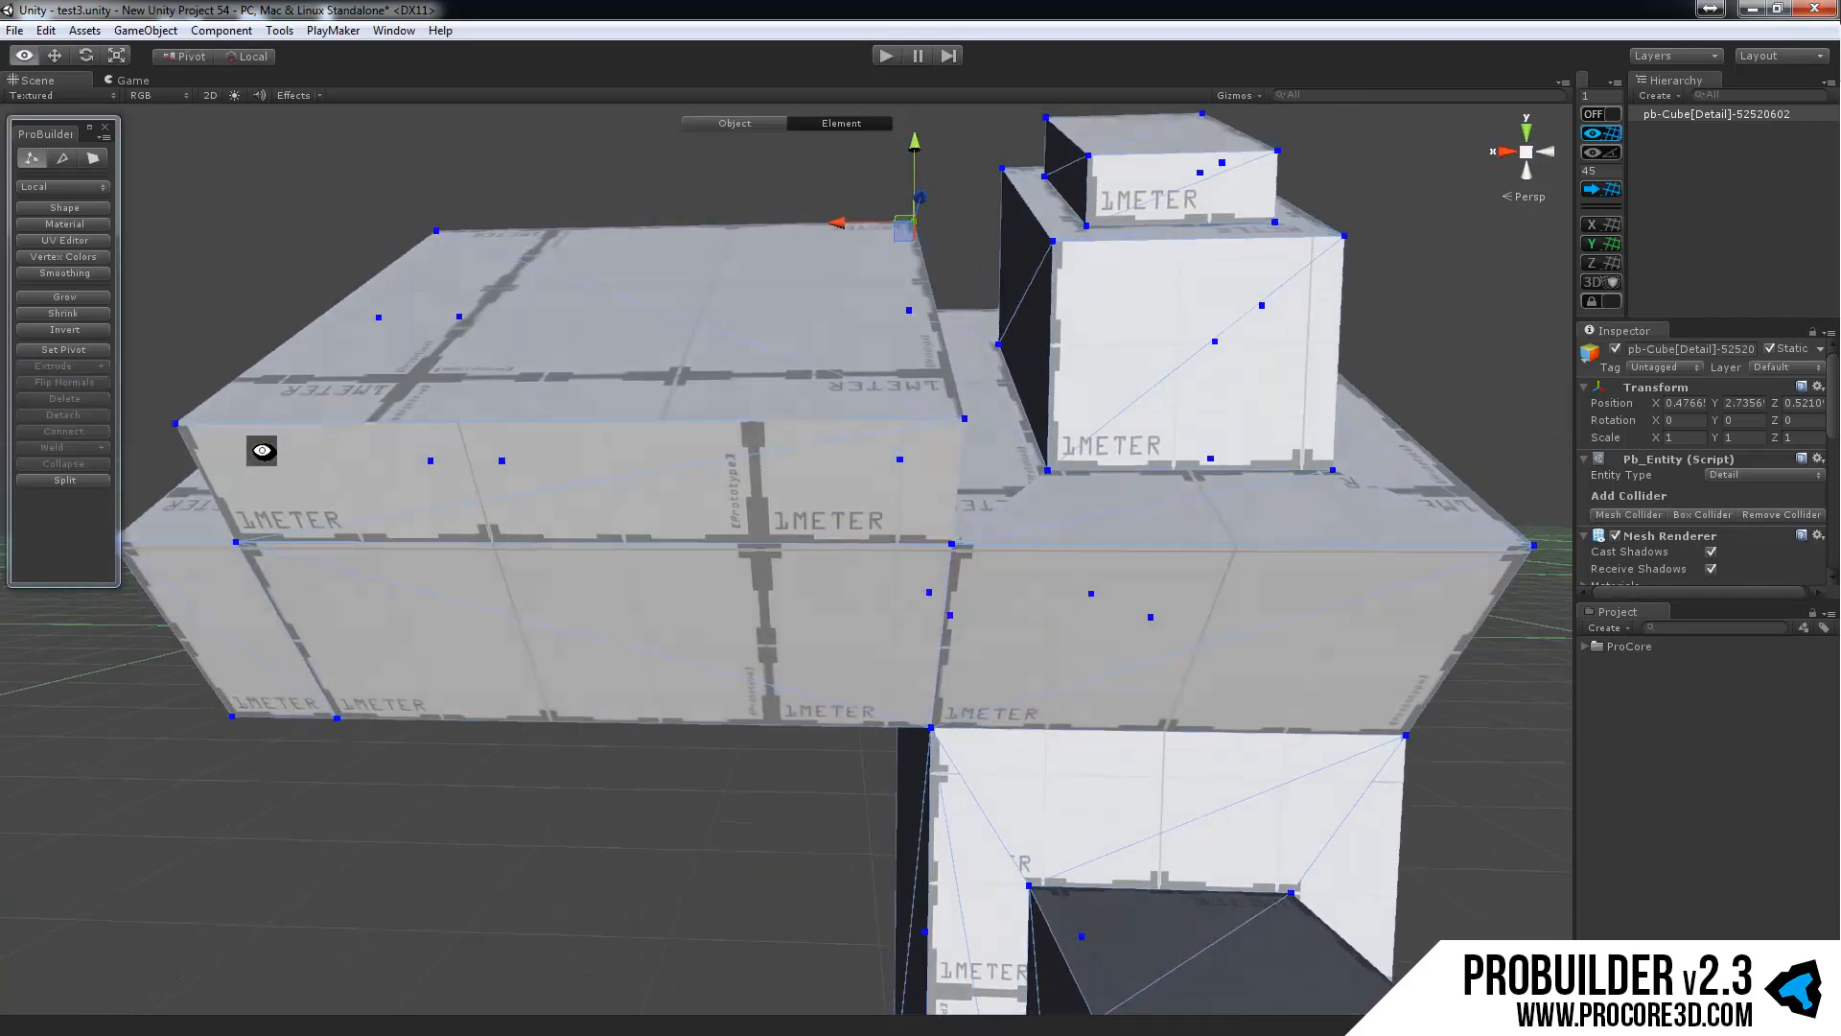
{"action": "left_click", "coordinate": [179, 425], "text": "shift"}
{"action": "left_click_drag", "start_coordinate": [526, 374], "coordinate": [649, 383], "text": "alt"}
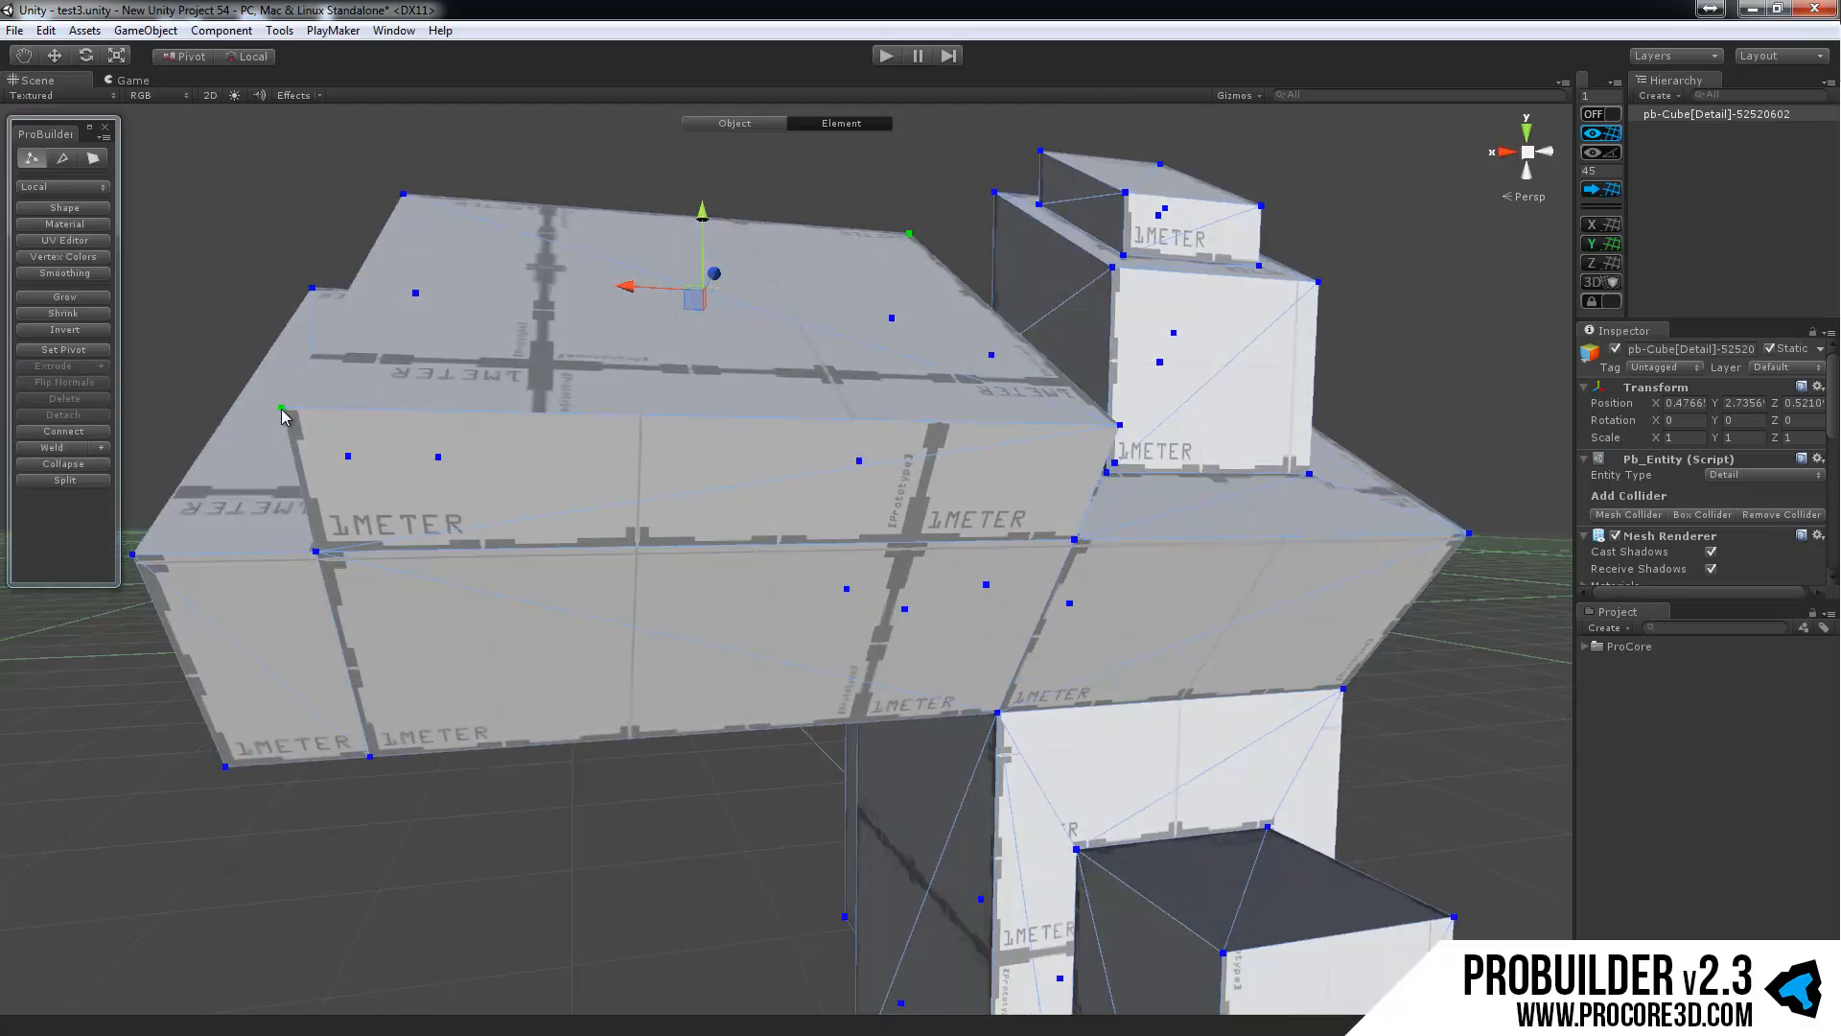
{"action": "left_click", "coordinate": [63, 159]}
{"action": "left_click_drag", "start_coordinate": [595, 297], "coordinate": [696, 362], "text": "alt"}
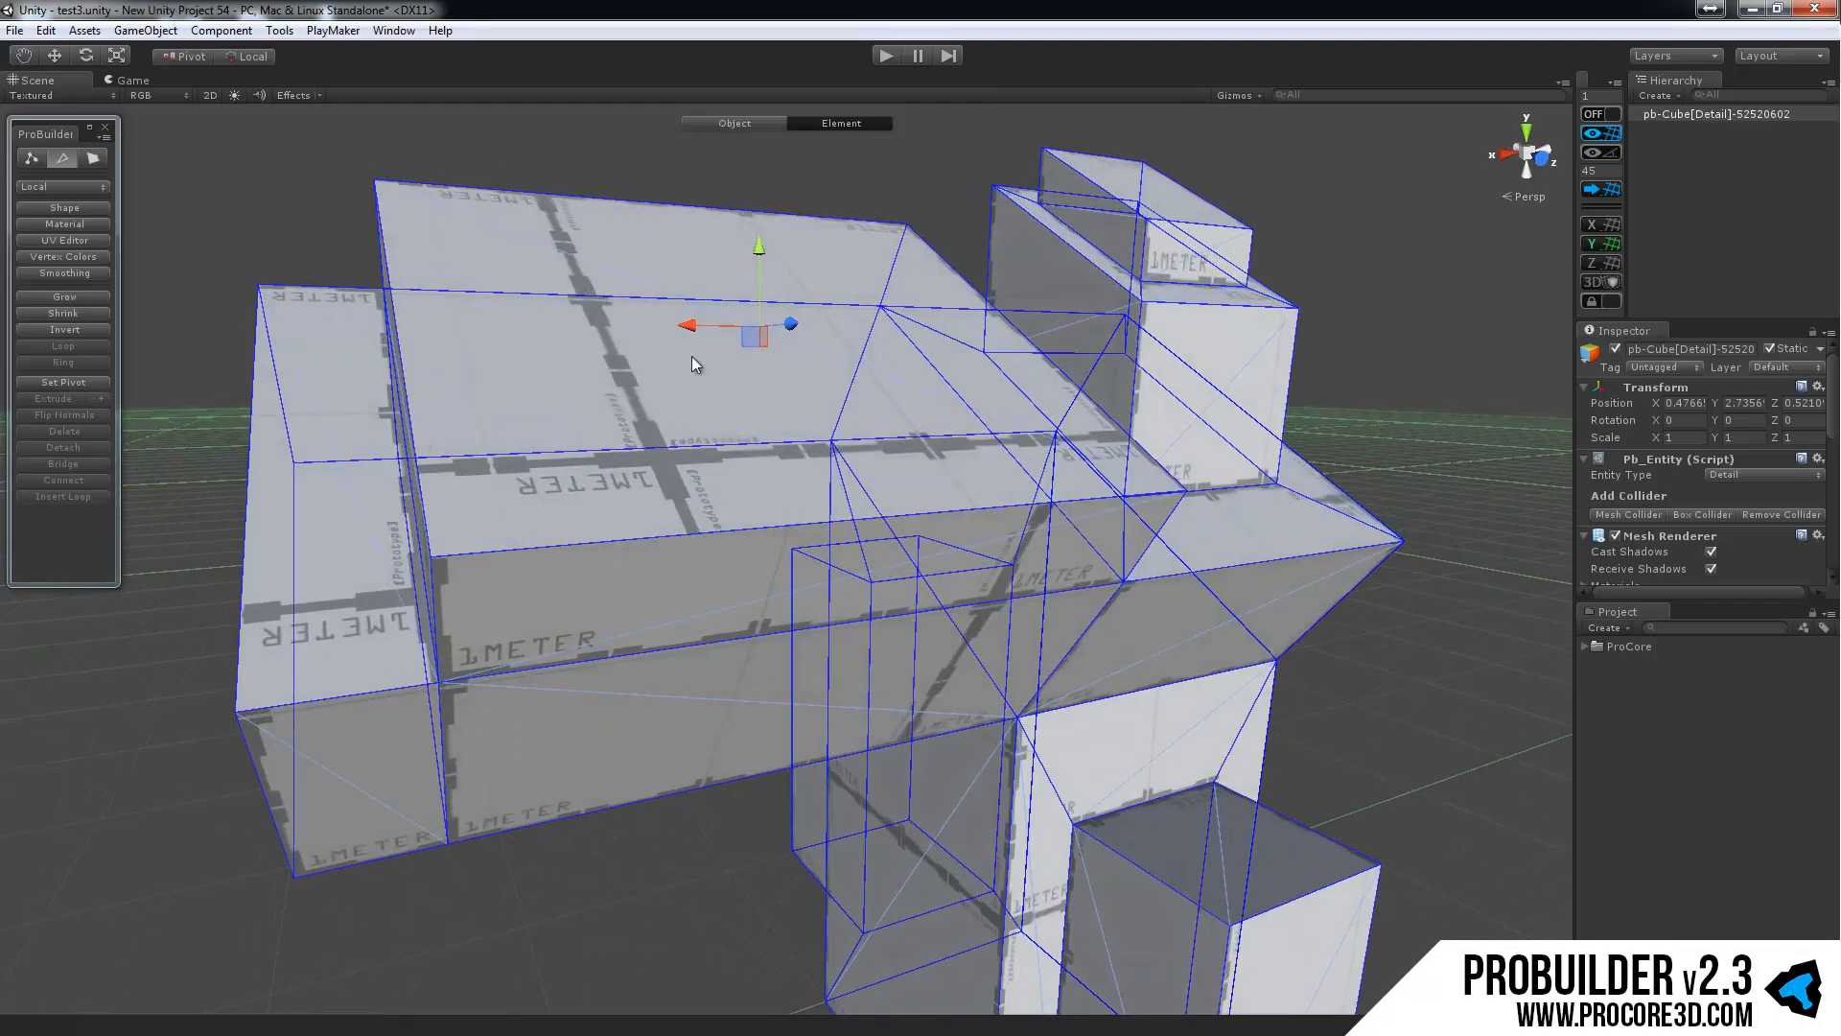
Return to object mode, delete the whole building, and create a new ProBuilder cube.
{"action": "scroll", "coordinate": [866, 537], "scroll_direction": "down", "scroll_amount": 10}
{"action": "left_click_drag", "start_coordinate": [866, 537], "coordinate": [917, 574], "text": "alt"}
{"action": "key", "text": "g"}
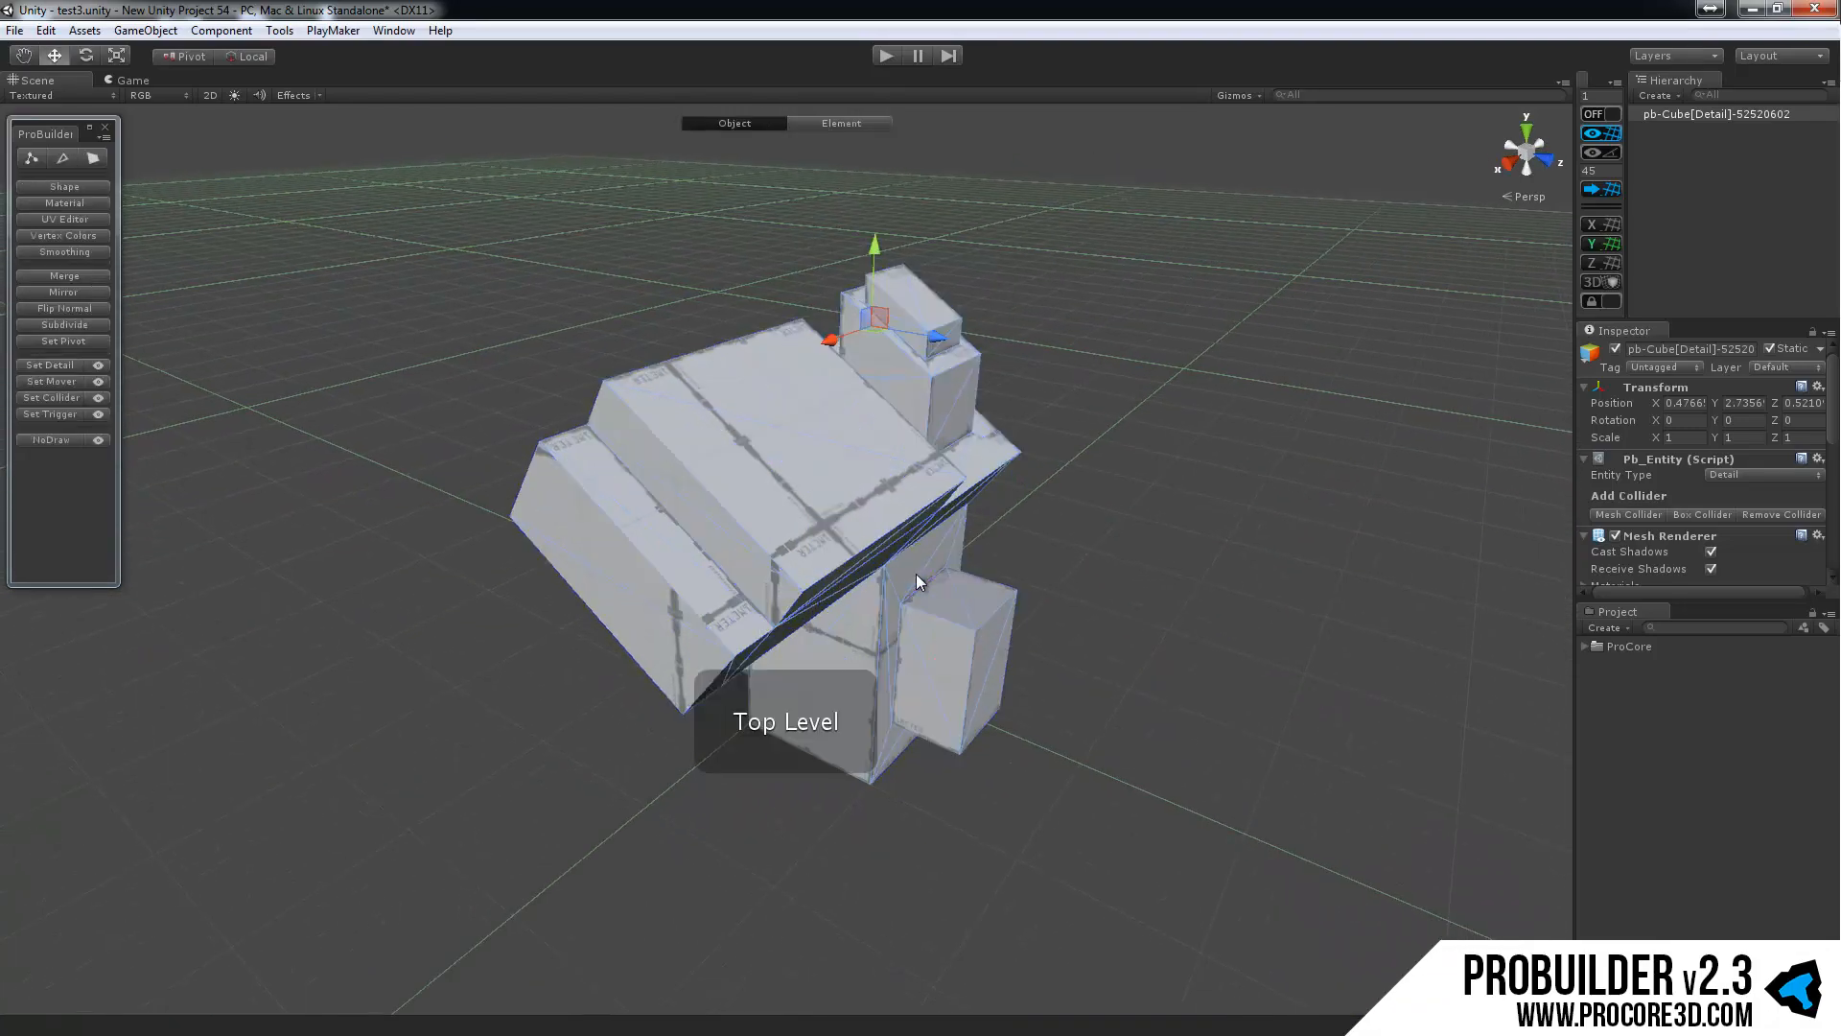
{"action": "key", "text": "Delete"}
{"action": "key", "text": "ctrl+k"}
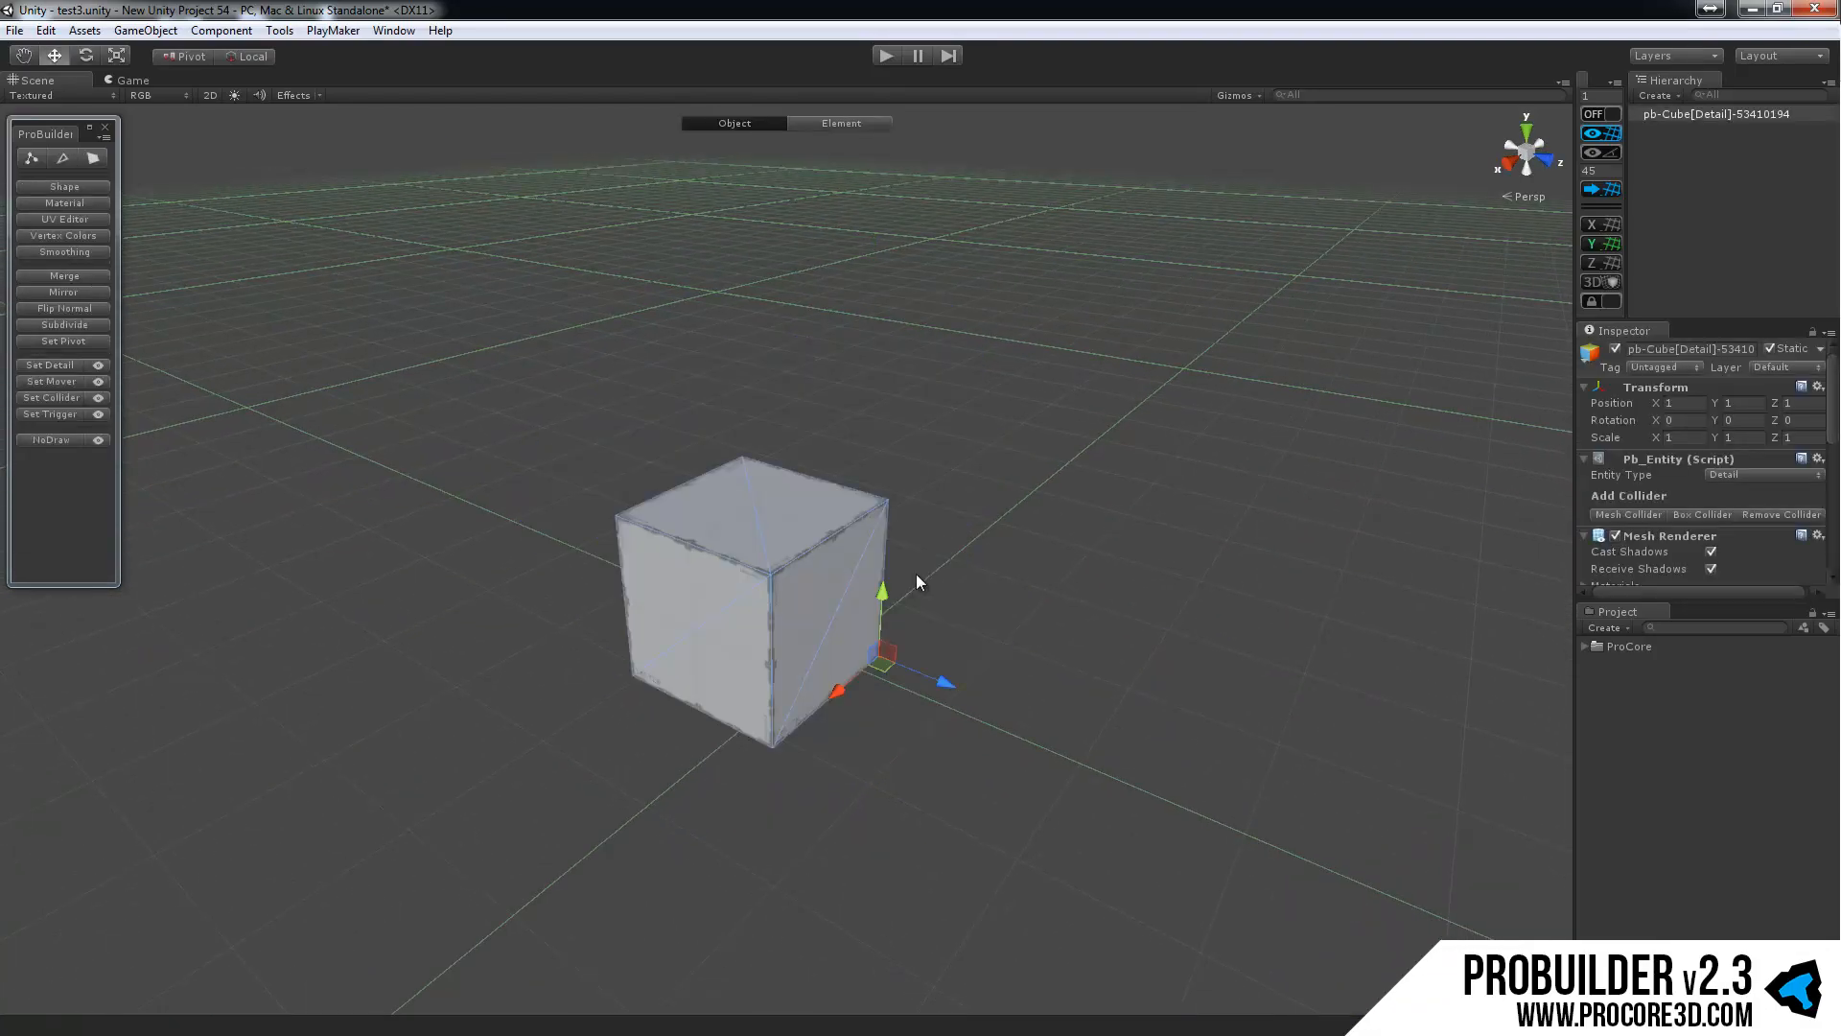
Set the new cube's position to X 0, Y 0, Z 0 and frame it in the scene.
{"action": "left_click_drag", "start_coordinate": [917, 573], "coordinate": [945, 432], "text": "alt"}
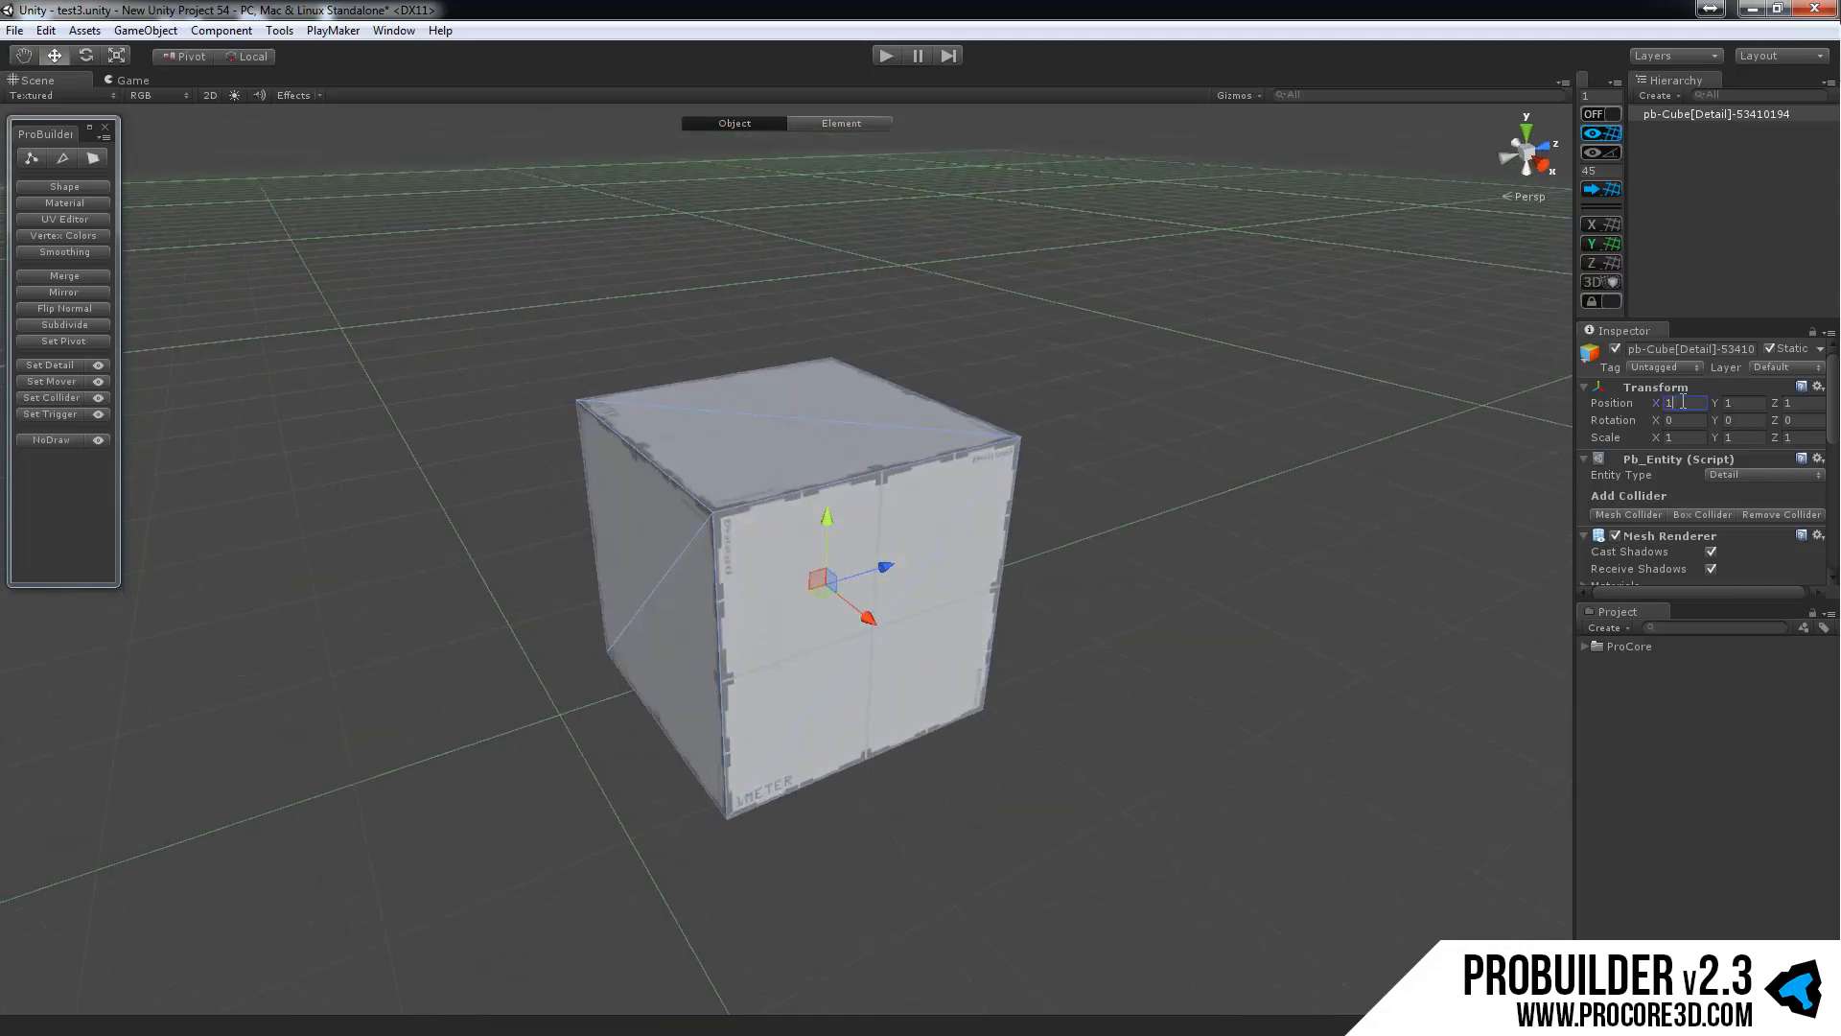
{"action": "type", "text": "0"}
{"action": "key", "text": "Tab"}
{"action": "type", "text": "0"}
{"action": "key", "text": "Tab"}
{"action": "type", "text": "0f"}
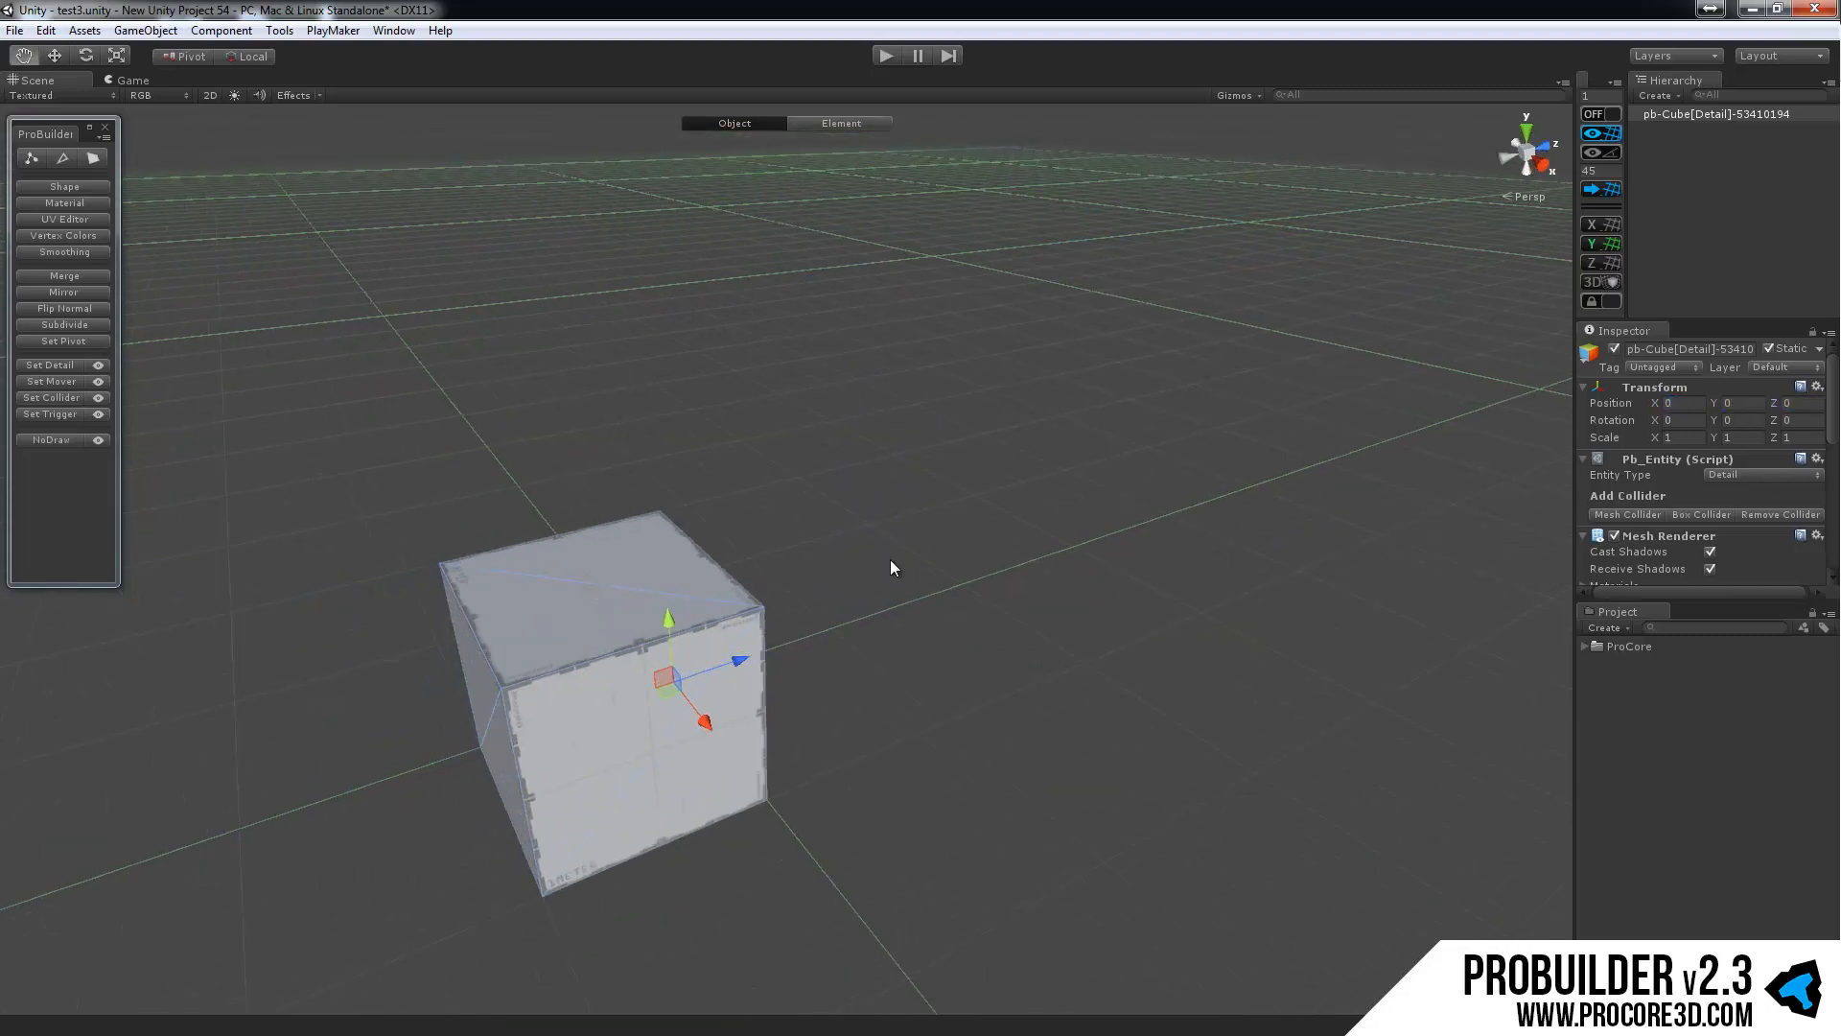
{"action": "left_click_drag", "start_coordinate": [1036, 464], "coordinate": [1089, 482], "text": "alt"}
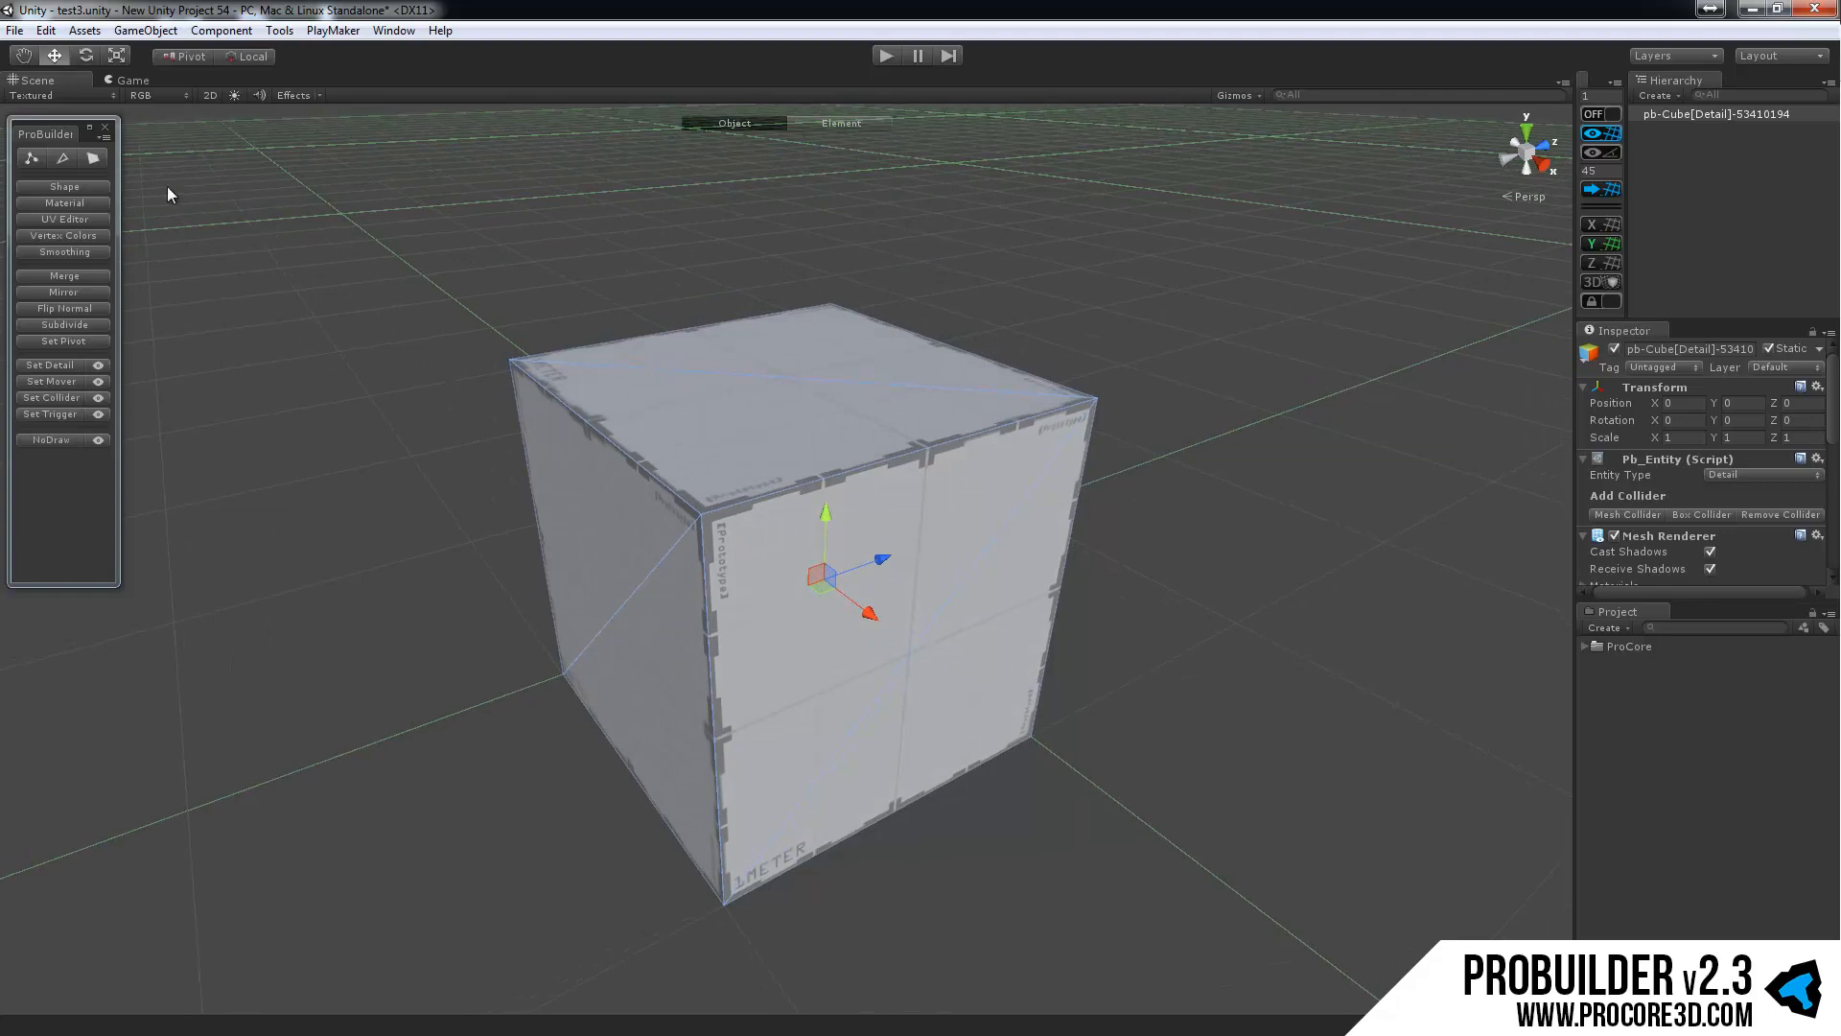
In vertex mode, select two diagonally opposite corners of the cube's top face, and examine the cube's edges in edge mode.
{"action": "left_click", "coordinate": [30, 161]}
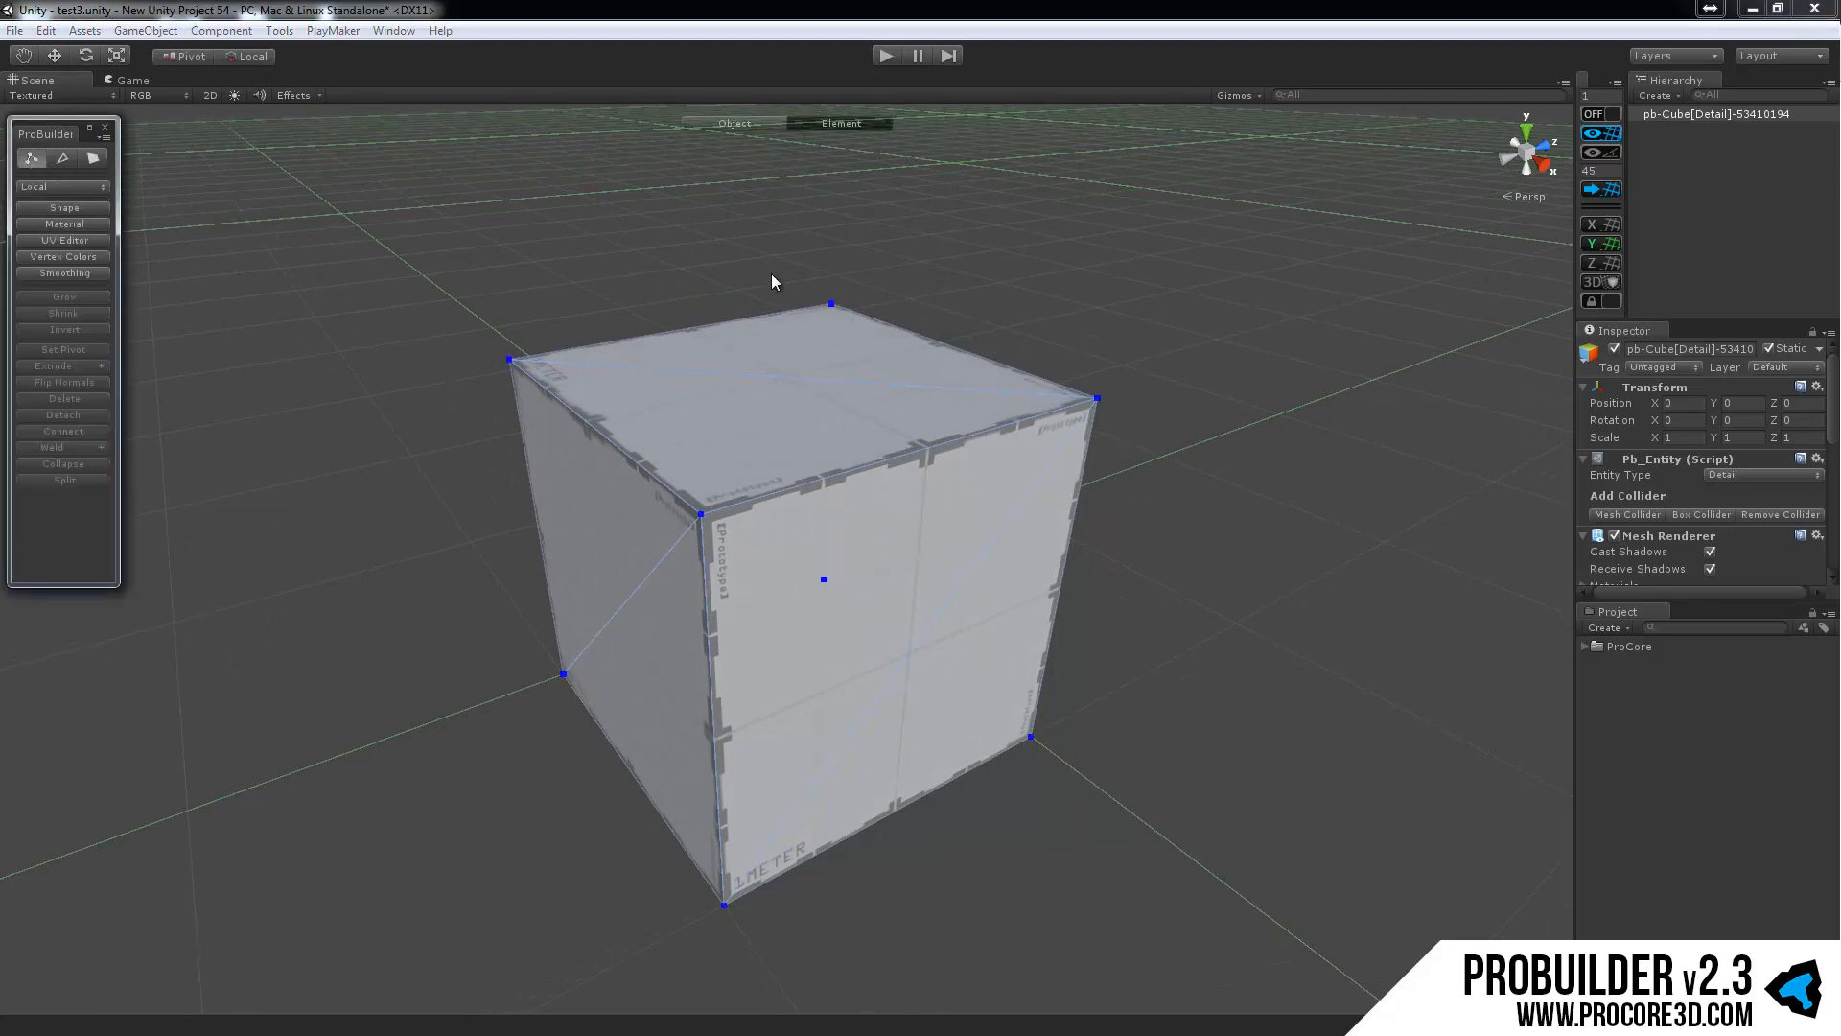
{"action": "left_click_drag", "start_coordinate": [772, 274], "coordinate": [887, 347]}
{"action": "left_click_drag", "start_coordinate": [654, 493], "coordinate": [748, 542], "text": "shift"}
{"action": "left_click_drag", "start_coordinate": [893, 501], "coordinate": [773, 537], "text": "alt"}
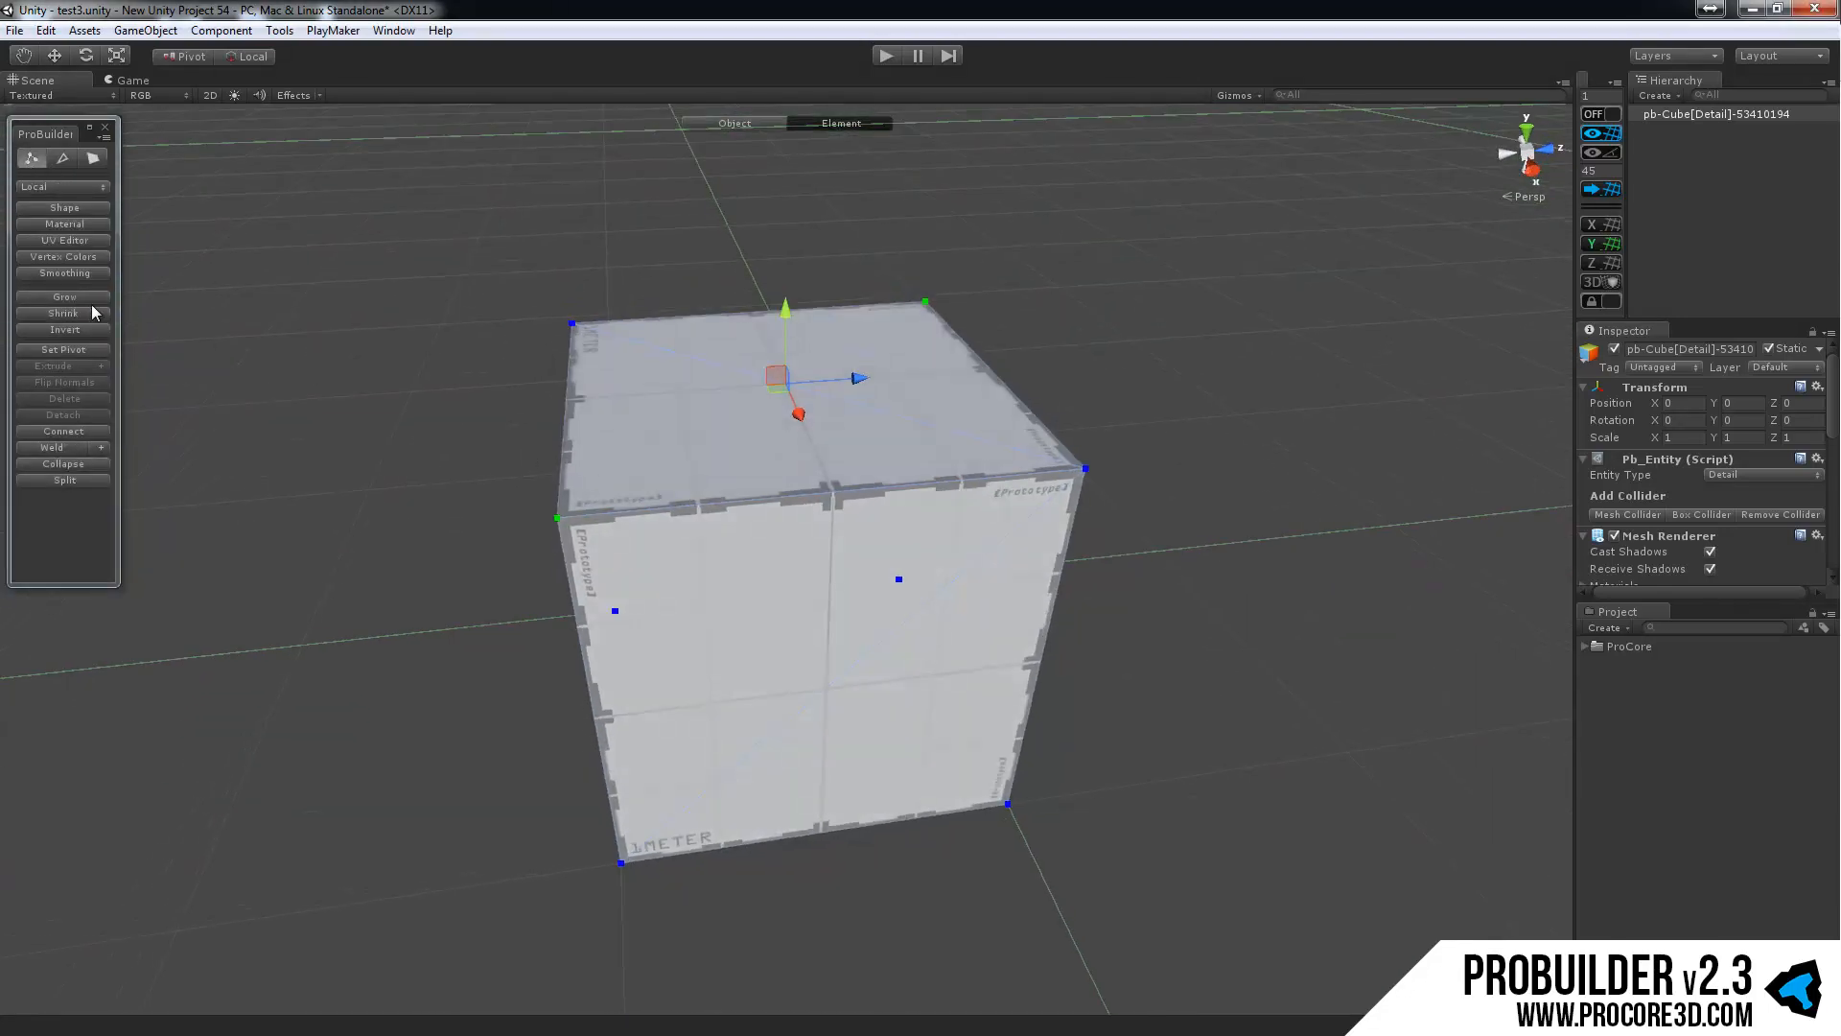
{"action": "left_click", "coordinate": [67, 160]}
{"action": "left_click_drag", "start_coordinate": [440, 304], "coordinate": [1000, 447], "text": "alt"}
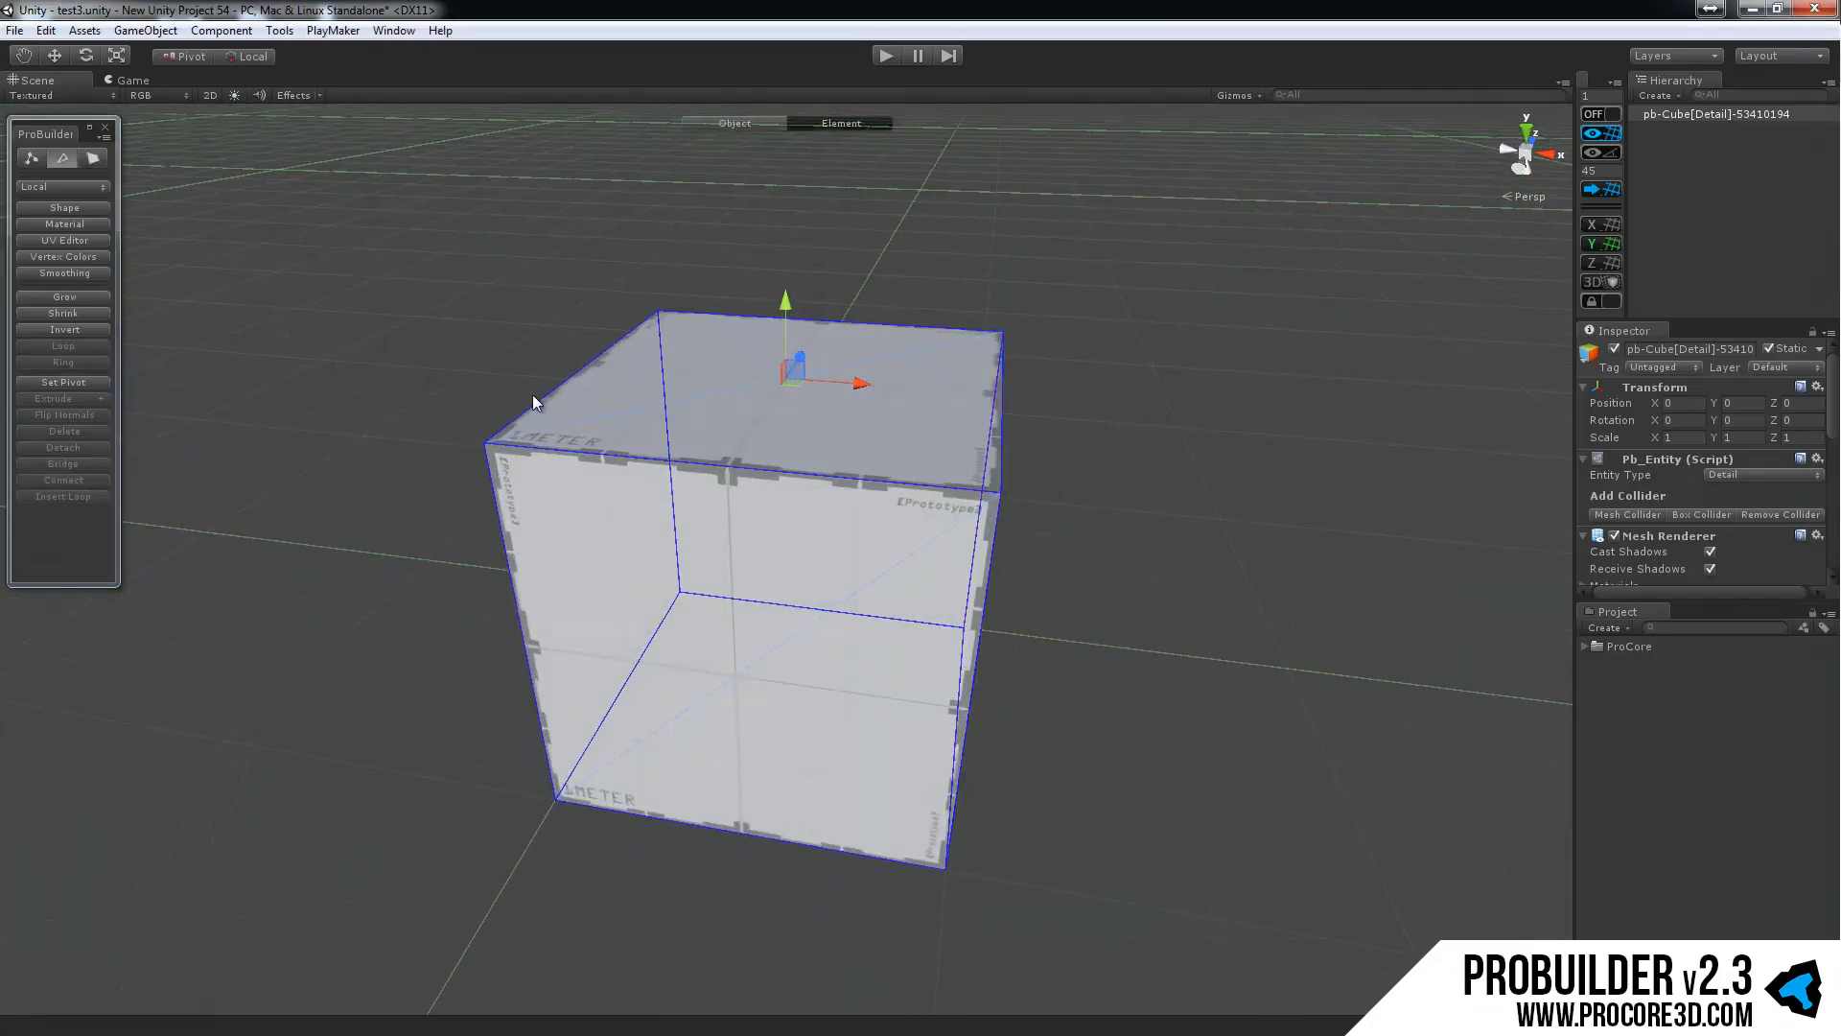
{"action": "left_click_drag", "start_coordinate": [936, 521], "coordinate": [594, 499], "text": "alt"}
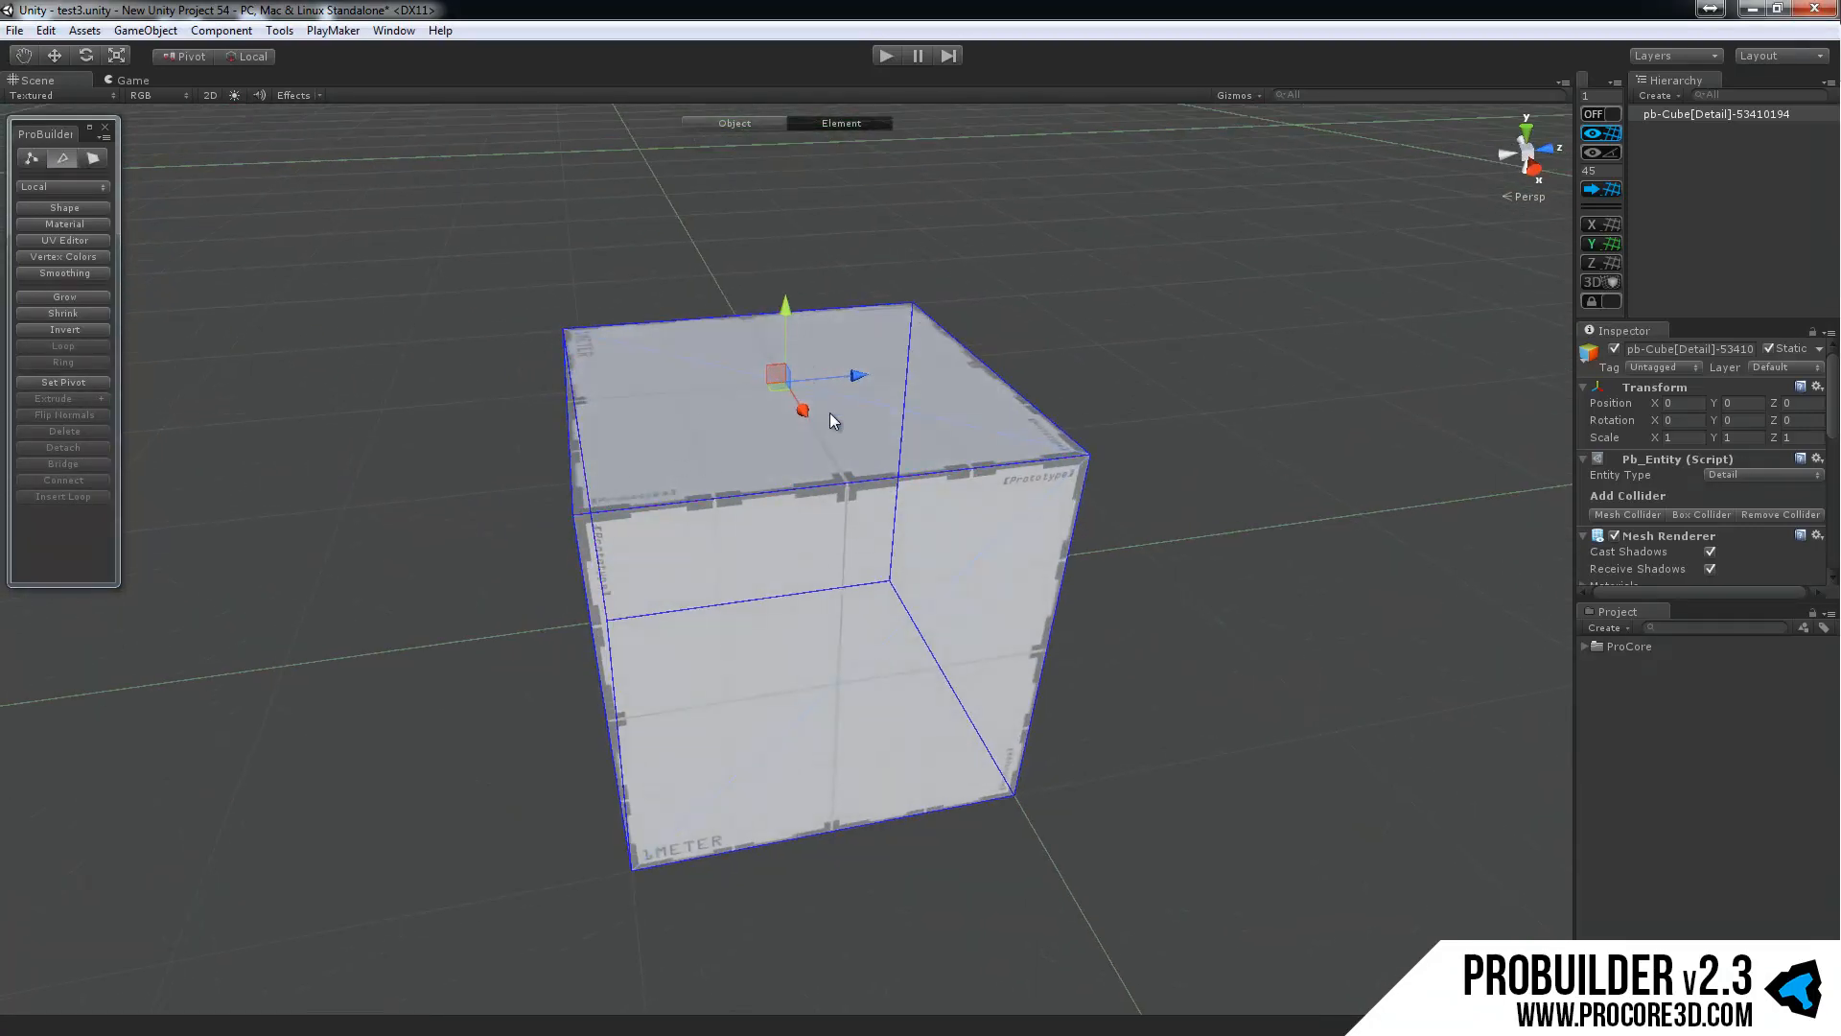
{"action": "left_click_drag", "start_coordinate": [1093, 342], "coordinate": [662, 345], "text": "alt"}
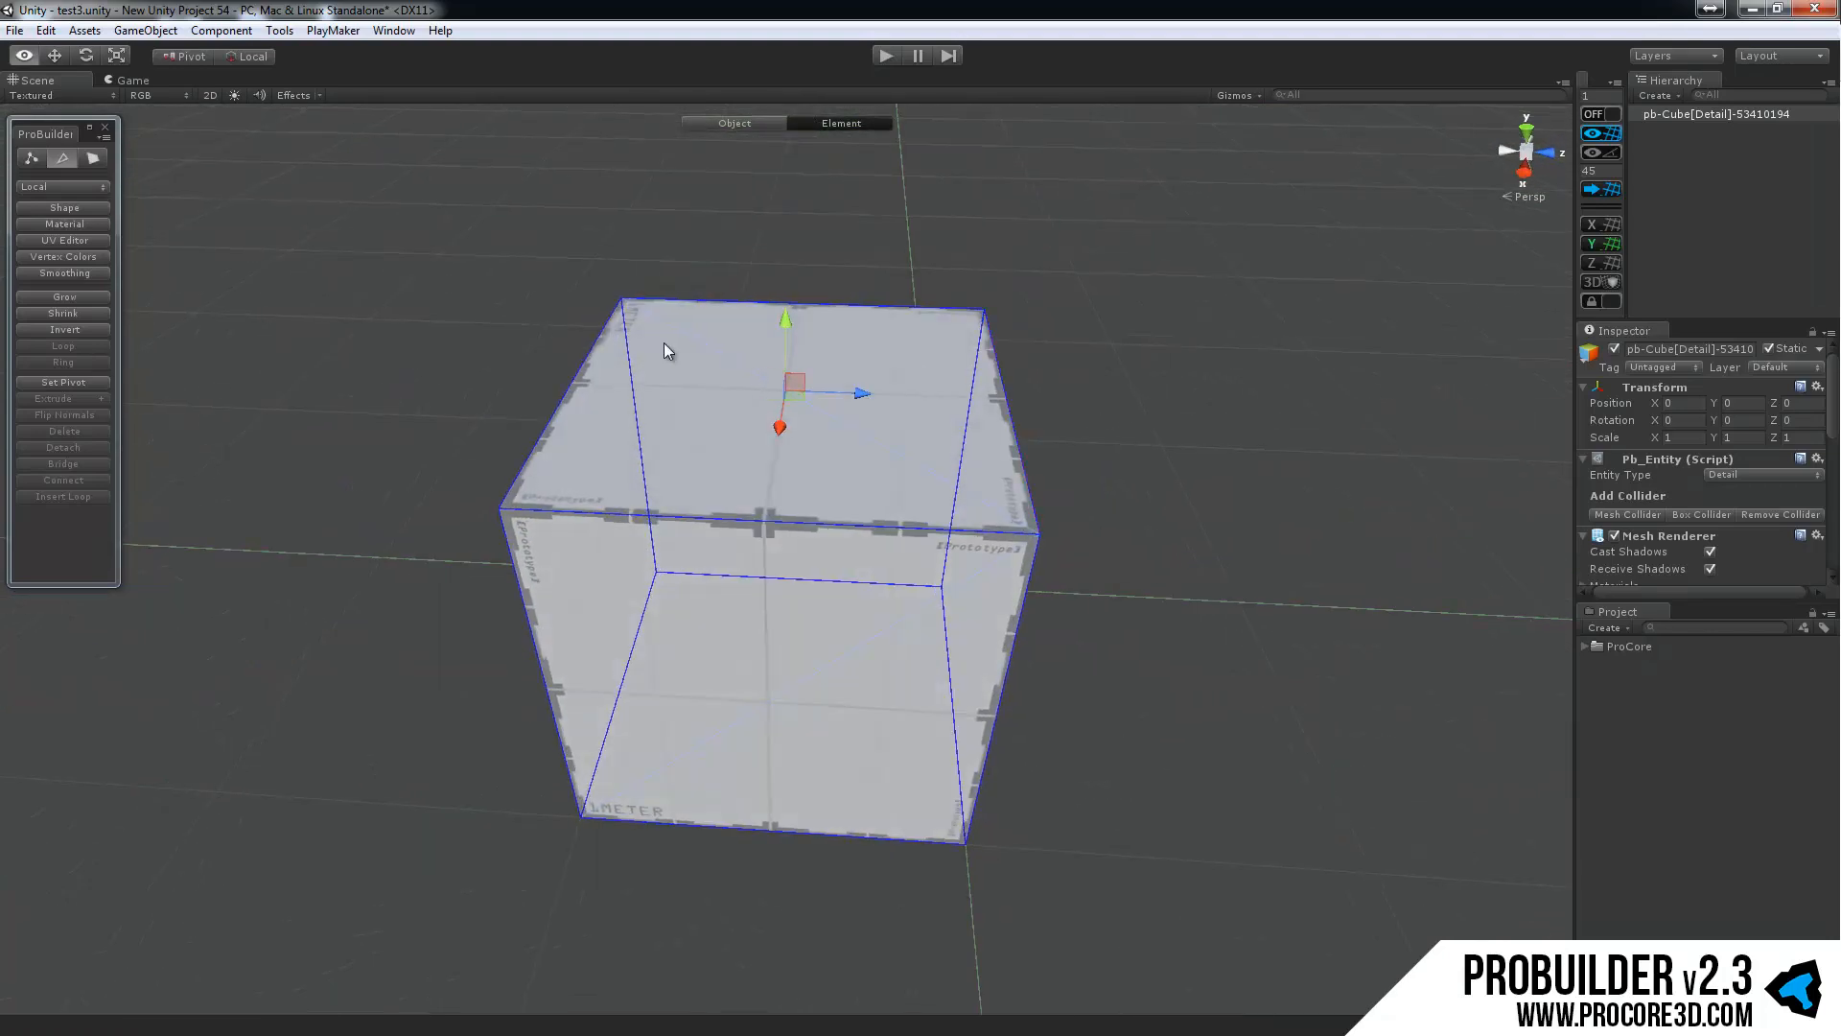
Return to vertex mode and connect the two selected opposite corners across the cube's top face.
{"action": "left_click", "coordinate": [31, 159]}
{"action": "left_click_drag", "start_coordinate": [266, 220], "coordinate": [745, 302], "text": "alt"}
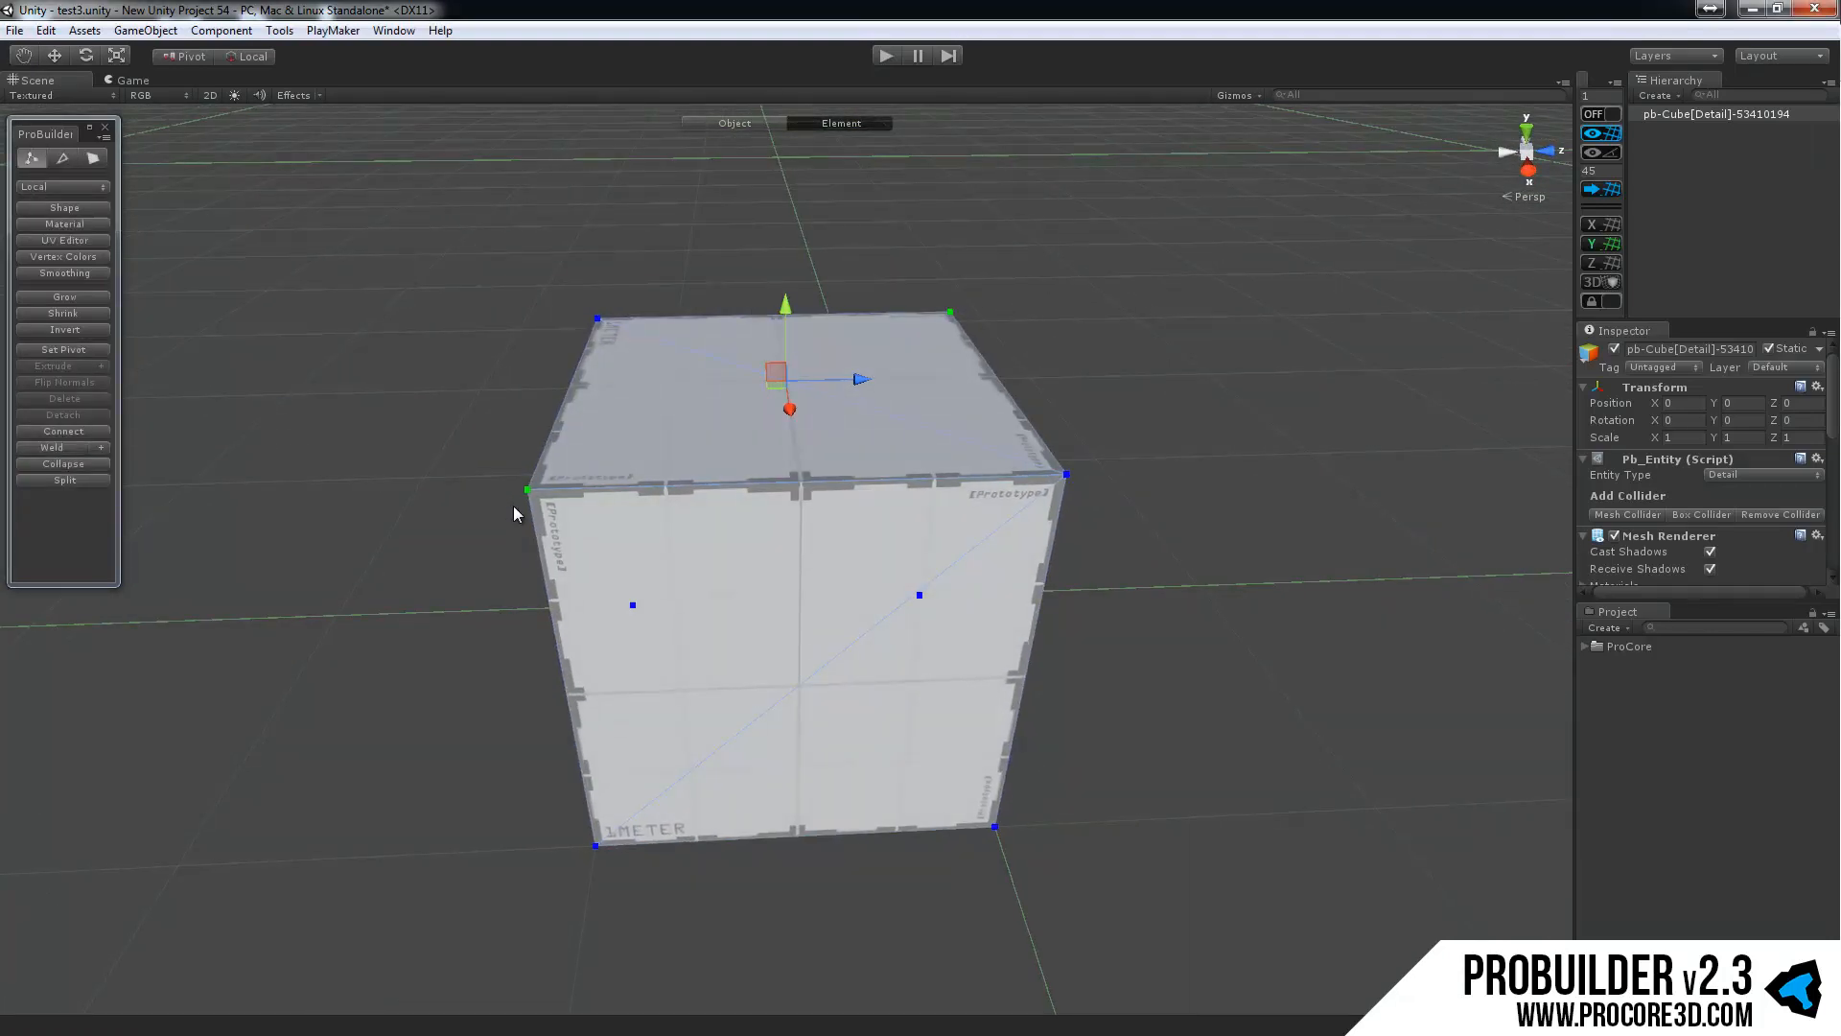
{"action": "left_click", "coordinate": [69, 432]}
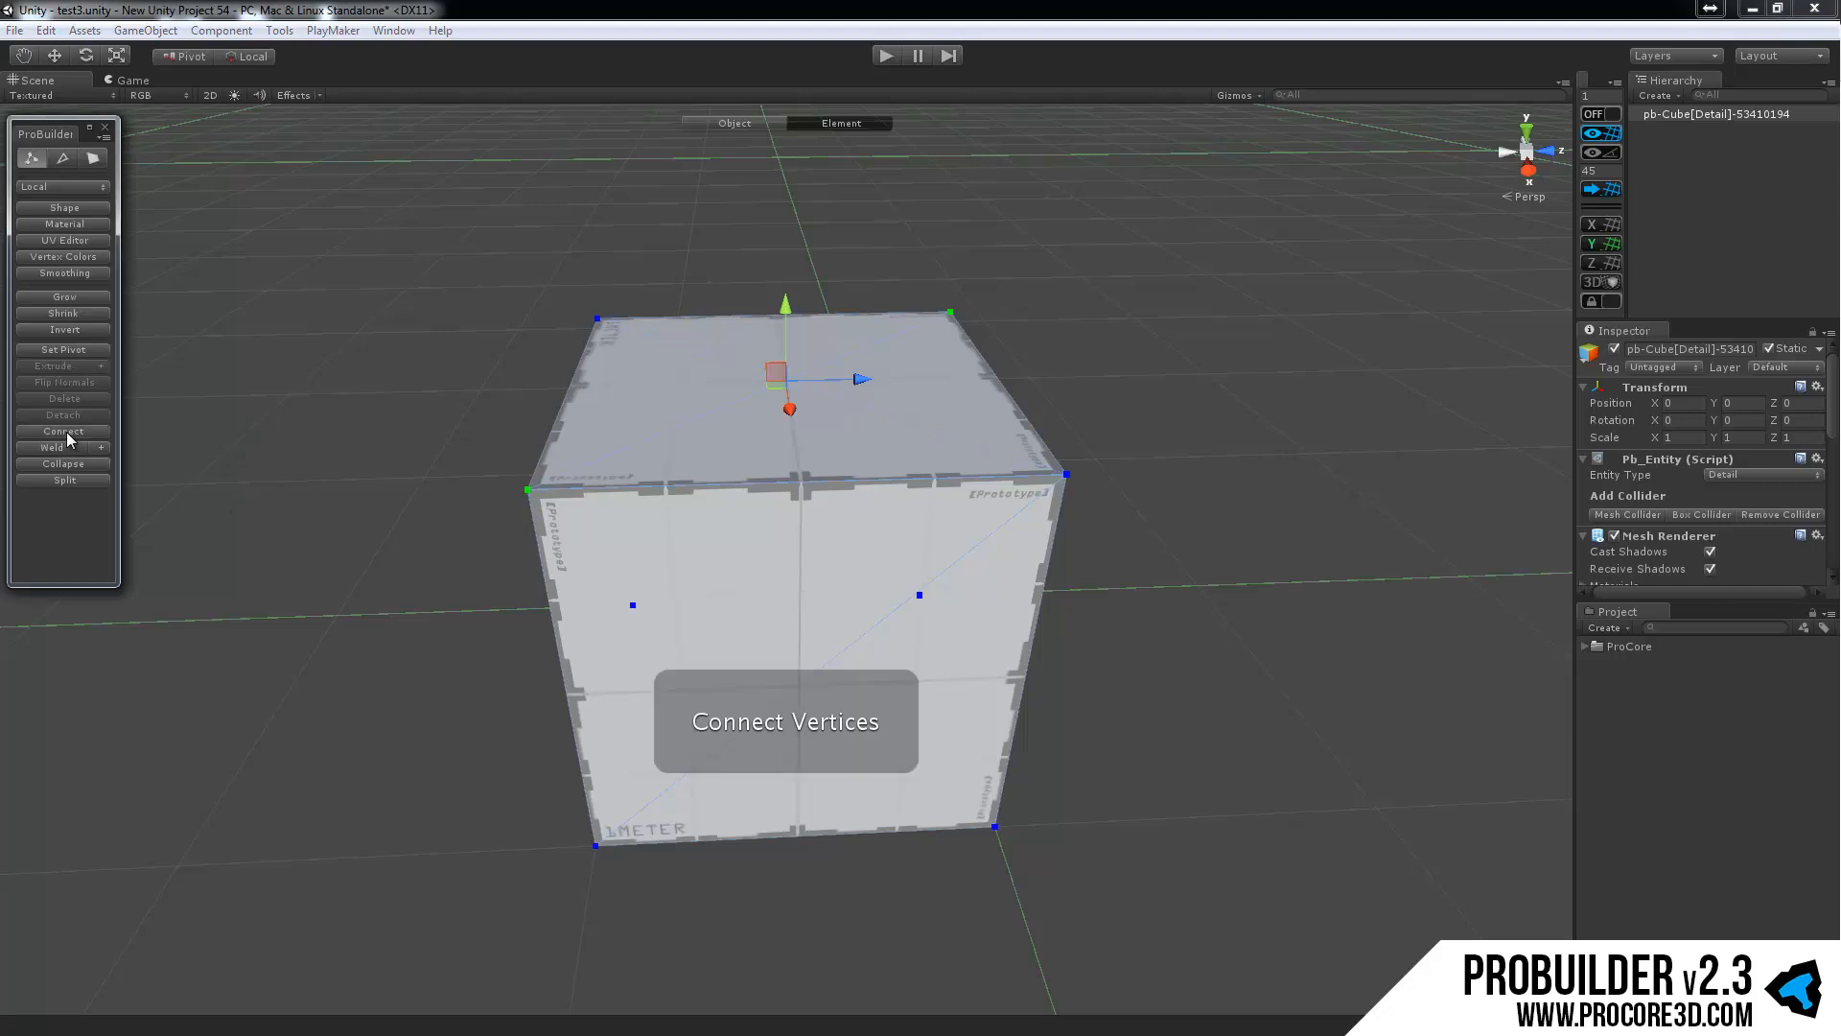
In edge mode, select and raise the diagonal edge across the cube's top face, and undo the move.
{"action": "left_click", "coordinate": [63, 158]}
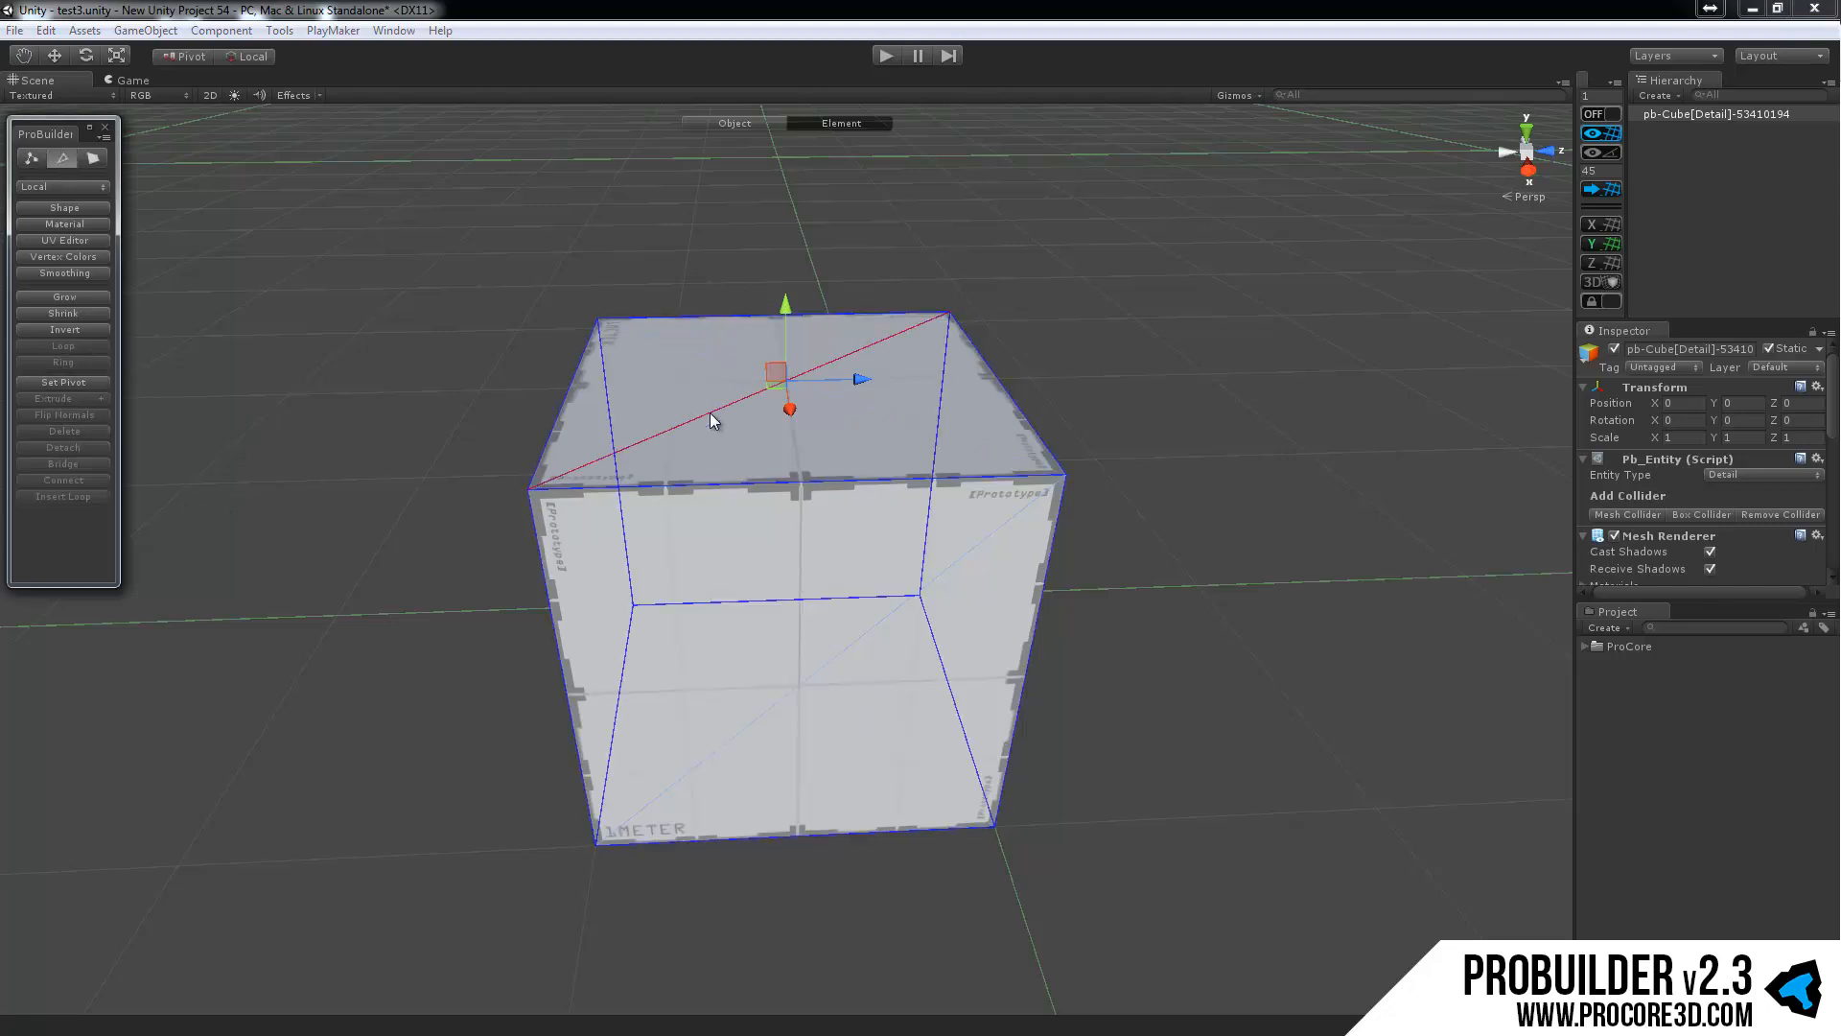
{"action": "left_click_drag", "start_coordinate": [710, 413], "coordinate": [967, 420], "text": "alt"}
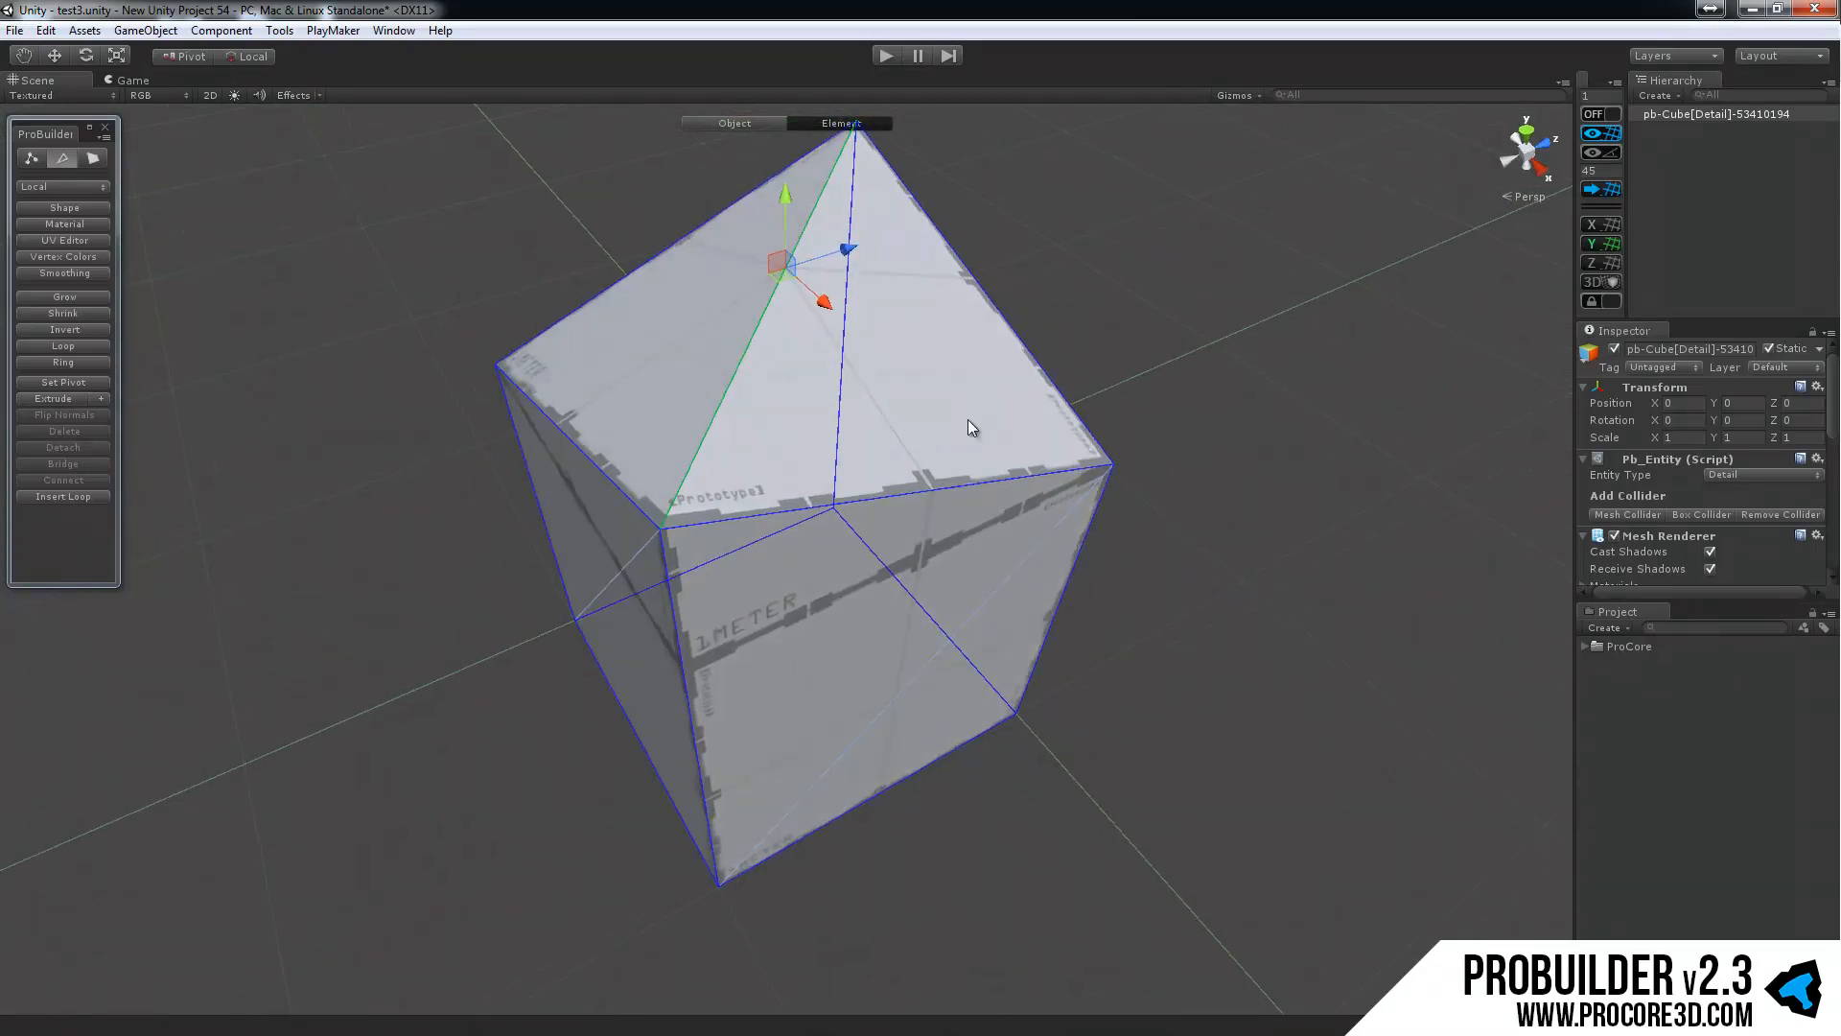
{"action": "key", "text": "ctrl+z"}
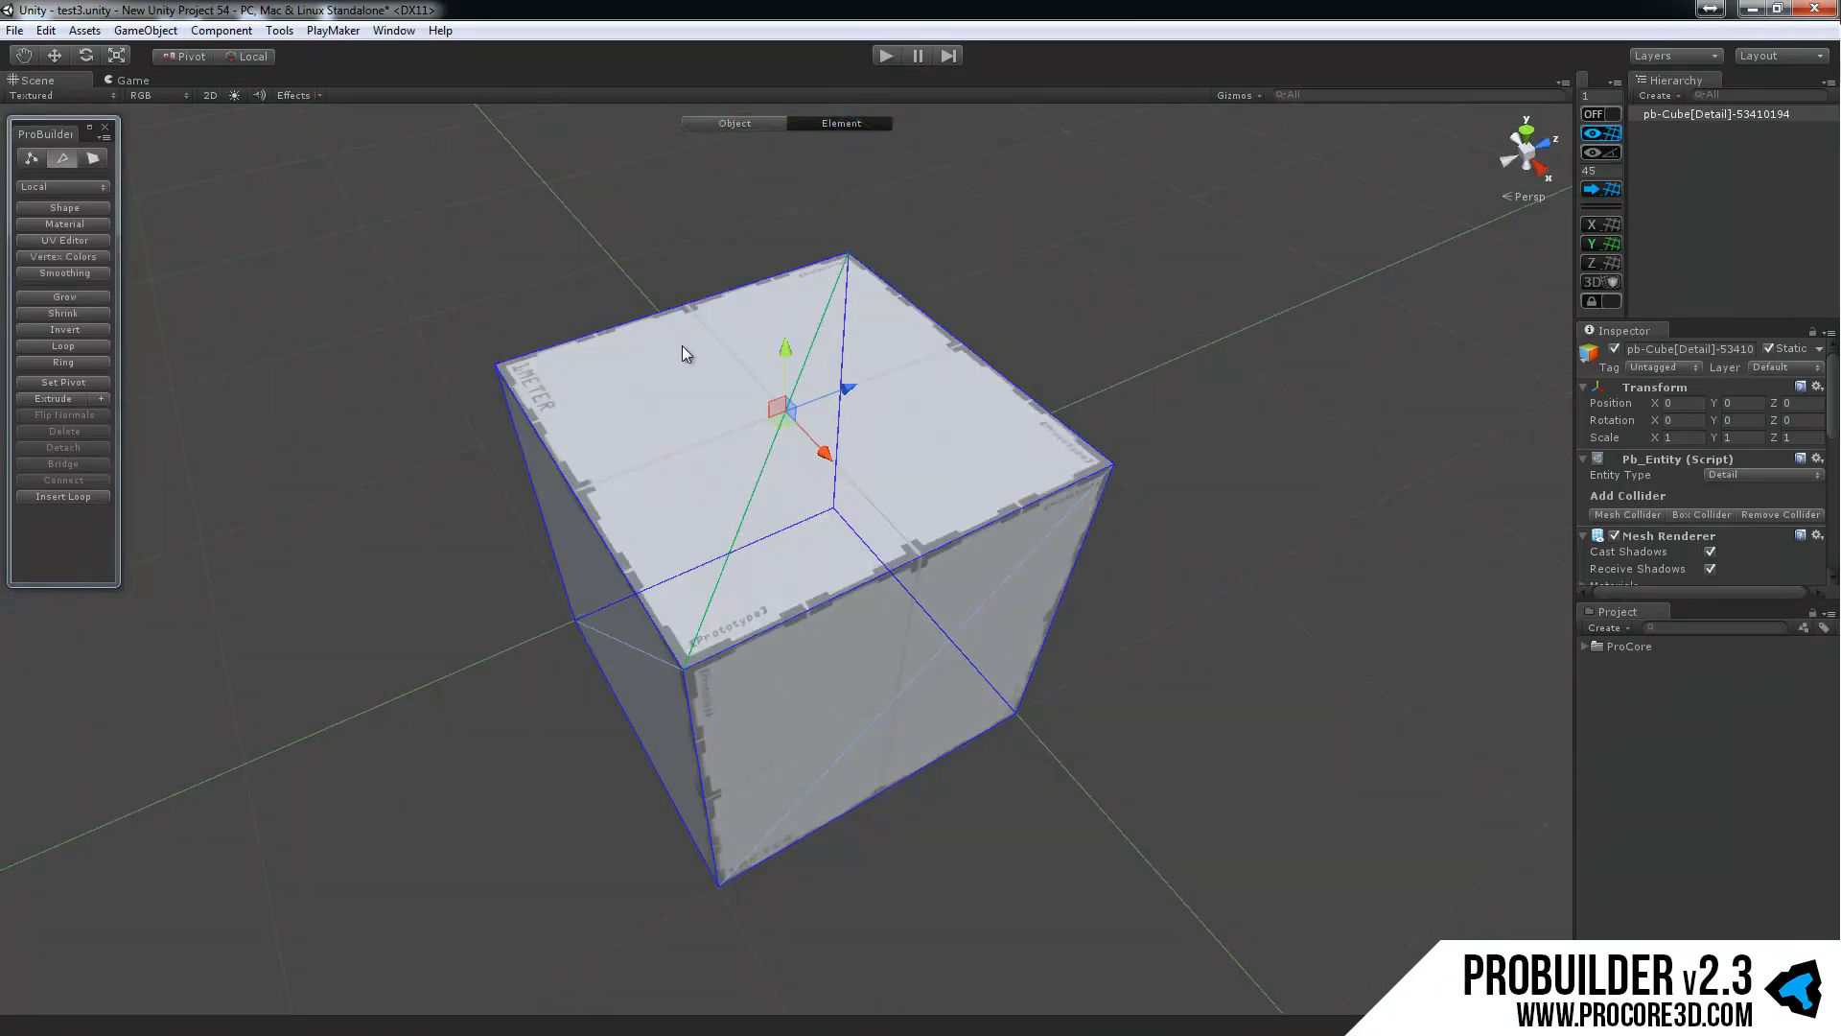
In vertex mode, move one top corner of the cube close to a neighbouring corner and select both vertices.
{"action": "key", "text": "j"}
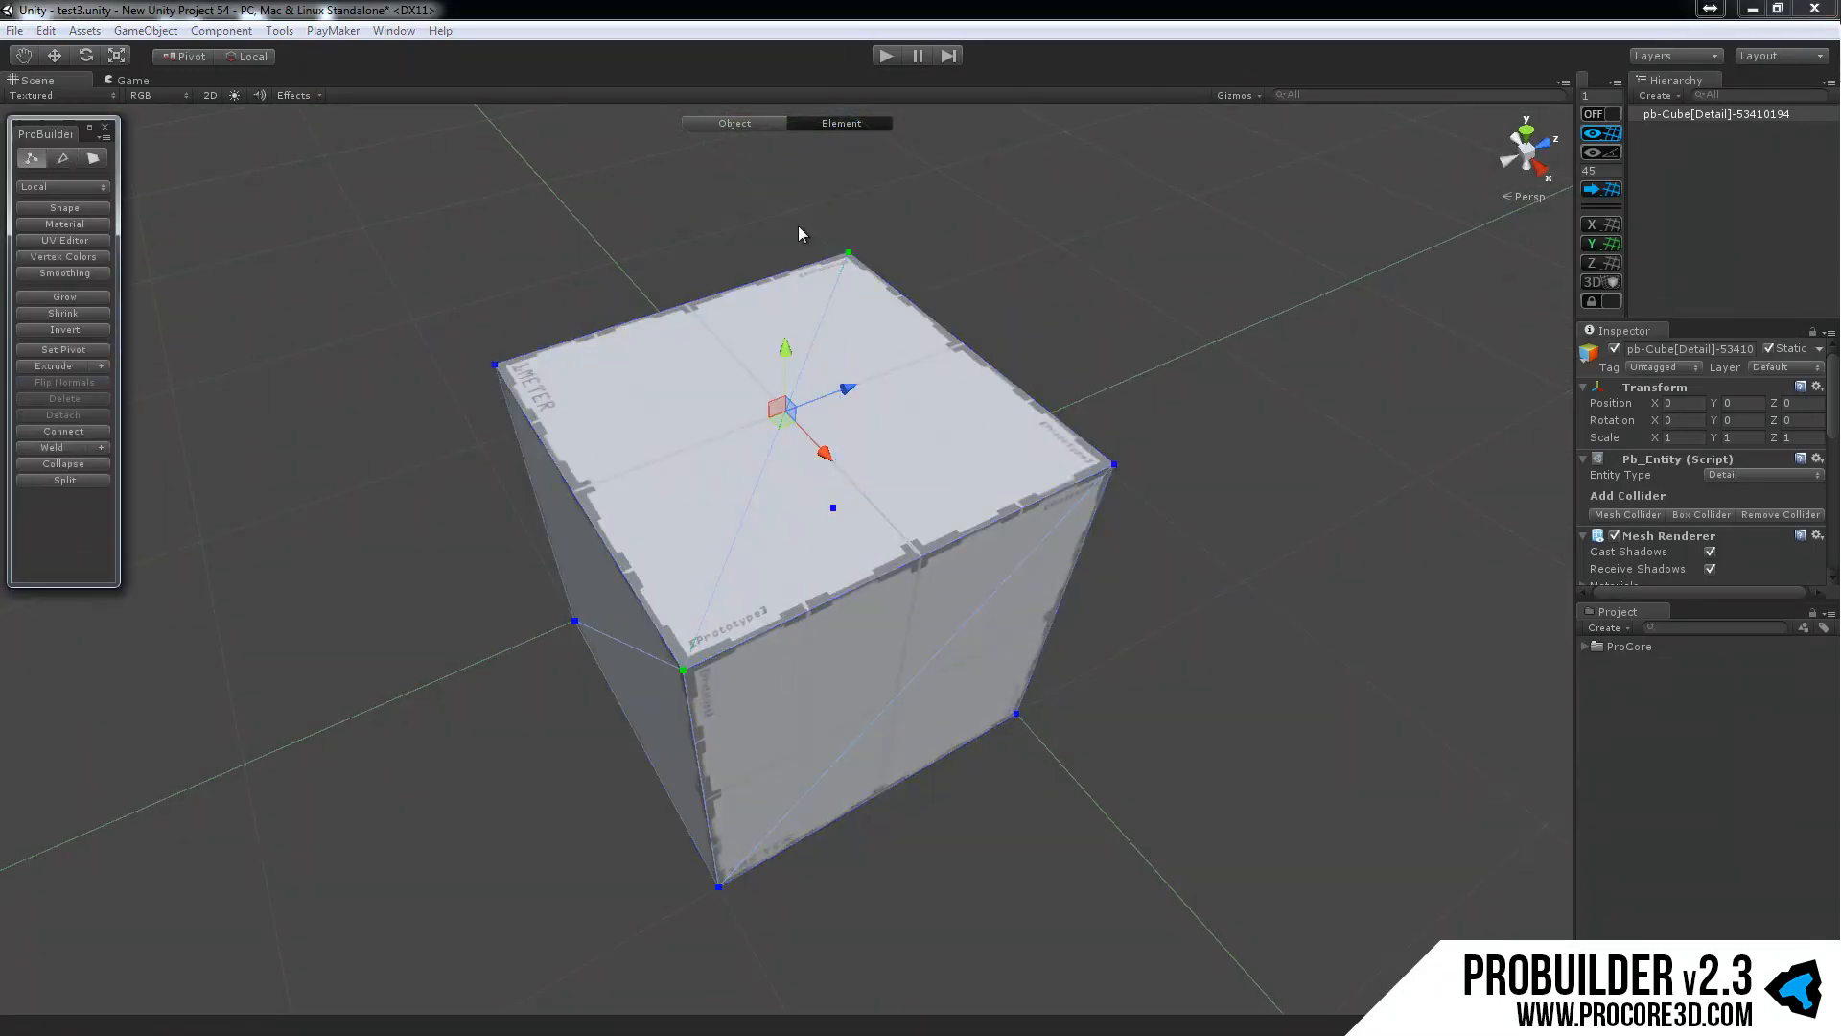
{"action": "left_click", "coordinate": [849, 252]}
{"action": "left_click_drag", "start_coordinate": [897, 309], "coordinate": [1061, 353], "text": "alt"}
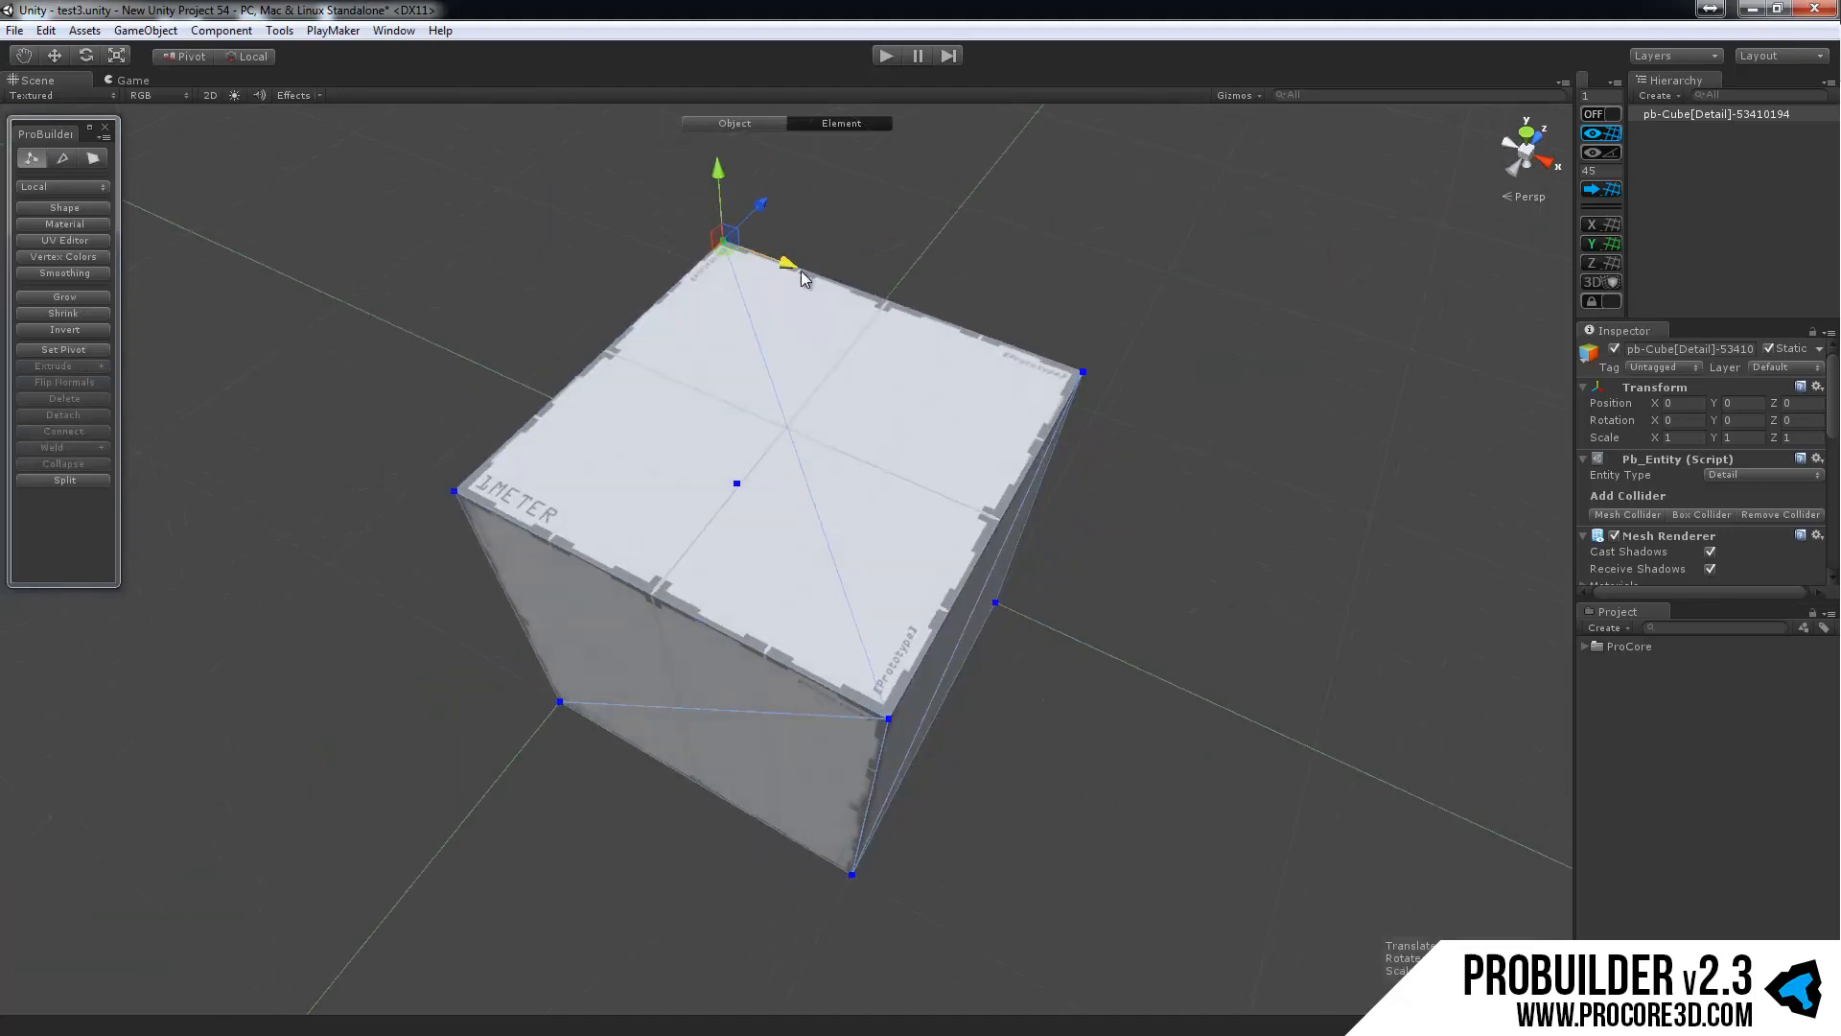
{"action": "left_click_drag", "start_coordinate": [803, 278], "coordinate": [1032, 399]}
{"action": "left_click_drag", "start_coordinate": [1138, 473], "coordinate": [1240, 428], "text": "alt"}
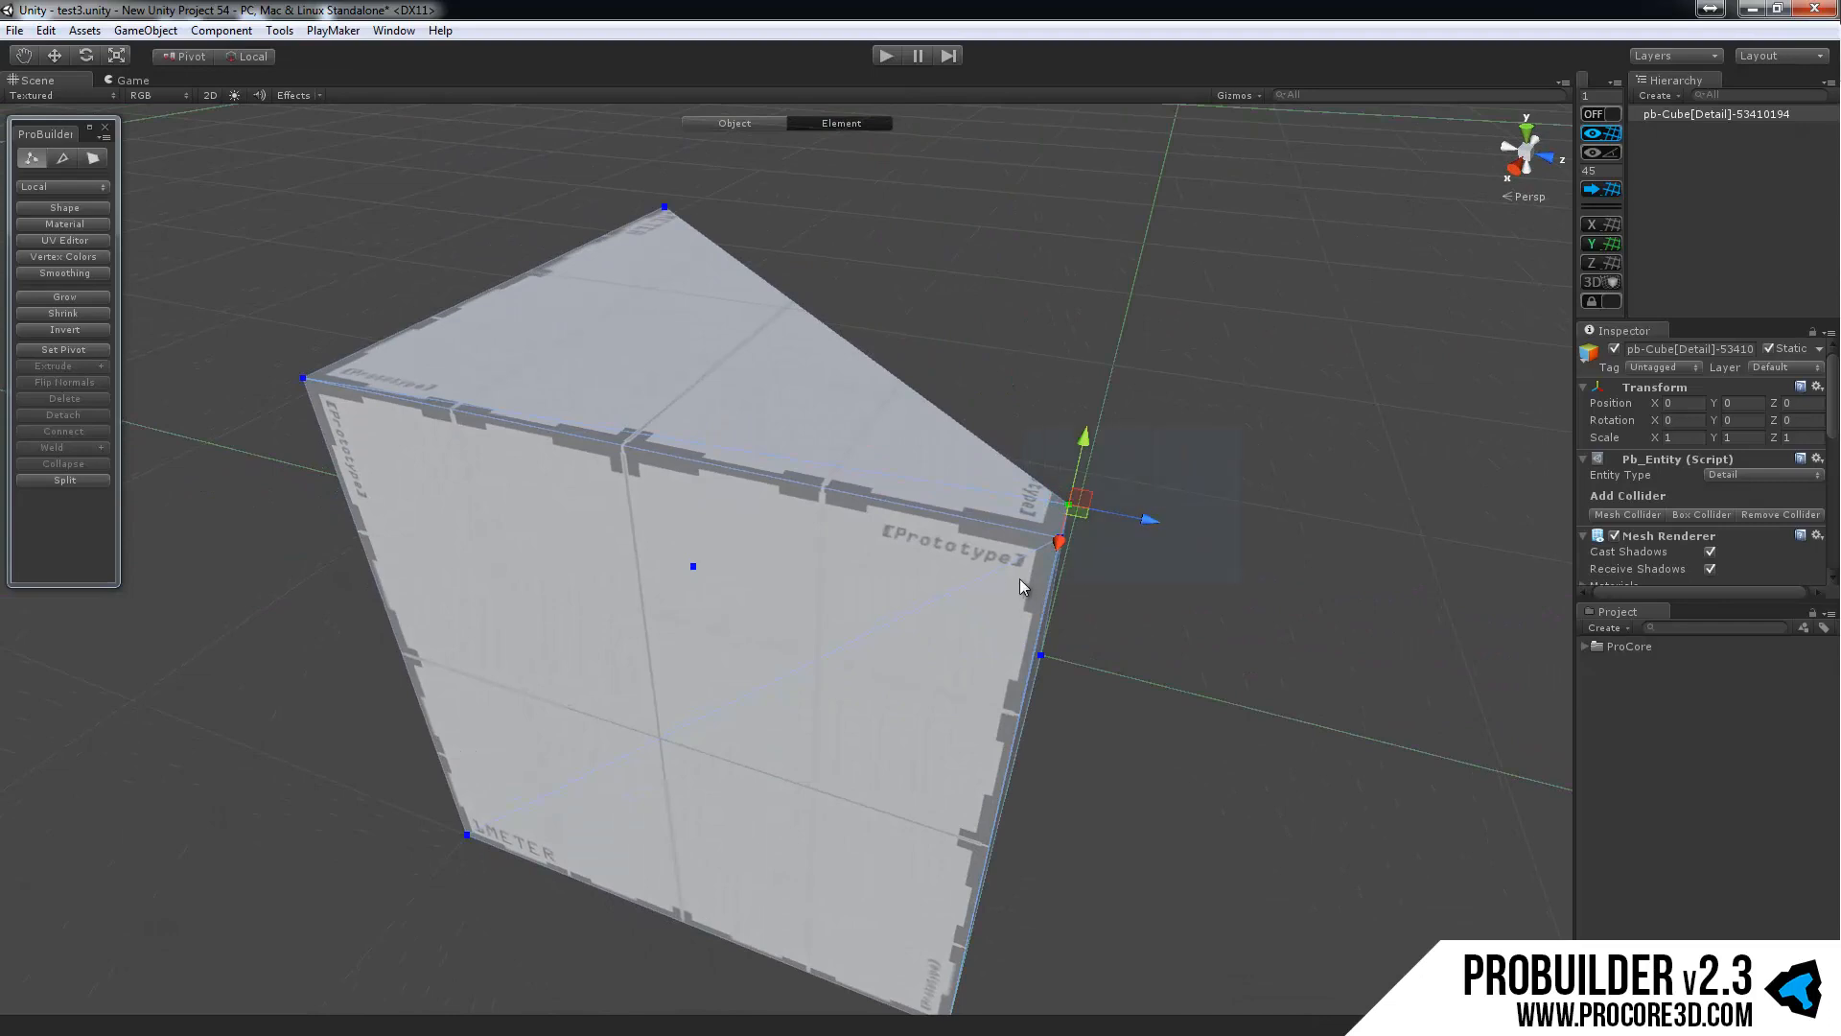
{"action": "left_click_drag", "start_coordinate": [1021, 578], "coordinate": [1061, 608], "text": "alt"}
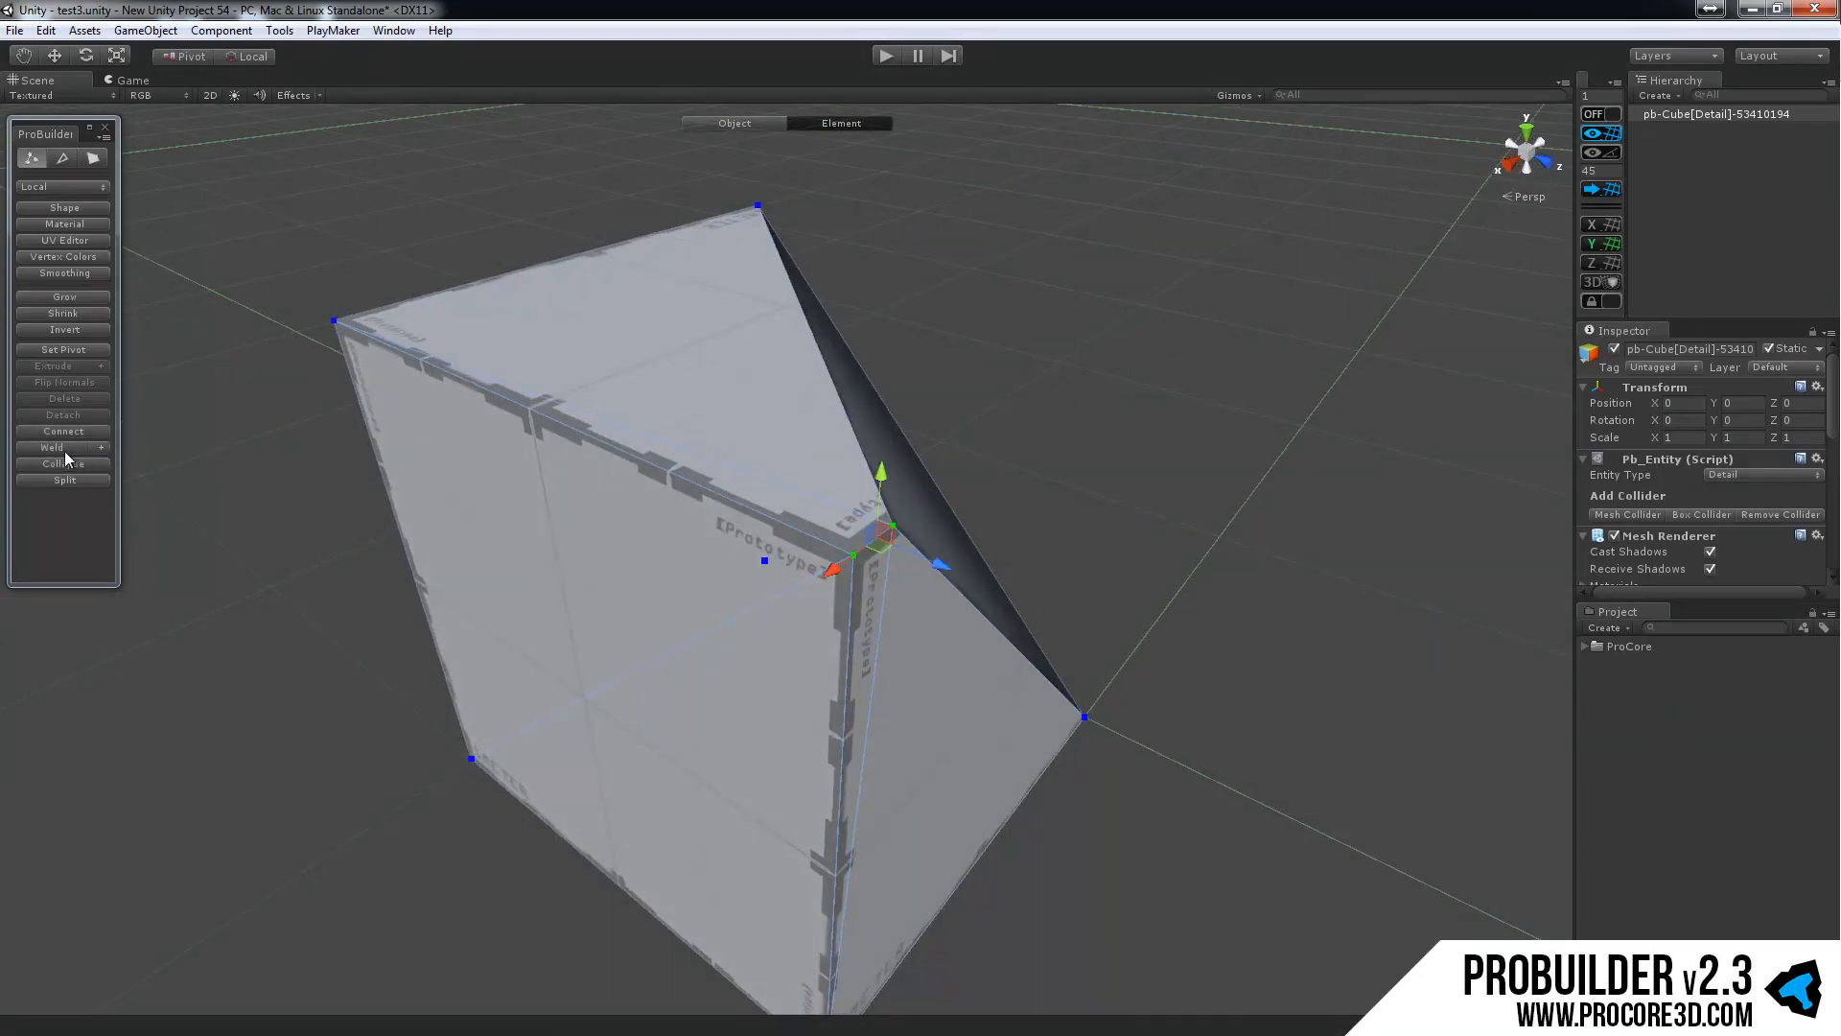
Weld the two selected corner vertices with a maximum distance of 1, and undo the weld and the corner move.
{"action": "left_click", "coordinate": [100, 448]}
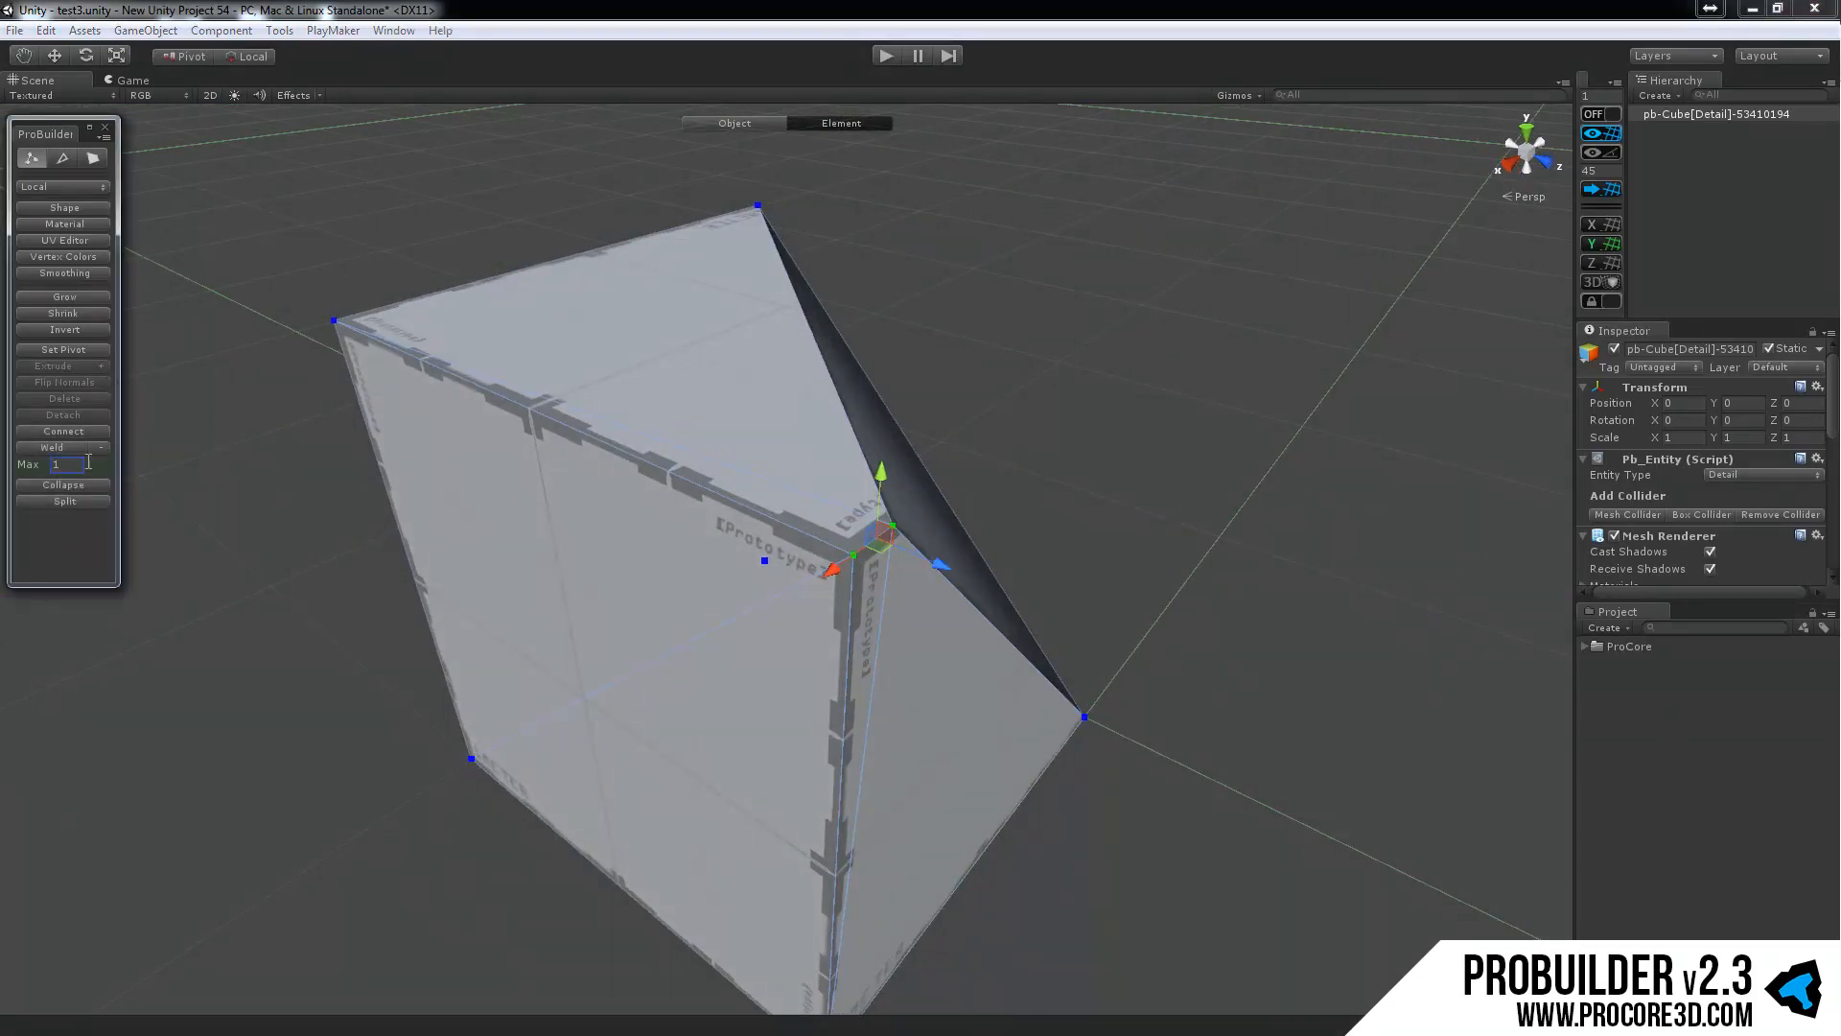
{"action": "left_click", "coordinate": [78, 465]}
{"action": "left_click_drag", "start_coordinate": [854, 518], "coordinate": [555, 438], "text": "alt"}
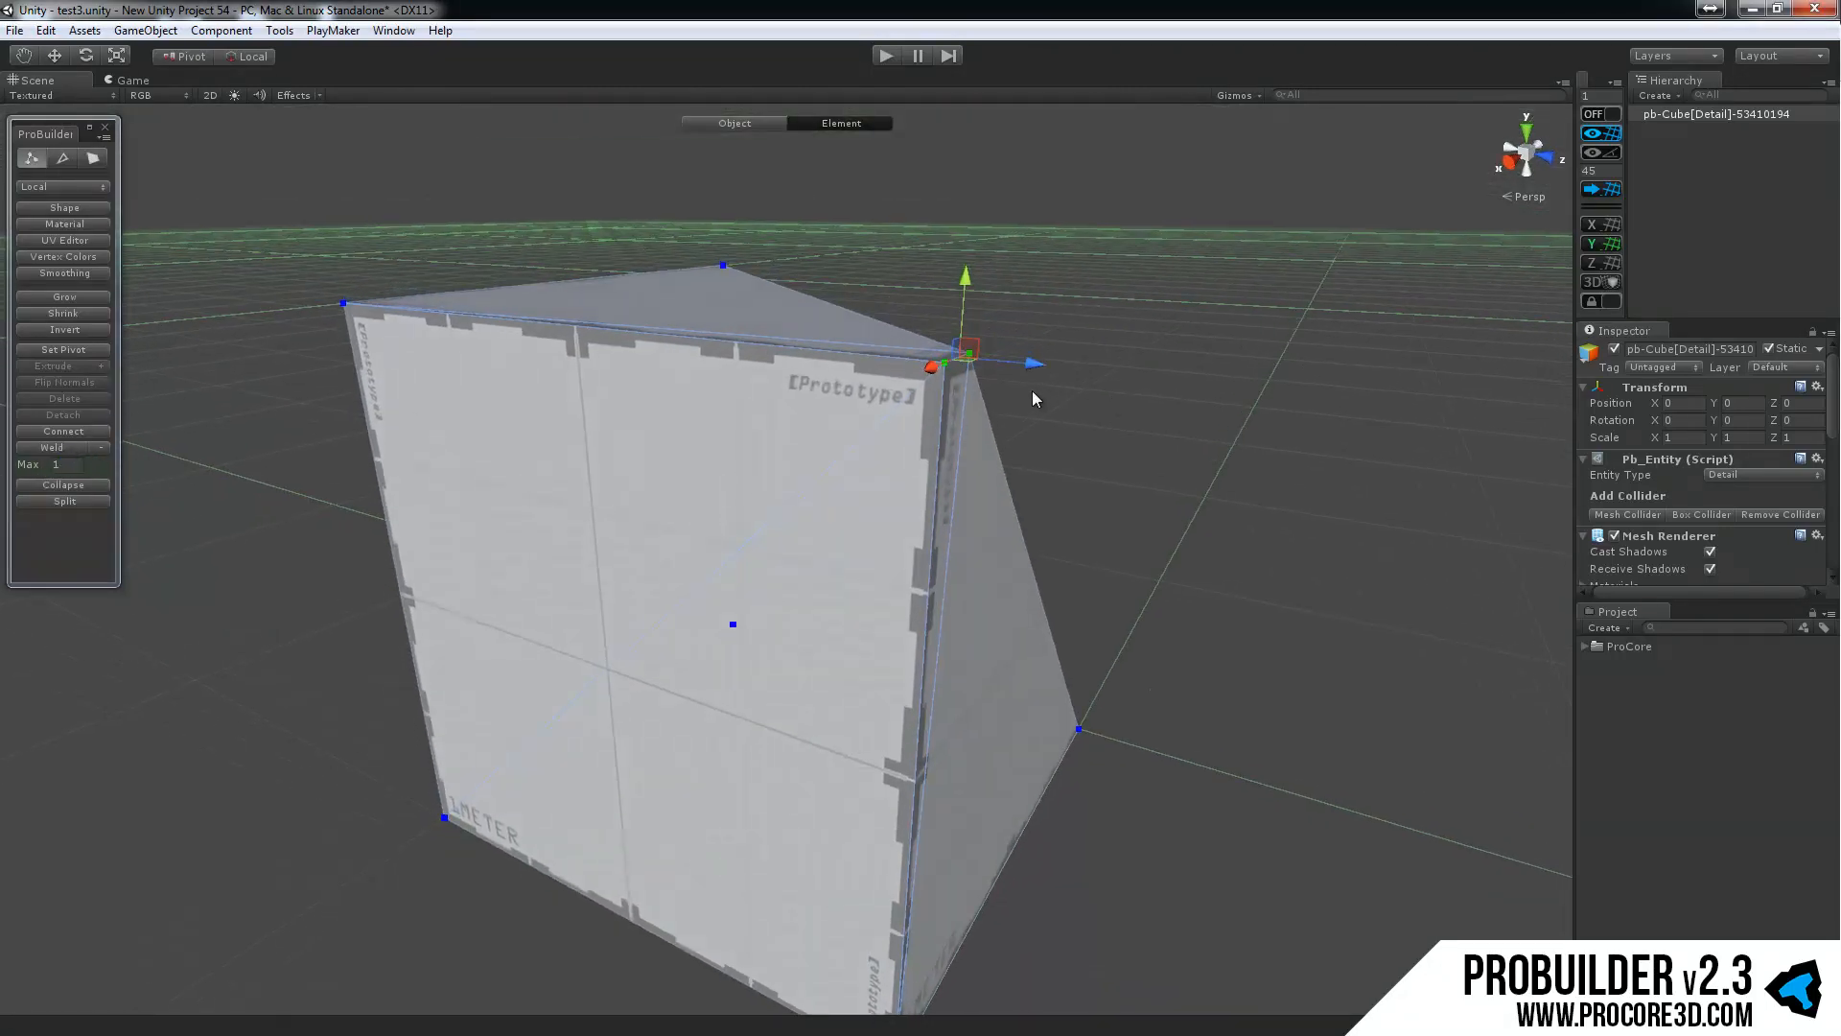
{"action": "left_click_drag", "start_coordinate": [1002, 361], "coordinate": [499, 477], "text": "alt"}
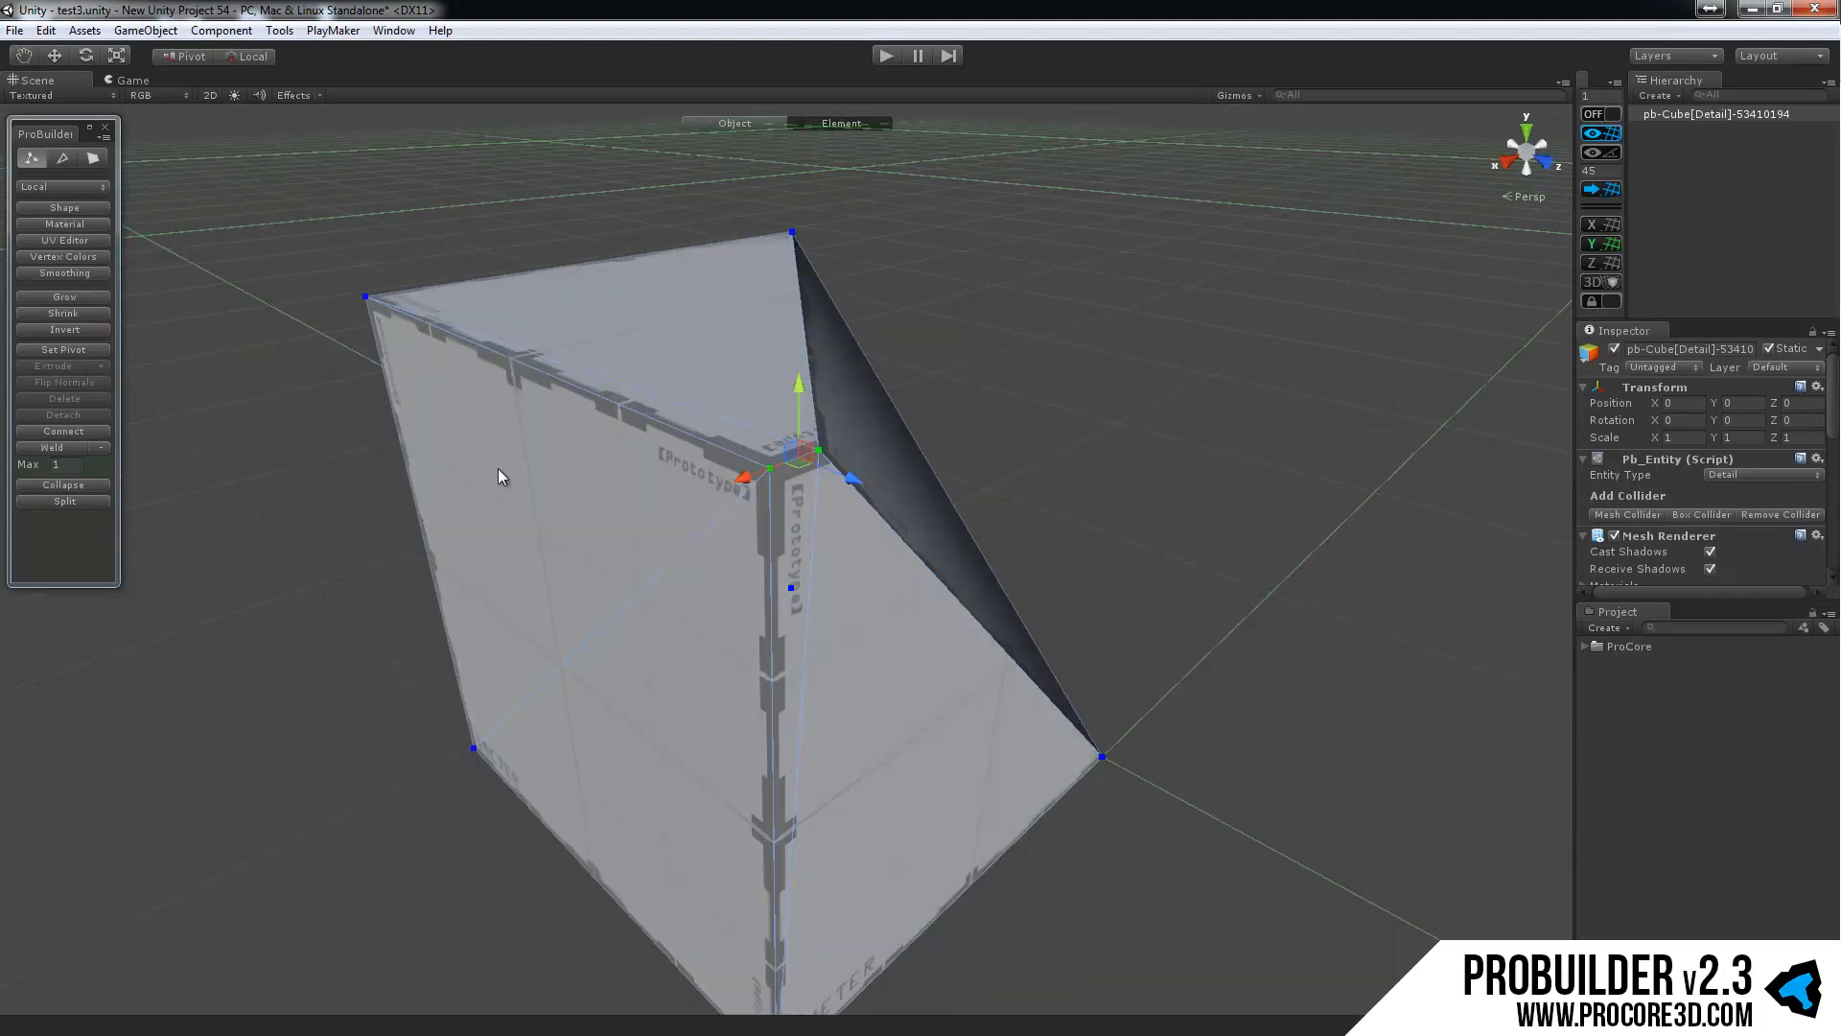
{"action": "left_click", "coordinate": [57, 448]}
{"action": "left_click_drag", "start_coordinate": [1151, 489], "coordinate": [790, 506], "text": "alt"}
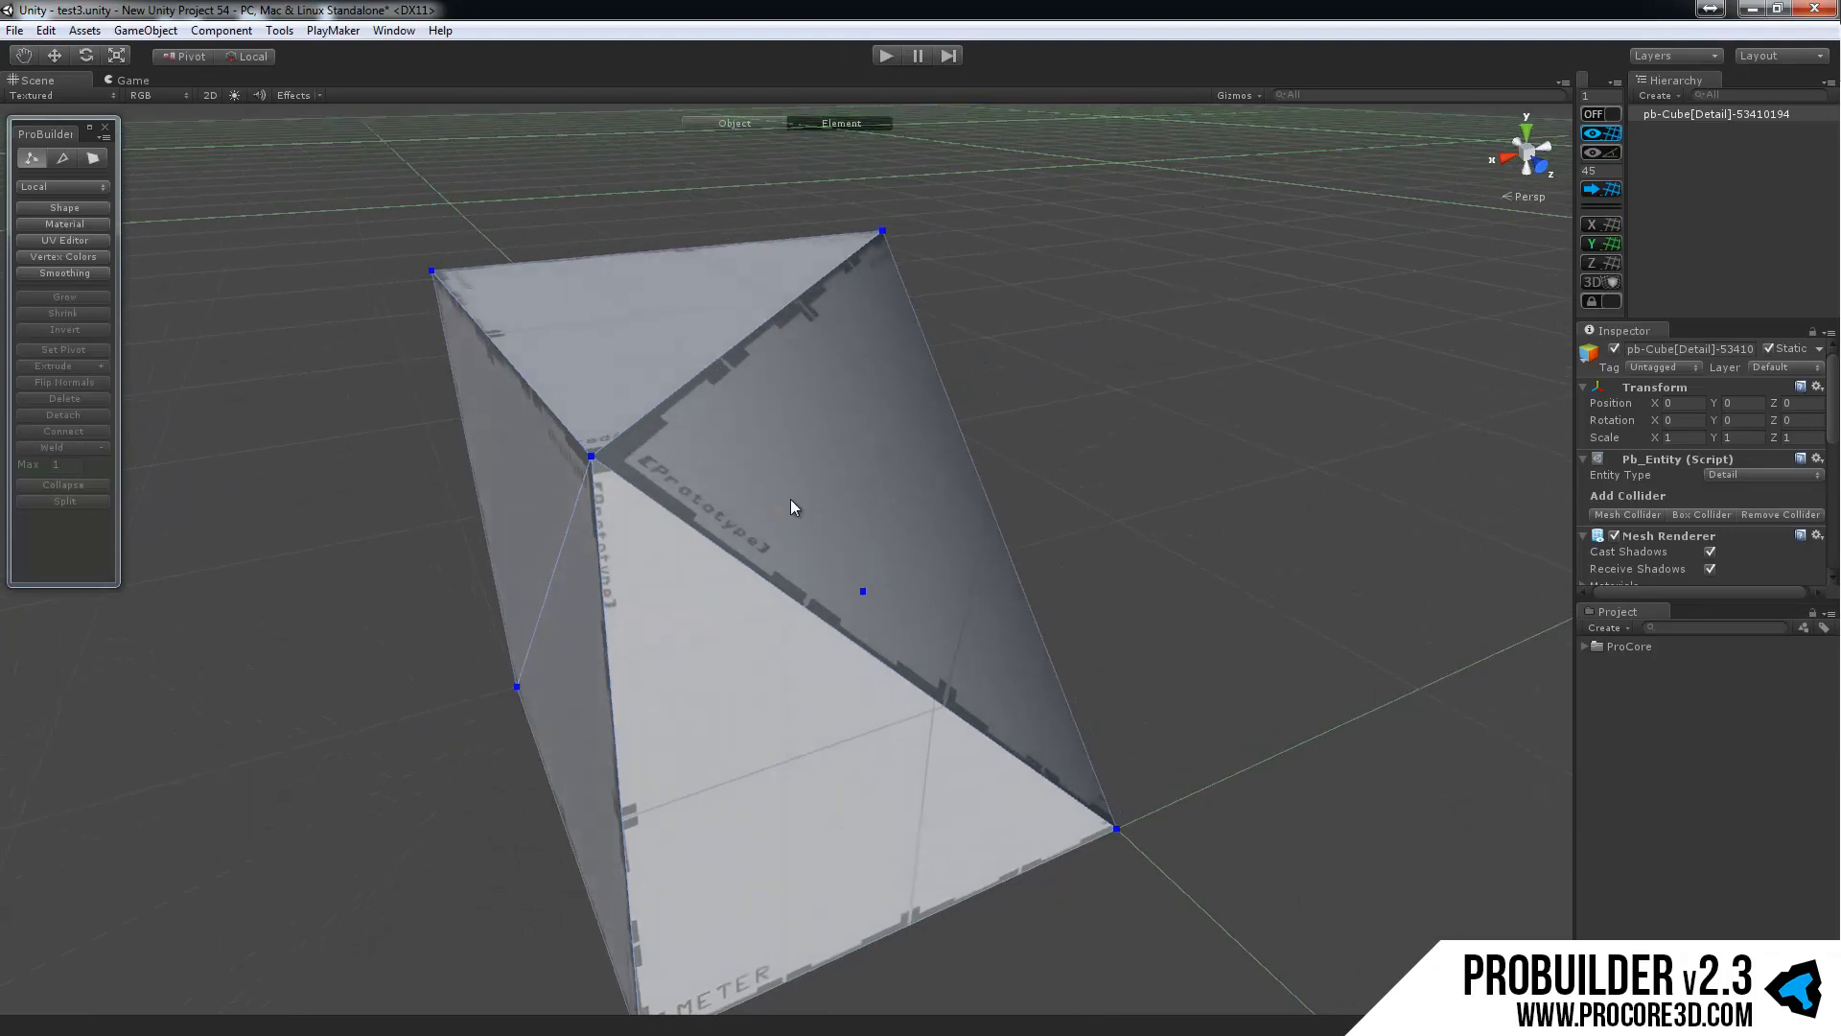
{"action": "key", "text": "ctrl+z"}
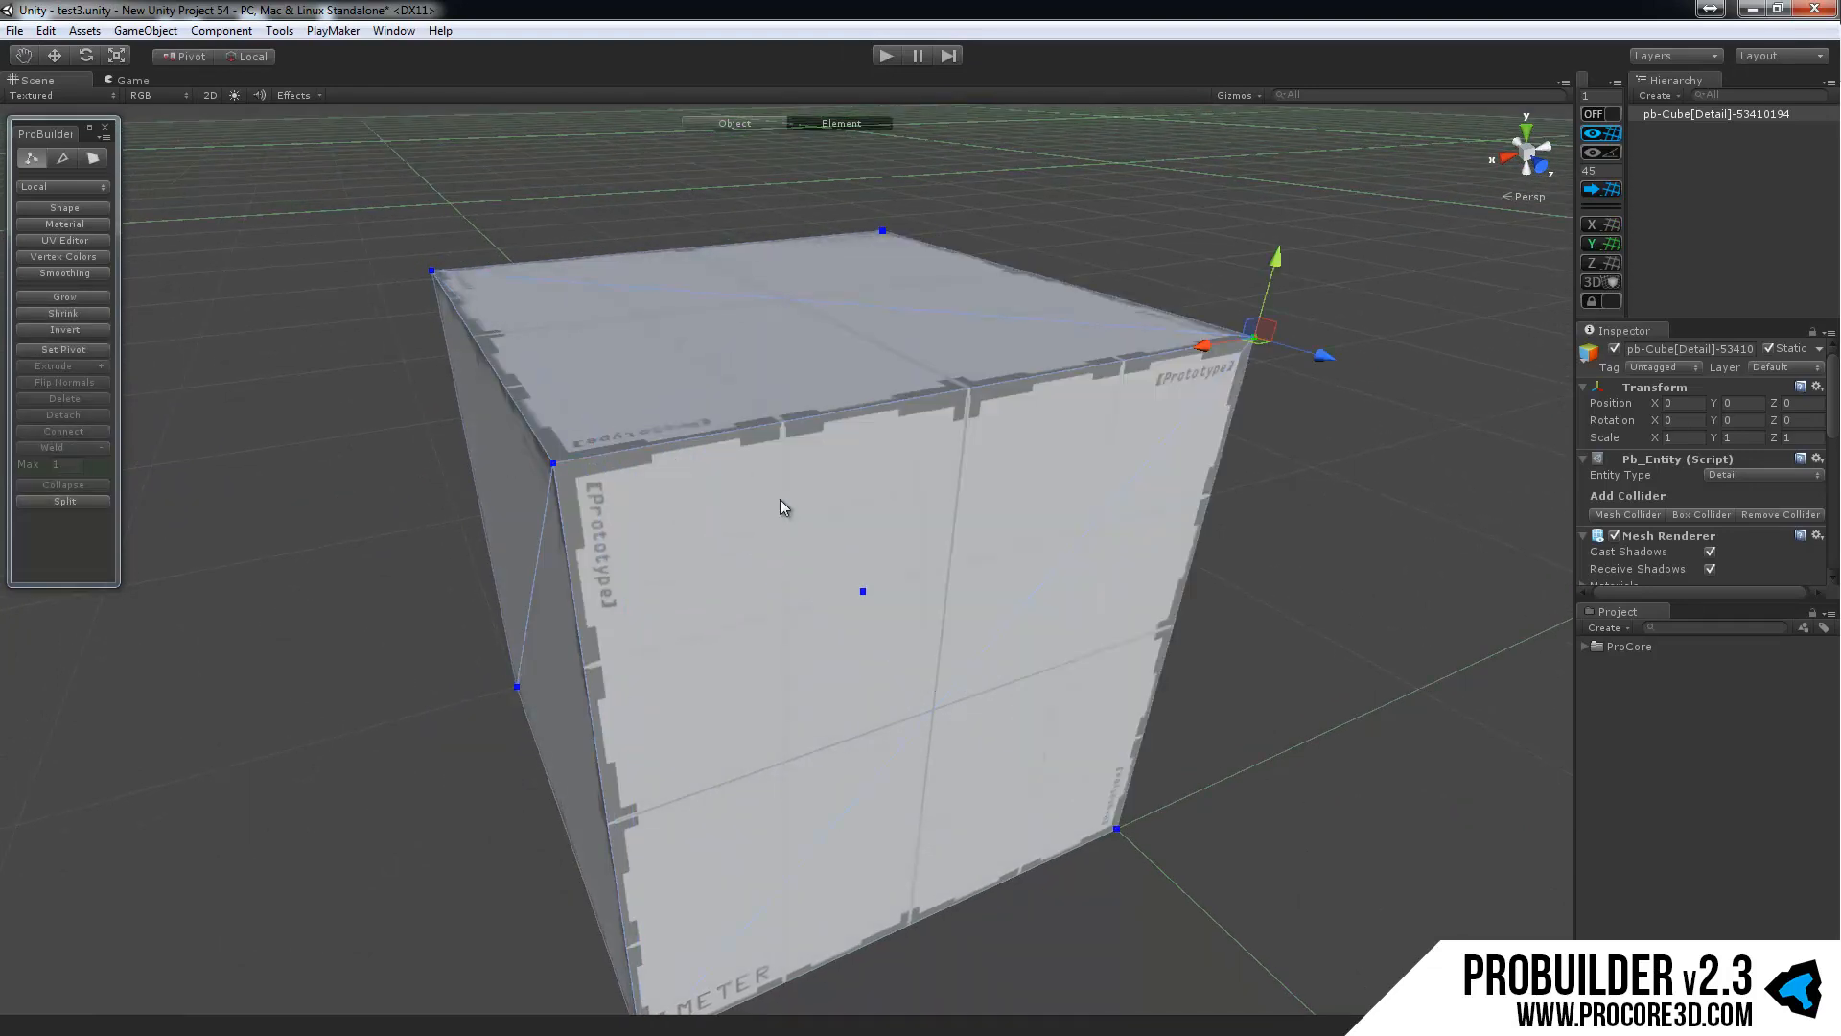
Select two neighbouring top corner vertices of the cube, collapse them into one, and undo the collapse.
{"action": "left_click_drag", "start_coordinate": [741, 382], "coordinate": [851, 274], "text": "alt"}
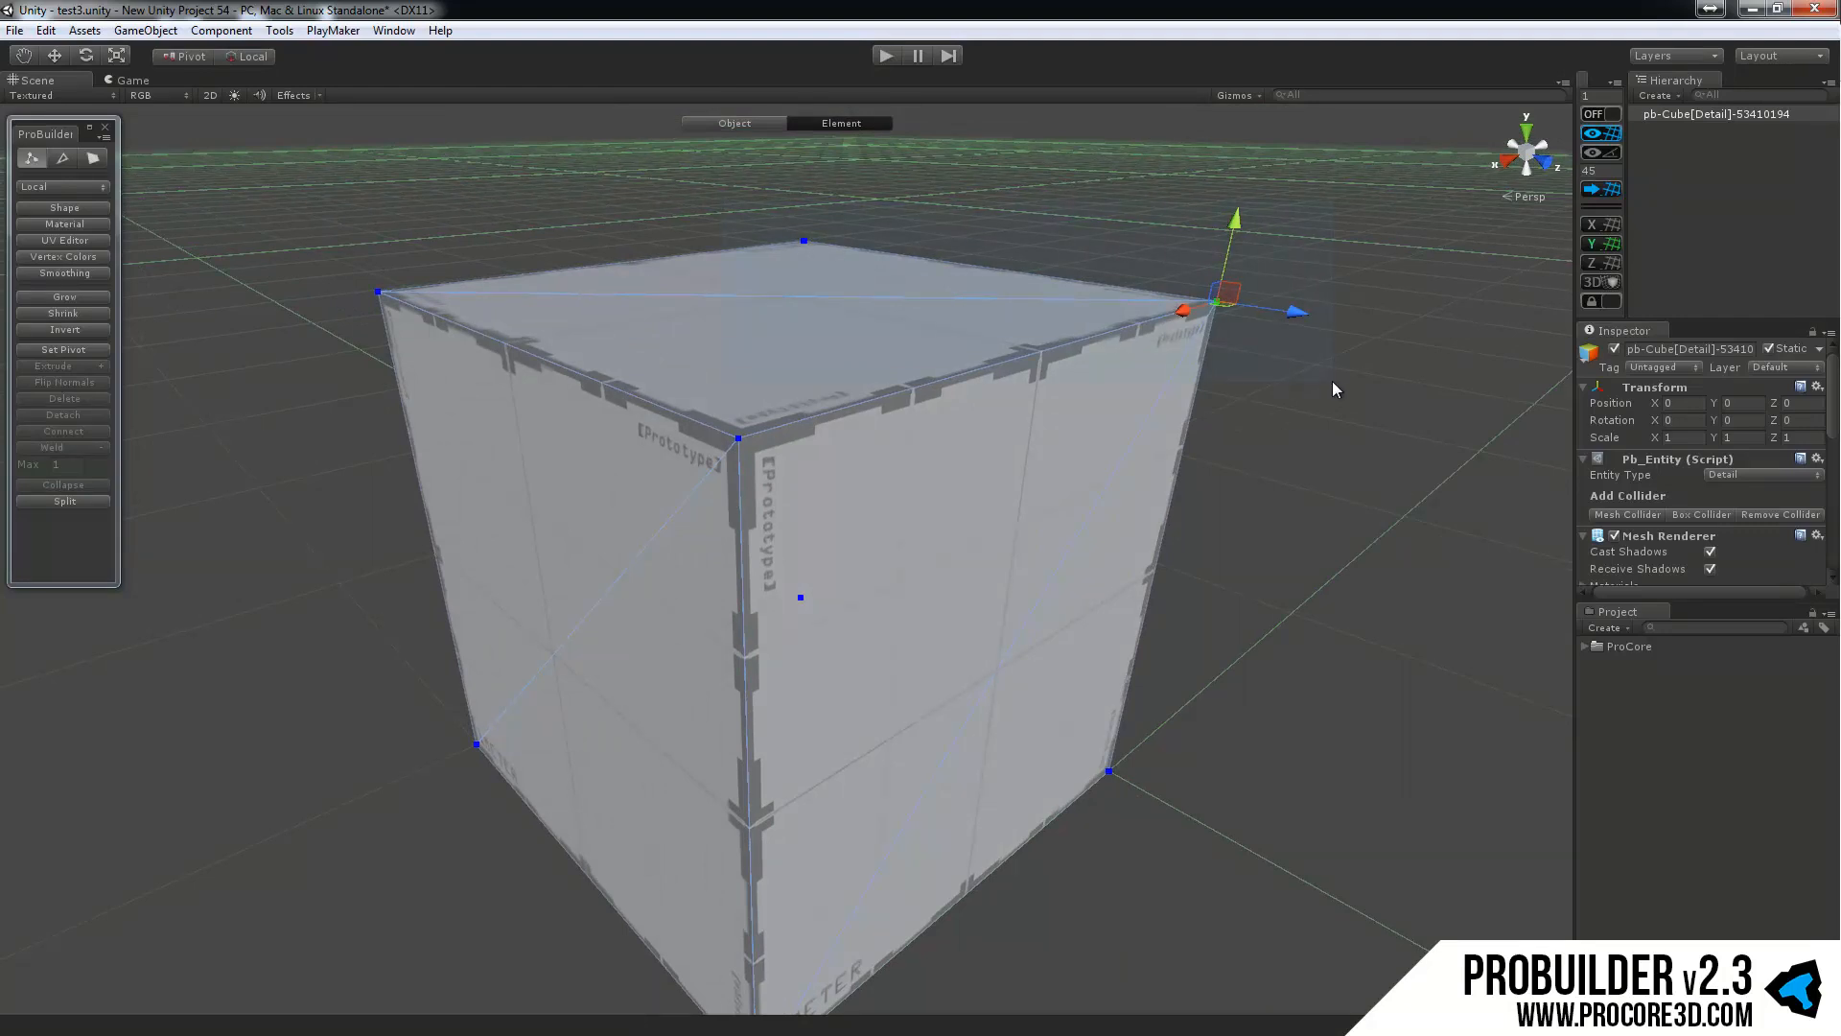
{"action": "left_click_drag", "start_coordinate": [1332, 382], "coordinate": [1333, 382]}
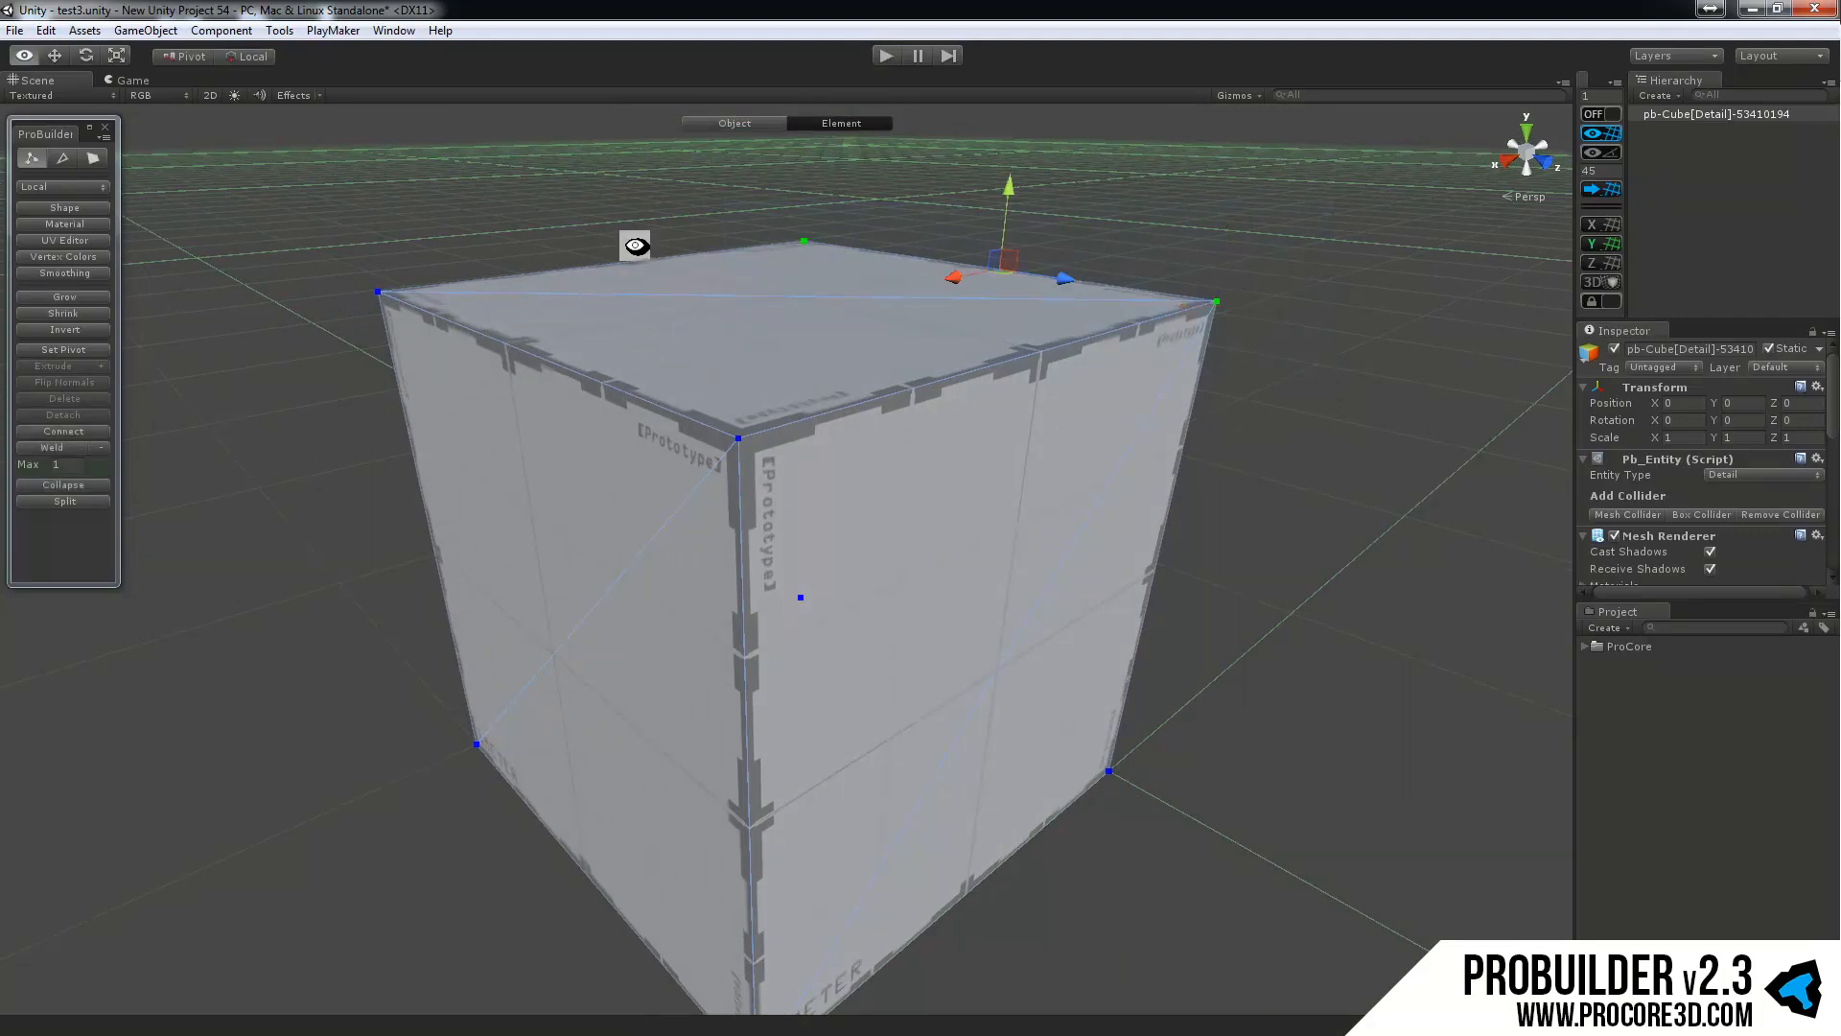
{"action": "left_click_drag", "start_coordinate": [637, 246], "coordinate": [1110, 295], "text": "alt"}
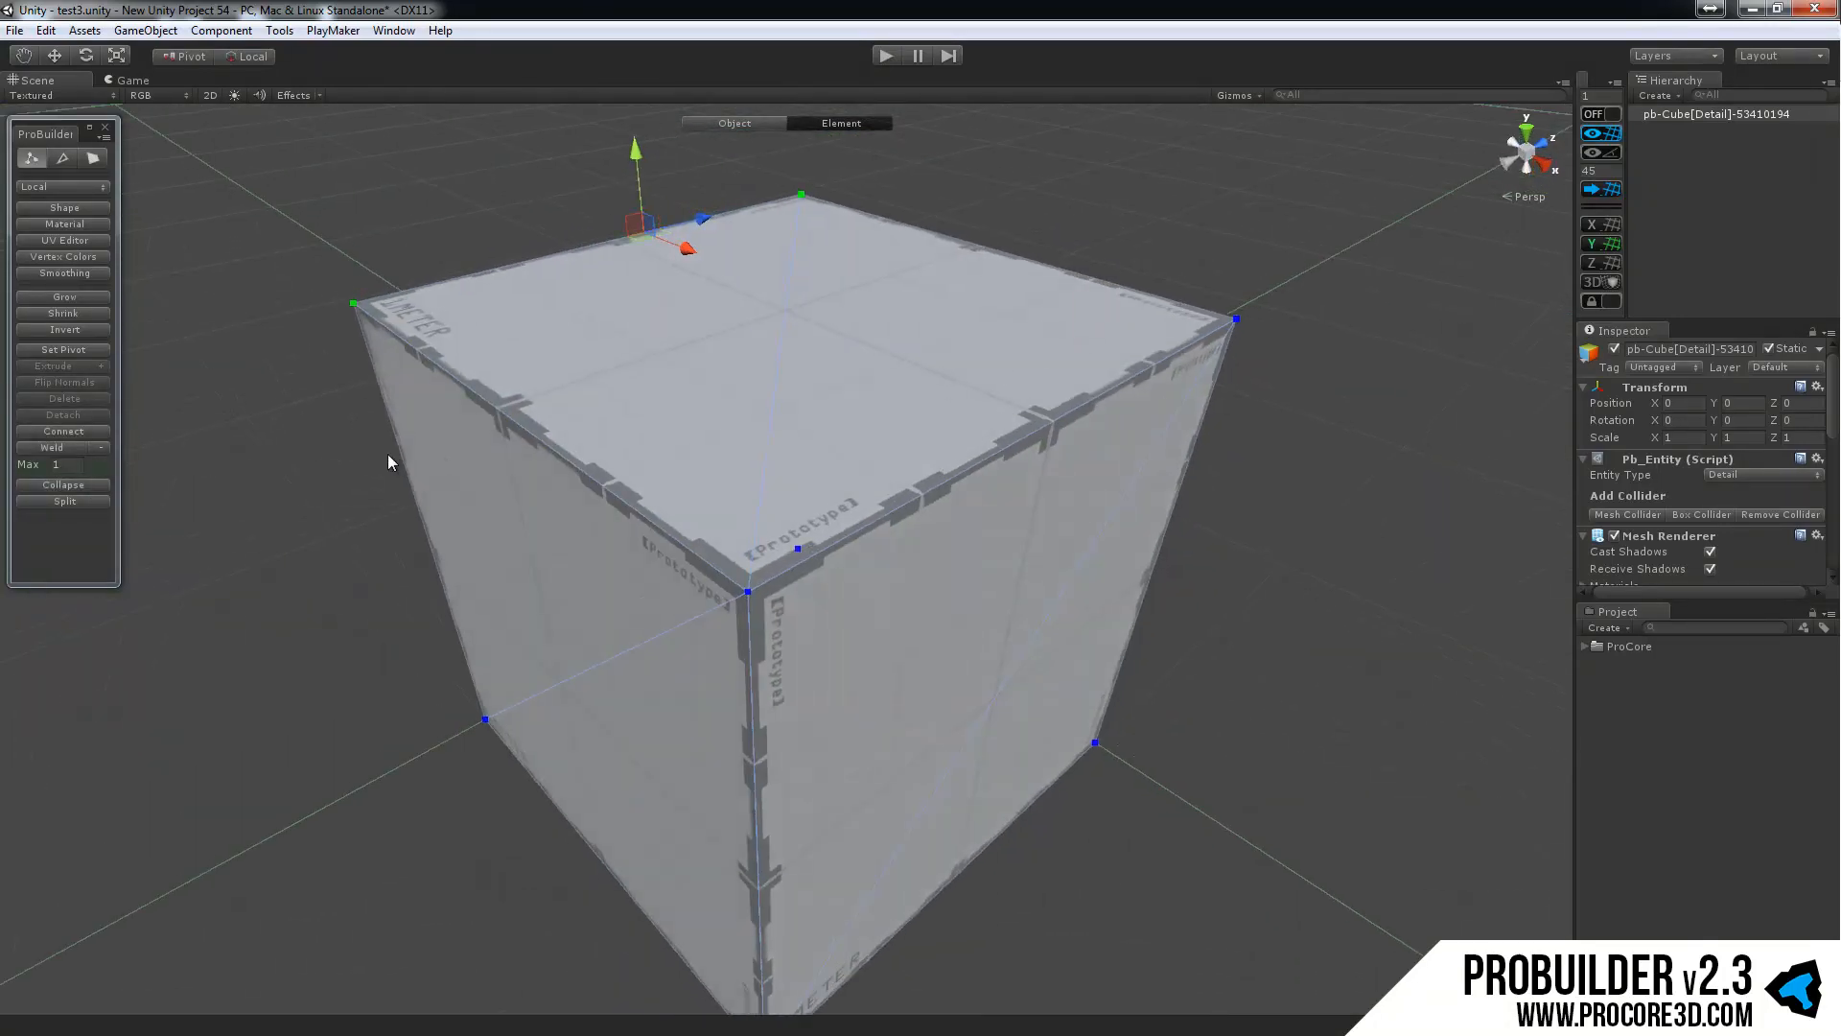
{"action": "left_click", "coordinate": [104, 446]}
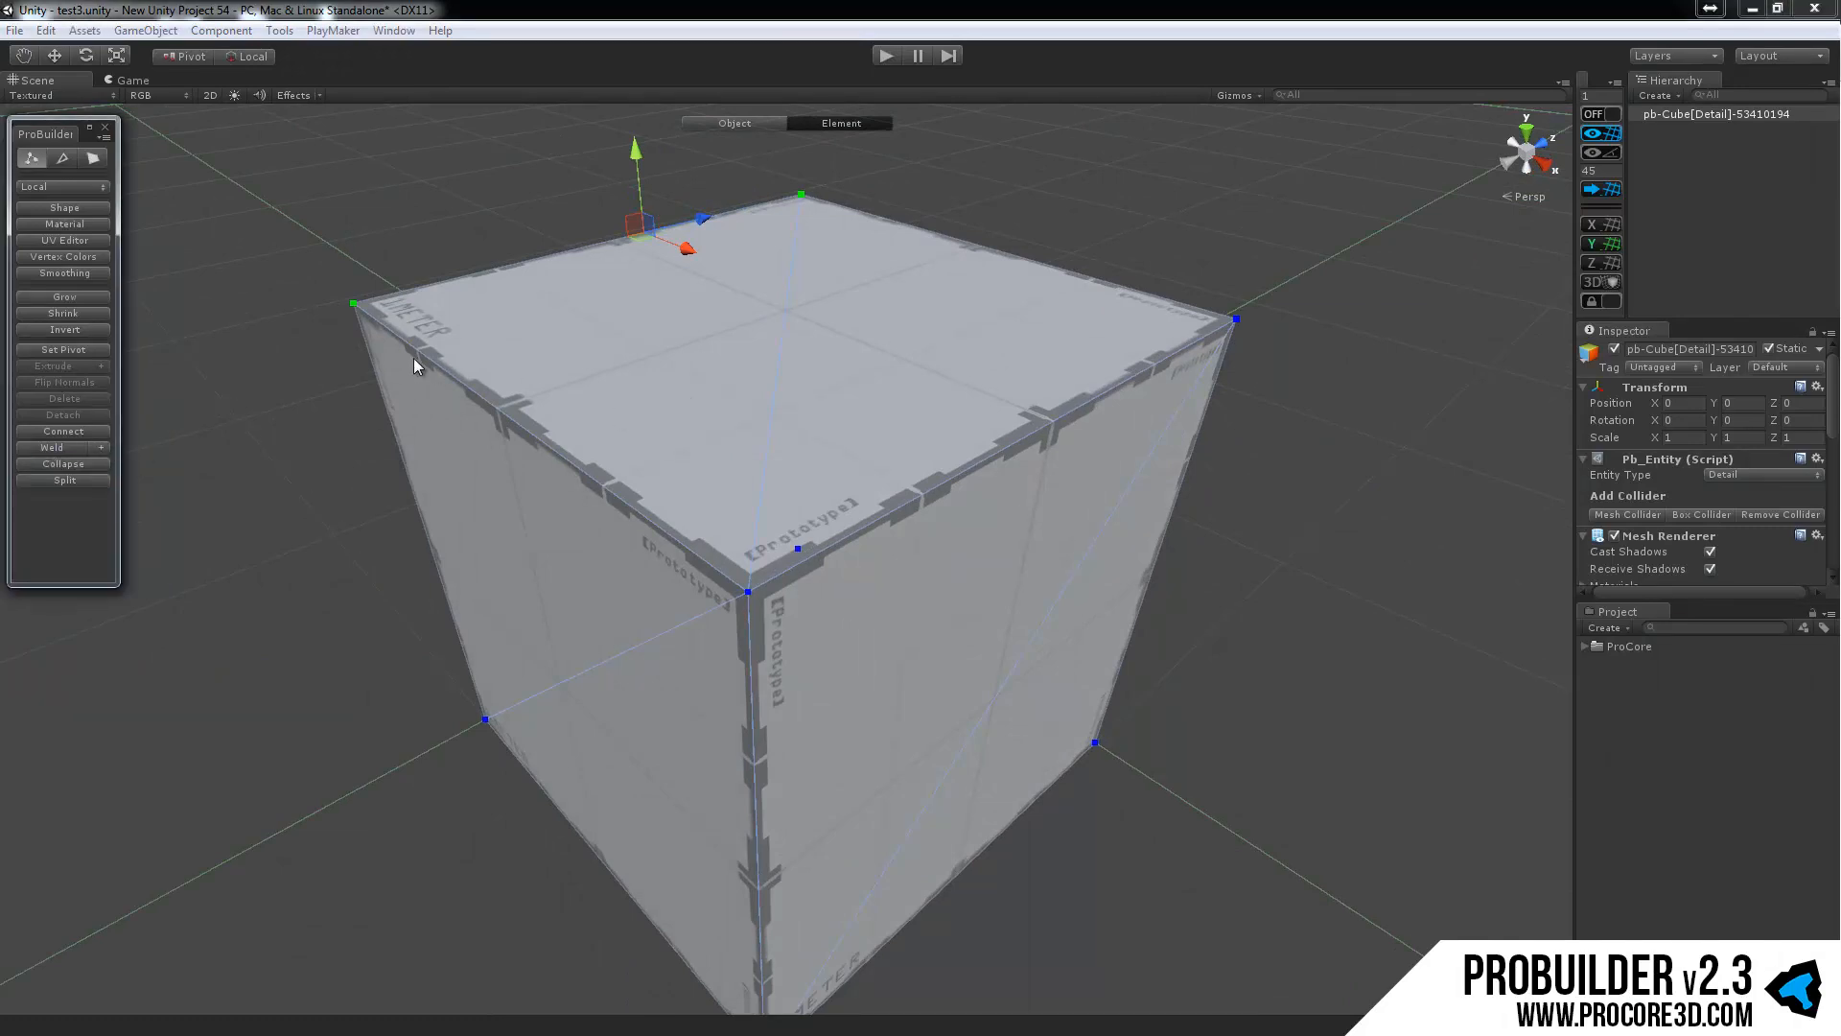
{"action": "left_click", "coordinate": [84, 464]}
{"action": "key", "text": "ctrl+z"}
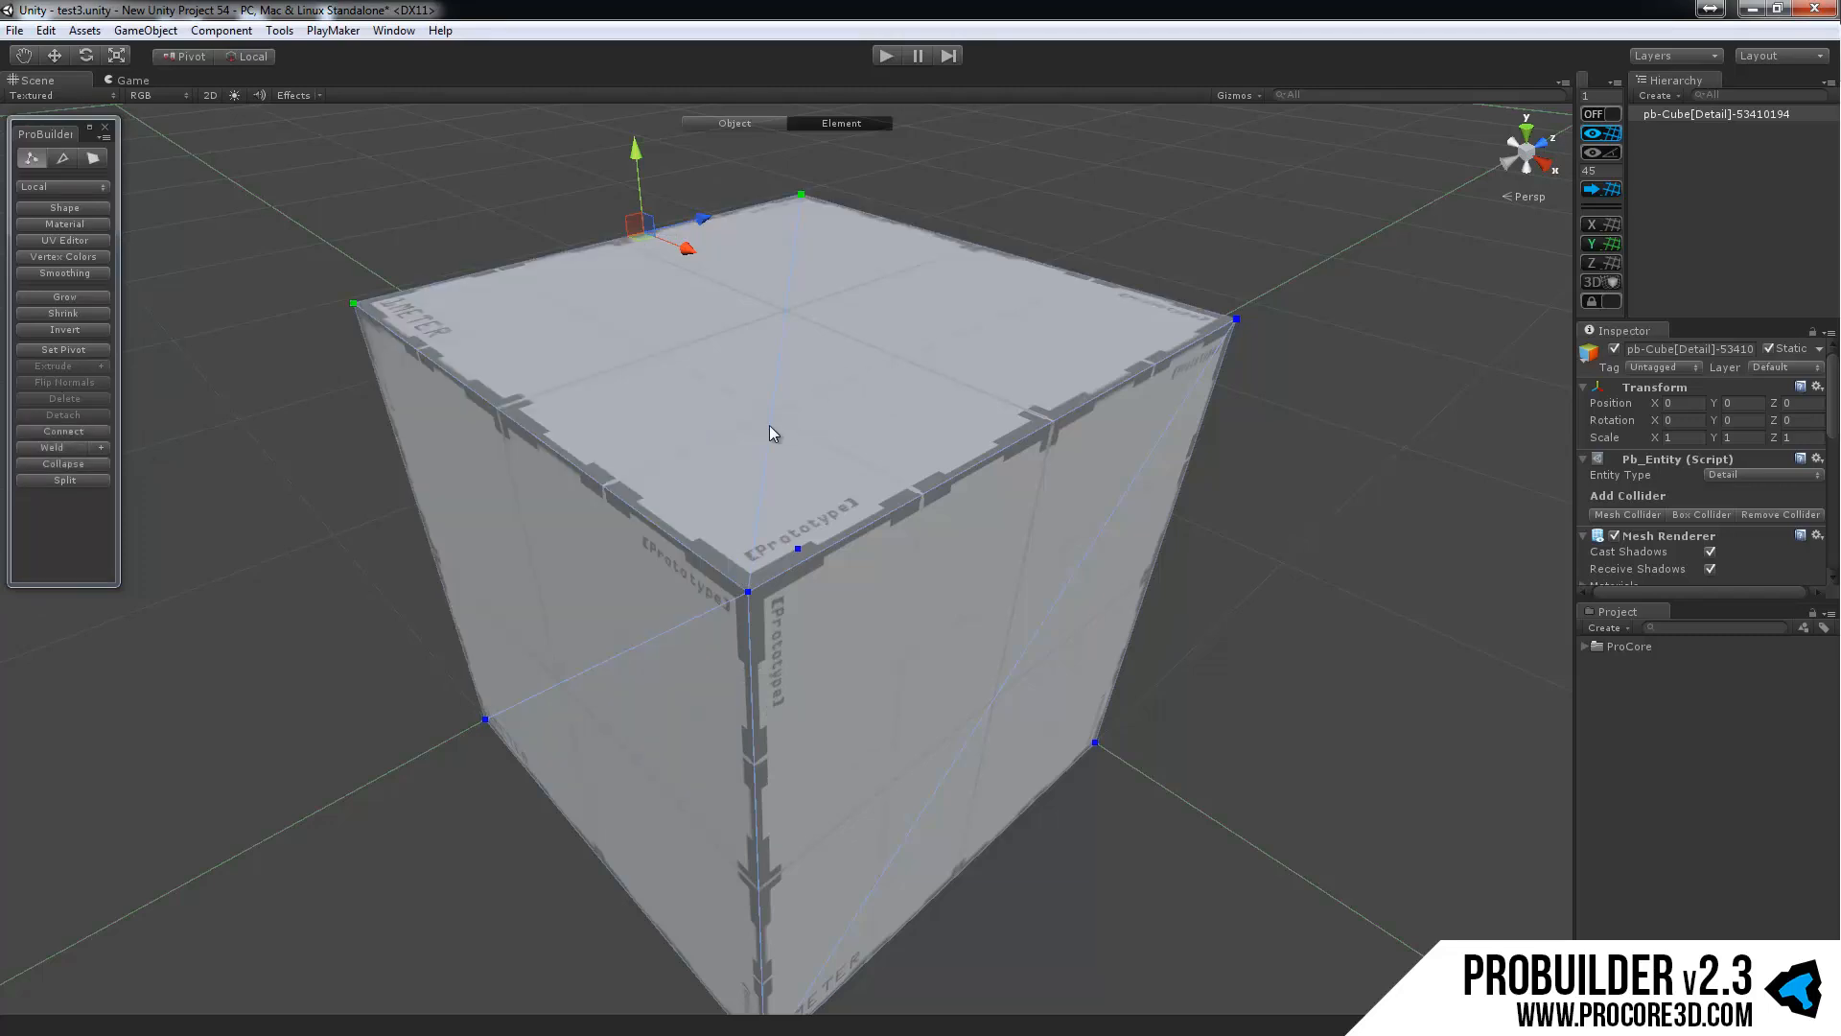
Select all four top vertices of the cube, collapse them to a single point, and undo the collapse.
{"action": "scroll", "coordinate": [769, 424], "scroll_direction": "down", "scroll_amount": 6}
{"action": "left_click_drag", "start_coordinate": [765, 421], "coordinate": [869, 324], "text": "alt"}
{"action": "scroll", "coordinate": [869, 324], "scroll_direction": "up", "scroll_amount": 5}
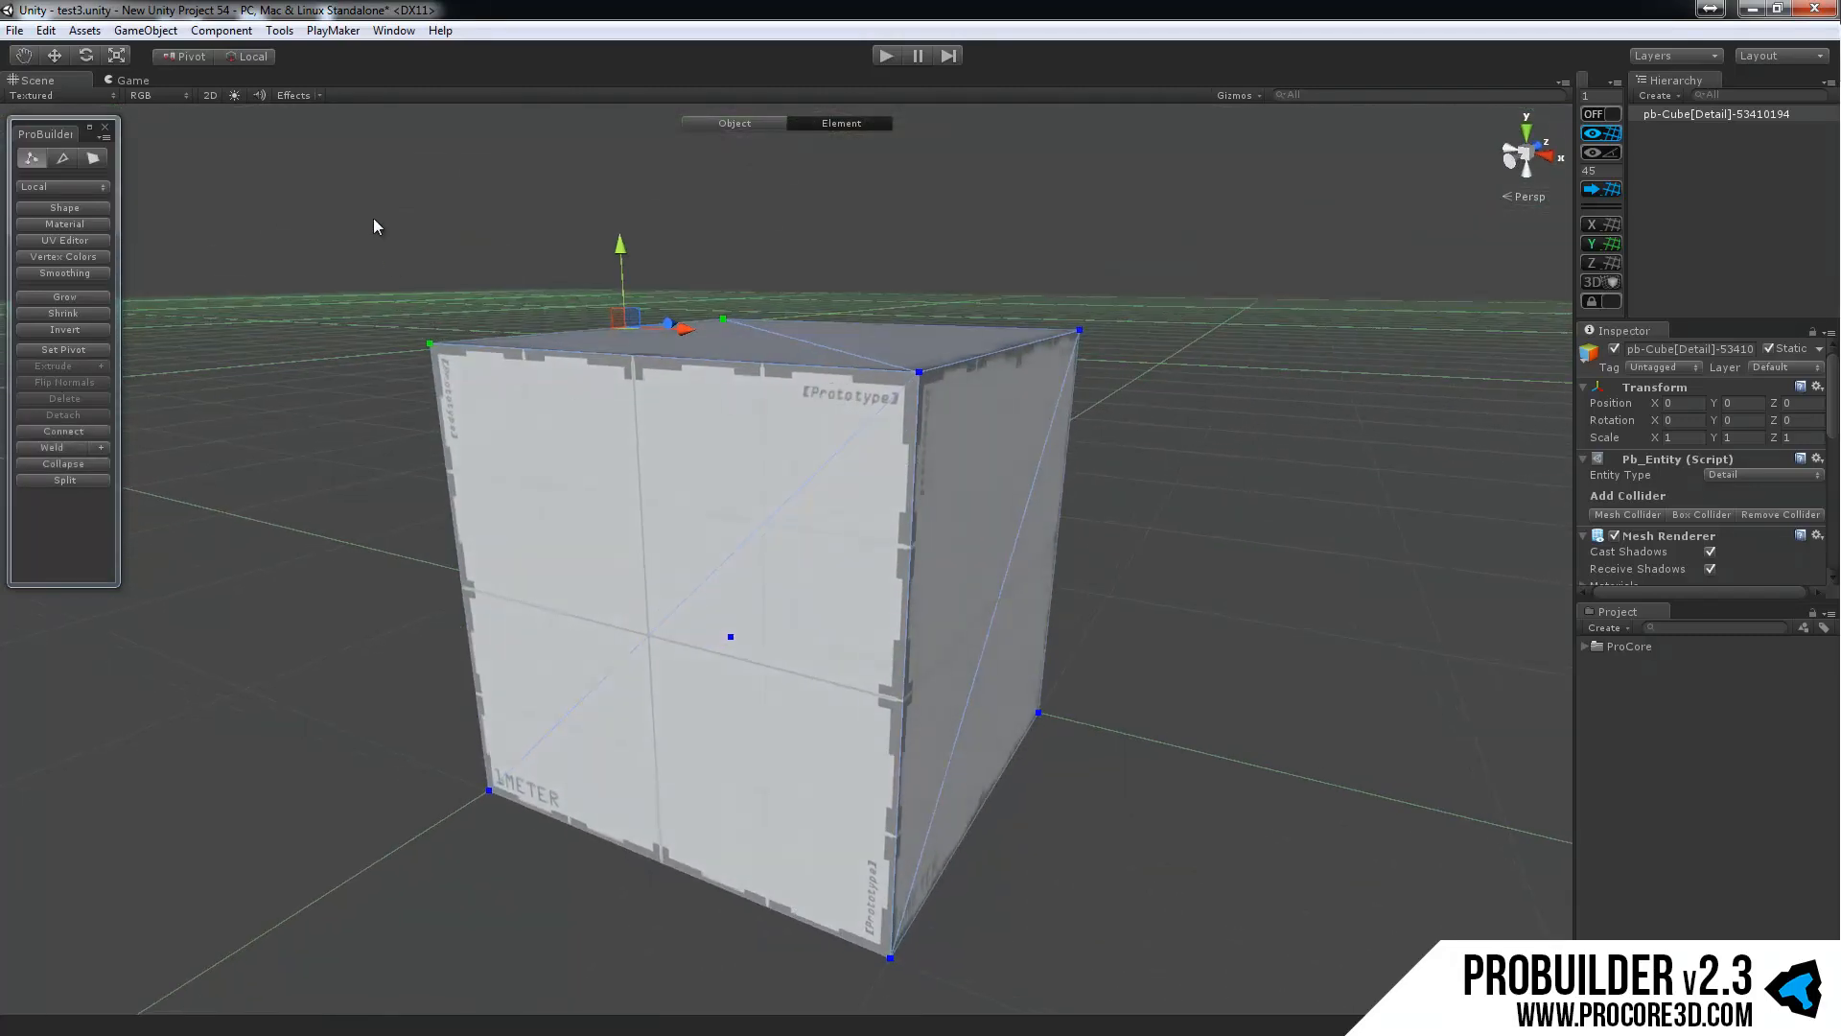
{"action": "left_click_drag", "start_coordinate": [1260, 425], "coordinate": [1189, 468], "text": "alt"}
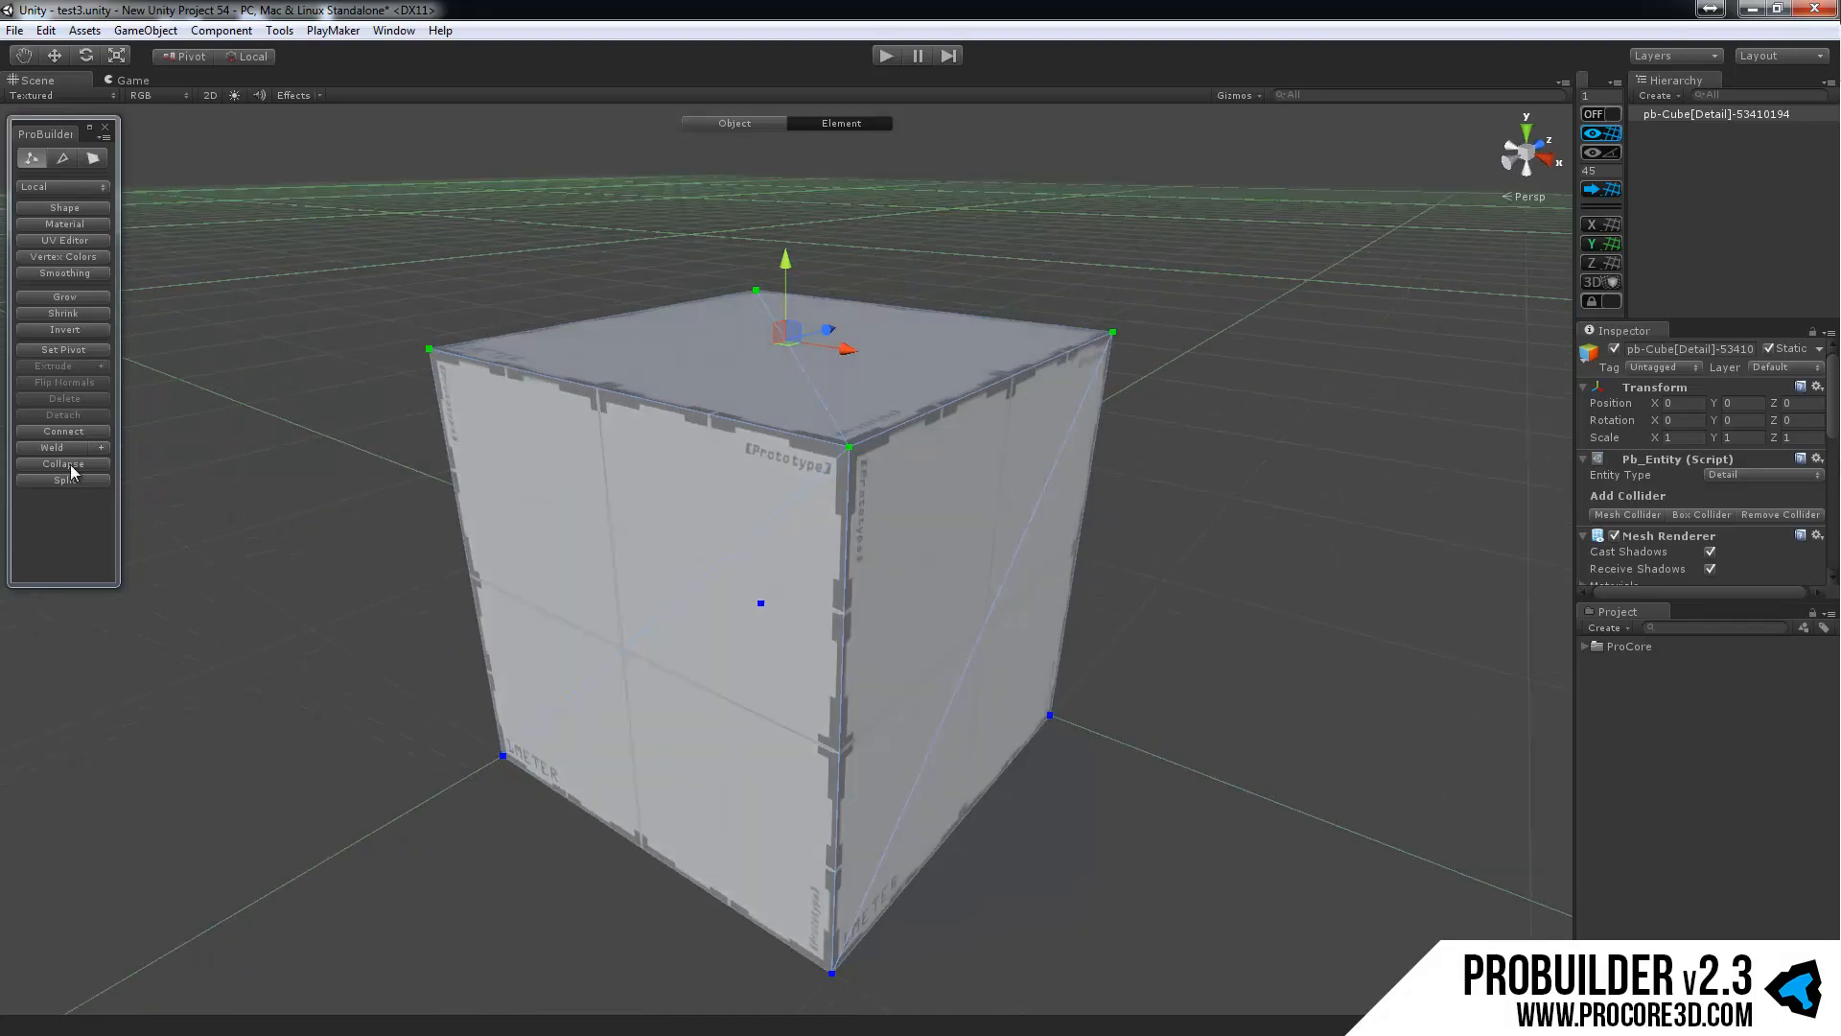
{"action": "left_click", "coordinate": [63, 463]}
{"action": "mouse_move", "coordinate": [579, 440]}
{"action": "left_mouse_down", "text": "alt"}
{"action": "mouse_move", "coordinate": [863, 464]}
{"action": "mouse_move", "coordinate": [579, 450]}
{"action": "left_mouse_up", "text": "alt"}
{"action": "key", "text": "ctrl+z"}
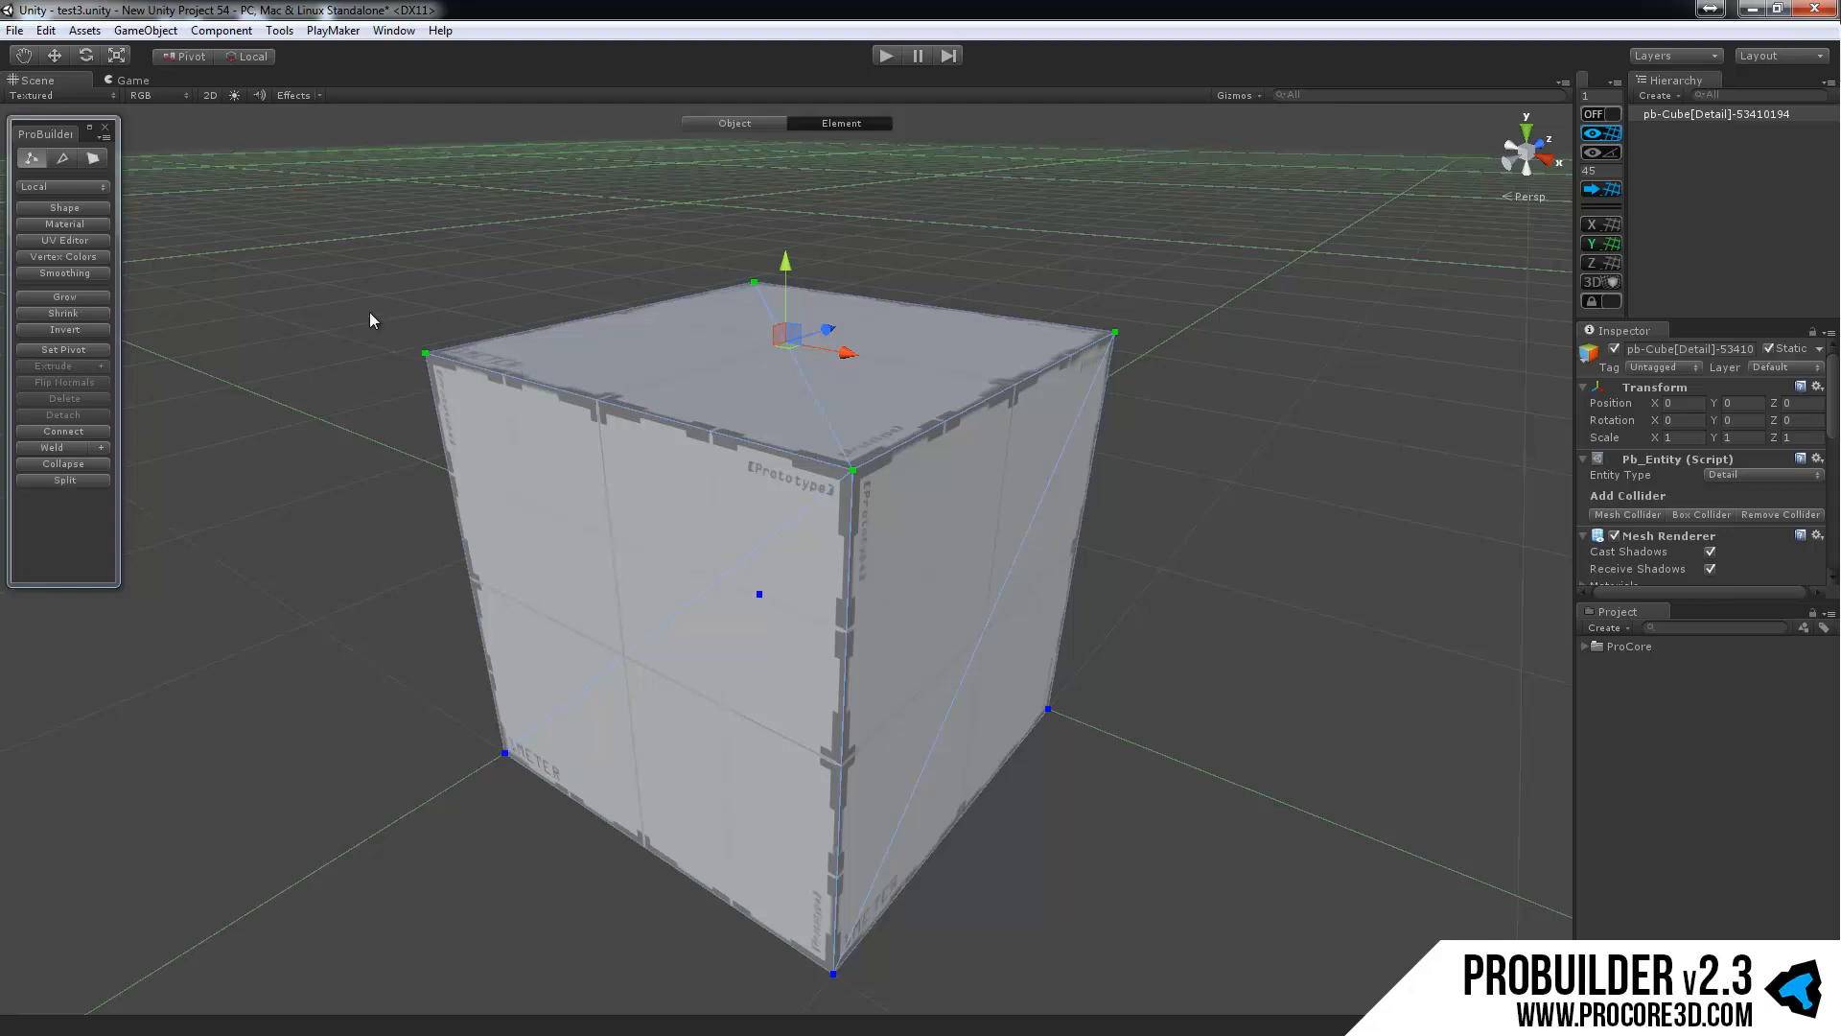
Select a single top corner vertex of the cube and split it into separate vertices.
{"action": "left_click_drag", "start_coordinate": [488, 416], "coordinate": [491, 422]}
{"action": "middle_click_drag", "start_coordinate": [491, 422], "coordinate": [592, 480]}
{"action": "scroll", "coordinate": [637, 509], "scroll_direction": "up", "scroll_amount": 10}
{"action": "left_click_drag", "start_coordinate": [593, 480], "coordinate": [639, 497], "text": "alt"}
{"action": "scroll", "coordinate": [639, 497], "scroll_direction": "down", "scroll_amount": 7}
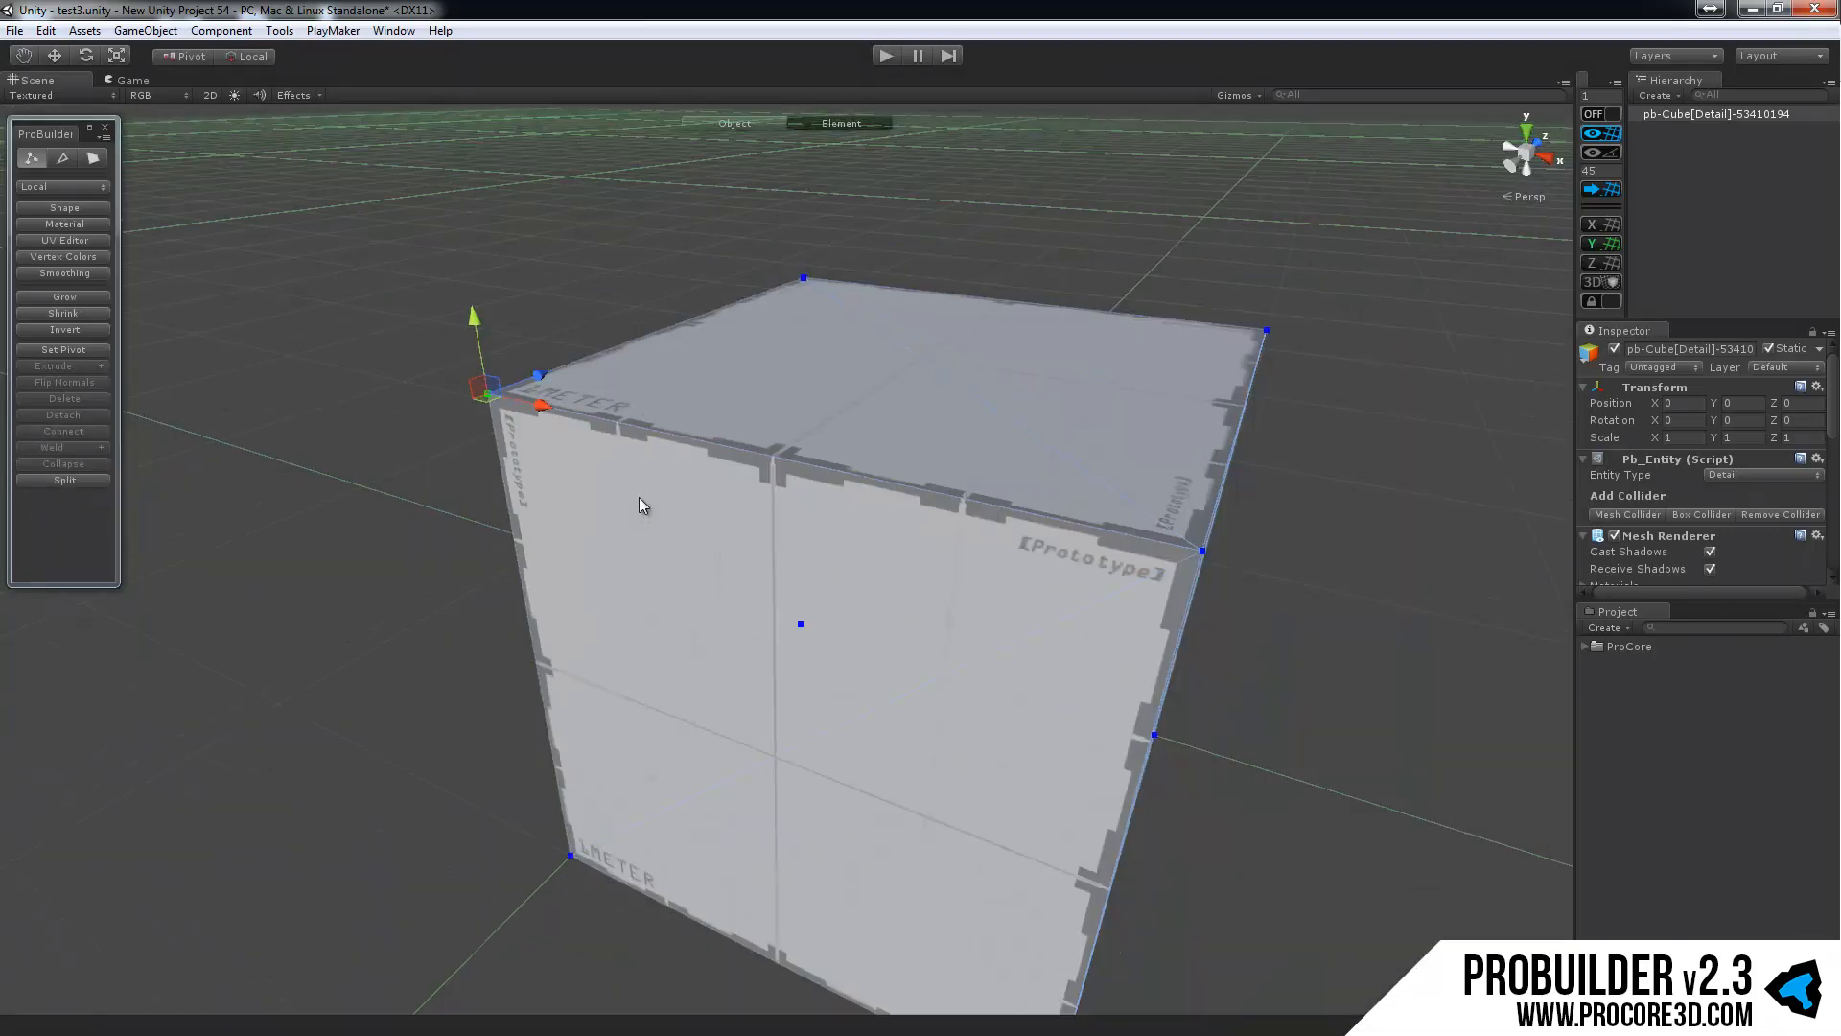
{"action": "middle_click_drag", "start_coordinate": [639, 497], "coordinate": [659, 548]}
{"action": "left_click", "coordinate": [55, 480]}
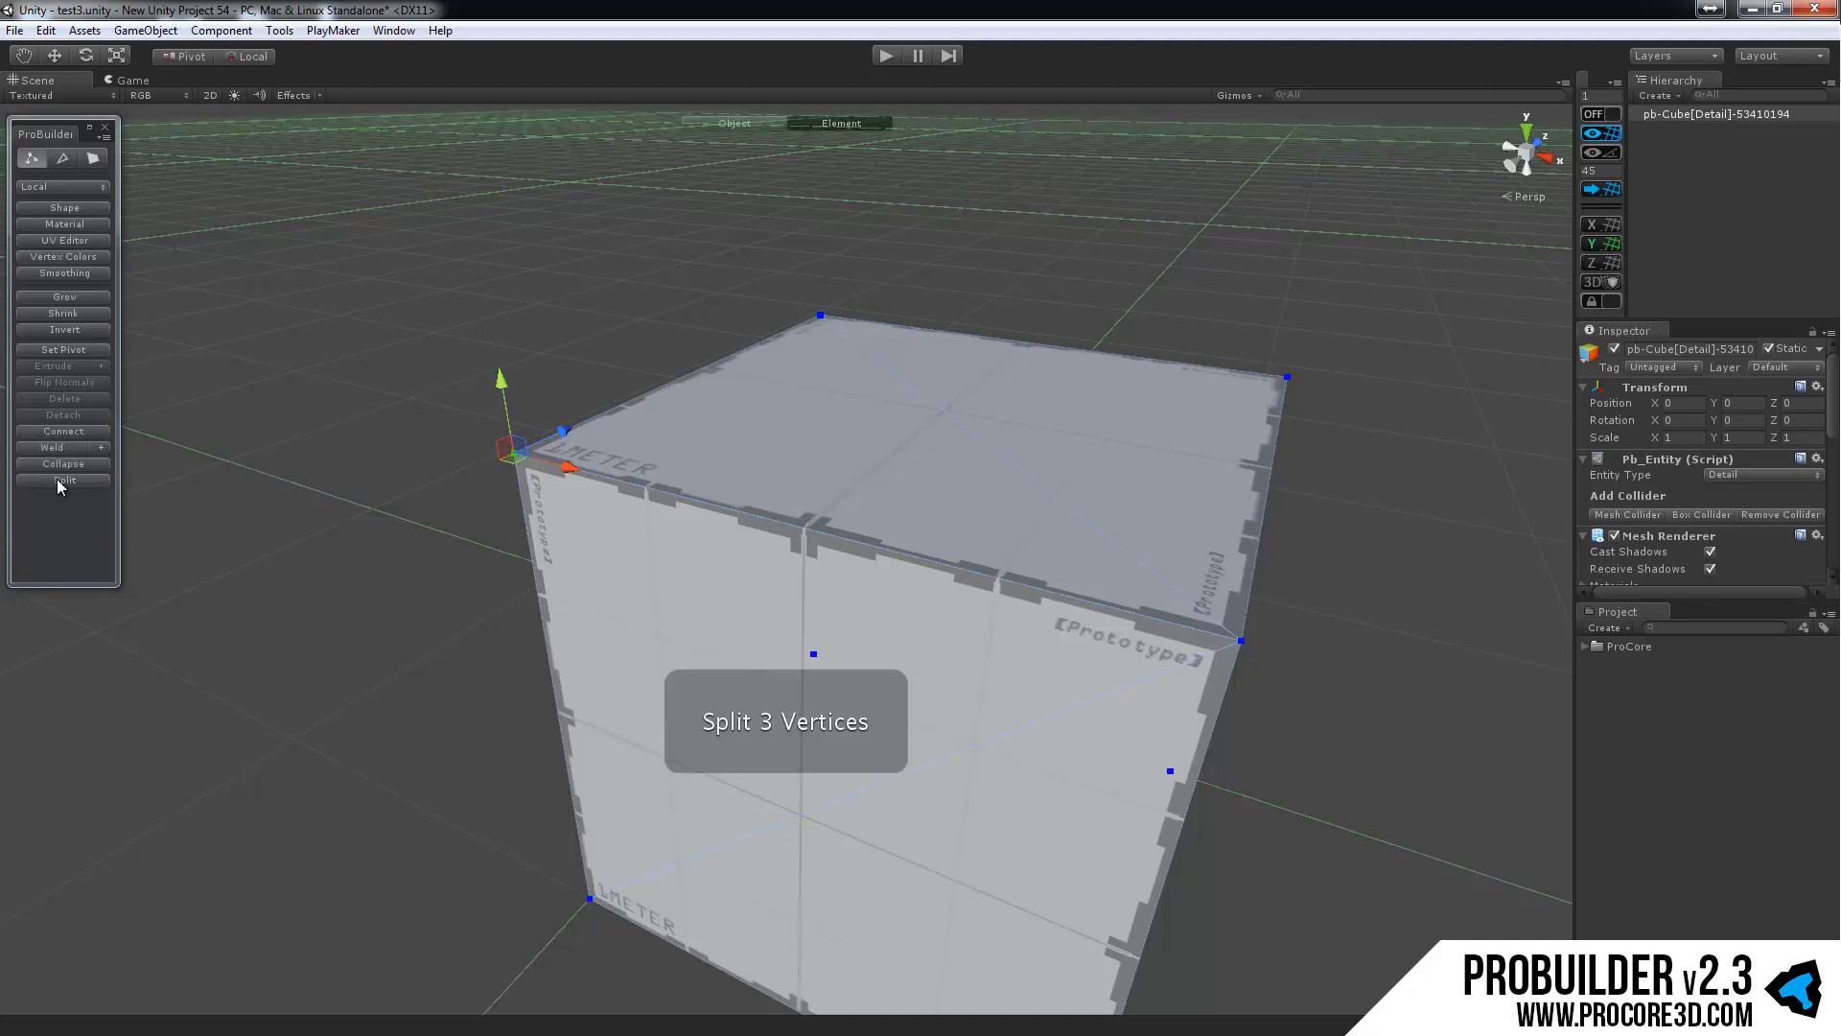
{"action": "left_click_drag", "start_coordinate": [583, 486], "coordinate": [944, 515], "text": "alt"}
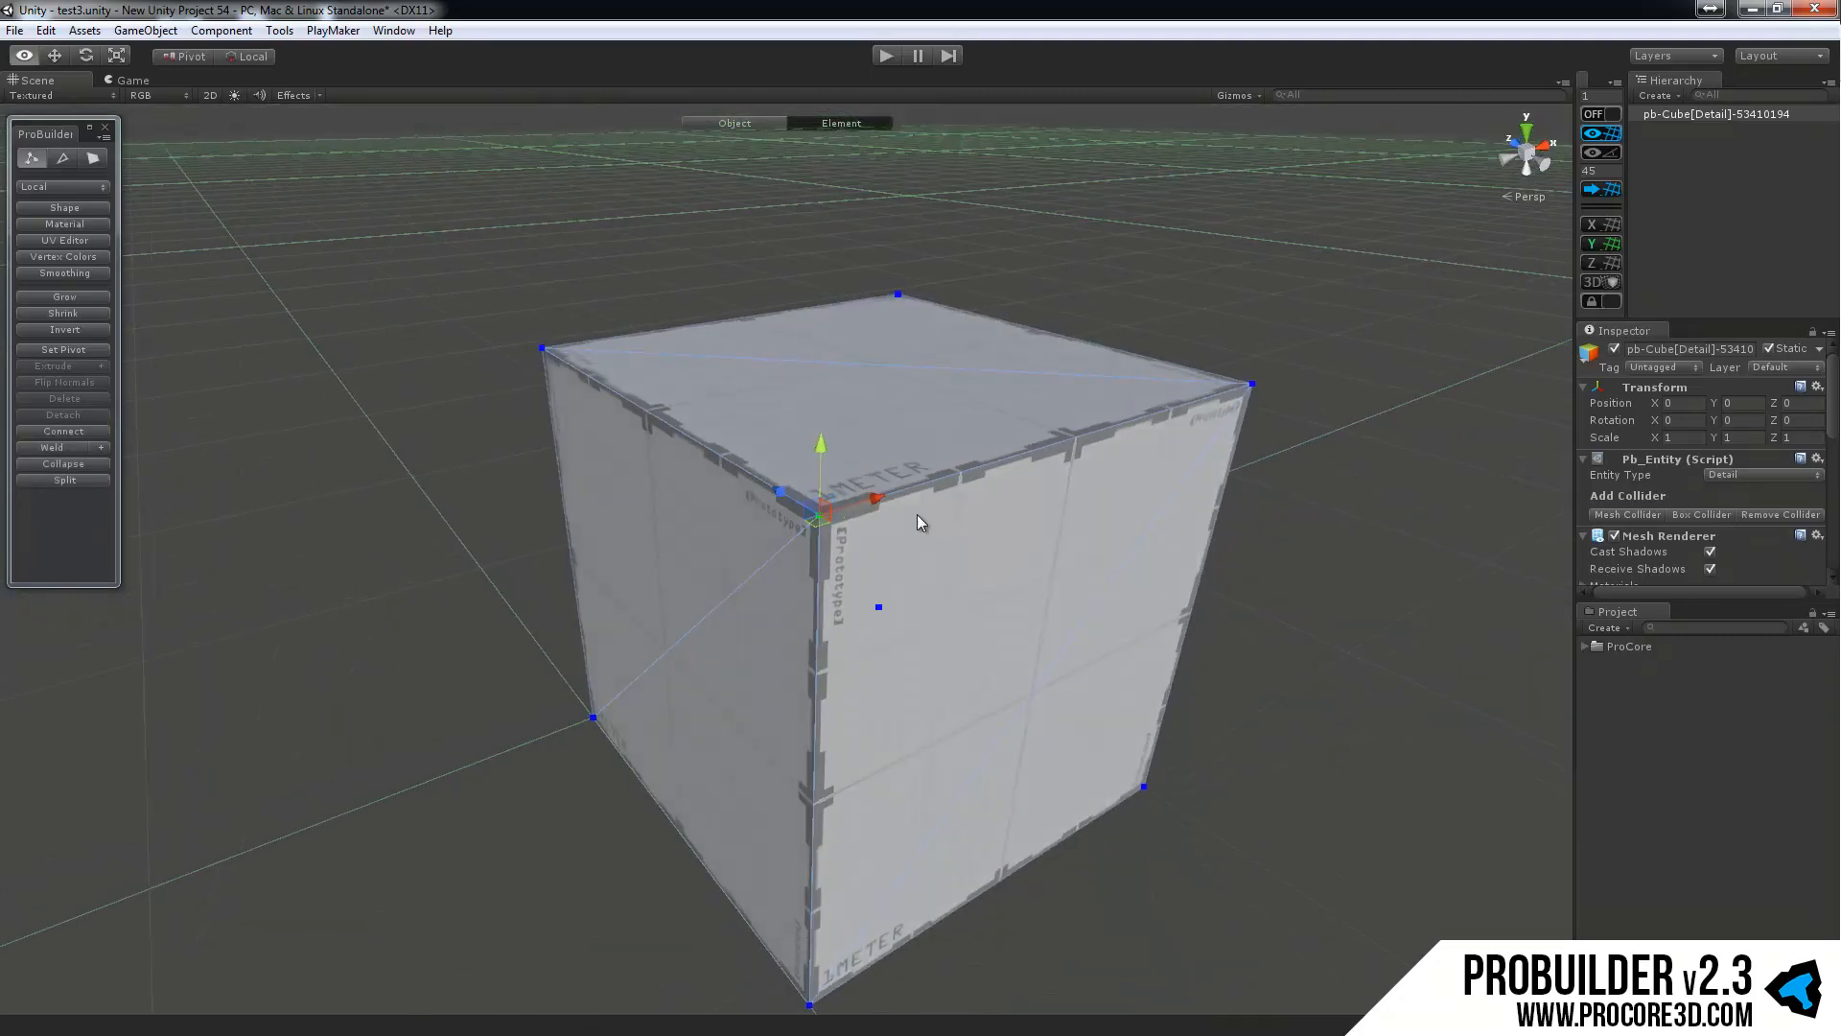
Pull the faces at the split corner apart by moving the side faces outward and the top face upward.
{"action": "scroll", "coordinate": [917, 514], "scroll_direction": "up", "scroll_amount": 5}
{"action": "left_click", "coordinate": [742, 519]}
{"action": "scroll", "coordinate": [740, 520], "scroll_direction": "down", "scroll_amount": 5}
{"action": "left_click_drag", "start_coordinate": [738, 631], "coordinate": [708, 645]}
{"action": "left_click", "coordinate": [835, 406]}
{"action": "left_click_drag", "start_coordinate": [849, 334], "coordinate": [850, 286]}
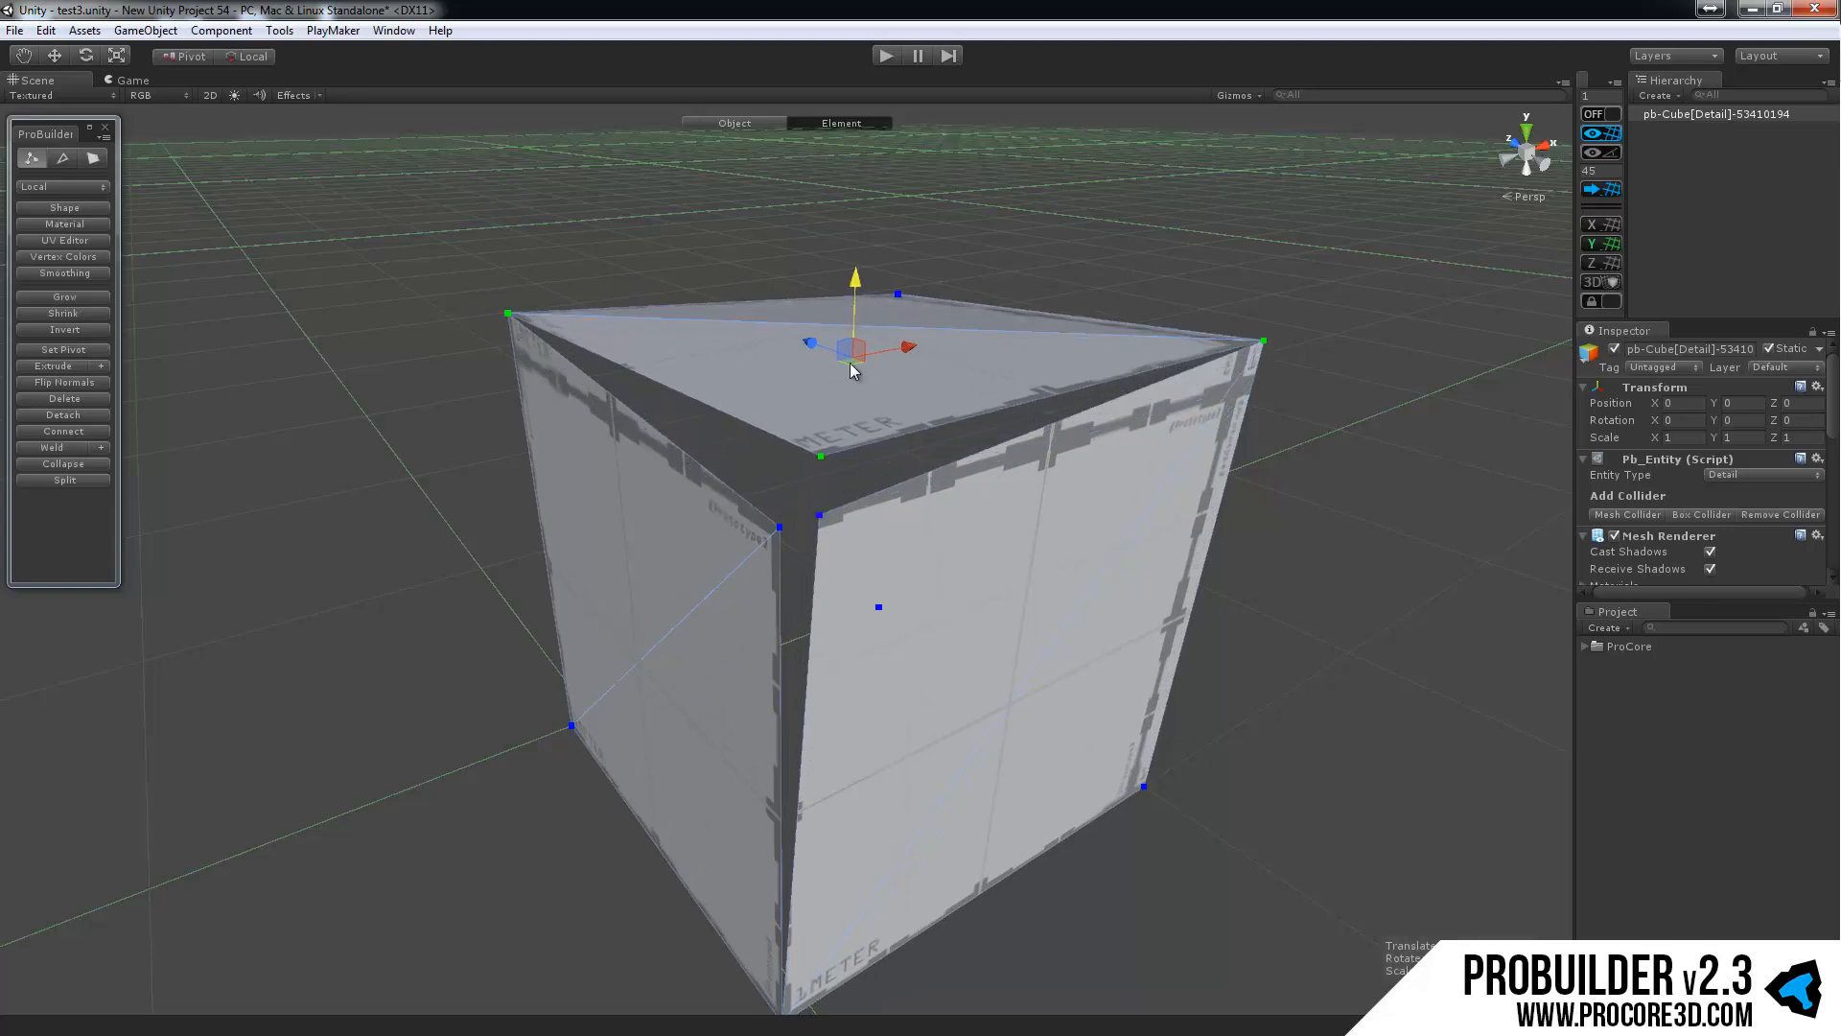
{"action": "left_click", "coordinate": [892, 518]}
{"action": "left_click_drag", "start_coordinate": [981, 644], "coordinate": [744, 544]}
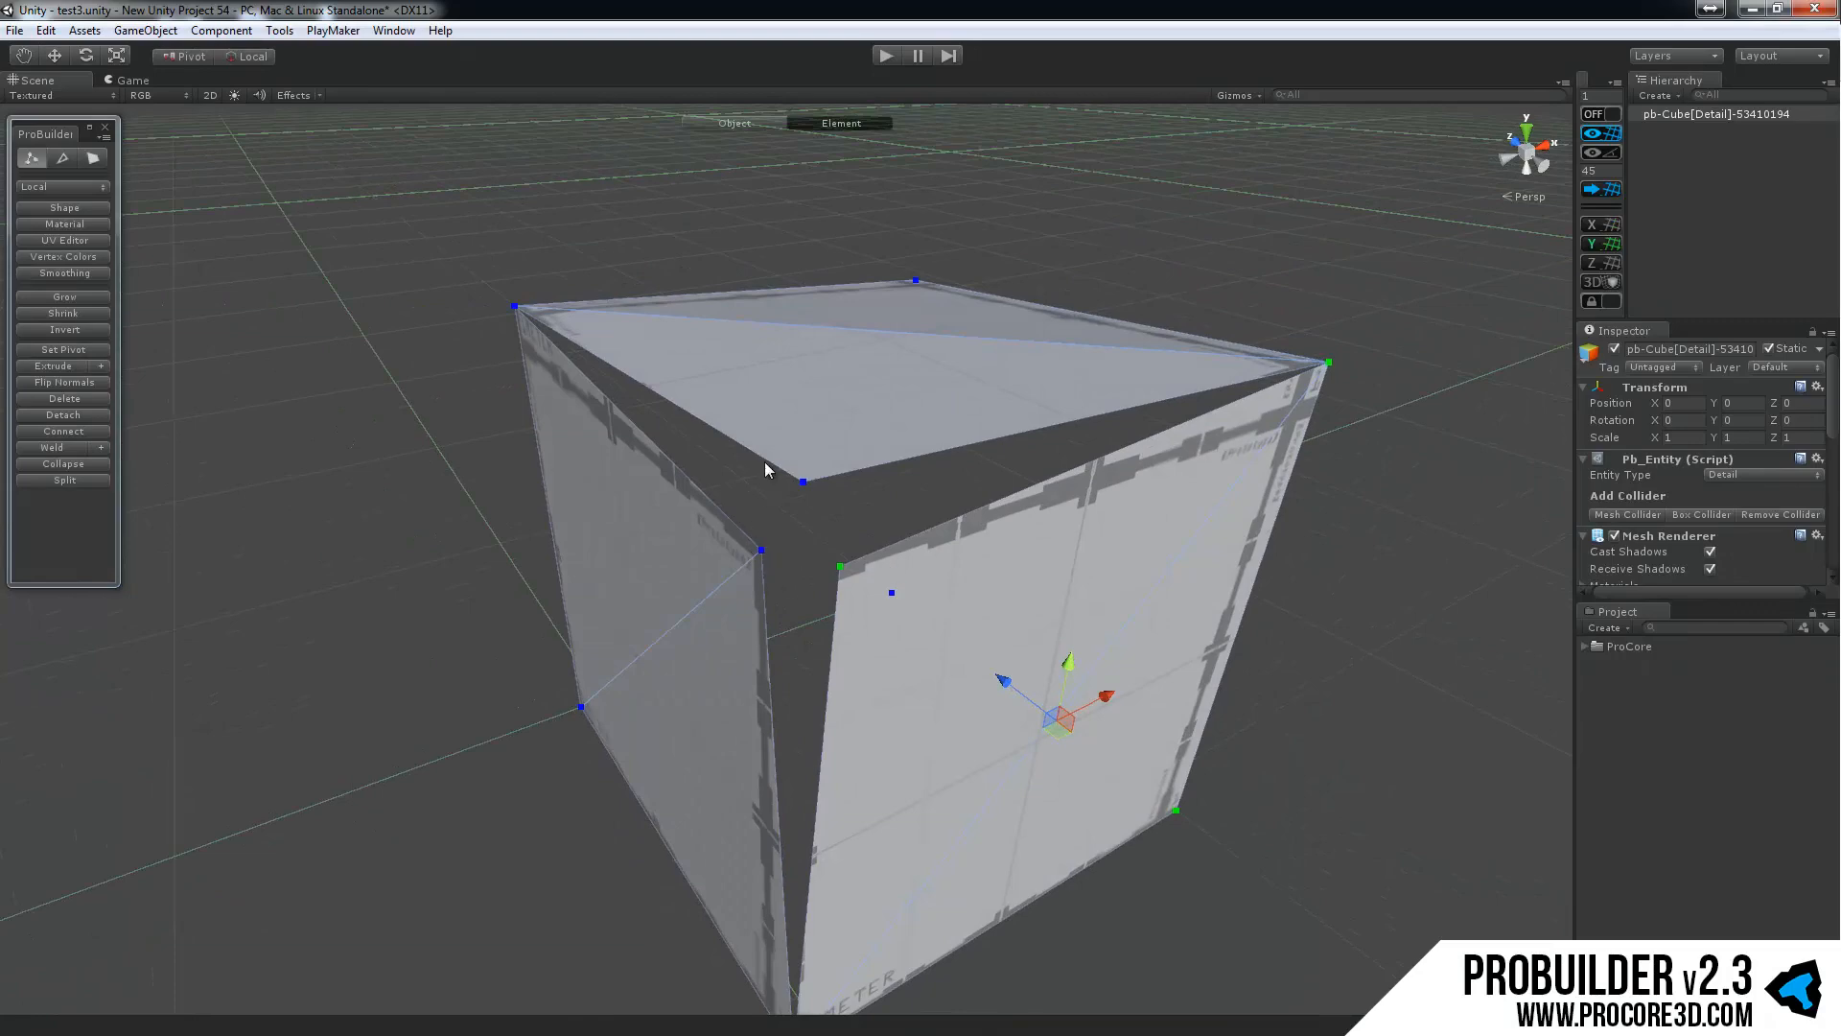
Select the three separated vertices at the split corner and collapse them into one vertex.
{"action": "left_click_drag", "start_coordinate": [836, 629], "coordinate": [894, 653], "text": "alt"}
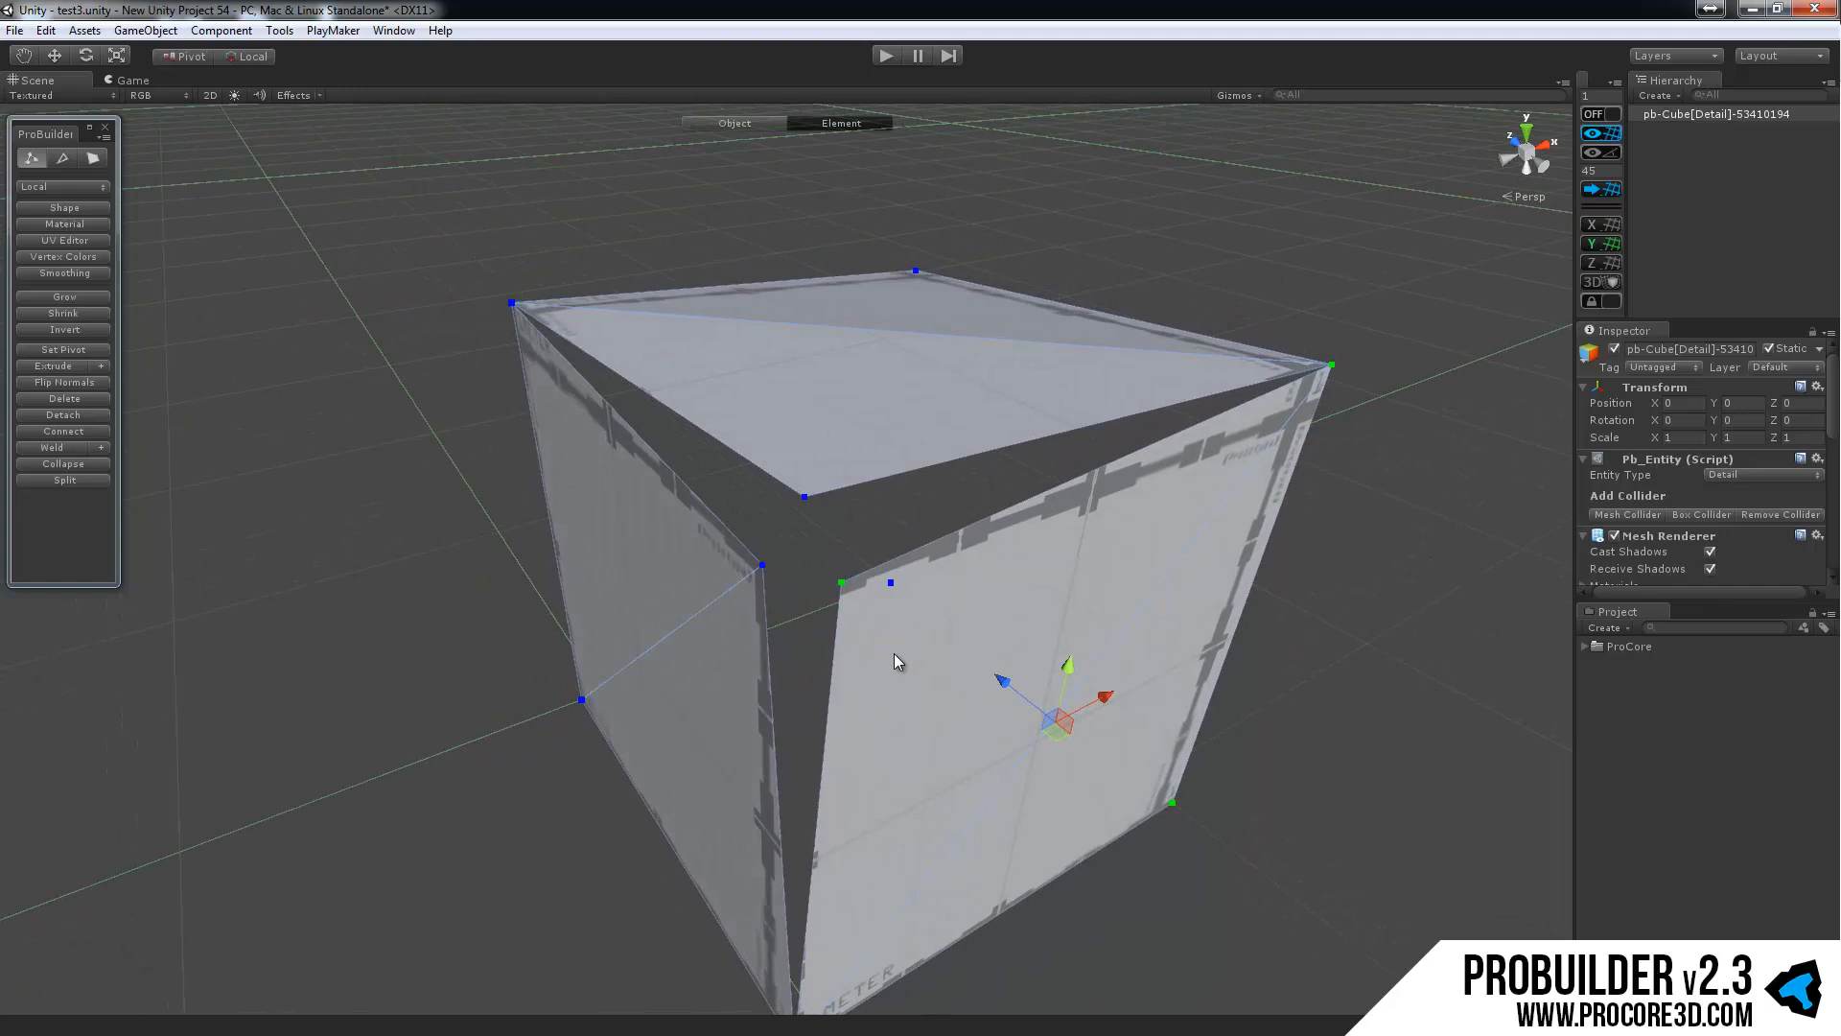
{"action": "left_click_drag", "start_coordinate": [888, 646], "coordinate": [837, 684], "text": "alt"}
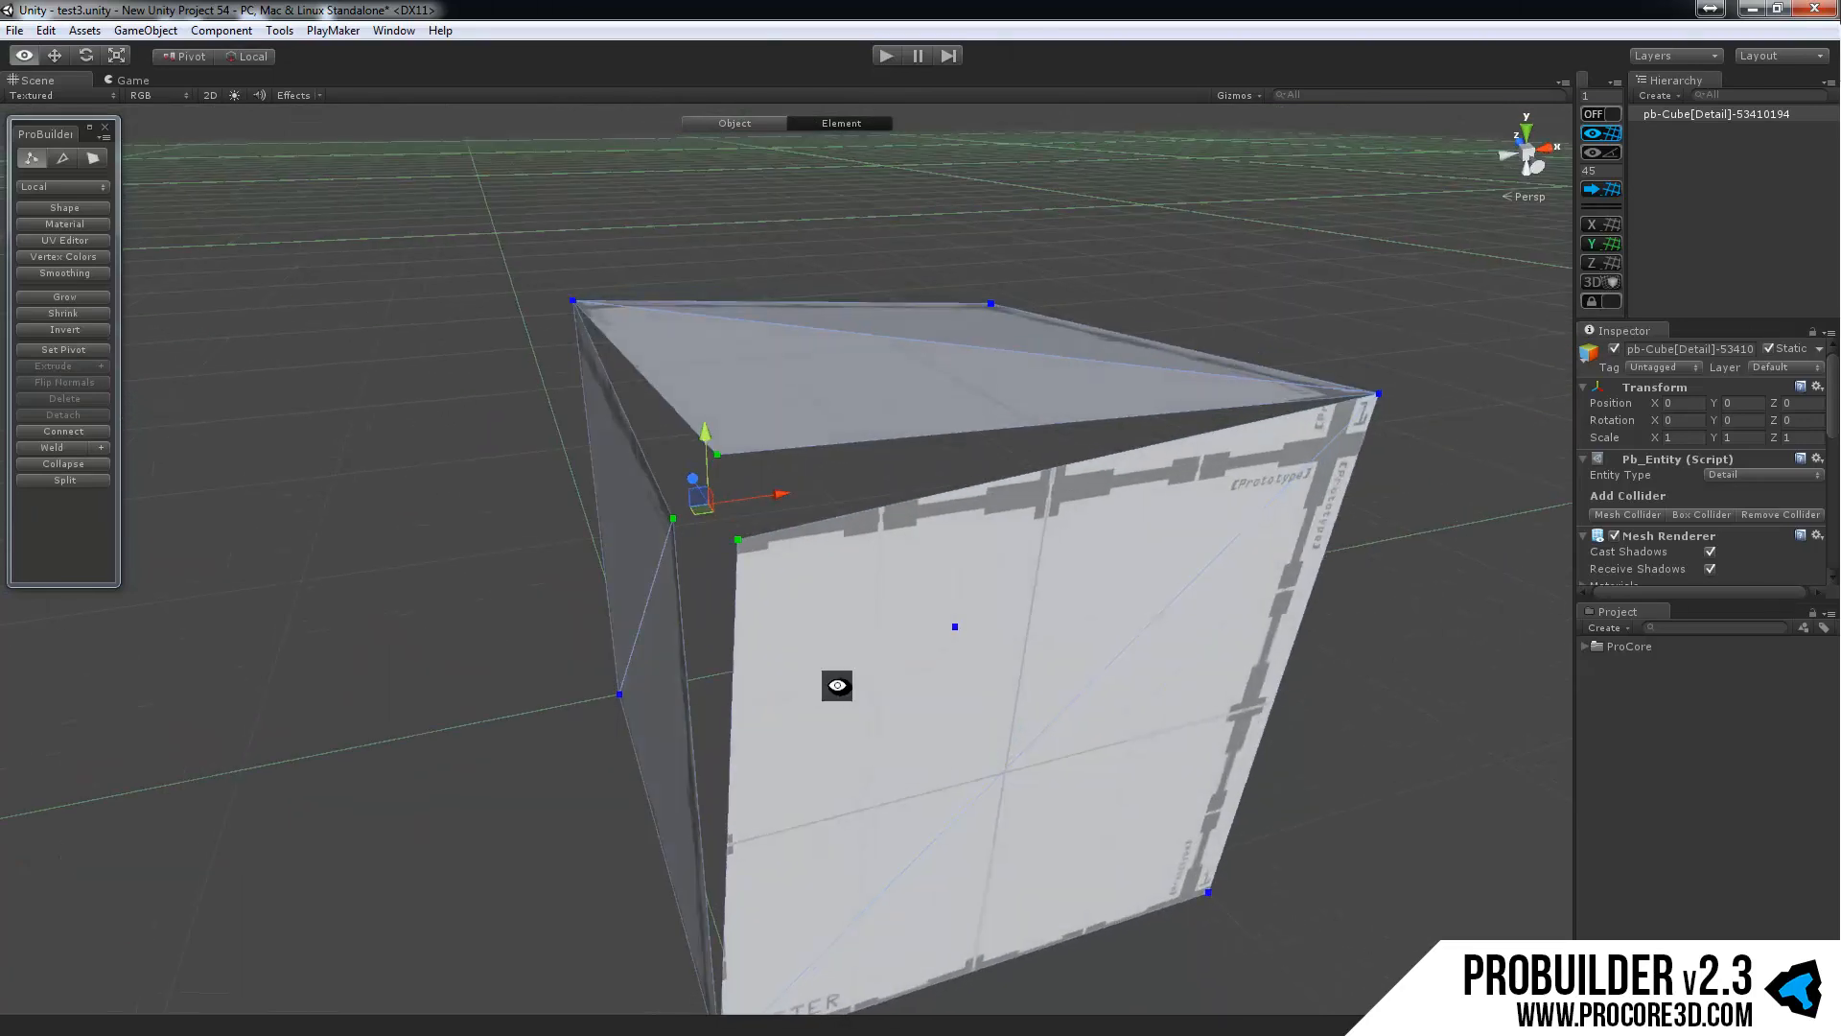
{"action": "key", "text": "alt+c"}
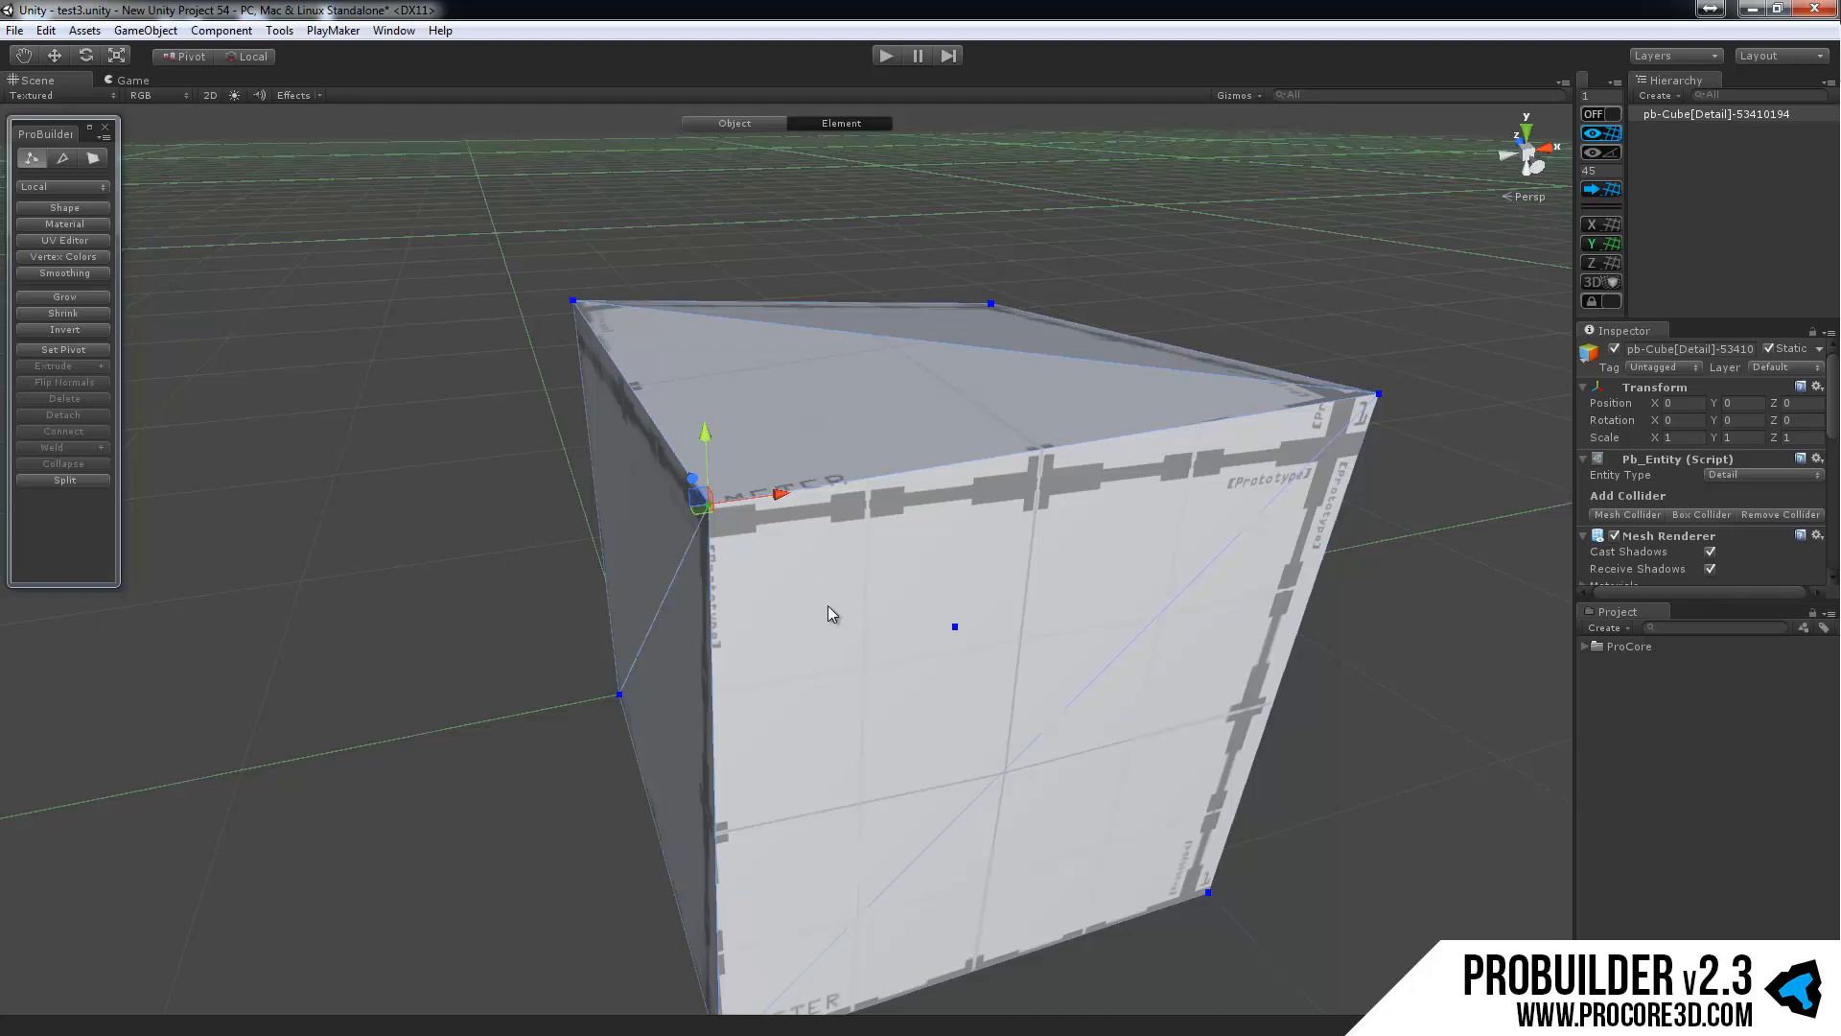
{"action": "left_click_drag", "start_coordinate": [826, 606], "coordinate": [876, 601], "text": "alt"}
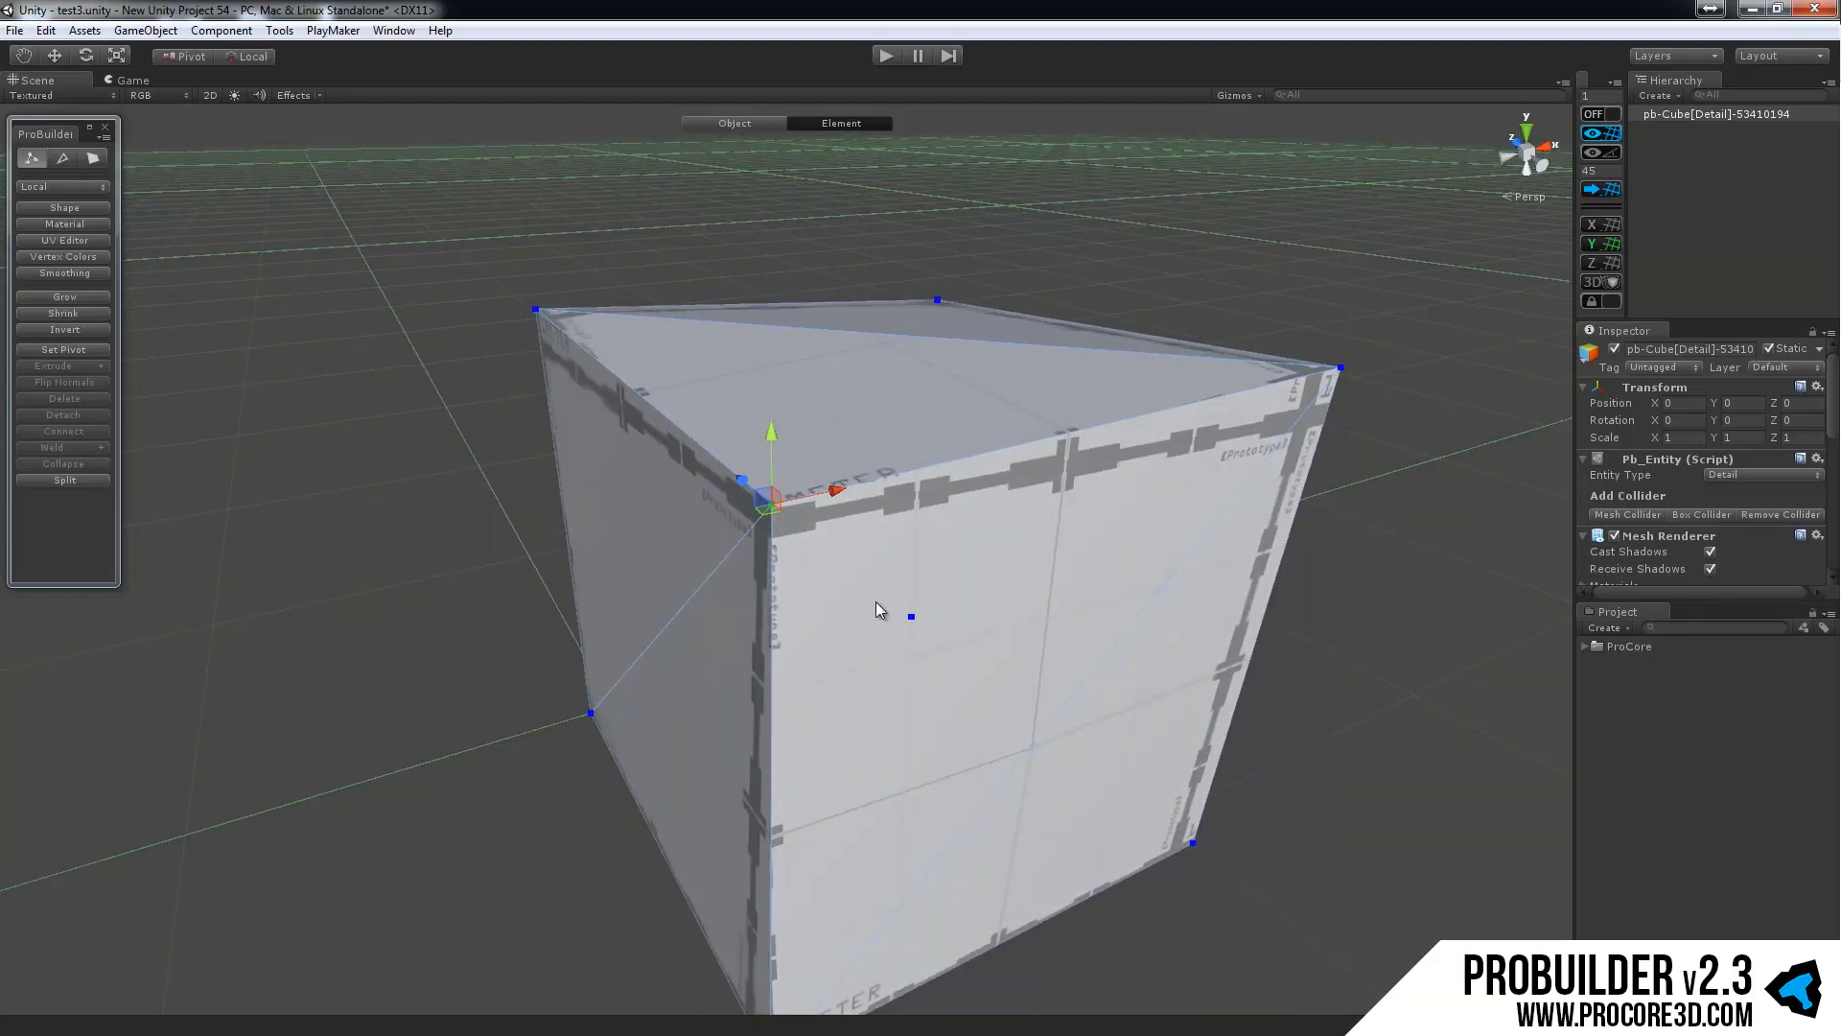
Try another Collapse on the cube's vertices and undo it.
{"action": "left_click_drag", "start_coordinate": [464, 382], "coordinate": [552, 280], "text": "alt"}
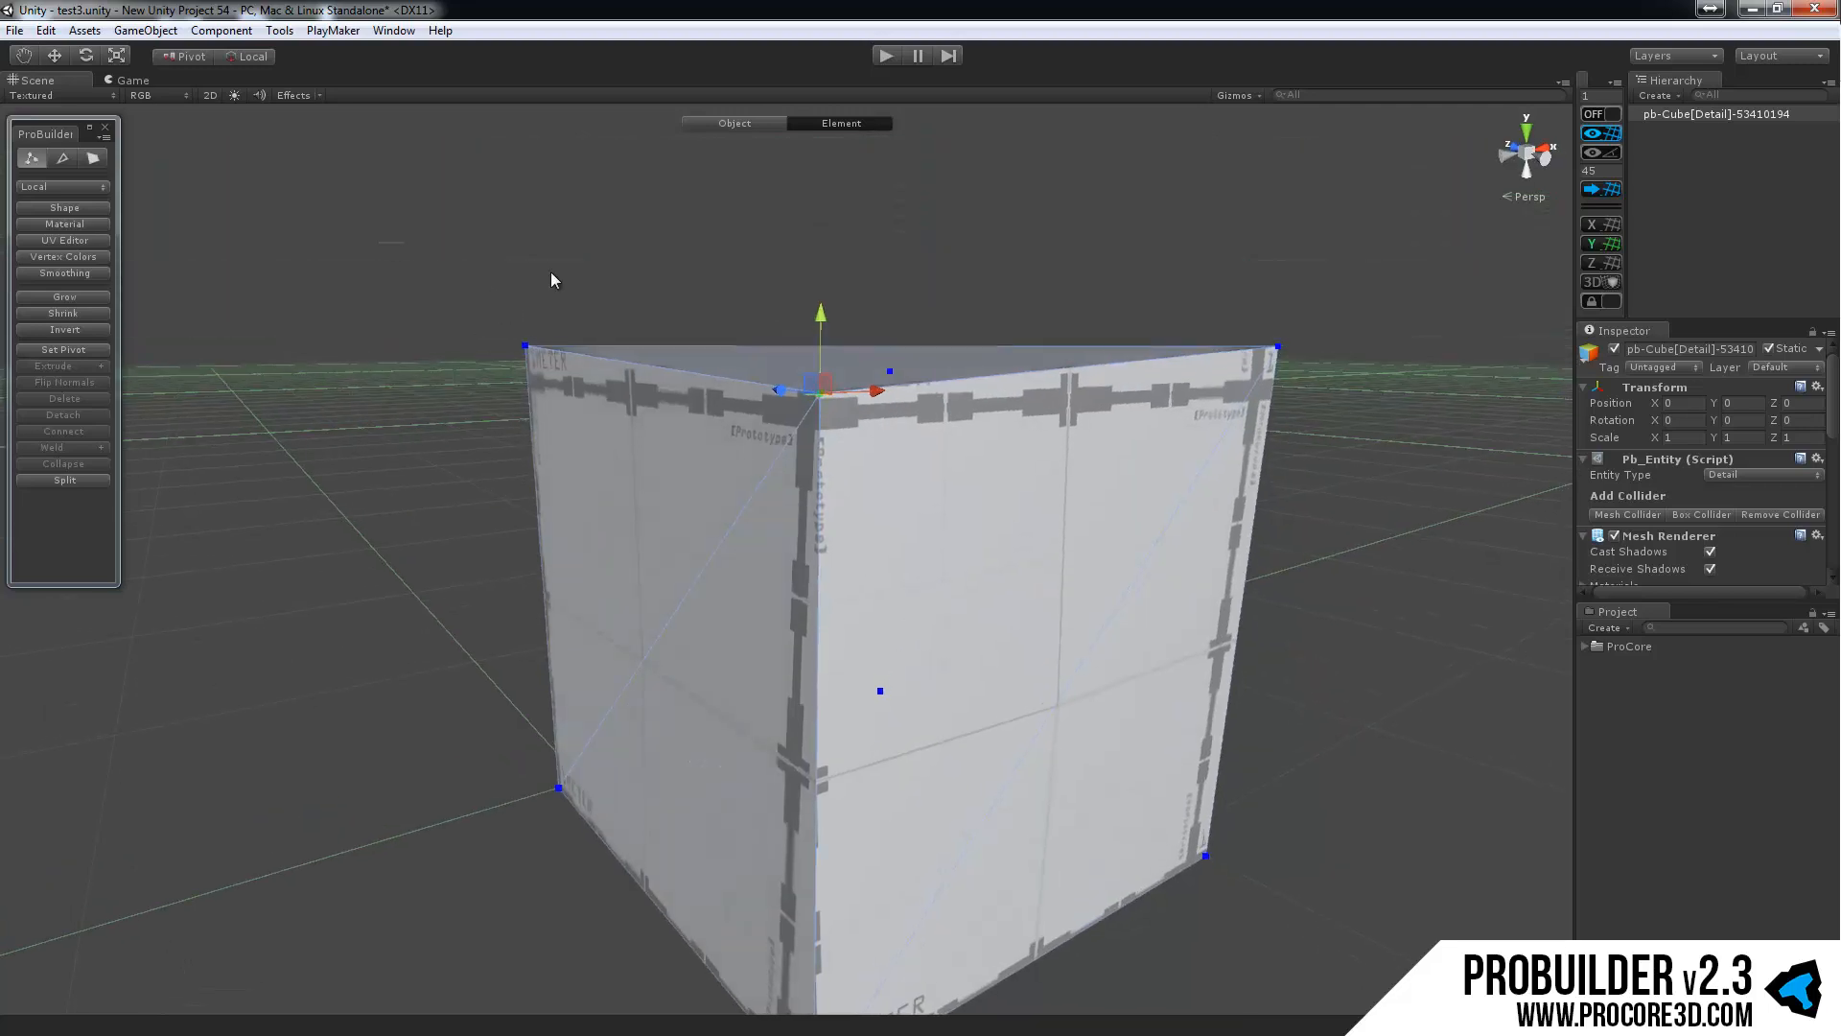
{"action": "key", "text": "alt+c"}
{"action": "left_click_drag", "start_coordinate": [1369, 485], "coordinate": [1073, 478], "text": "alt"}
{"action": "key", "text": "ctrl+z"}
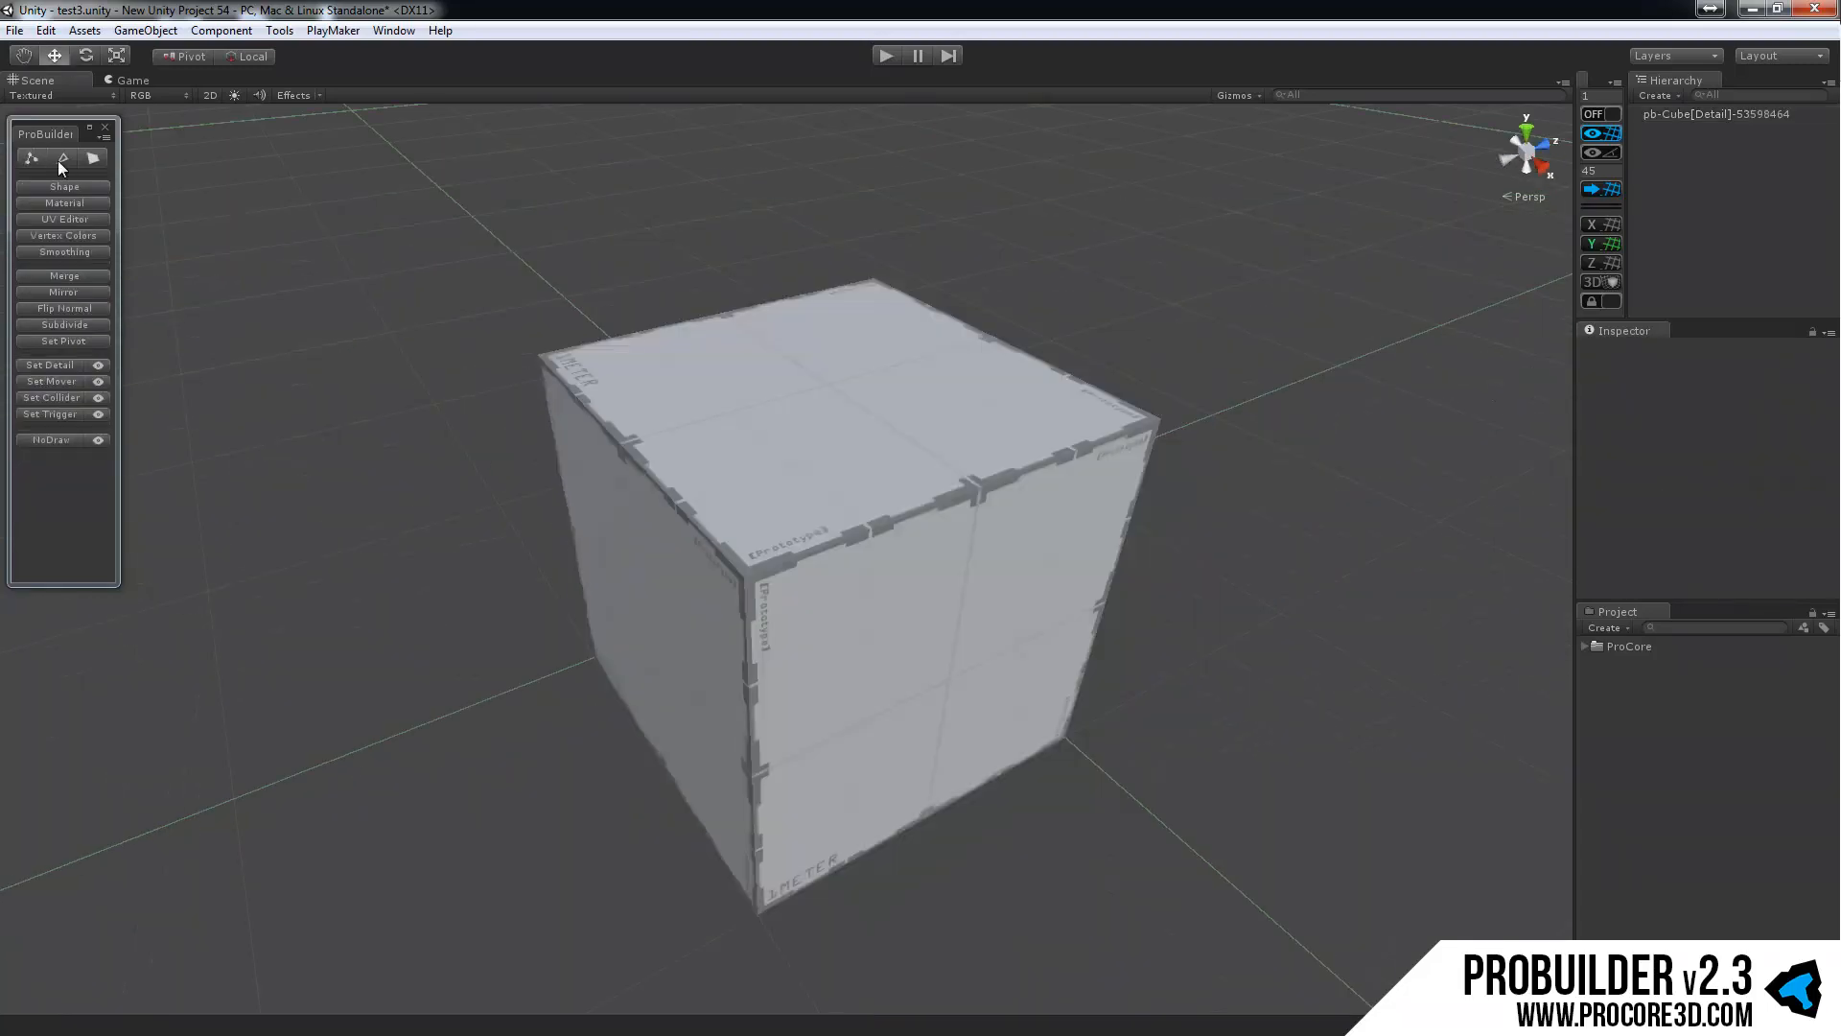
In edge mode, try Grow, Shrink and Invert on a selection of the edges around the new cube's top face.
{"action": "left_click", "coordinate": [60, 159]}
{"action": "left_click", "coordinate": [794, 401]}
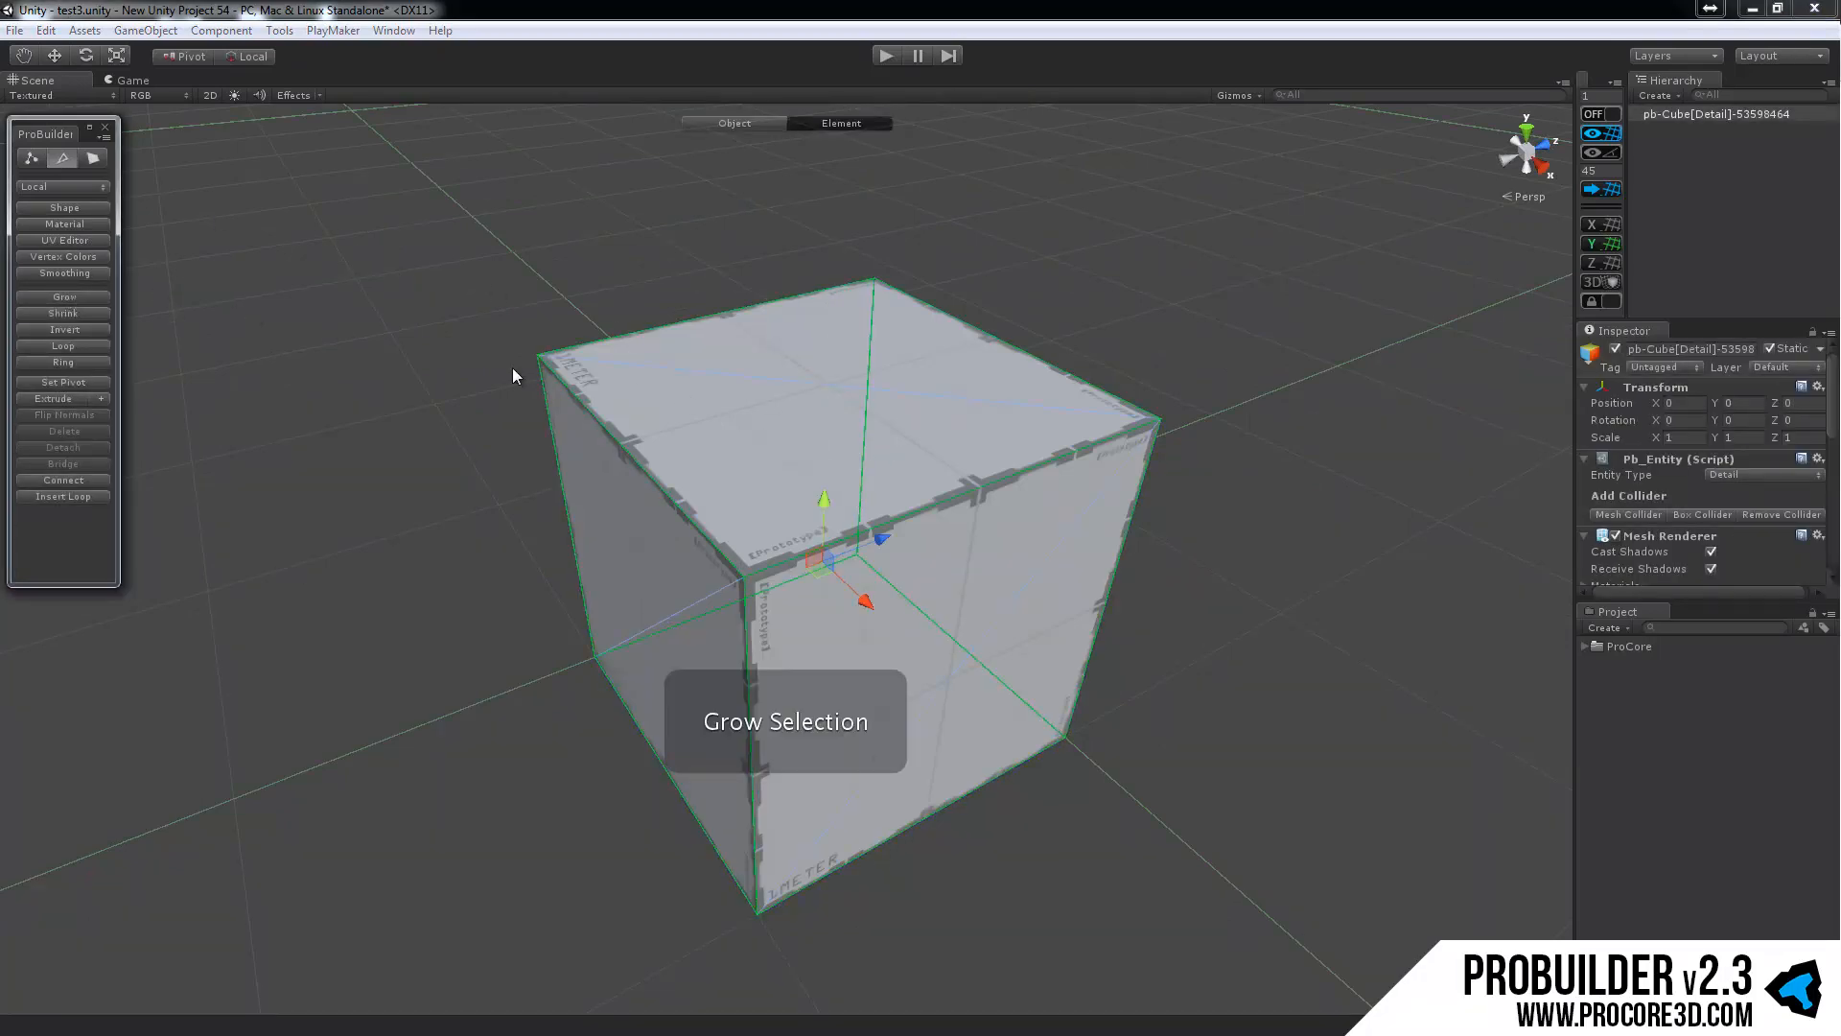
{"action": "left_click", "coordinate": [91, 312]}
{"action": "left_click", "coordinate": [721, 403]}
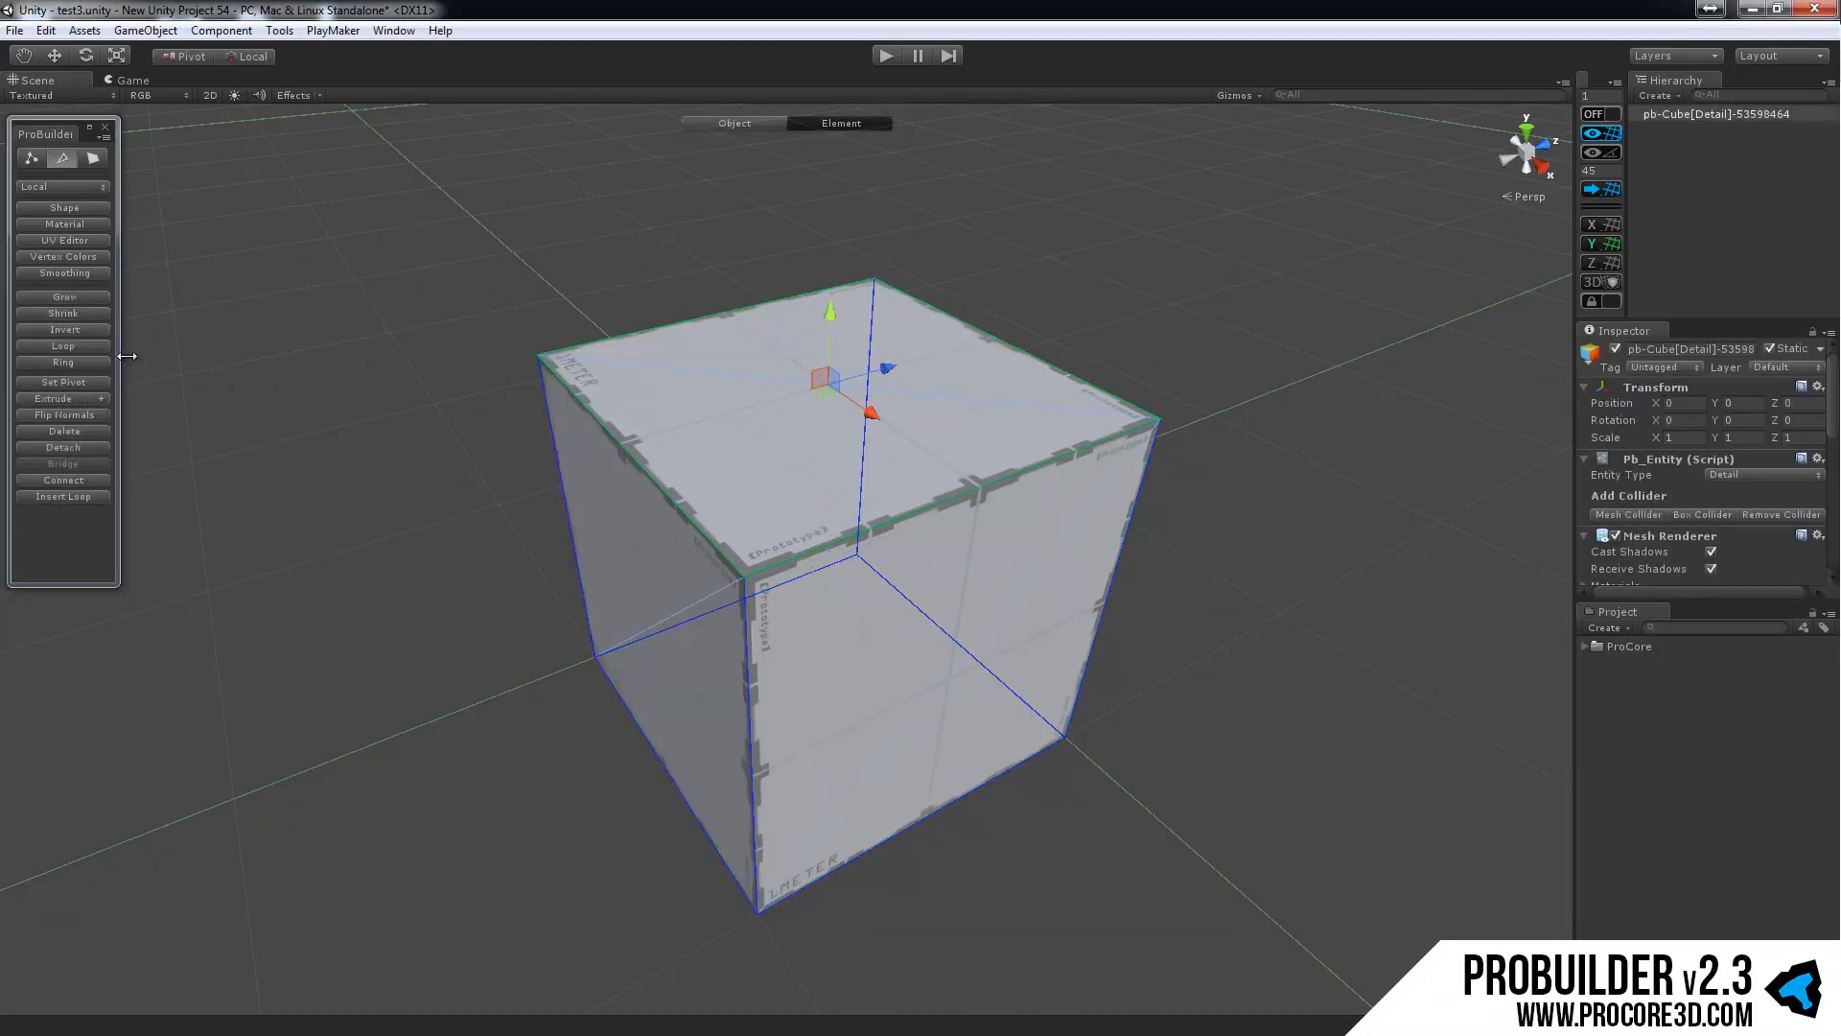
{"action": "left_click", "coordinate": [82, 330]}
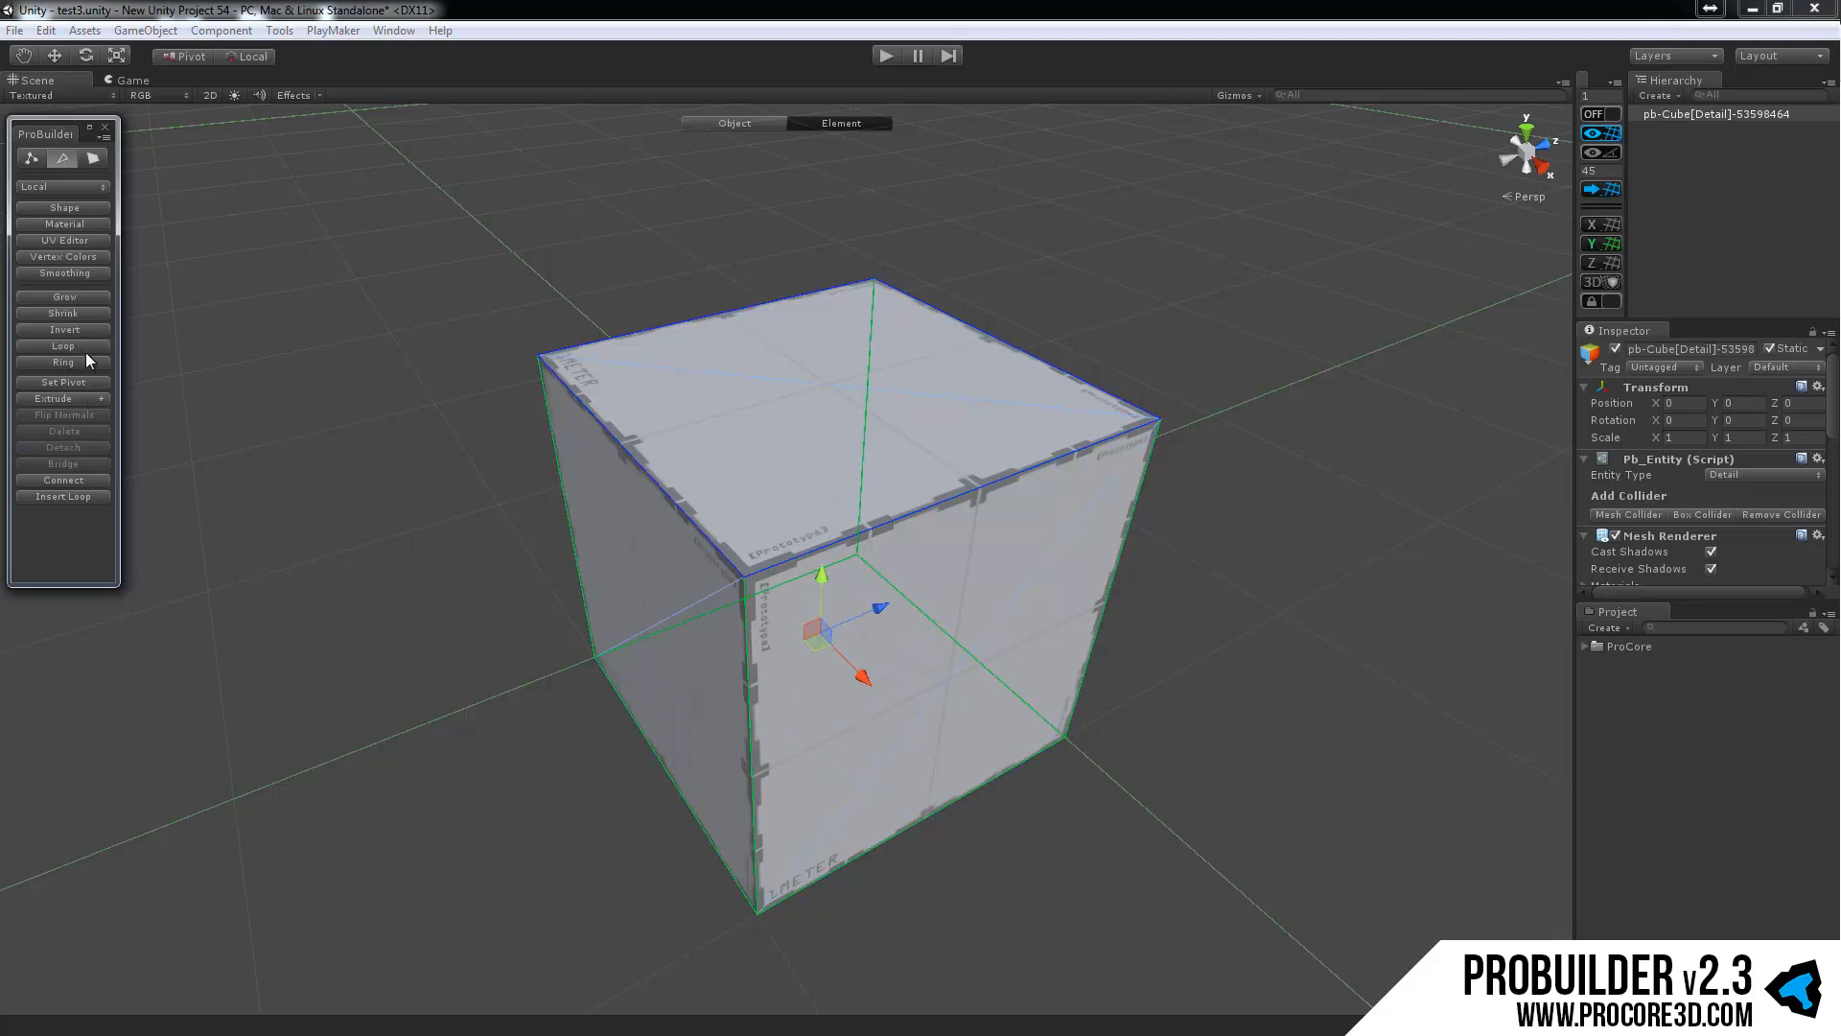
Extrude a side face of the cube outward several times to form a row of connected blocks.
{"action": "left_click_drag", "start_coordinate": [919, 440], "coordinate": [743, 465], "text": "alt"}
{"action": "scroll", "coordinate": [743, 465], "scroll_direction": "down", "scroll_amount": 7}
{"action": "middle_click_drag", "start_coordinate": [911, 548], "coordinate": [751, 486]}
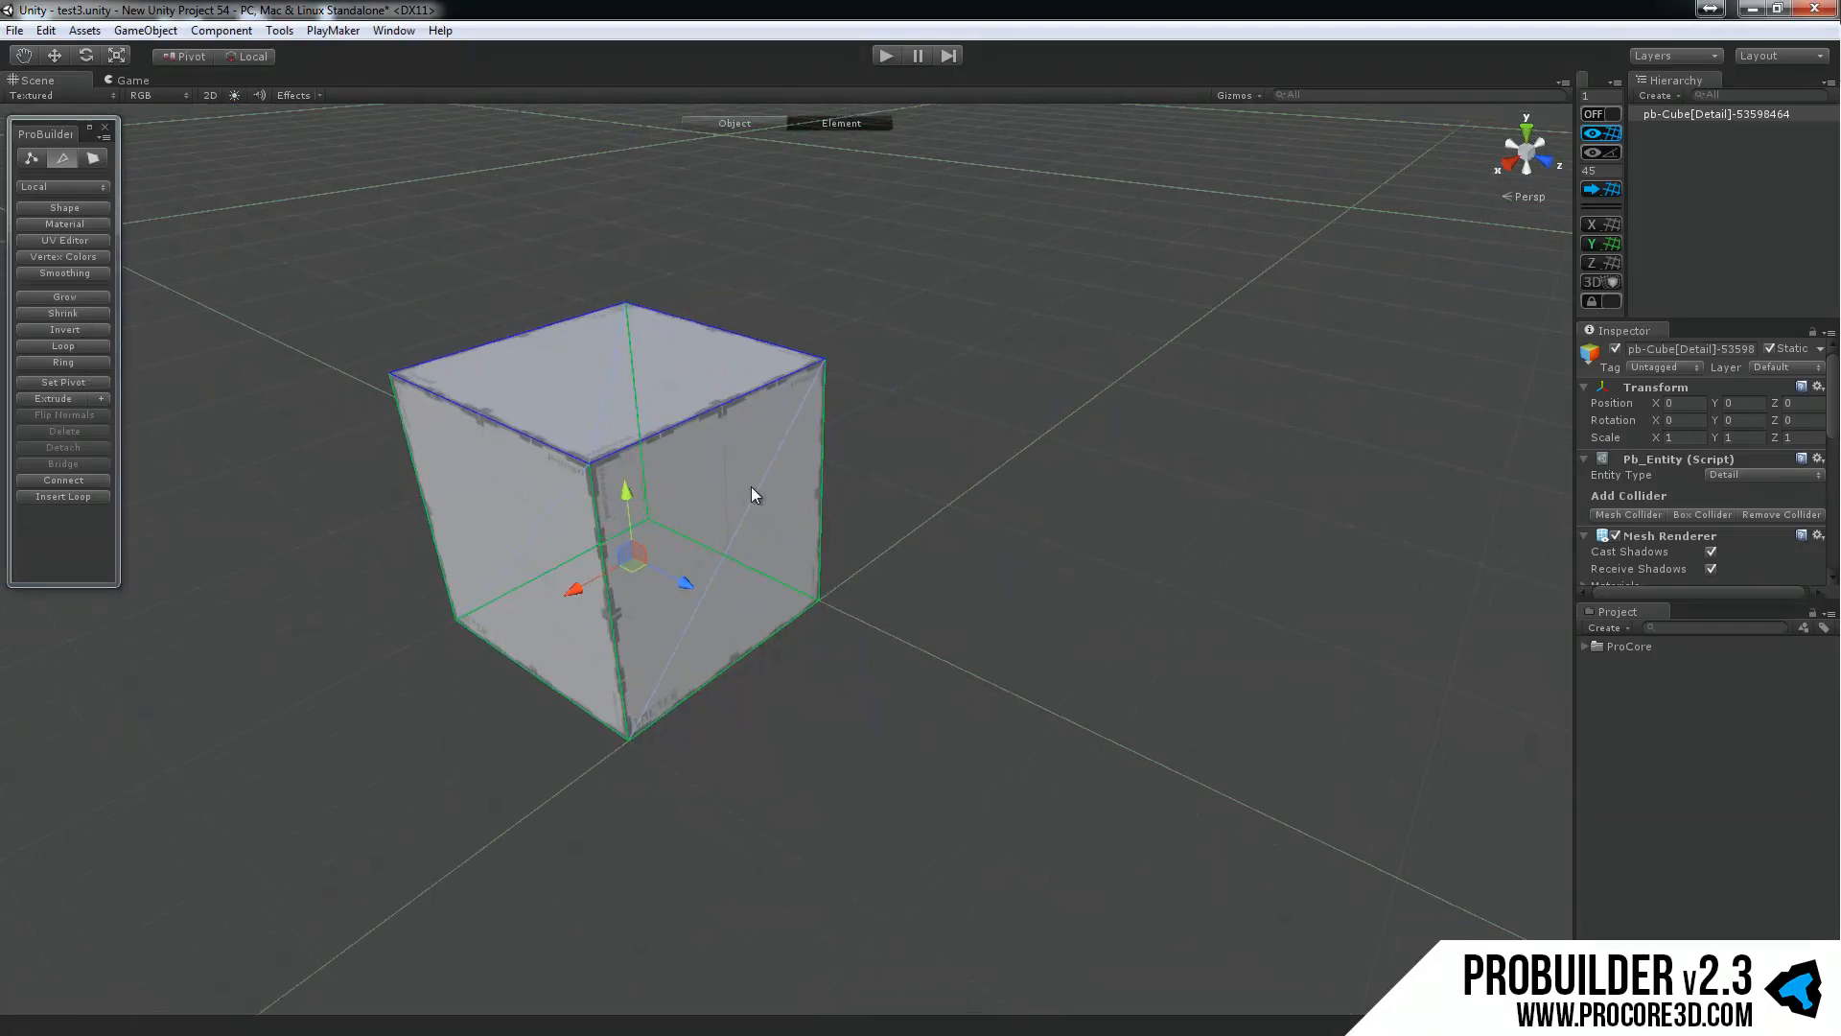
{"action": "left_click", "coordinate": [745, 509]}
{"action": "left_click_drag", "start_coordinate": [792, 574], "coordinate": [1247, 781], "text": "shift"}
{"action": "scroll", "coordinate": [1141, 704], "scroll_direction": "down", "scroll_amount": 3}
{"action": "left_click_drag", "start_coordinate": [902, 558], "coordinate": [1313, 705], "text": "alt"}
Select one upper lengthwise edge of the extruded block and extend the selection to its edge loop.
{"action": "left_click", "coordinate": [931, 556]}
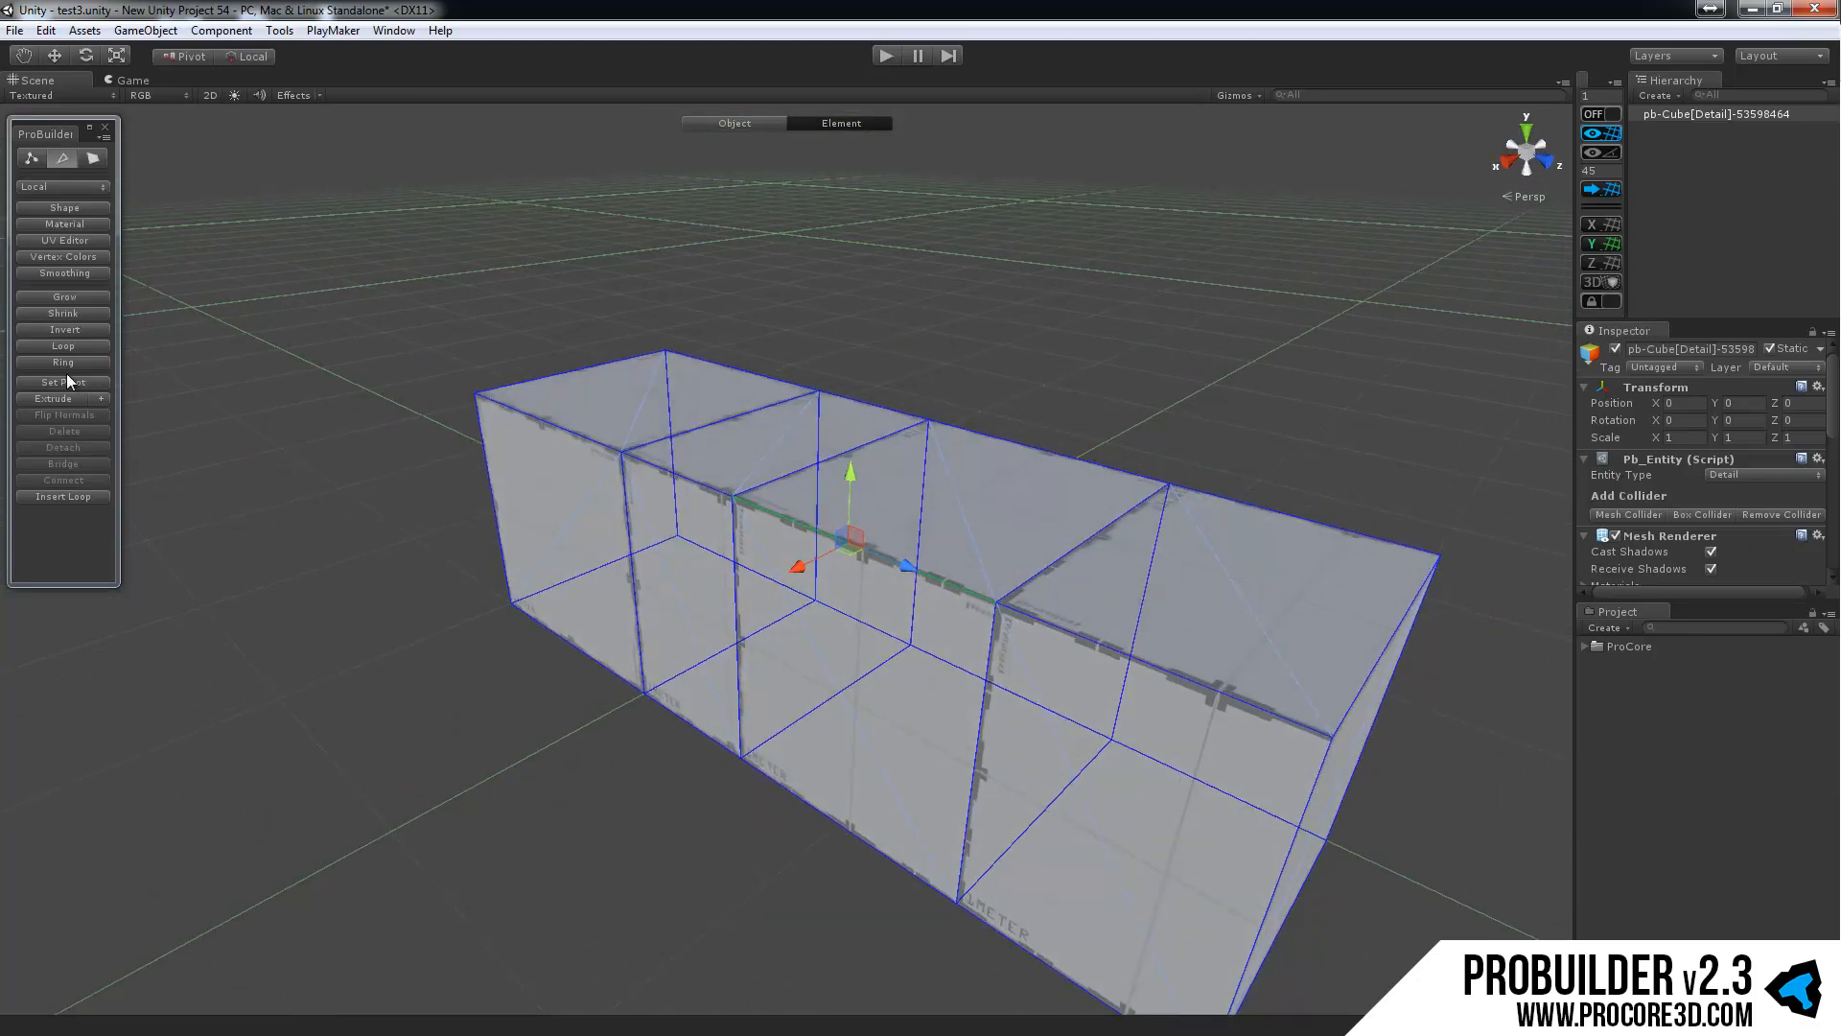
{"action": "left_click", "coordinate": [72, 345]}
{"action": "left_click_drag", "start_coordinate": [752, 366], "coordinate": [999, 391], "text": "alt"}
{"action": "left_click_drag", "start_coordinate": [1017, 326], "coordinate": [418, 335], "text": "alt"}
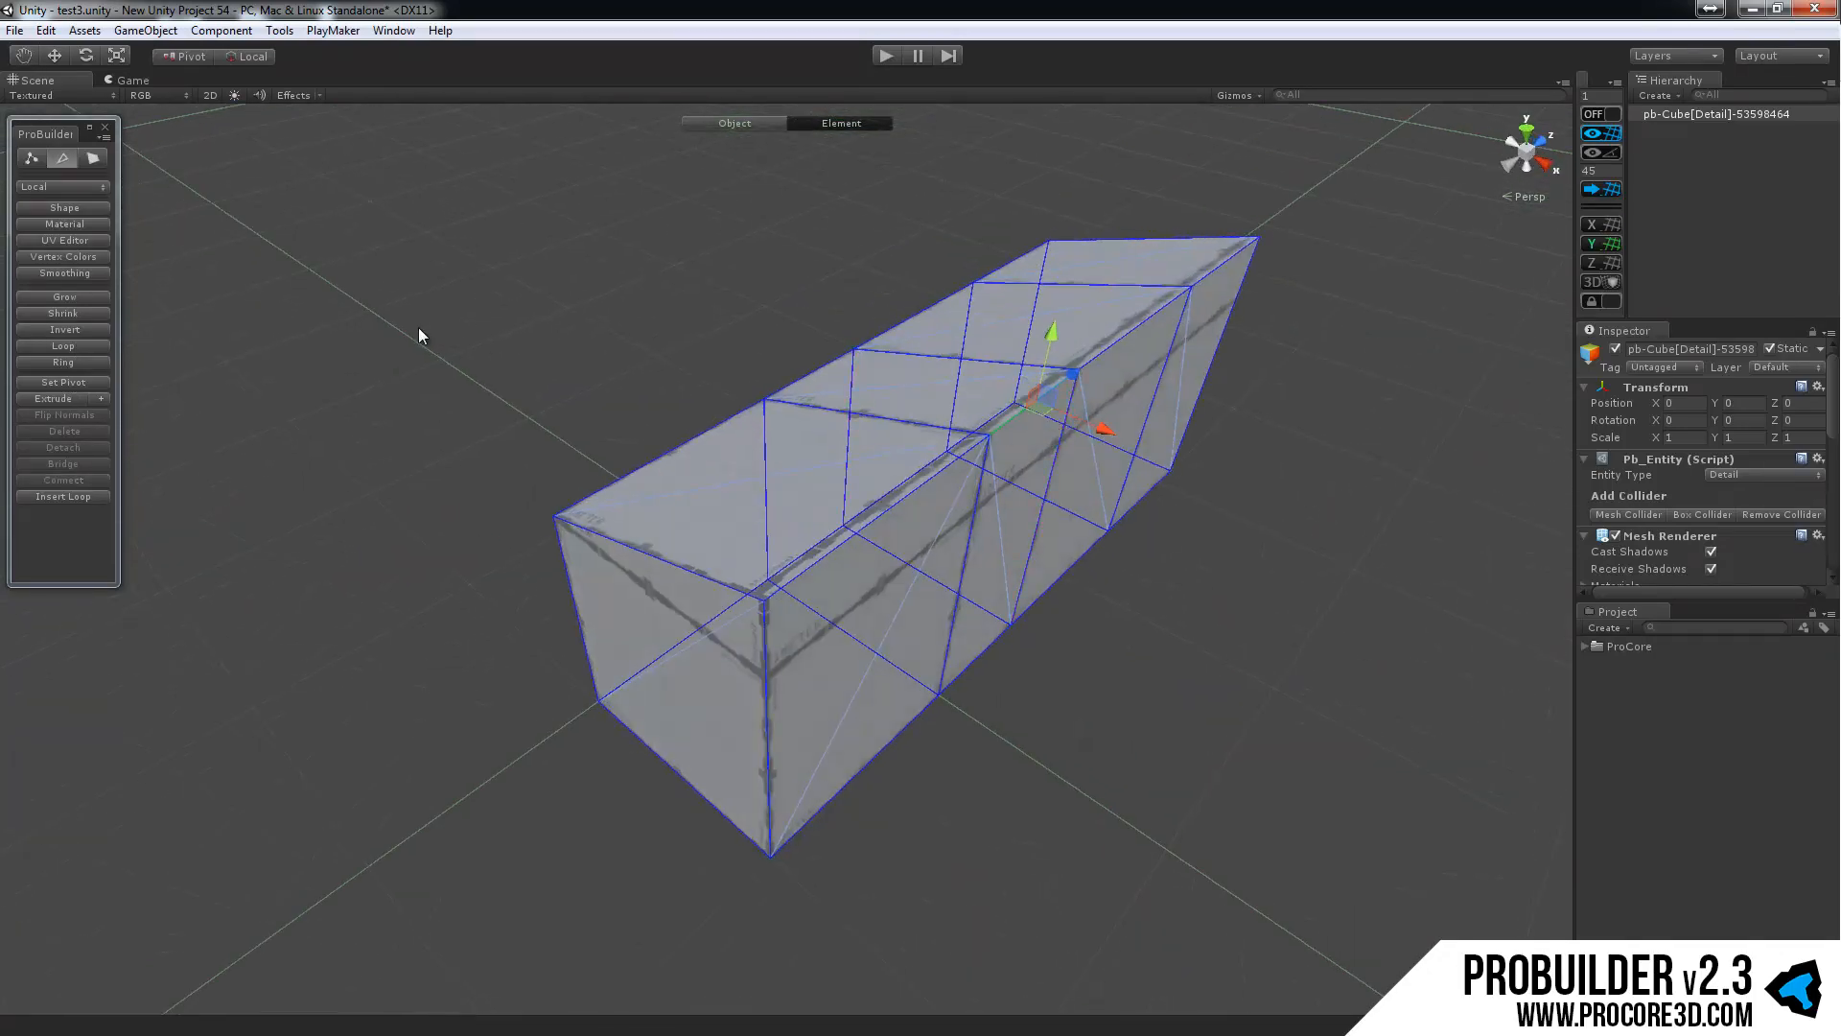
Extend the selected lengthwise edge to the edge ring around its segment of the block.
{"action": "left_click", "coordinate": [64, 362]}
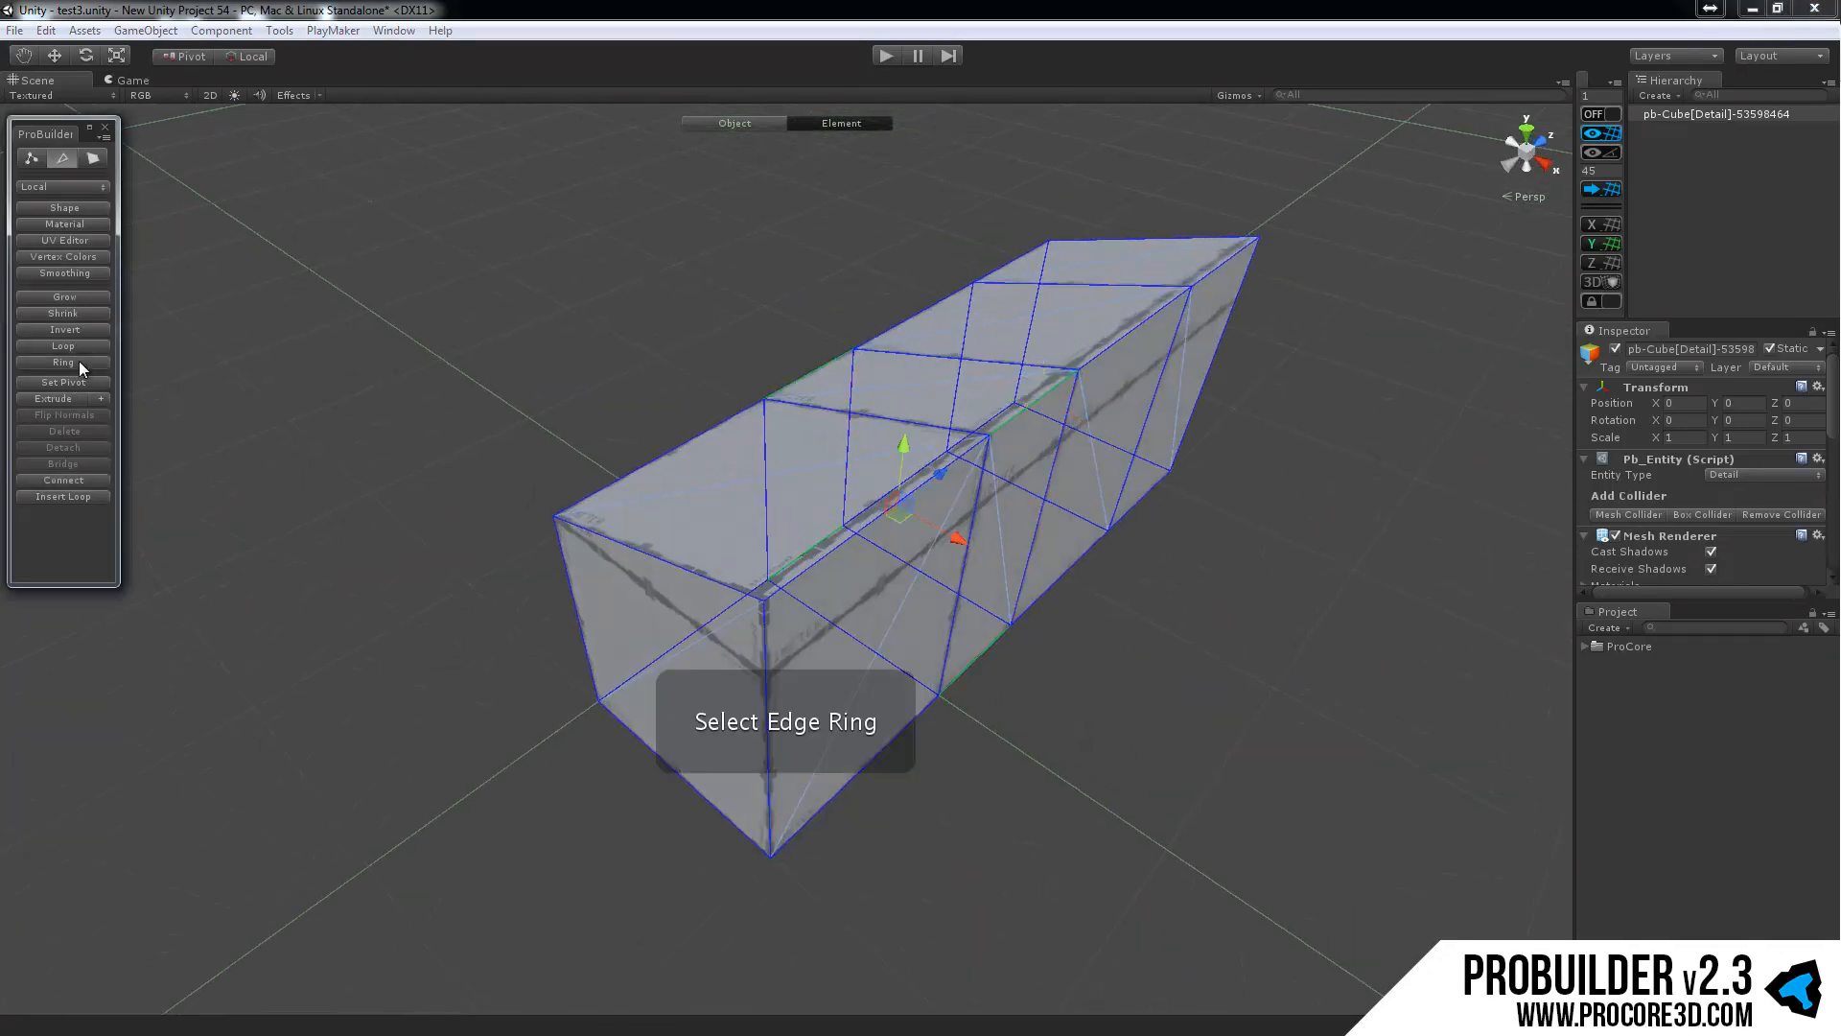
{"action": "left_click_drag", "start_coordinate": [537, 402], "coordinate": [888, 509], "text": "alt"}
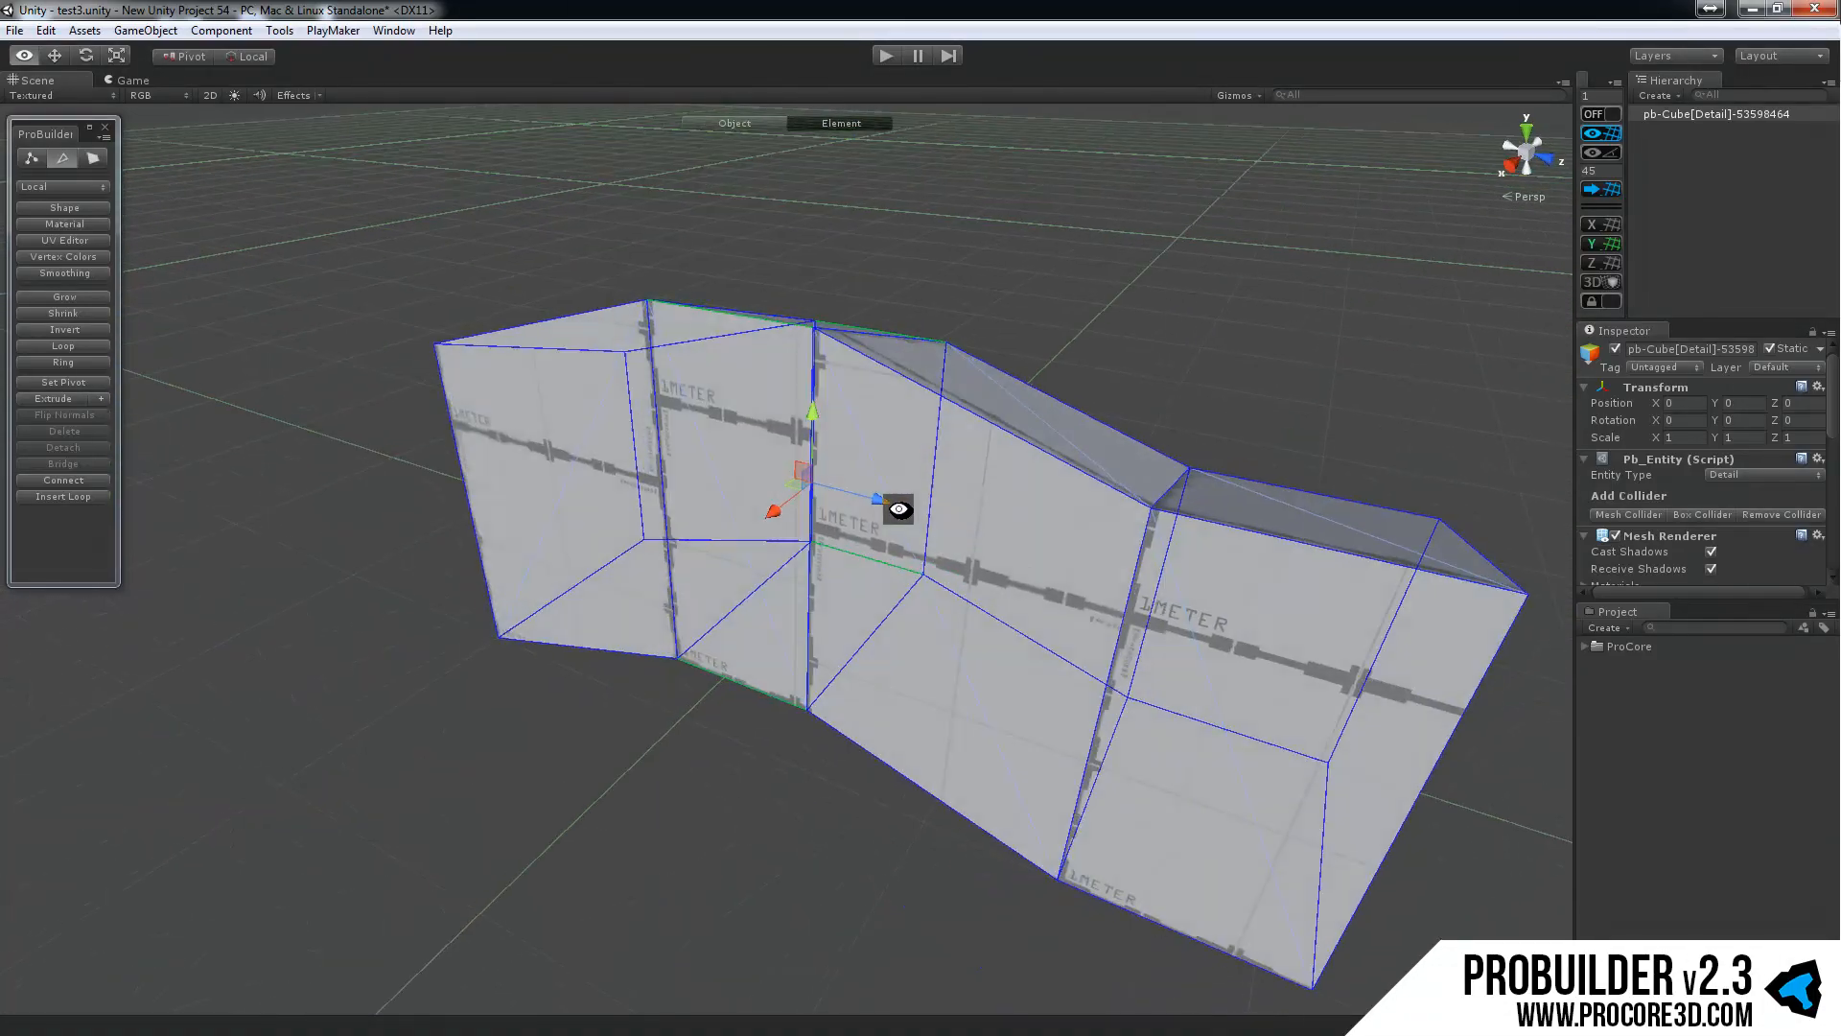
{"action": "left_click_drag", "start_coordinate": [1193, 390], "coordinate": [845, 441], "text": "alt"}
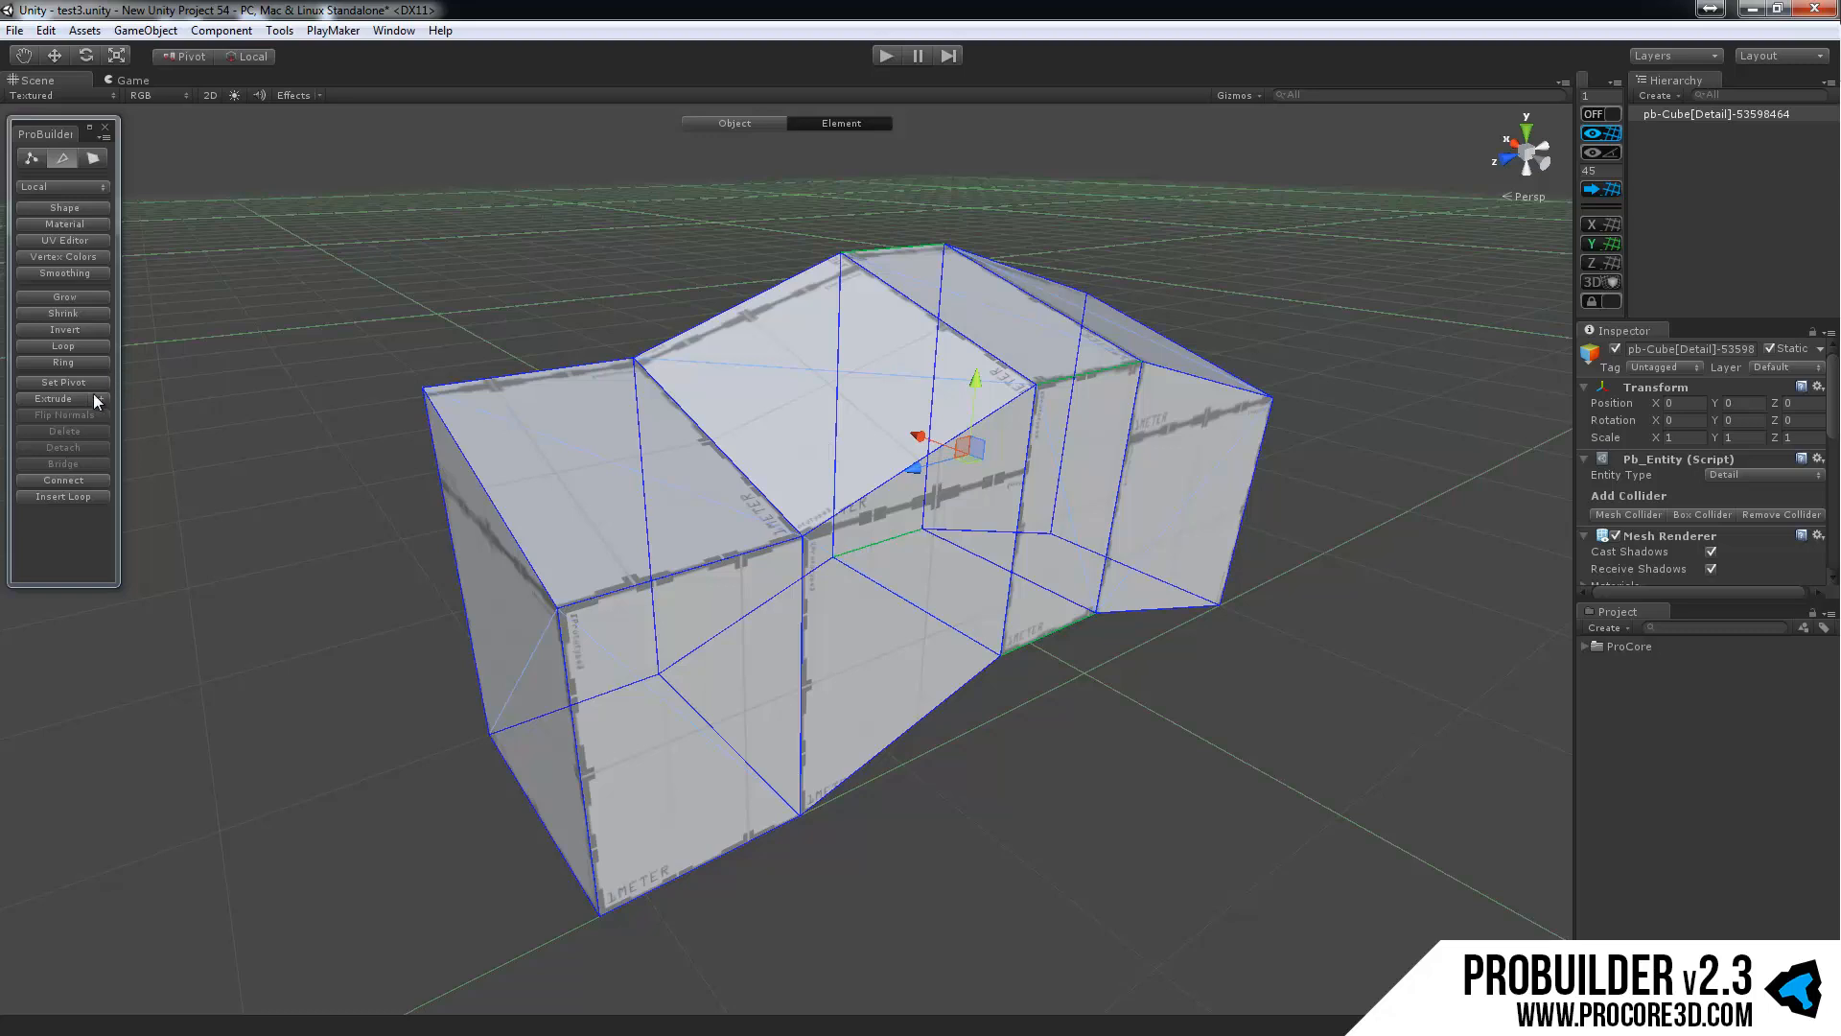
Set the object's pivot to the far upper edge of the end segment and switch to object mode.
{"action": "left_click", "coordinate": [685, 570]}
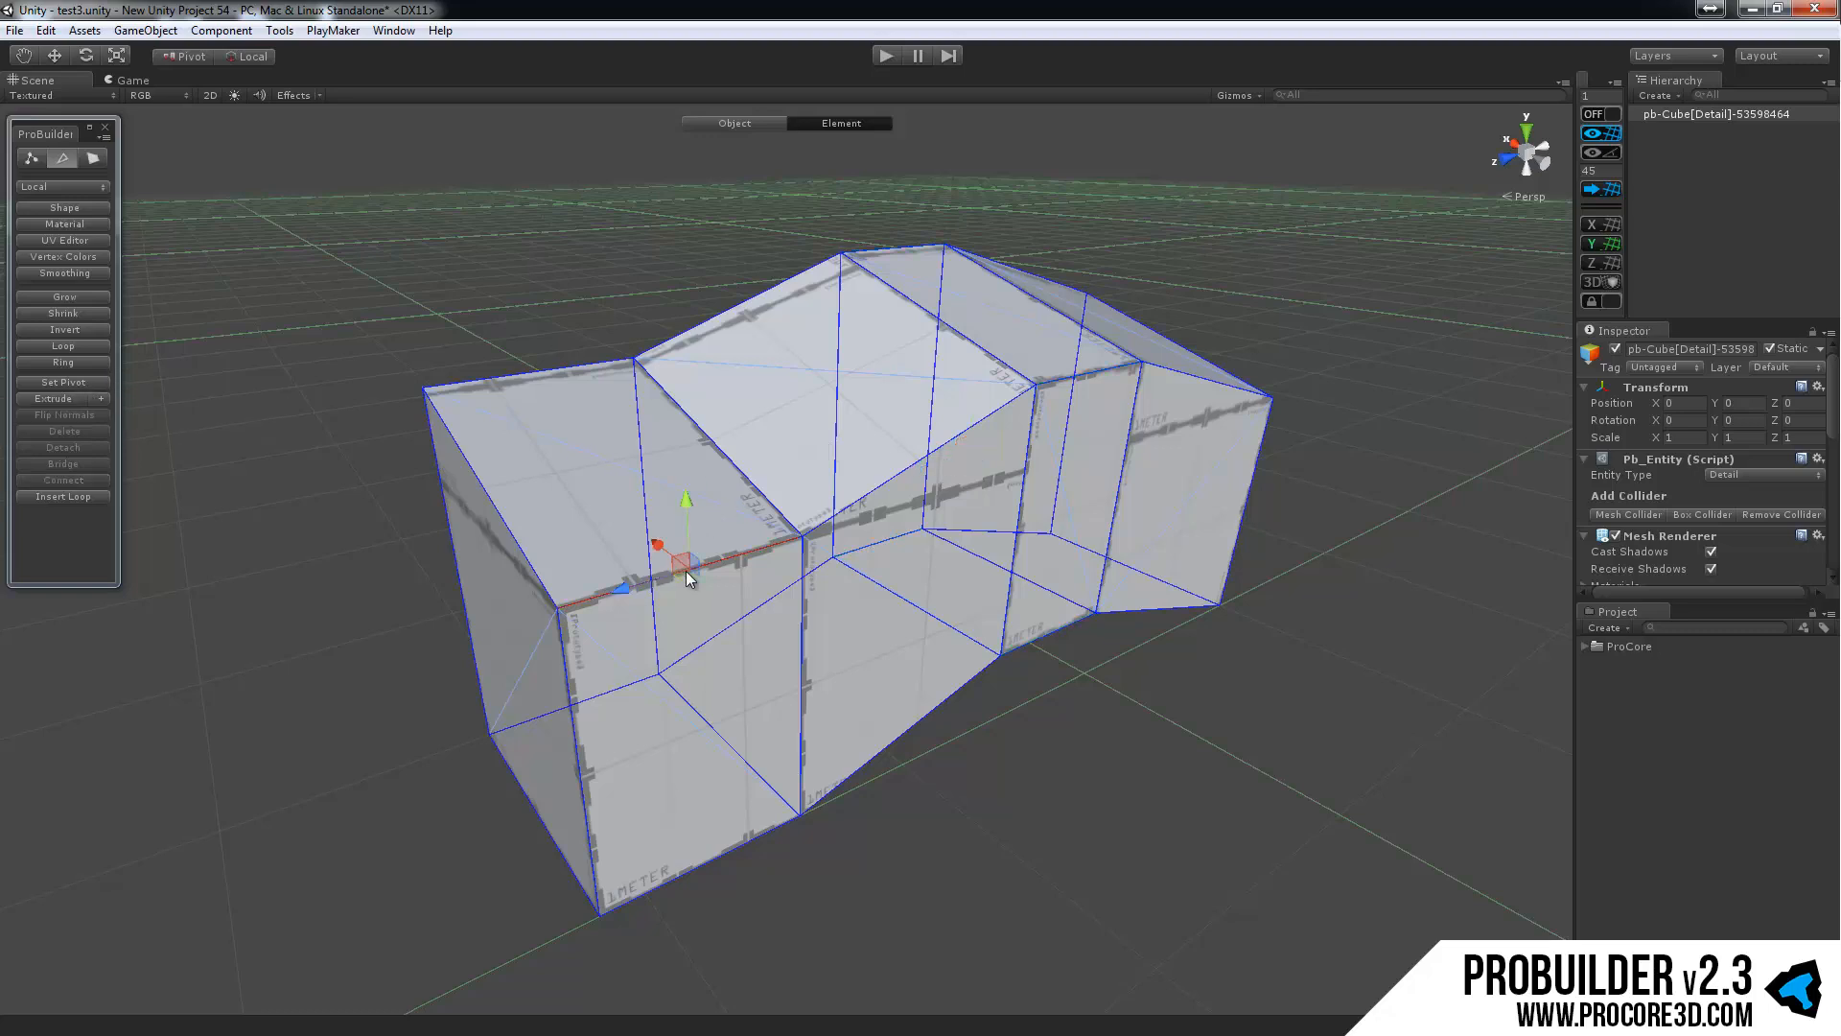
{"action": "left_click", "coordinate": [557, 372]}
{"action": "left_click", "coordinate": [63, 382]}
{"action": "middle_click_drag", "start_coordinate": [514, 374], "coordinate": [518, 406]}
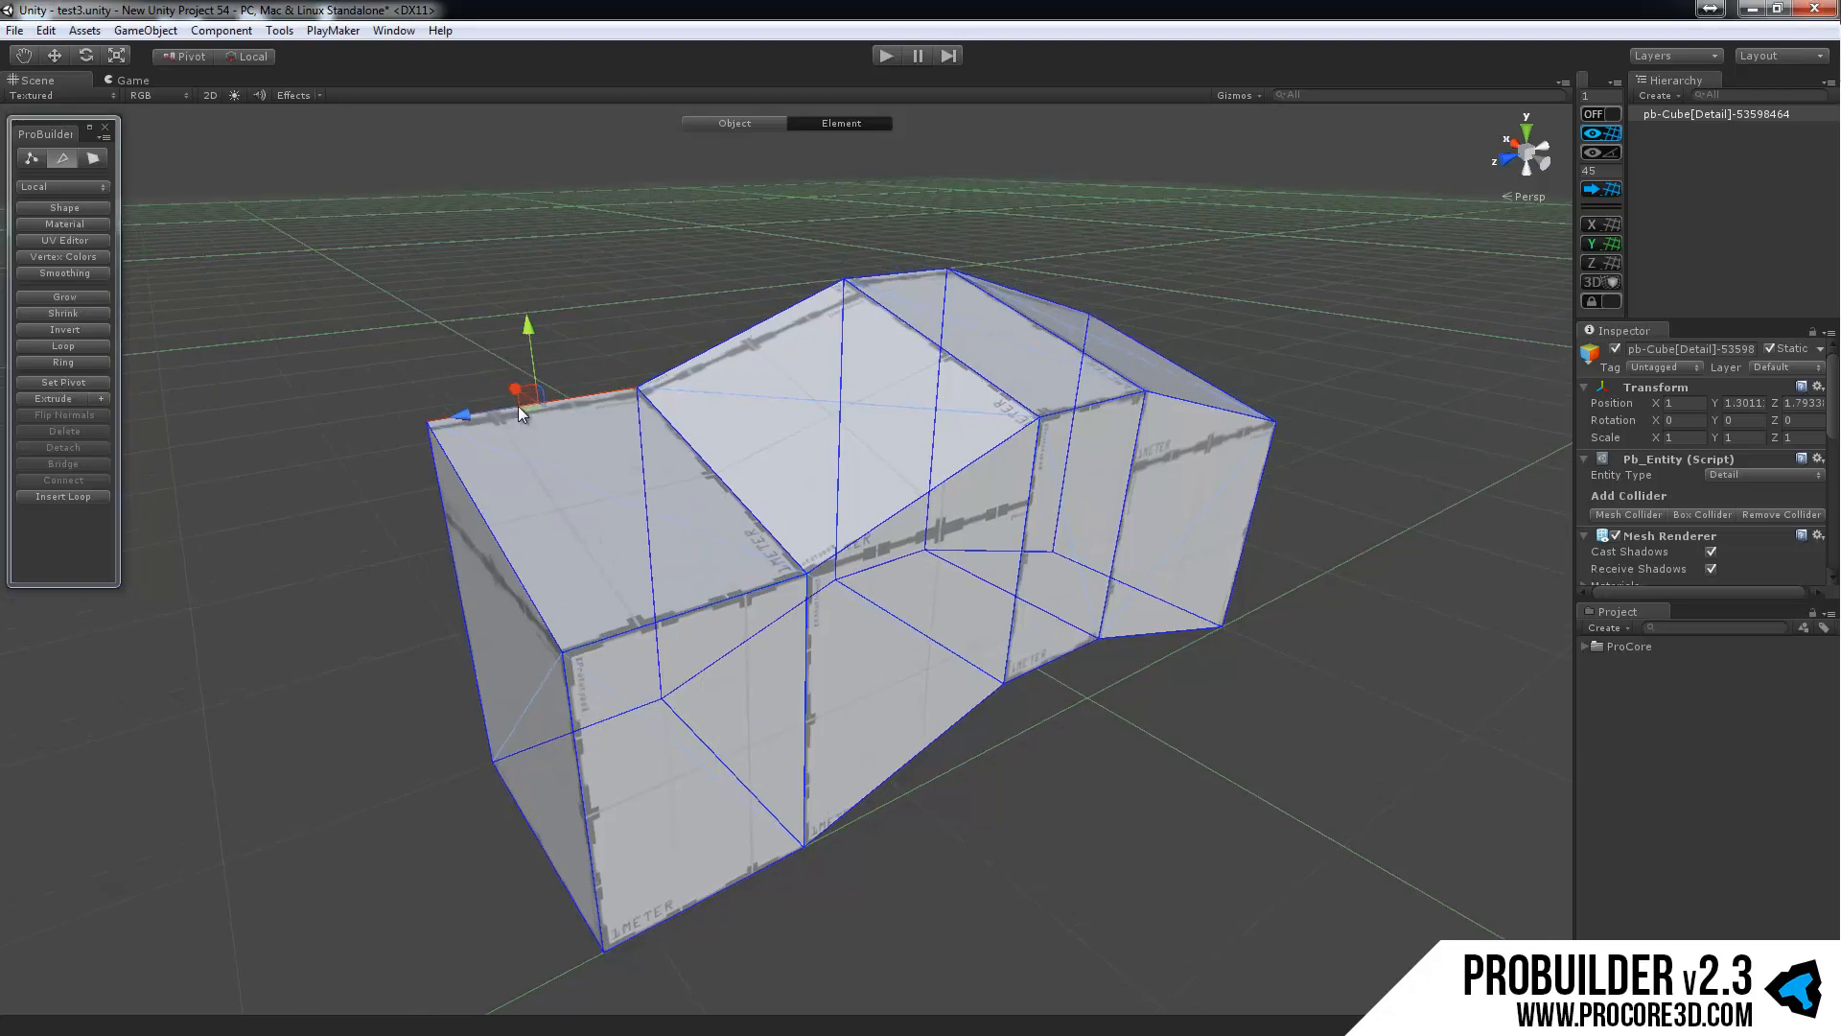
{"action": "key", "text": "g"}
{"action": "left_click_drag", "start_coordinate": [604, 287], "coordinate": [585, 353], "text": "alt"}
{"action": "left_click_drag", "start_coordinate": [610, 459], "coordinate": [658, 430], "text": "alt"}
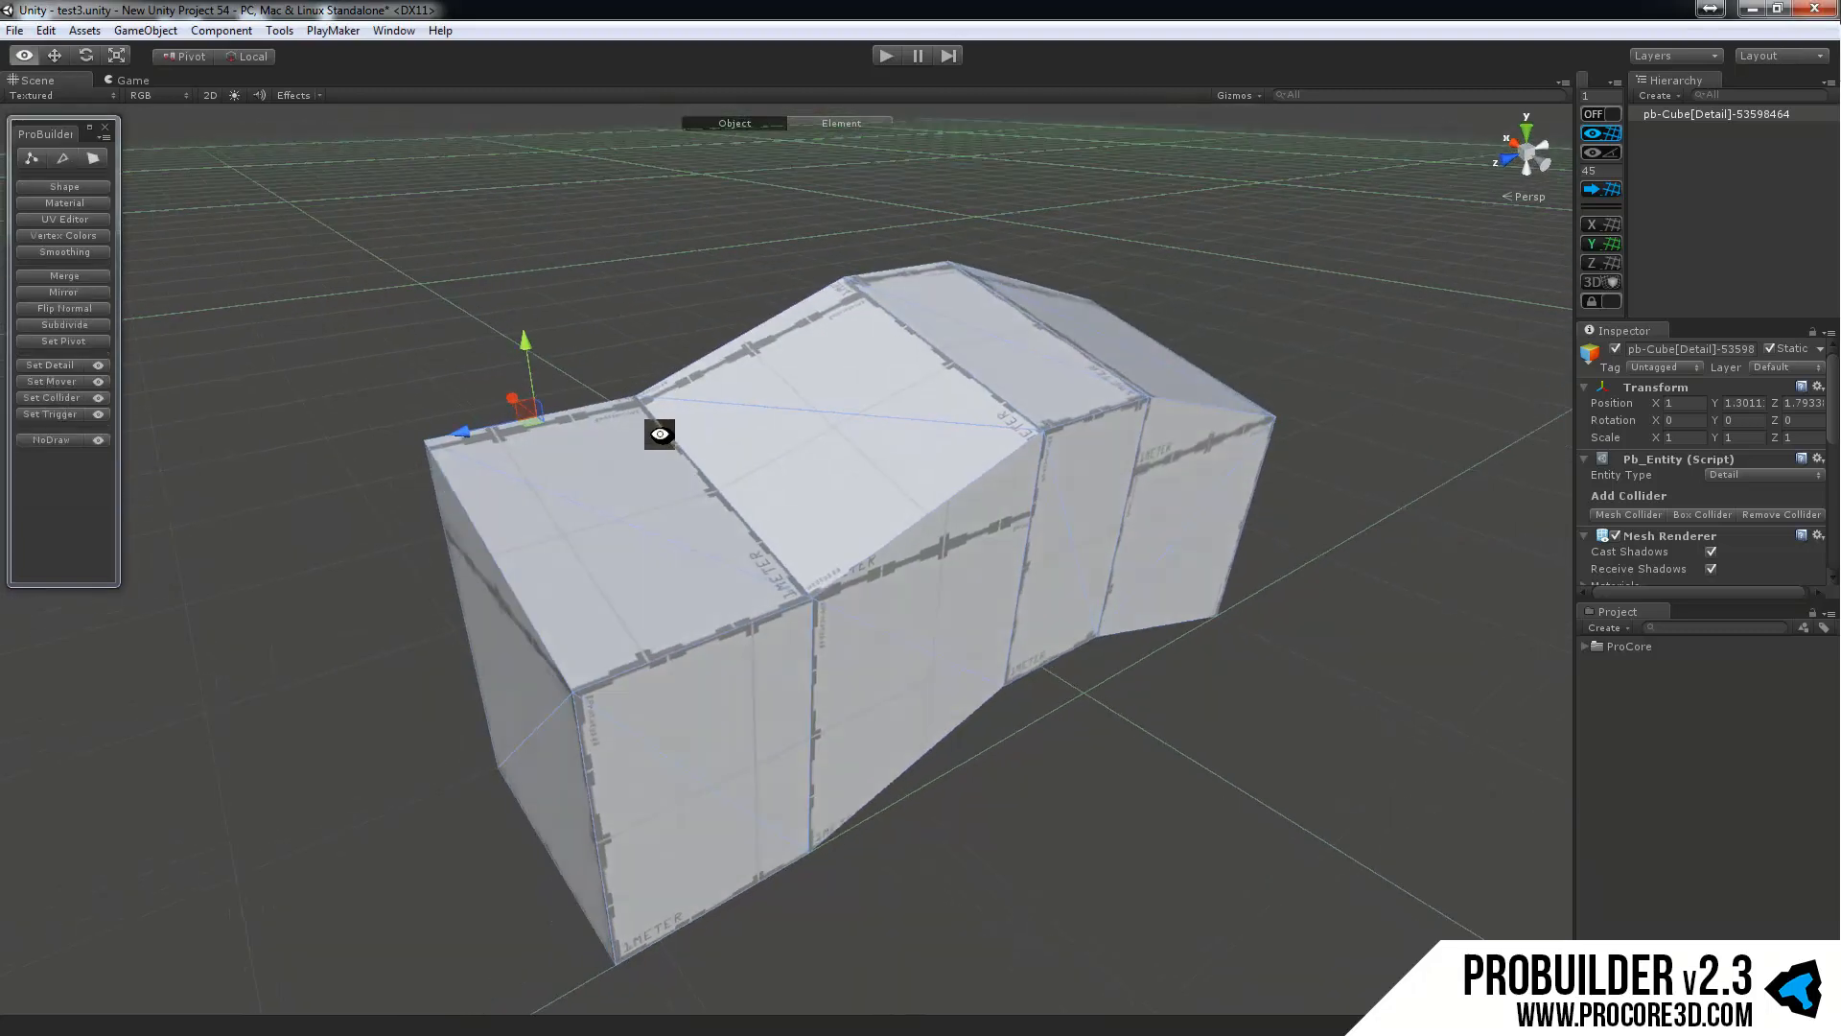
Return to edge mode and select the four edges around the end segment's top face.
{"action": "left_click", "coordinate": [57, 161]}
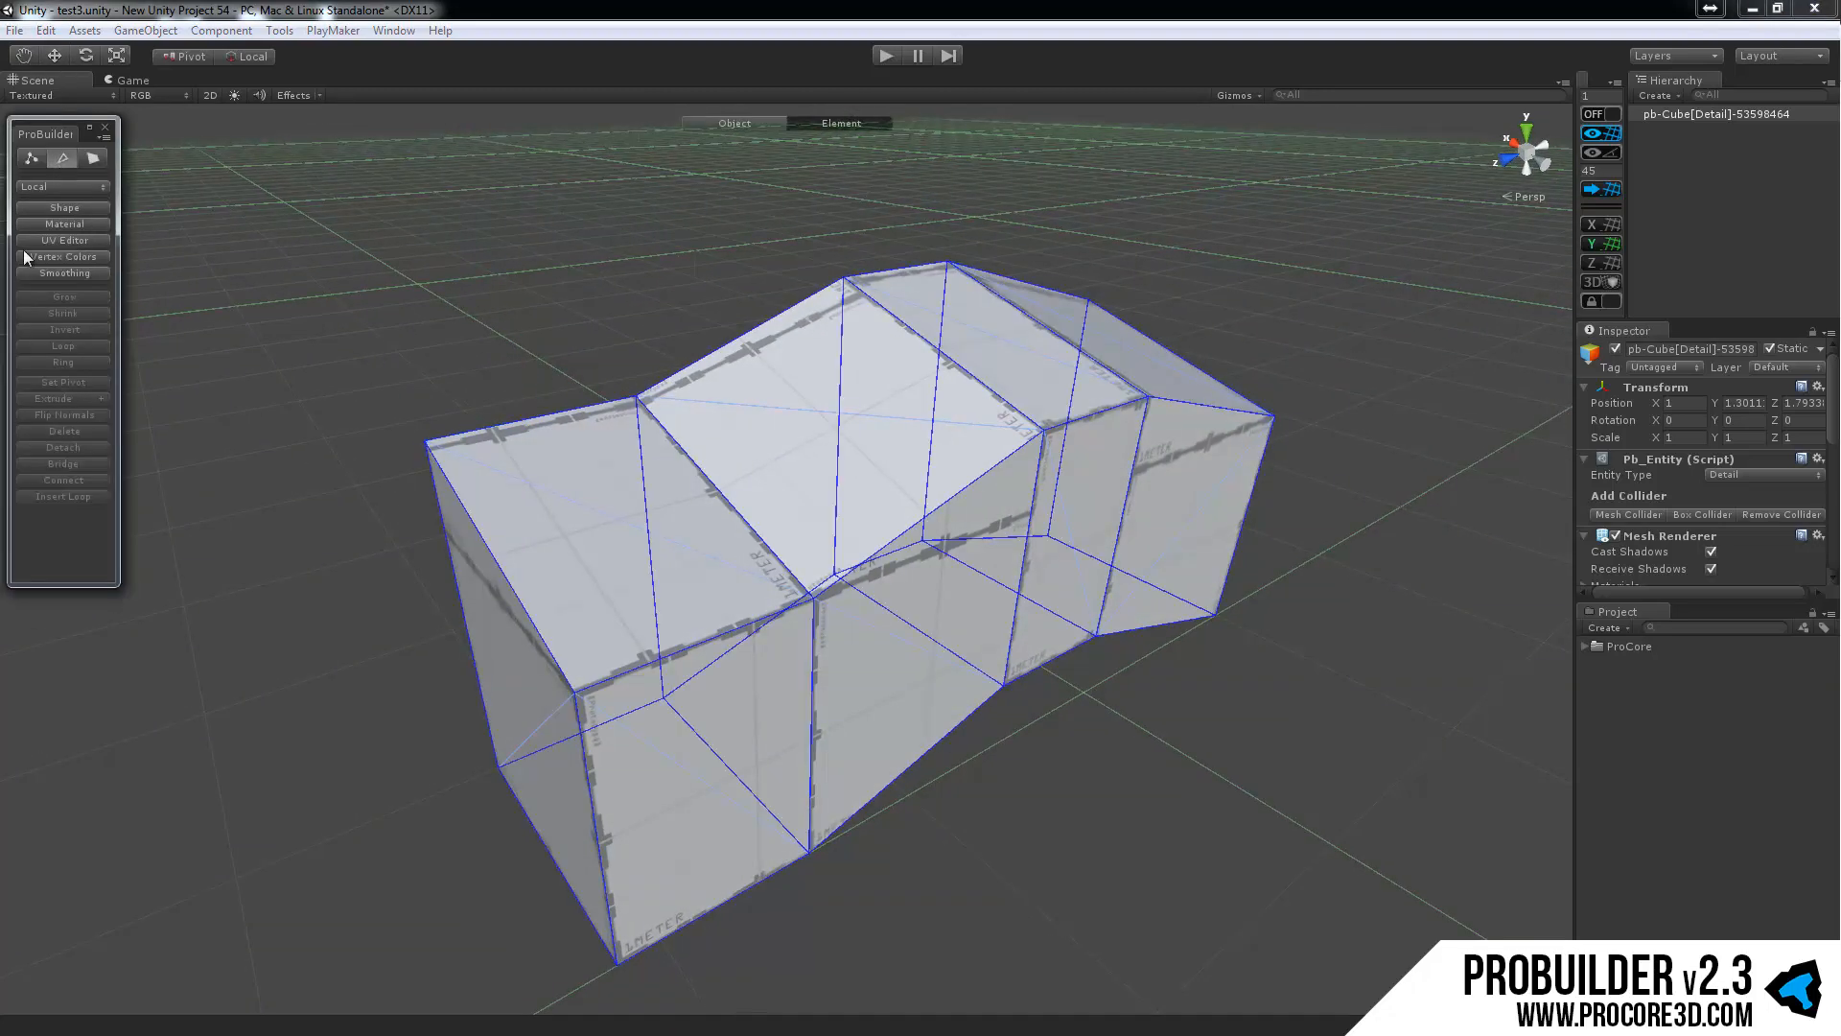
{"action": "left_click", "coordinate": [532, 418]}
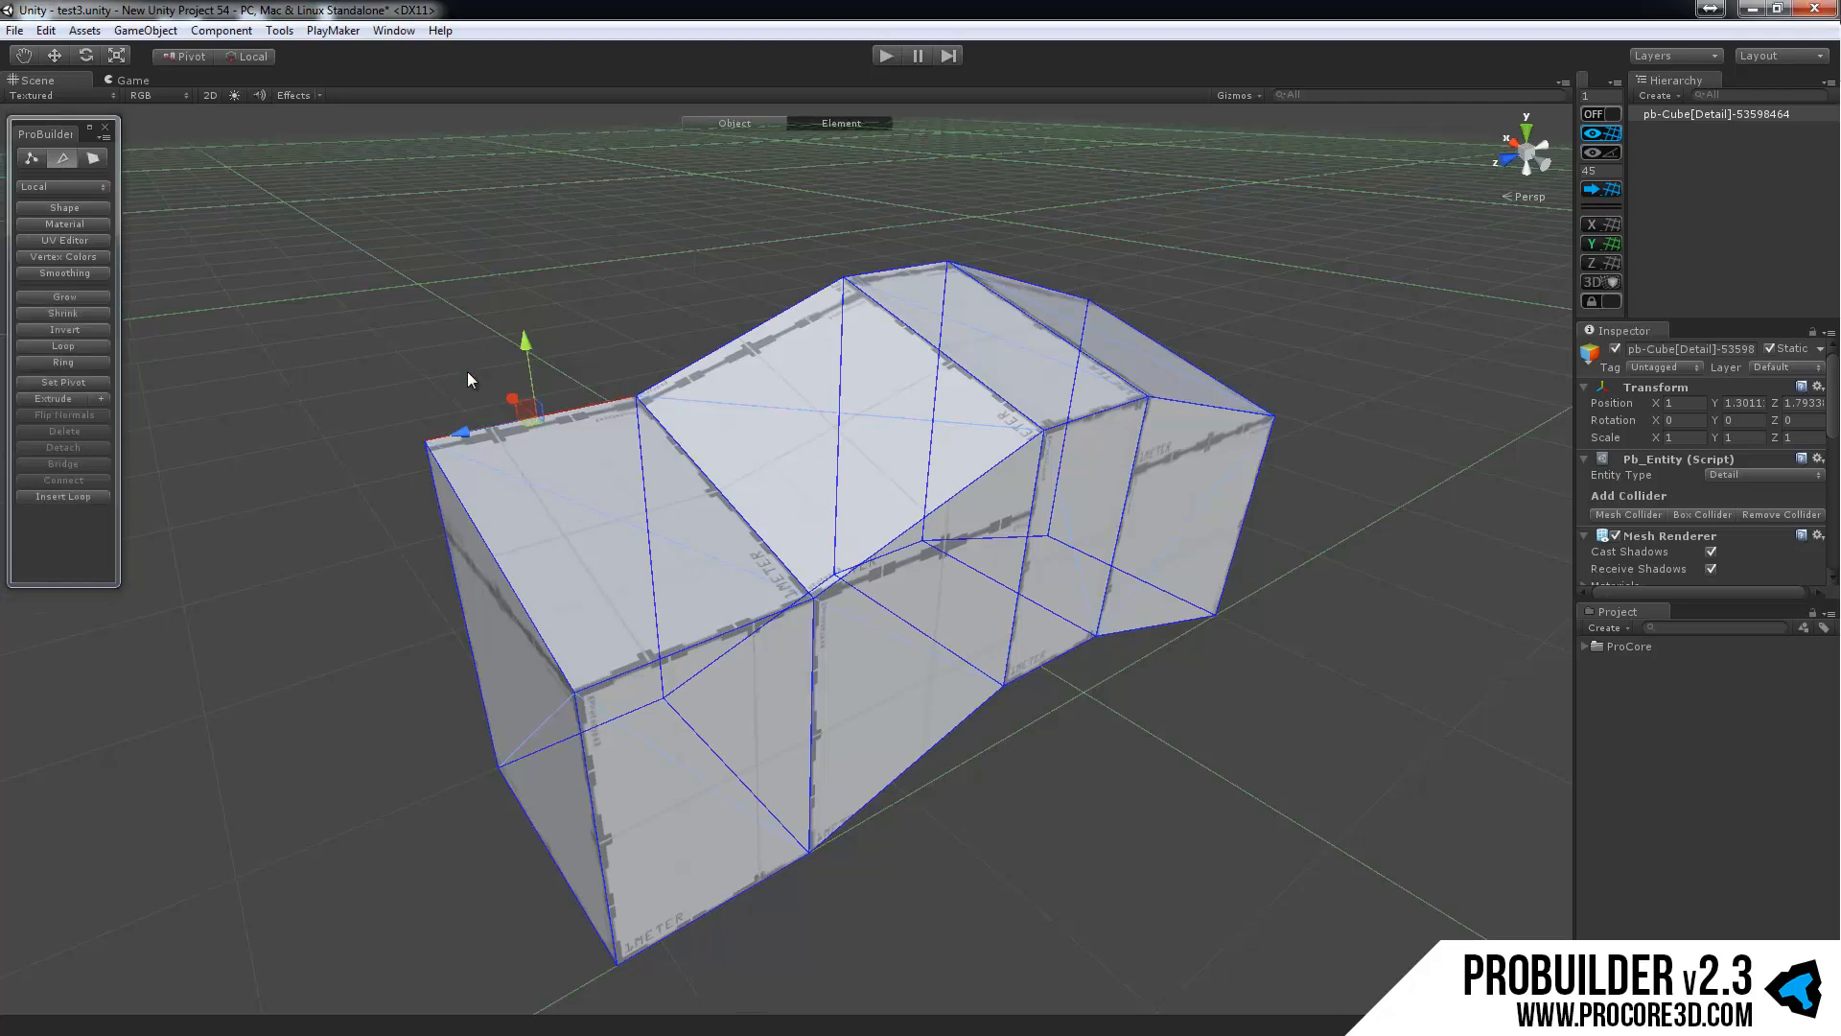
{"action": "left_click", "coordinate": [612, 489]}
{"action": "left_click_drag", "start_coordinate": [336, 394], "coordinate": [372, 378], "text": "alt"}
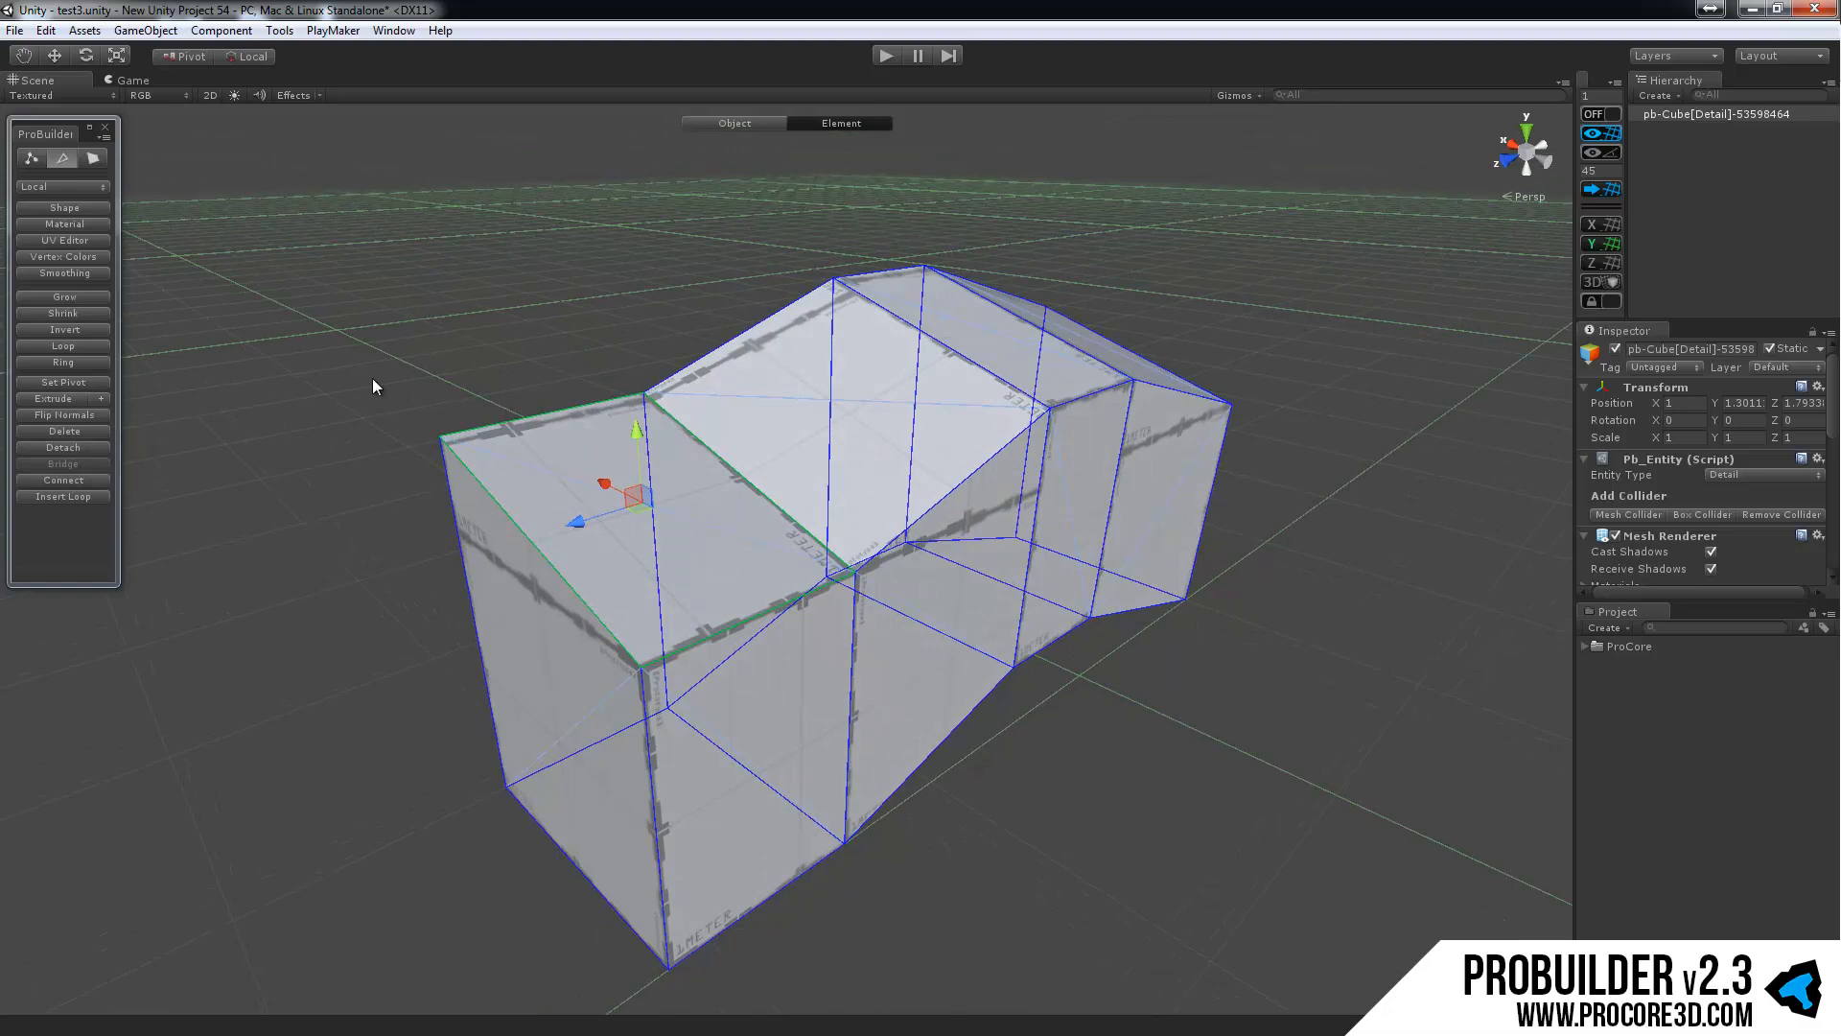
{"action": "left_click_drag", "start_coordinate": [773, 394], "coordinate": [1139, 457], "text": "alt"}
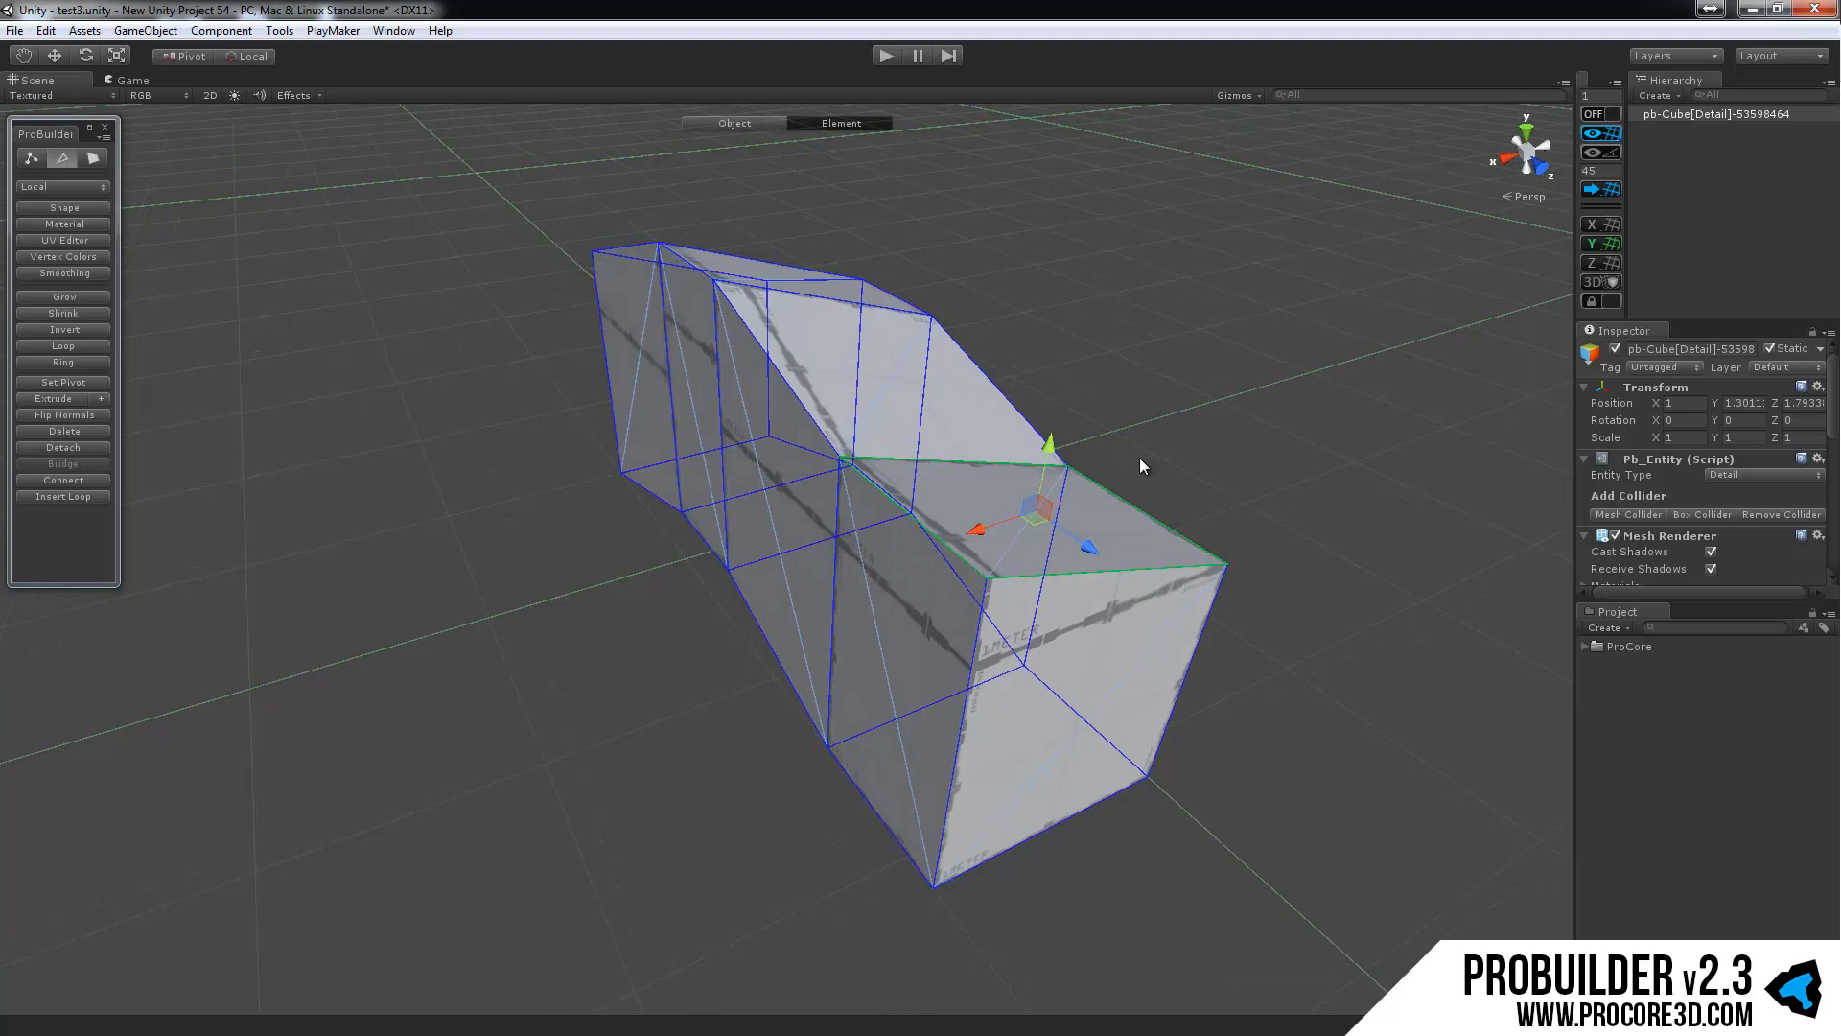
Delete the end segment's top face and extrude the opening's far lengthwise edge into a stepped strip going up, outward and up.
{"action": "key", "text": "BackSpace"}
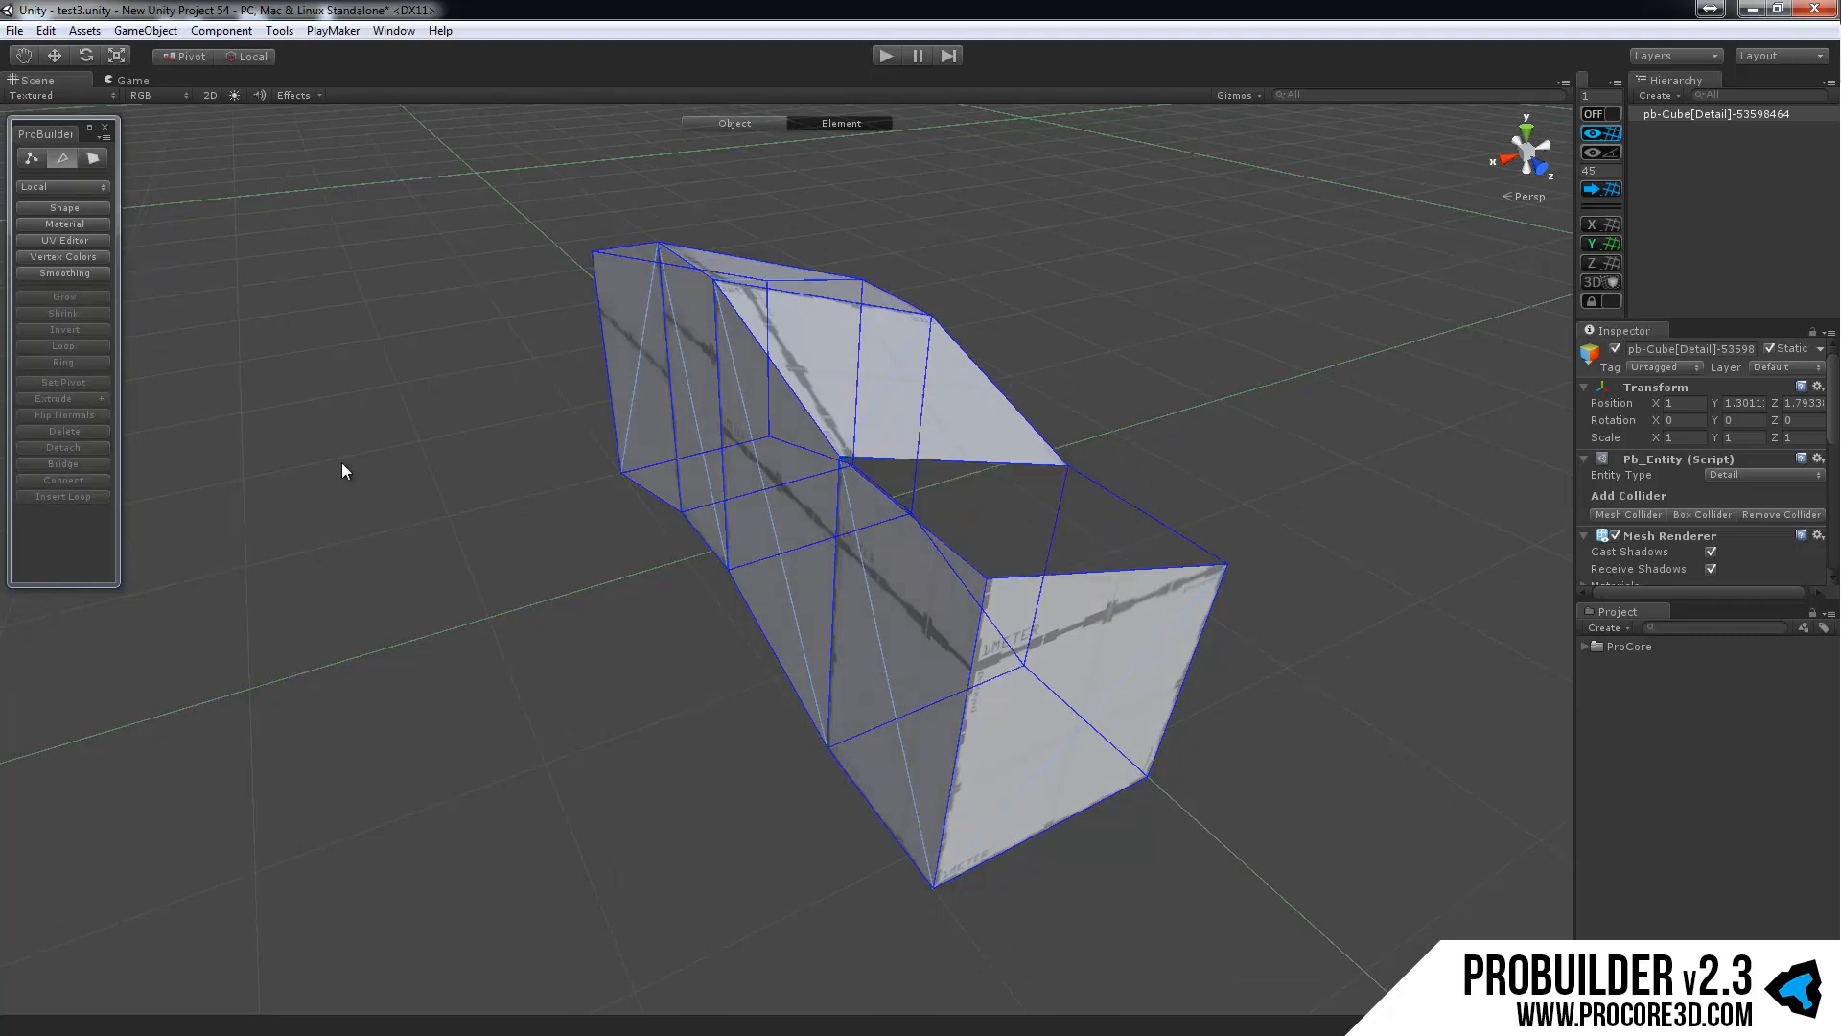
{"action": "left_click", "coordinate": [1166, 527]}
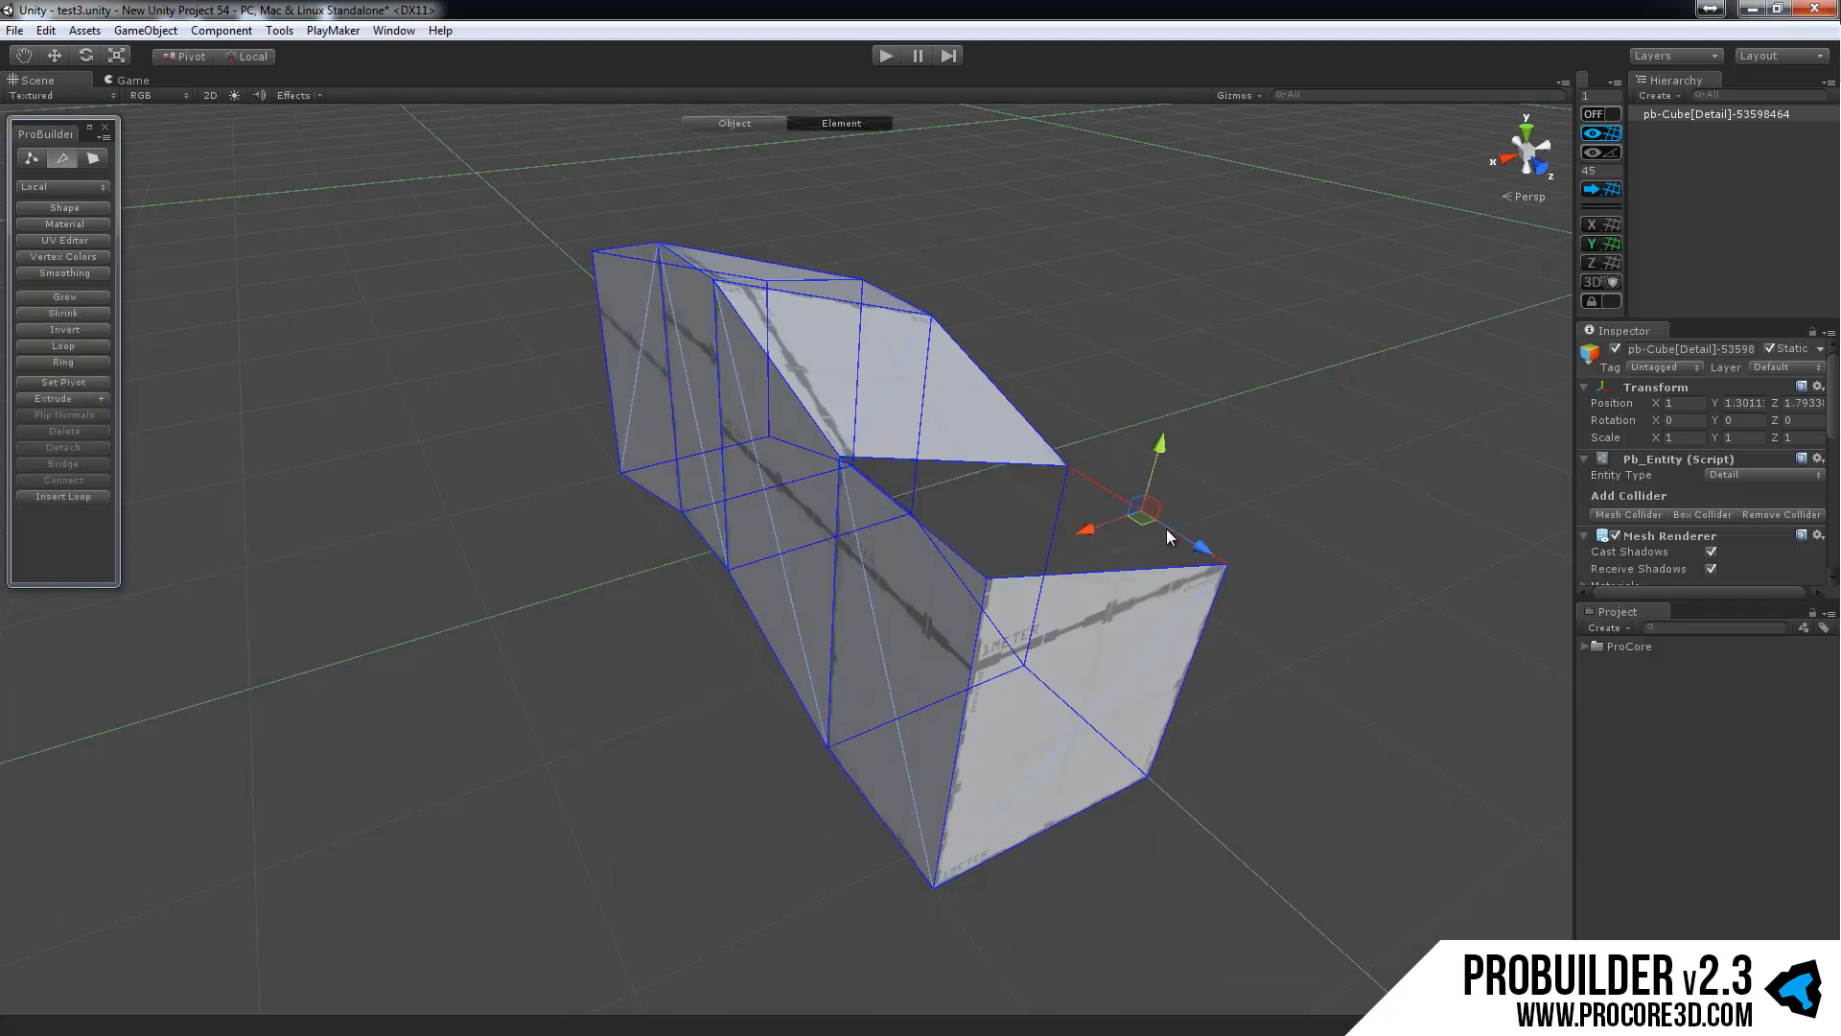
{"action": "left_click_drag", "start_coordinate": [1344, 514], "coordinate": [883, 355], "text": "alt"}
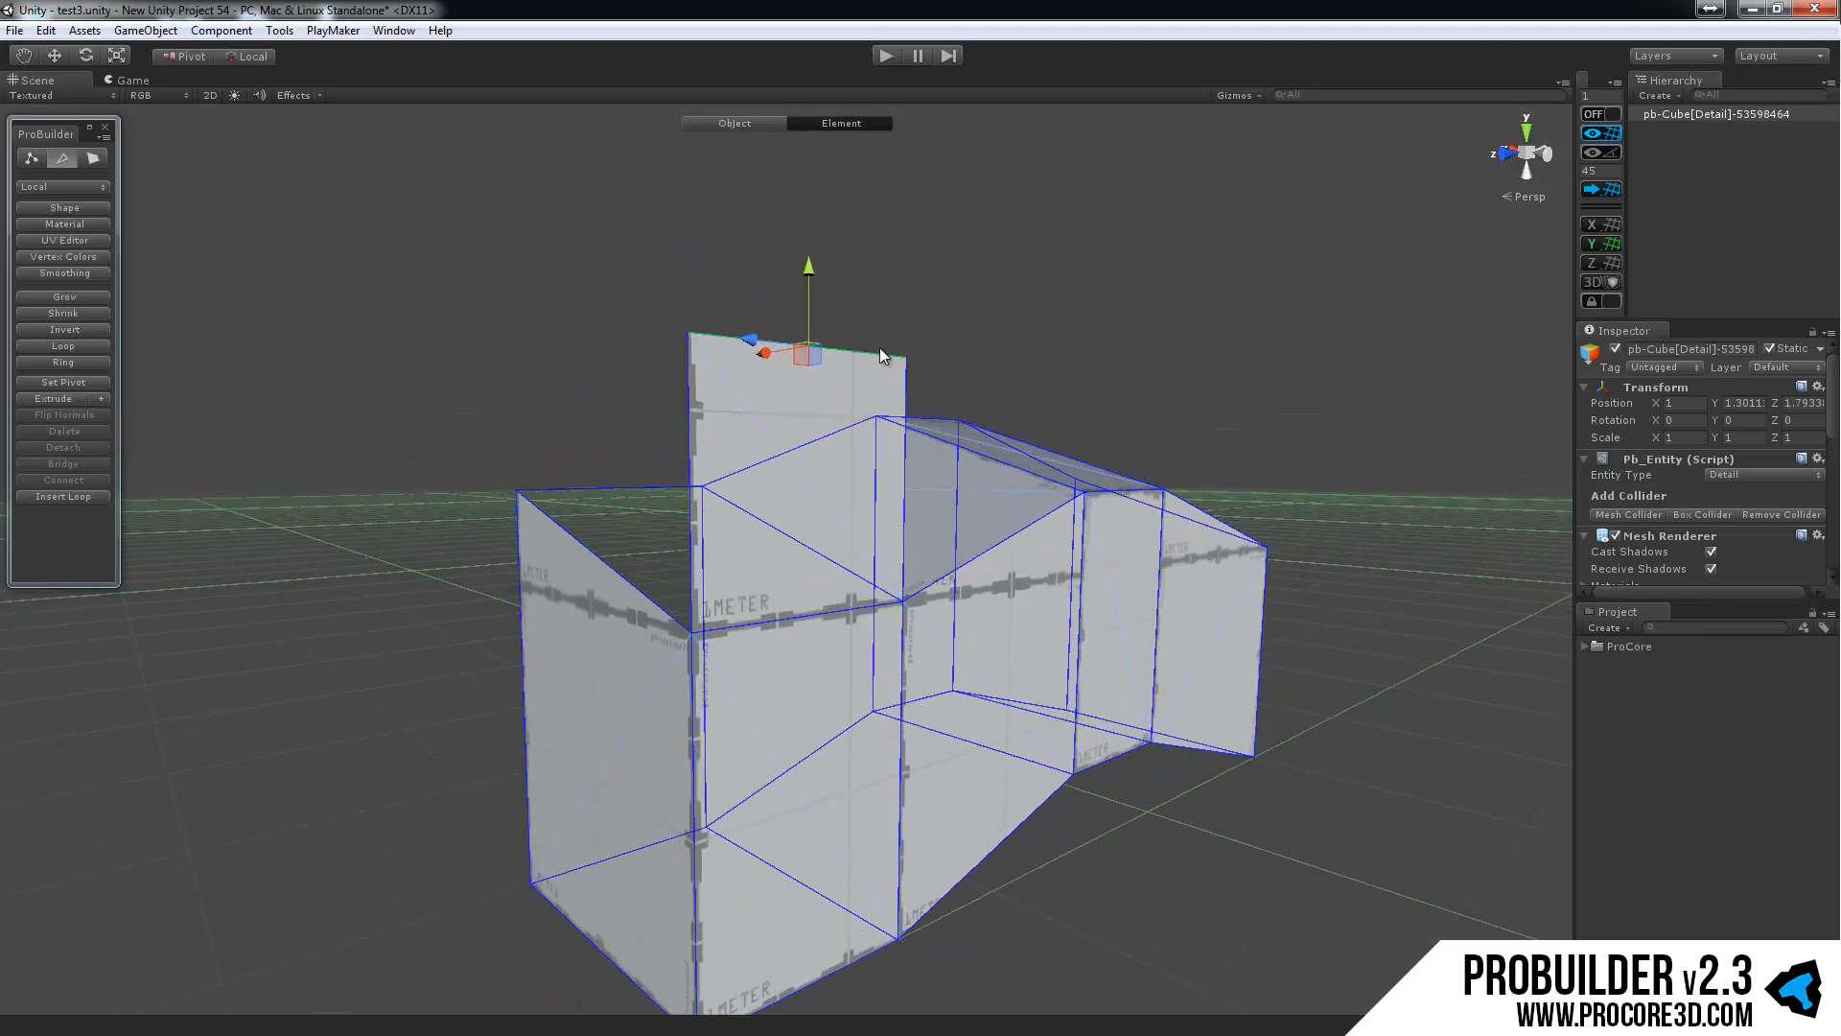
{"action": "left_click_drag", "start_coordinate": [760, 350], "coordinate": [878, 361], "text": "shift"}
{"action": "left_click_drag", "start_coordinate": [1036, 422], "coordinate": [991, 365], "text": "alt"}
{"action": "key", "text": "ctrl+z"}
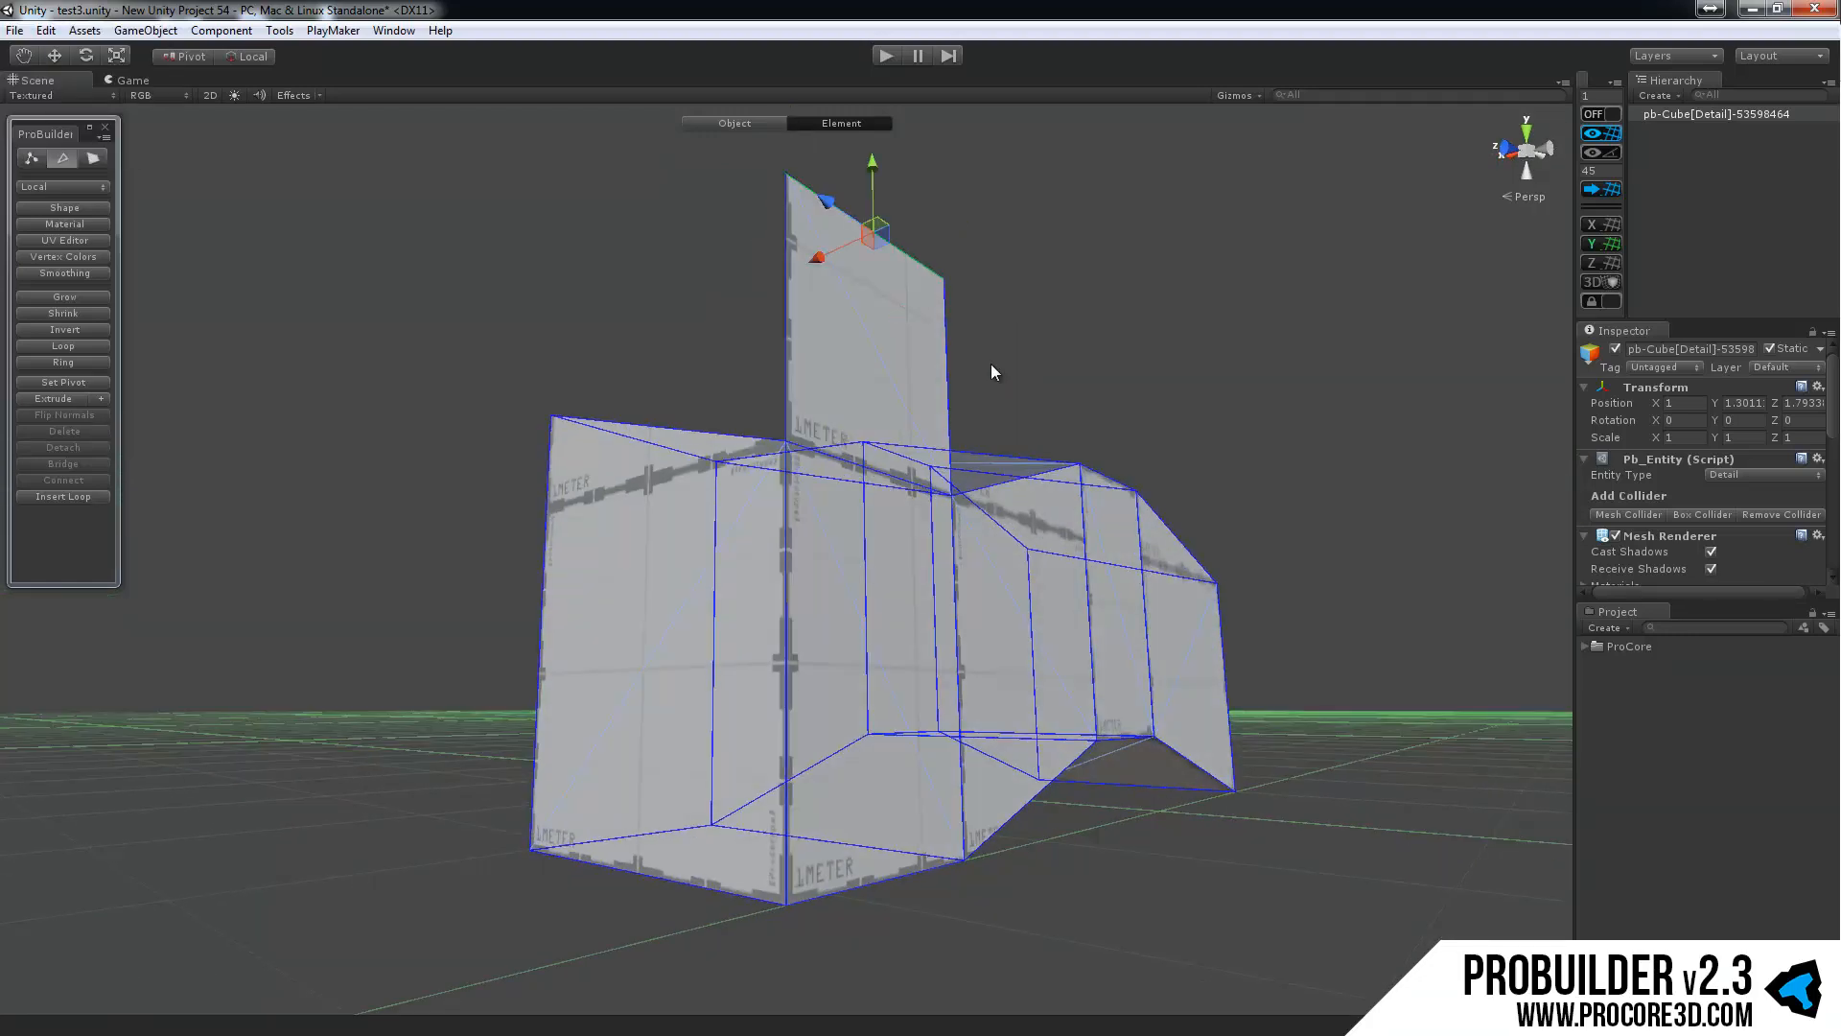
{"action": "left_click_drag", "start_coordinate": [820, 267], "coordinate": [957, 245], "text": "shift"}
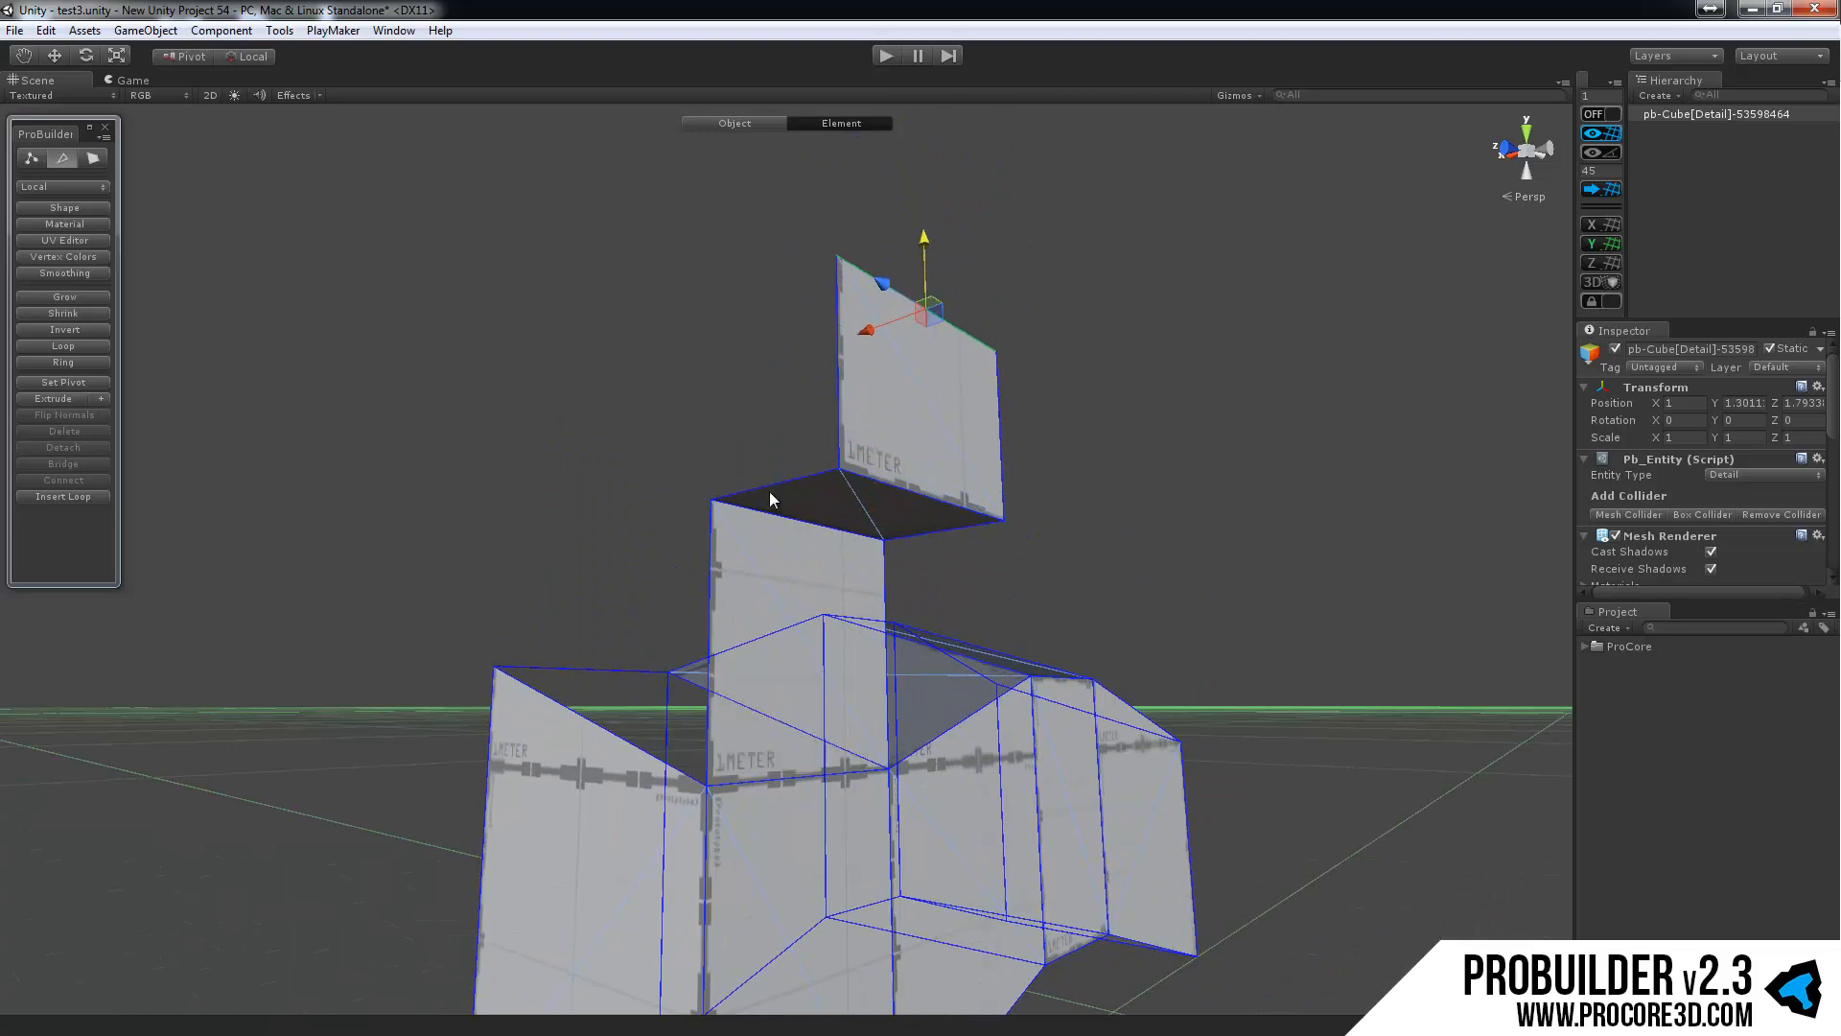
Extrude the opening's near lengthwise edge and end edge upward together and scale the new edges inward.
{"action": "left_click", "coordinate": [710, 550]}
{"action": "left_click_drag", "start_coordinate": [710, 550], "coordinate": [675, 583], "text": "alt"}
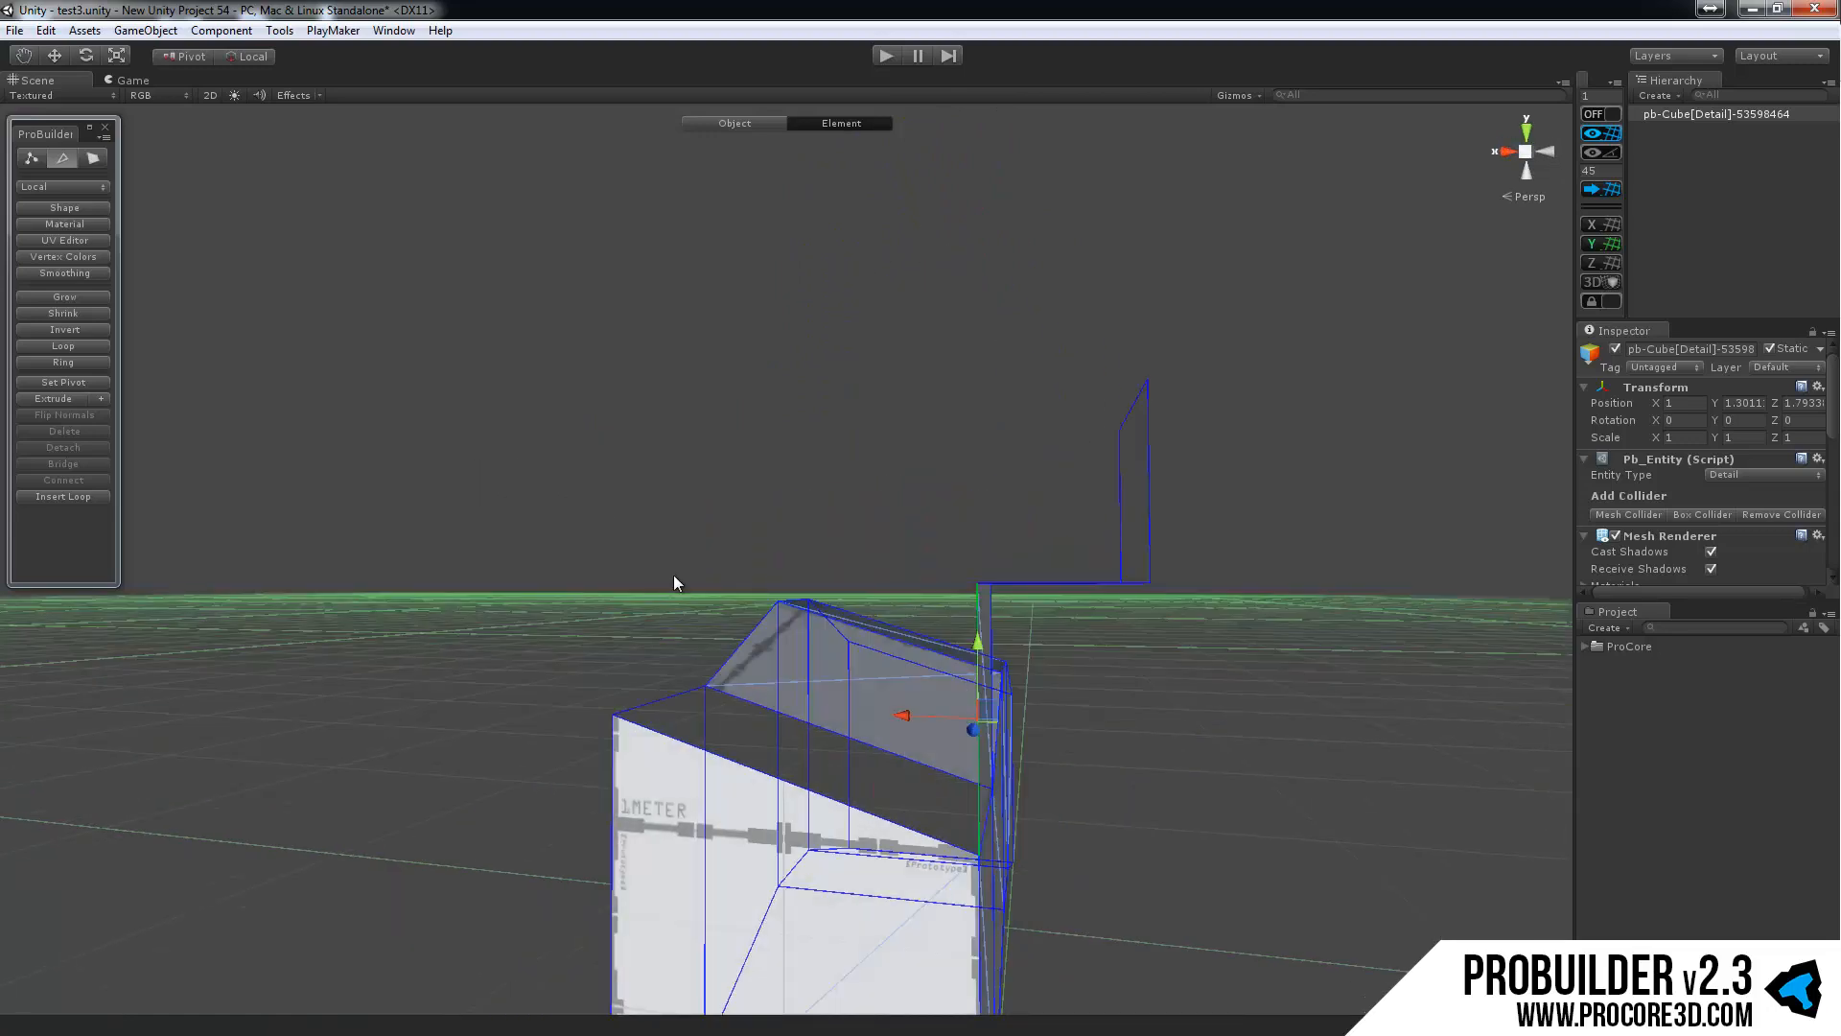
{"action": "left_click", "coordinate": [673, 701]}
{"action": "left_click_drag", "start_coordinate": [662, 676], "coordinate": [925, 635], "text": "alt"}
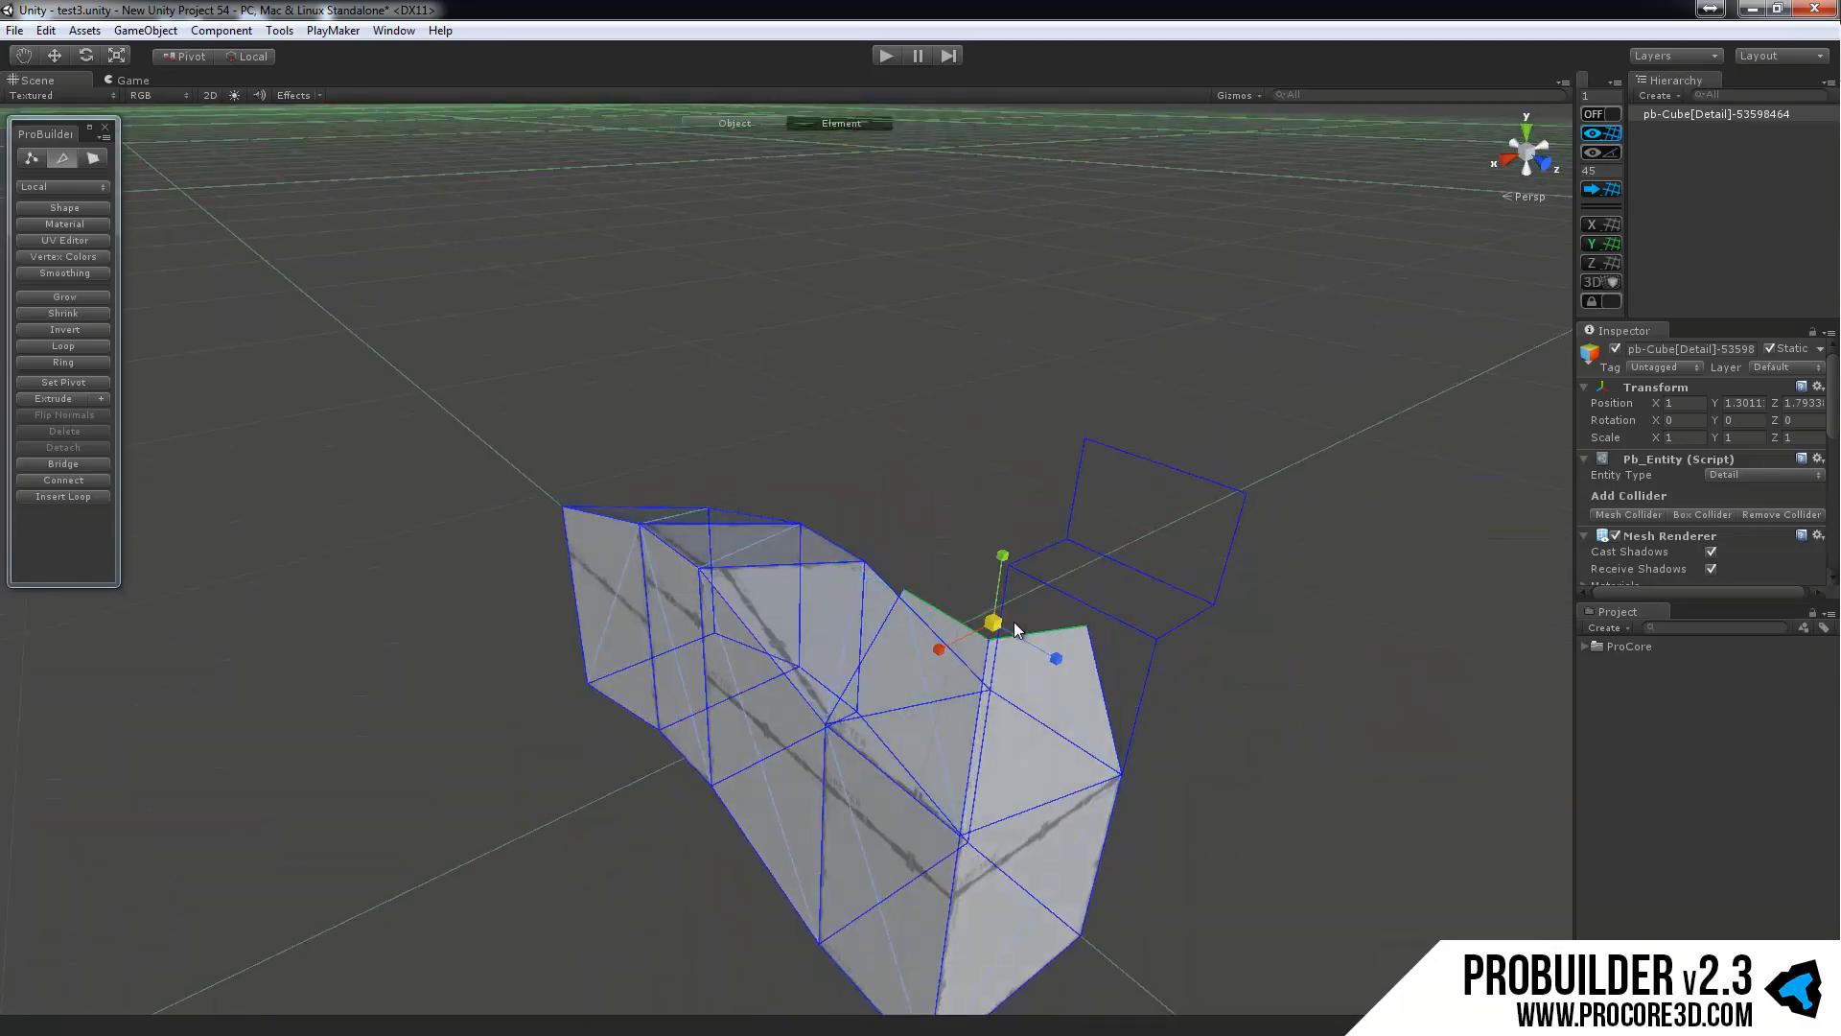
Extrude the two narrowed rim edges straight up to form a second wall section.
{"action": "key", "text": "w"}
{"action": "left_click_drag", "start_coordinate": [1003, 566], "coordinate": [1034, 361], "text": "shift"}
{"action": "left_click_drag", "start_coordinate": [1206, 490], "coordinate": [1241, 462], "text": "alt"}
{"action": "middle_click_drag", "start_coordinate": [1078, 461], "coordinate": [1024, 508]}
Extrude the upper pair of edges once more with a rotation and shift them sideways to form an angled tip.
{"action": "key", "text": "r"}
{"action": "left_click_drag", "start_coordinate": [1049, 432], "coordinate": [998, 499], "text": "alt"}
{"action": "key", "text": "e"}
{"action": "left_click_drag", "start_coordinate": [1140, 514], "coordinate": [1189, 497], "text": "alt"}
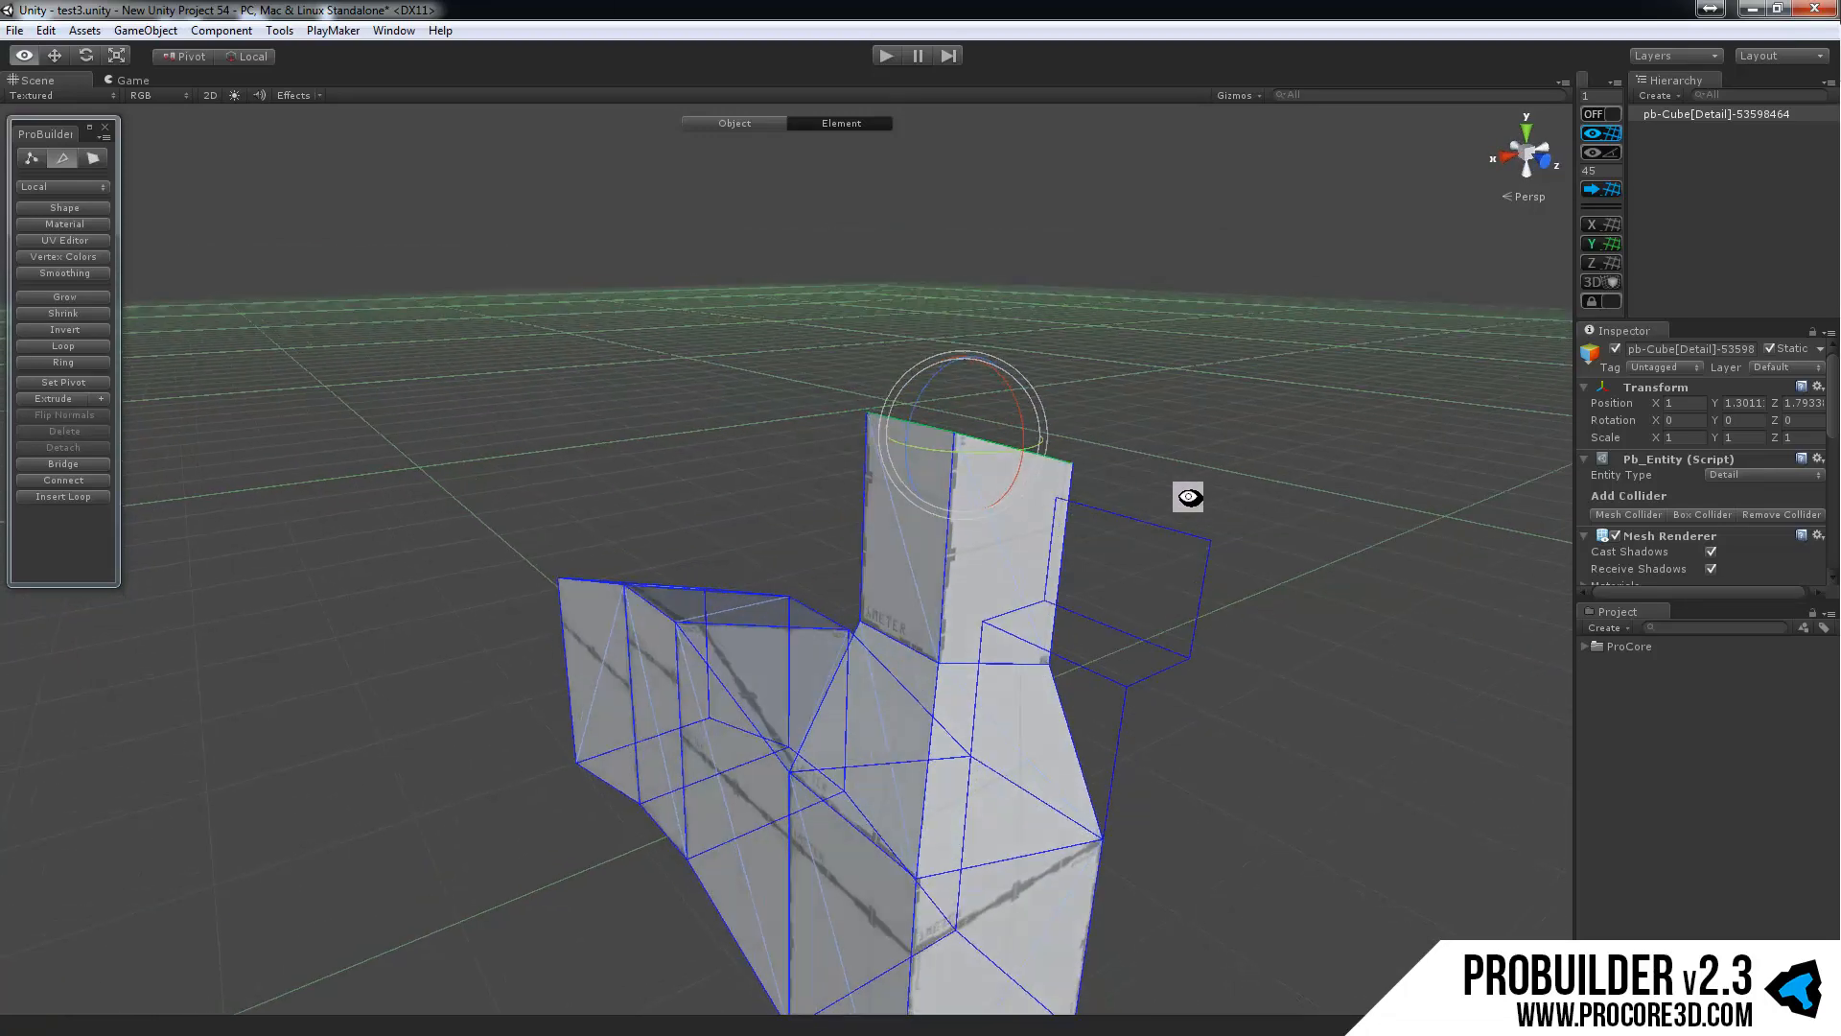
{"action": "mouse_move", "coordinate": [1003, 369]}
{"action": "left_mouse_down", "text": "shift"}
{"action": "mouse_move", "coordinate": [1026, 347]}
{"action": "mouse_move", "coordinate": [979, 231]}
{"action": "mouse_move", "coordinate": [997, 374]}
{"action": "left_mouse_up", "text": "shift"}
{"action": "key", "text": "w"}
{"action": "left_click_drag", "start_coordinate": [716, 312], "coordinate": [816, 321]}
Select the top and side edges of the stepped strip's upper panel and extrude both together.
{"action": "left_click_drag", "start_coordinate": [991, 547], "coordinate": [731, 385], "text": "alt"}
{"action": "left_click", "coordinate": [736, 380]}
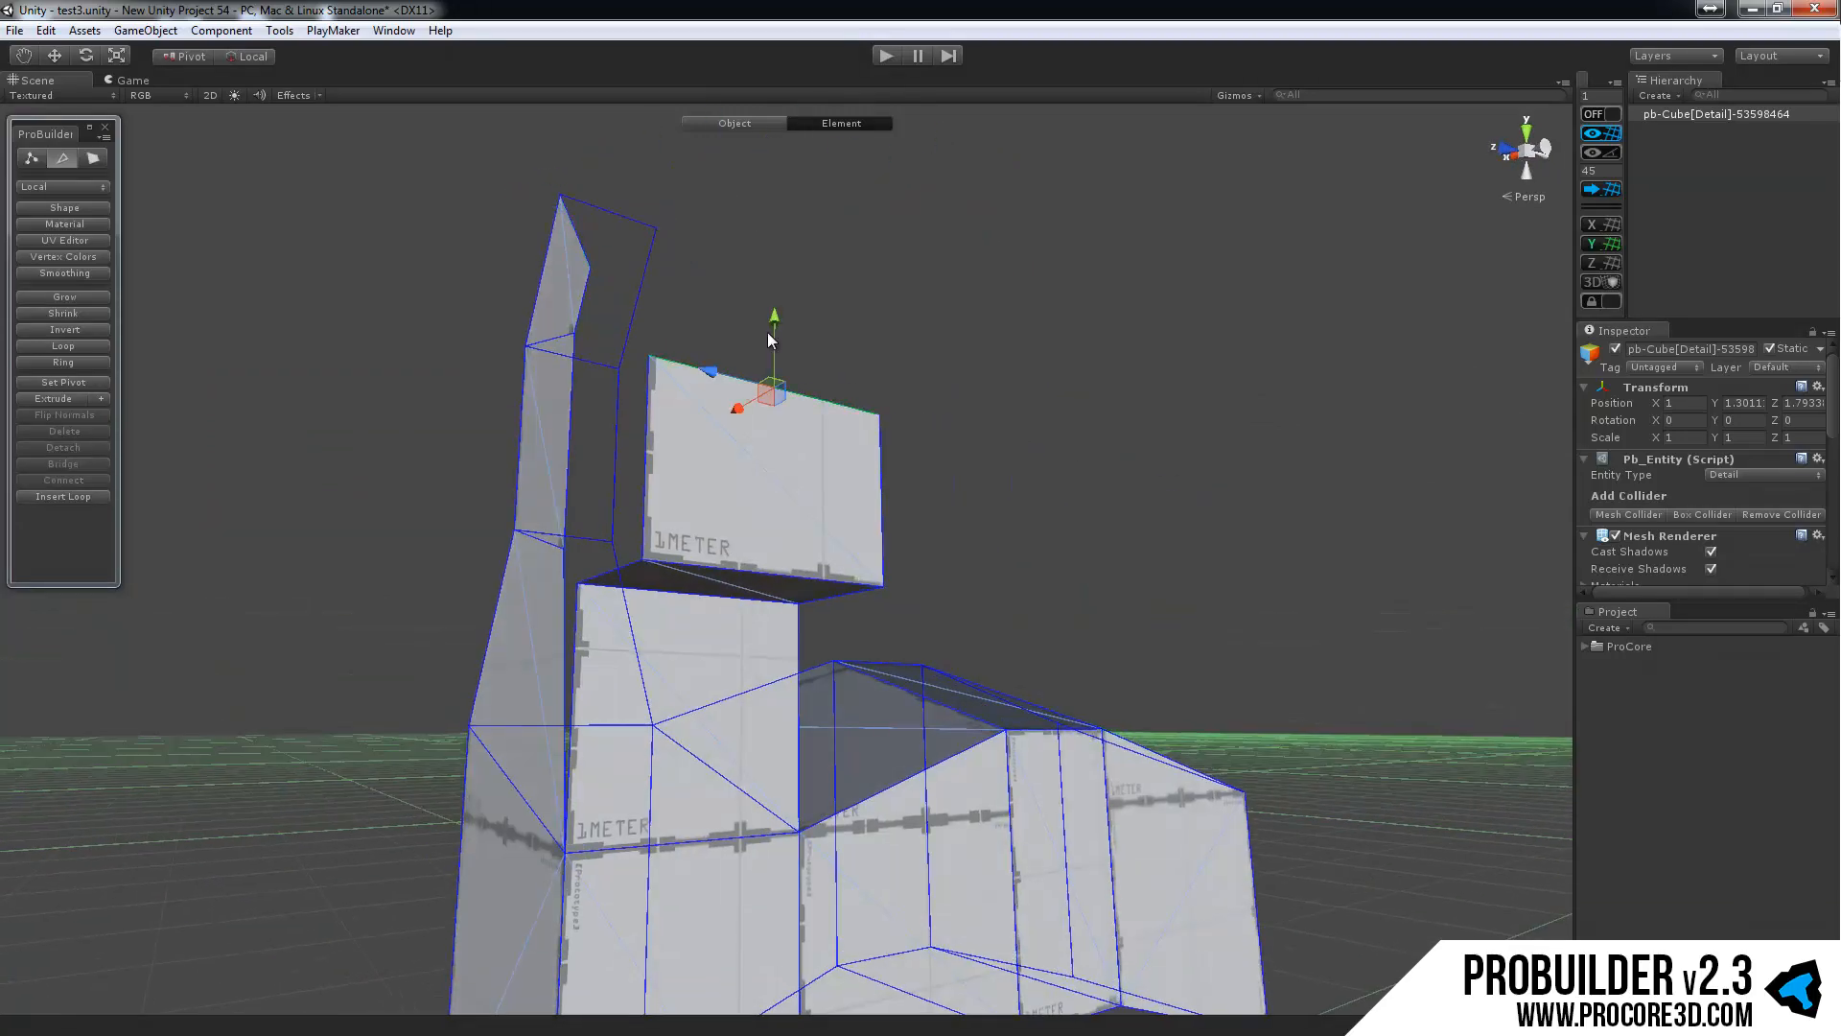
{"action": "left_click", "coordinate": [646, 473], "text": "shift"}
{"action": "key", "text": "ctrl+e"}
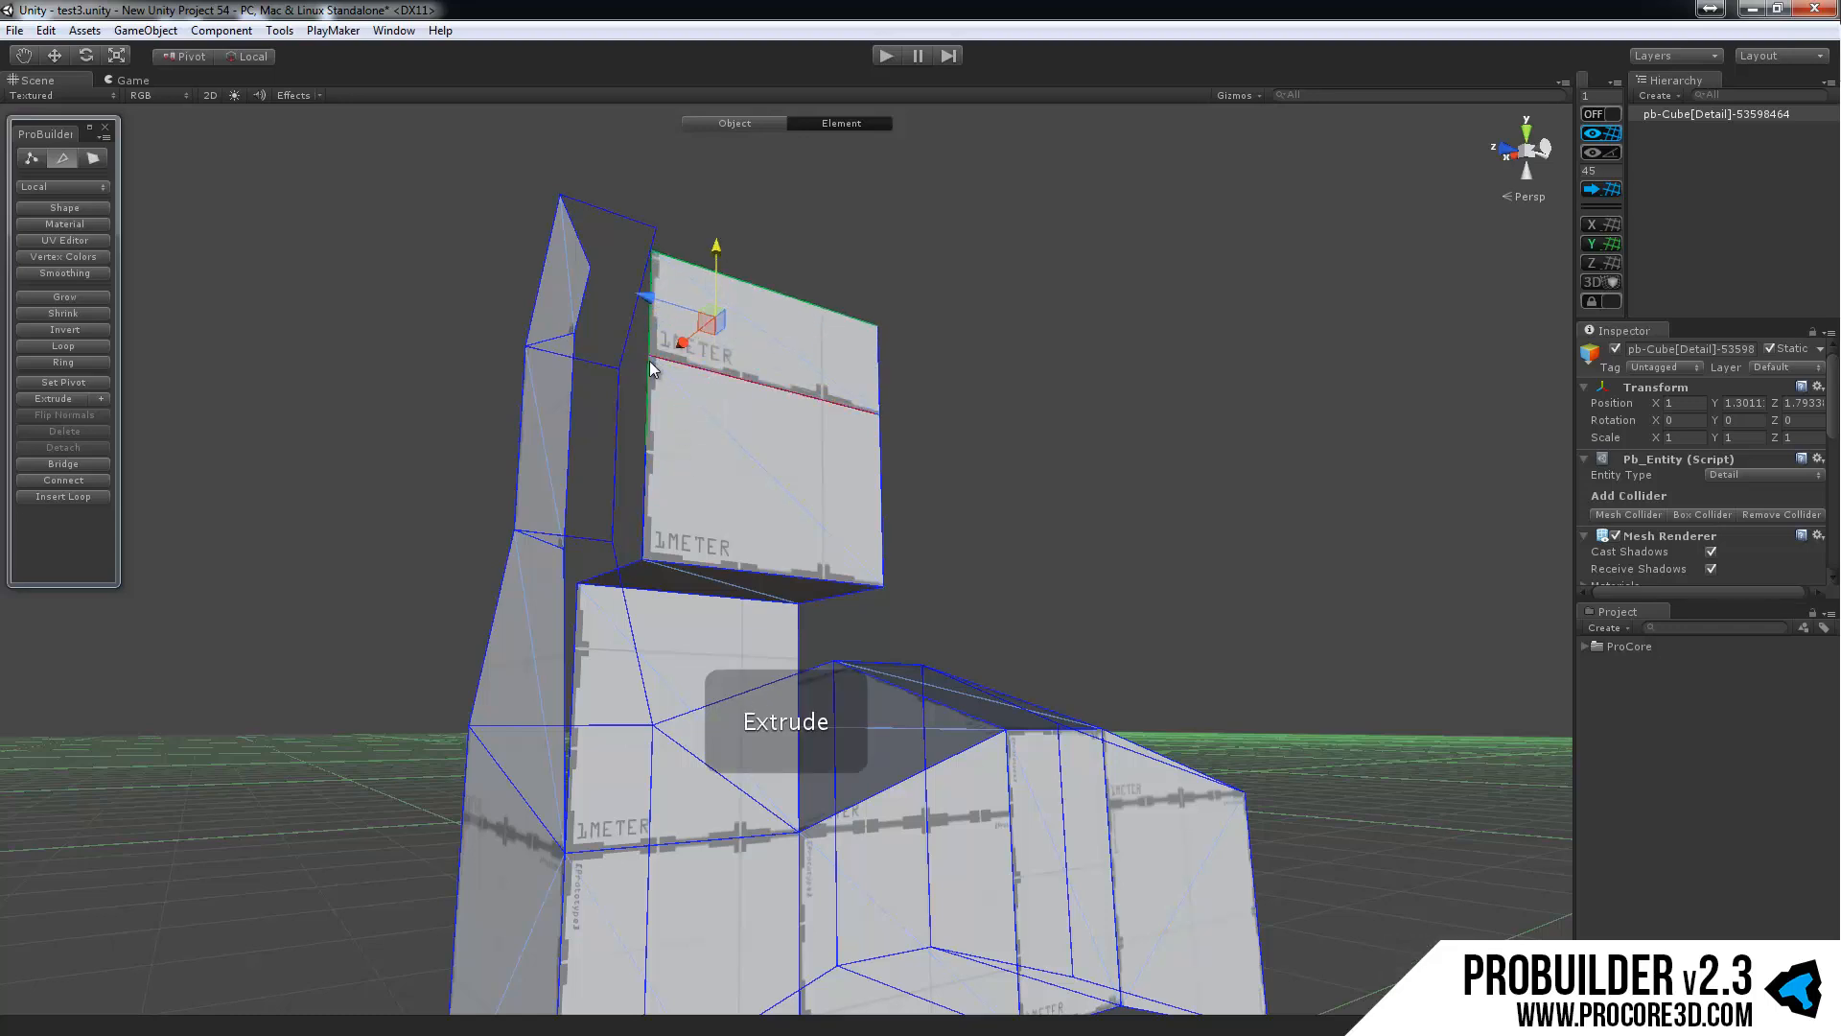
{"action": "left_click_drag", "start_coordinate": [822, 353], "coordinate": [896, 457], "text": "alt"}
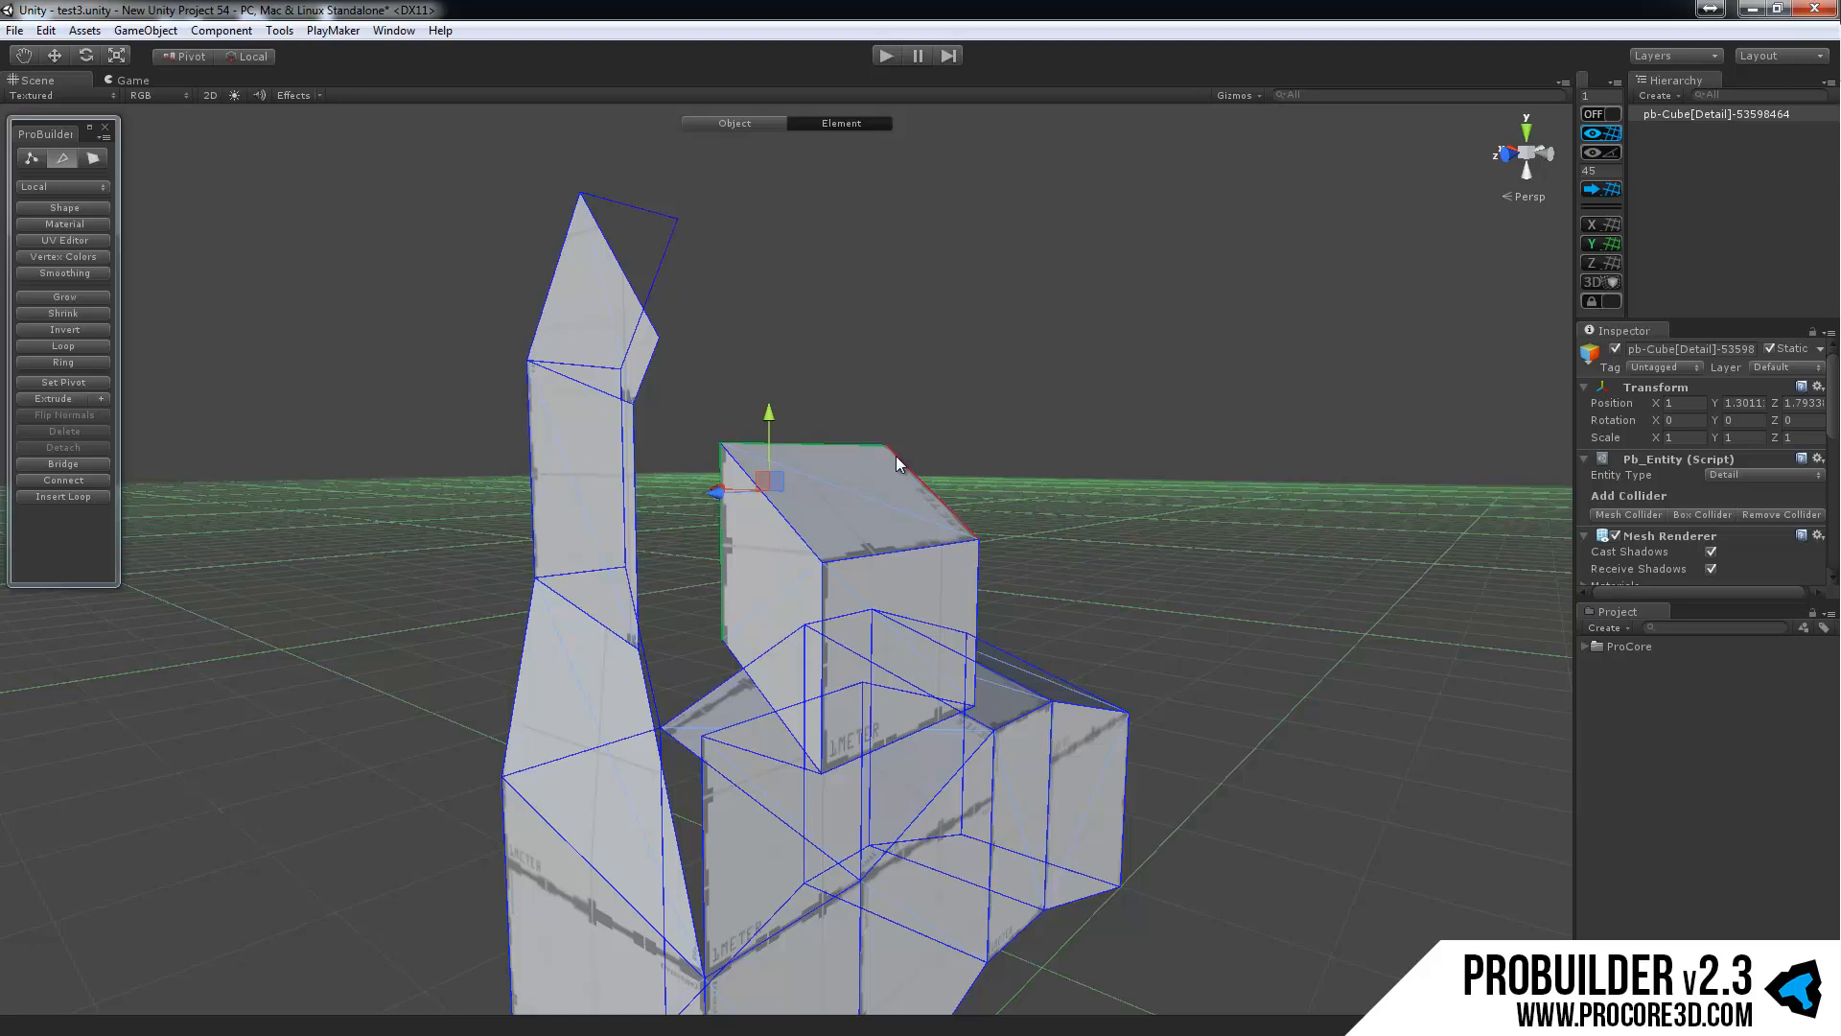
Select the rear edge of the newly extruded top panel and extrude it with a distance of 1.
{"action": "left_click", "coordinate": [896, 457]}
{"action": "left_click", "coordinate": [101, 398]}
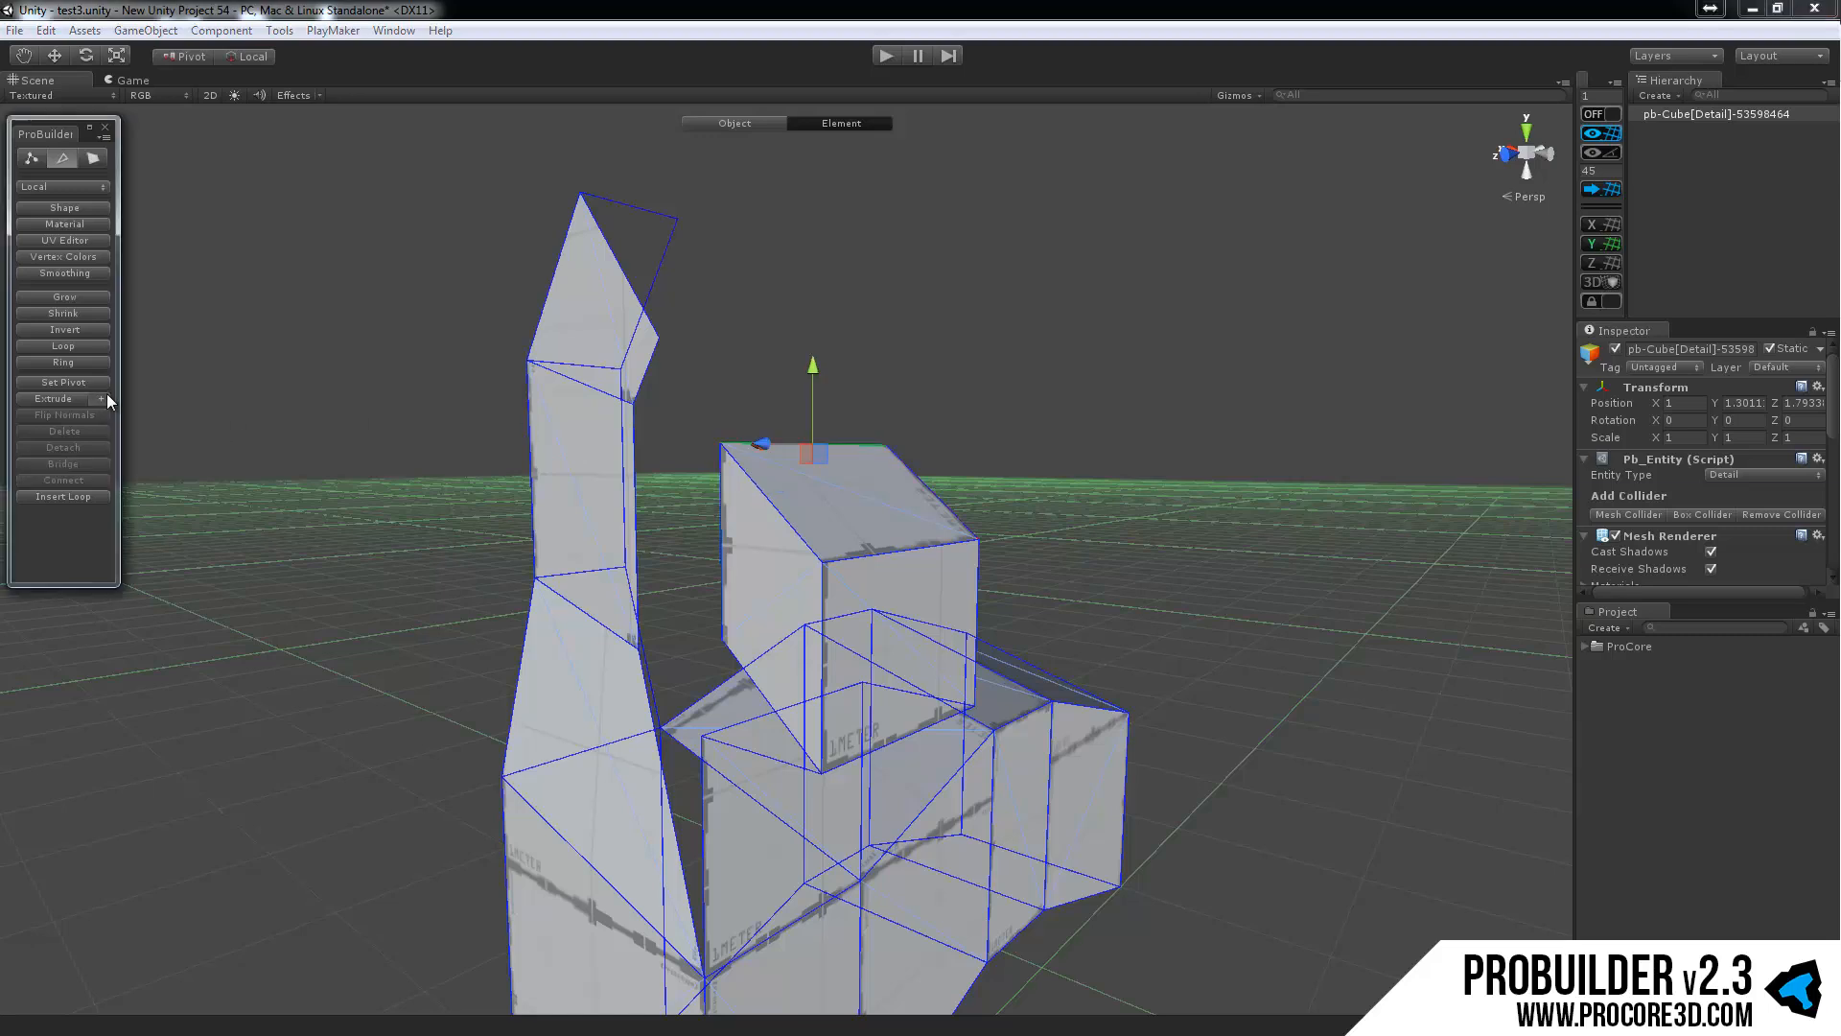
{"action": "left_click", "coordinate": [64, 416]}
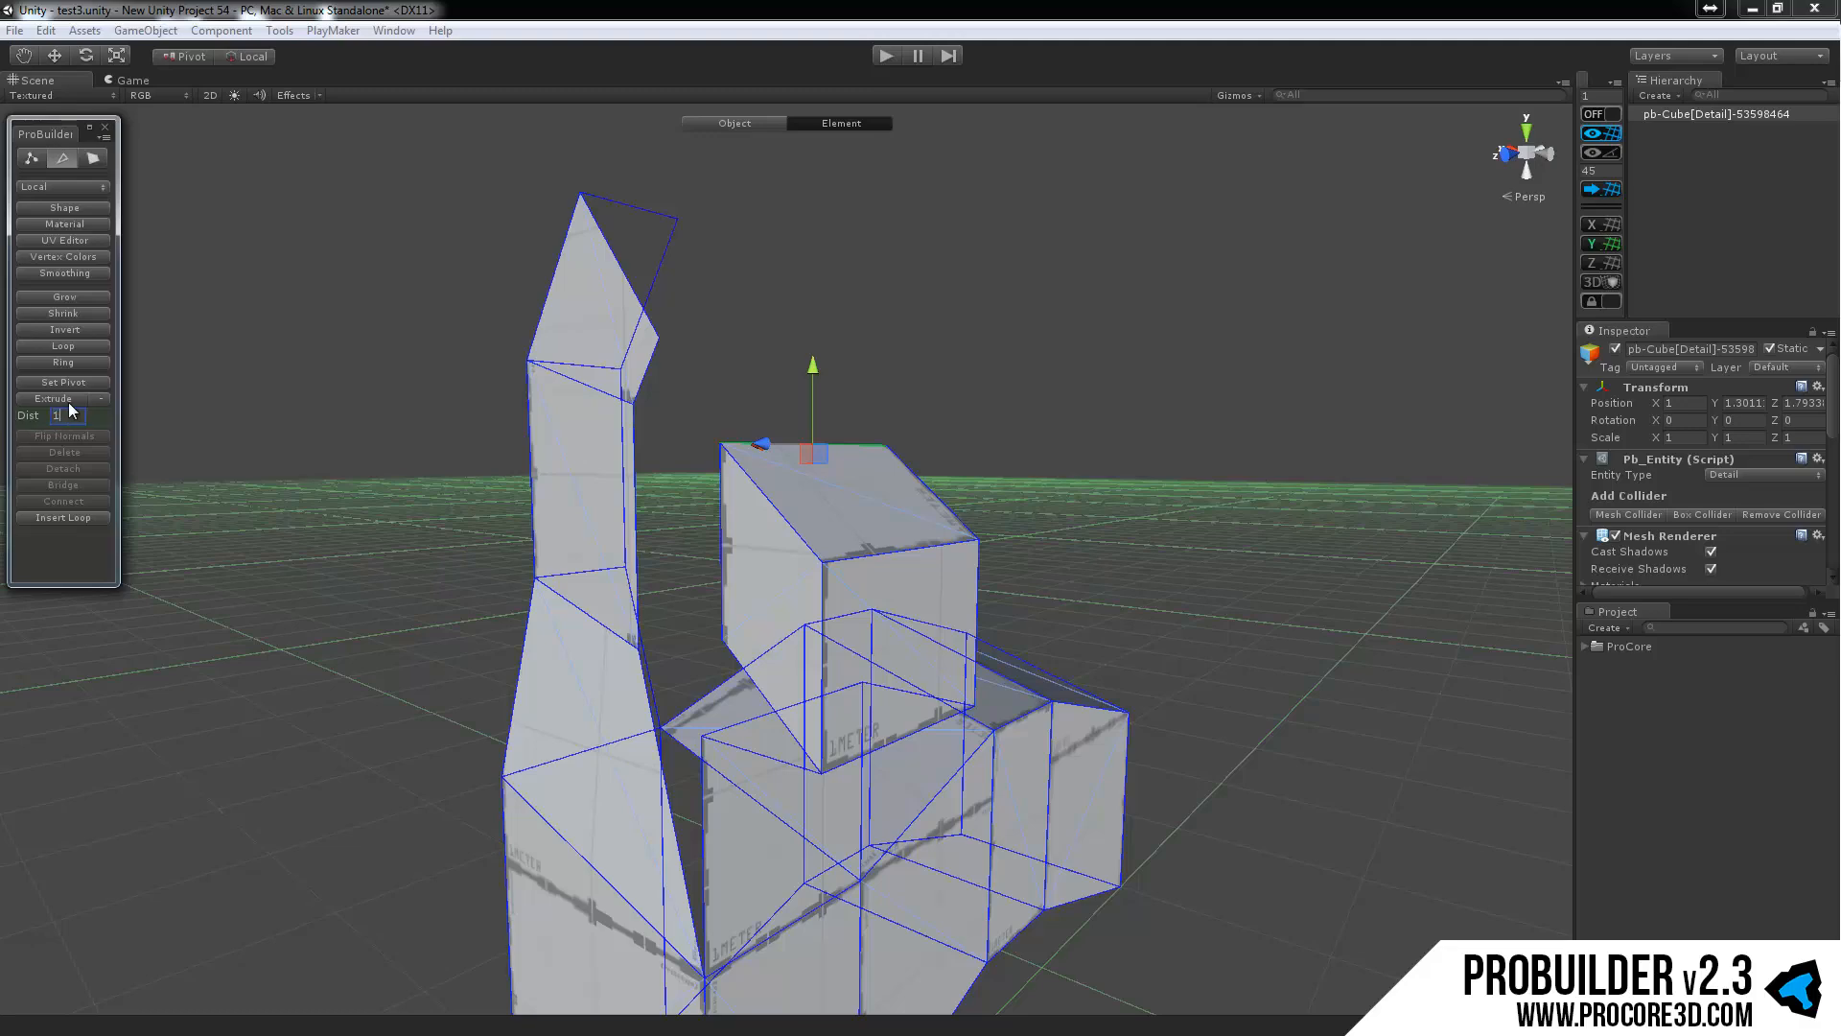
{"action": "left_click", "coordinate": [71, 397]}
{"action": "left_click_drag", "start_coordinate": [732, 472], "coordinate": [775, 472], "text": "alt"}
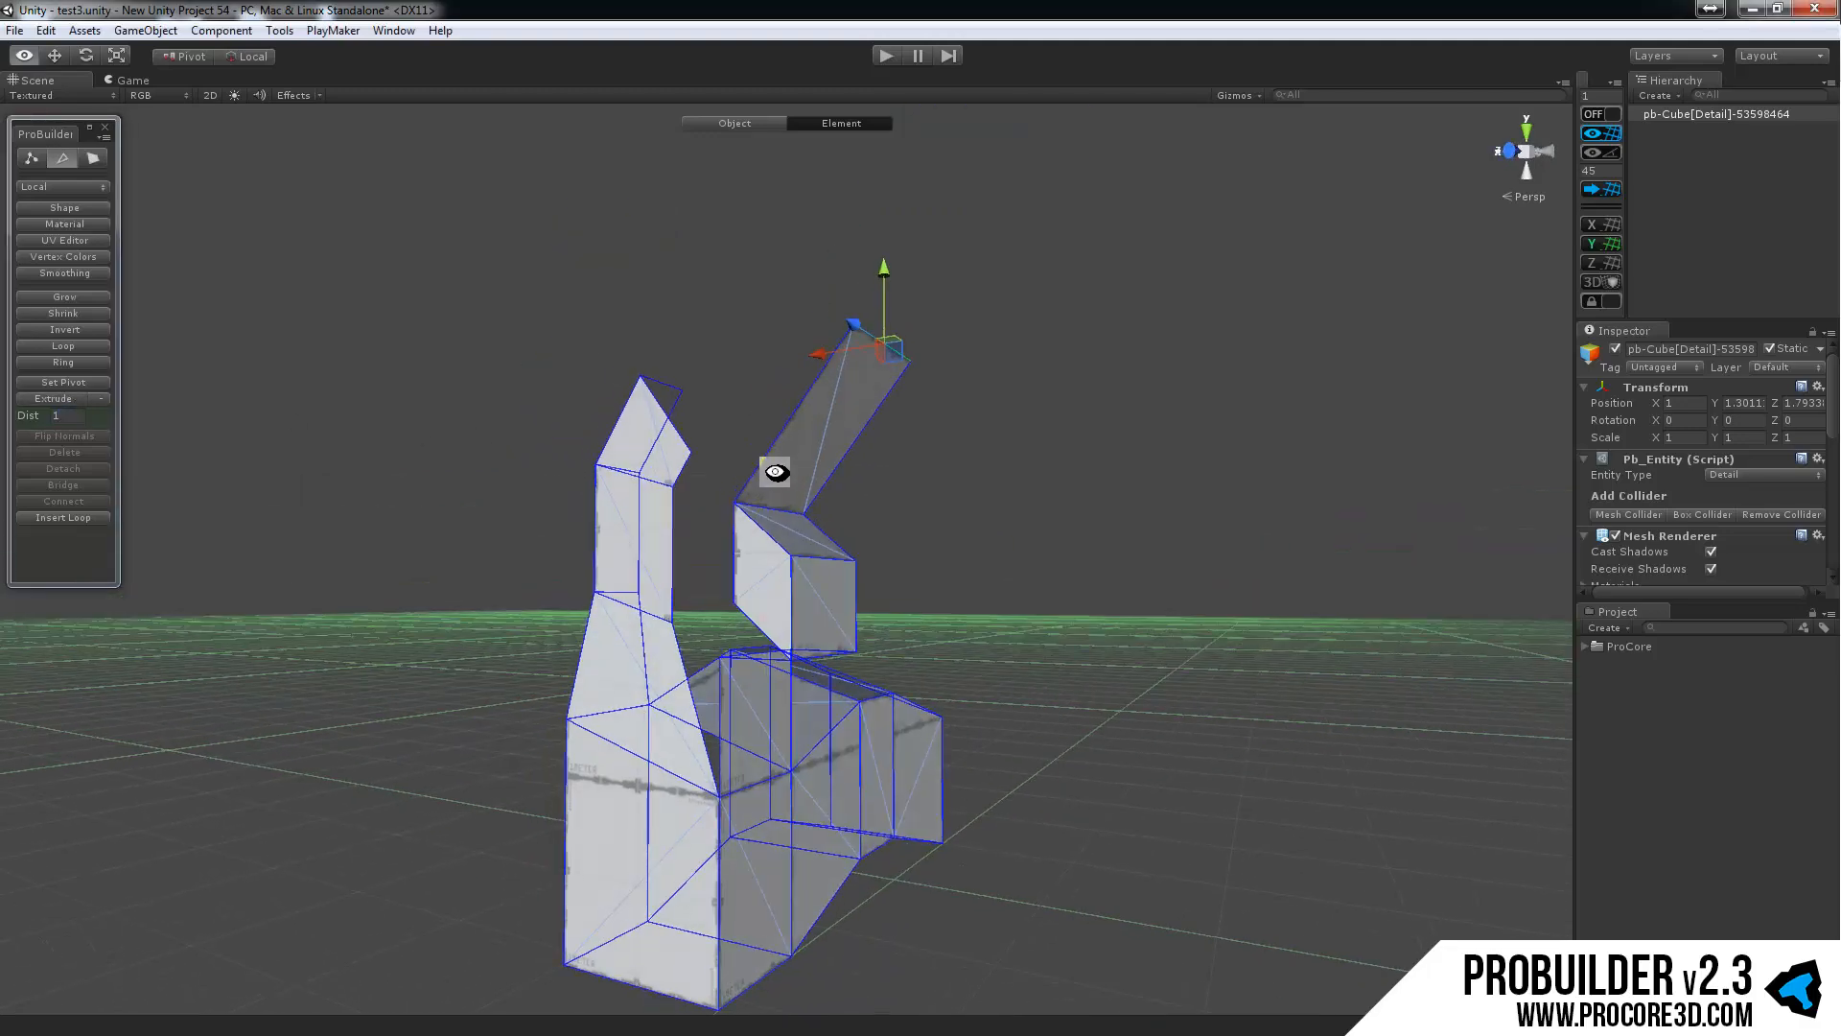
{"action": "scroll", "coordinate": [802, 544], "scroll_direction": "up", "scroll_amount": 8}
{"action": "mouse_move", "coordinate": [896, 563]}
{"action": "left_mouse_down", "text": "alt"}
{"action": "mouse_move", "coordinate": [1036, 566]}
{"action": "mouse_move", "coordinate": [866, 554]}
{"action": "left_mouse_up", "text": "alt"}
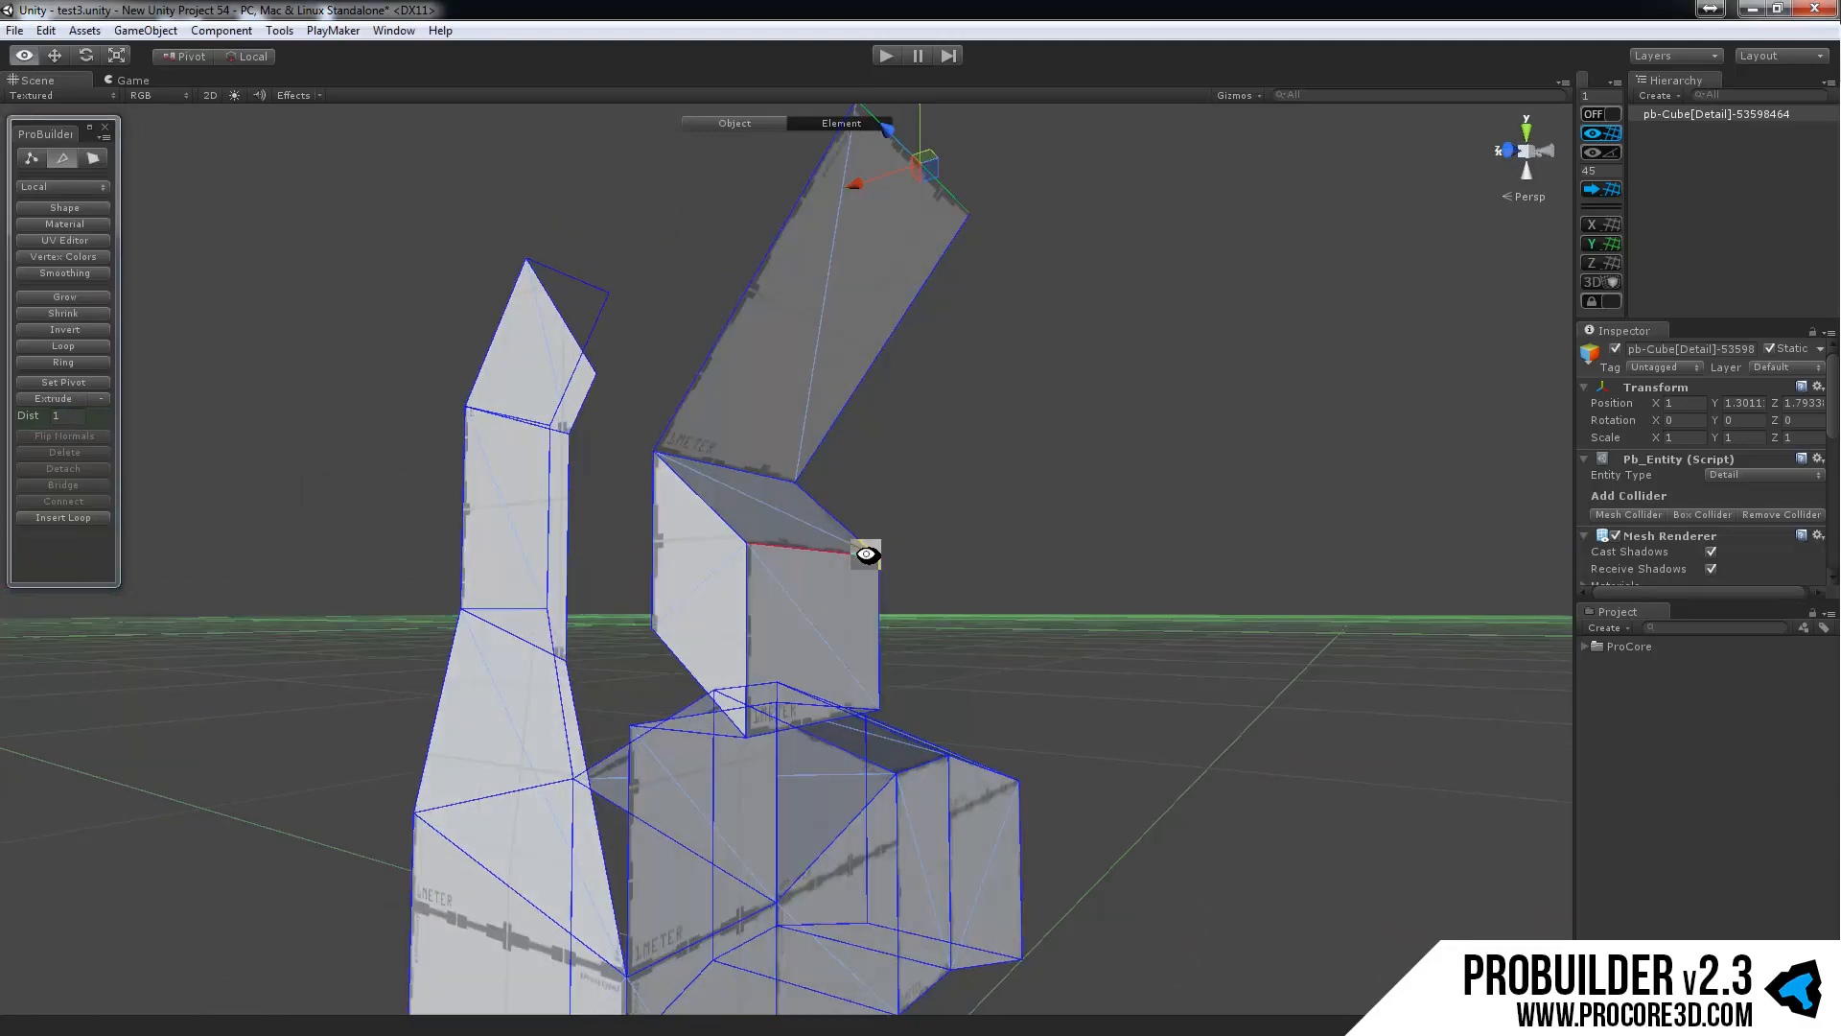
Set the extrude distance to 0.25 and extrude the slanted panel's upper edge.
{"action": "left_click", "coordinate": [66, 416]}
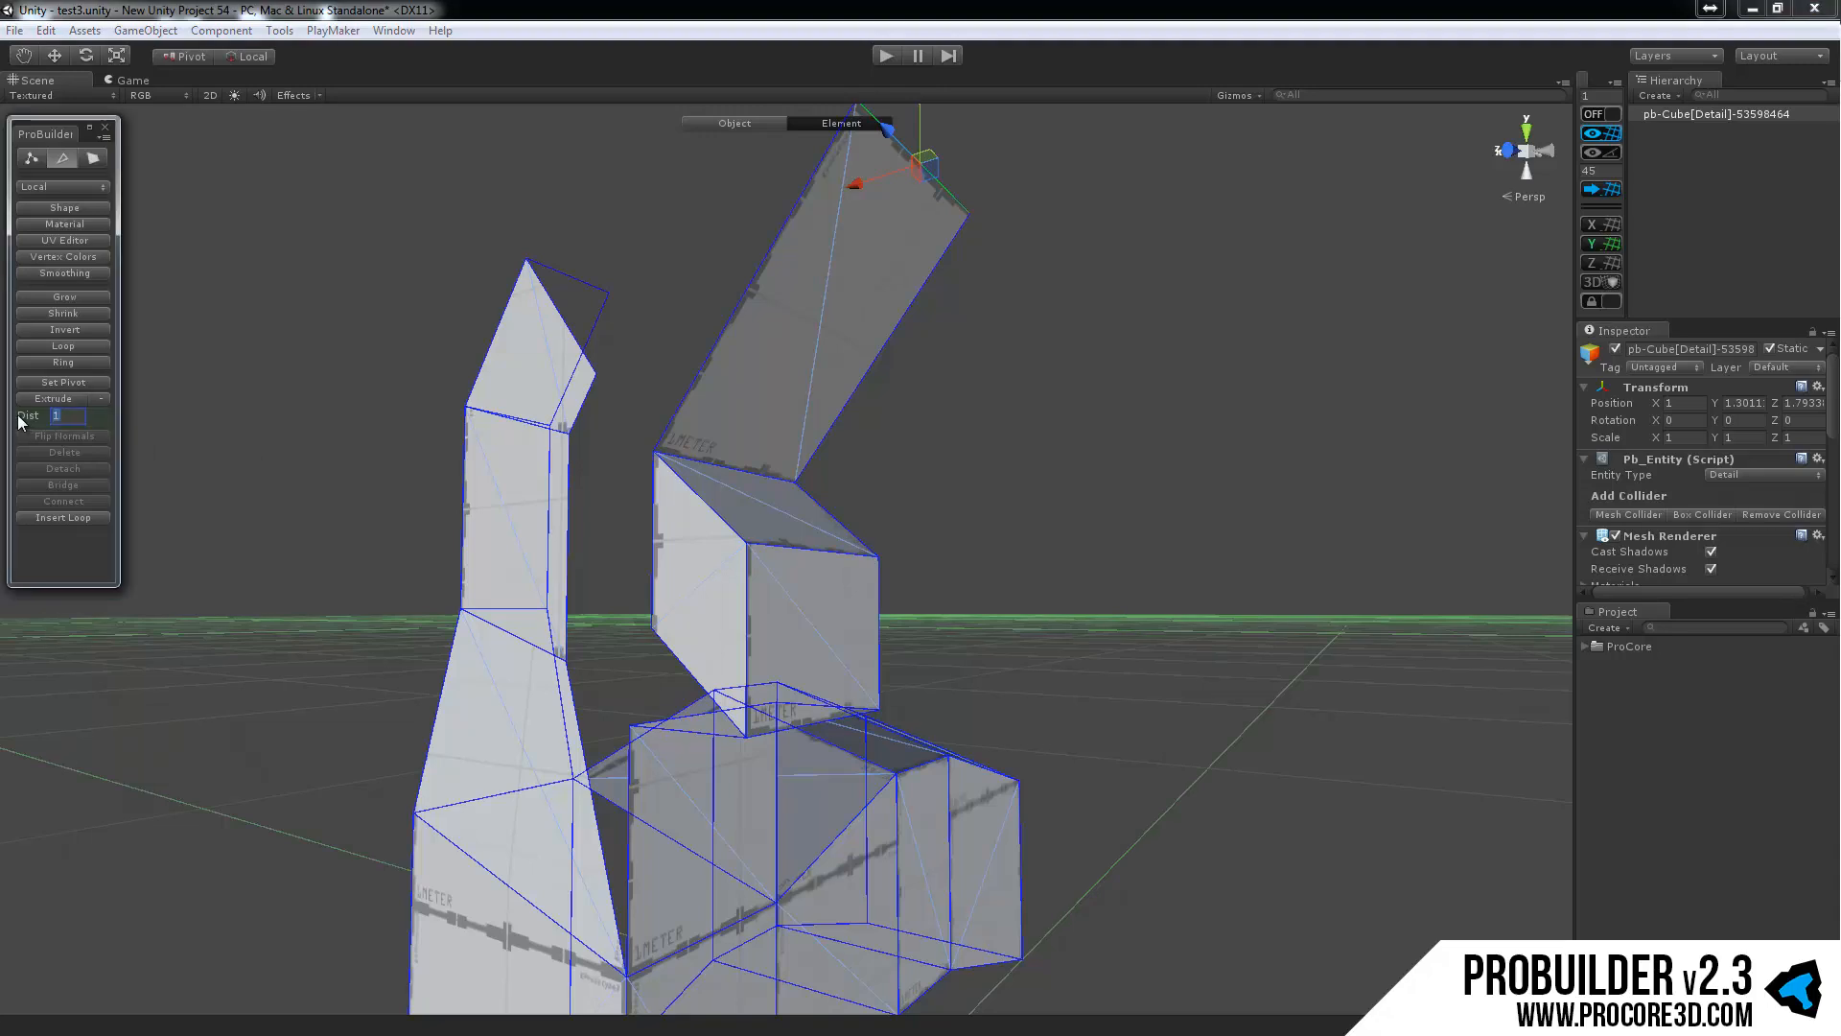
{"action": "middle_click_drag", "start_coordinate": [650, 345], "coordinate": [606, 419]}
{"action": "scroll", "coordinate": [277, 481], "scroll_direction": "down", "scroll_amount": 4}
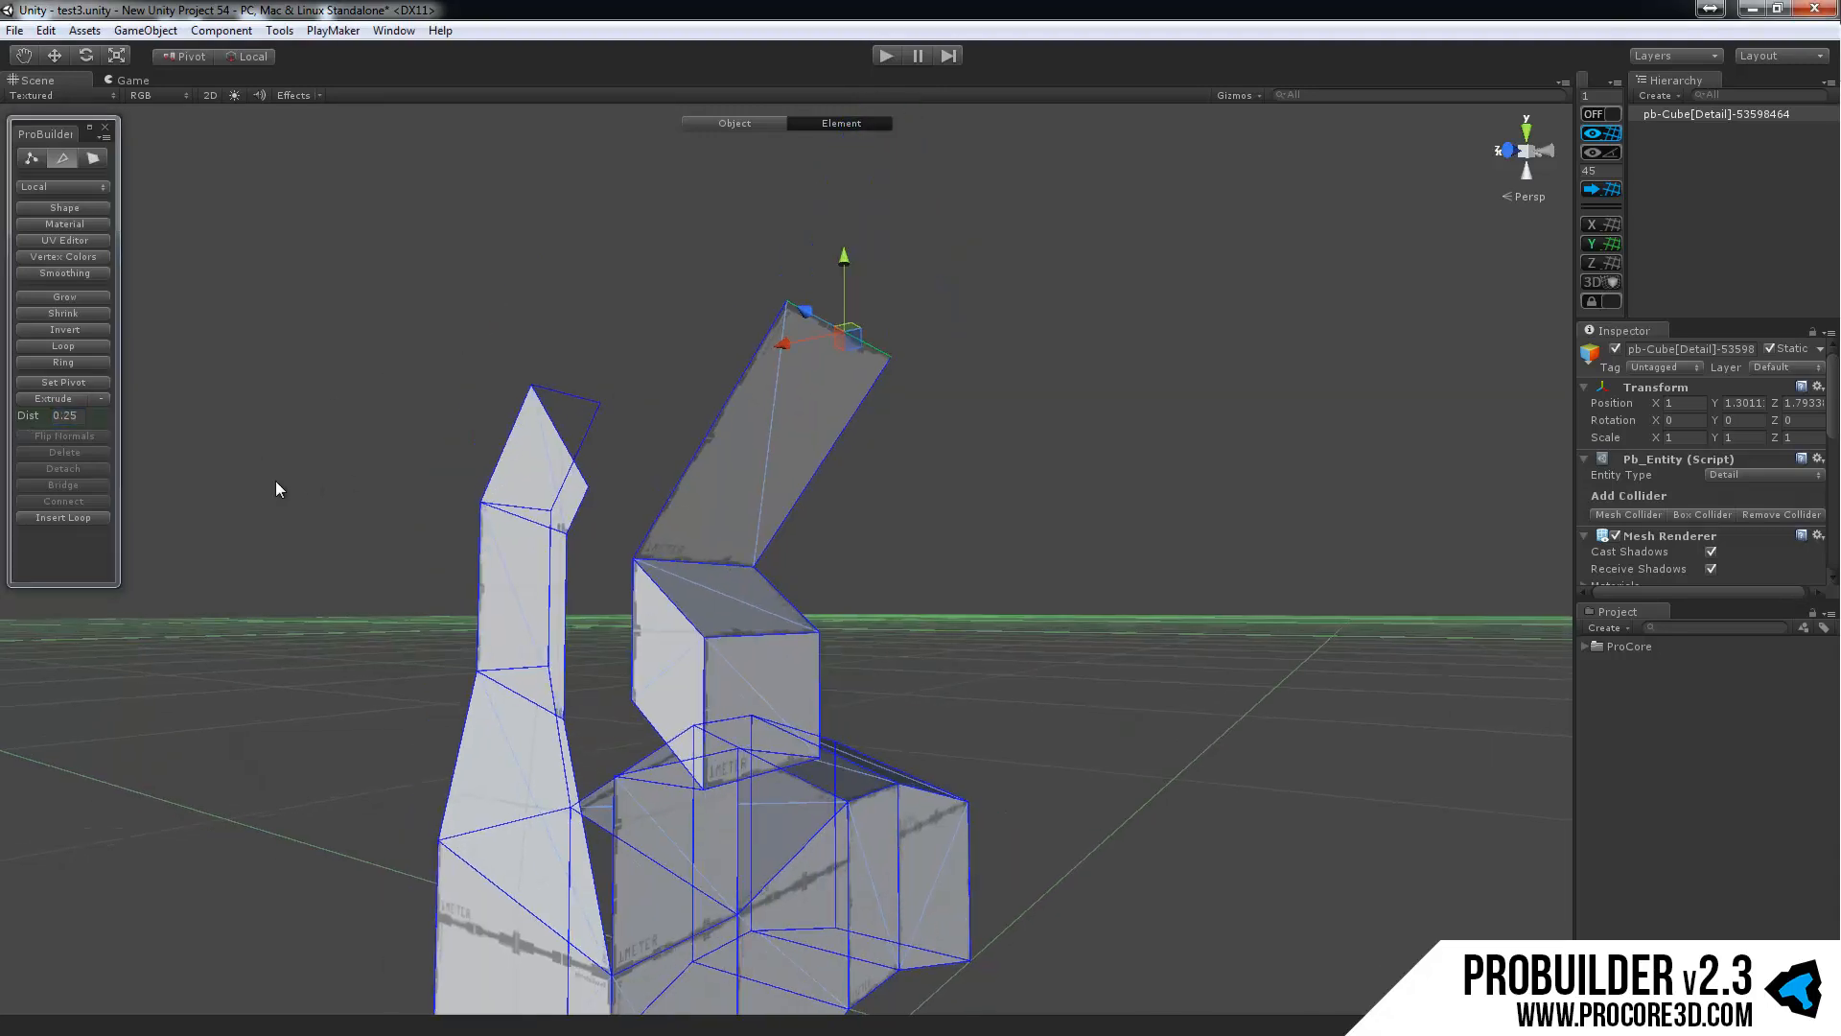
{"action": "left_click", "coordinate": [44, 399]}
{"action": "left_click_drag", "start_coordinate": [678, 473], "coordinate": [587, 367], "text": "alt"}
Undo all the edge extrusions and the deletion of the end segment's top face.
{"action": "key", "text": "ctrl+z"}
{"action": "key", "text": "ctrl+z"}
{"action": "key", "text": "ctrl+z"}
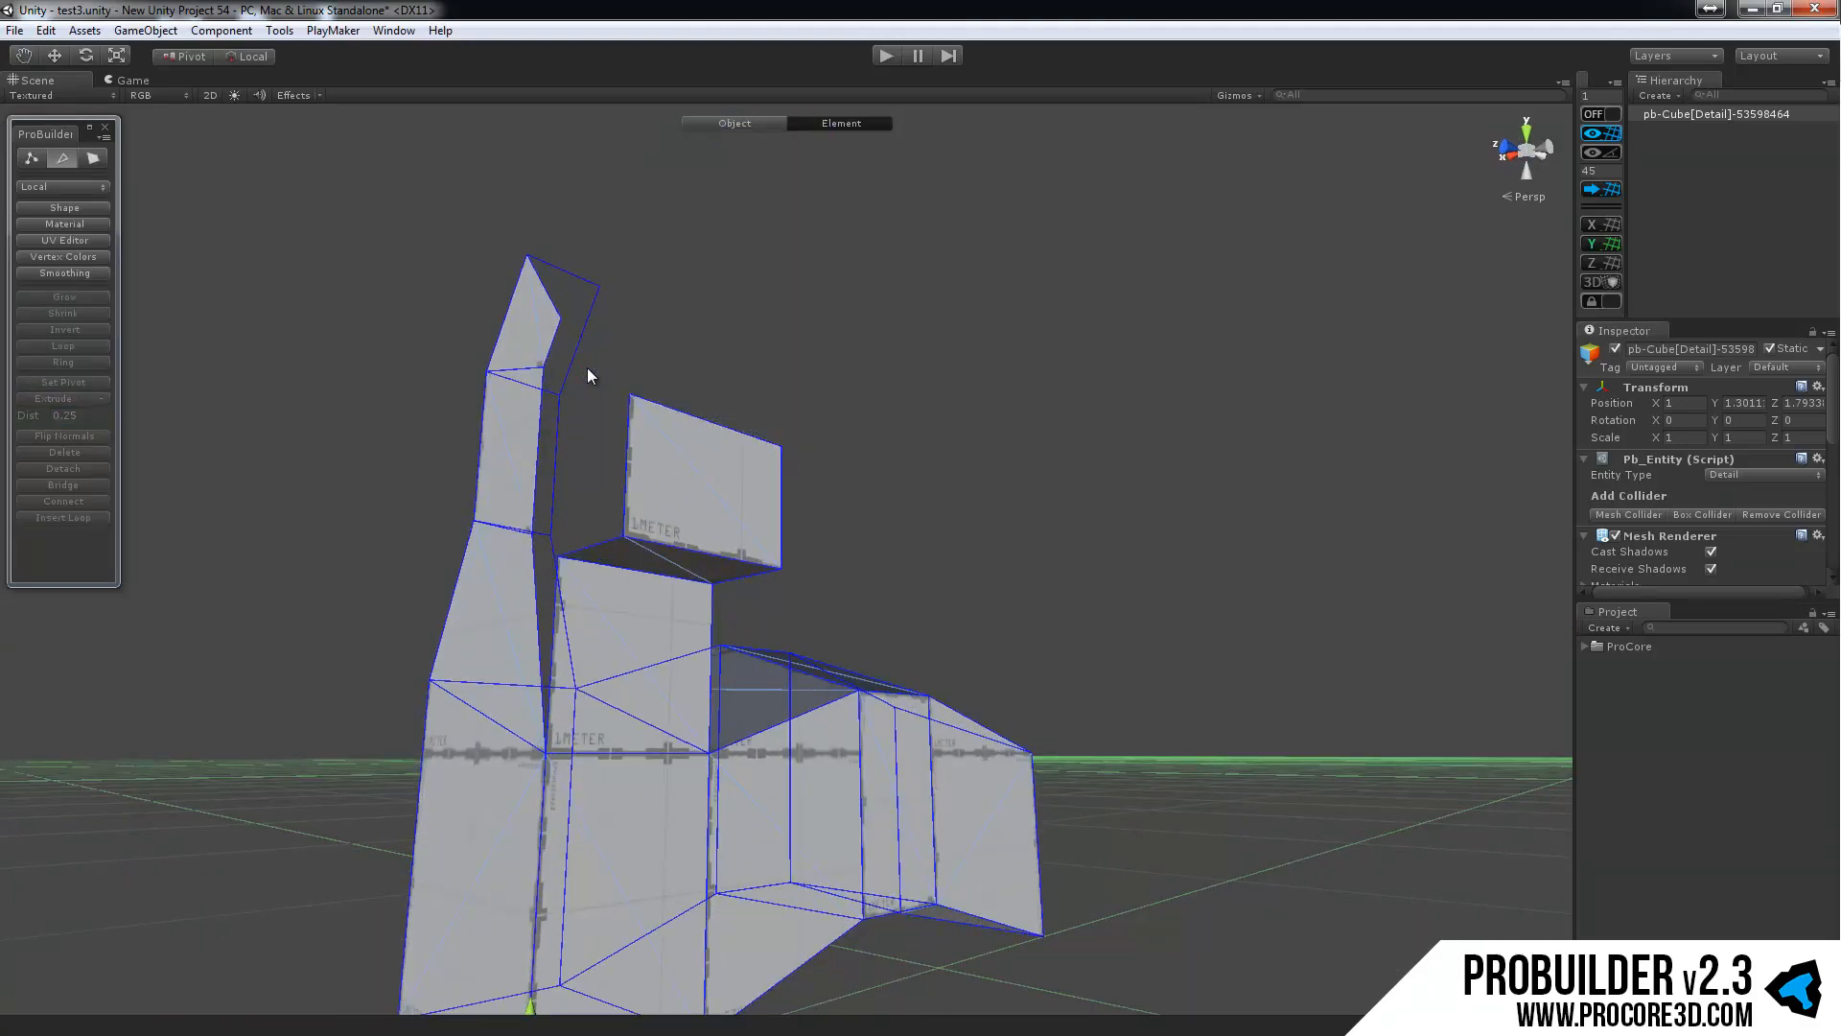
{"action": "key", "text": "ctrl+z"}
{"action": "key", "text": "ctrl+z"}
{"action": "key", "text": "ctrl+z"}
{"action": "key", "text": "ctrl+z"}
{"action": "key", "text": "ctrl+z"}
{"action": "key", "text": "ctrl+z"}
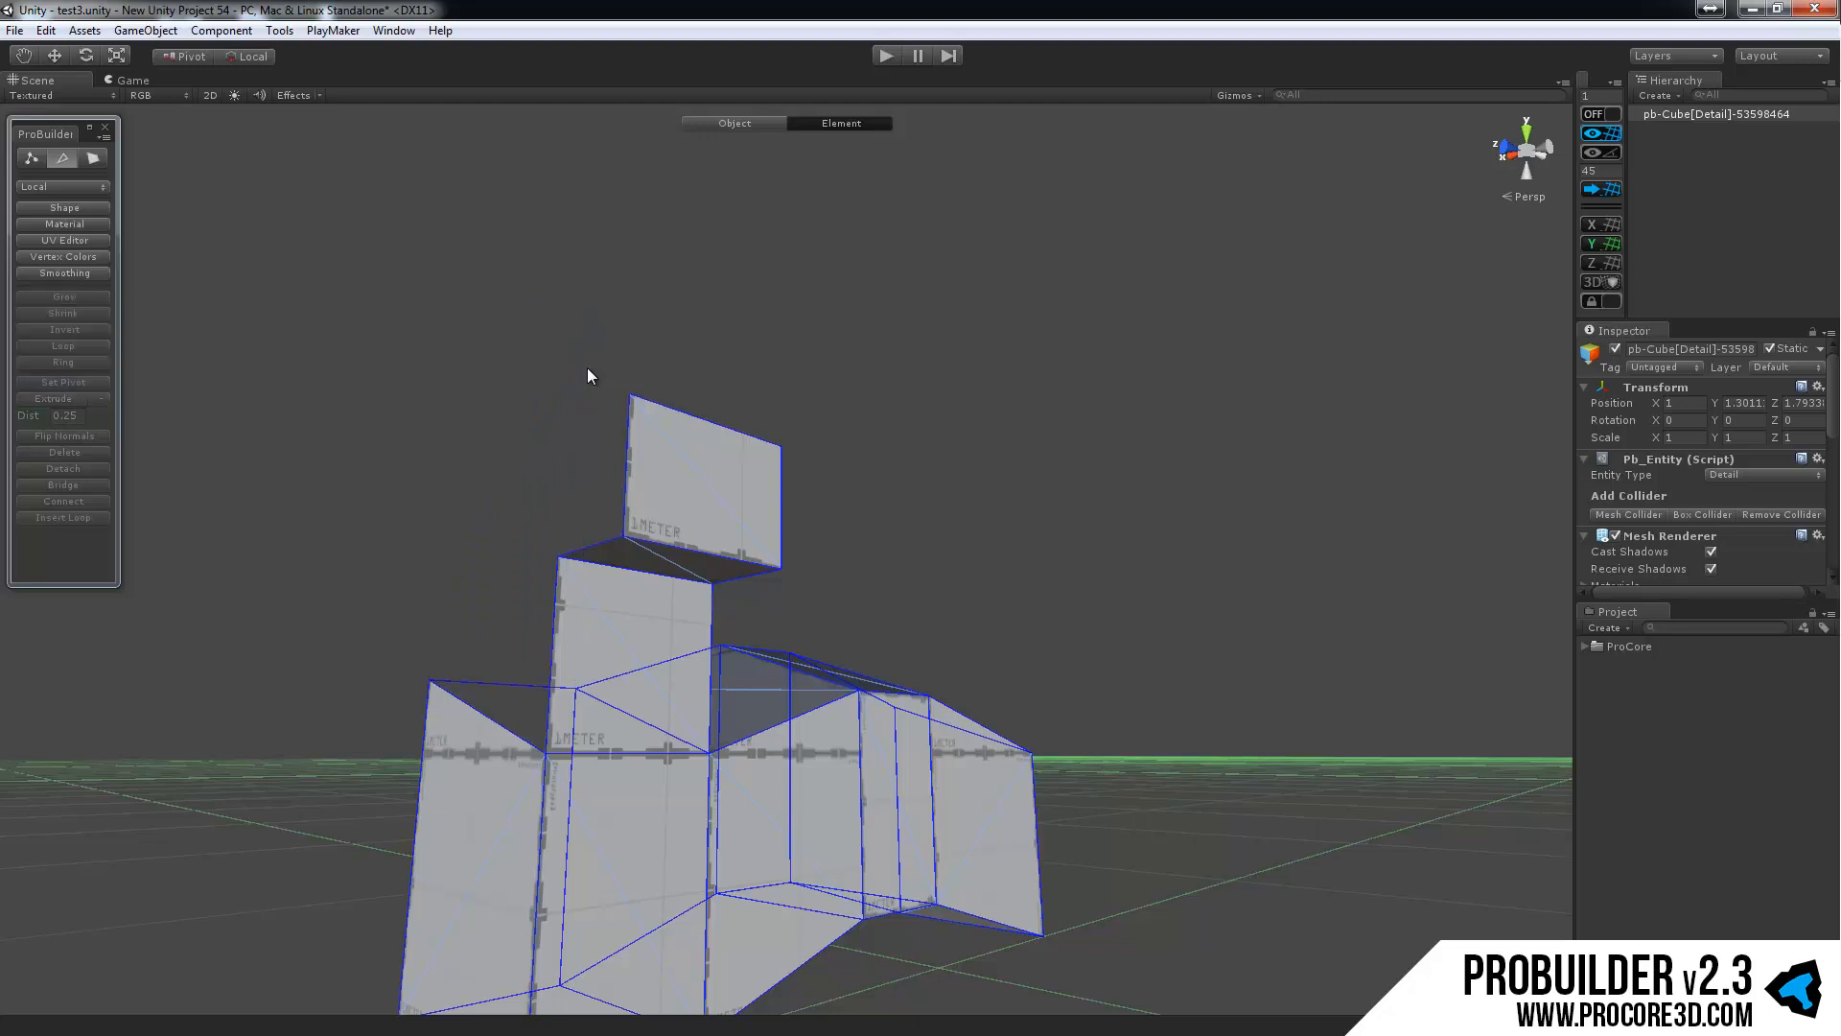
{"action": "key", "text": "ctrl+z"}
{"action": "key", "text": "ctrl+z"}
{"action": "key", "text": "ctrl+z"}
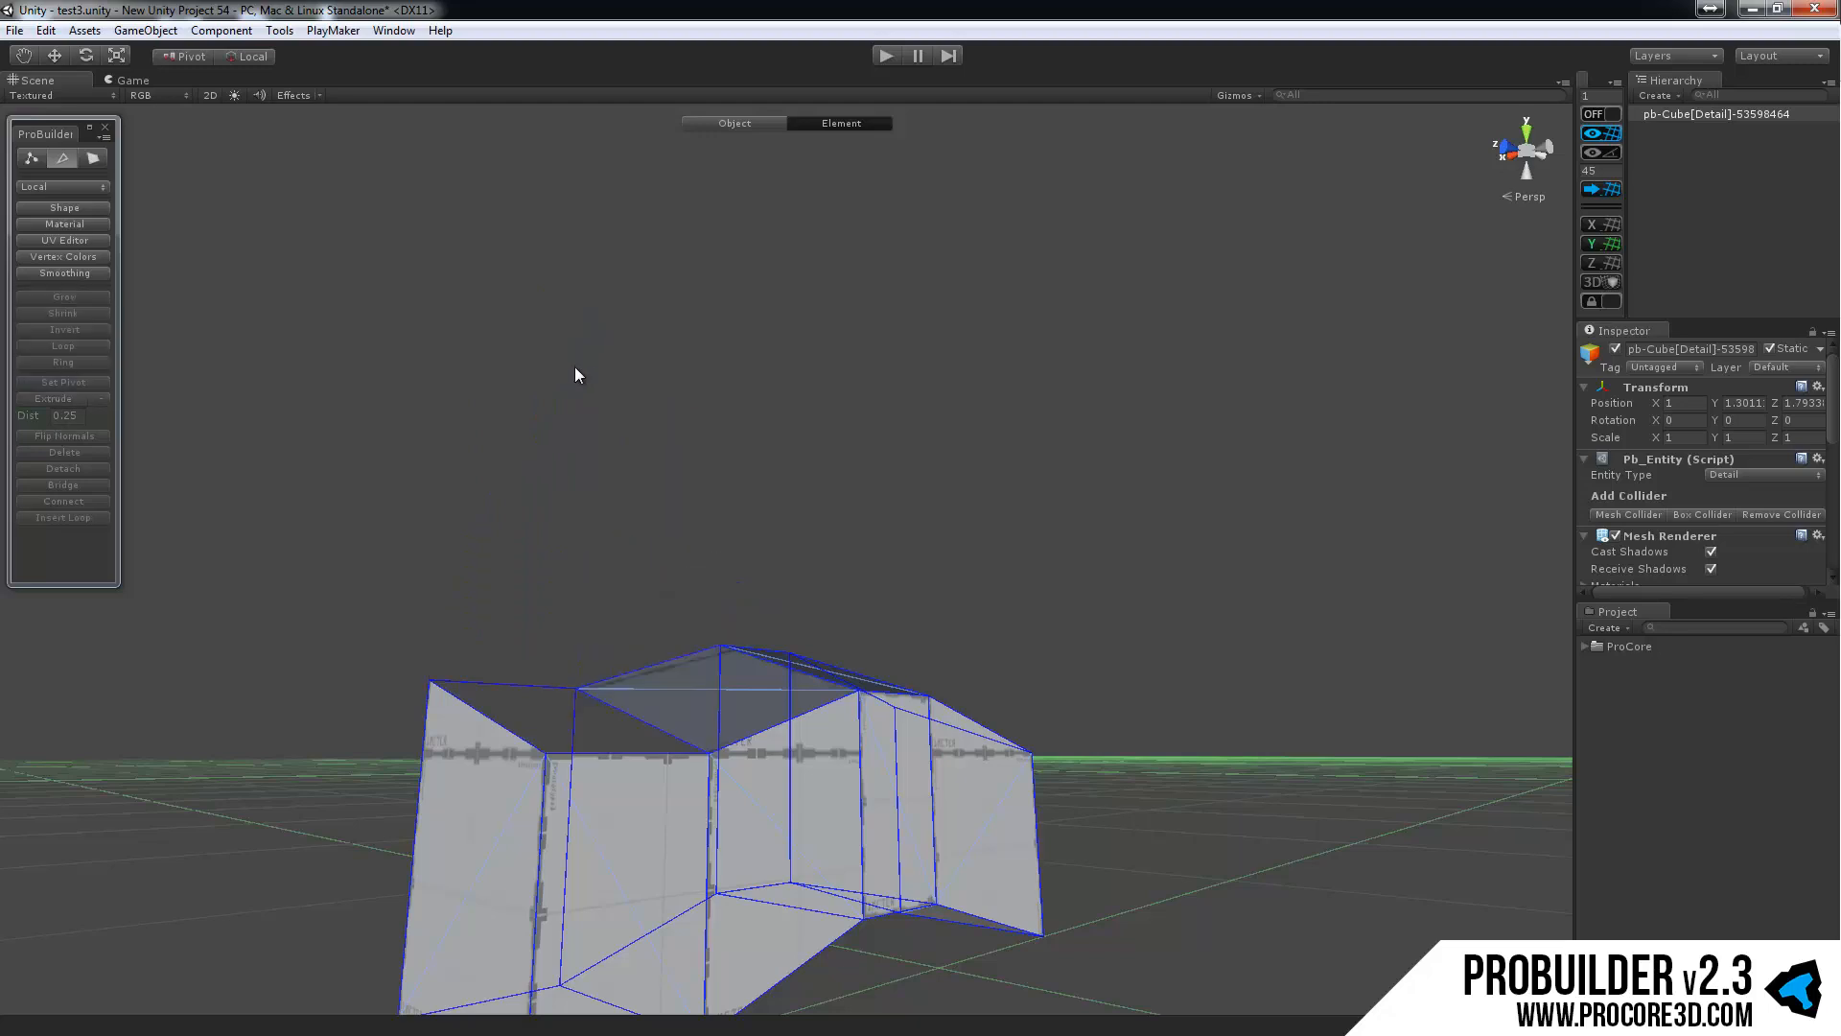
Select the edges around the narrow middle segment's top face and delete that face.
{"action": "left_click_drag", "start_coordinate": [598, 354], "coordinate": [955, 318], "text": "alt"}
{"action": "left_click", "coordinate": [956, 318]}
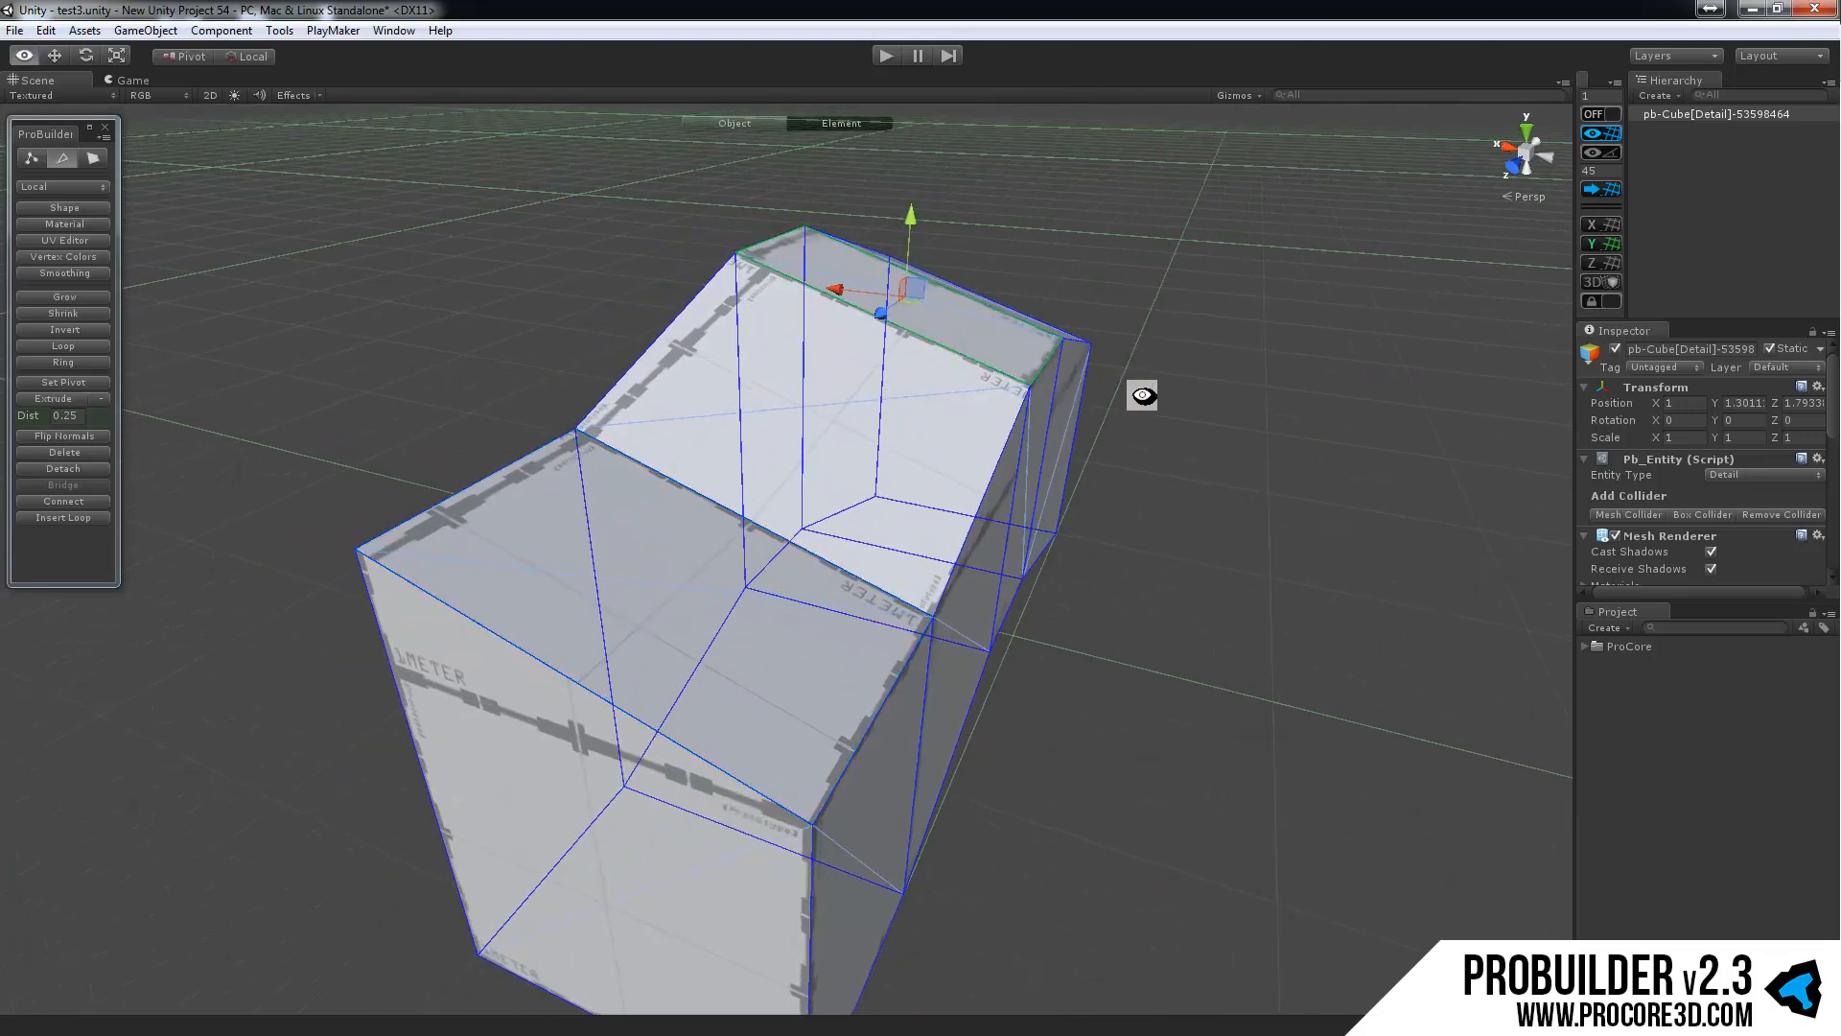
{"action": "left_click_drag", "start_coordinate": [1142, 395], "coordinate": [954, 429], "text": "alt"}
{"action": "key", "text": "BackSpace"}
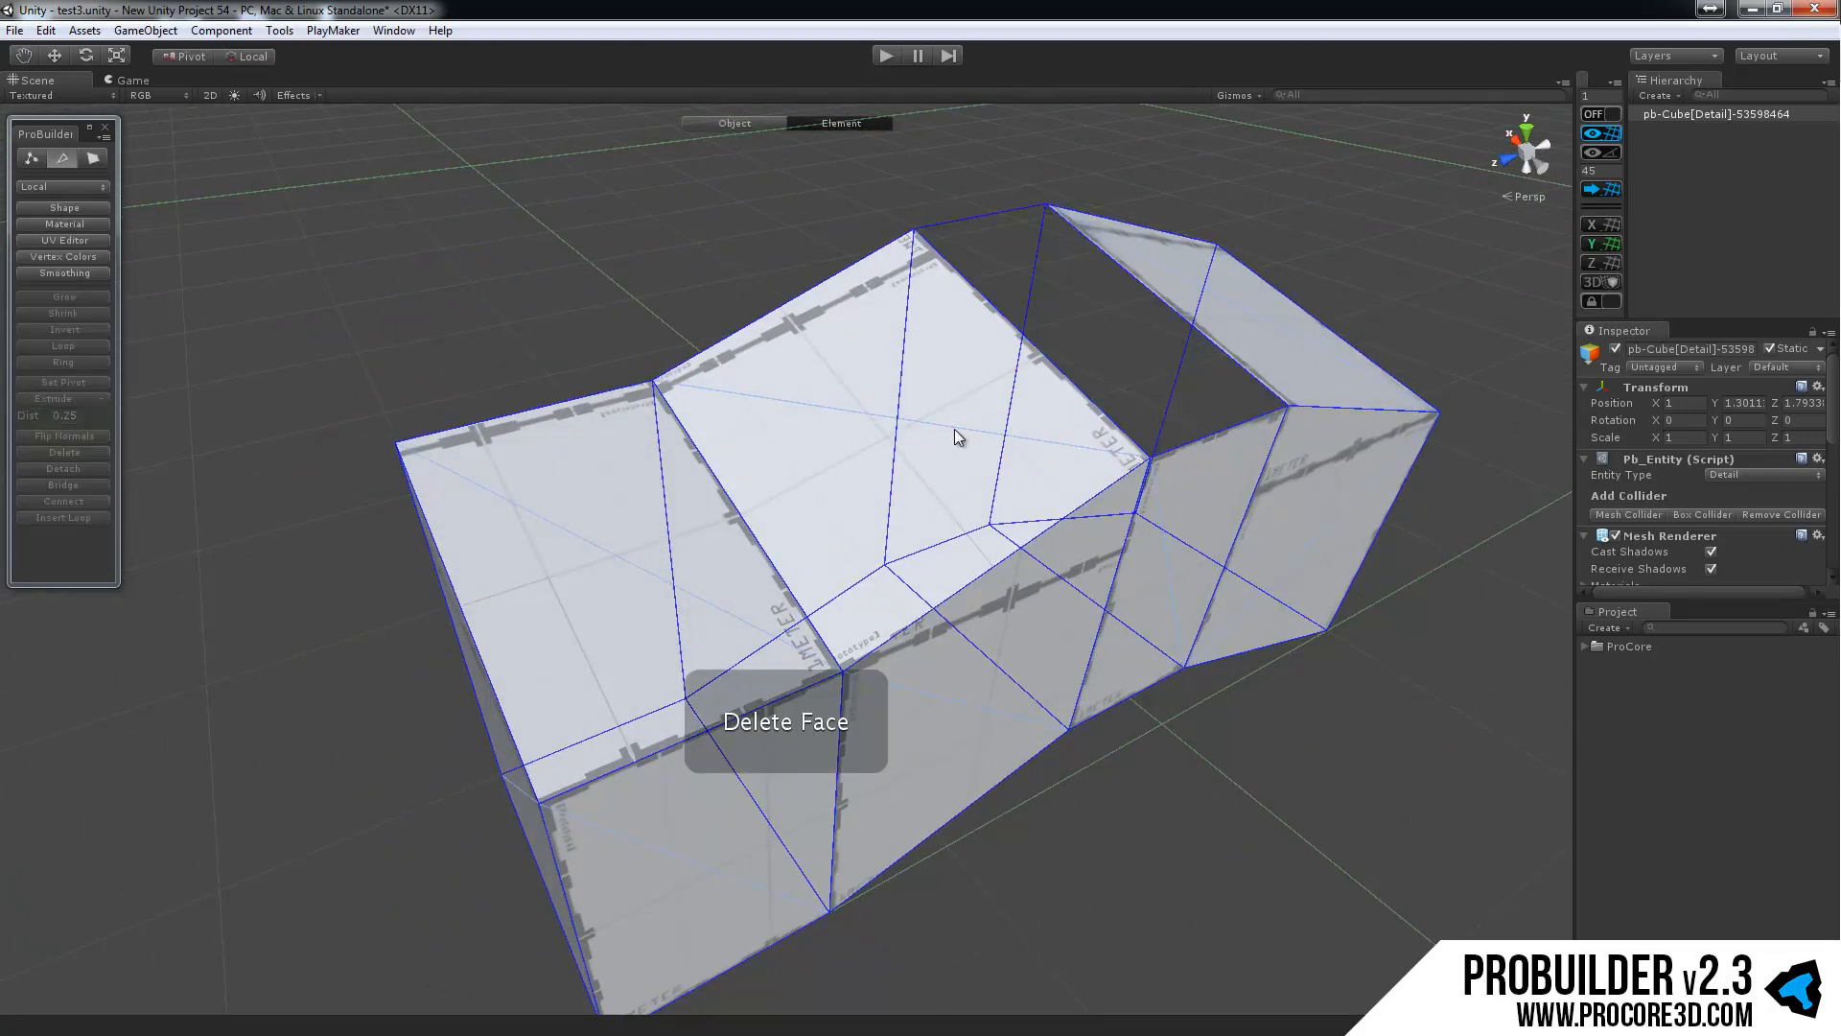
Select three adjoining edges around the middle segment's opening and extrude them upward.
{"action": "middle_click_drag", "start_coordinate": [1050, 398], "coordinate": [887, 533]}
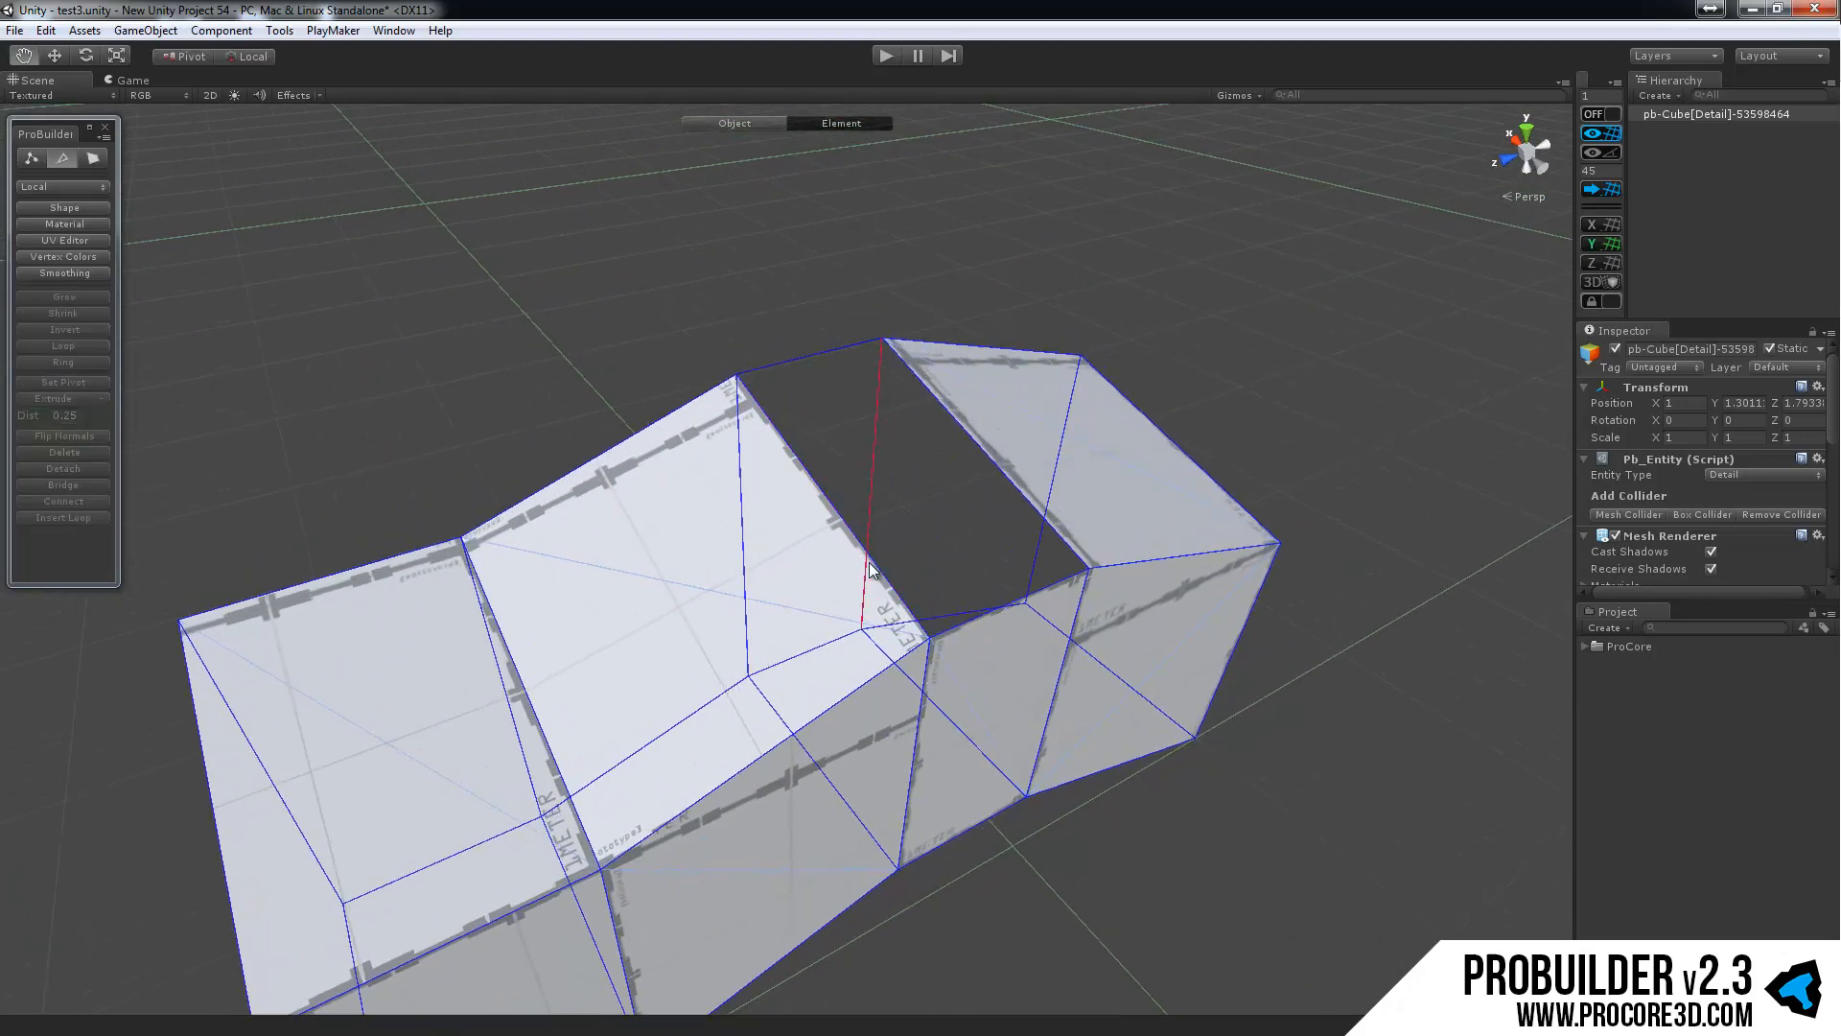
{"action": "scroll", "coordinate": [806, 546], "scroll_direction": "up", "scroll_amount": 5}
{"action": "left_click_drag", "start_coordinate": [806, 547], "coordinate": [753, 480], "text": "alt"}
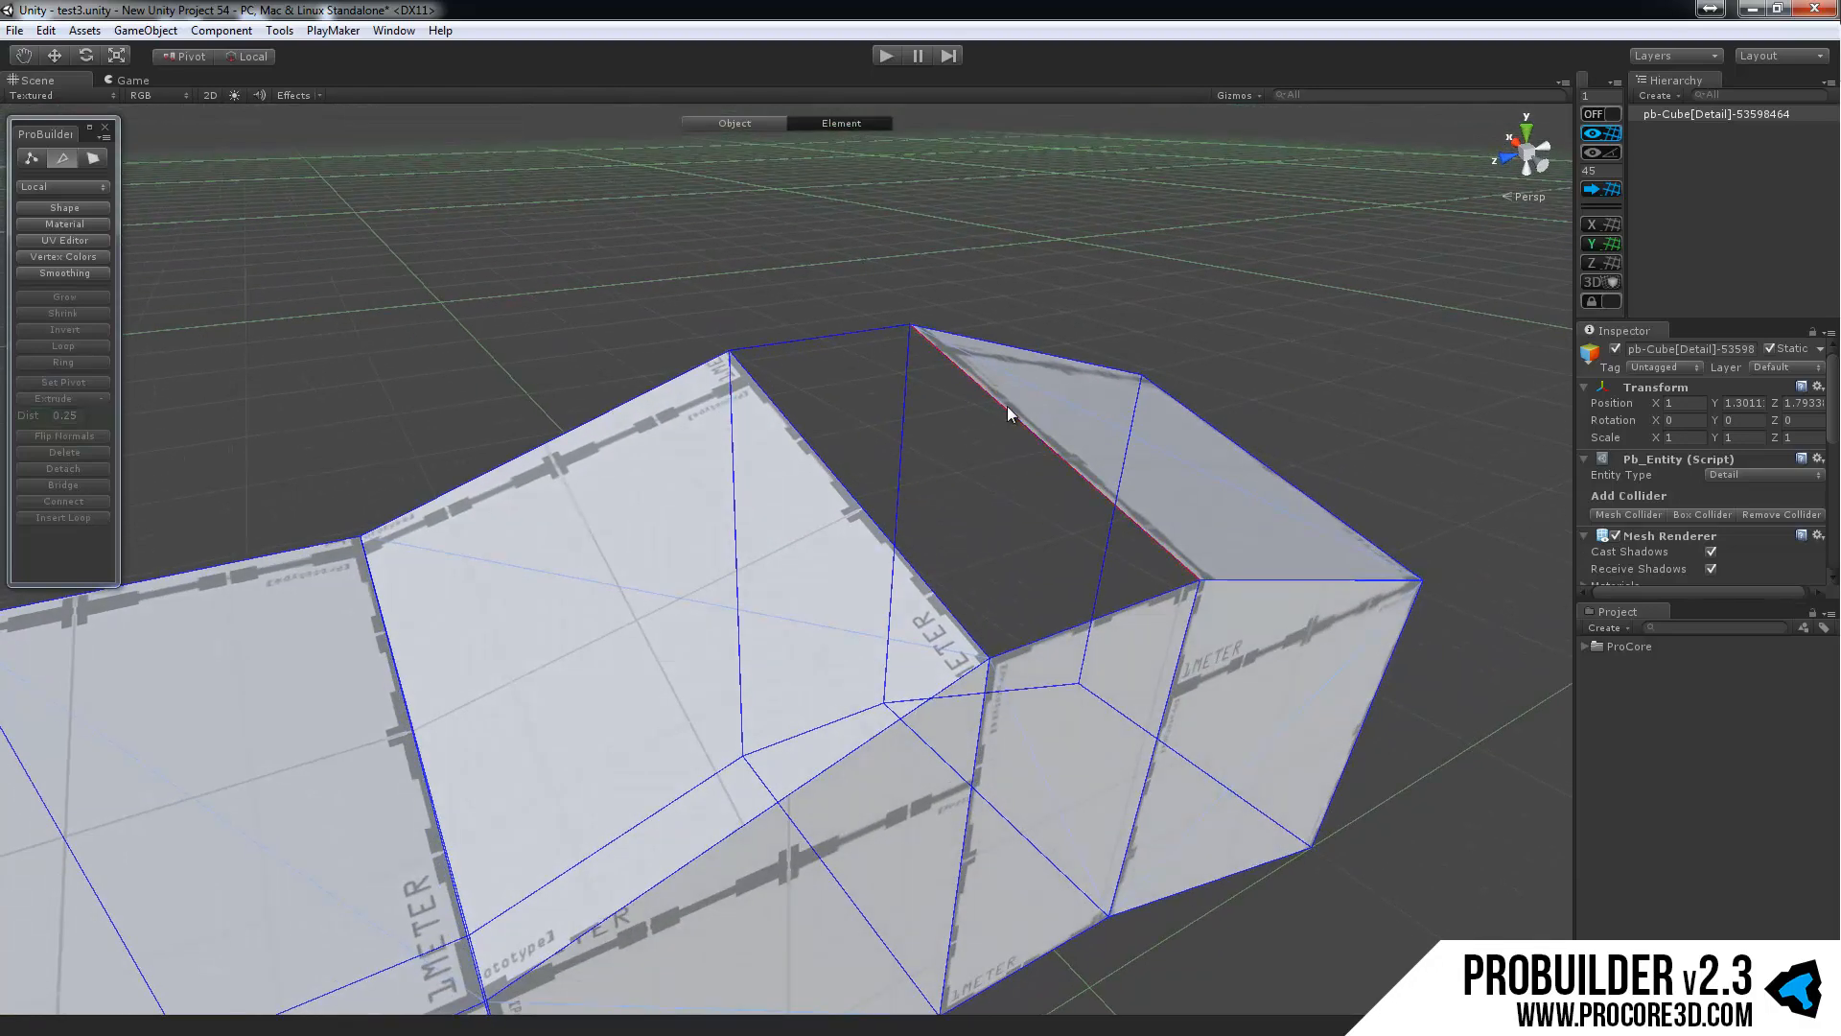
{"action": "left_click", "coordinate": [1007, 405]}
{"action": "left_click", "coordinate": [796, 343]}
{"action": "left_click_drag", "start_coordinate": [765, 378], "coordinate": [955, 495], "text": "alt"}
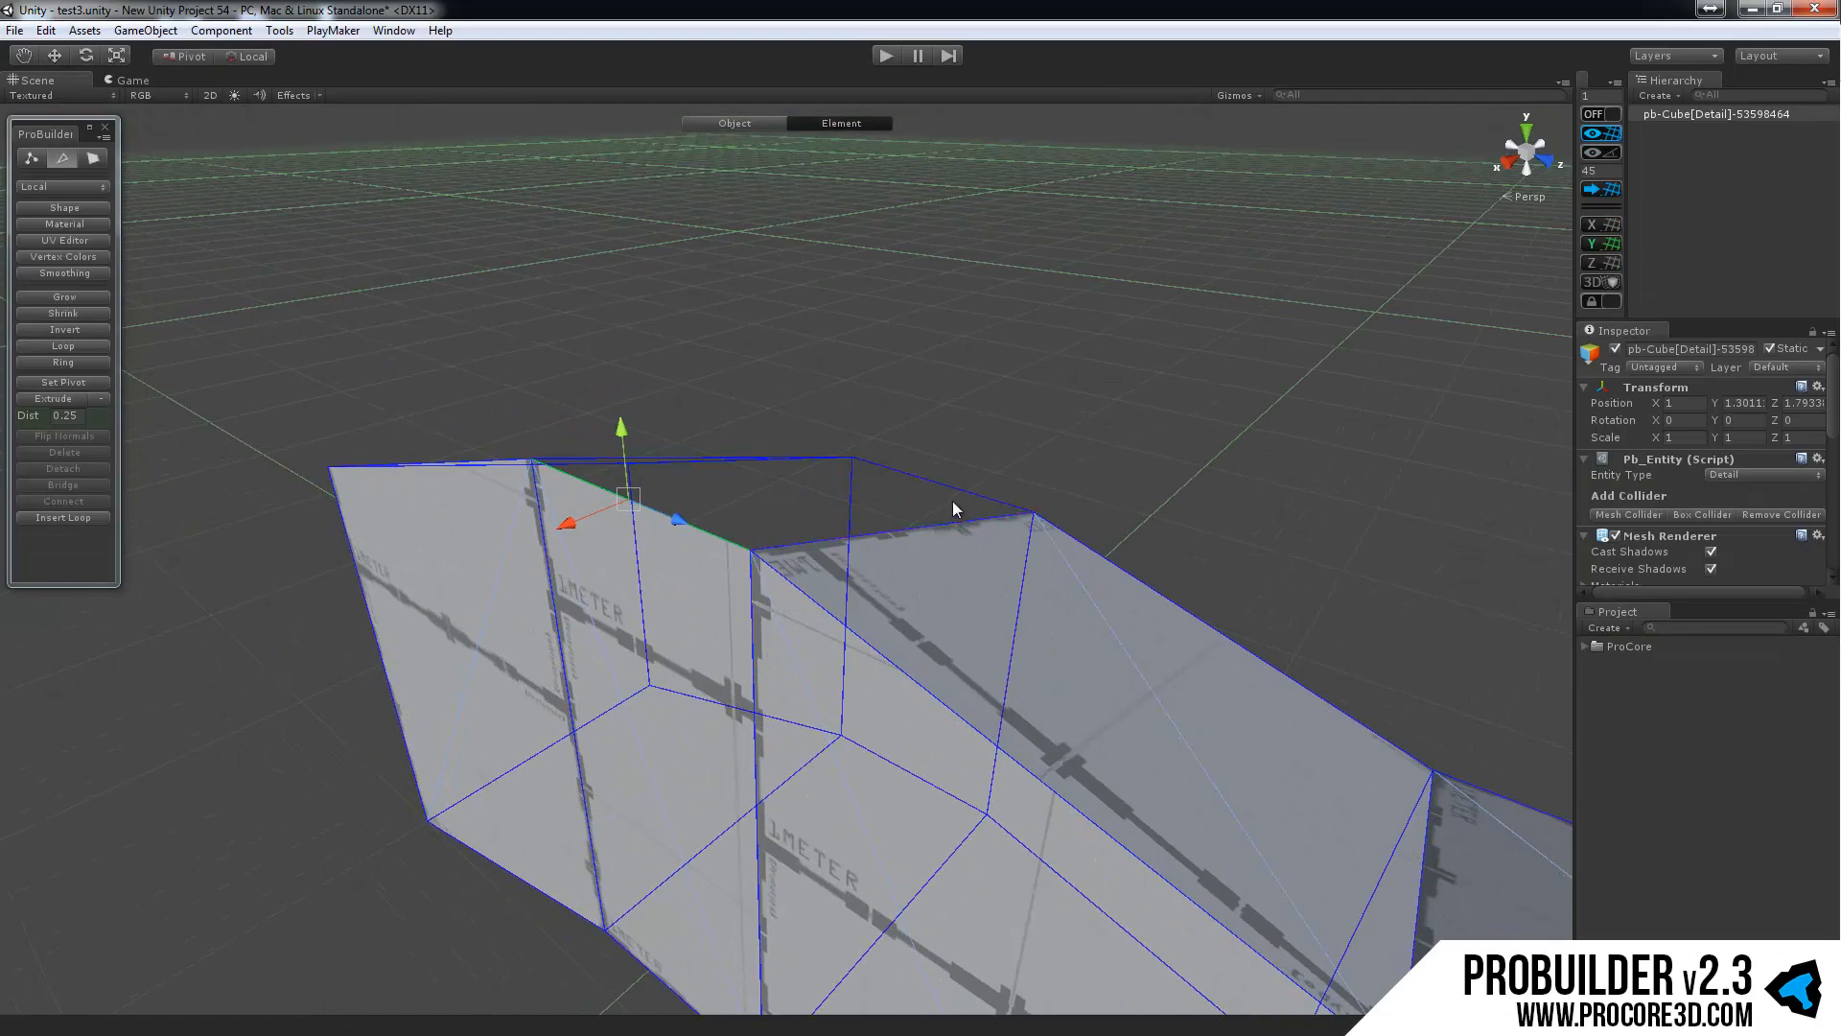
{"action": "left_click", "coordinate": [959, 493], "text": "shift"}
{"action": "left_click", "coordinate": [957, 522], "text": "shift"}
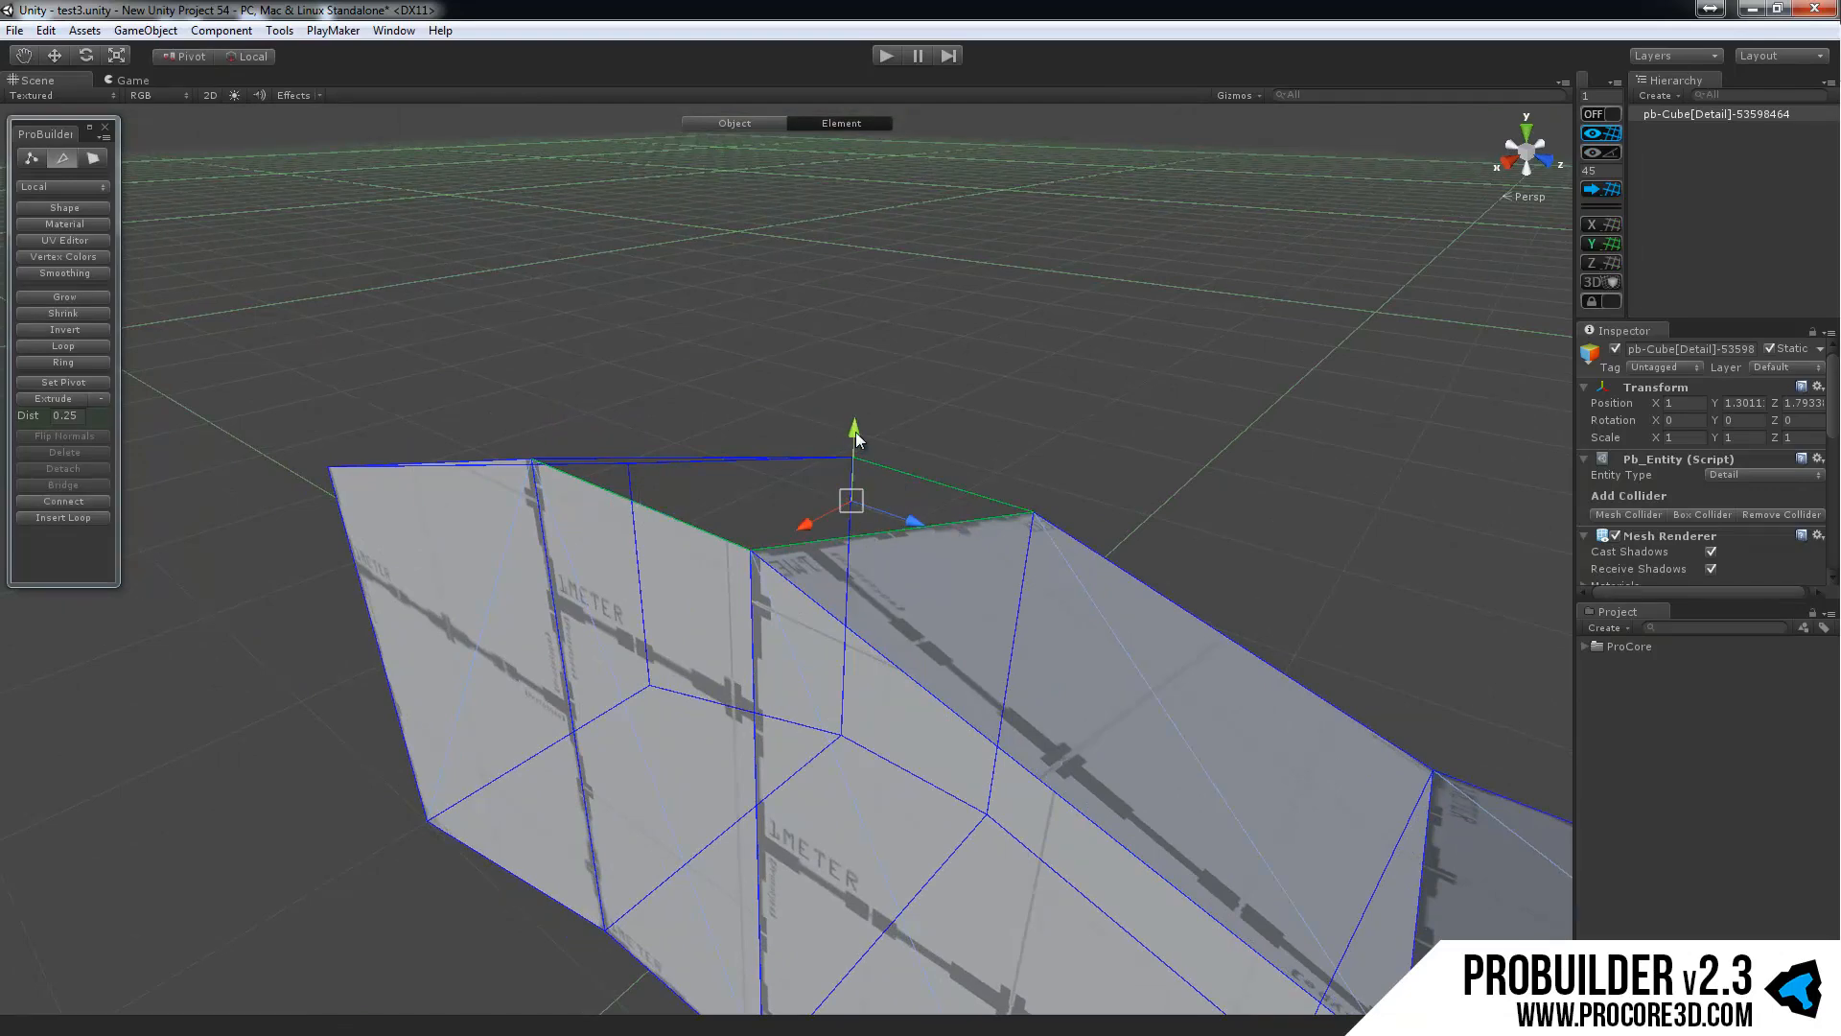
{"action": "left_click_drag", "start_coordinate": [855, 431], "coordinate": [722, 543], "text": "shift"}
{"action": "scroll", "coordinate": [722, 543], "scroll_direction": "down", "scroll_amount": 5}
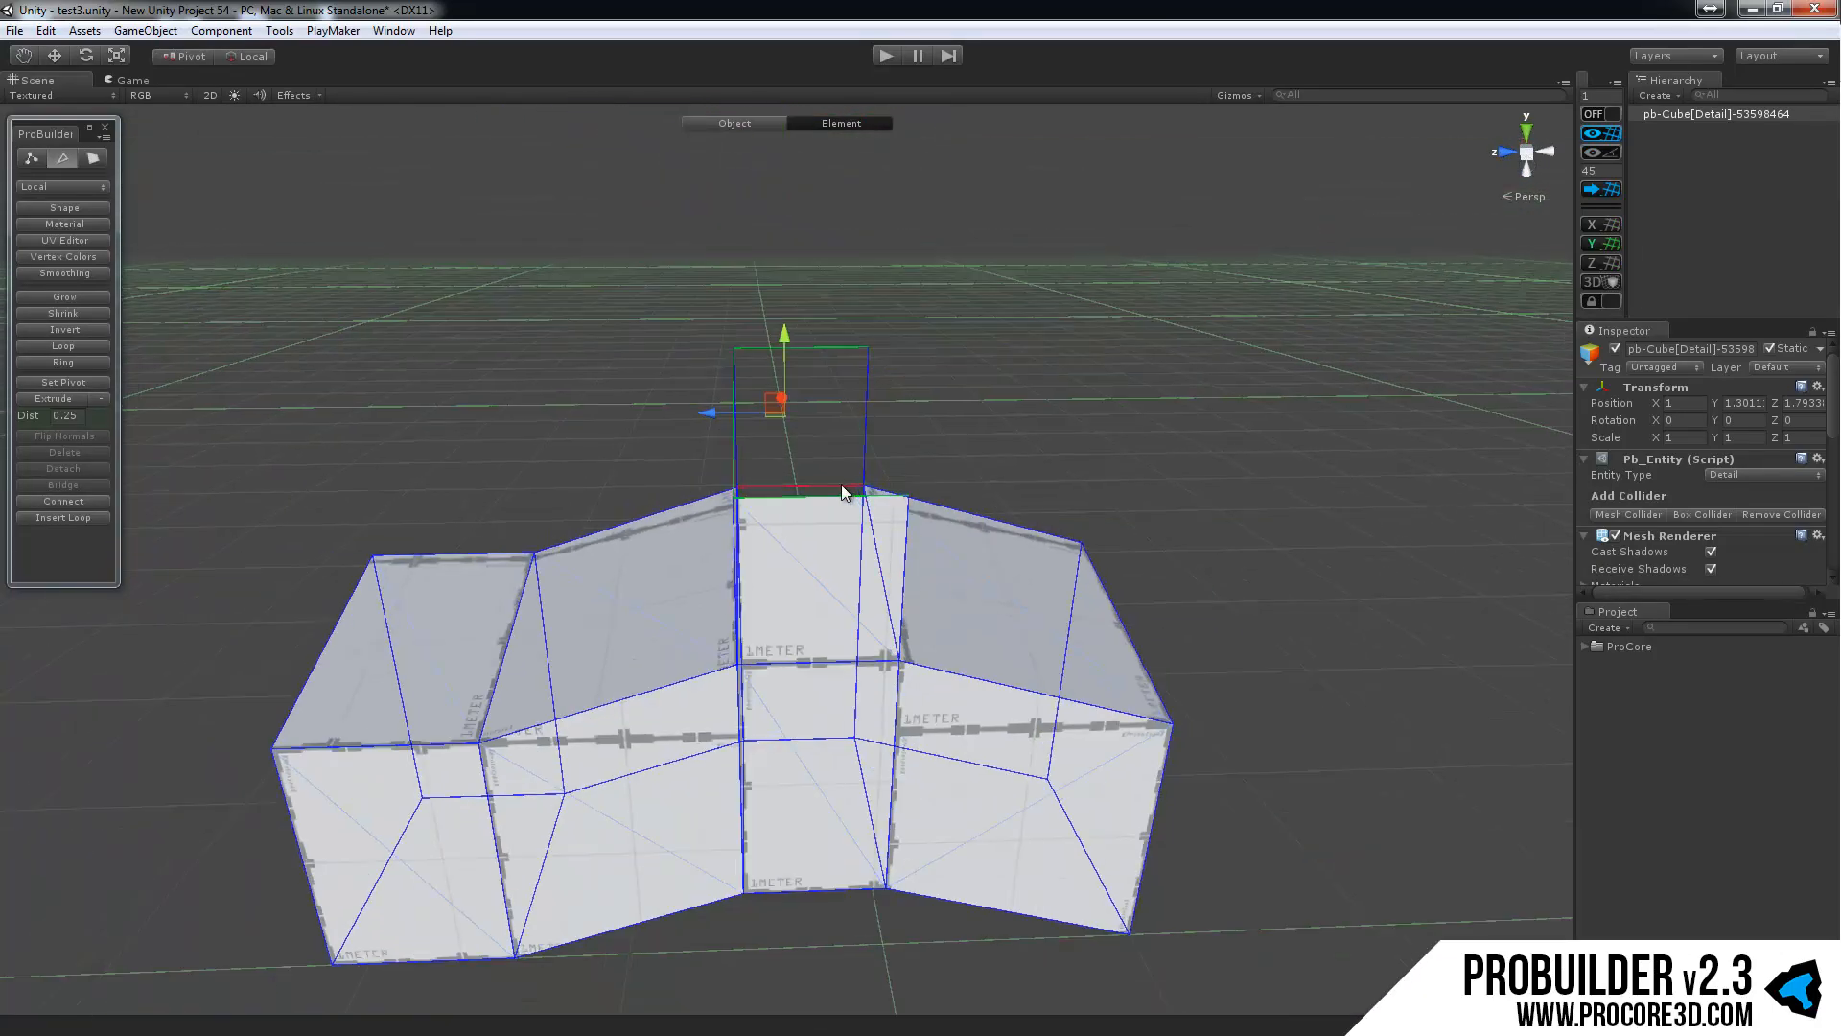
Scale the three extruded edges inward and extrude them straight up again as a narrow neck.
{"action": "left_click_drag", "start_coordinate": [791, 409], "coordinate": [731, 451]}
{"action": "left_click_drag", "start_coordinate": [674, 496], "coordinate": [837, 403], "text": "alt"}
{"action": "key", "text": "w"}
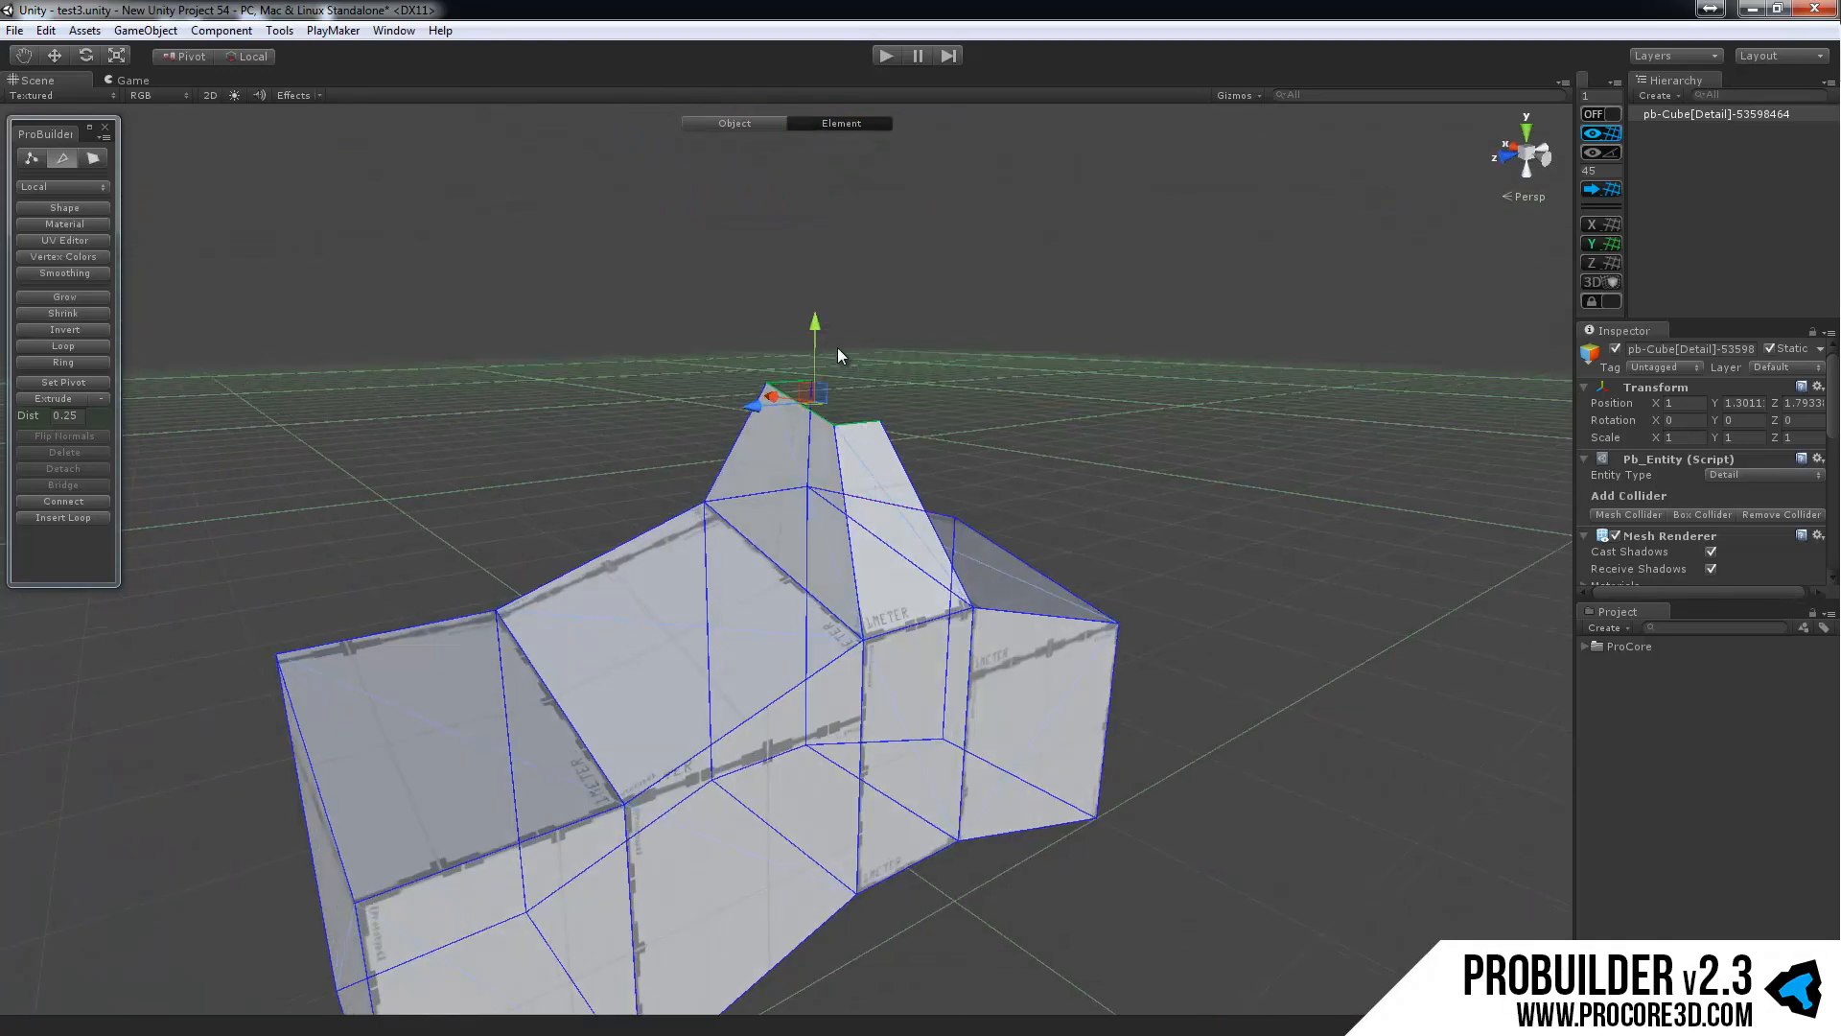
{"action": "left_click_drag", "start_coordinate": [816, 326], "coordinate": [816, 223], "text": "shift"}
{"action": "mouse_move", "coordinate": [928, 362]}
{"action": "left_mouse_down", "text": "alt"}
{"action": "mouse_move", "coordinate": [789, 317]}
{"action": "mouse_move", "coordinate": [859, 374]}
{"action": "mouse_move", "coordinate": [929, 387]}
{"action": "left_mouse_up", "text": "alt"}
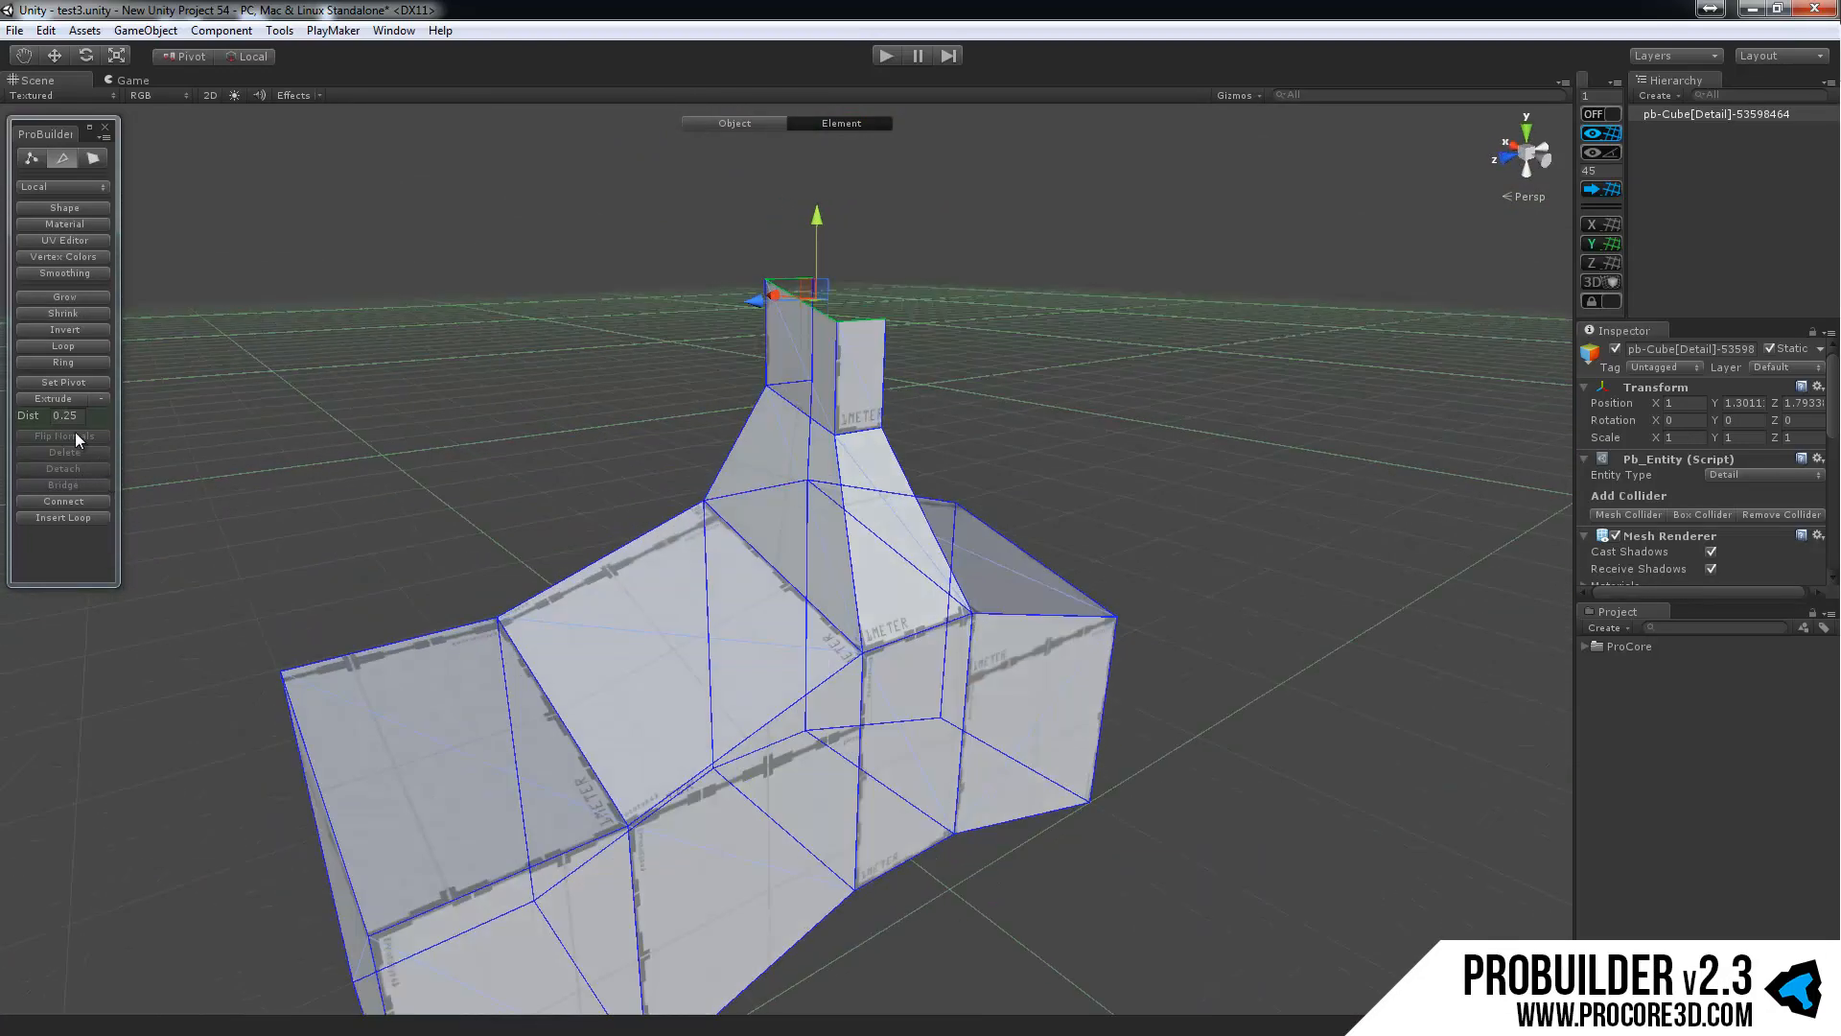
Collapse the Extrude options and select the four edges around the end segment's top face in edge mode.
{"action": "left_click", "coordinate": [101, 398]}
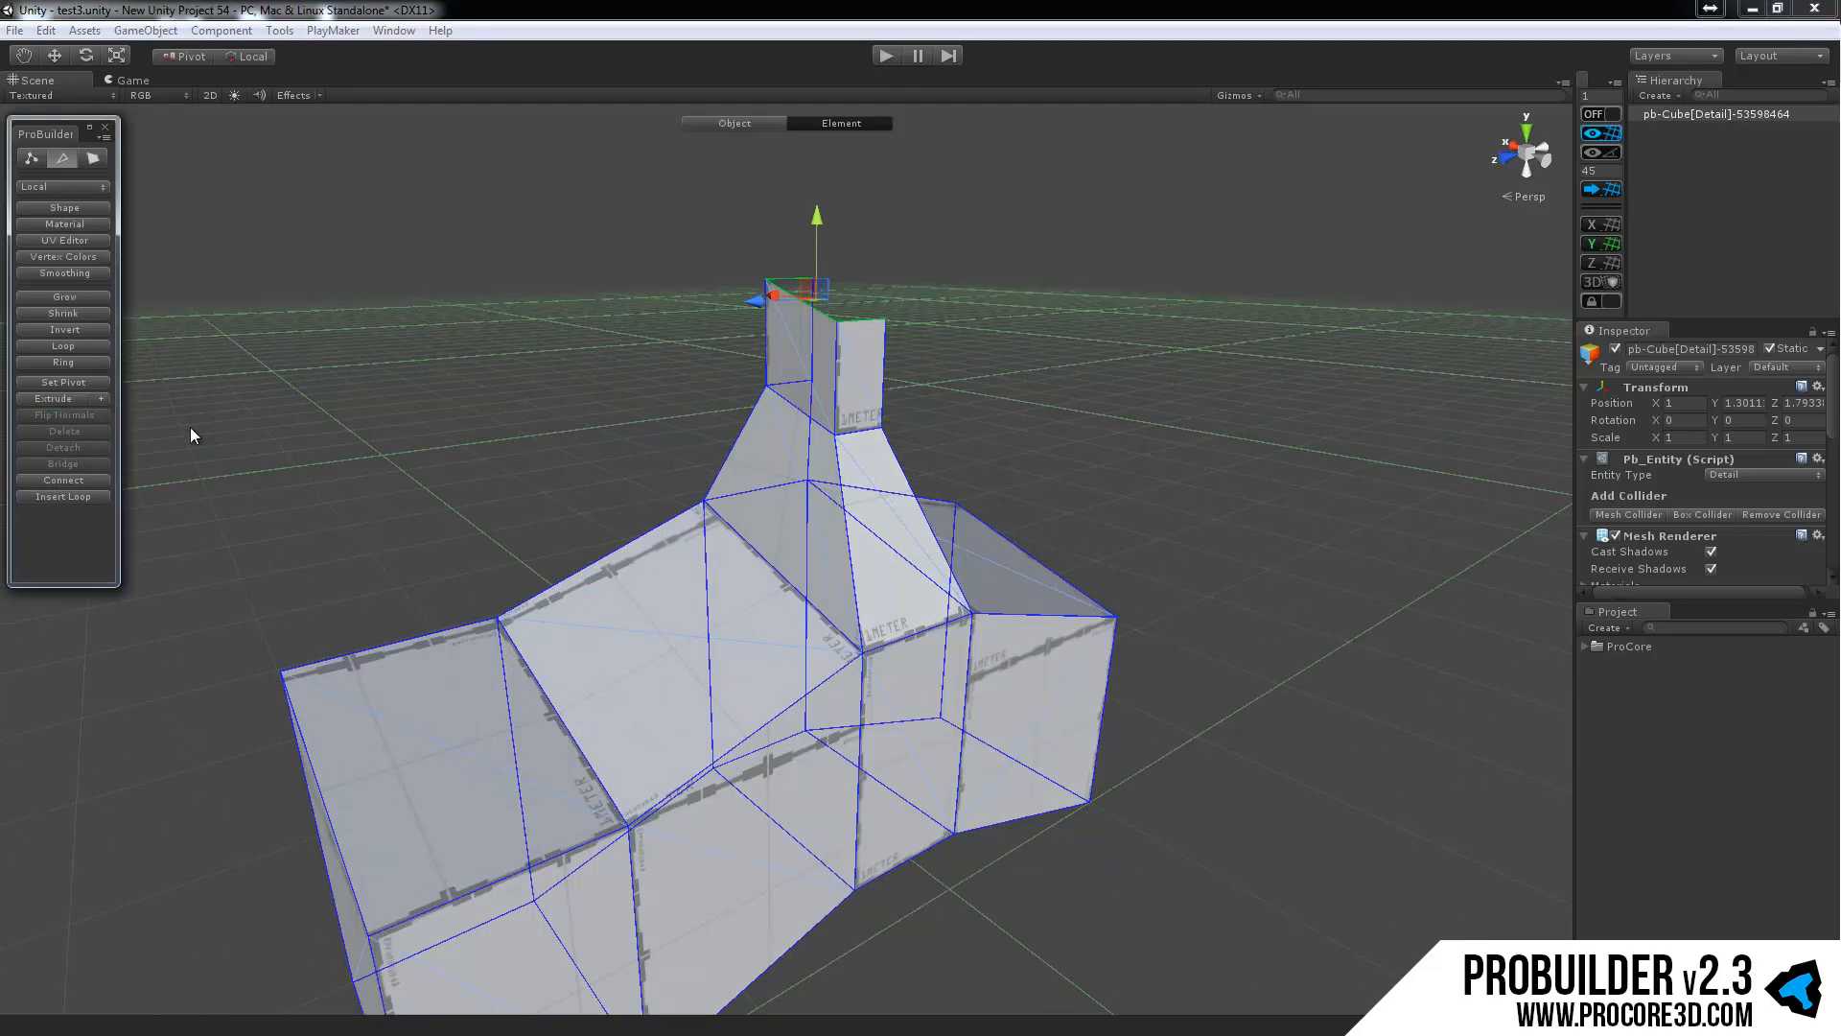
{"action": "key", "text": "g"}
{"action": "middle_click_drag", "start_coordinate": [468, 675], "coordinate": [543, 551]}
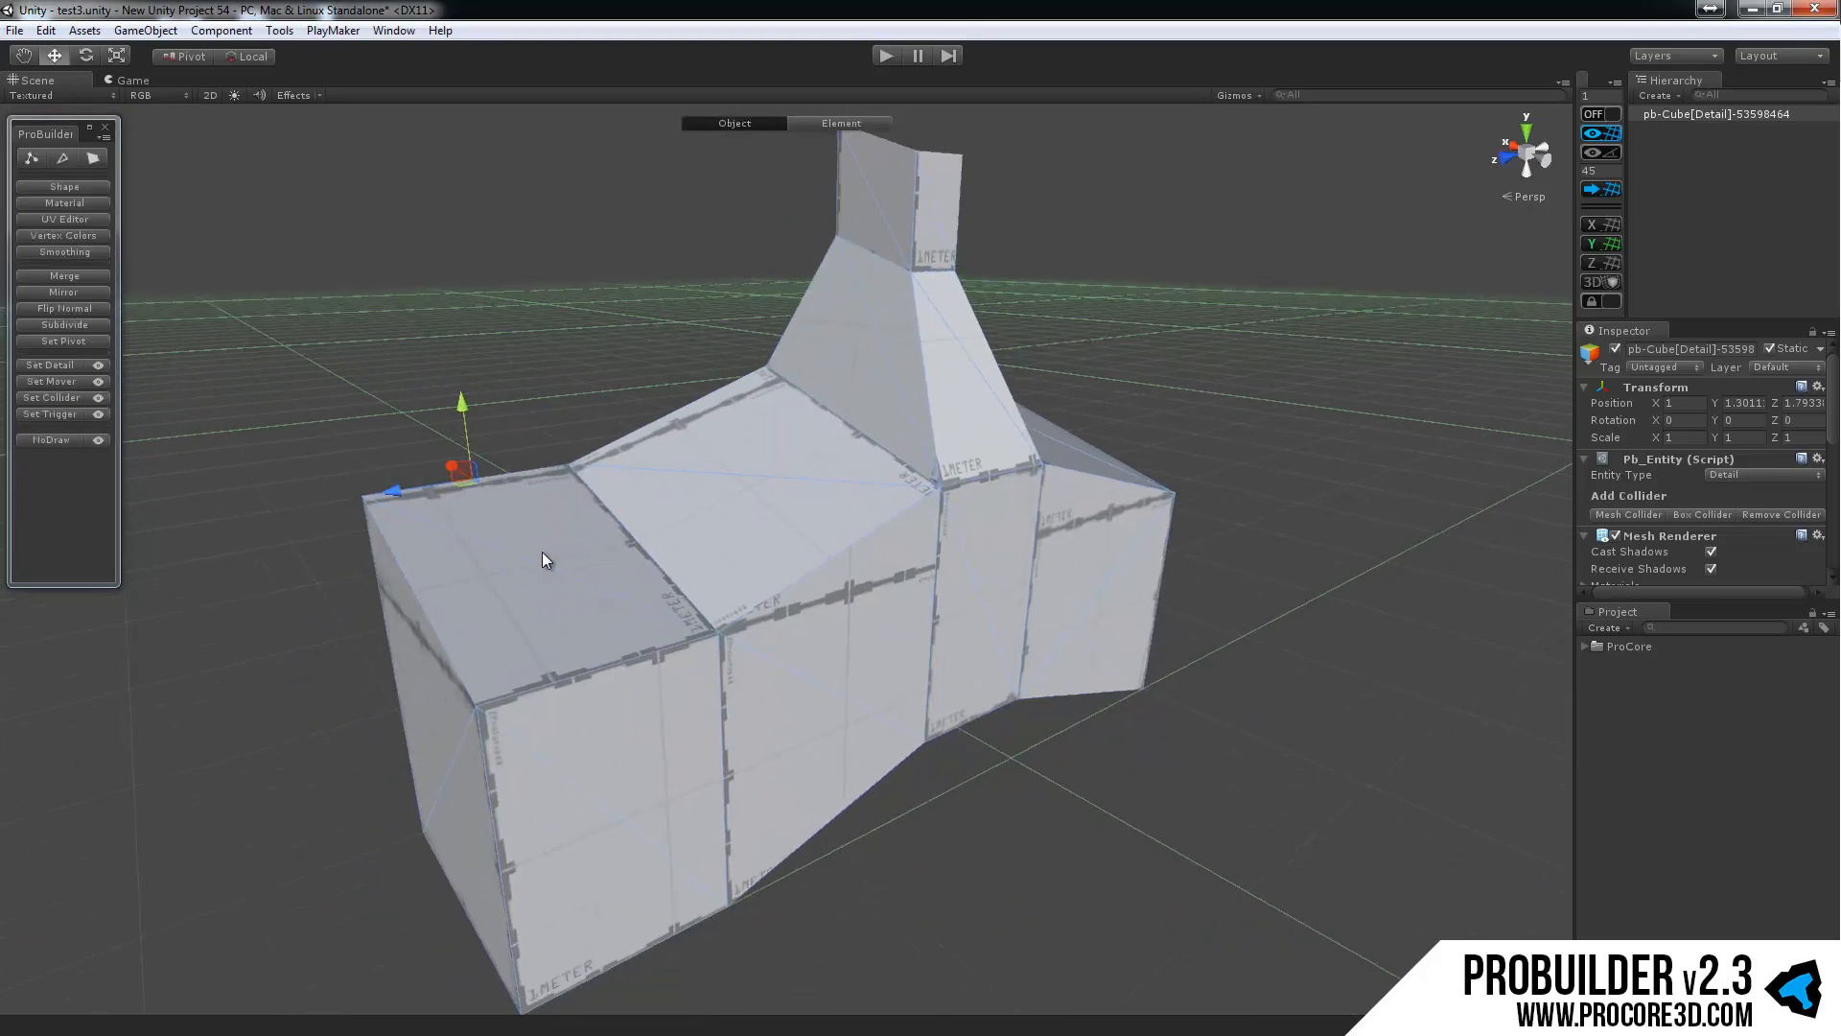
{"action": "left_click", "coordinate": [61, 159]}
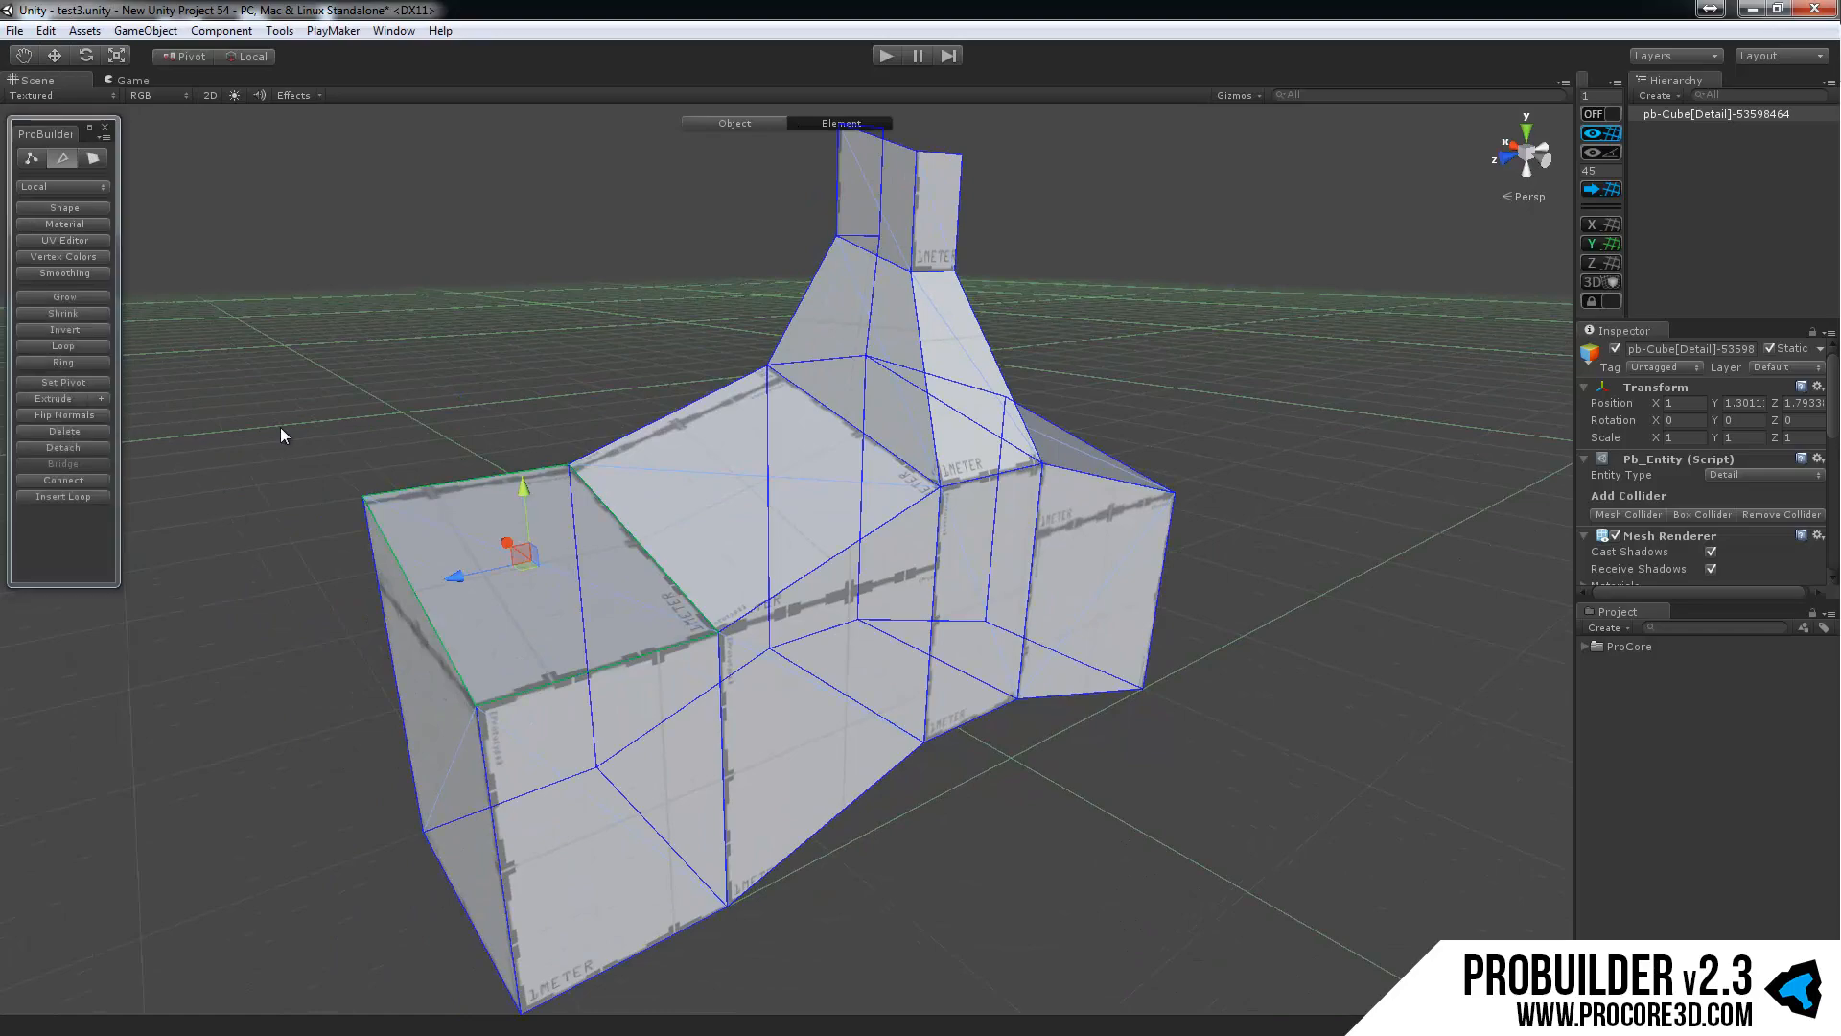
Flip the normals of the end segment's top face, view it from inside the block and undo the flip.
{"action": "left_click", "coordinate": [81, 416]}
{"action": "left_click_drag", "start_coordinate": [274, 430], "coordinate": [901, 440], "text": "alt"}
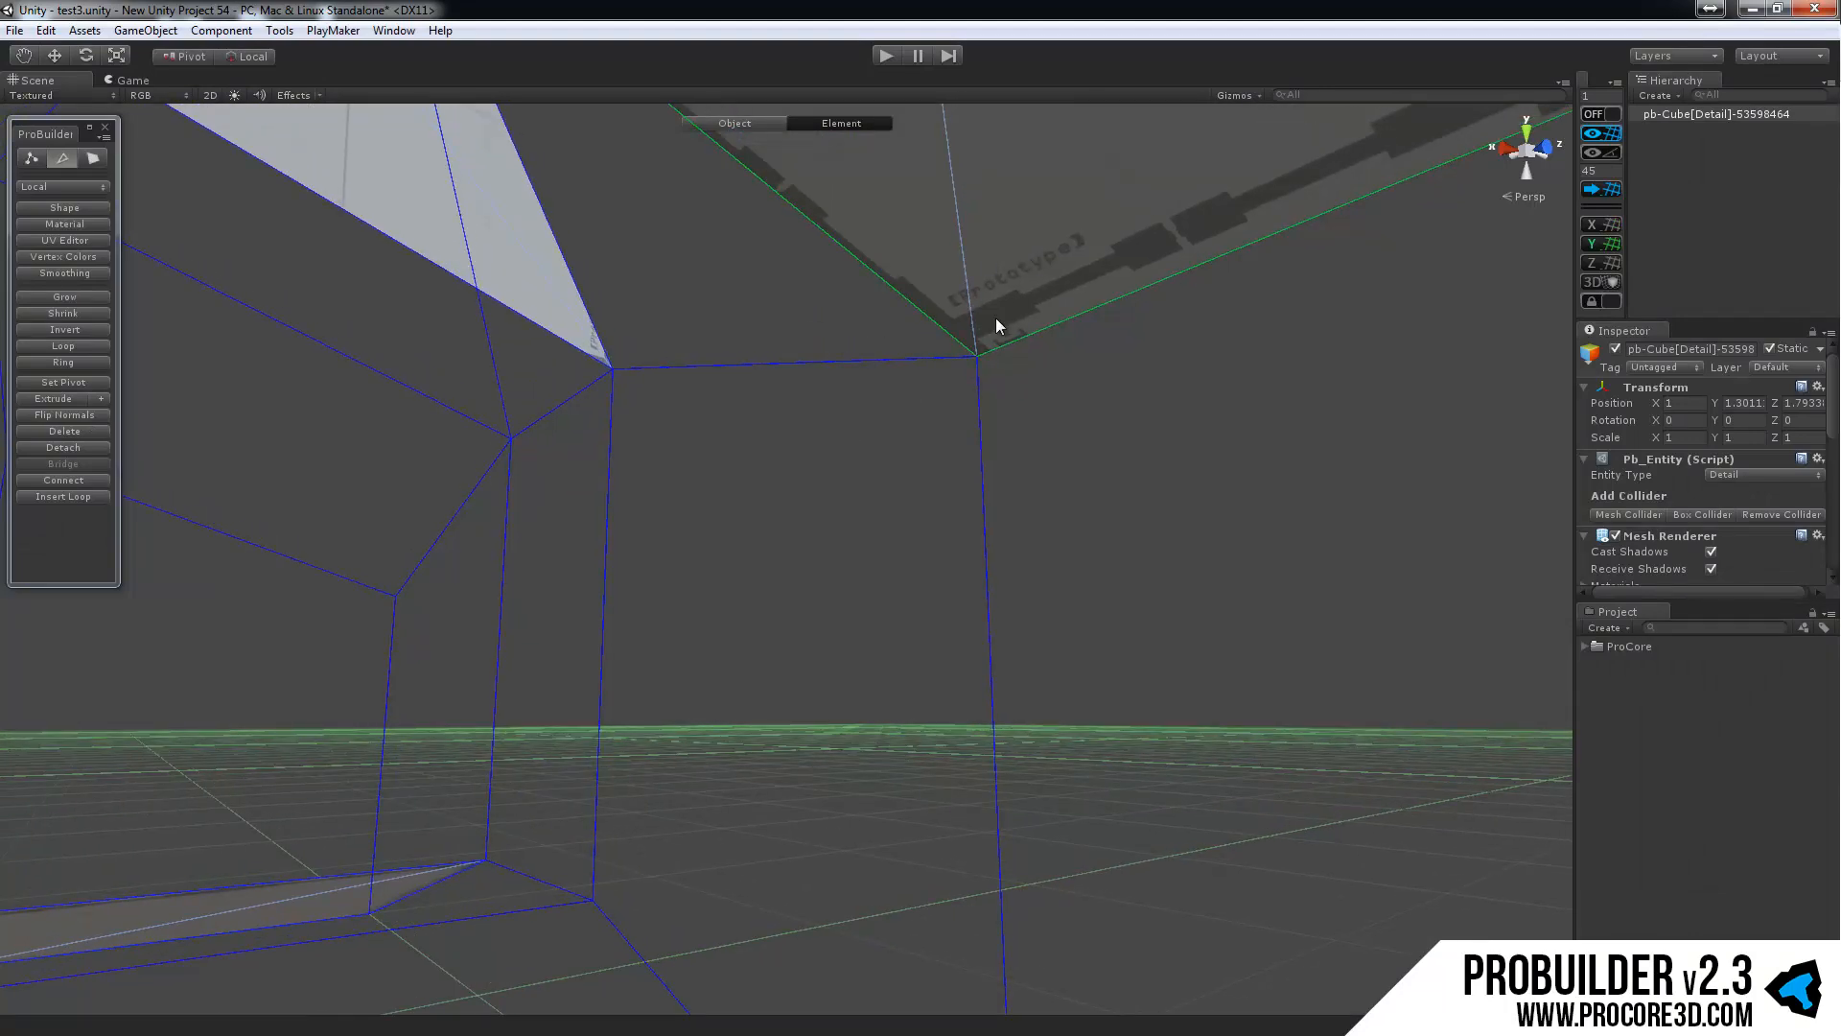
{"action": "scroll", "coordinate": [1093, 460], "scroll_direction": "down", "scroll_amount": 5}
{"action": "left_click_drag", "start_coordinate": [1102, 446], "coordinate": [710, 687], "text": "alt"}
{"action": "key", "text": "ctrl+z"}
{"action": "left_click_drag", "start_coordinate": [614, 556], "coordinate": [653, 451], "text": "alt"}
{"action": "scroll", "coordinate": [652, 451], "scroll_direction": "up", "scroll_amount": 3}
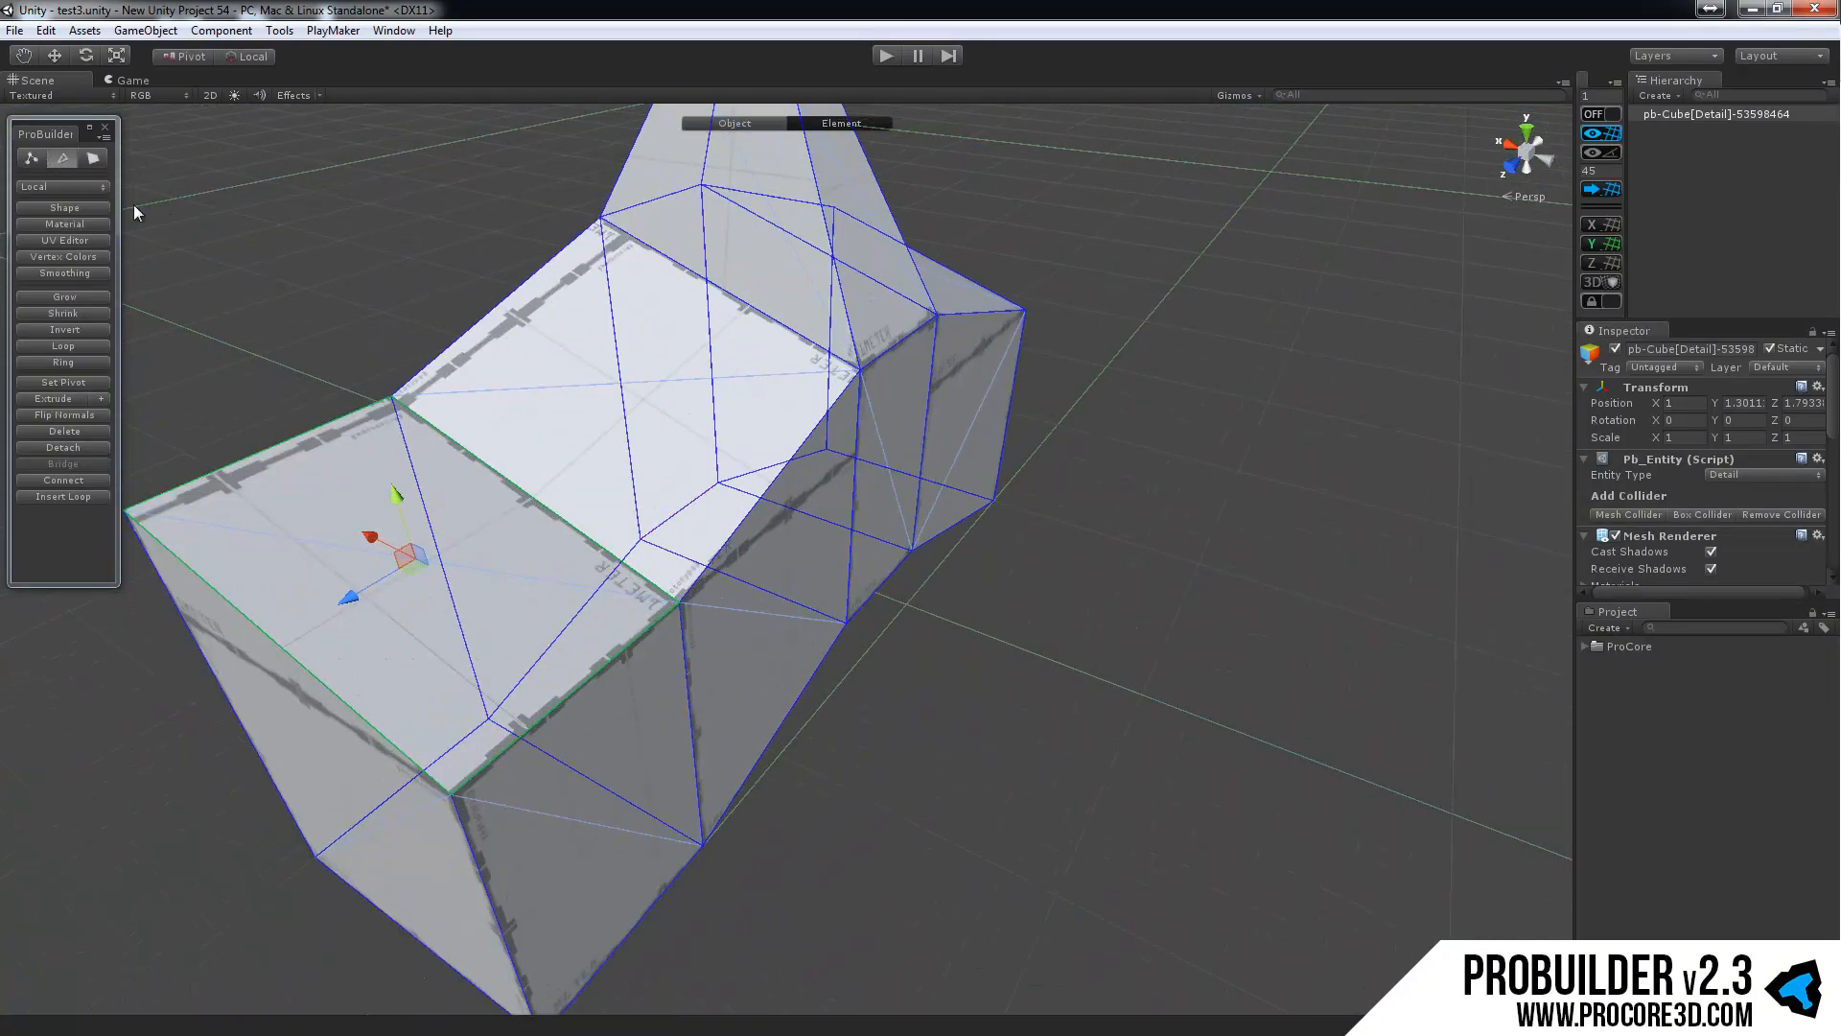
{"action": "left_click_drag", "start_coordinate": [134, 204], "coordinate": [303, 411], "text": "alt"}
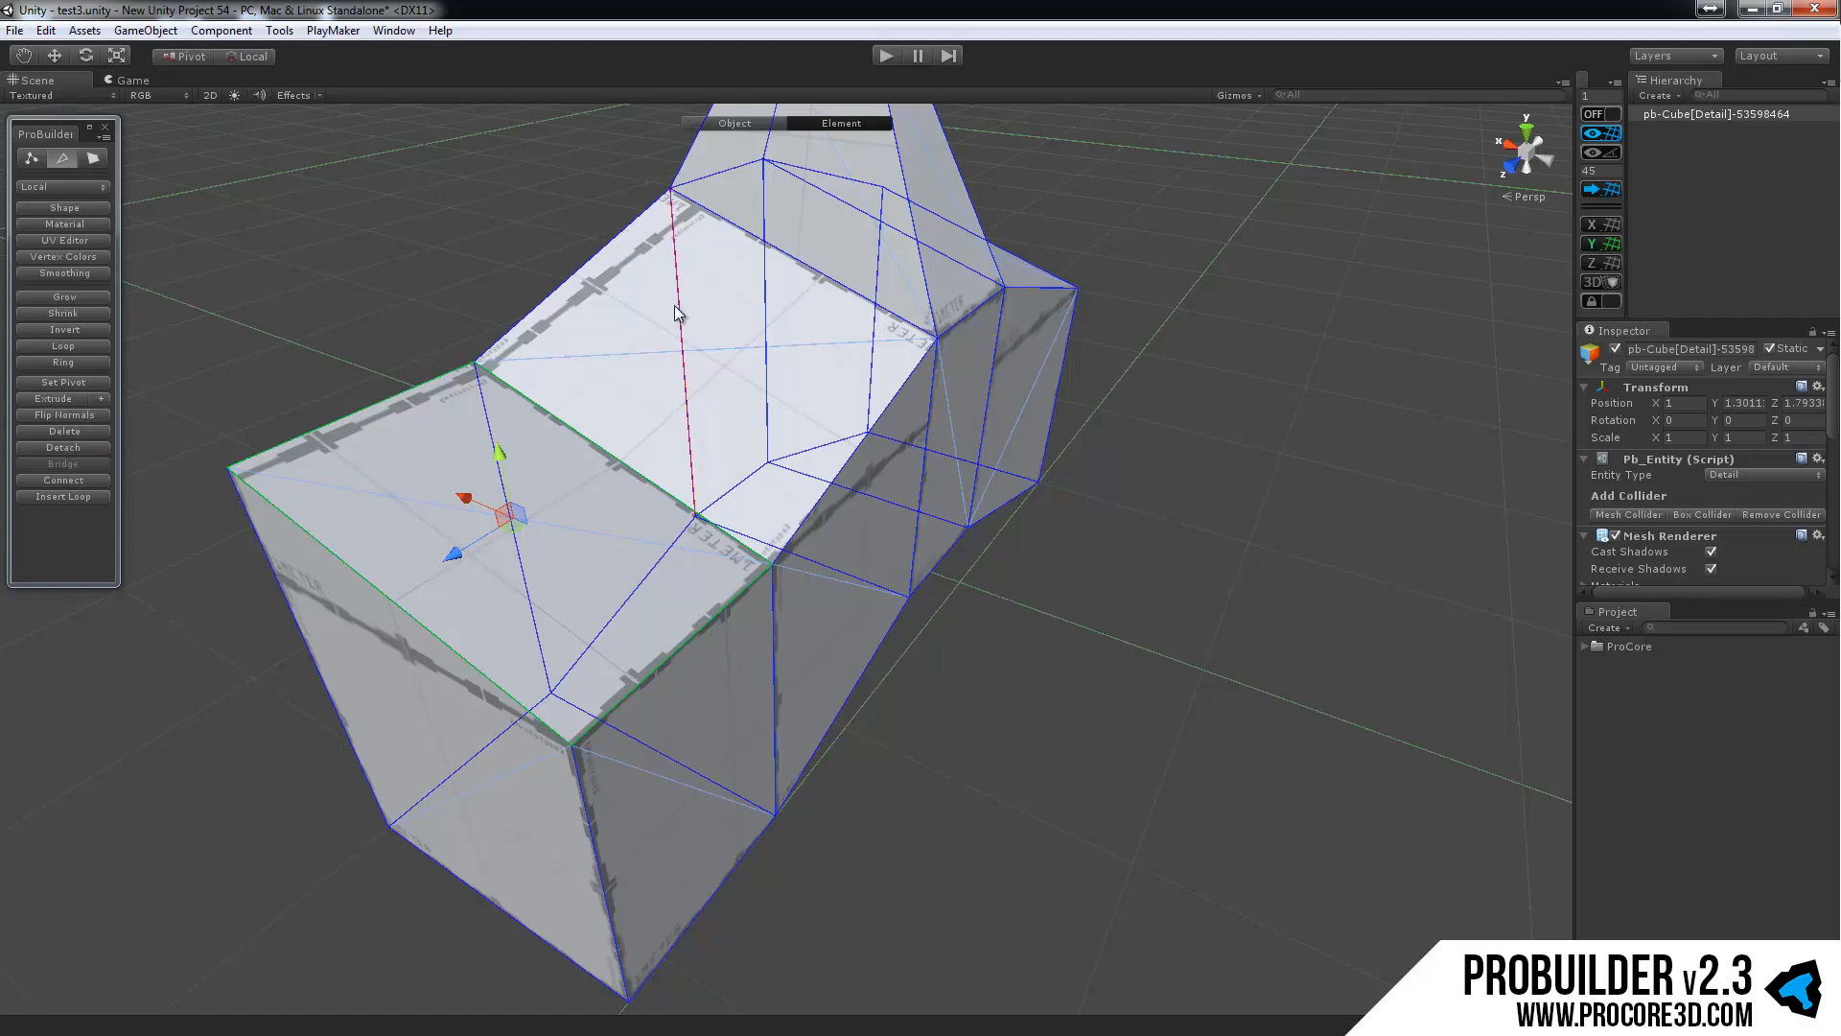
Select the two opposite short top edges of the raised neck and bridge them to close its top.
{"action": "middle_click_drag", "start_coordinate": [675, 313], "coordinate": [617, 577]}
{"action": "scroll", "coordinate": [618, 577], "scroll_direction": "down", "scroll_amount": 4}
{"action": "left_click_drag", "start_coordinate": [658, 518], "coordinate": [777, 498], "text": "alt"}
{"action": "middle_click_drag", "start_coordinate": [777, 497], "coordinate": [795, 611]}
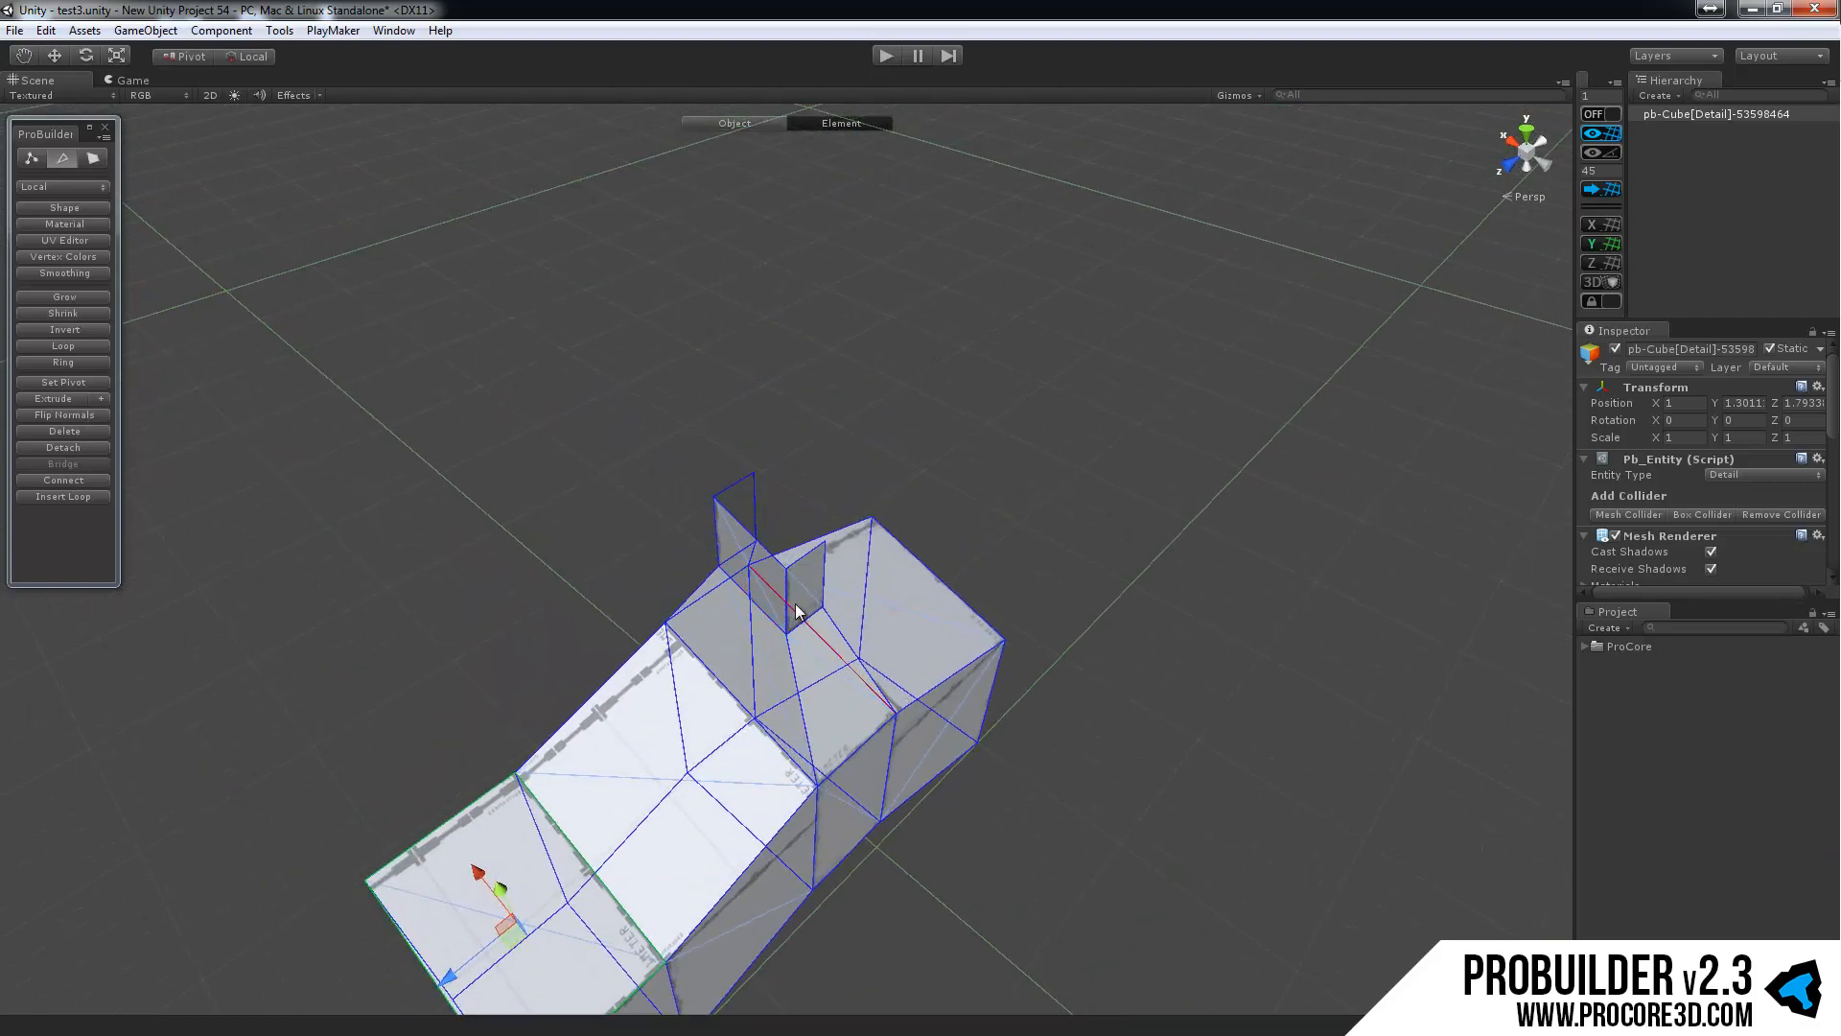
{"action": "scroll", "coordinate": [796, 605], "scroll_direction": "up", "scroll_amount": 5}
{"action": "left_click_drag", "start_coordinate": [810, 595], "coordinate": [748, 420], "text": "alt"}
{"action": "left_click", "coordinate": [785, 412]}
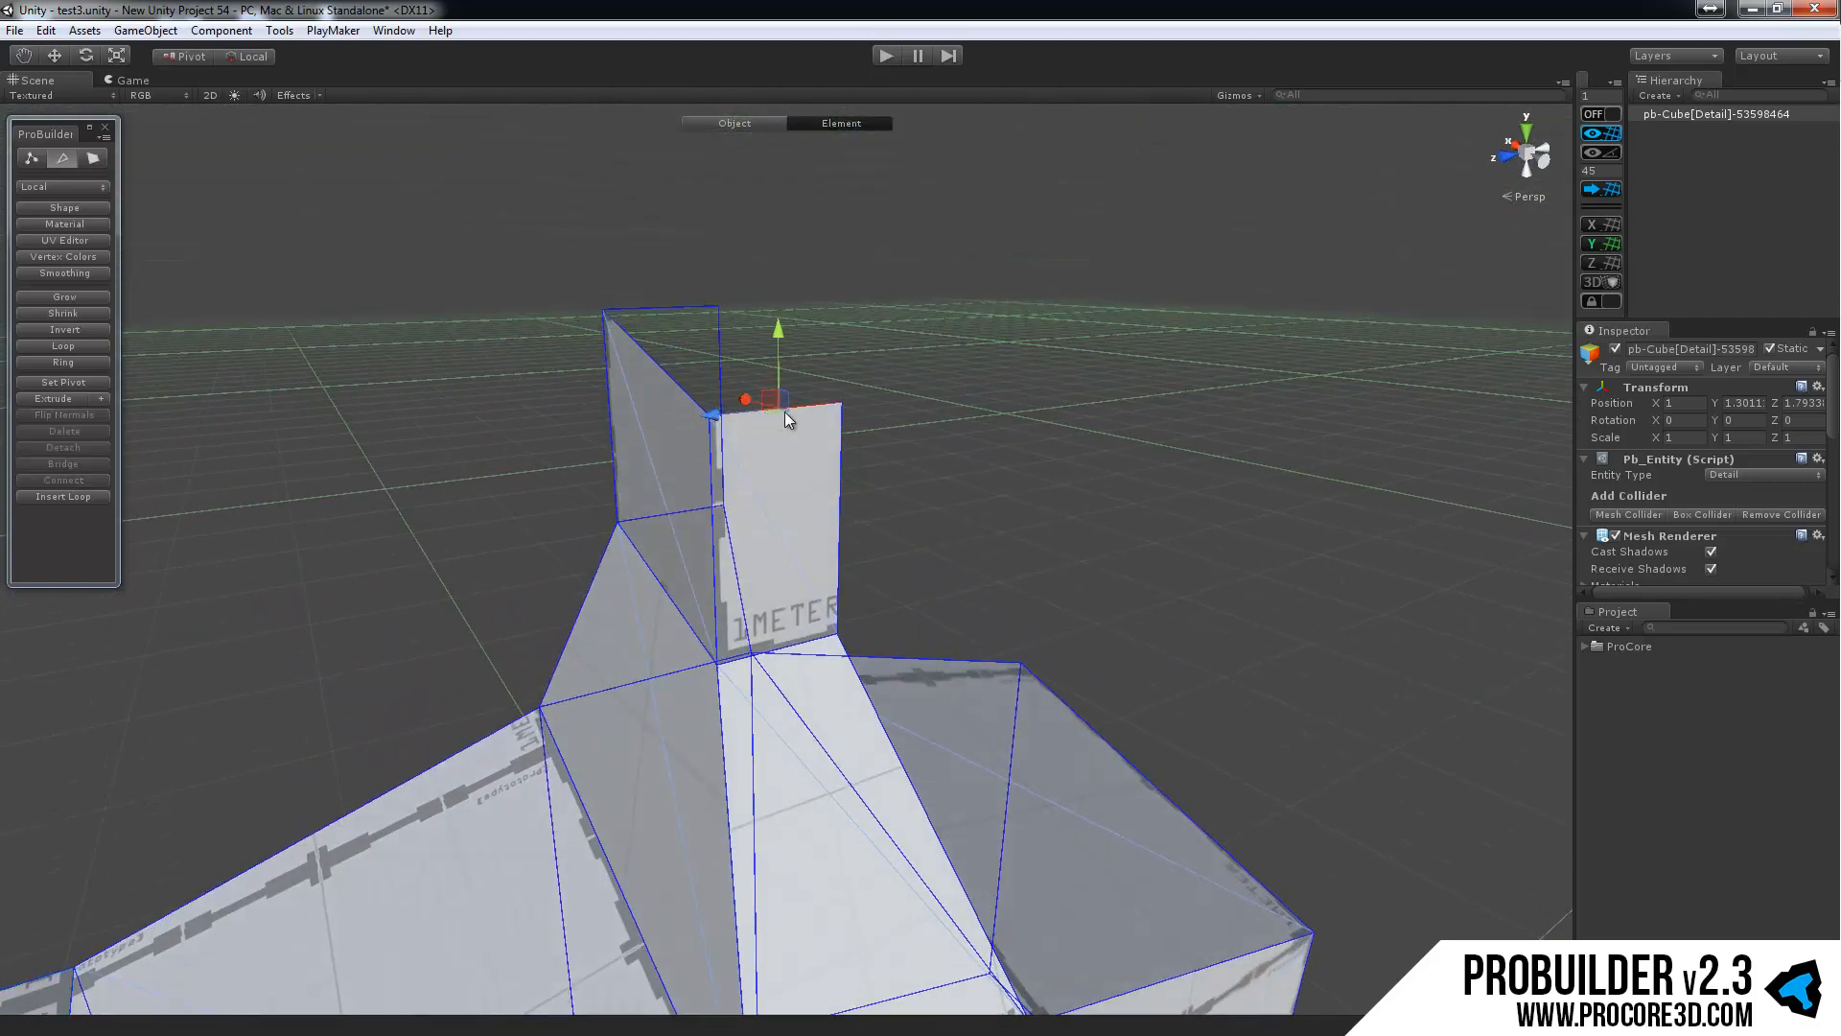
{"action": "middle_click_drag", "start_coordinate": [890, 413], "coordinate": [900, 514]}
{"action": "scroll", "coordinate": [921, 489], "scroll_direction": "up", "scroll_amount": 6}
{"action": "left_click_drag", "start_coordinate": [939, 480], "coordinate": [946, 456], "text": "alt"}
{"action": "scroll", "coordinate": [935, 480], "scroll_direction": "down", "scroll_amount": 4}
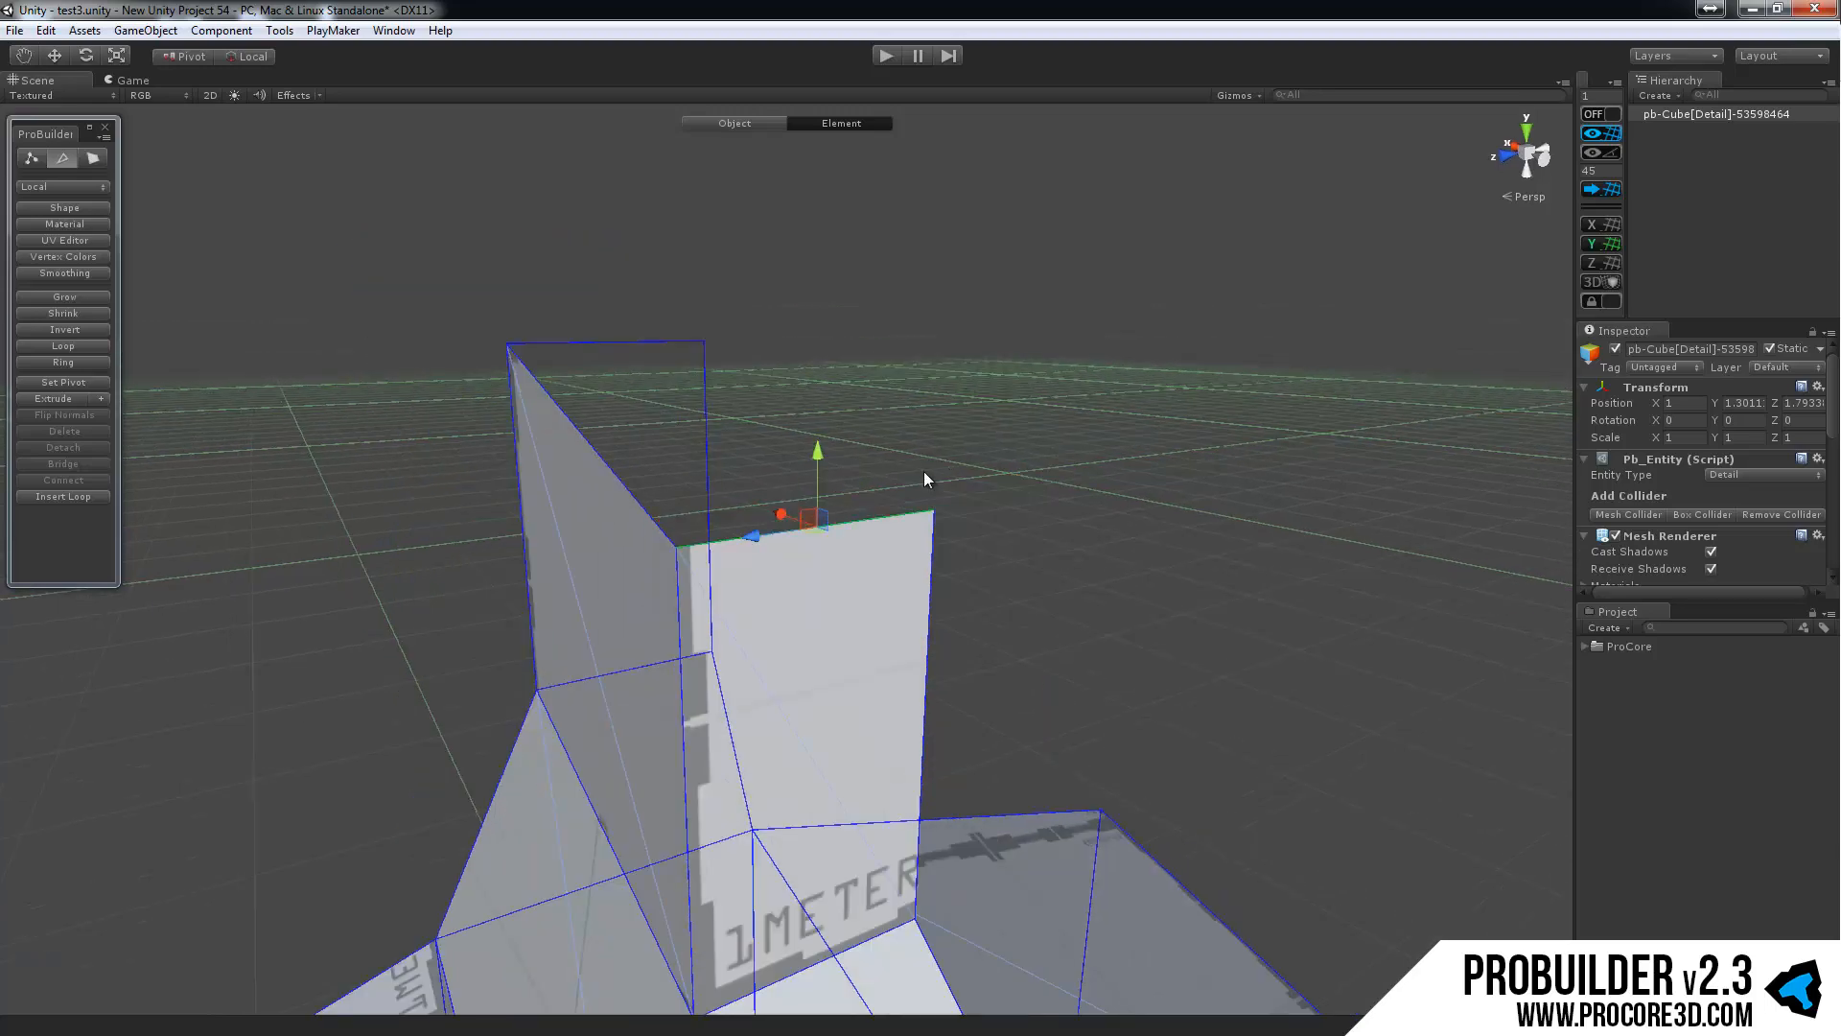
{"action": "left_click", "coordinate": [636, 343], "text": "shift"}
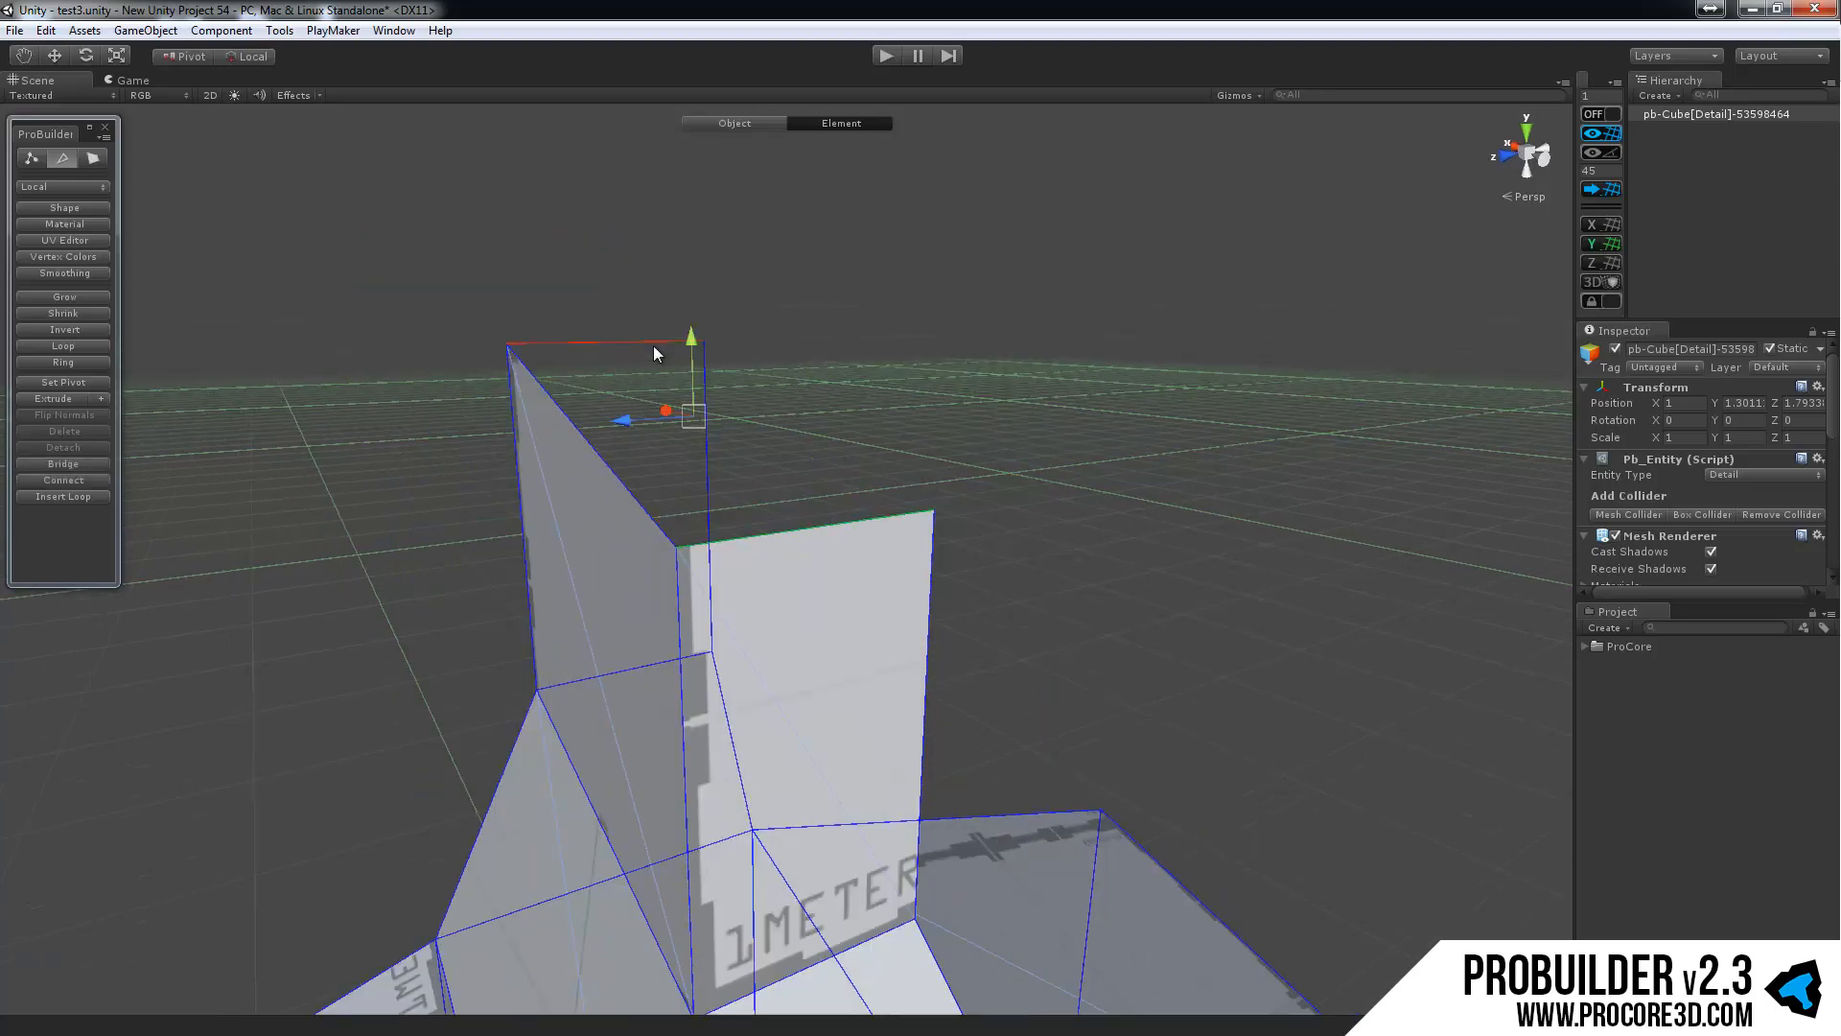
{"action": "left_click_drag", "start_coordinate": [655, 351], "coordinate": [552, 317], "text": "alt"}
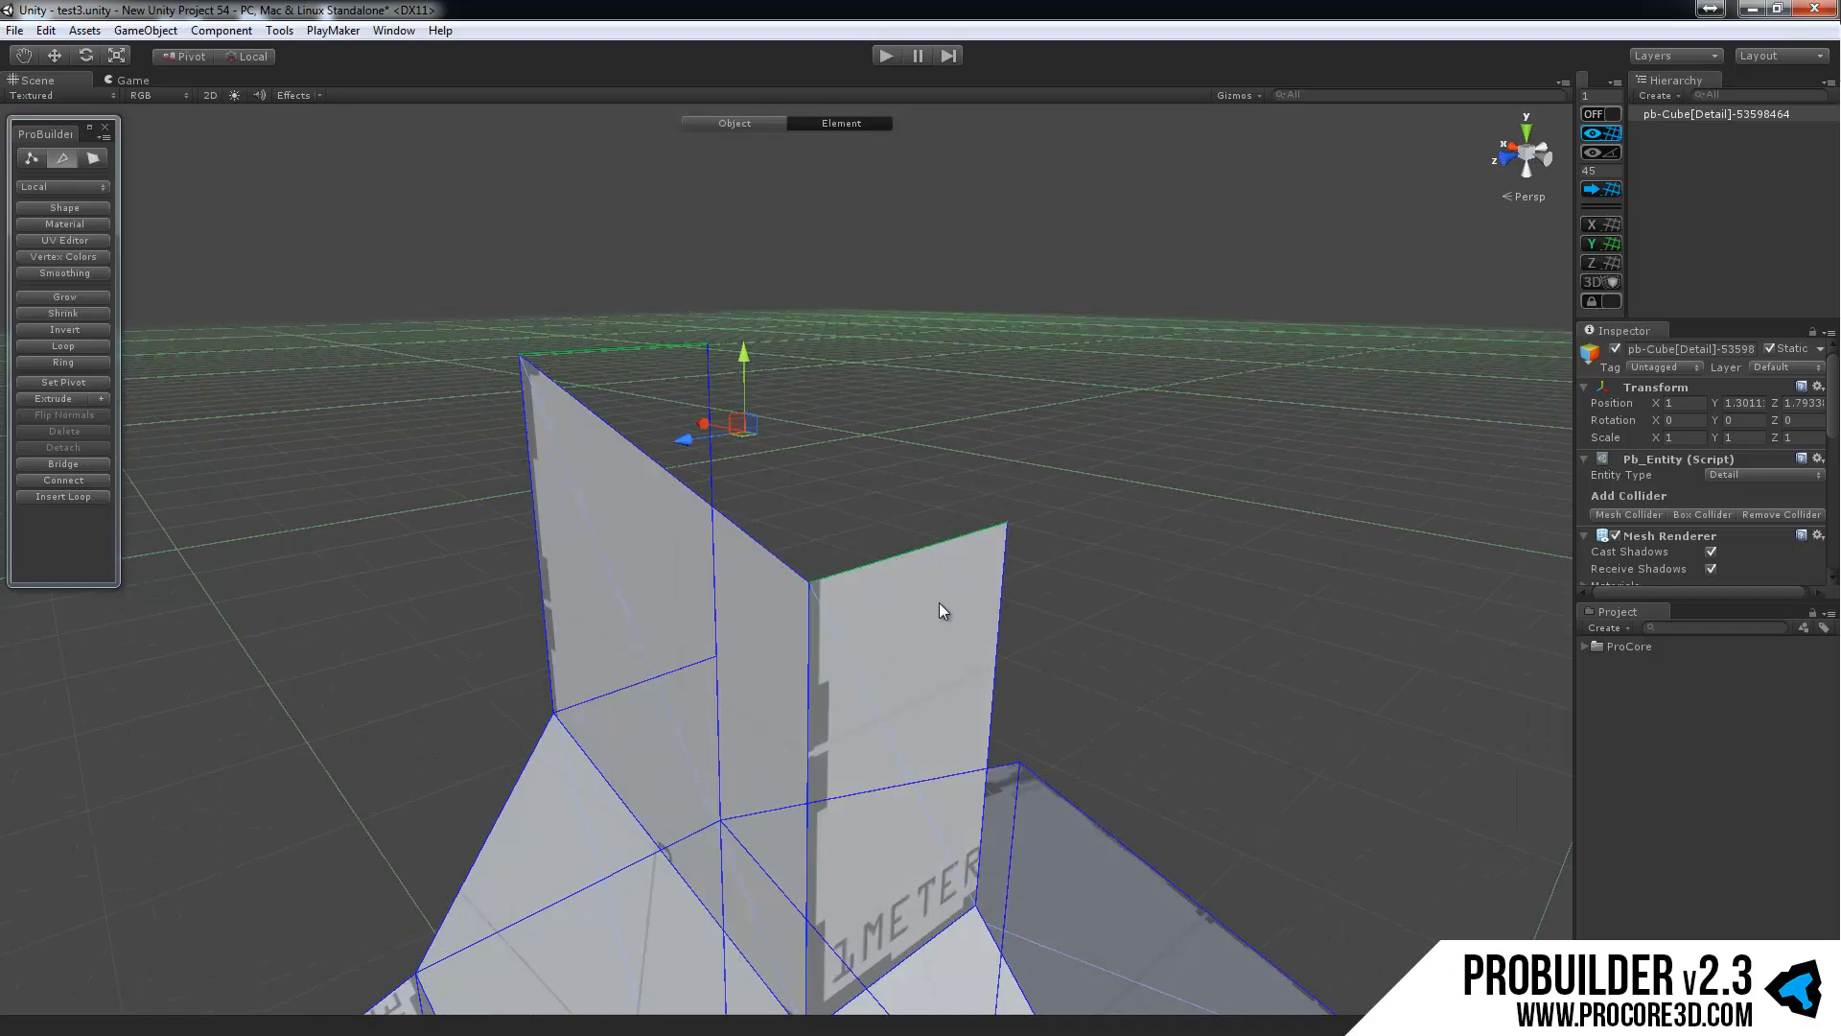
{"action": "left_click", "coordinate": [51, 465]}
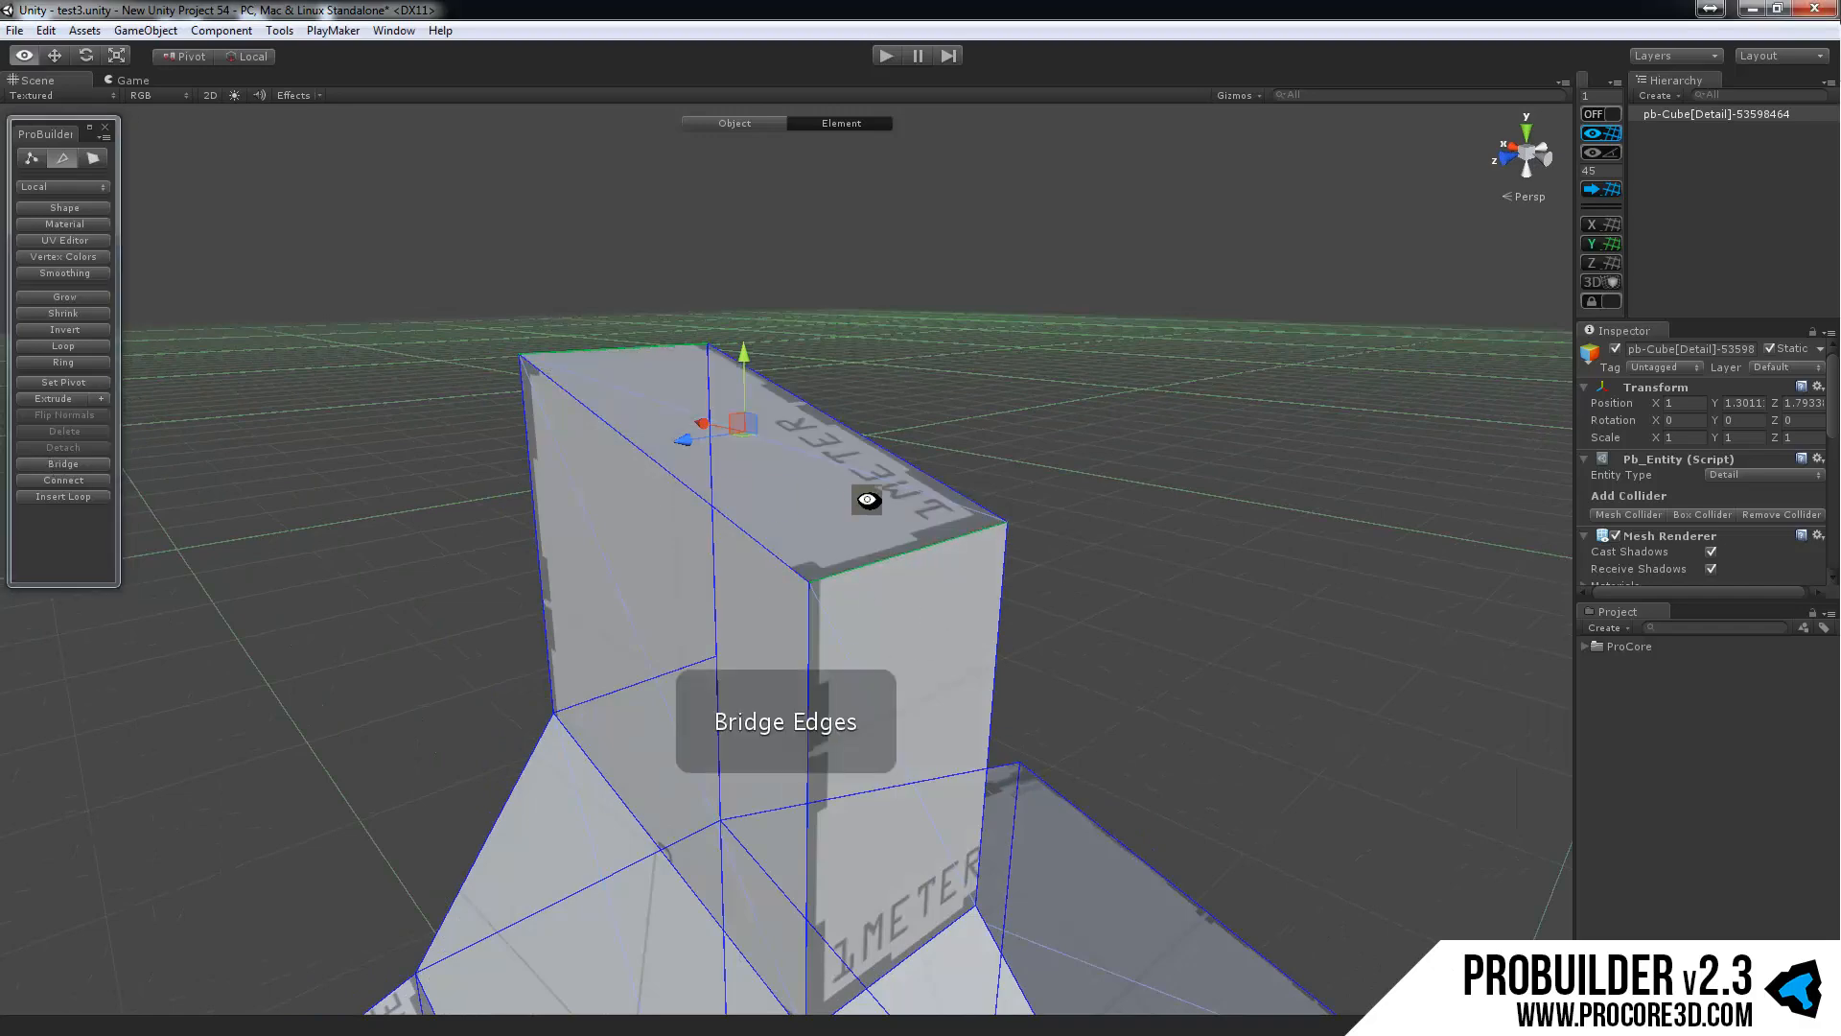
Bridge the two vertical edges on the neck's open side to close it with a face.
{"action": "left_click_drag", "start_coordinate": [864, 502], "coordinate": [559, 470], "text": "alt"}
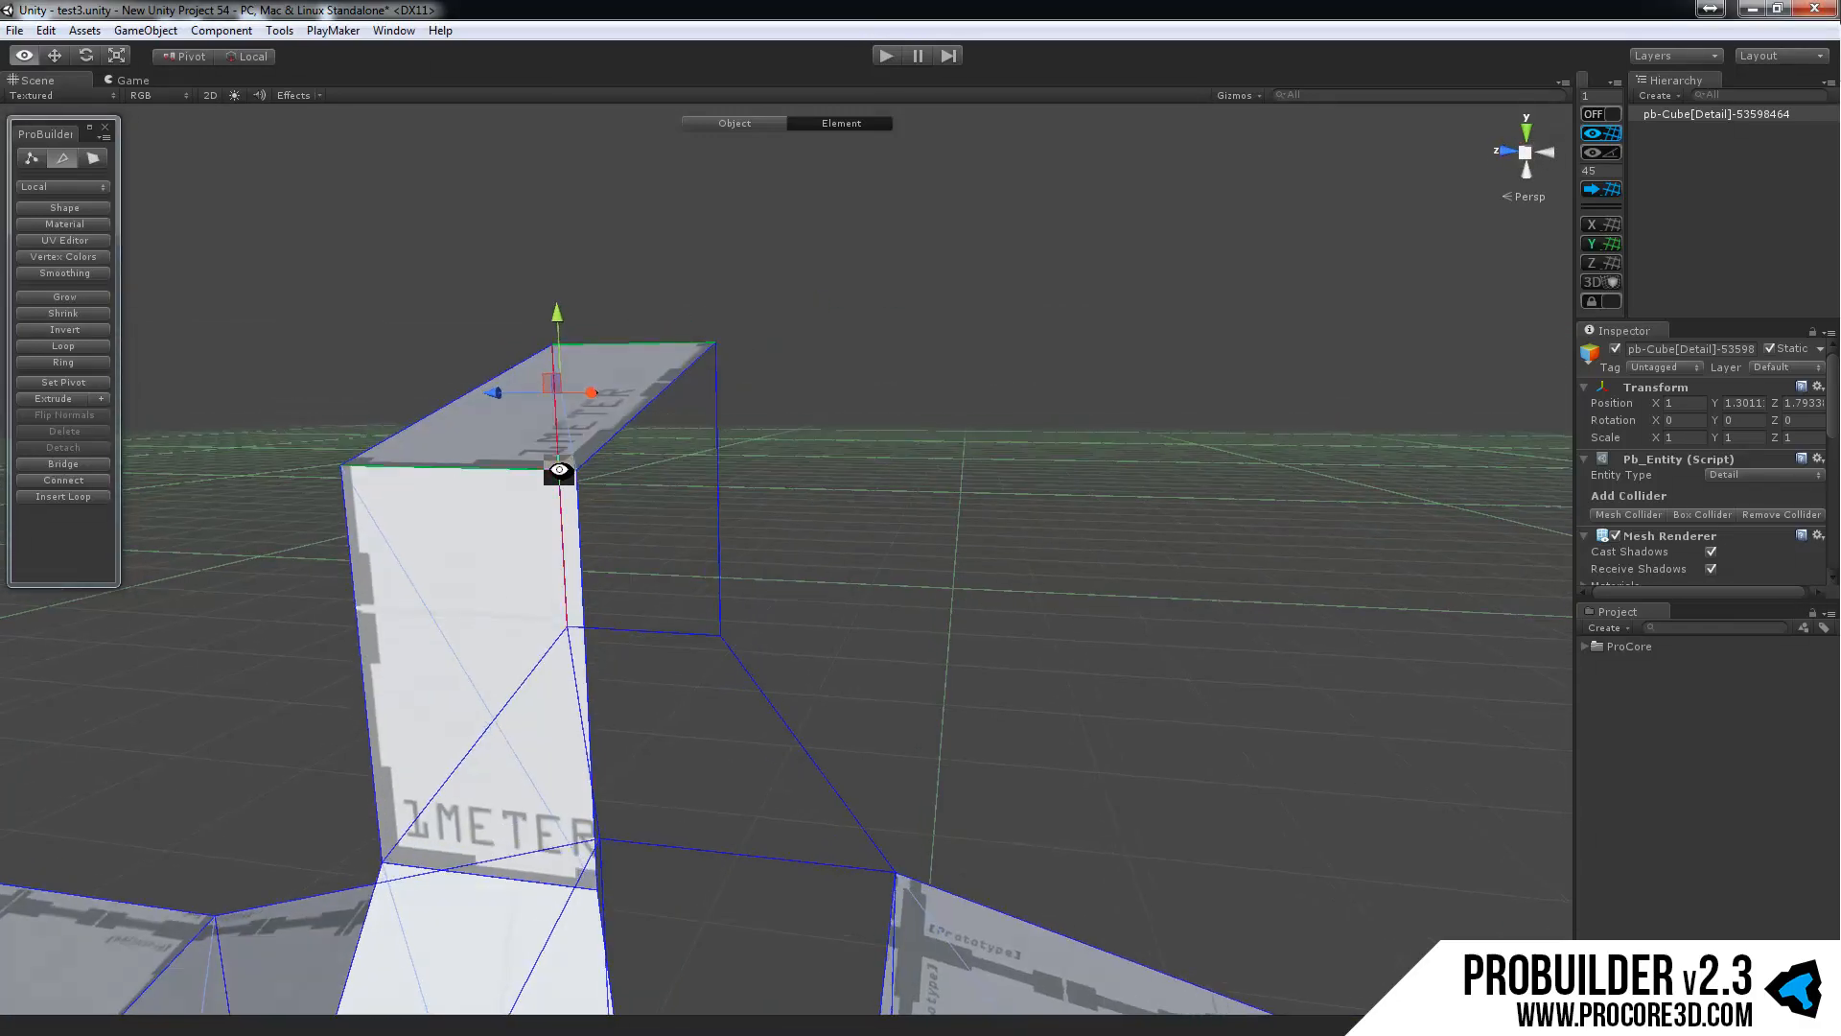
{"action": "left_click", "coordinate": [576, 565]}
{"action": "left_click", "coordinate": [717, 429], "text": "shift"}
{"action": "left_click", "coordinate": [91, 463]}
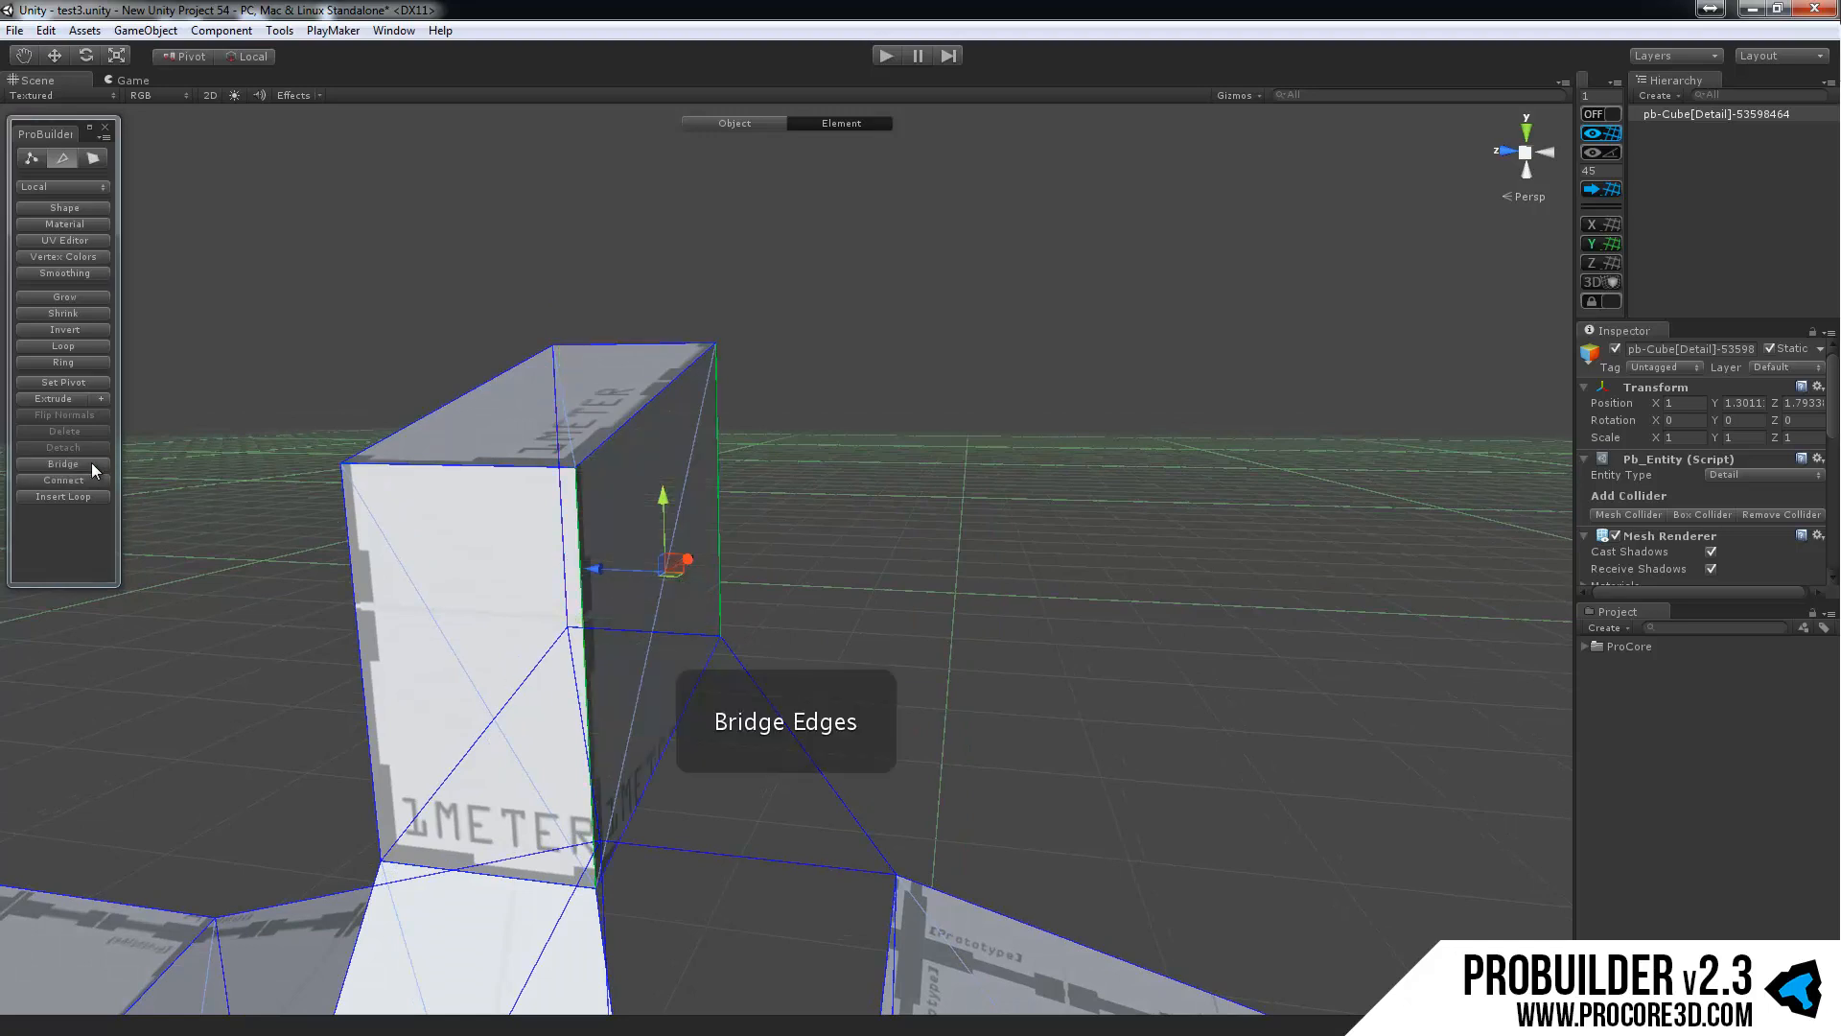
Bridge the two sloping edges beneath the neck to close the tapered section's open side.
{"action": "middle_click_drag", "start_coordinate": [491, 652], "coordinate": [444, 403]}
{"action": "scroll", "coordinate": [662, 551], "scroll_direction": "down", "scroll_amount": 8}
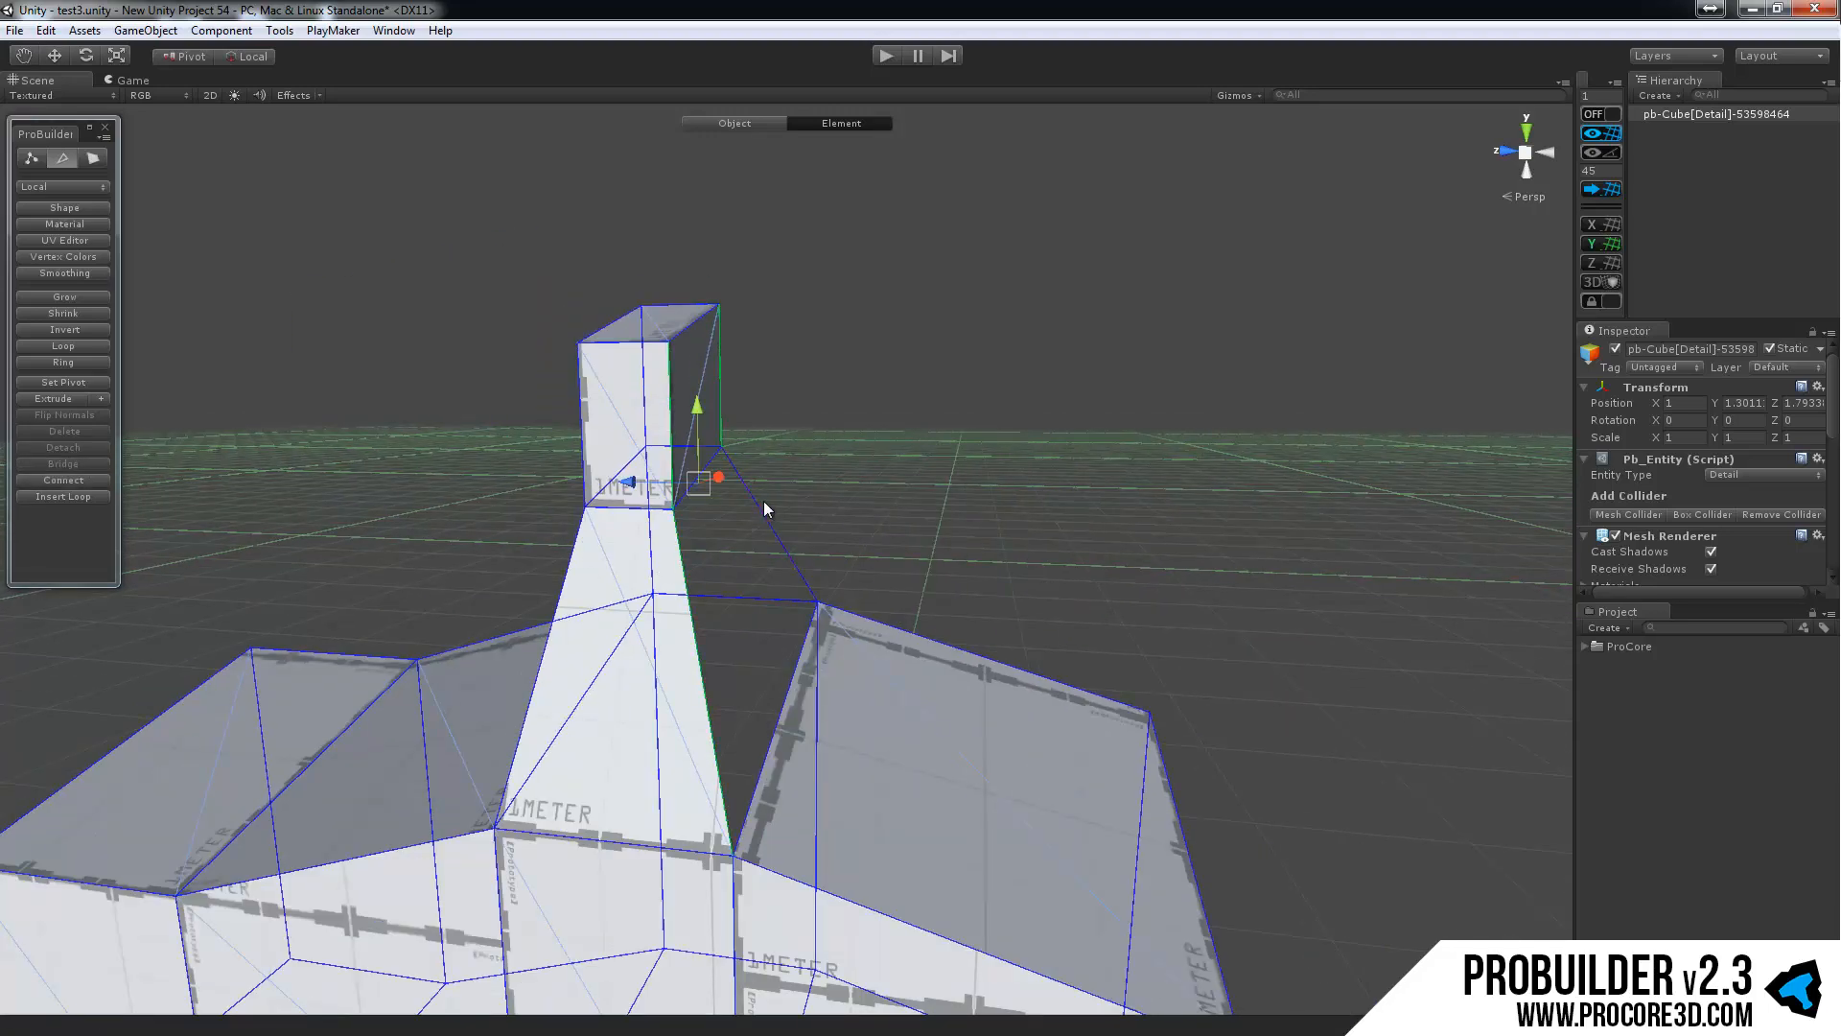
{"action": "left_click_drag", "start_coordinate": [876, 505], "coordinate": [705, 518], "text": "alt"}
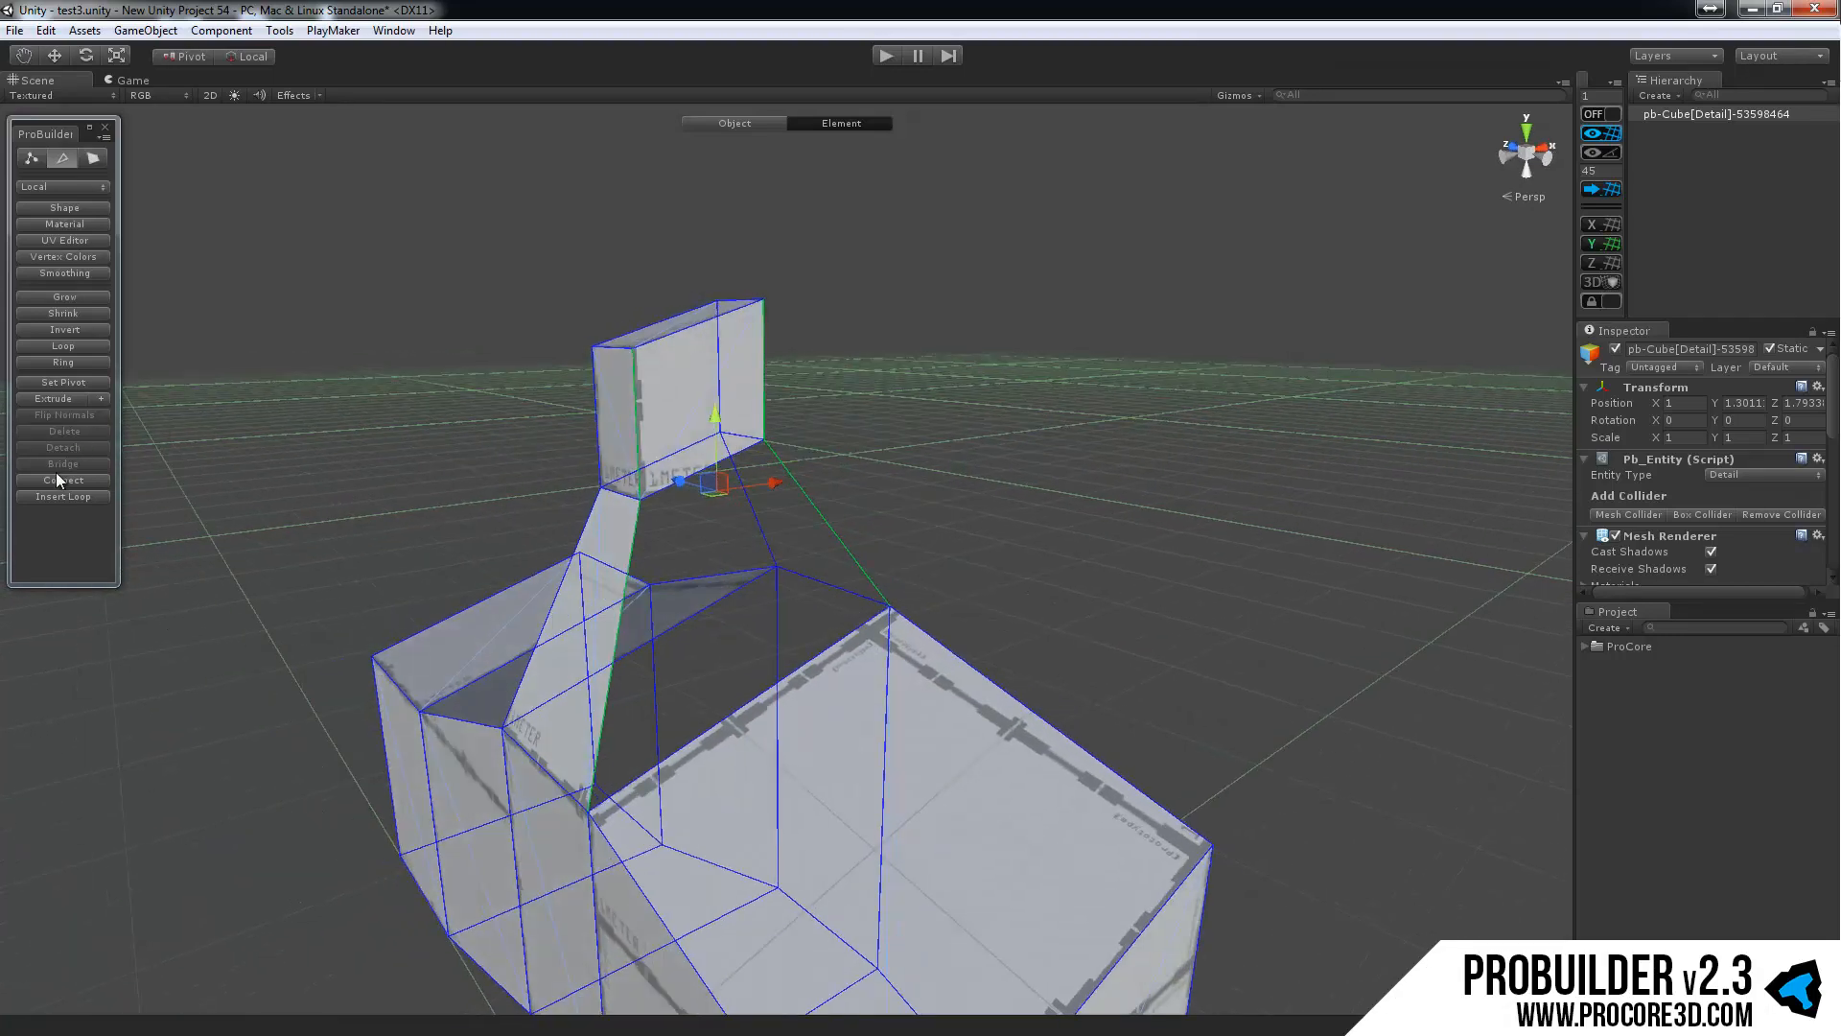
{"action": "left_click", "coordinate": [831, 522]}
{"action": "left_click", "coordinate": [631, 542], "text": "shift"}
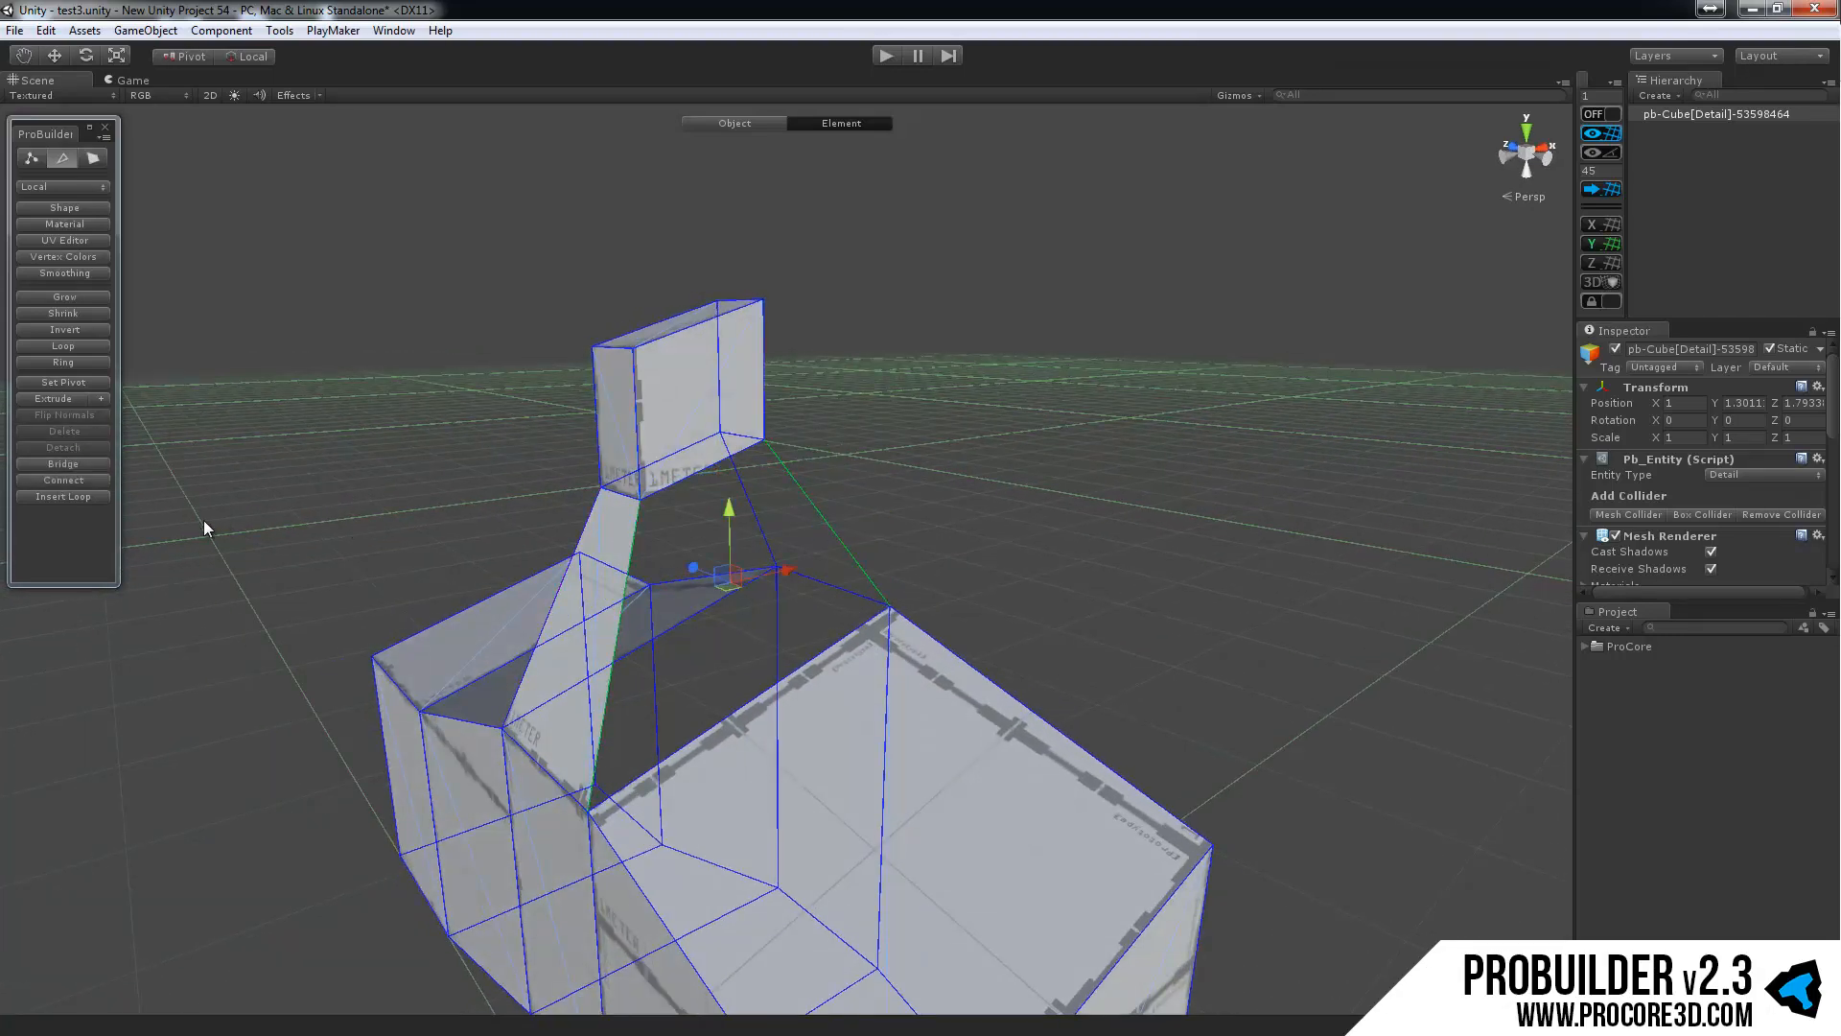
{"action": "left_click", "coordinate": [63, 464]}
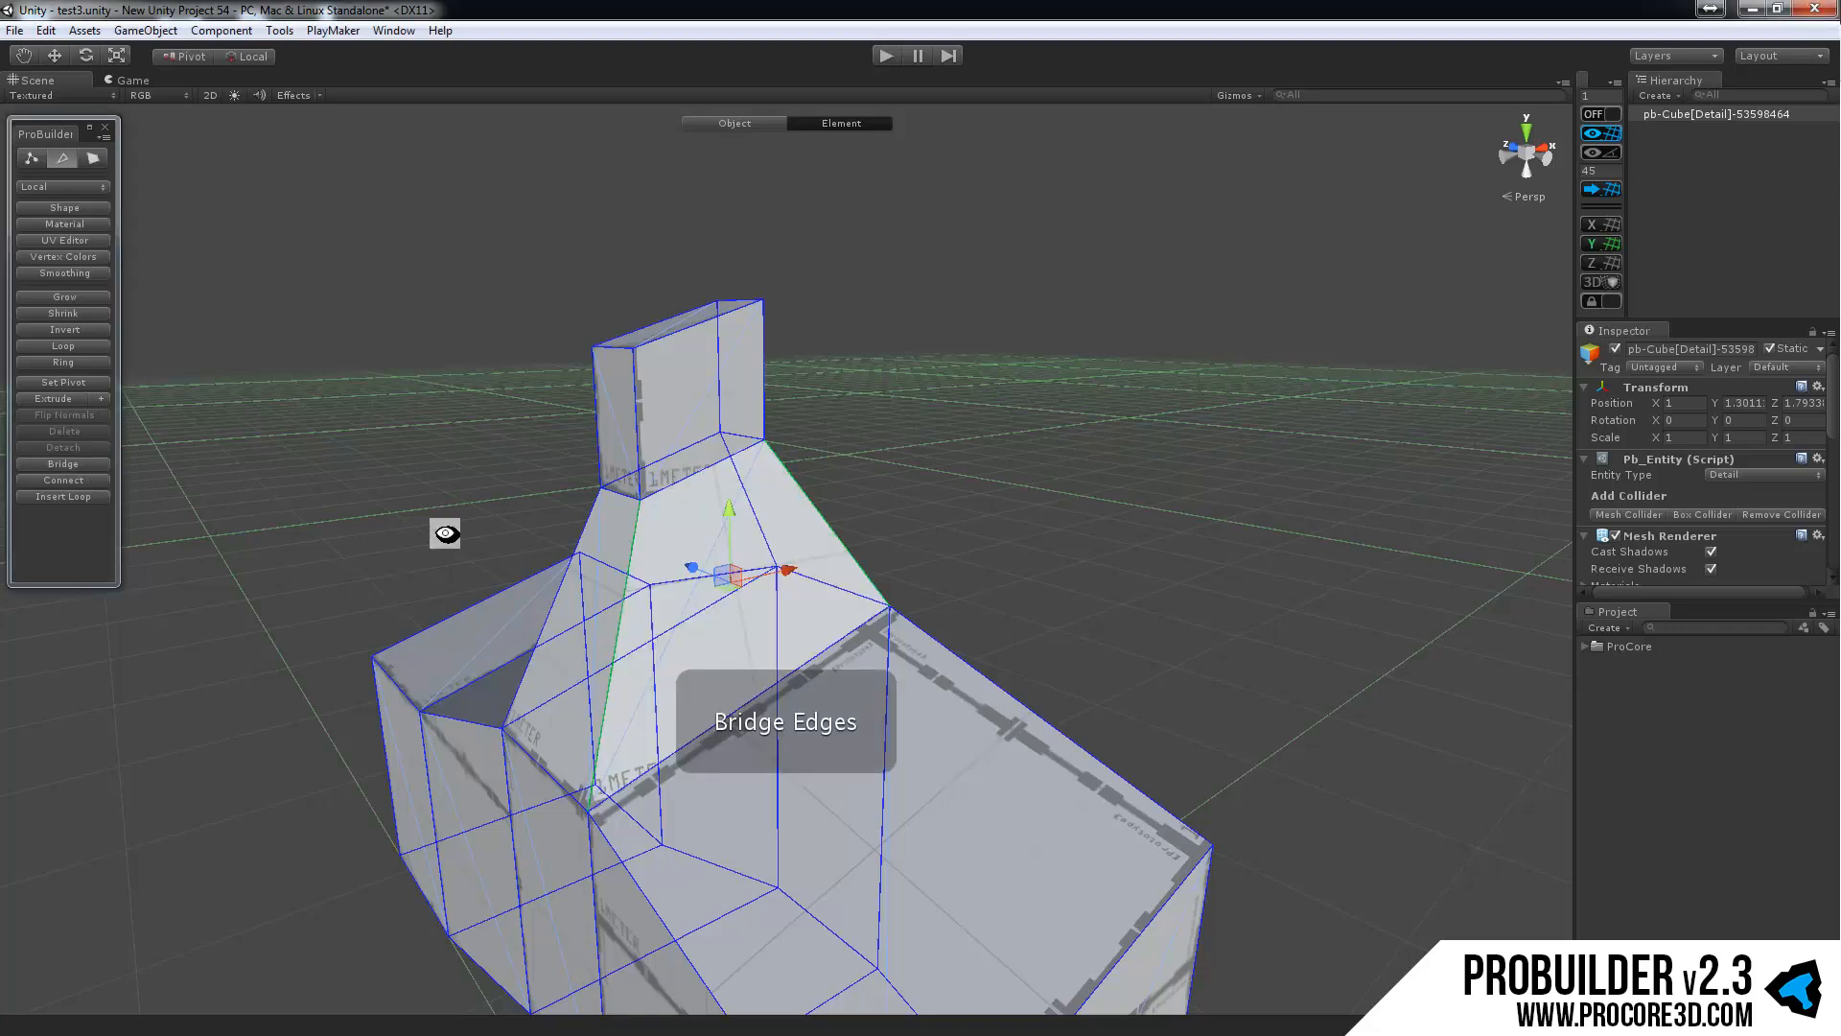
{"action": "left_click_drag", "start_coordinate": [440, 526], "coordinate": [509, 543], "text": "alt"}
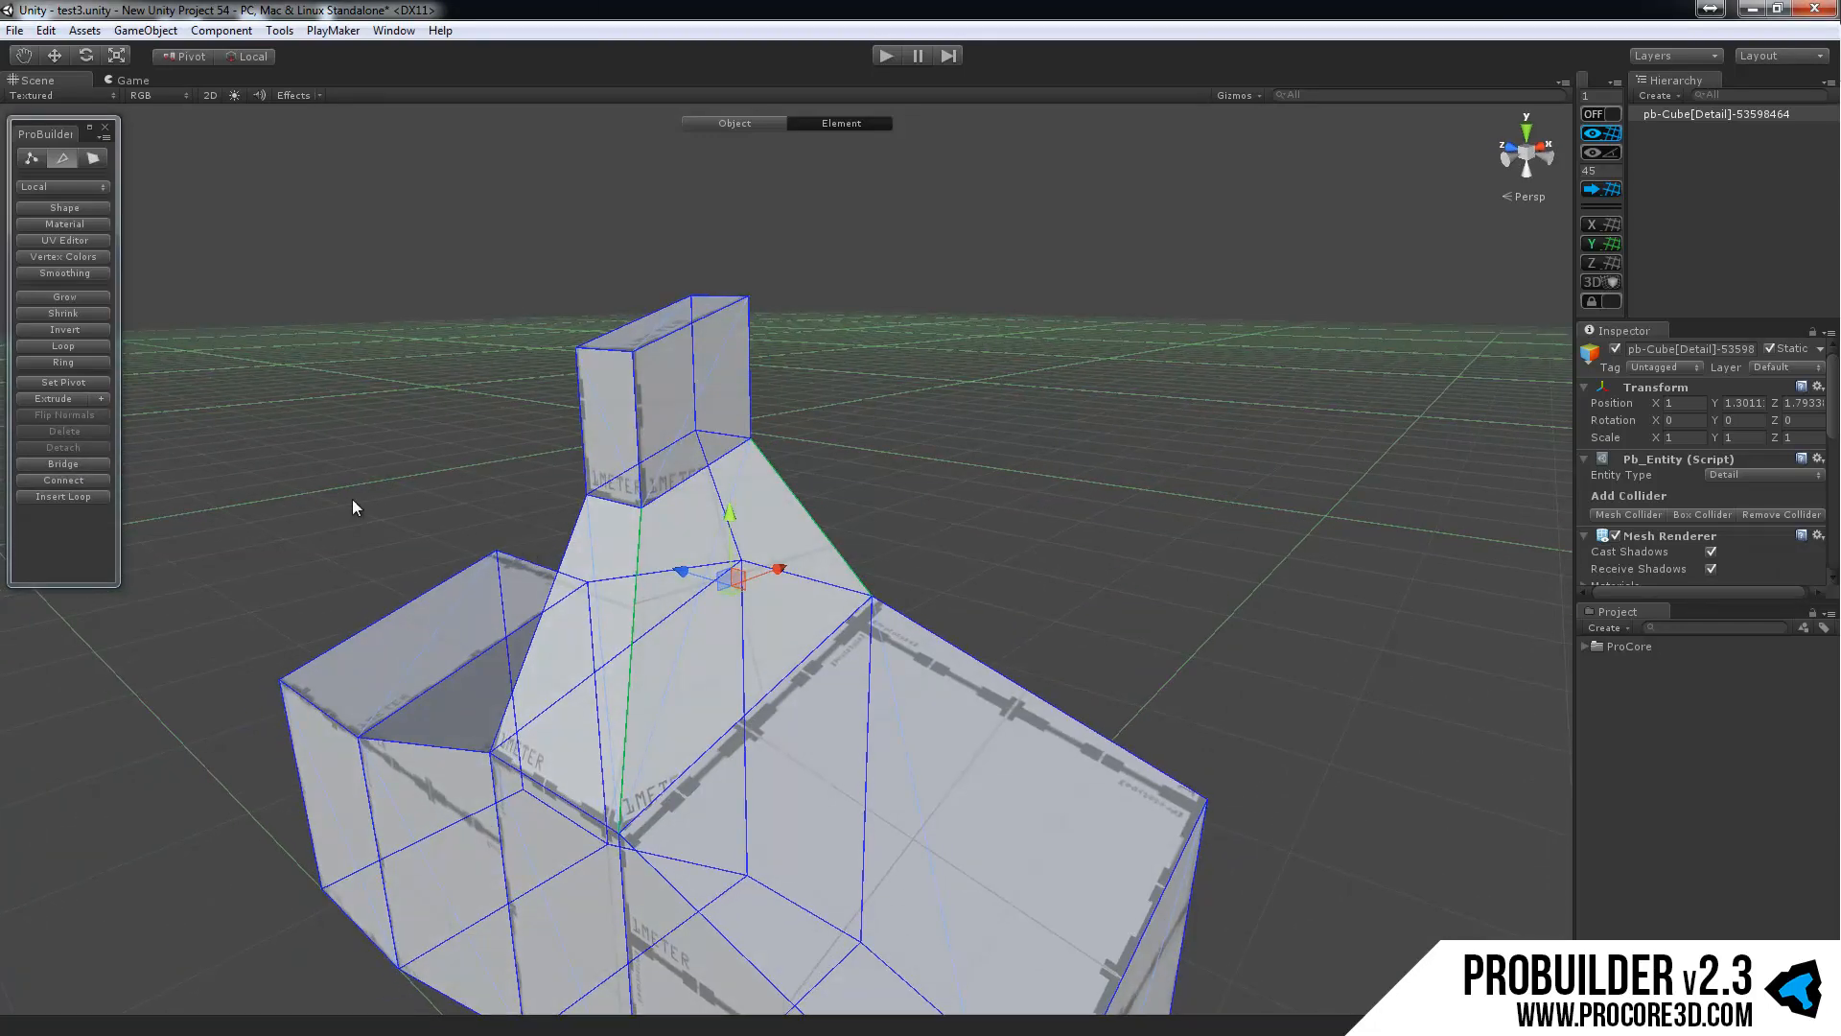
Connect the neck's two long top edges and one vertical corner edge, and raise the new edges into a ridge.
{"action": "left_click", "coordinate": [690, 328]}
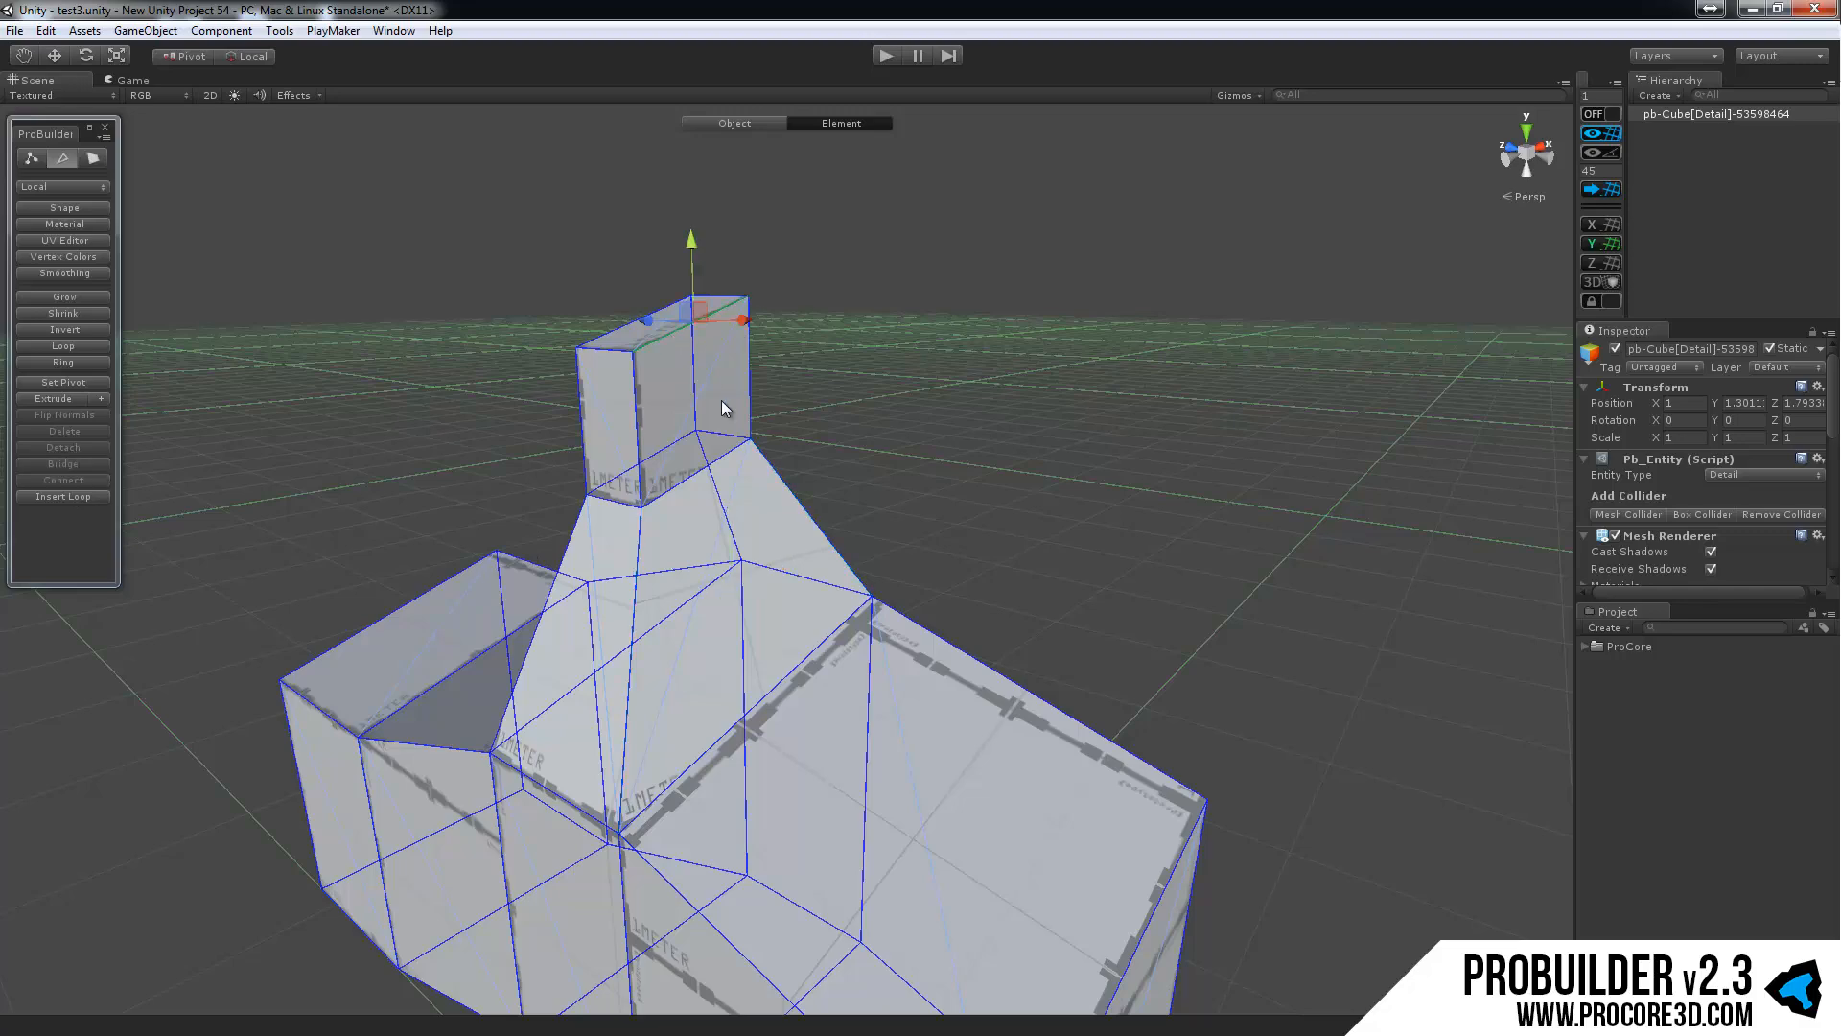
{"action": "middle_click_drag", "start_coordinate": [721, 400], "coordinate": [707, 559]}
{"action": "scroll", "coordinate": [491, 435], "scroll_direction": "up", "scroll_amount": 10}
{"action": "scroll", "coordinate": [492, 436], "scroll_direction": "down", "scroll_amount": 6}
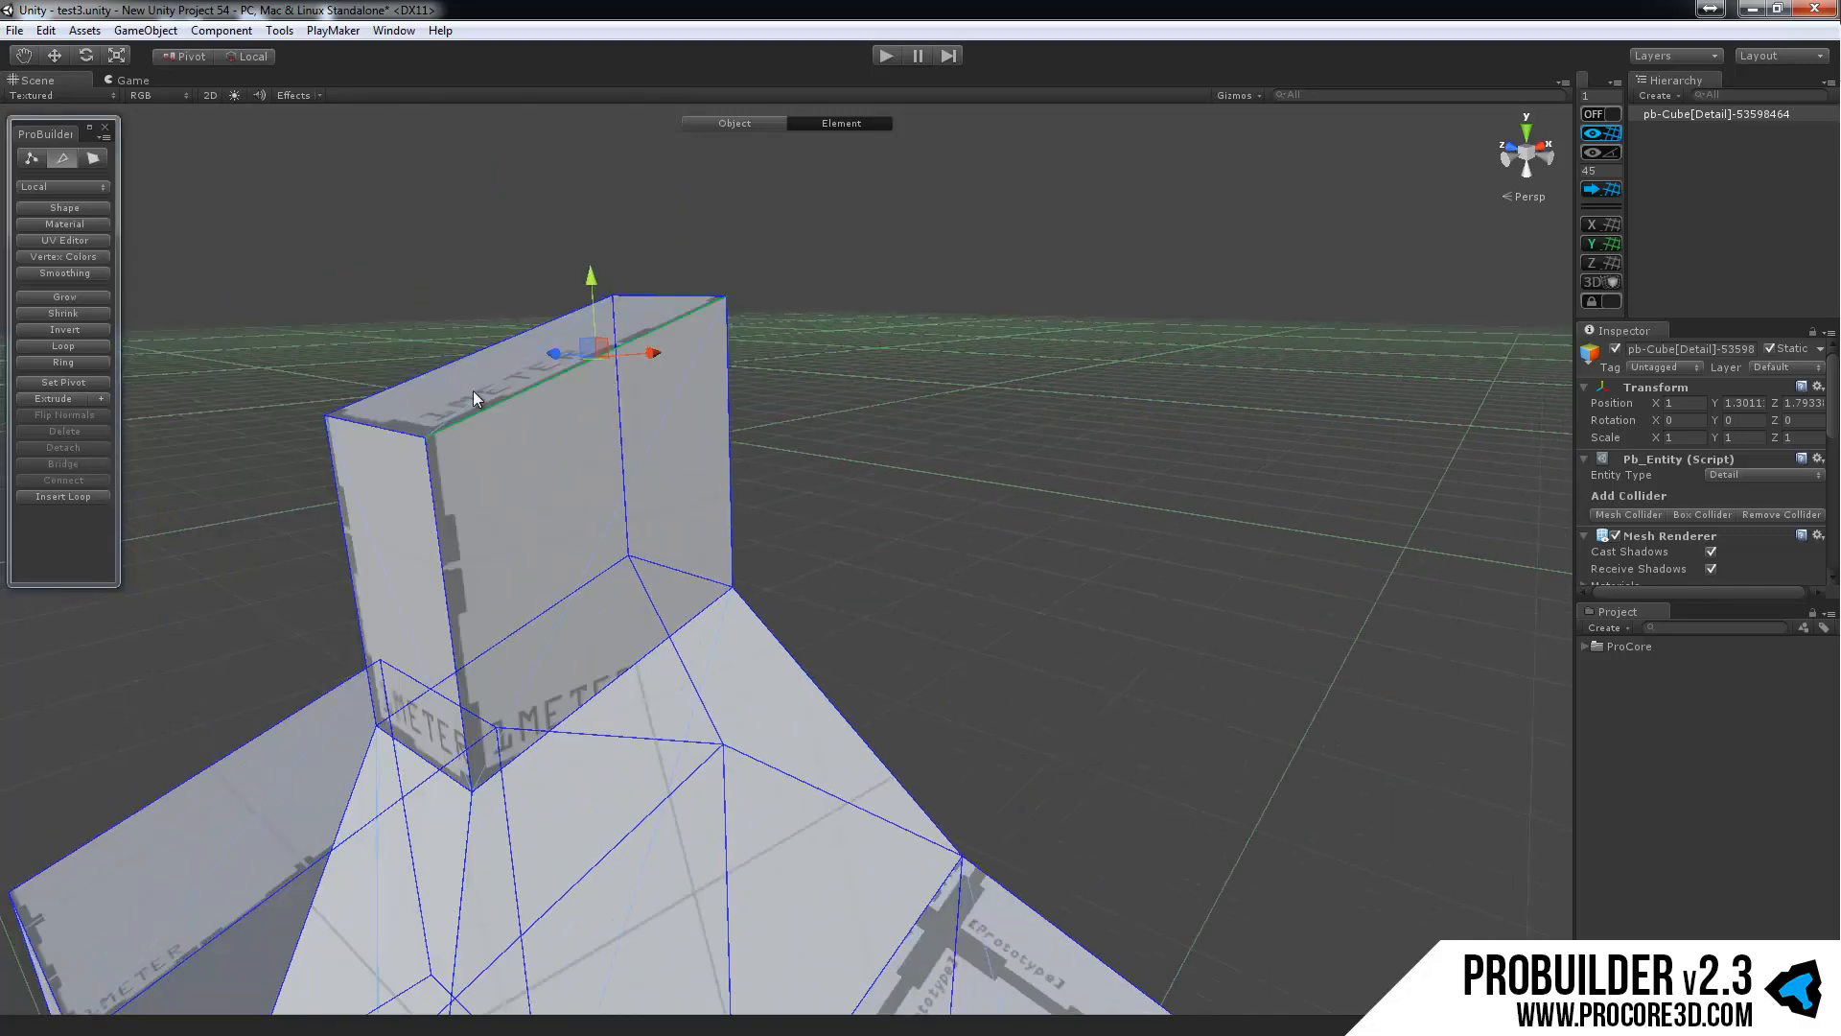
{"action": "left_click", "coordinate": [424, 376], "text": "shift"}
{"action": "left_click_drag", "start_coordinate": [351, 478], "coordinate": [783, 534], "text": "alt"}
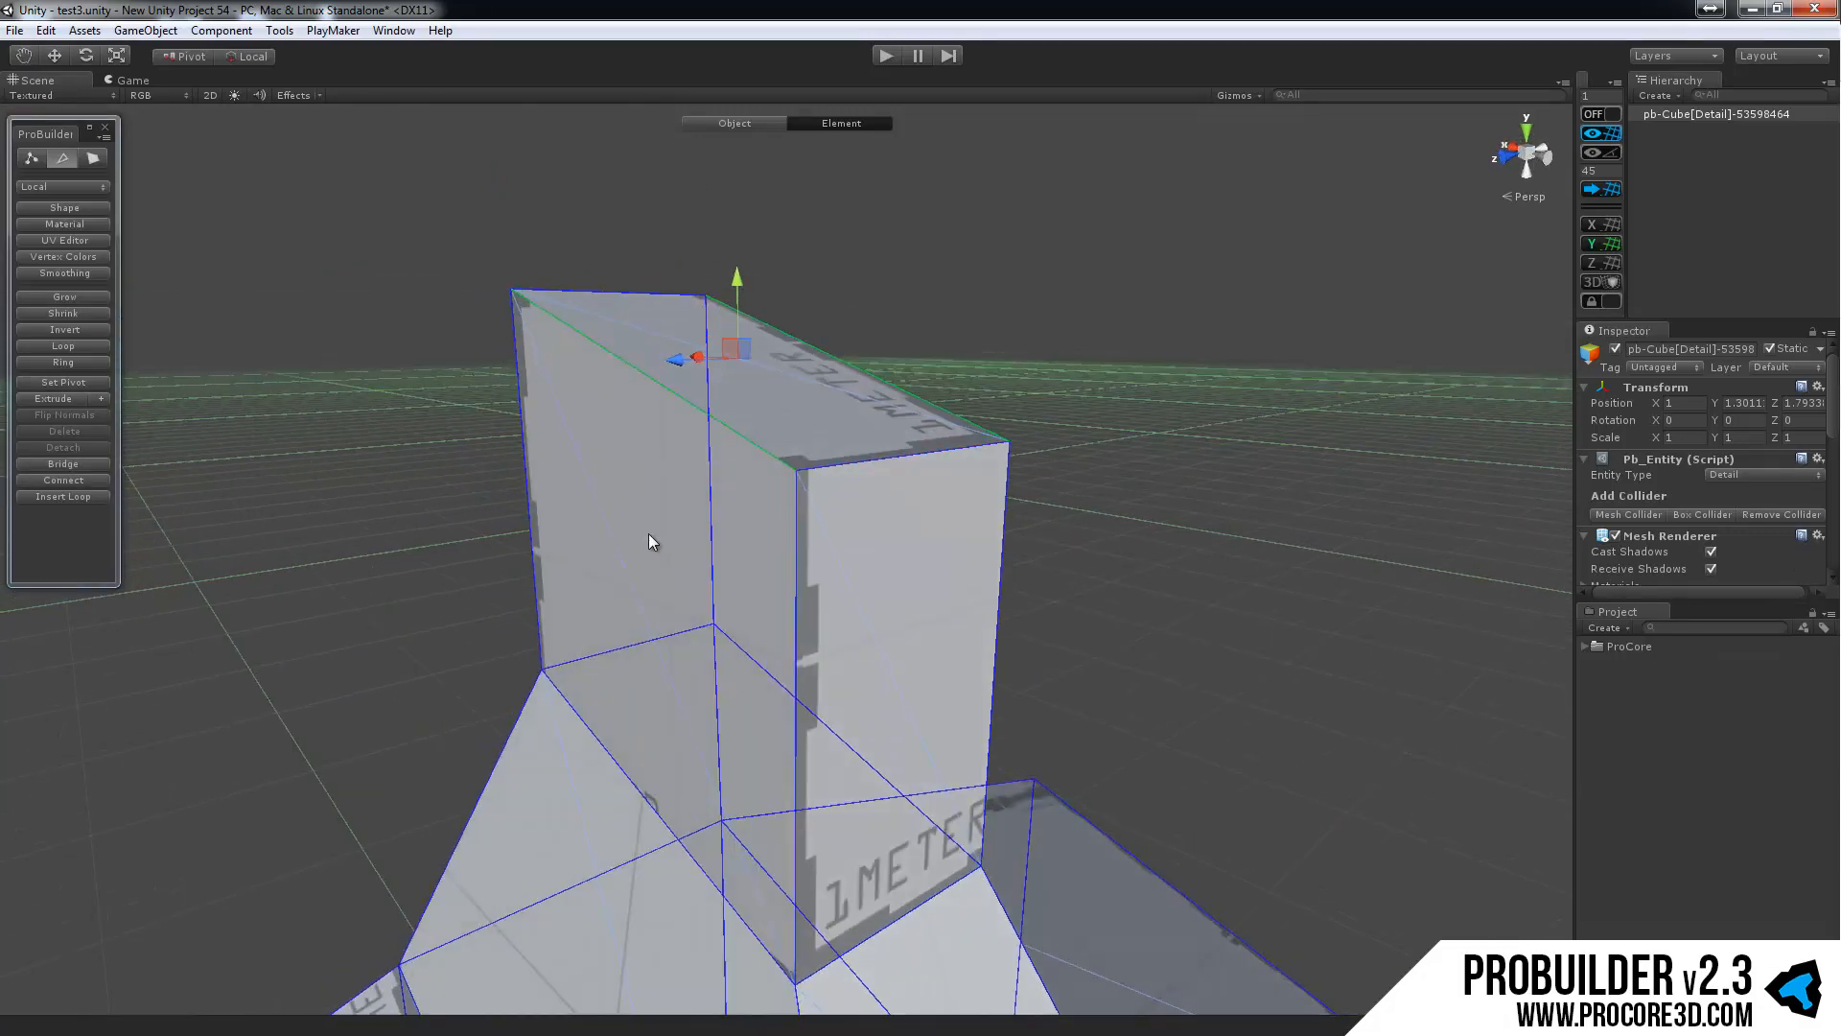
{"action": "left_click", "coordinate": [798, 589], "text": "shift"}
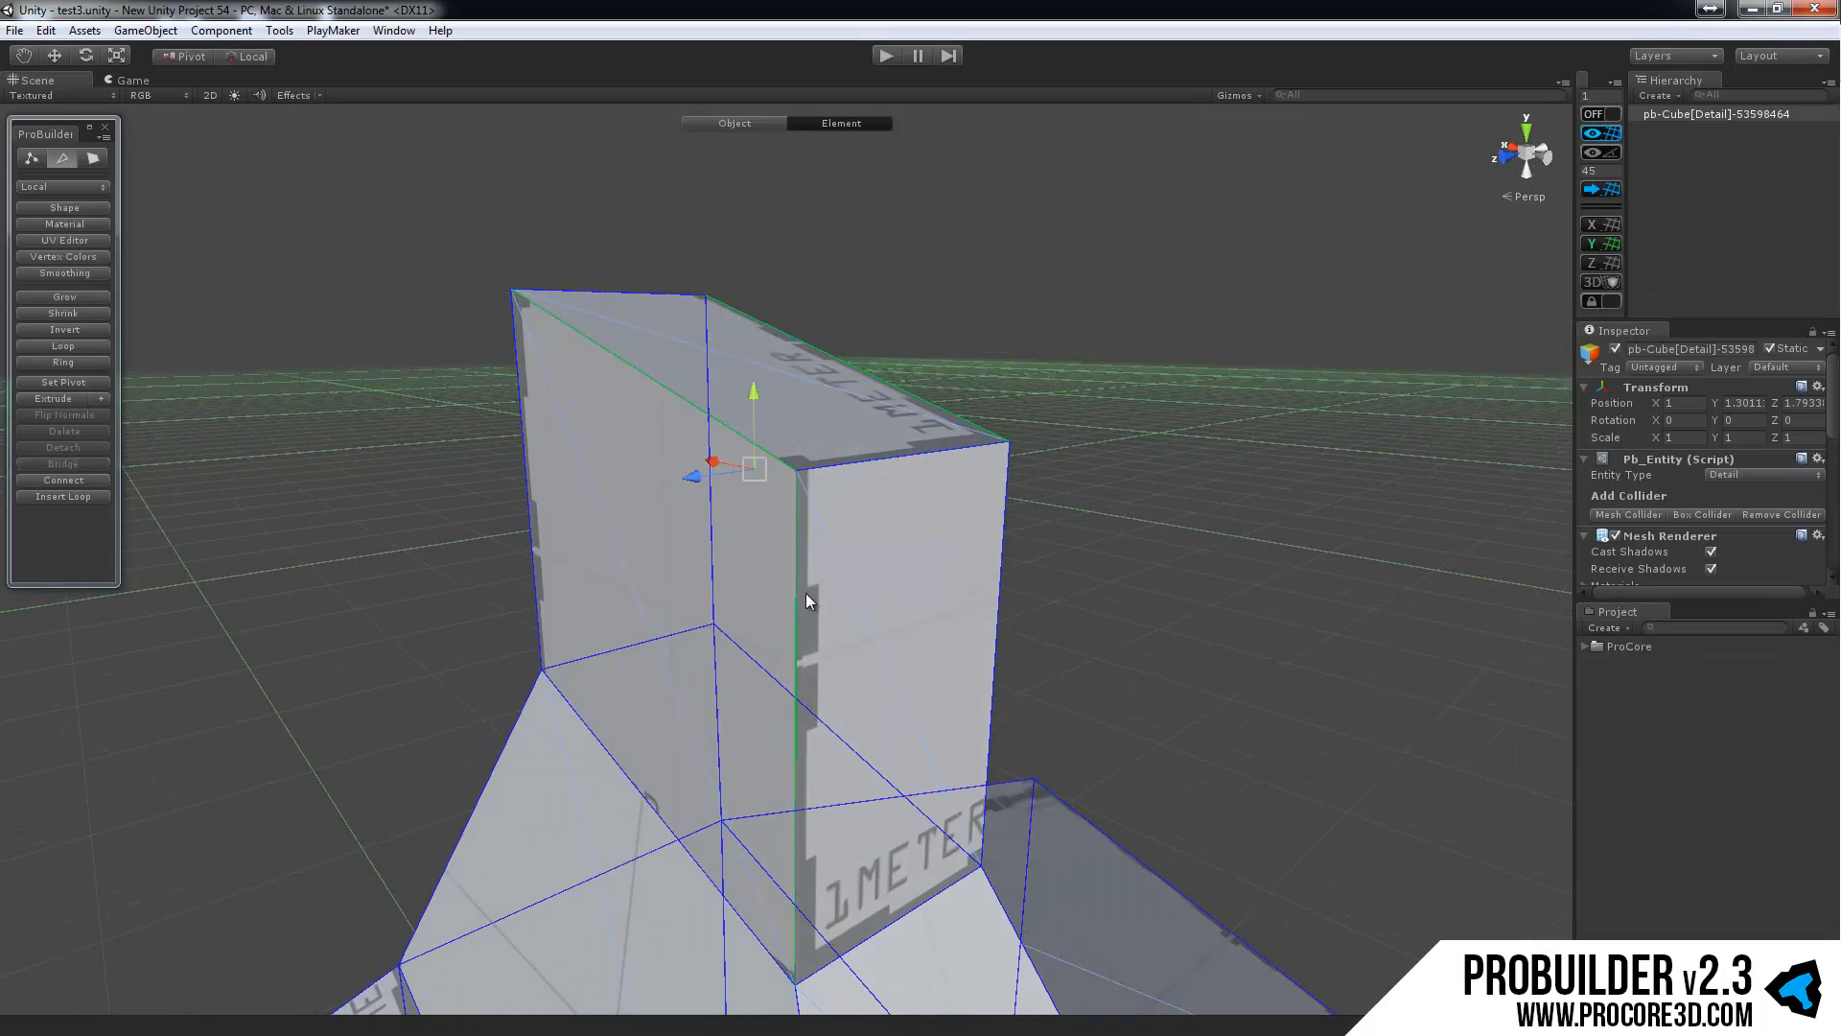
{"action": "left_click", "coordinate": [63, 479]}
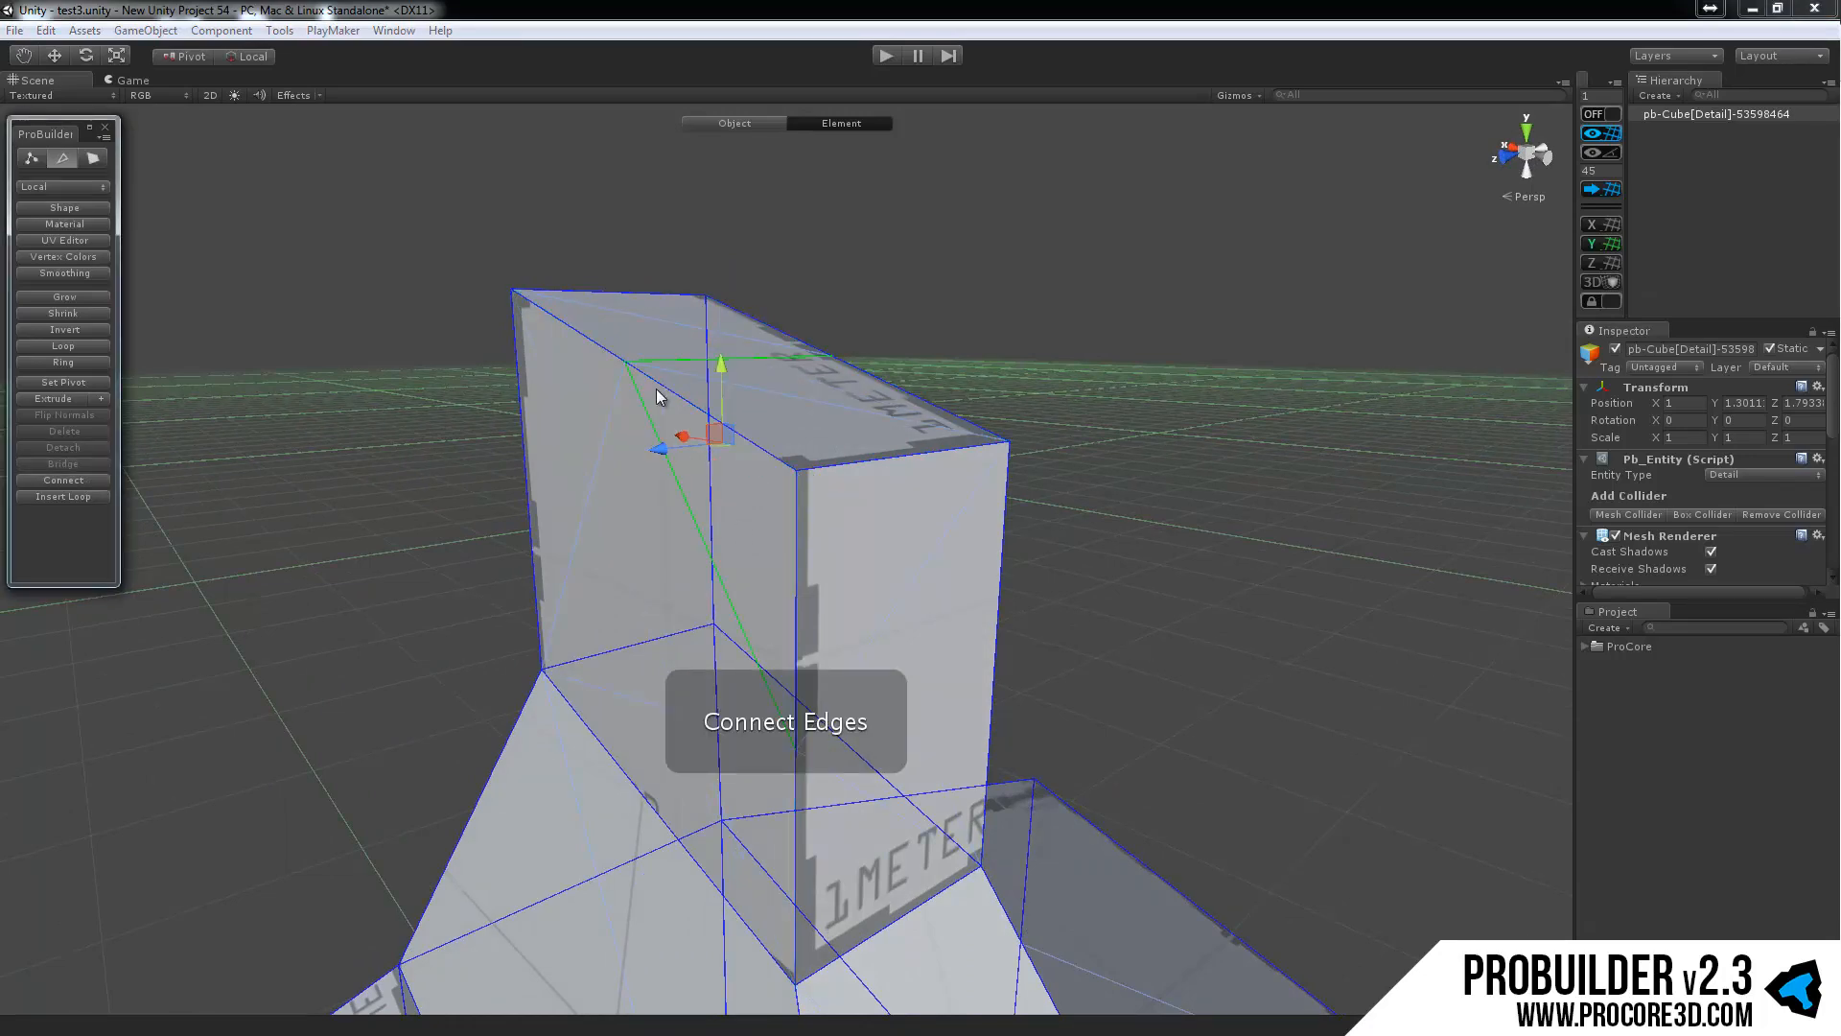
{"action": "left_click_drag", "start_coordinate": [800, 441], "coordinate": [793, 388], "text": "alt"}
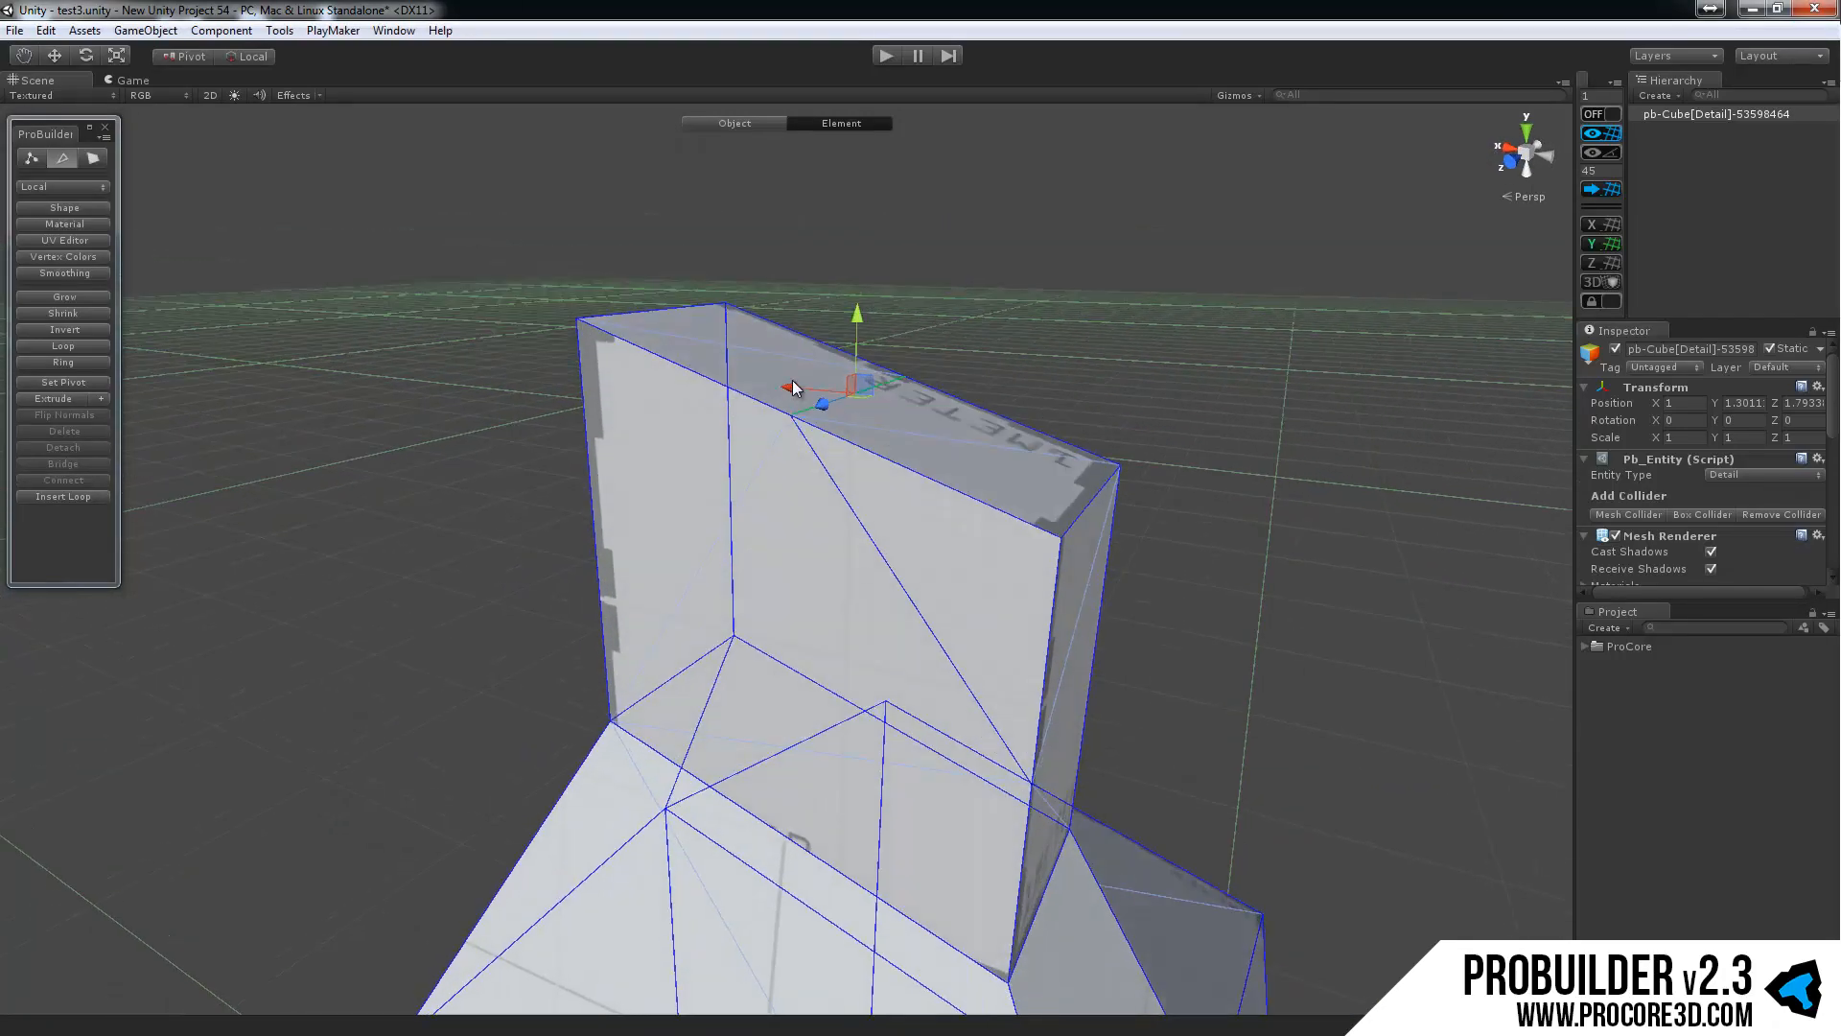
{"action": "left_click_drag", "start_coordinate": [852, 324], "coordinate": [844, 544]}
Insert an edge loop around the tapered section beneath the neck, starting from one of its sloping corner edges.
{"action": "left_click", "coordinate": [830, 566]}
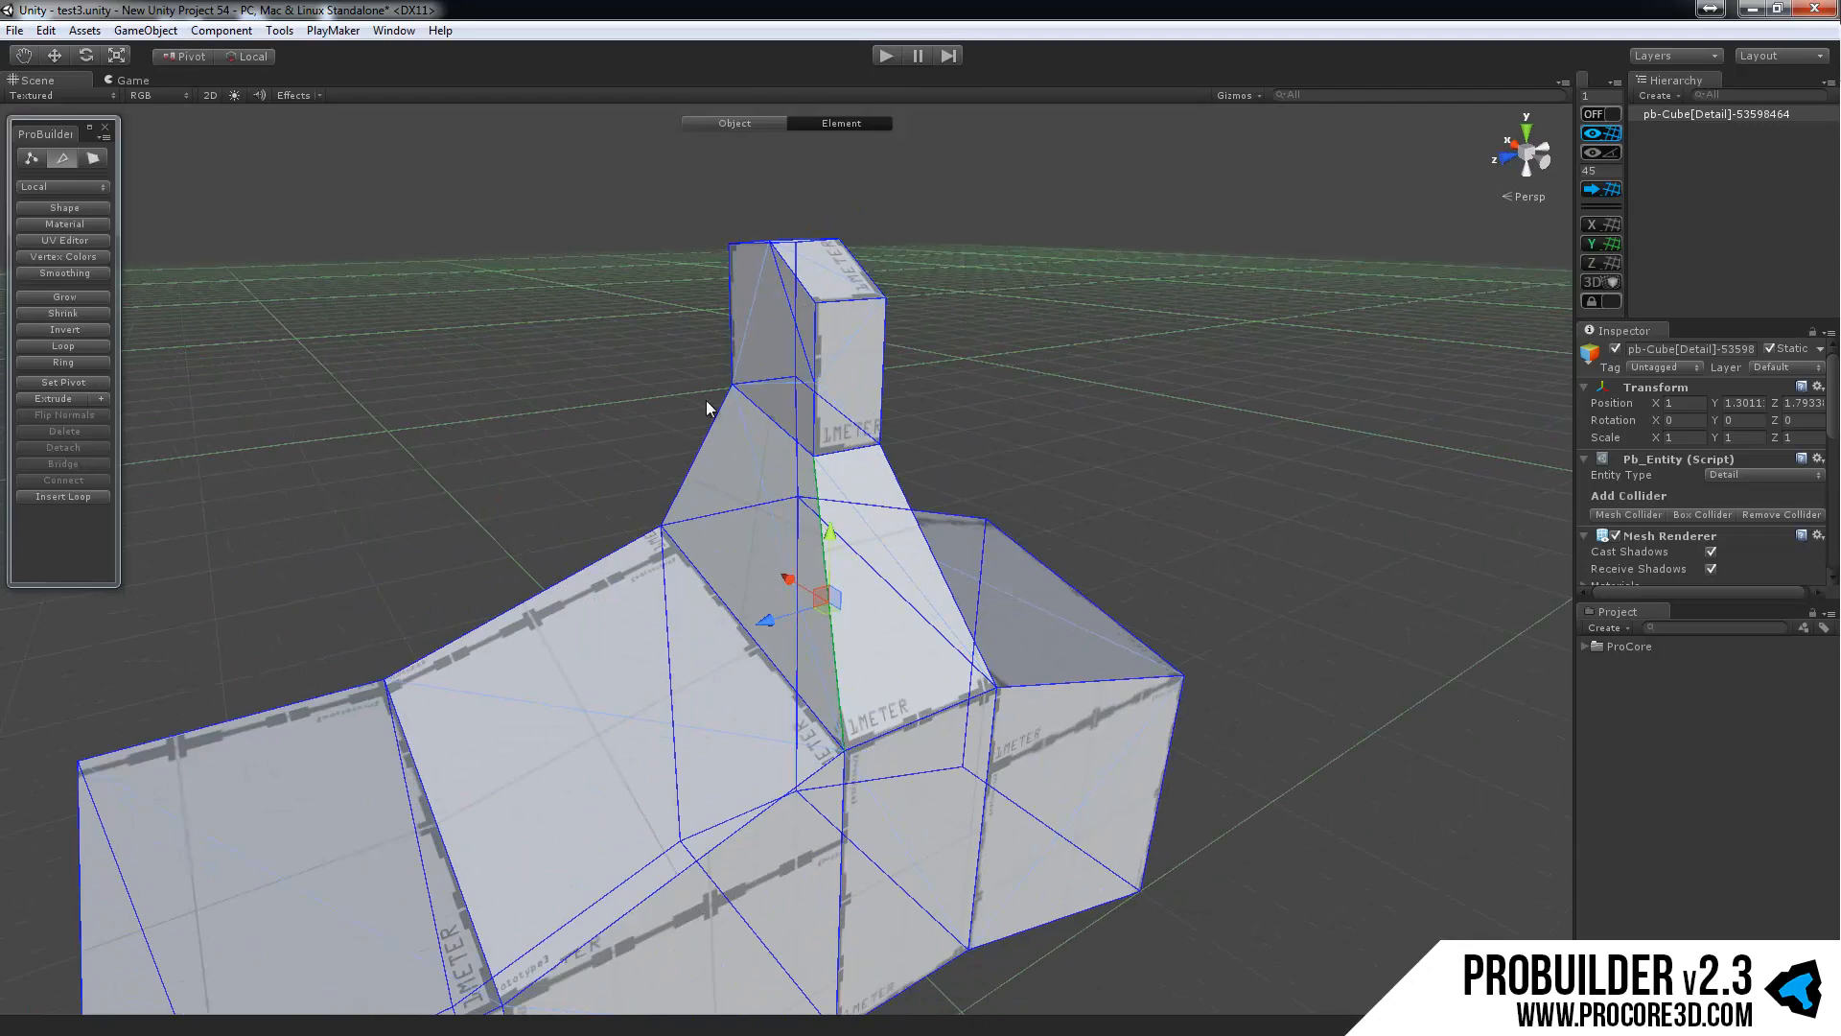
{"action": "left_click_drag", "start_coordinate": [624, 493], "coordinate": [1003, 518], "text": "alt"}
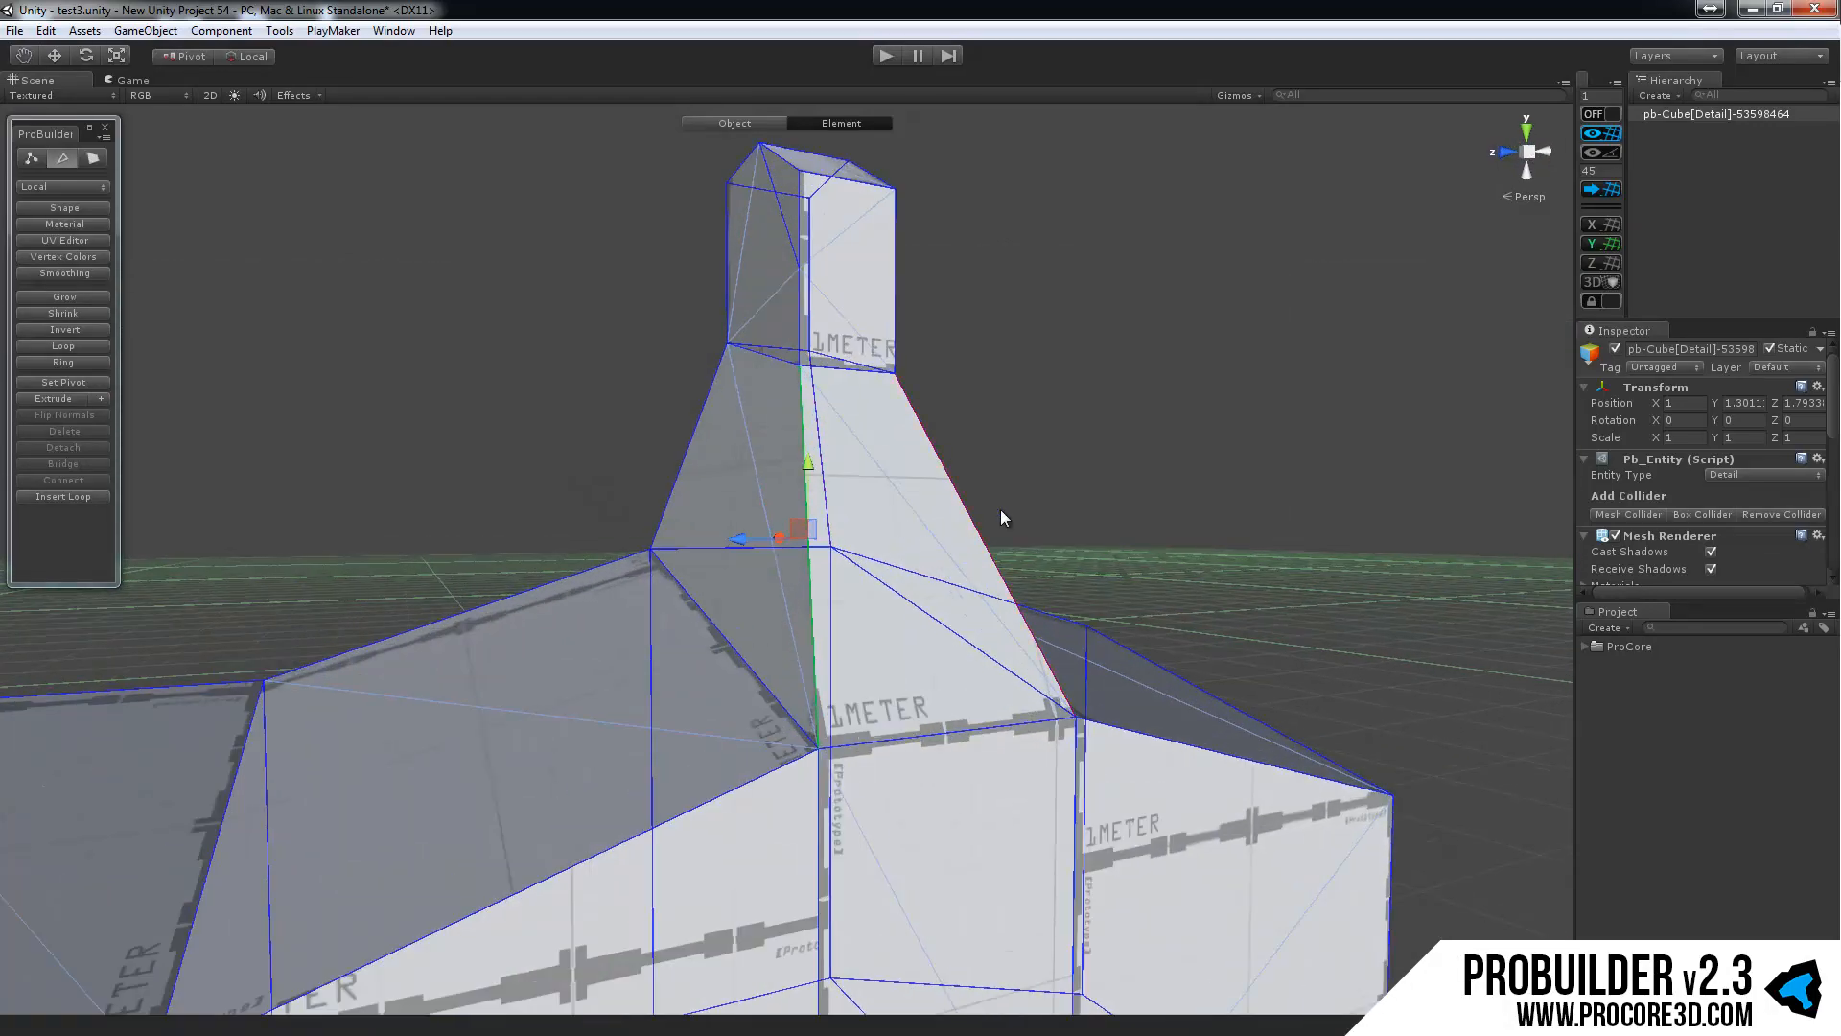
{"action": "left_click", "coordinate": [64, 497]}
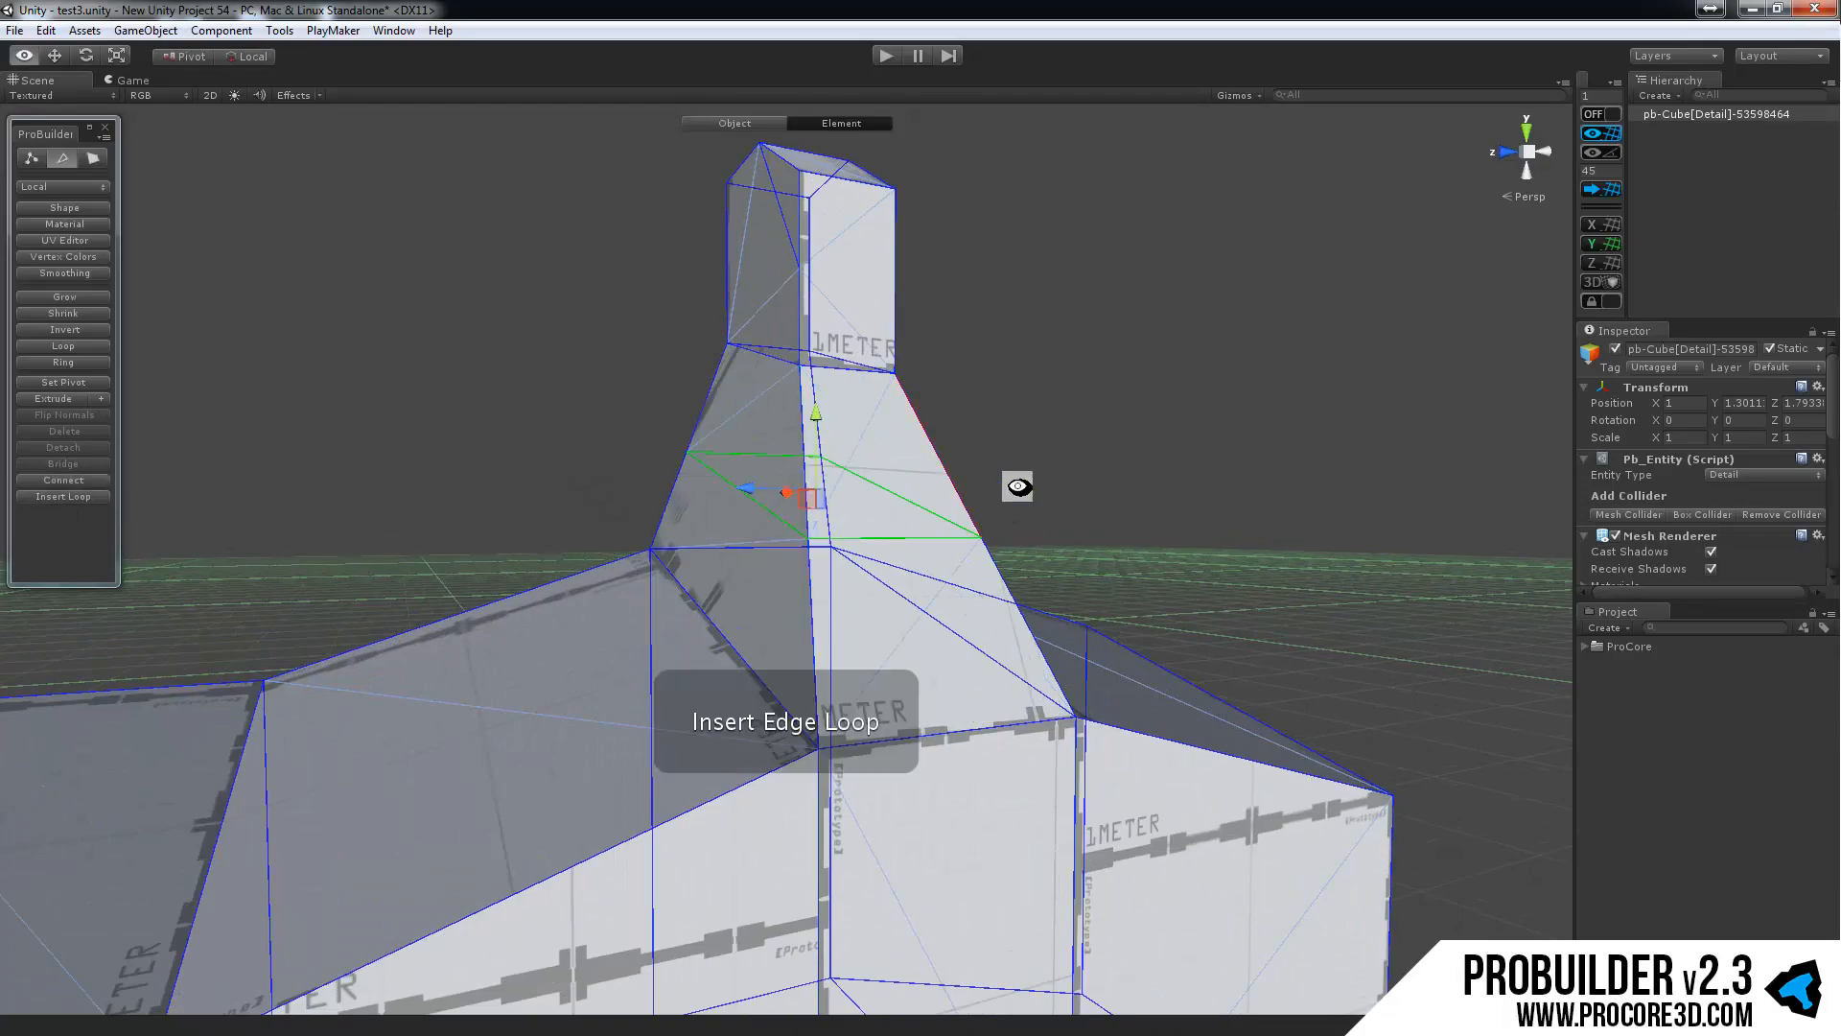
{"action": "left_click_drag", "start_coordinate": [1011, 480], "coordinate": [642, 576], "text": "alt"}
{"action": "left_click", "coordinate": [653, 575]}
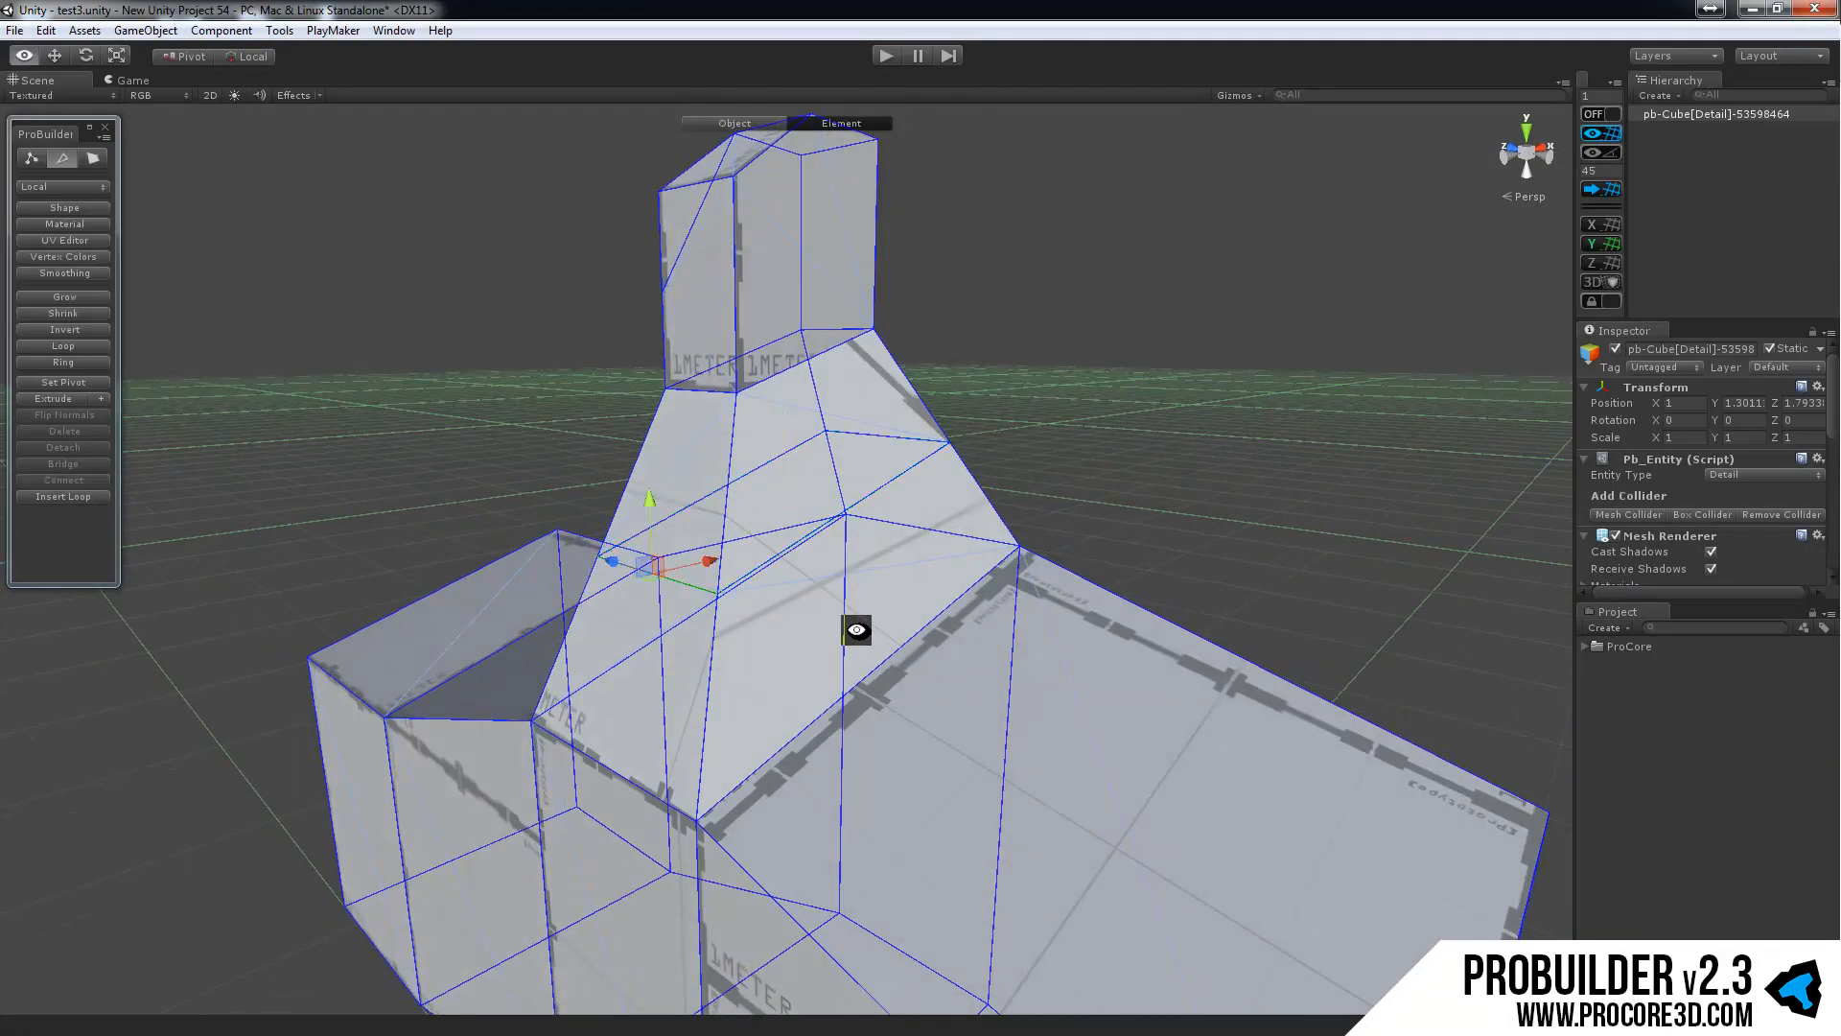
{"action": "left_click_drag", "start_coordinate": [855, 625], "coordinate": [658, 624], "text": "alt"}
Insert an edge loop running lengthwise around the block from the end segment's outer top edge.
{"action": "left_click", "coordinate": [623, 621]}
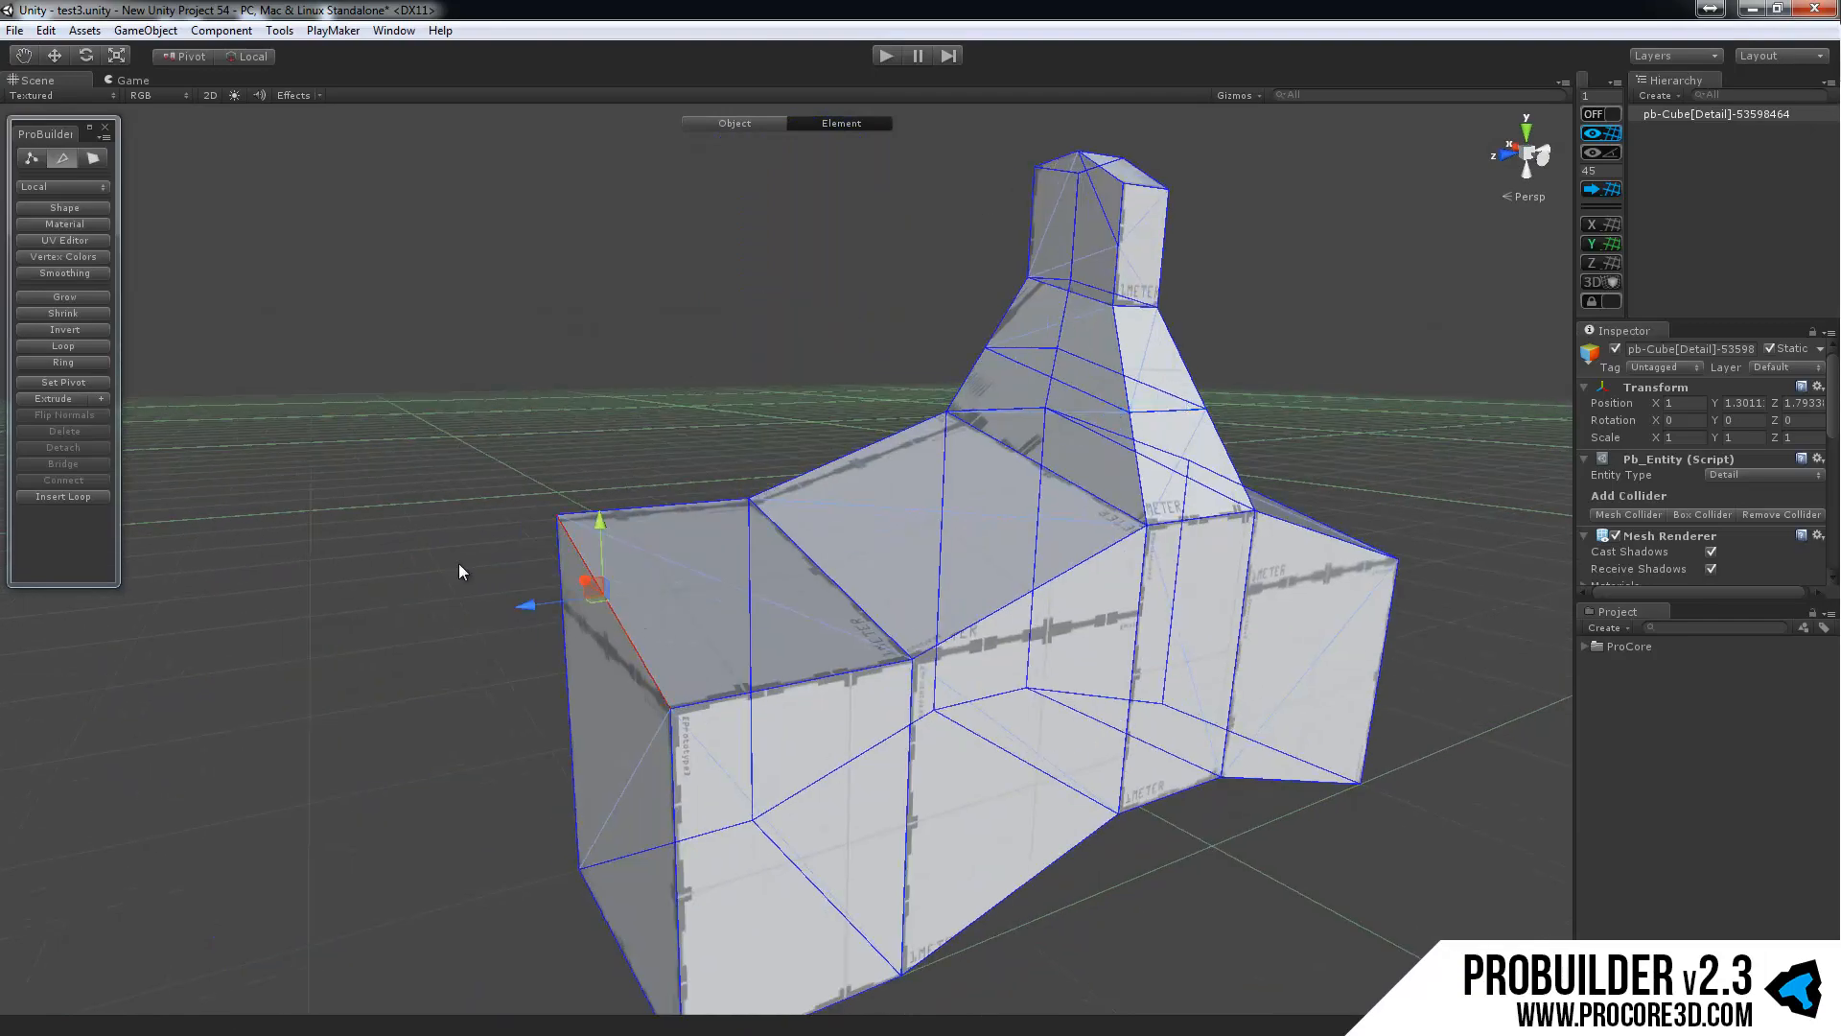
{"action": "left_click", "coordinate": [78, 495]}
{"action": "left_click_drag", "start_coordinate": [537, 485], "coordinate": [998, 473], "text": "alt"}
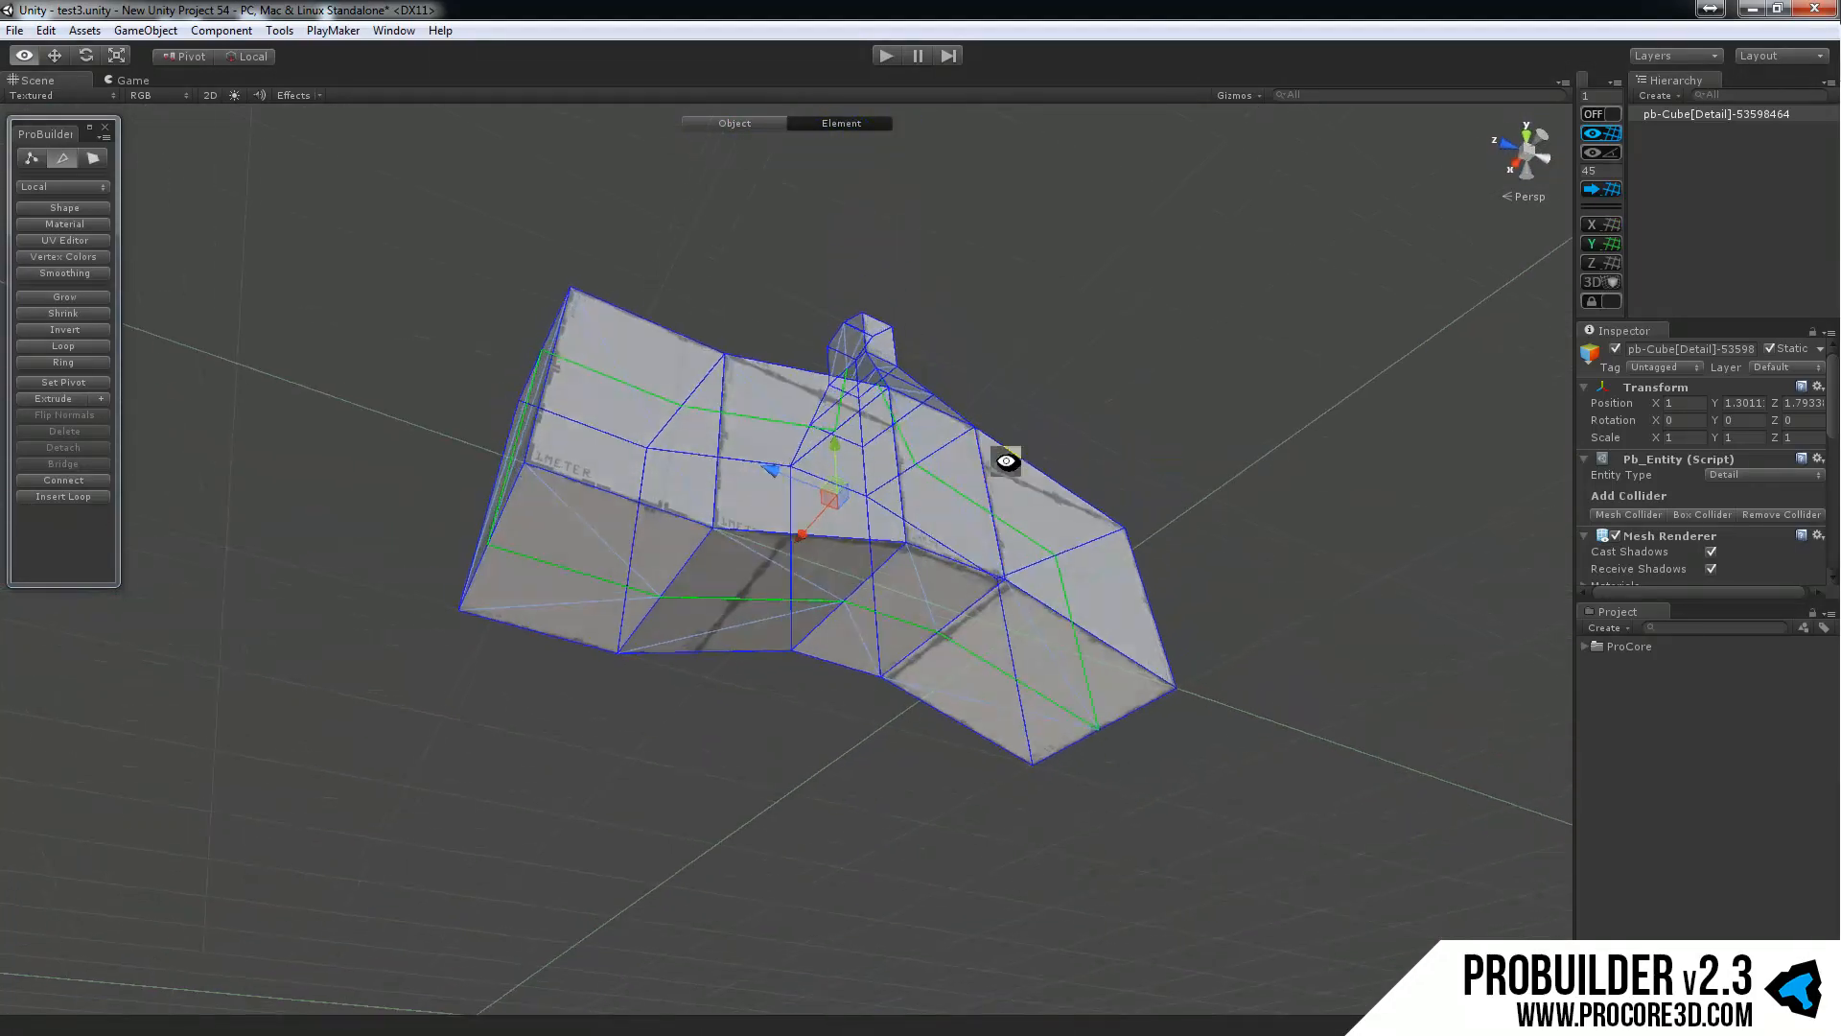
Select the lengthwise middle edges along the block's underside and lower them.
{"action": "left_click", "coordinate": [550, 558]}
{"action": "left_click", "coordinate": [734, 599], "text": "shift"}
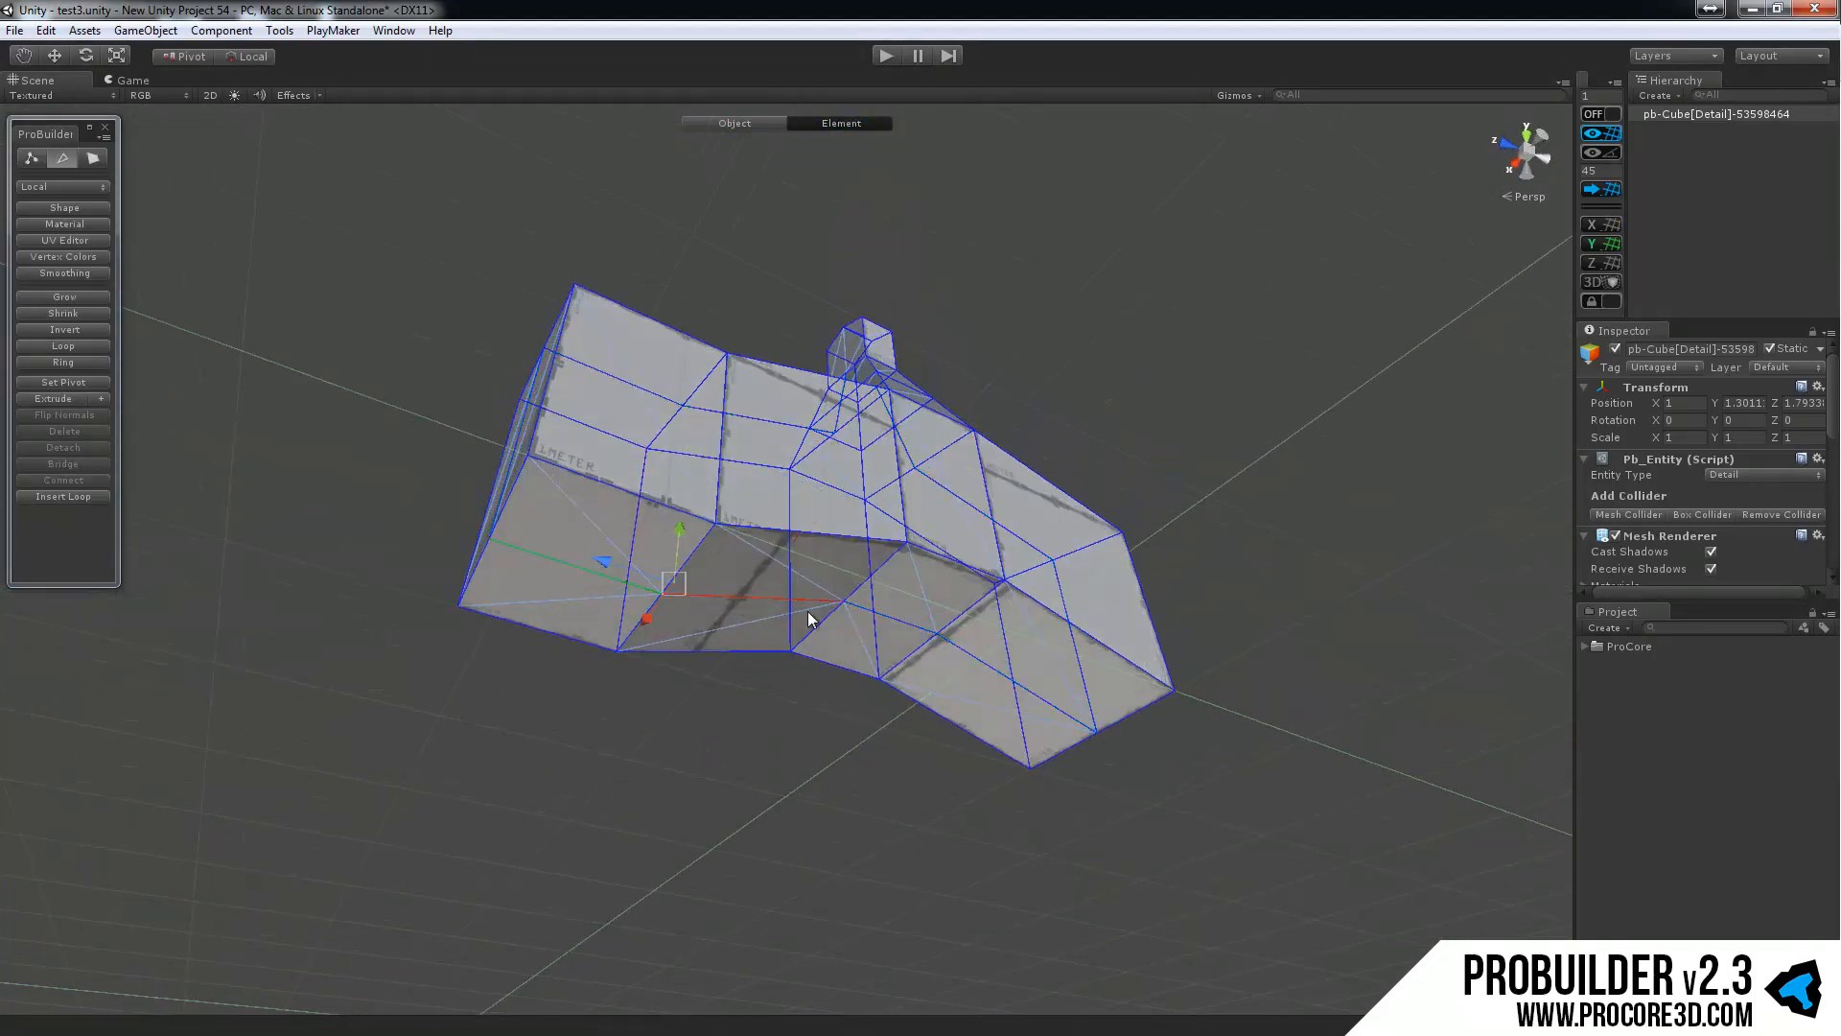
{"action": "left_click", "coordinate": [900, 624], "text": "shift"}
{"action": "left_click", "coordinate": [994, 670], "text": "shift"}
{"action": "left_click_drag", "start_coordinate": [852, 692], "coordinate": [825, 576], "text": "alt"}
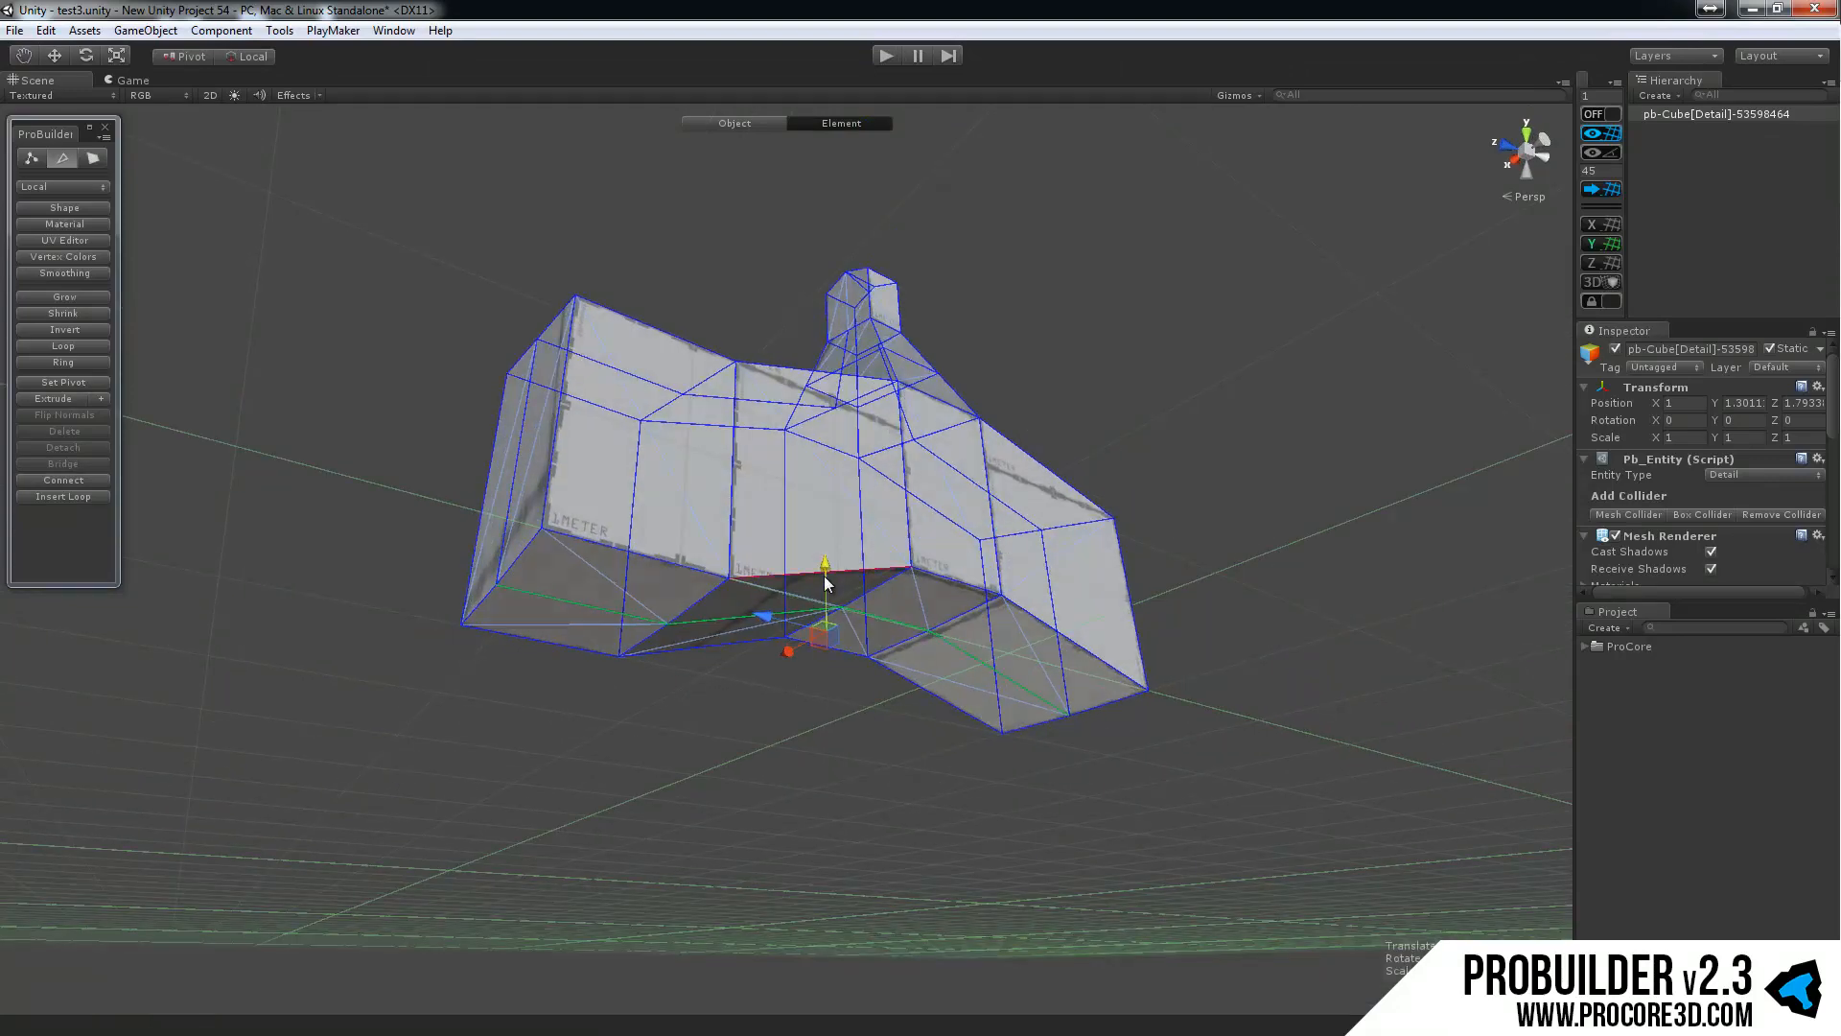
Pull the middle vertical edges on both end faces of the block outward.
{"action": "left_click", "coordinate": [528, 454]}
{"action": "left_click_drag", "start_coordinate": [528, 455], "coordinate": [590, 556], "text": "alt"}
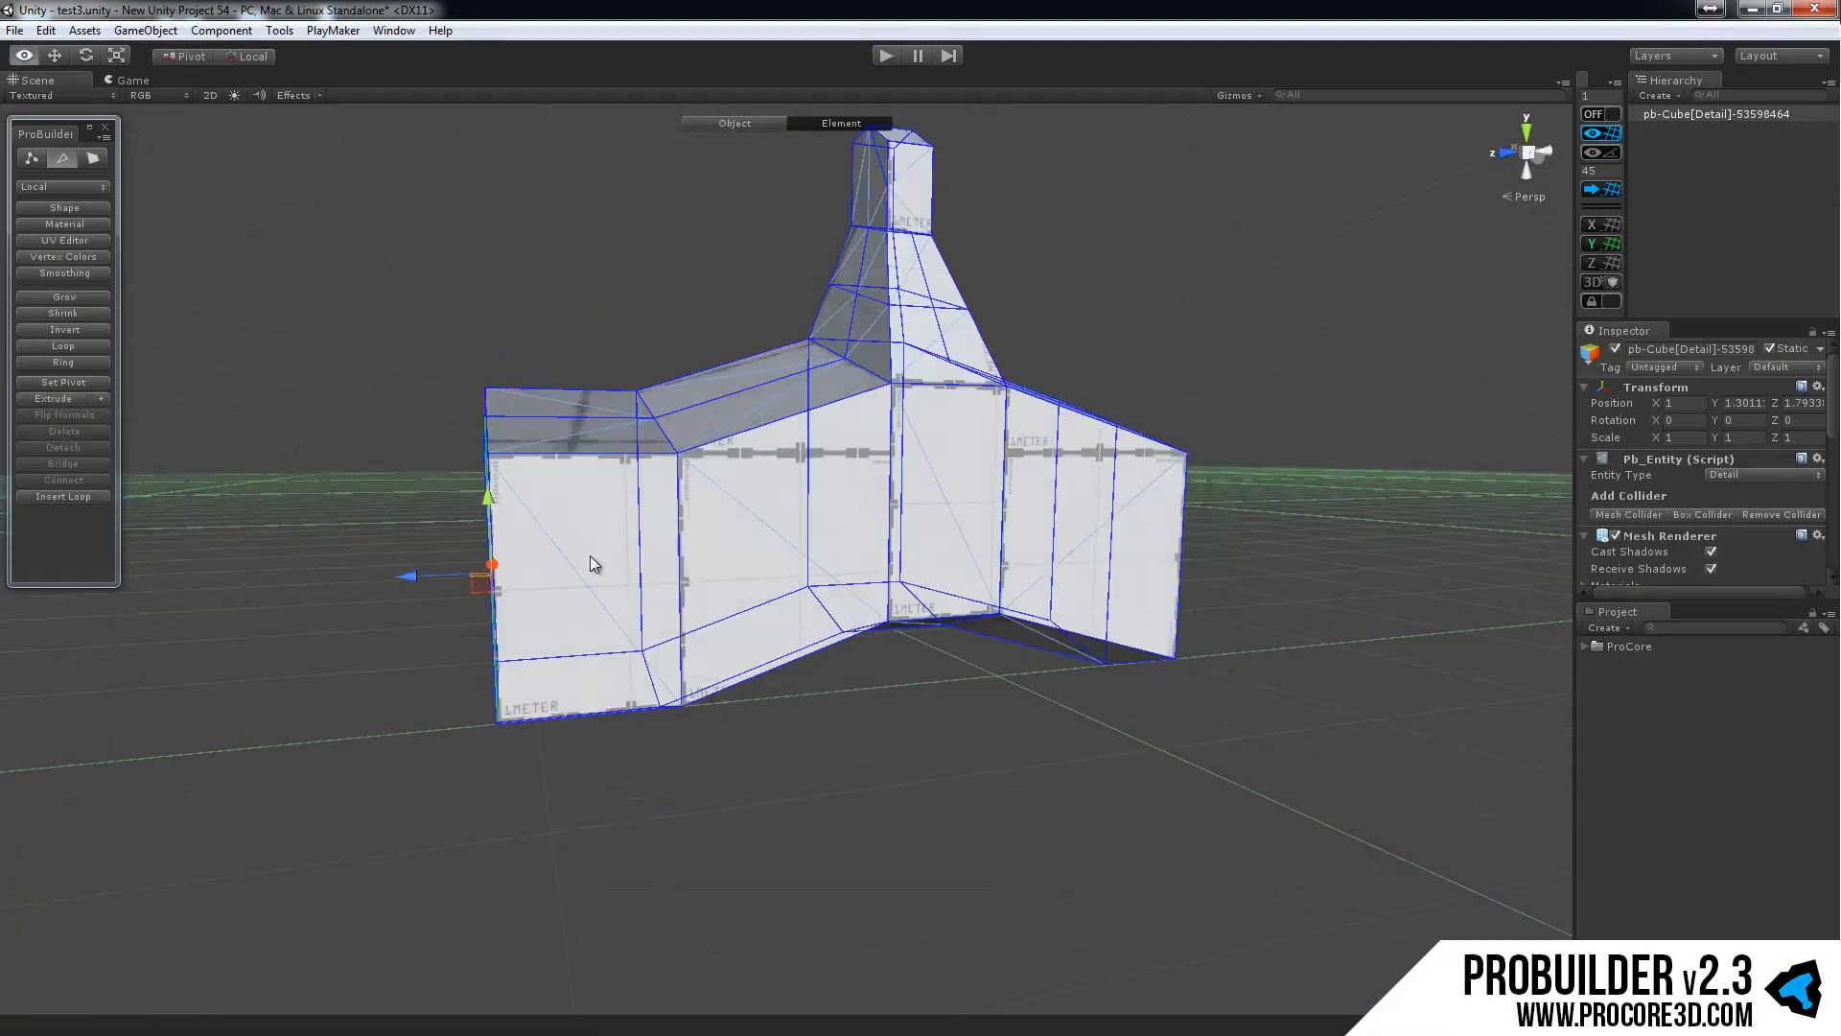
{"action": "left_click_drag", "start_coordinate": [382, 592], "coordinate": [992, 541], "text": "alt"}
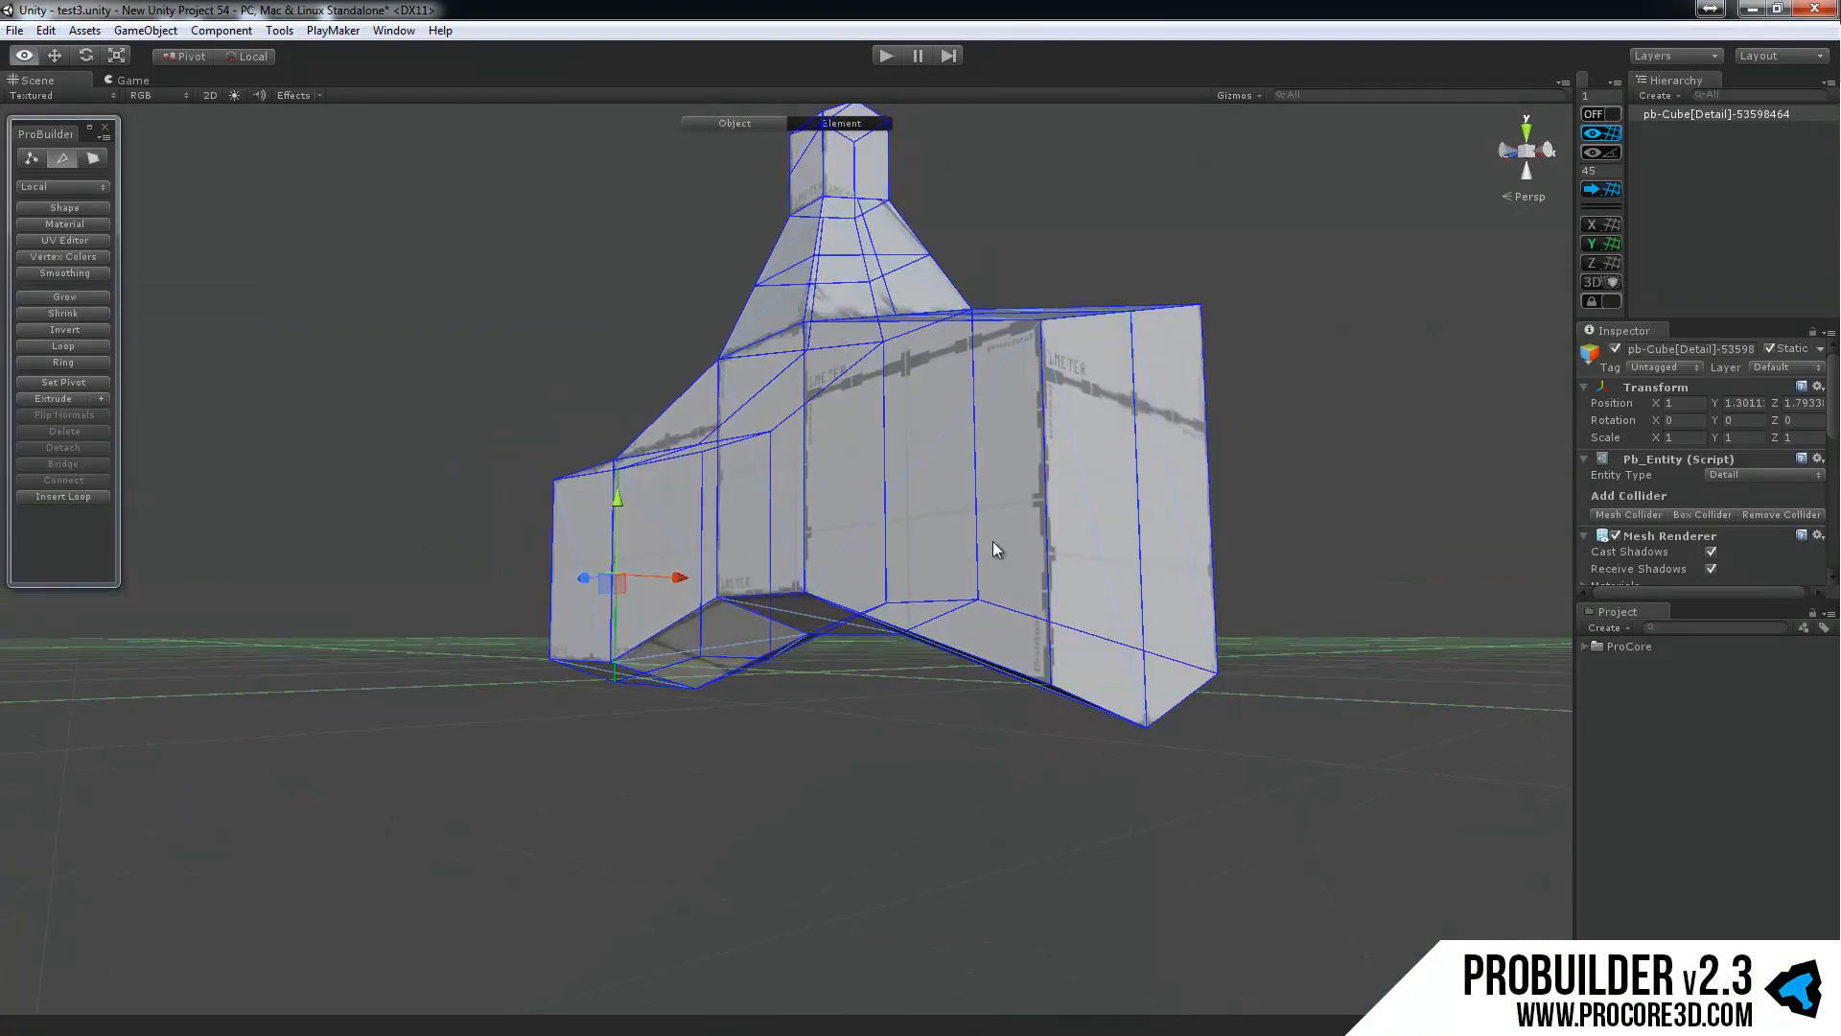
{"action": "left_click_drag", "start_coordinate": [1014, 619], "coordinate": [1079, 403], "text": "alt"}
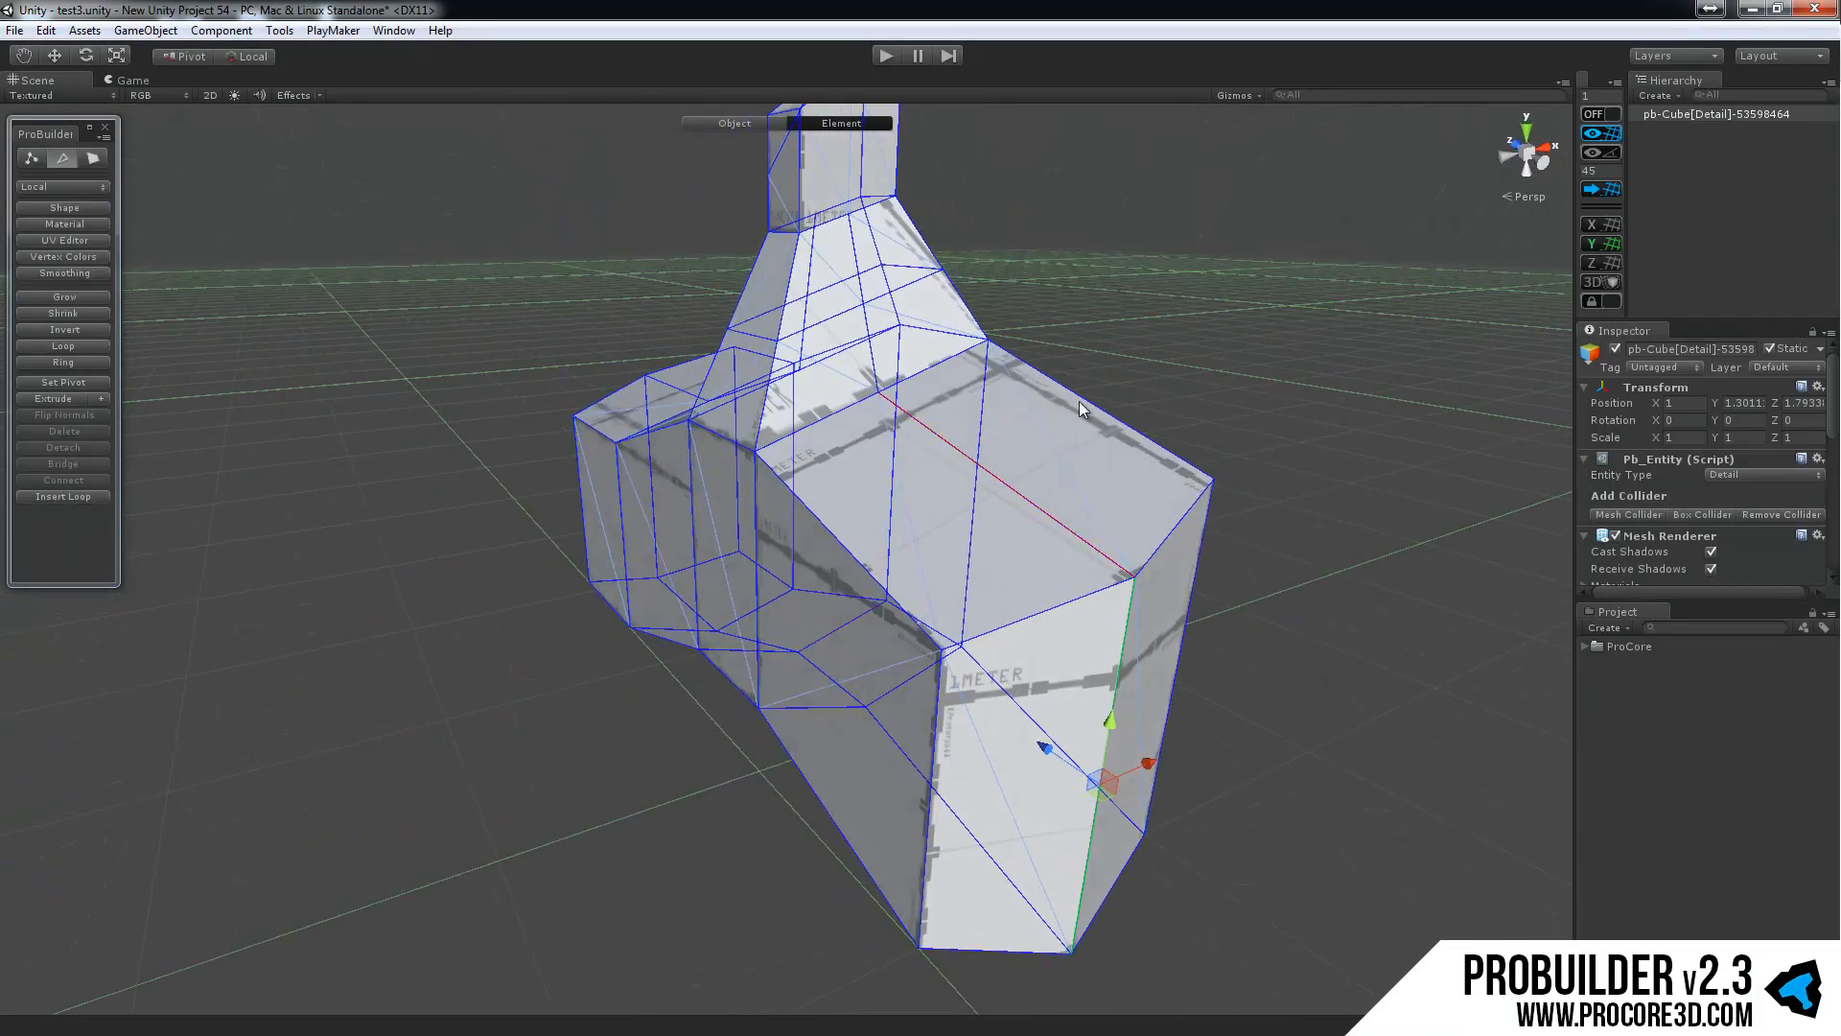
Select the lengthwise middle edges along the block's top and raise them into a ridge.
{"action": "left_click_drag", "start_coordinate": [969, 458], "coordinate": [1013, 478], "text": "alt"}
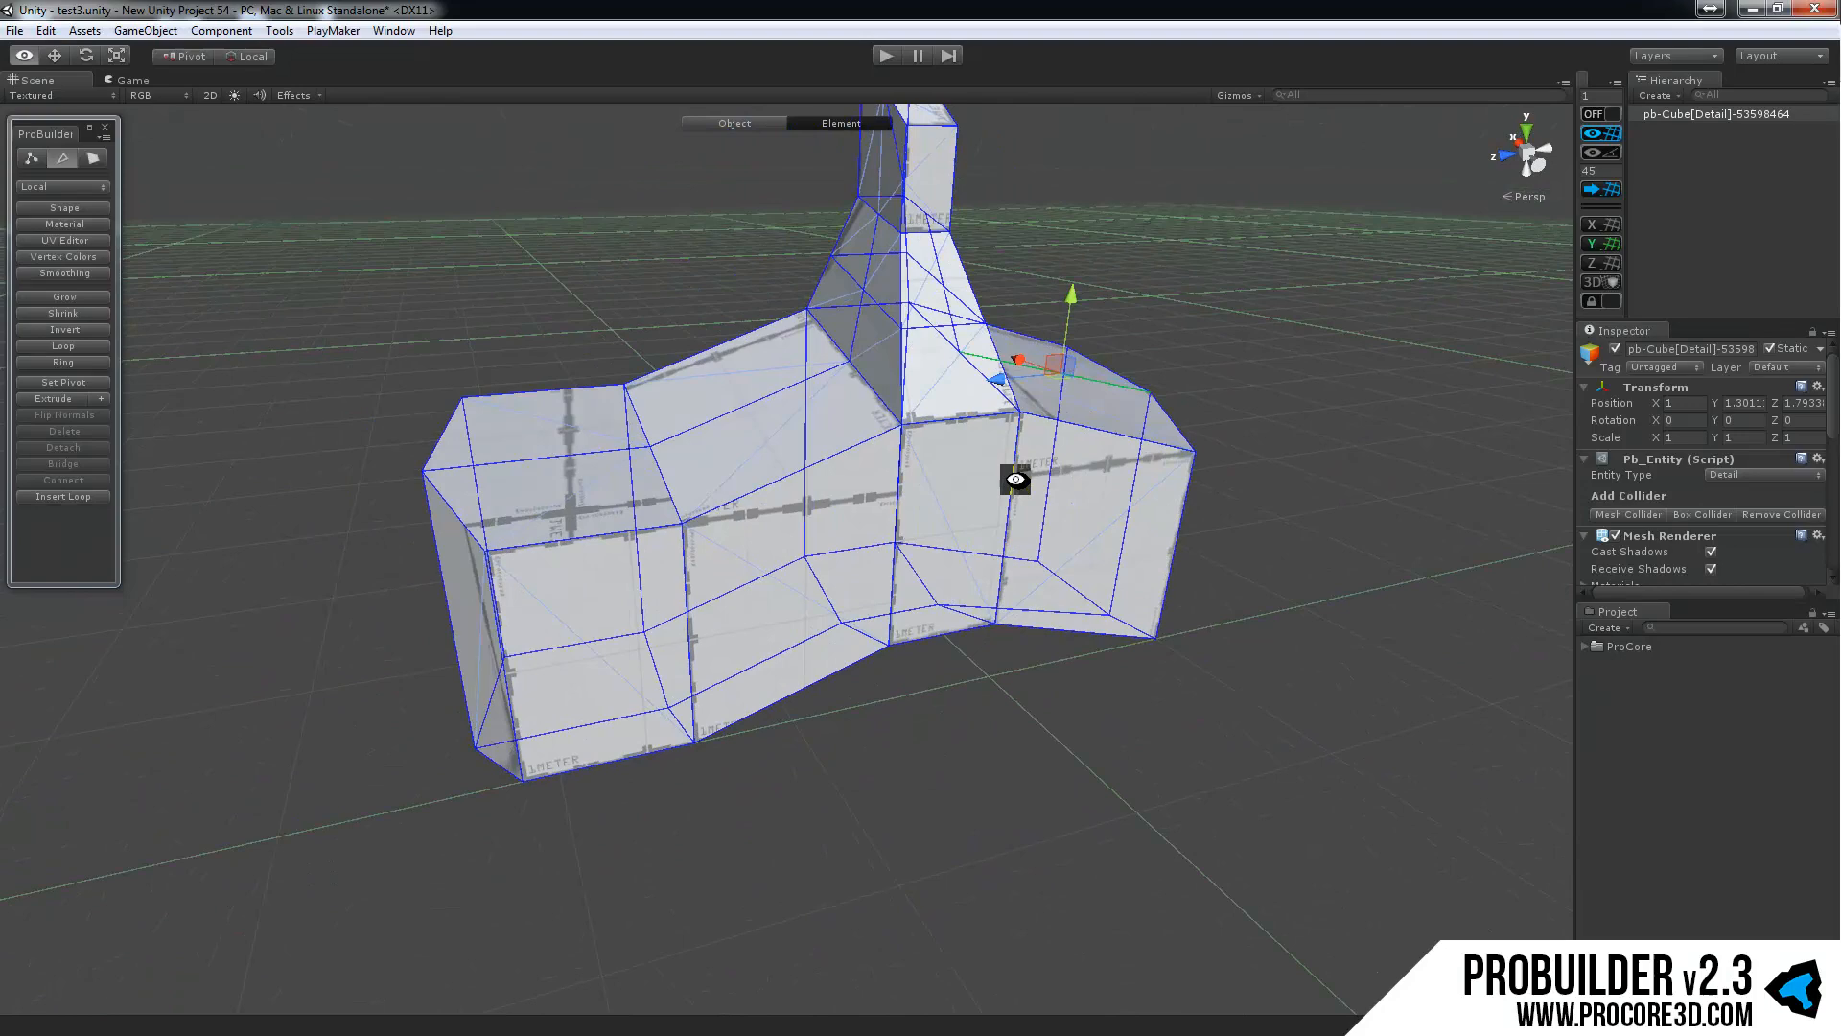
{"action": "left_click", "coordinate": [698, 422]}
{"action": "left_click_drag", "start_coordinate": [535, 526], "coordinate": [674, 596], "text": "alt"}
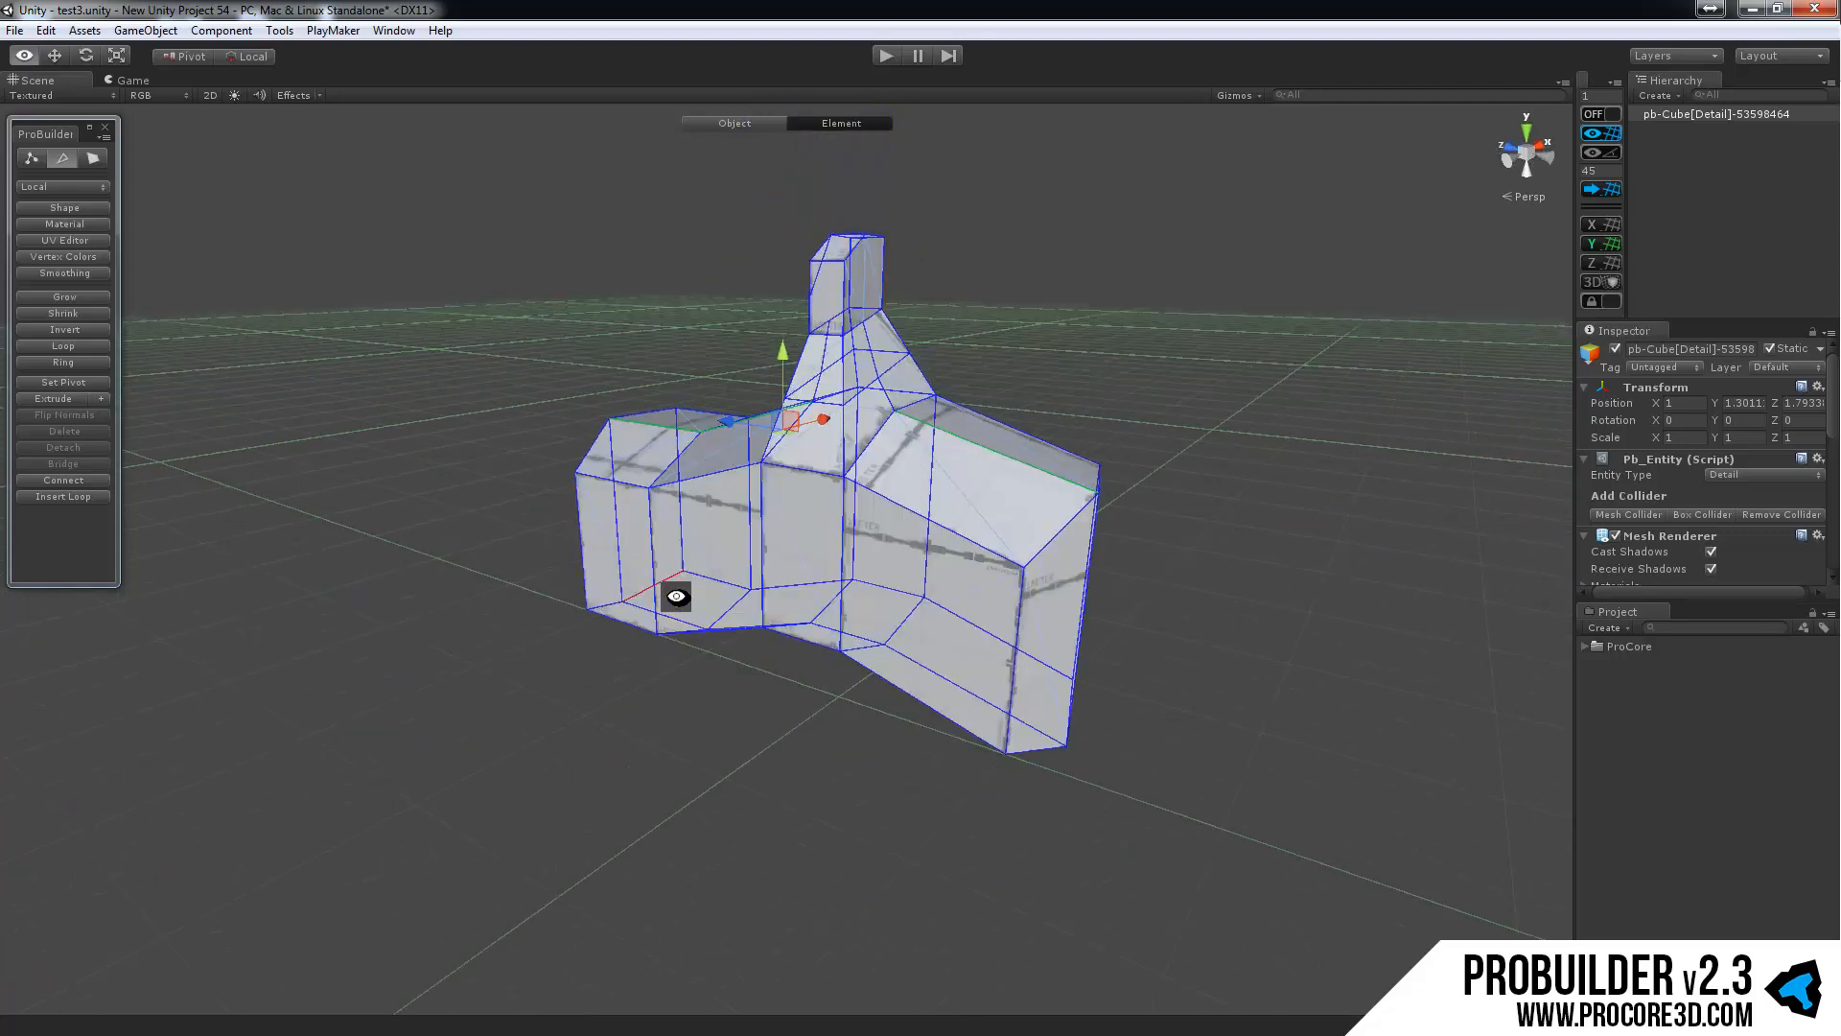
Inspect the reshaped block in object mode and return to edge mode.
{"action": "key", "text": "g"}
{"action": "left_click_drag", "start_coordinate": [900, 572], "coordinate": [1009, 636], "text": "alt"}
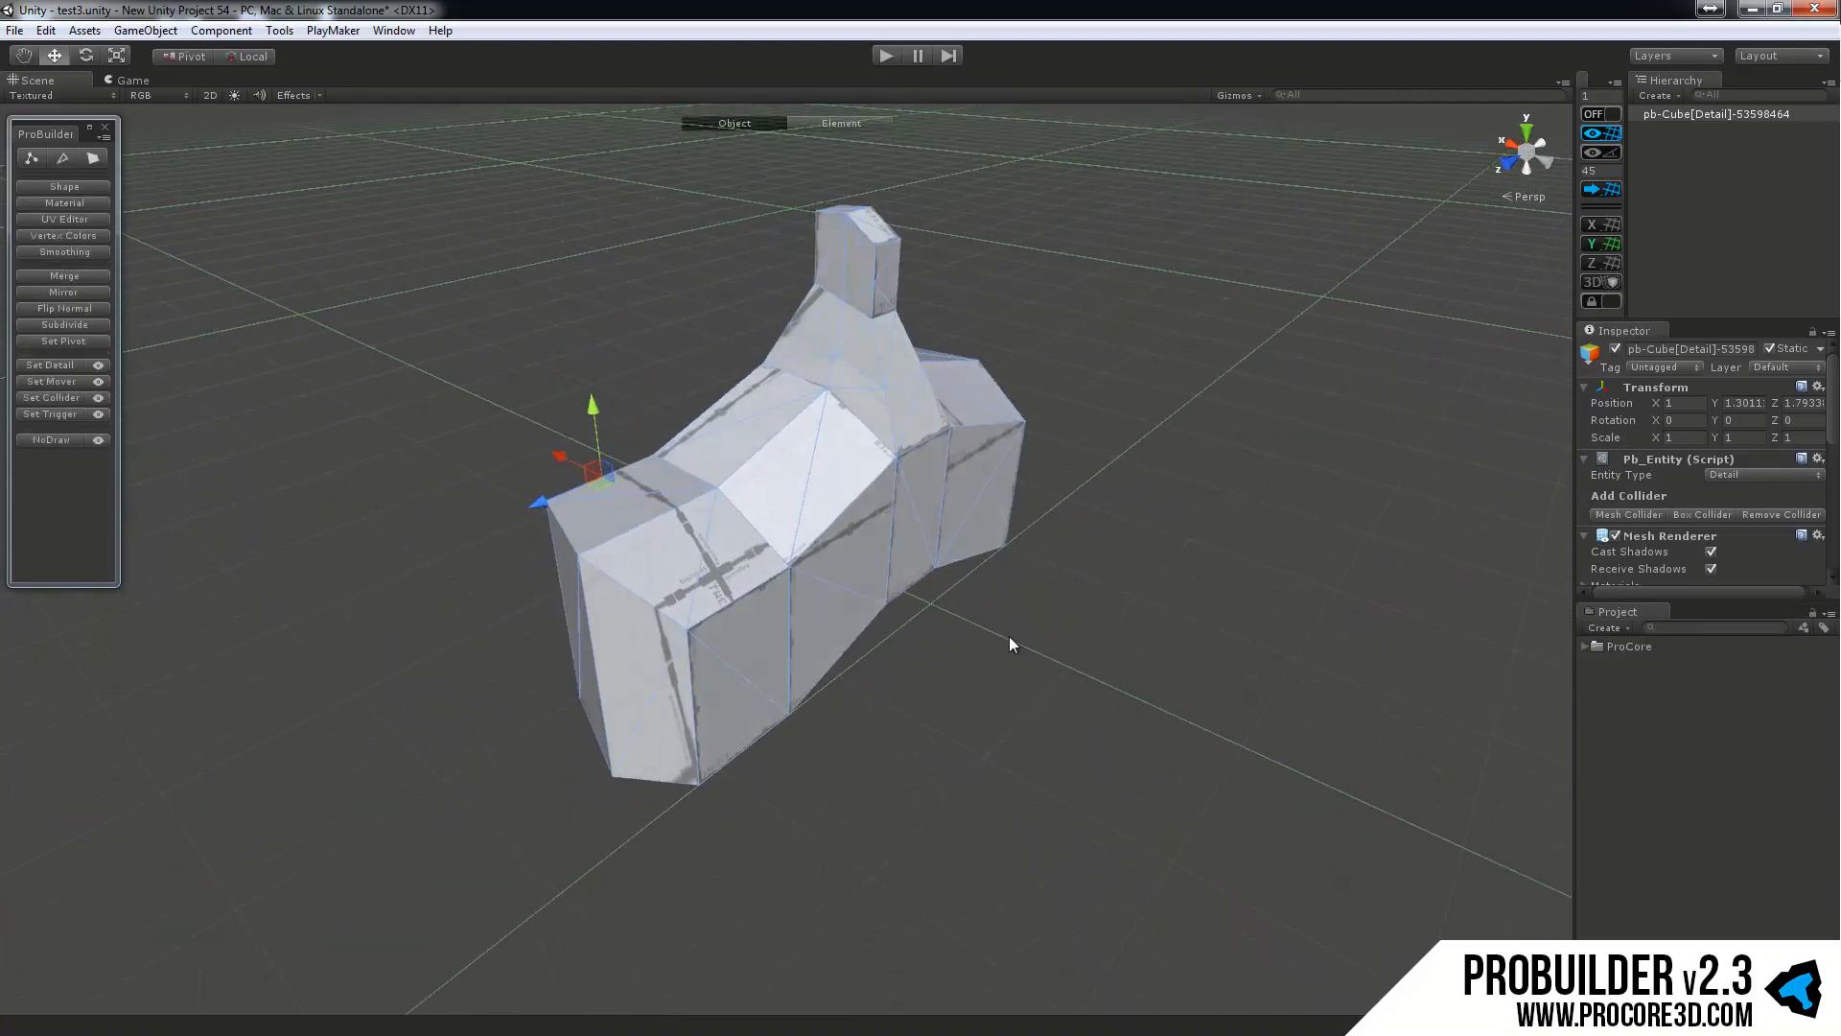
{"action": "left_click", "coordinate": [59, 155]}
{"action": "left_click_drag", "start_coordinate": [605, 397], "coordinate": [616, 450], "text": "alt"}
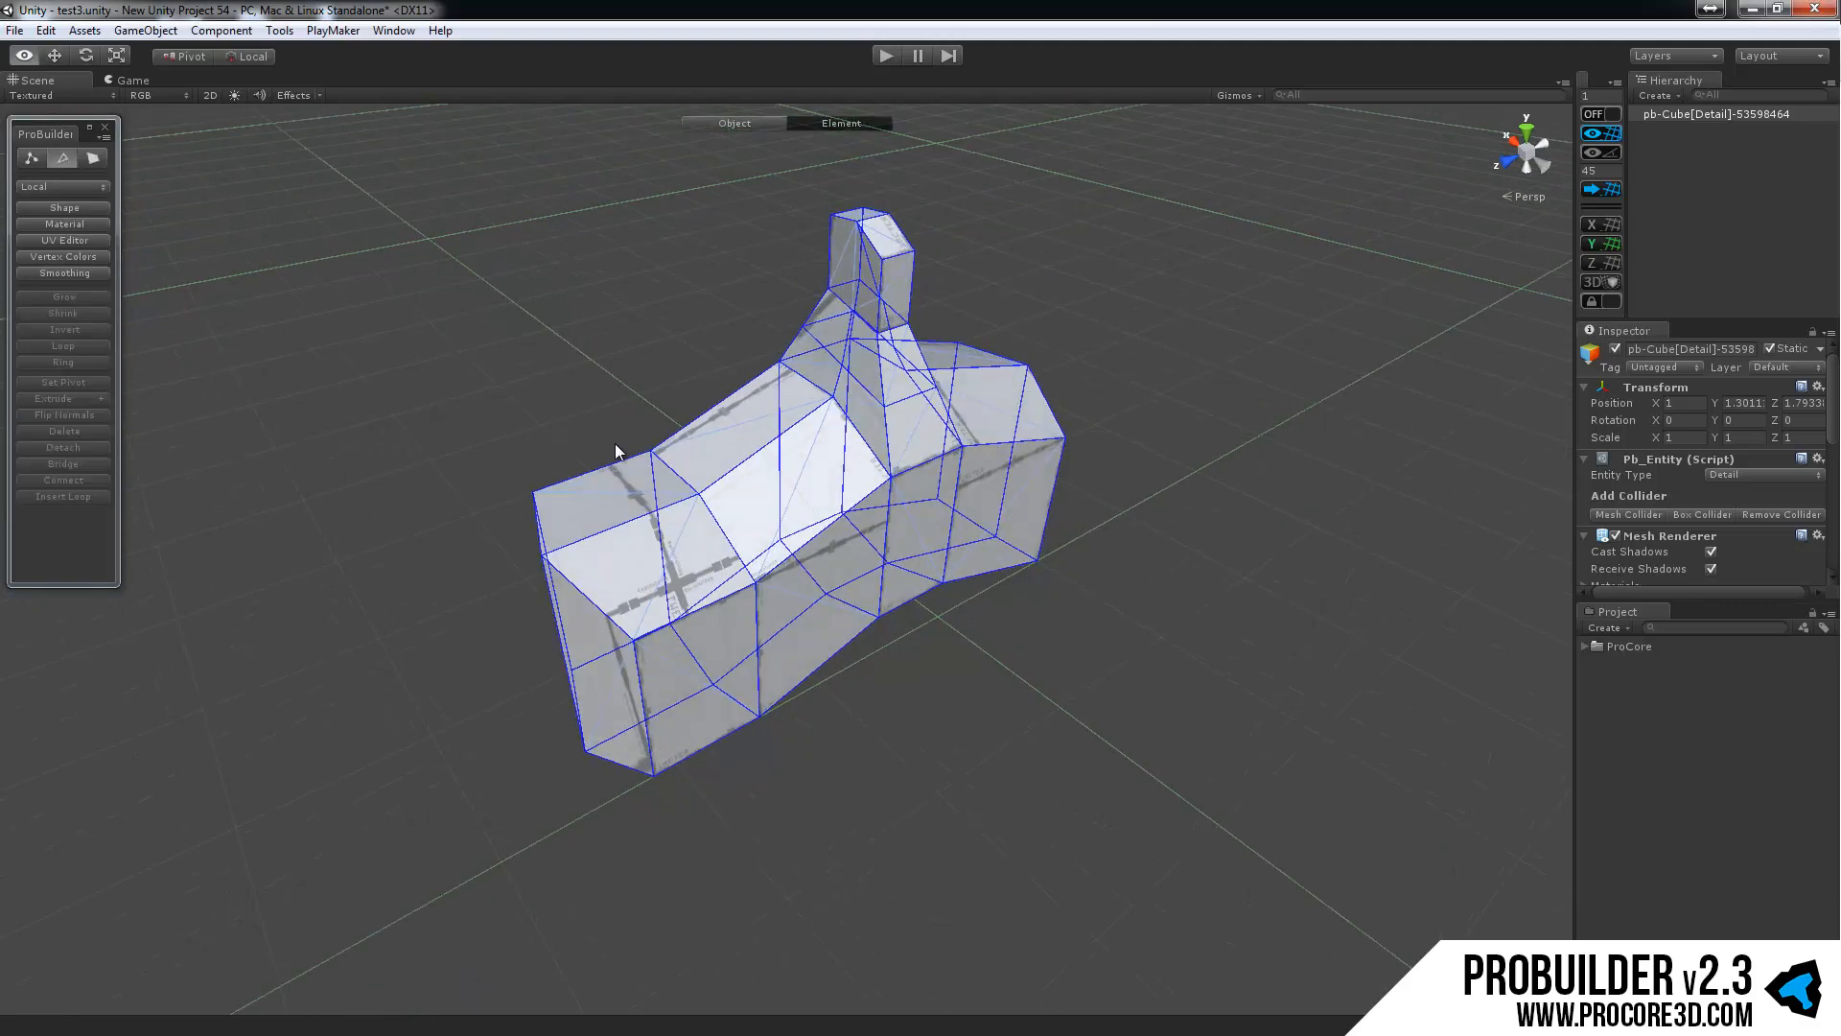
Try to rotate the lengthwise edge along the block's upper side beside the tower, using the rotate tool.
{"action": "scroll", "coordinate": [615, 451], "scroll_direction": "up", "scroll_amount": 7}
{"action": "left_click", "coordinate": [675, 368]}
{"action": "middle_click_drag", "start_coordinate": [476, 381], "coordinate": [510, 464]}
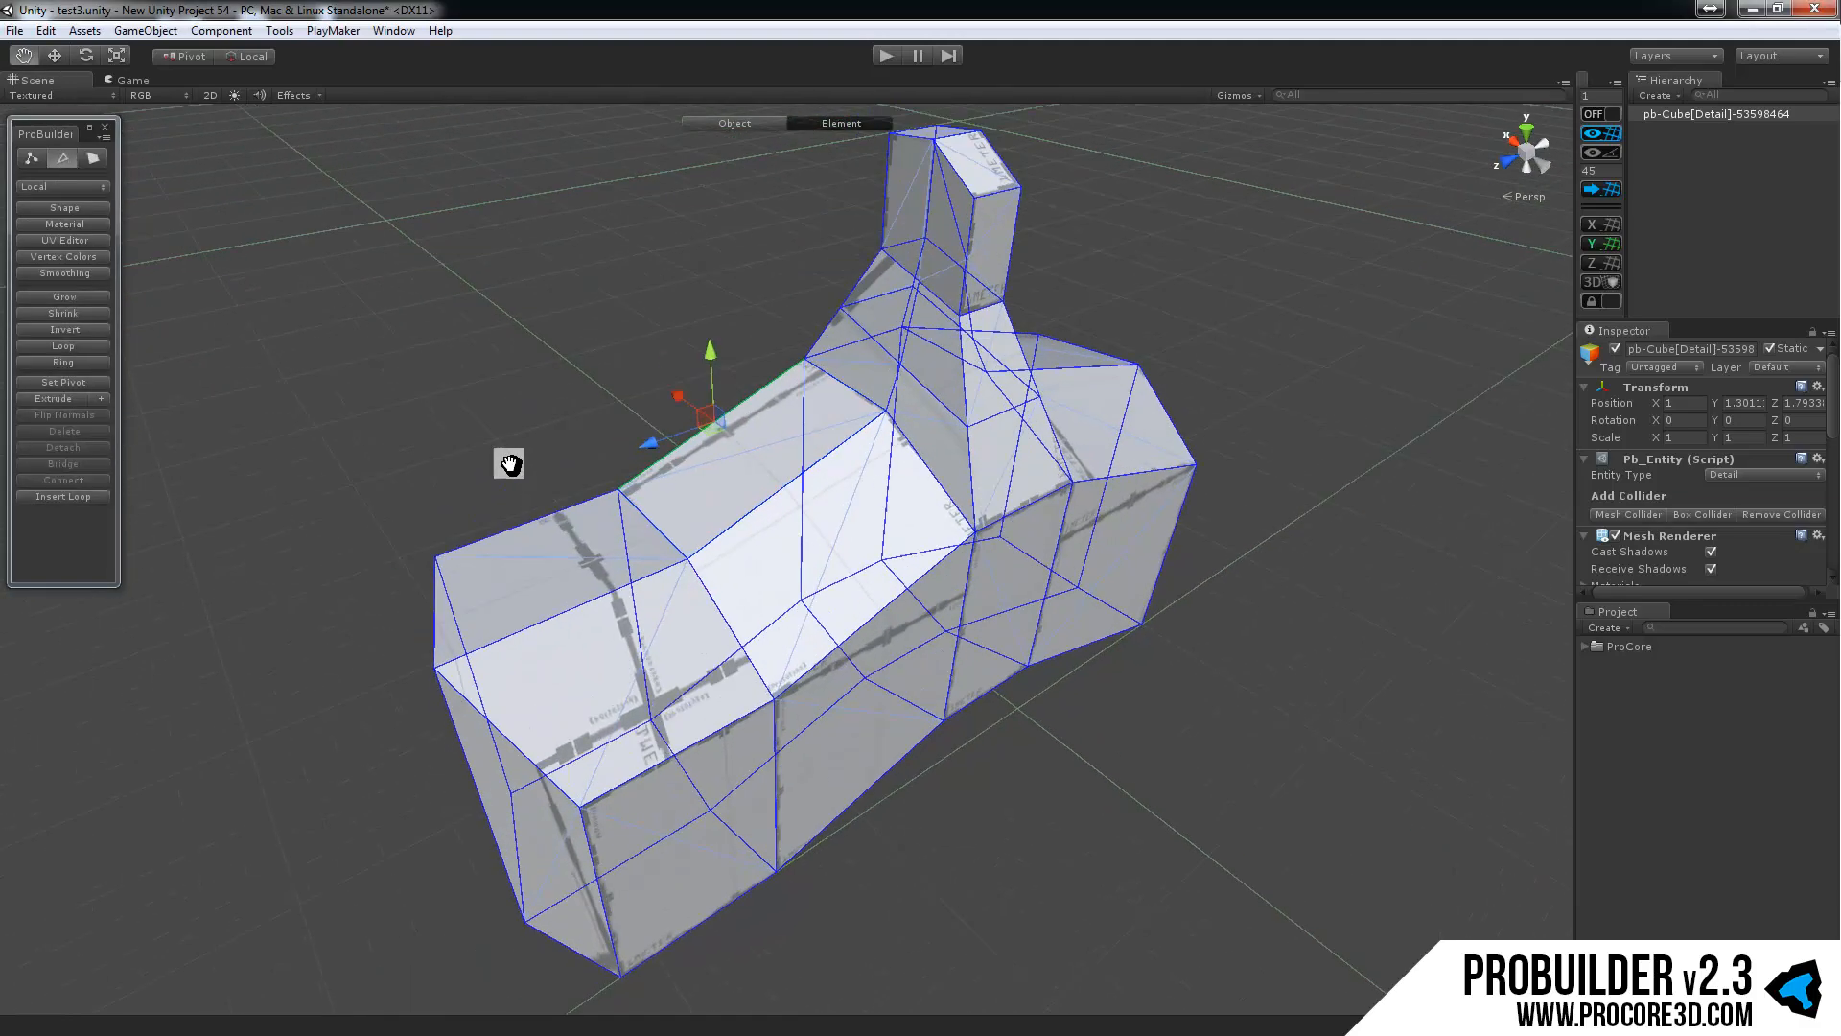
{"action": "left_click_drag", "start_coordinate": [509, 464], "coordinate": [1097, 411], "text": "alt"}
{"action": "scroll", "coordinate": [1058, 441], "scroll_direction": "up", "scroll_amount": 3}
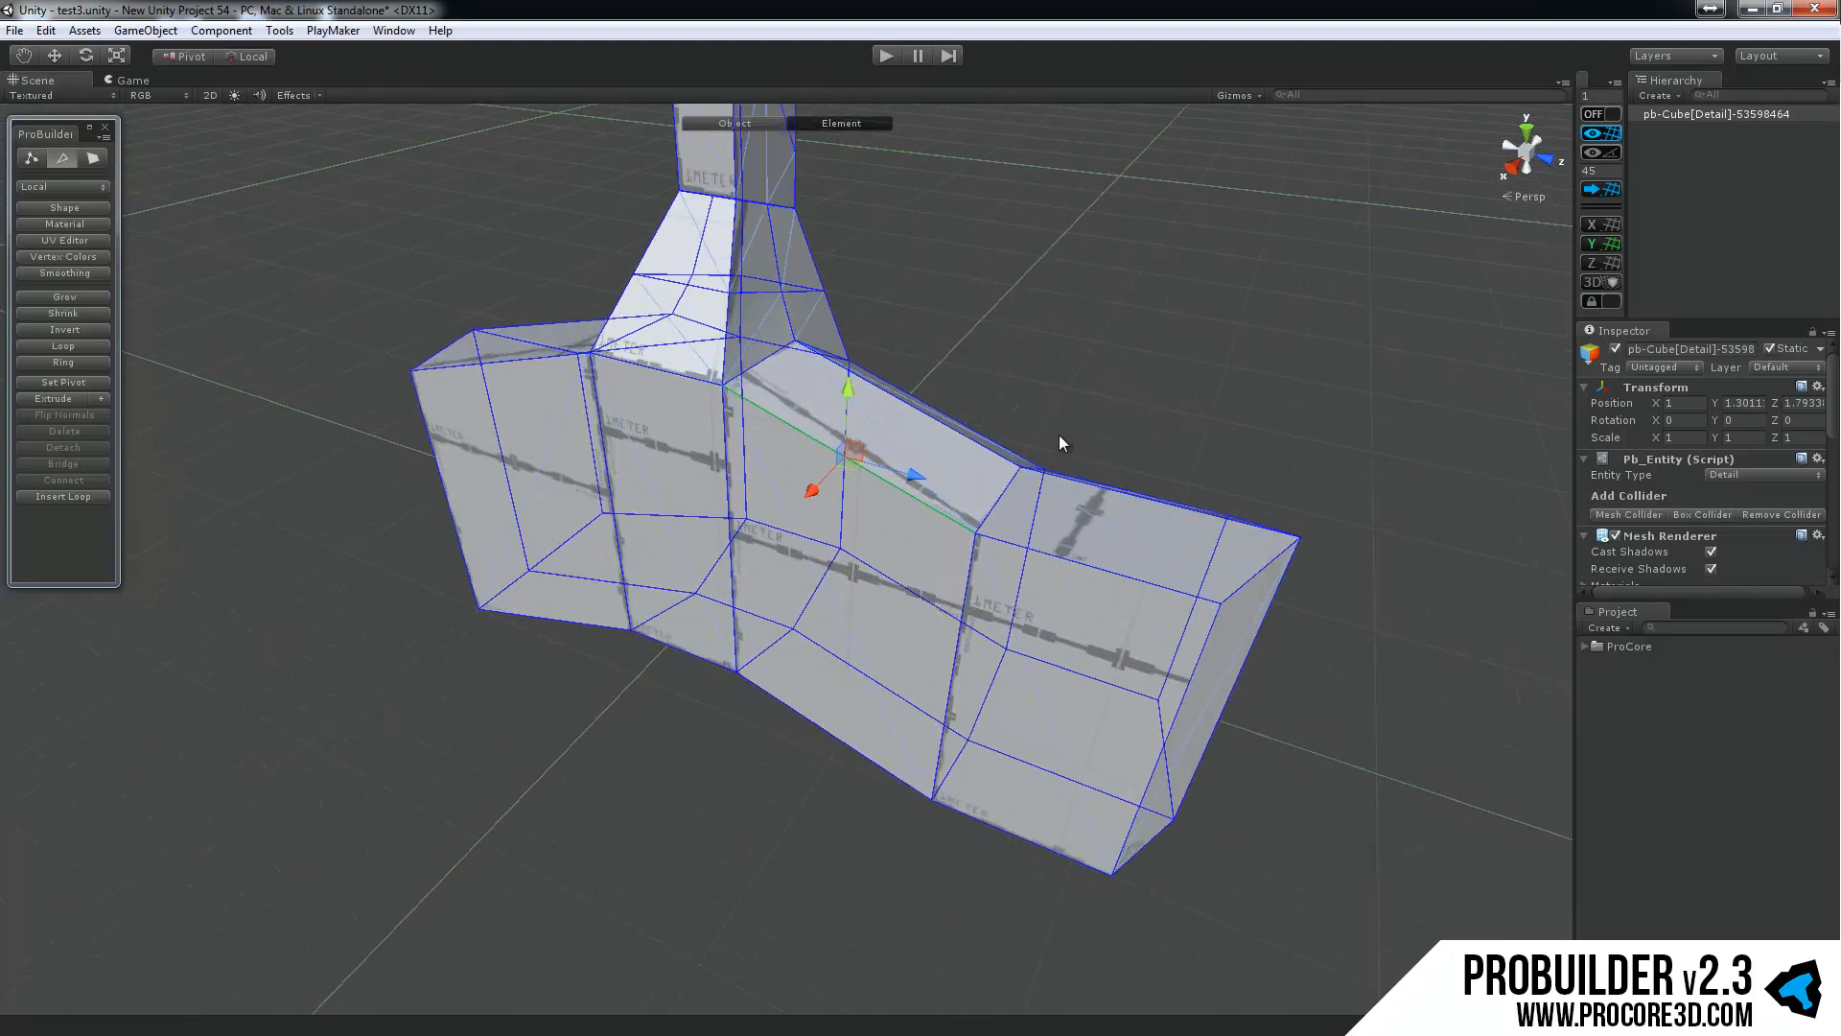
{"action": "scroll", "coordinate": [1059, 441], "scroll_direction": "up", "scroll_amount": 3}
{"action": "left_click_drag", "start_coordinate": [873, 406], "coordinate": [919, 423]}
{"action": "key", "text": "e"}
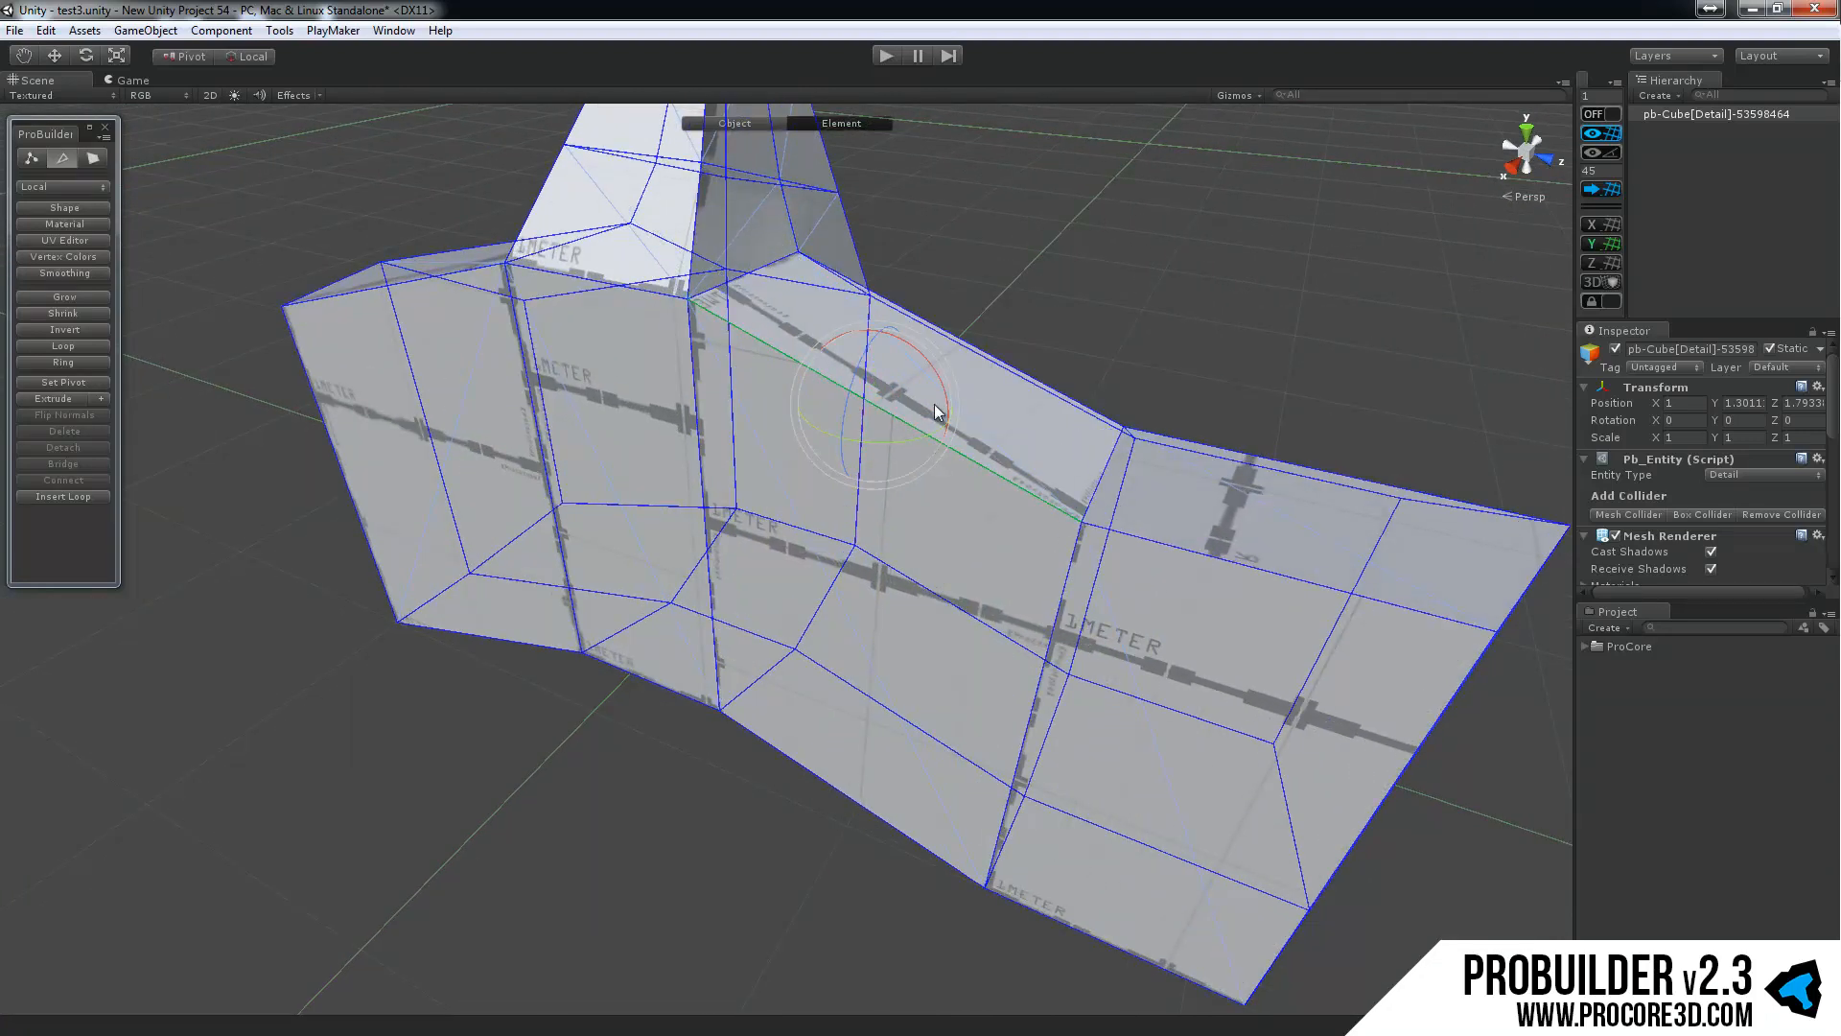
{"action": "left_click", "coordinate": [916, 445]}
{"action": "left_click", "coordinate": [896, 428]}
{"action": "mouse_move", "coordinate": [896, 463]}
{"action": "left_mouse_down"}
{"action": "mouse_move", "coordinate": [818, 451]}
{"action": "mouse_move", "coordinate": [917, 451]}
{"action": "left_mouse_up"}
{"action": "key", "text": "w"}
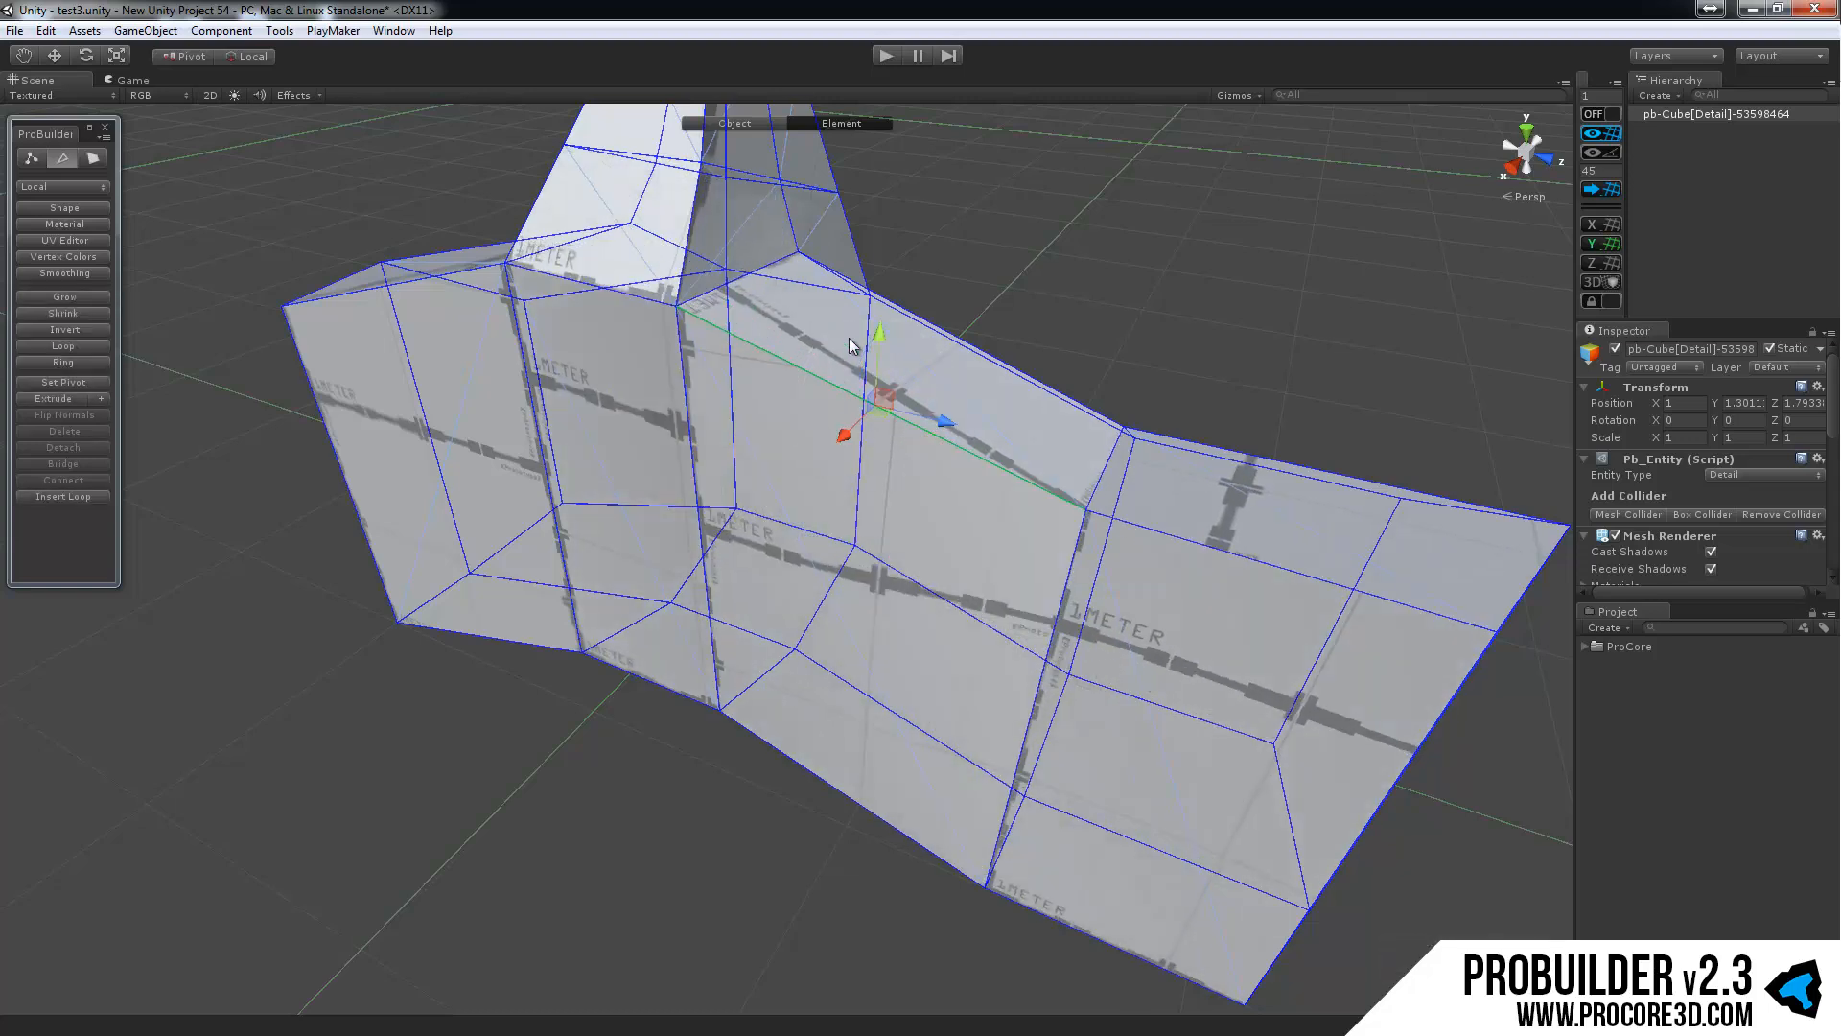
{"action": "left_click_drag", "start_coordinate": [877, 353], "coordinate": [973, 382]}
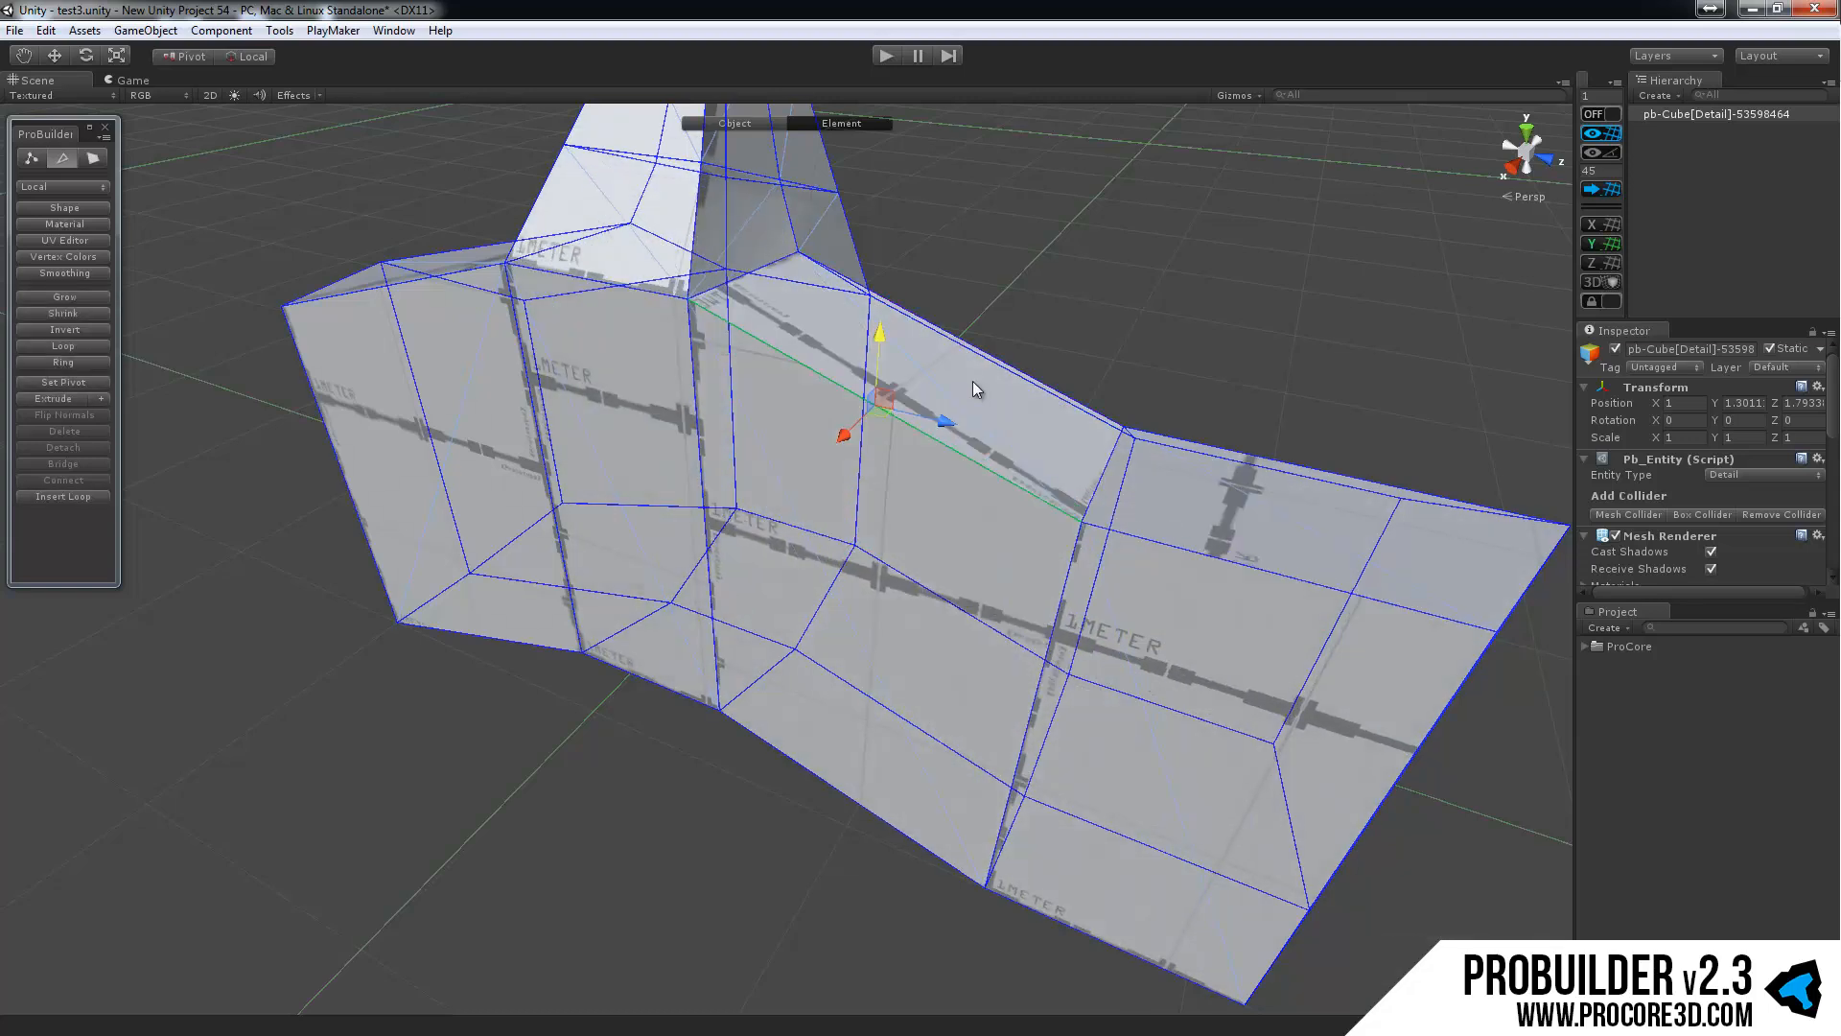
Select the two adjoining lengthwise edges on the block's far upper side and lower them.
{"action": "left_click_drag", "start_coordinate": [1229, 435], "coordinate": [756, 341], "text": "alt"}
{"action": "left_click", "coordinate": [723, 485]}
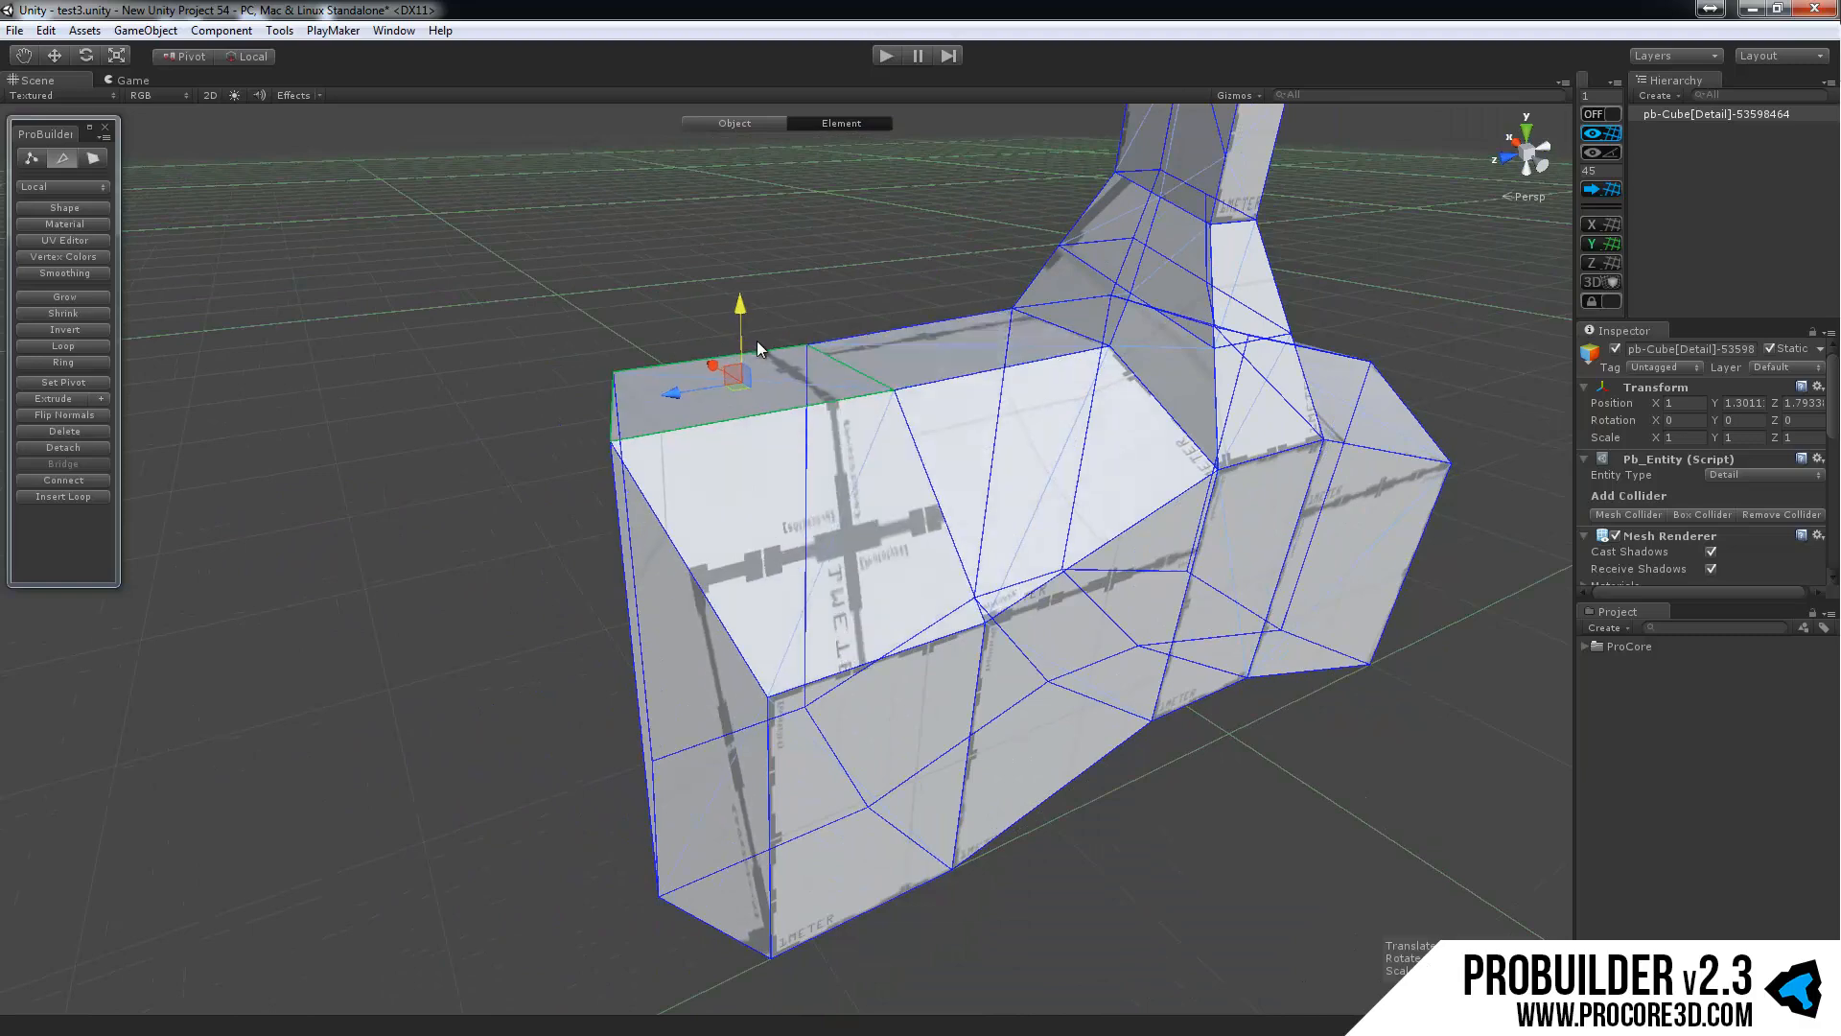
{"action": "left_click_drag", "start_coordinate": [653, 372], "coordinate": [768, 379], "text": "alt"}
{"action": "left_click", "coordinate": [756, 382]}
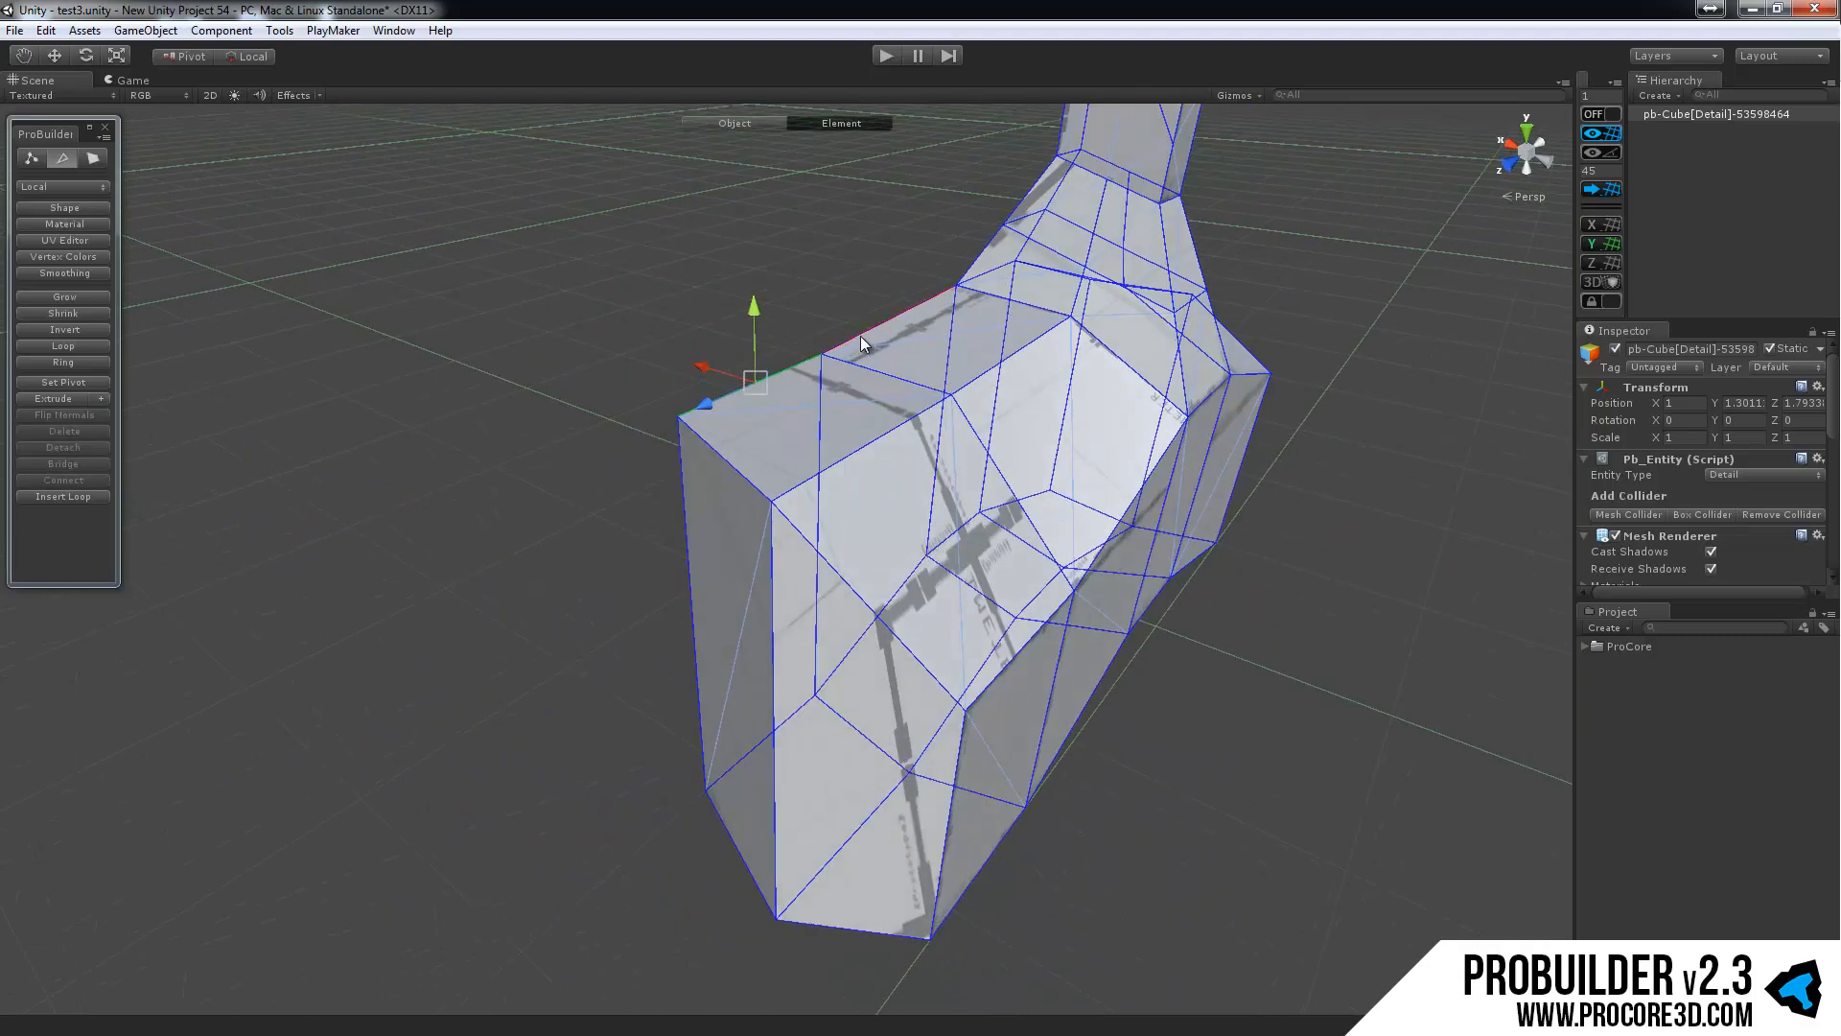
{"action": "left_click", "coordinate": [860, 335], "text": "shift"}
{"action": "left_click_drag", "start_coordinate": [508, 278], "coordinate": [798, 339], "text": "alt"}
{"action": "key", "text": "r"}
{"action": "key", "text": "w"}
{"action": "left_click_drag", "start_coordinate": [821, 257], "coordinate": [848, 495]}
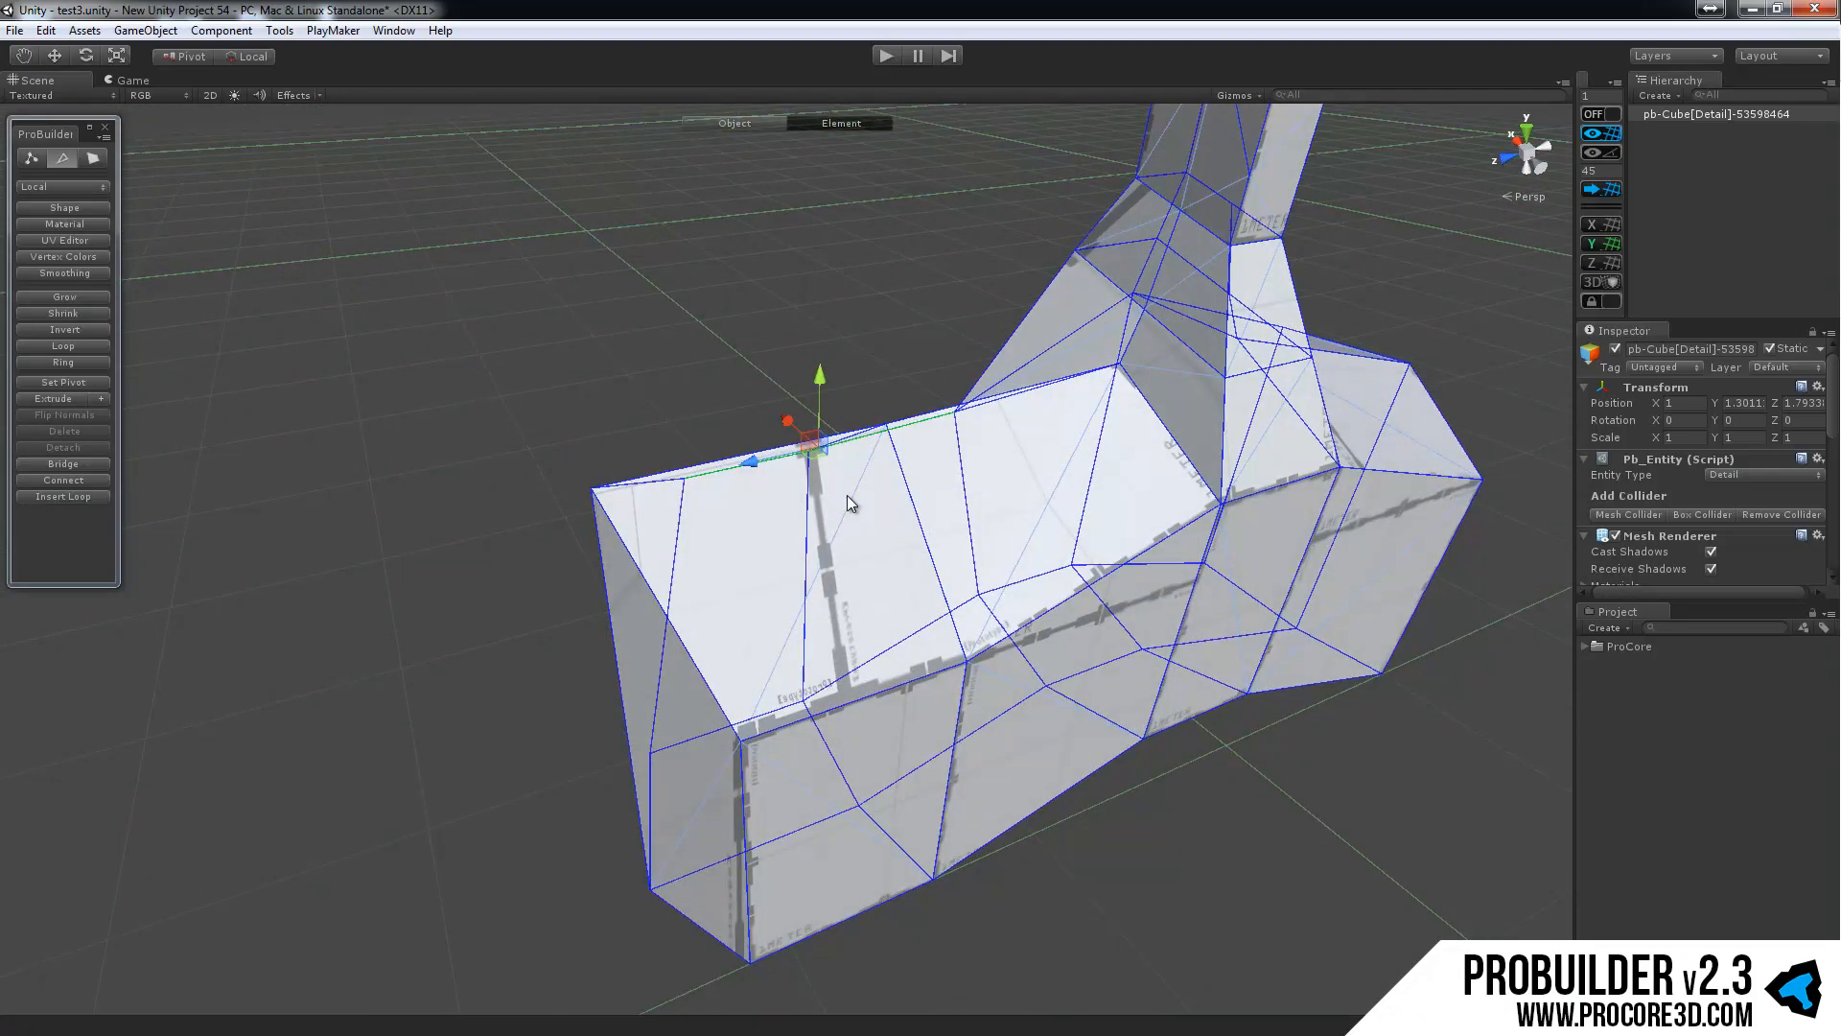
Switch from edge to face selection mode with the whole block in view.
{"action": "left_click", "coordinate": [93, 159]}
{"action": "key", "text": "f"}
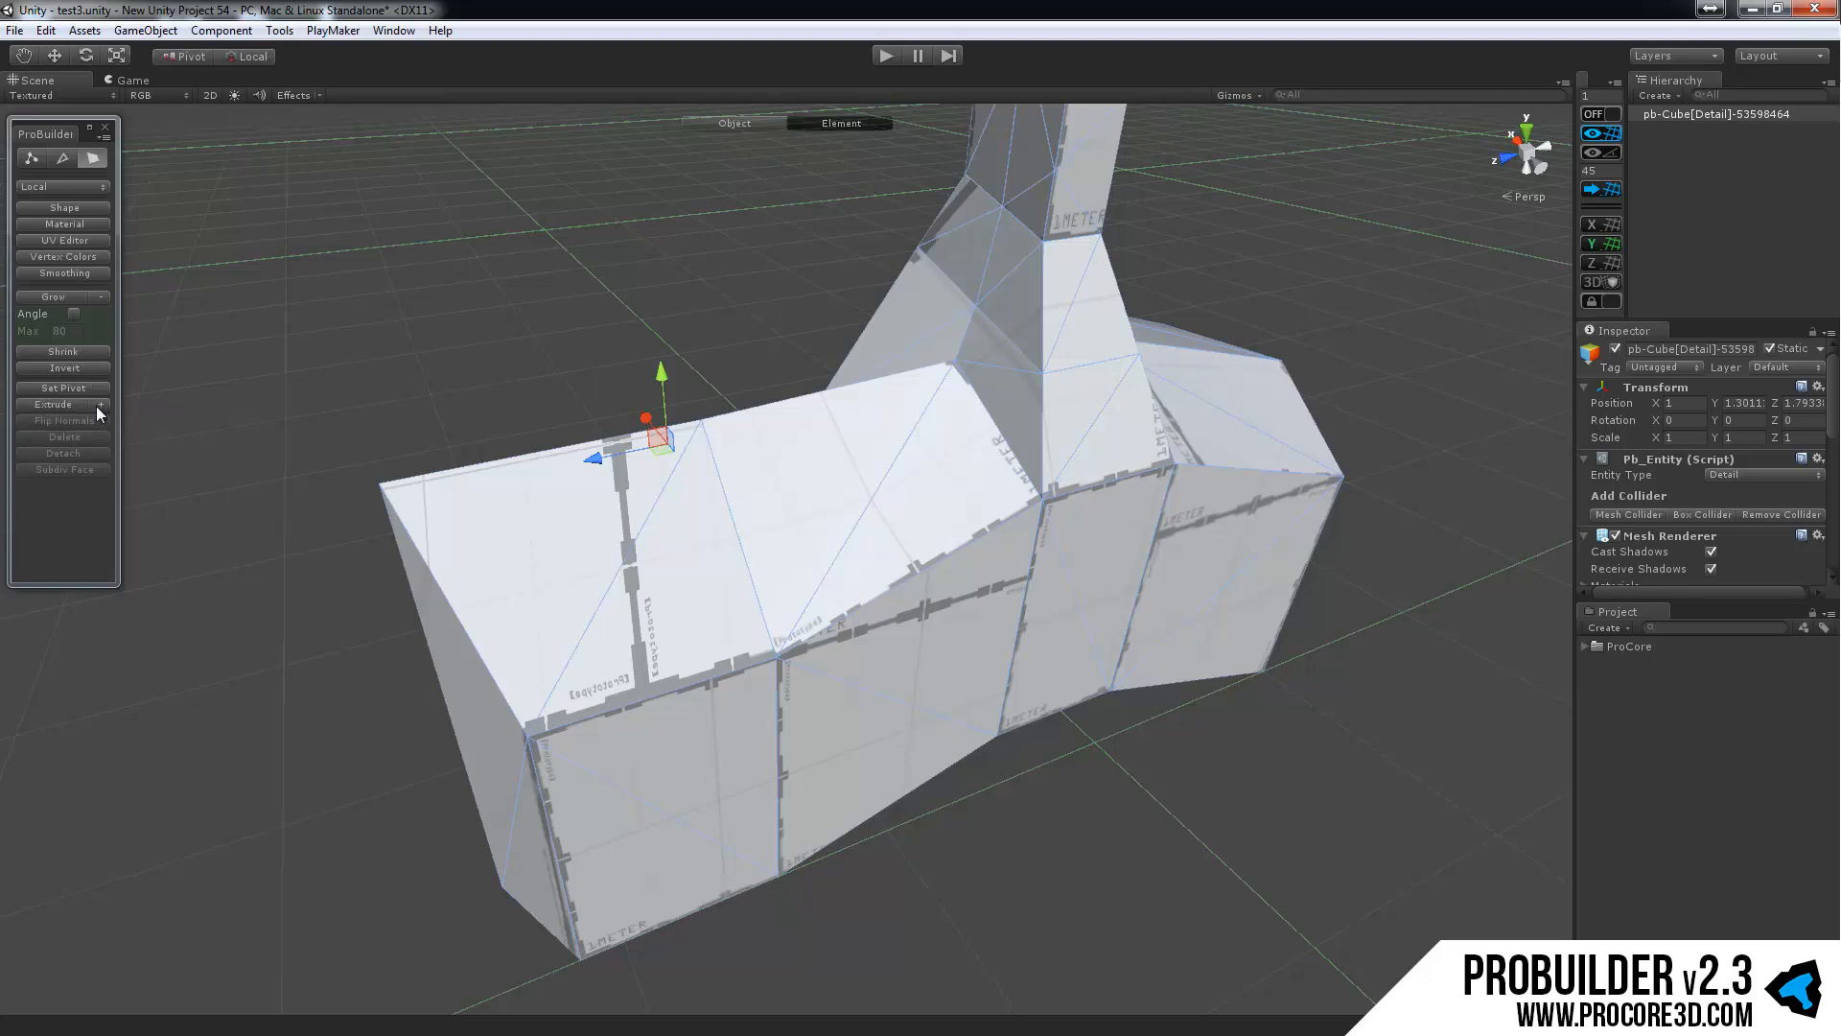
{"action": "left_click_drag", "start_coordinate": [197, 313], "coordinate": [362, 380], "text": "alt"}
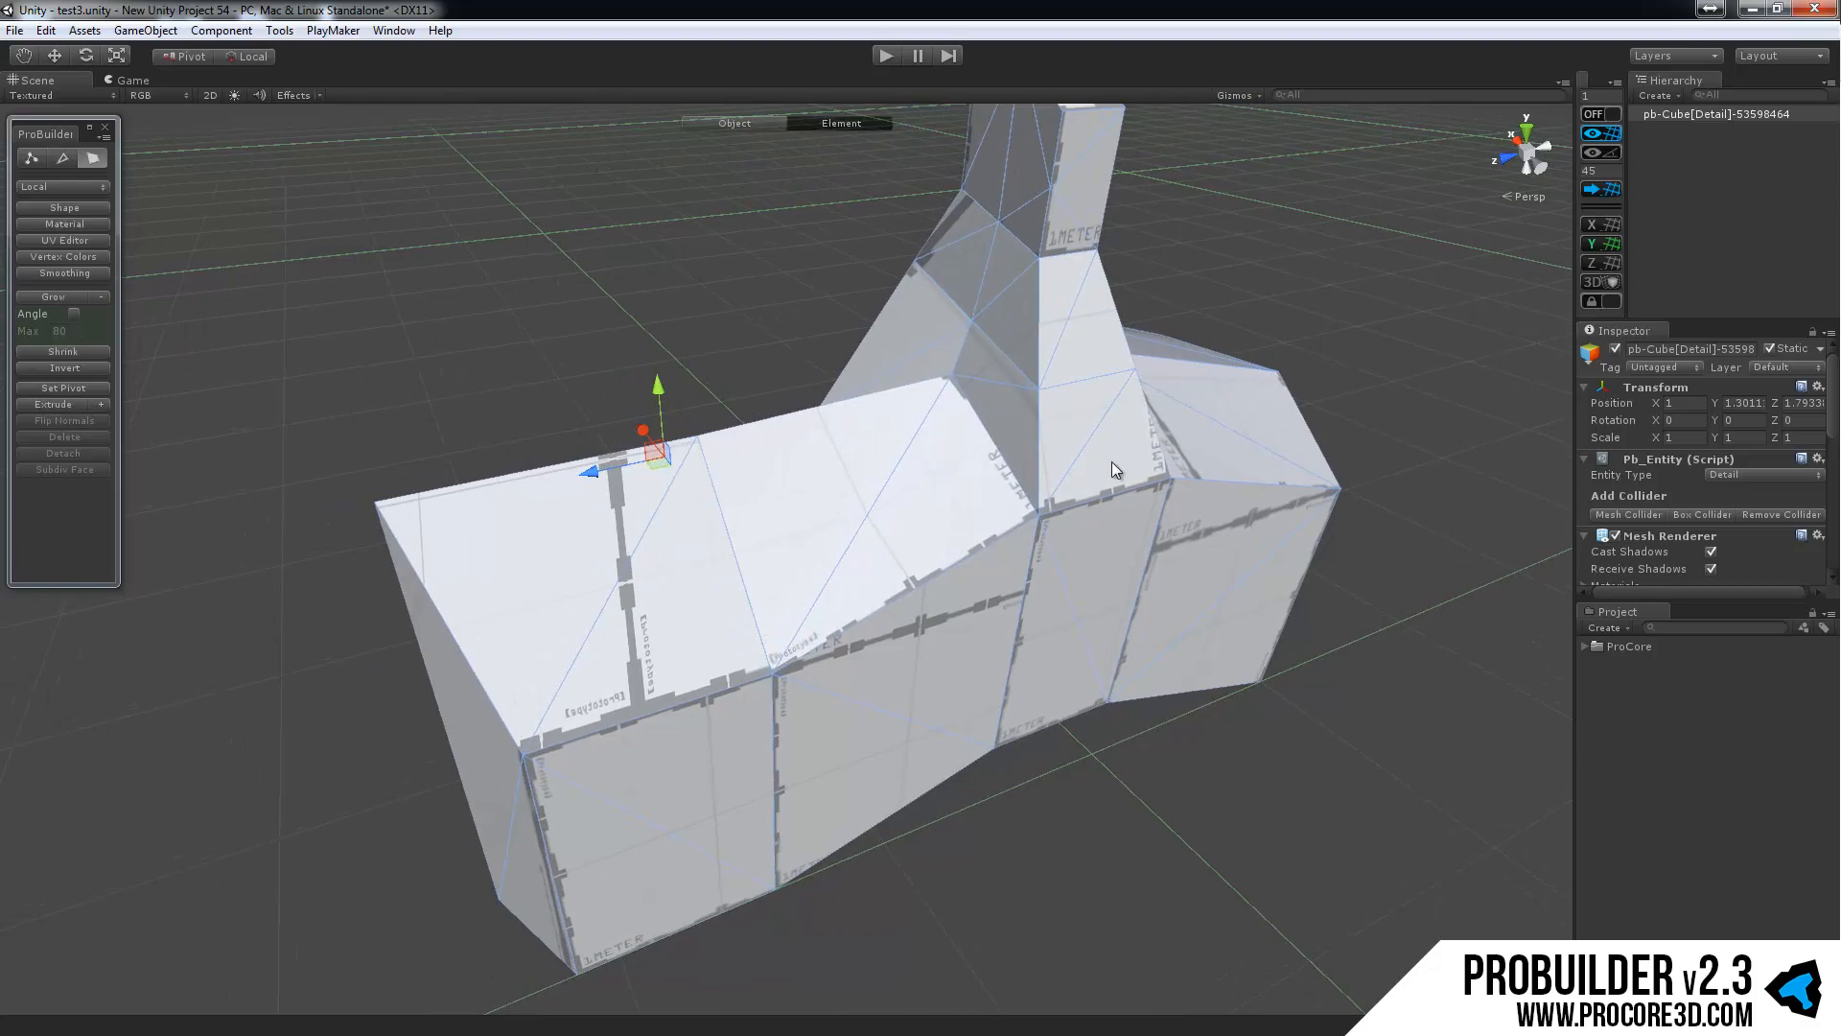
{"action": "left_click_drag", "start_coordinate": [1113, 465], "coordinate": [806, 543], "text": "alt"}
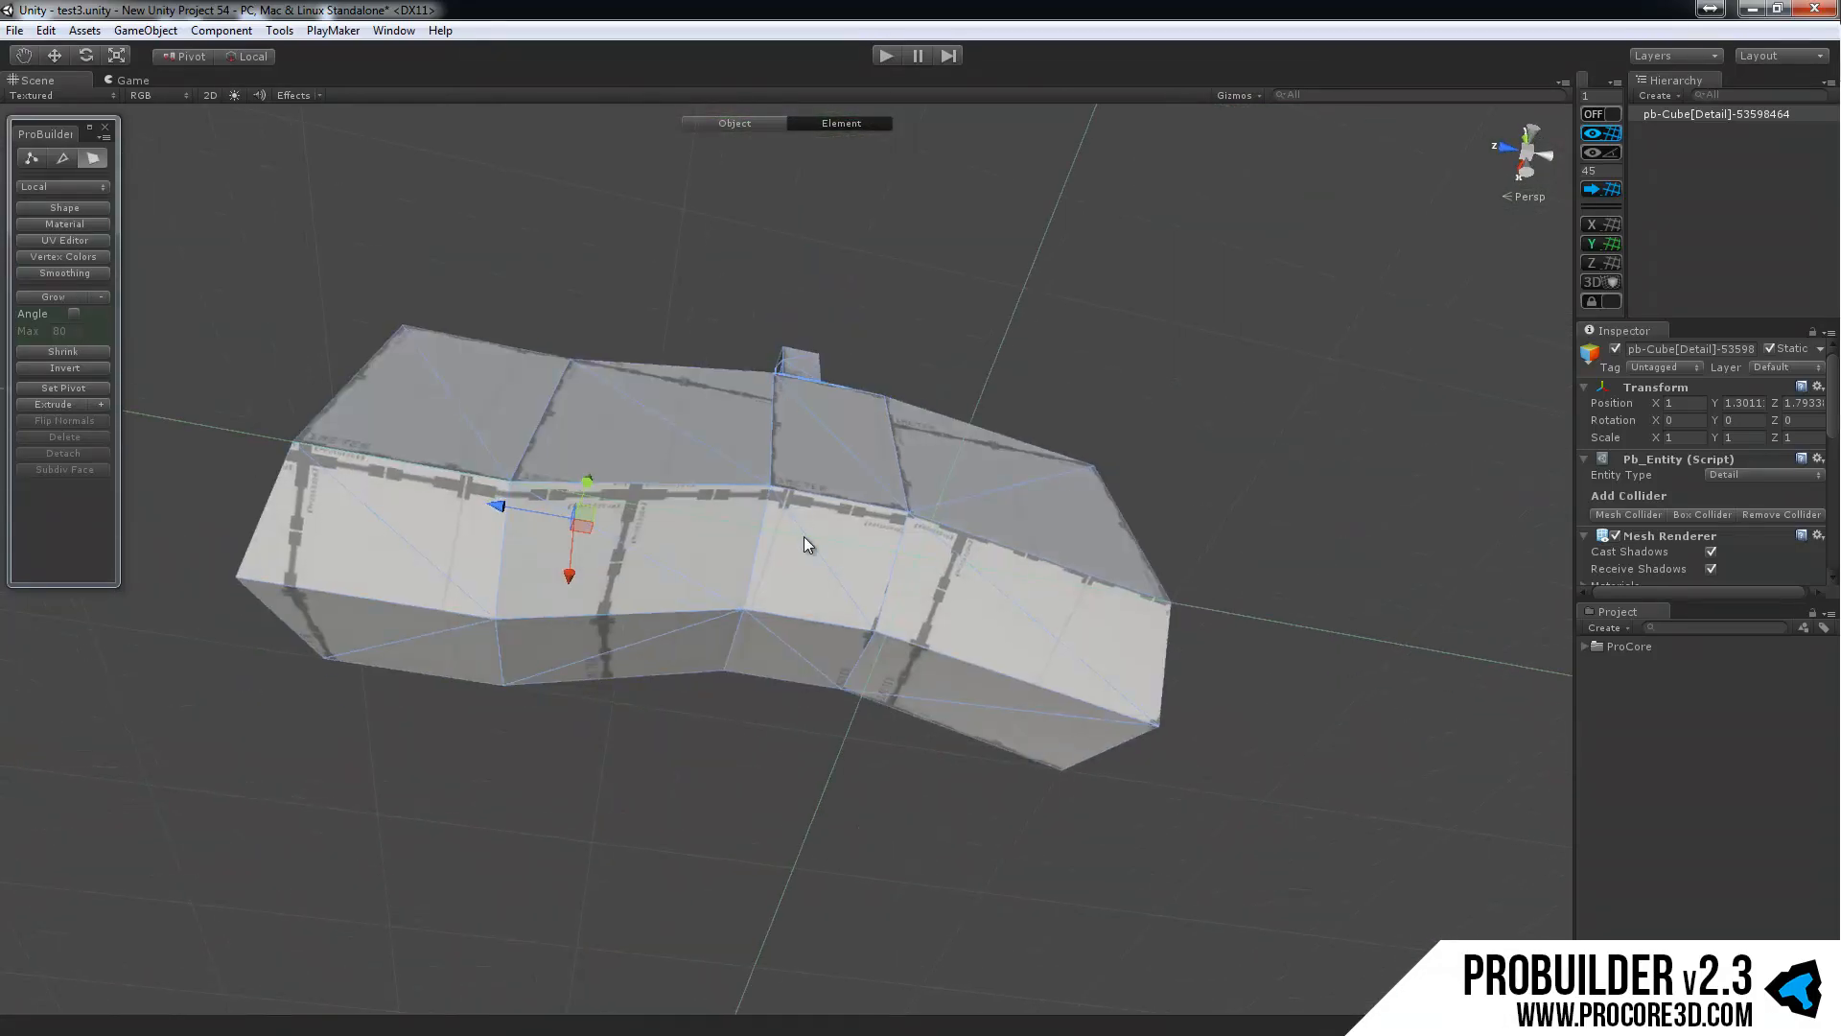
Select the narrow face on the block's underside and grow the selection with the angle limit enabled at 80.
{"action": "left_click", "coordinate": [789, 642]}
{"action": "left_click_drag", "start_coordinate": [731, 760], "coordinate": [729, 537], "text": "alt"}
{"action": "left_click", "coordinate": [74, 313]}
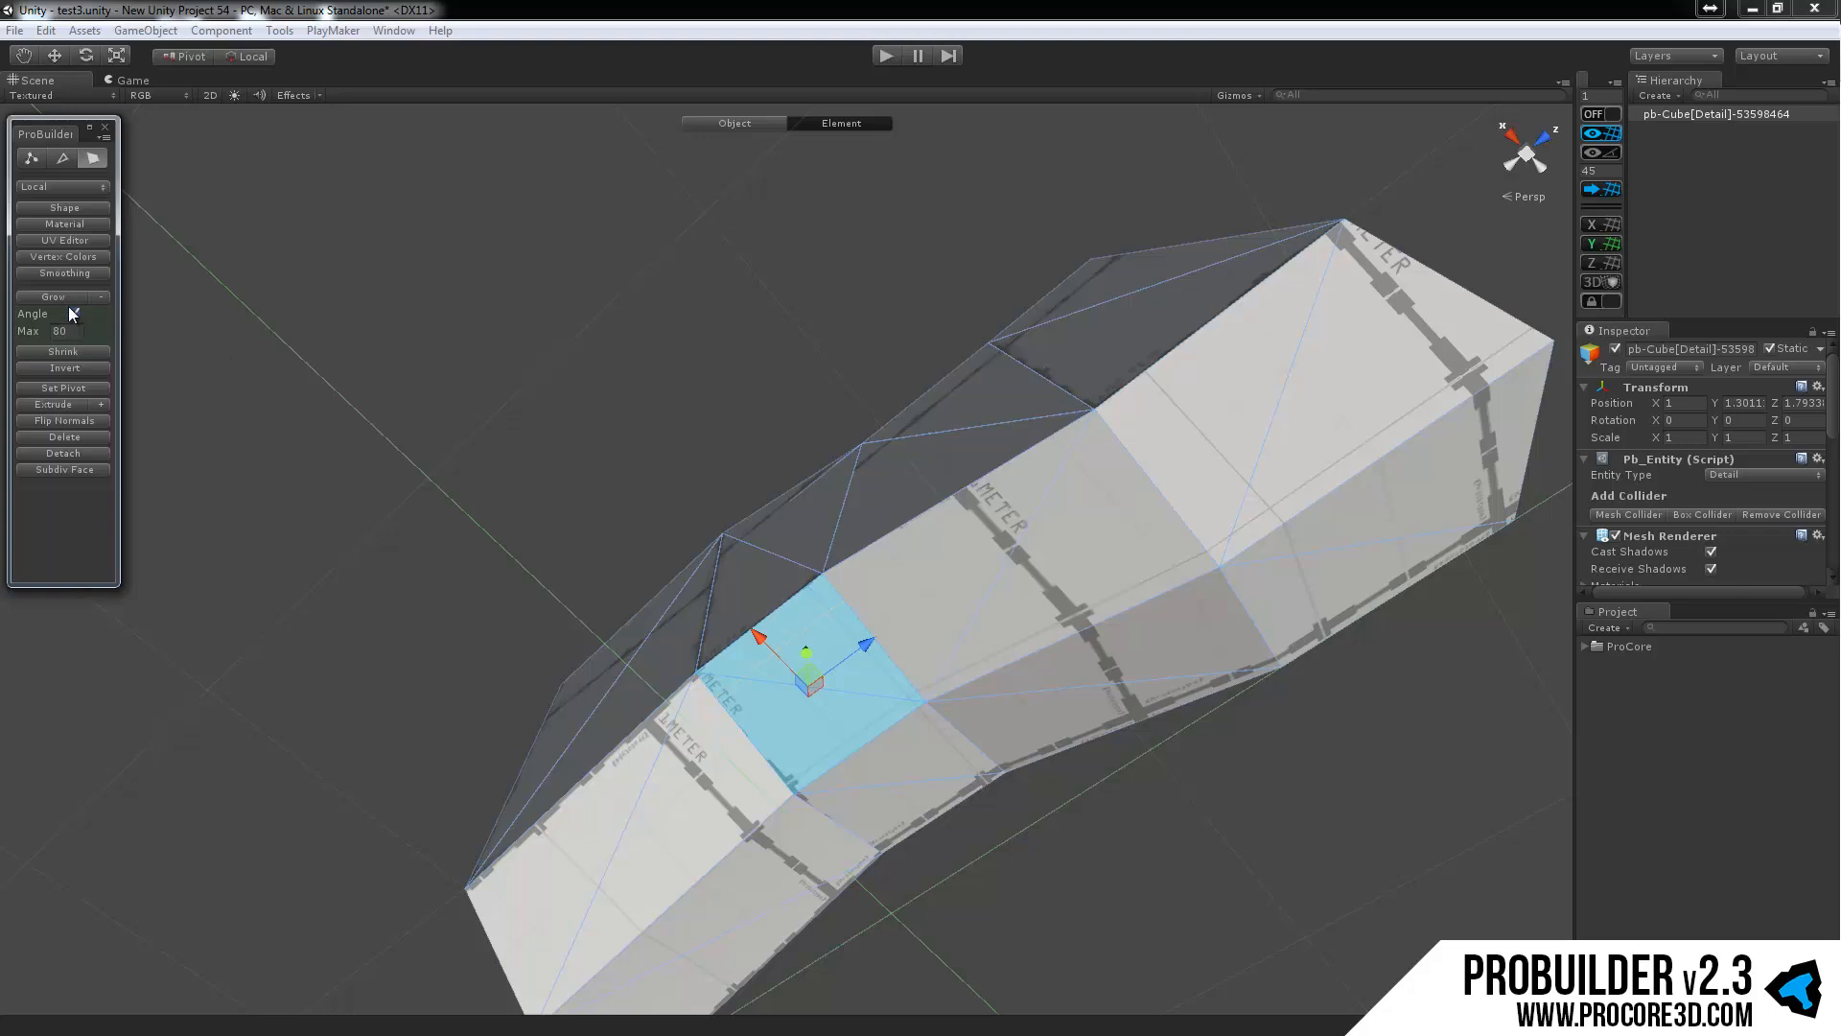
{"action": "scroll", "coordinate": [772, 622], "scroll_direction": "up", "scroll_amount": 5}
{"action": "left_click_drag", "start_coordinate": [772, 622], "coordinate": [831, 665], "text": "alt"}
{"action": "left_click_drag", "start_coordinate": [867, 497], "coordinate": [849, 549], "text": "alt"}
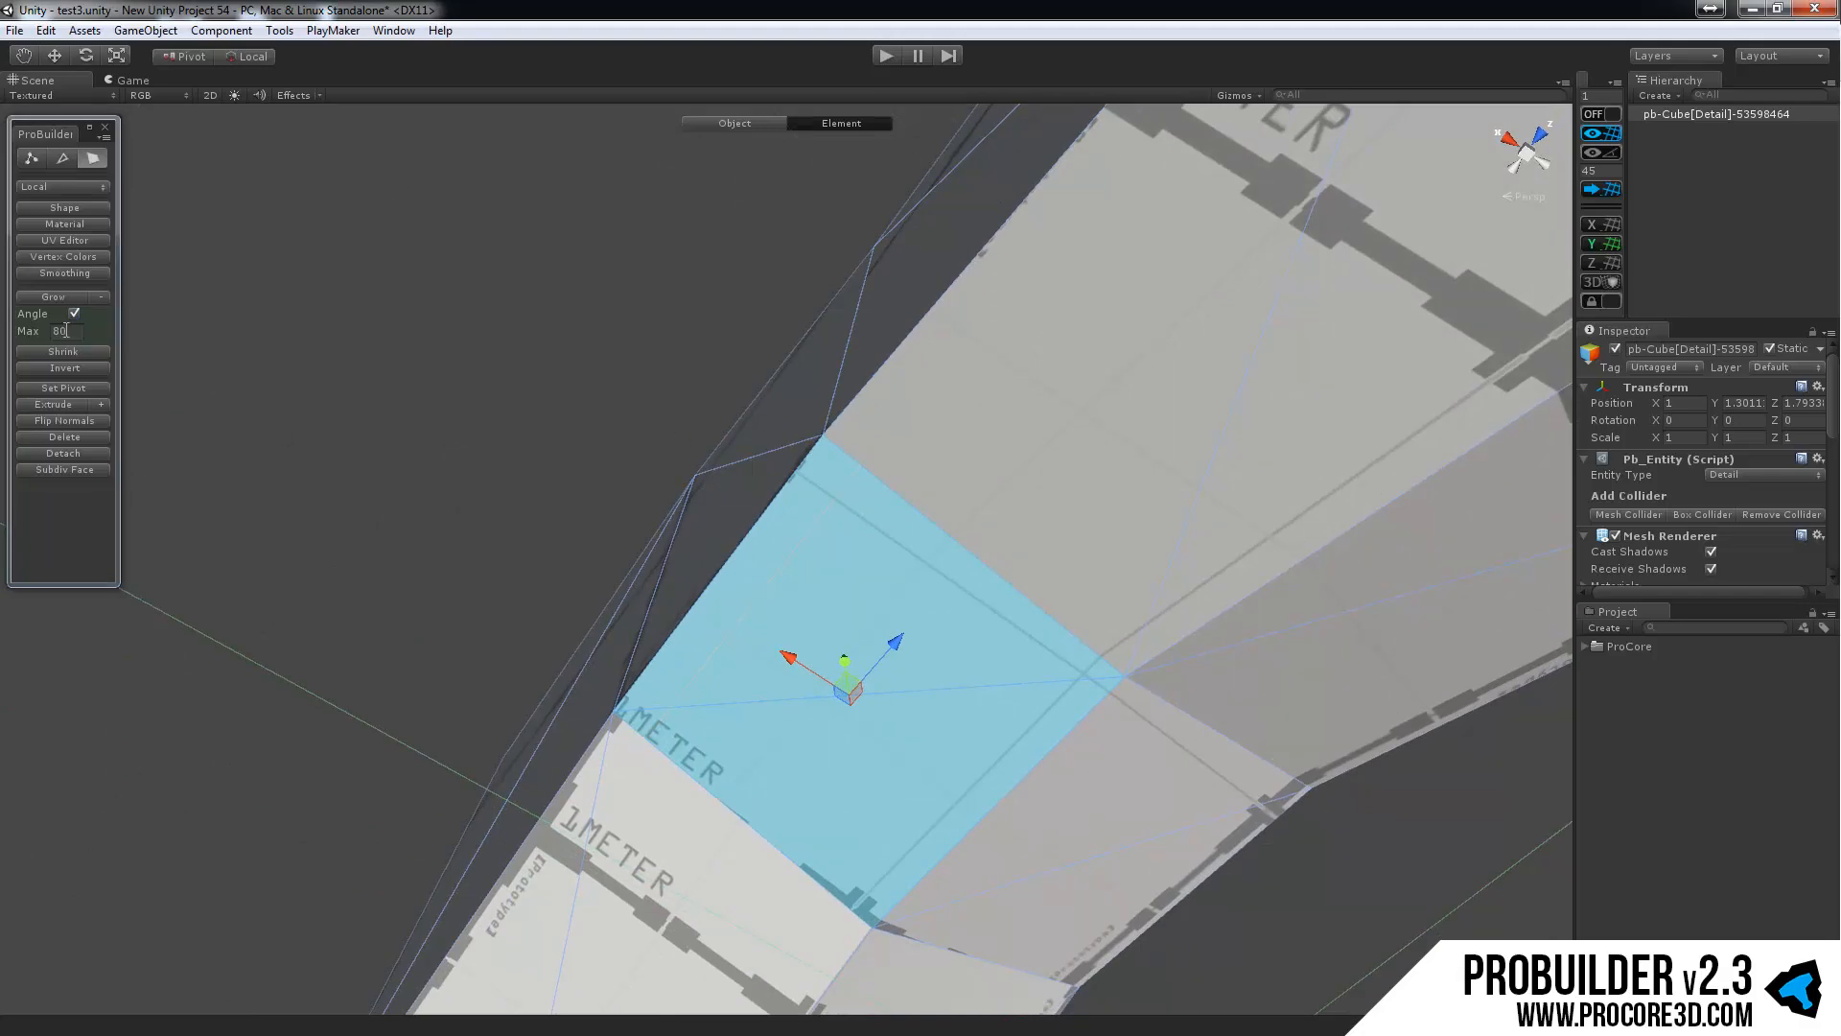
{"action": "left_click", "coordinate": [53, 296]}
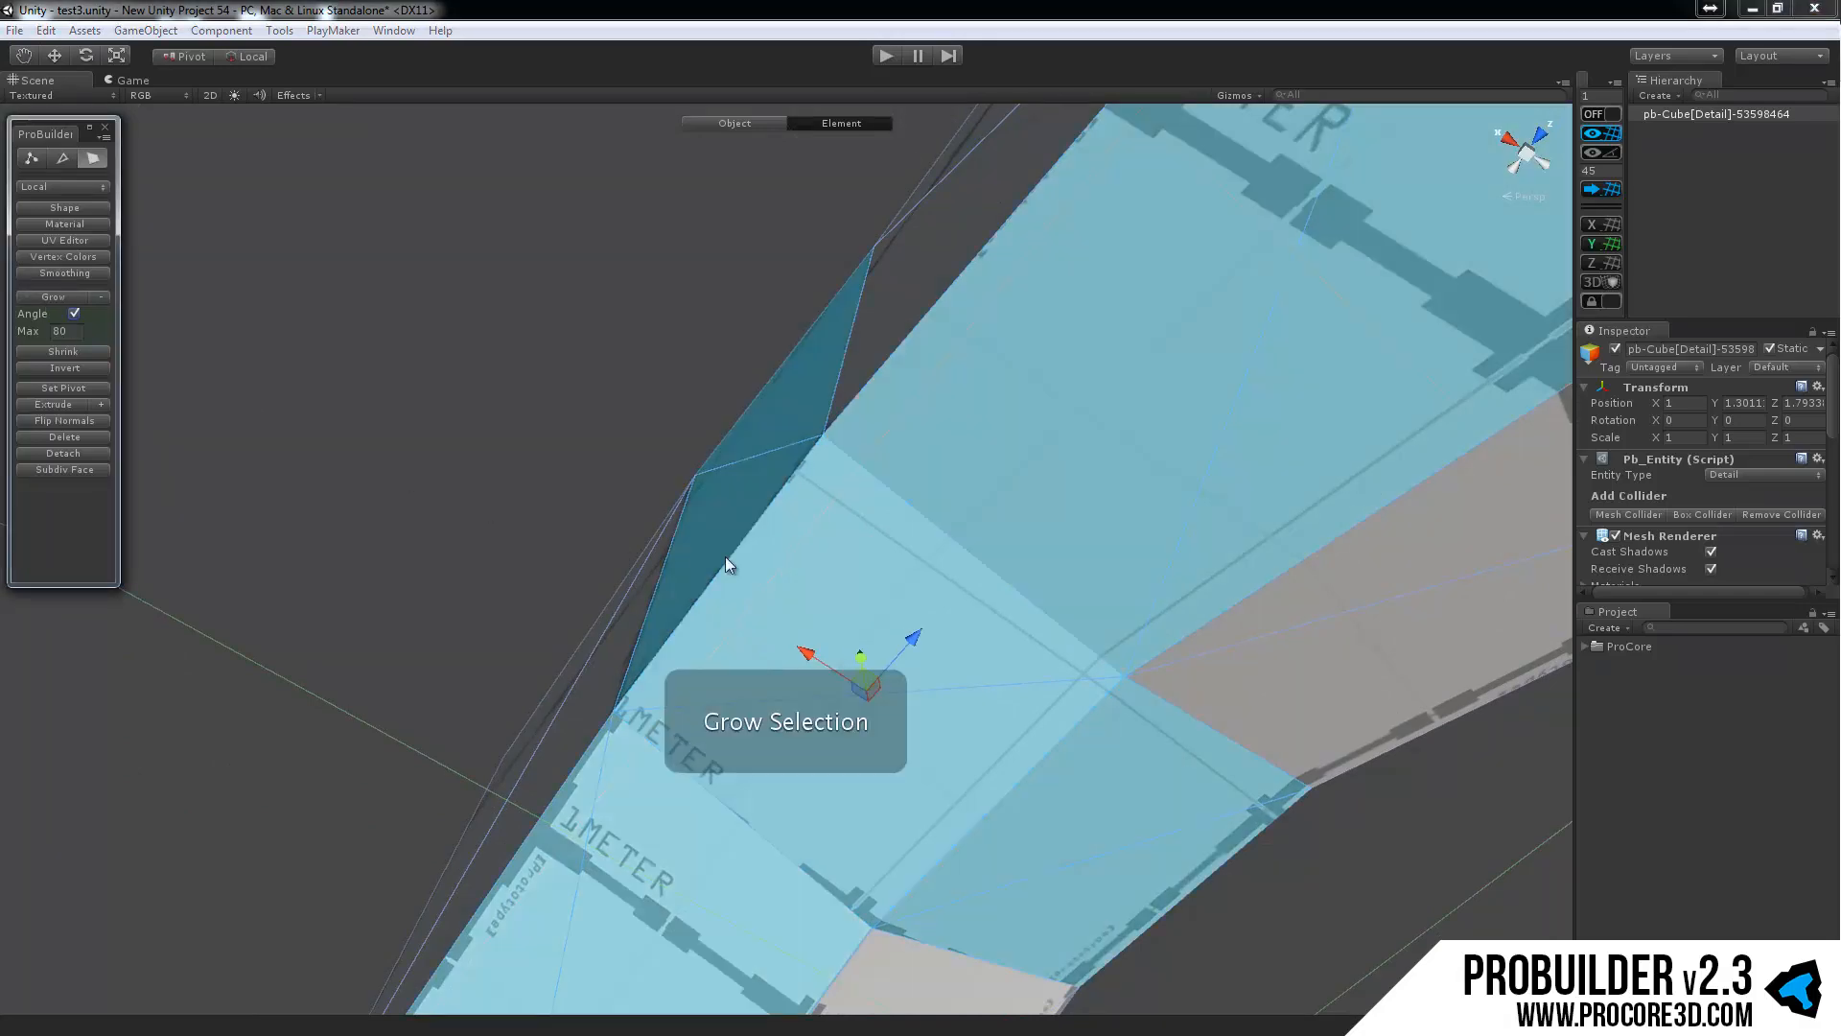
{"action": "left_click_drag", "start_coordinate": [725, 556], "coordinate": [805, 694], "text": "alt"}
{"action": "middle_click_drag", "start_coordinate": [712, 654], "coordinate": [748, 556]}
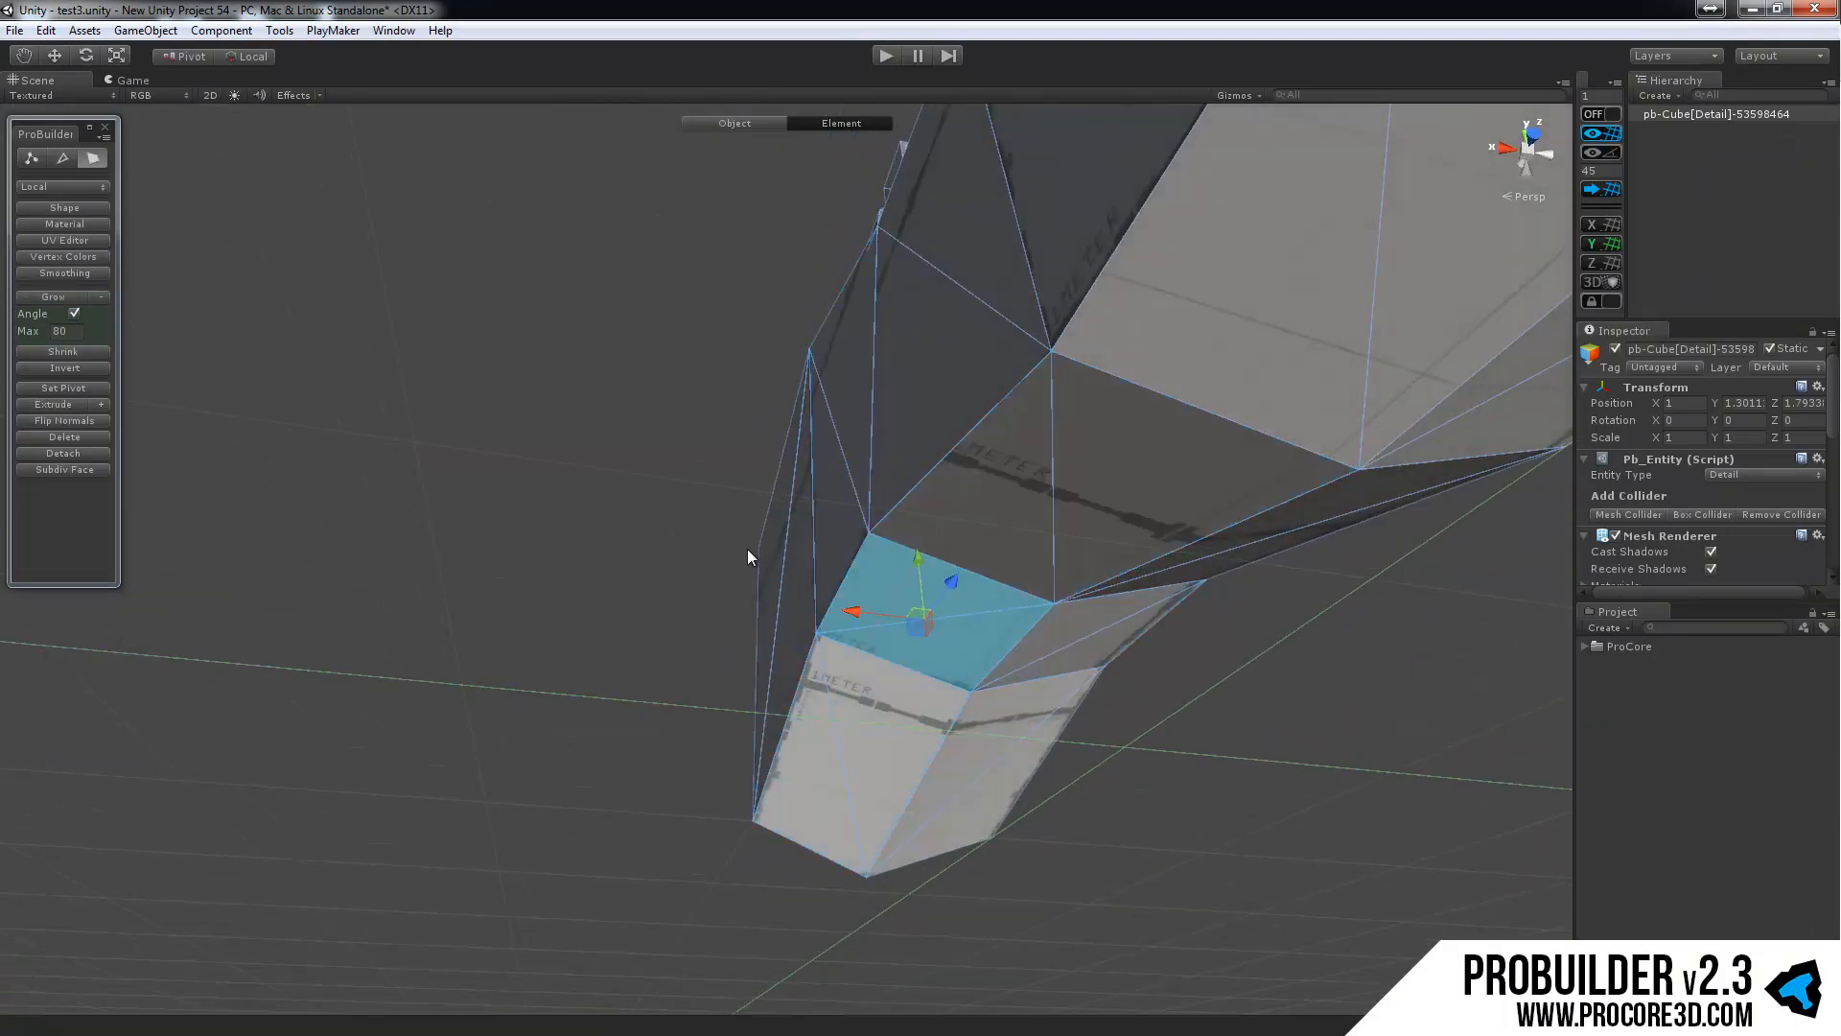
Set Grow's maximum angle to 45 and grow the underside face selection repeatedly.
{"action": "left_click", "coordinate": [61, 331]}
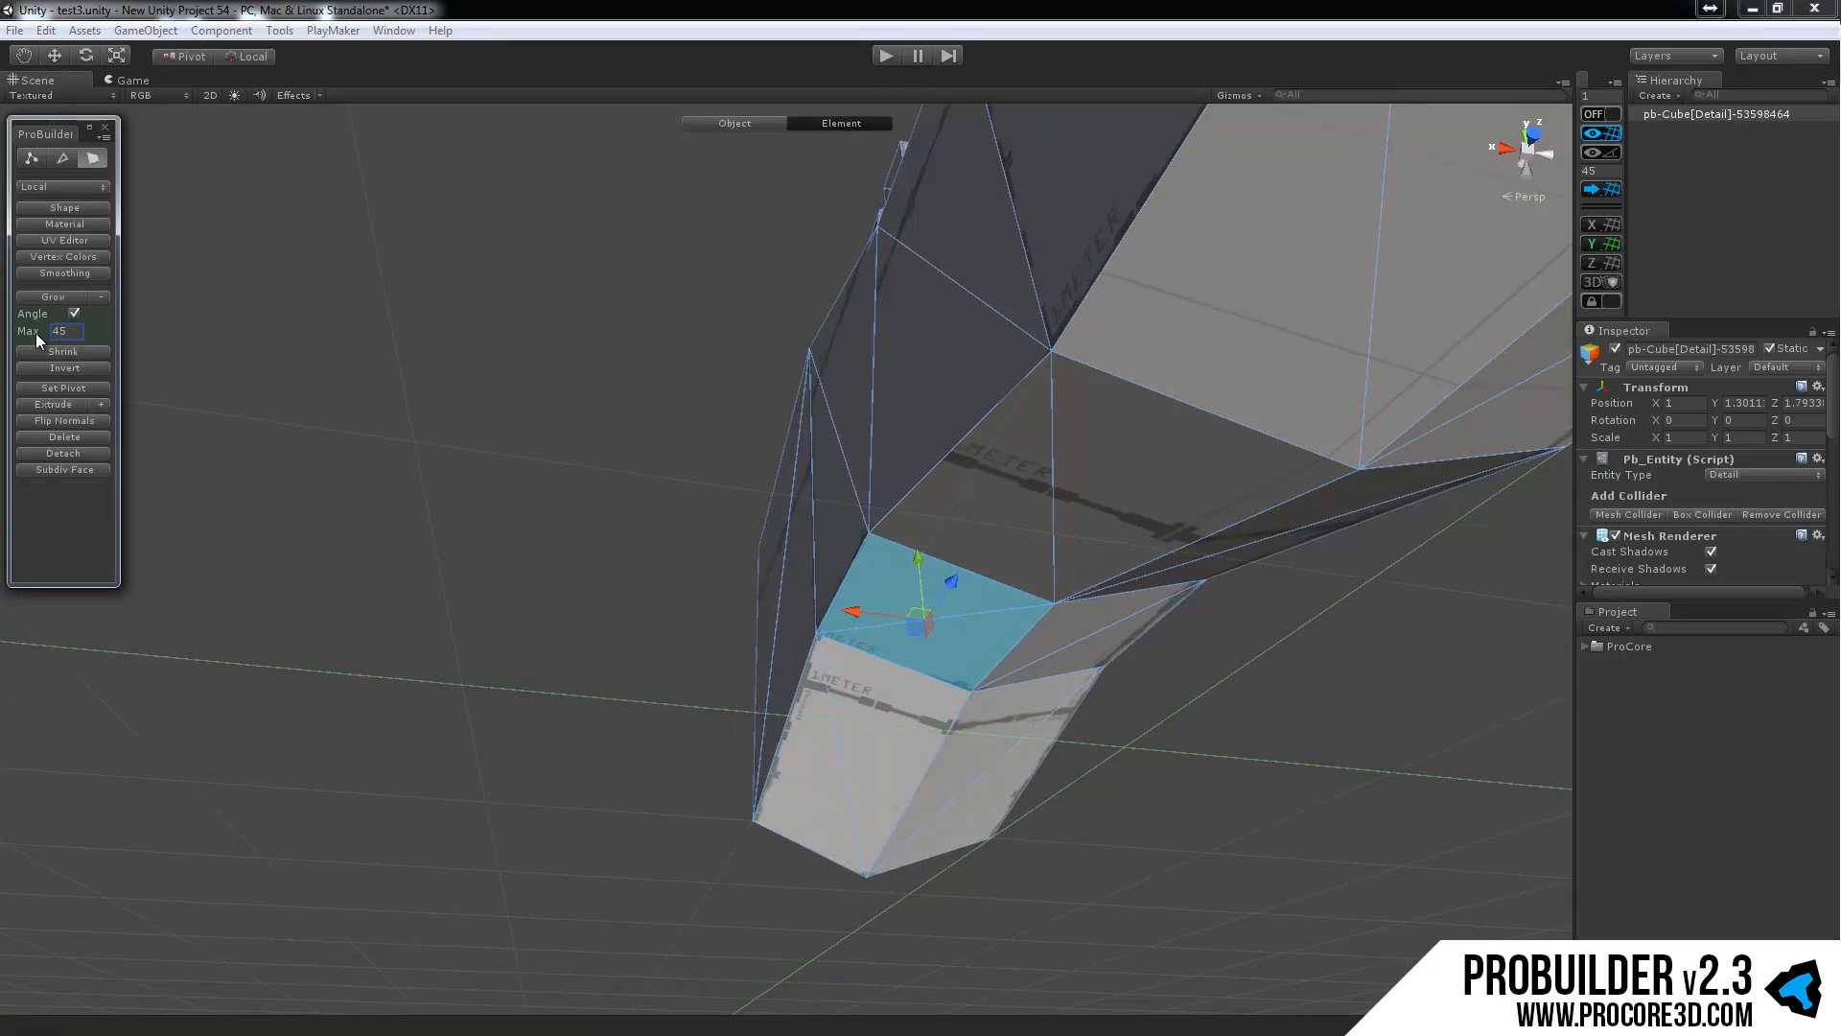
{"action": "left_click", "coordinate": [63, 296]}
{"action": "left_click", "coordinate": [65, 296]}
{"action": "left_click_drag", "start_coordinate": [531, 358], "coordinate": [451, 422], "text": "alt"}
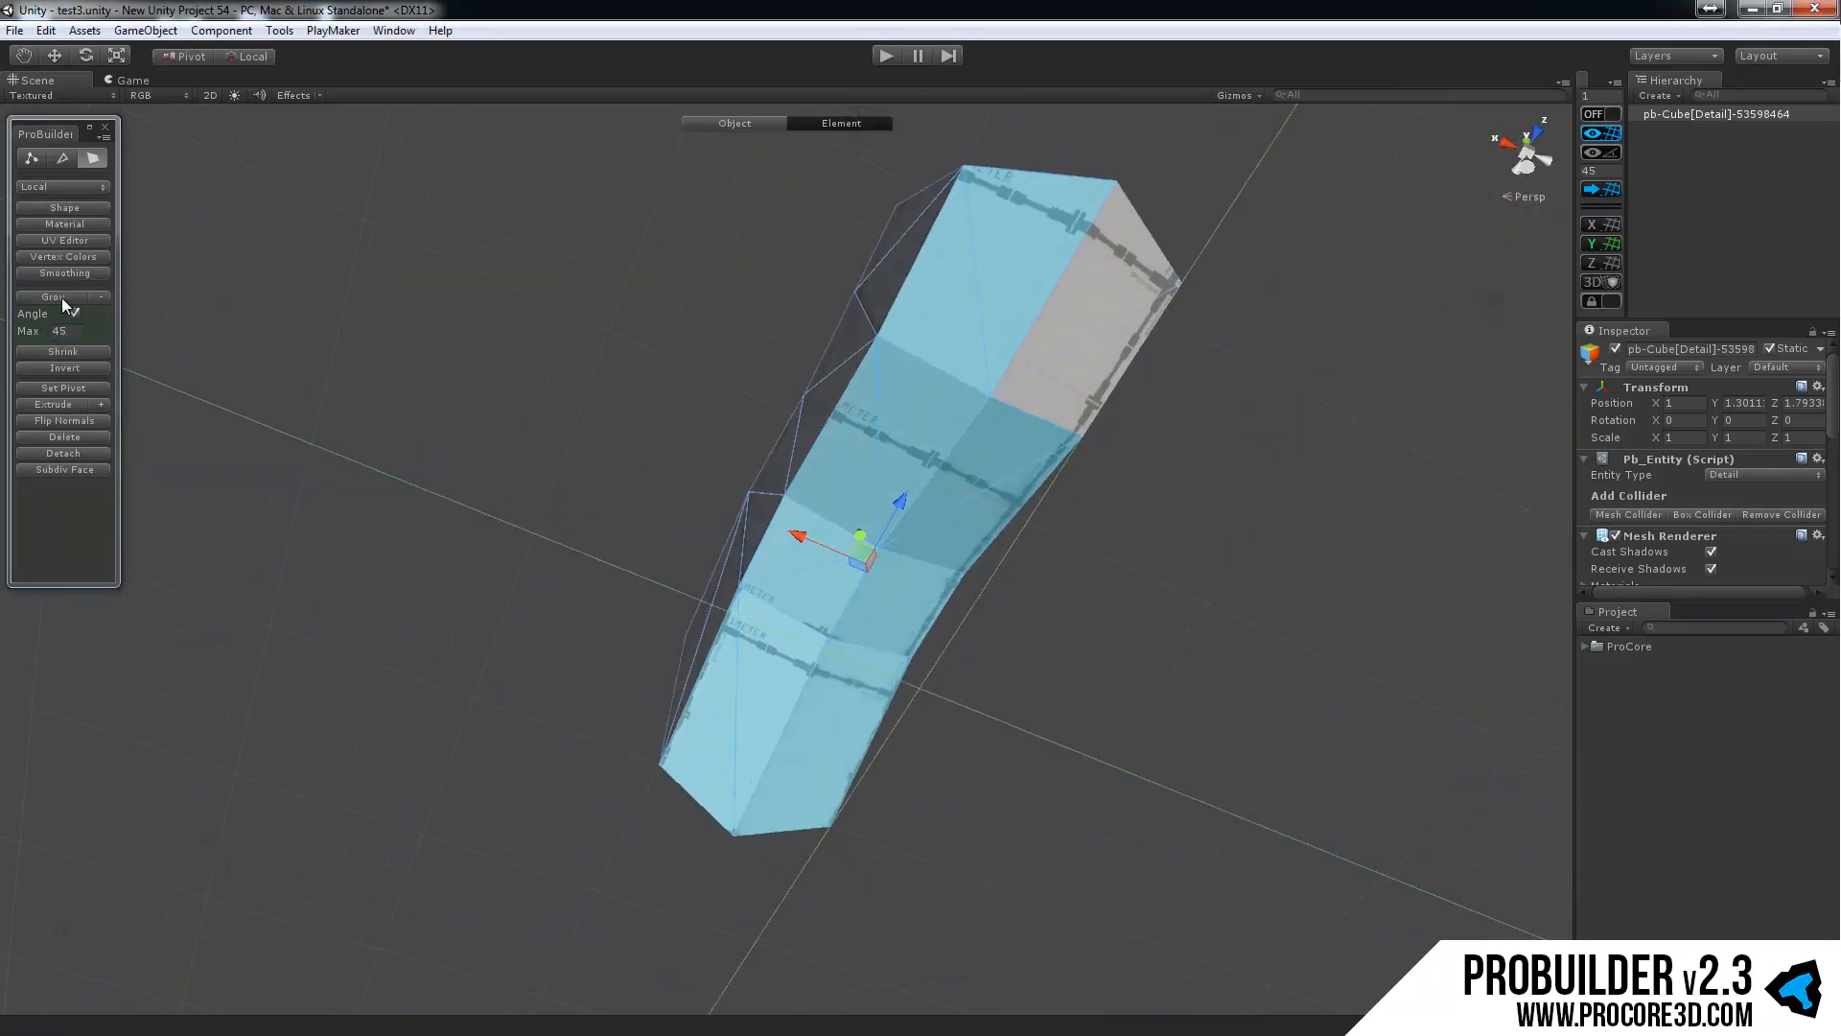
{"action": "left_click", "coordinate": [59, 297]}
{"action": "left_click", "coordinate": [60, 296]}
Select the side face below the tower and the larger face adjoining it, and subdivide both.
{"action": "left_click_drag", "start_coordinate": [1122, 576], "coordinate": [595, 709], "text": "alt"}
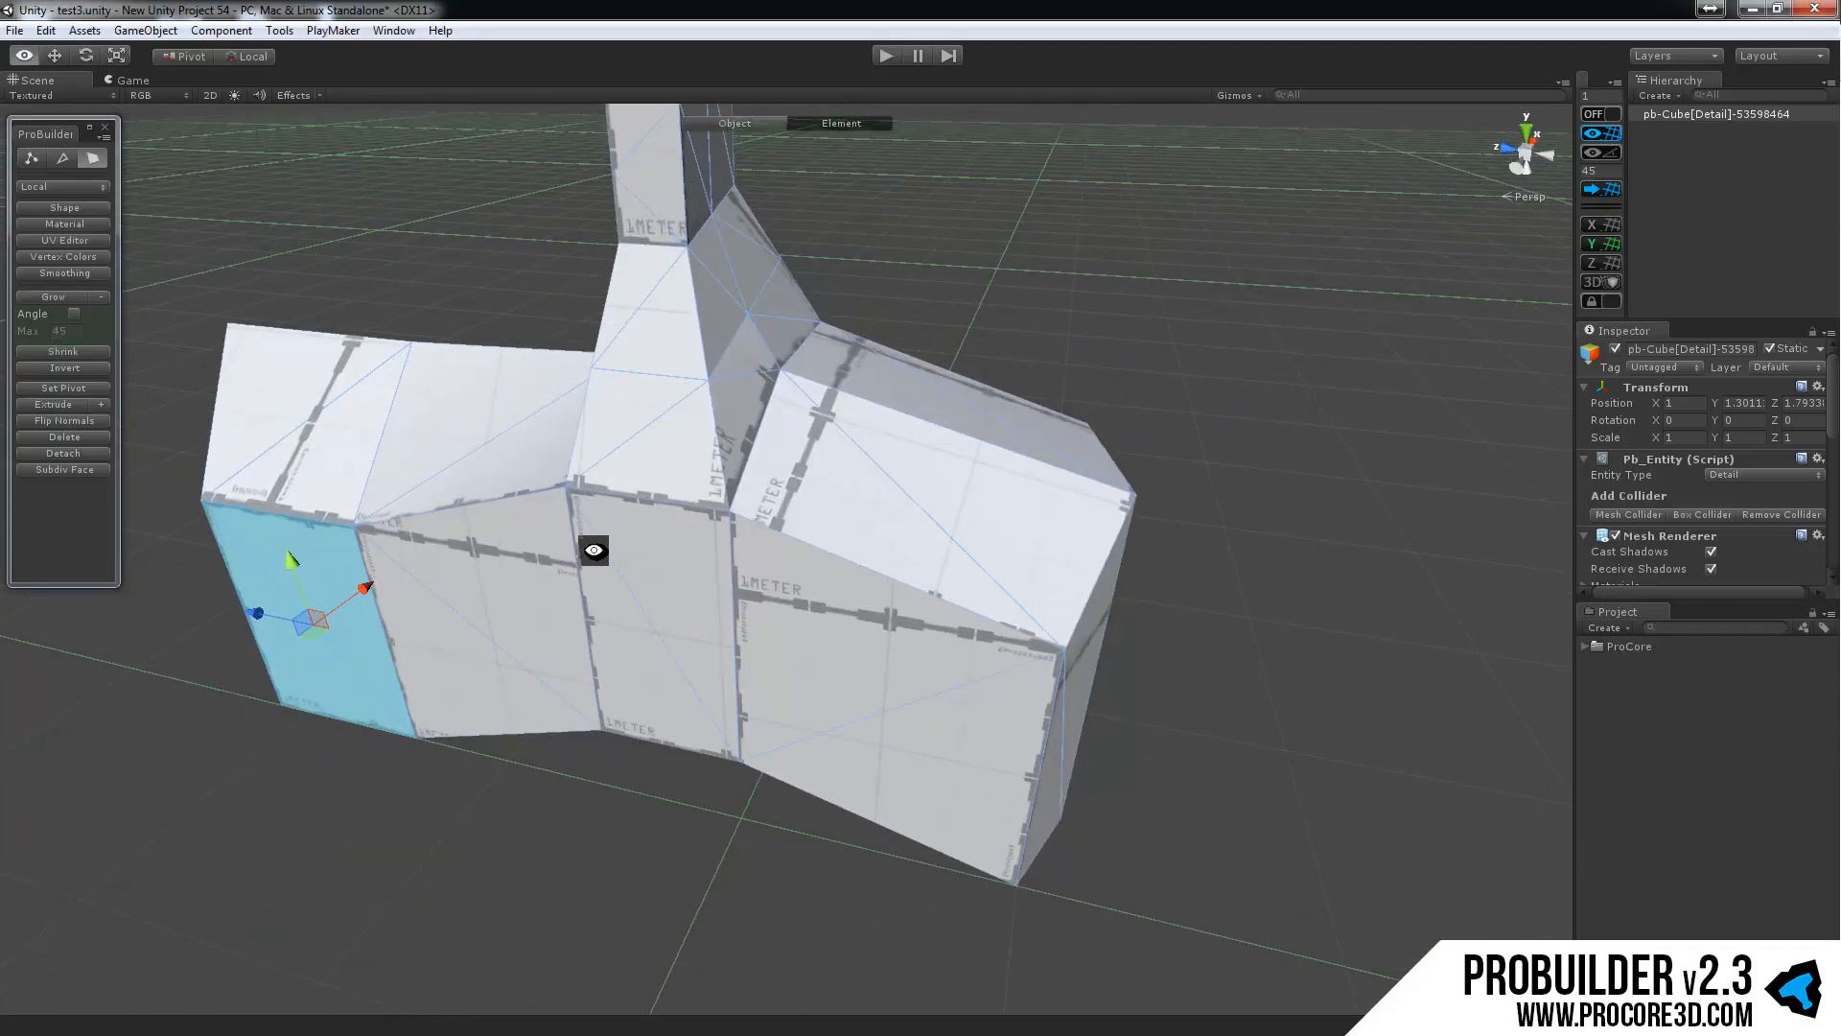
{"action": "left_click_drag", "start_coordinate": [596, 534], "coordinate": [419, 378], "text": "alt"}
{"action": "left_click_drag", "start_coordinate": [734, 384], "coordinate": [735, 456], "text": "alt"}
{"action": "left_click", "coordinate": [736, 457]}
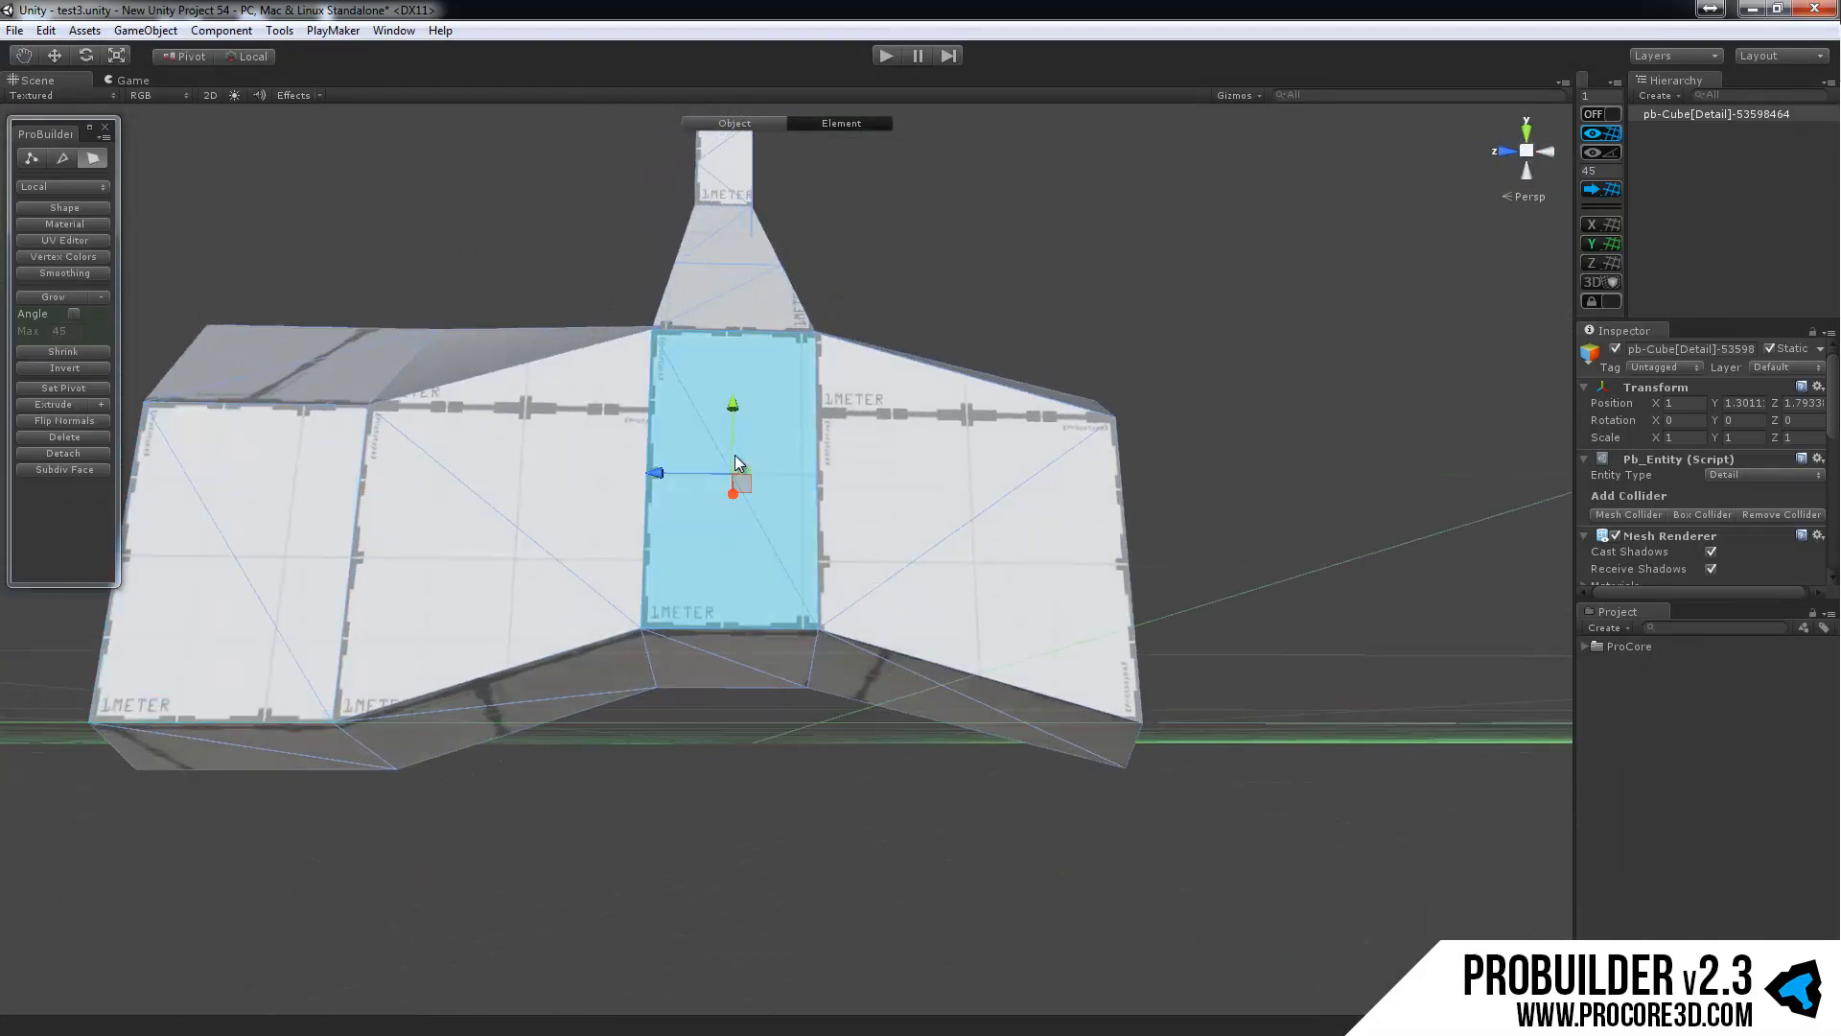
{"action": "left_click", "coordinate": [904, 497], "text": "shift"}
{"action": "left_click_drag", "start_coordinate": [929, 645], "coordinate": [875, 591], "text": "alt"}
{"action": "scroll", "coordinate": [875, 591], "scroll_direction": "up", "scroll_amount": 3}
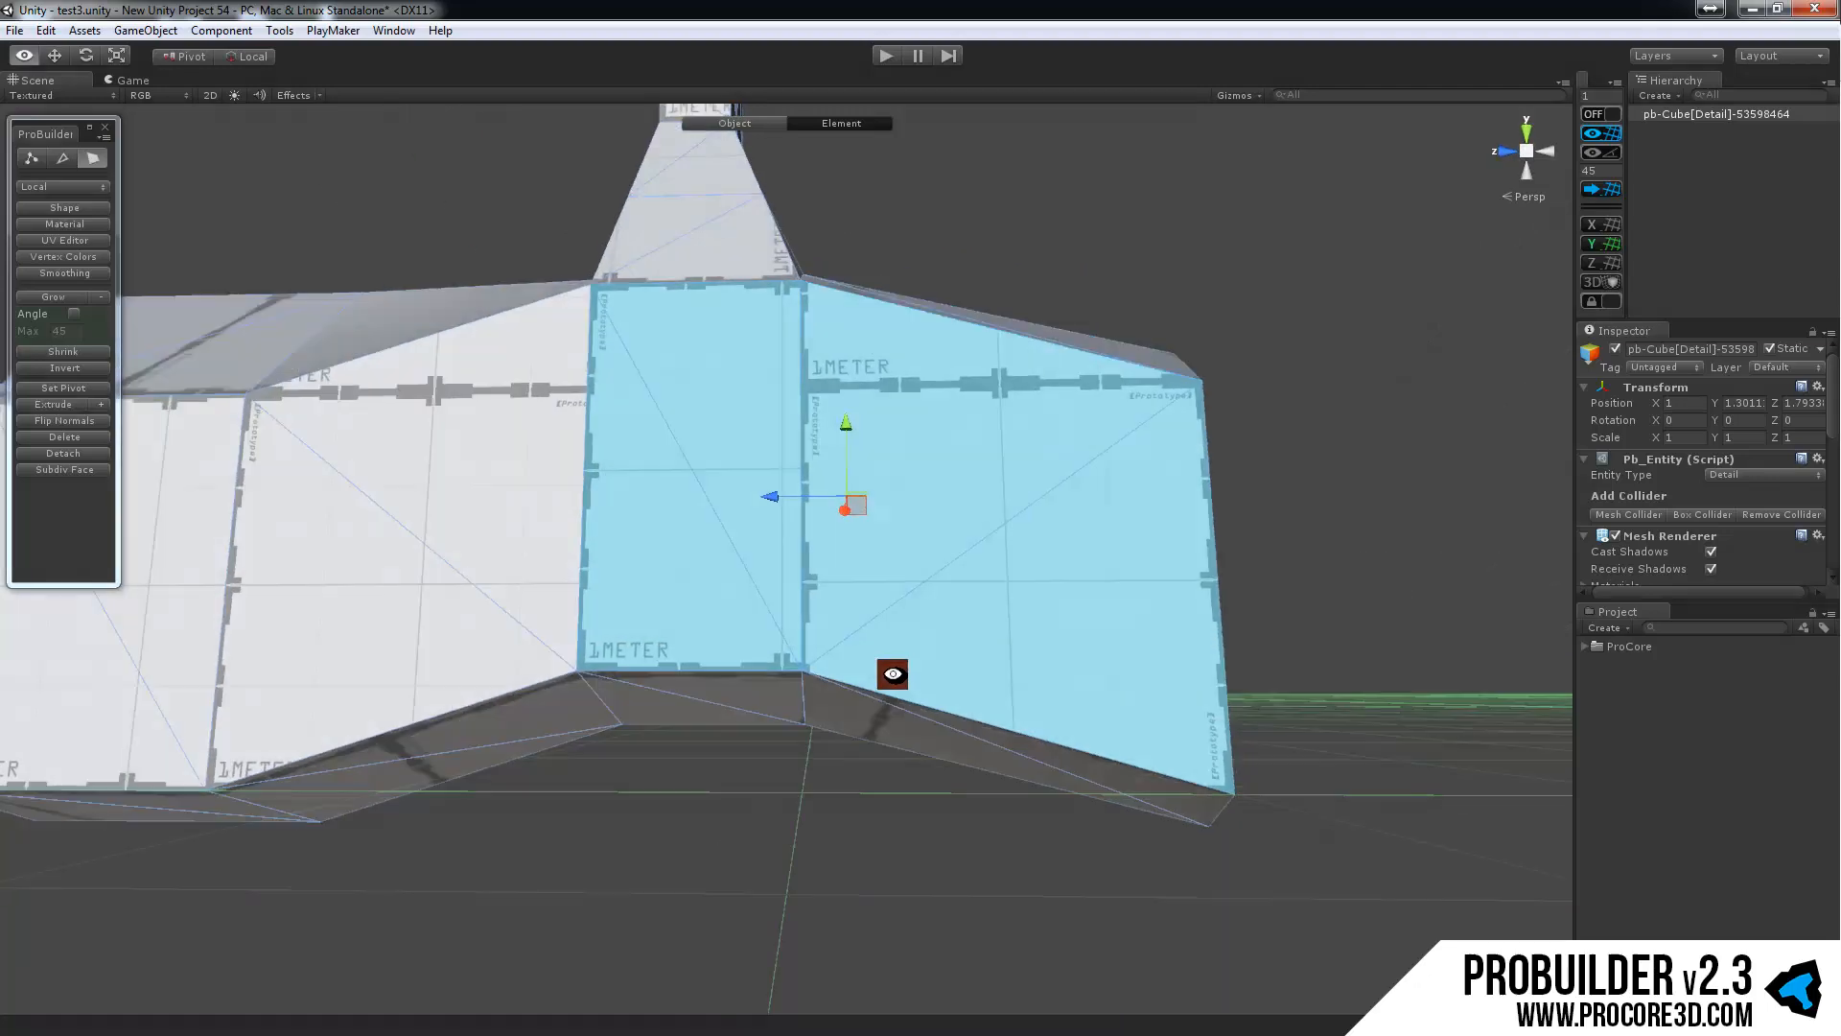
{"action": "left_click_drag", "start_coordinate": [892, 674], "coordinate": [868, 752], "text": "alt"}
{"action": "left_click", "coordinate": [65, 470]}
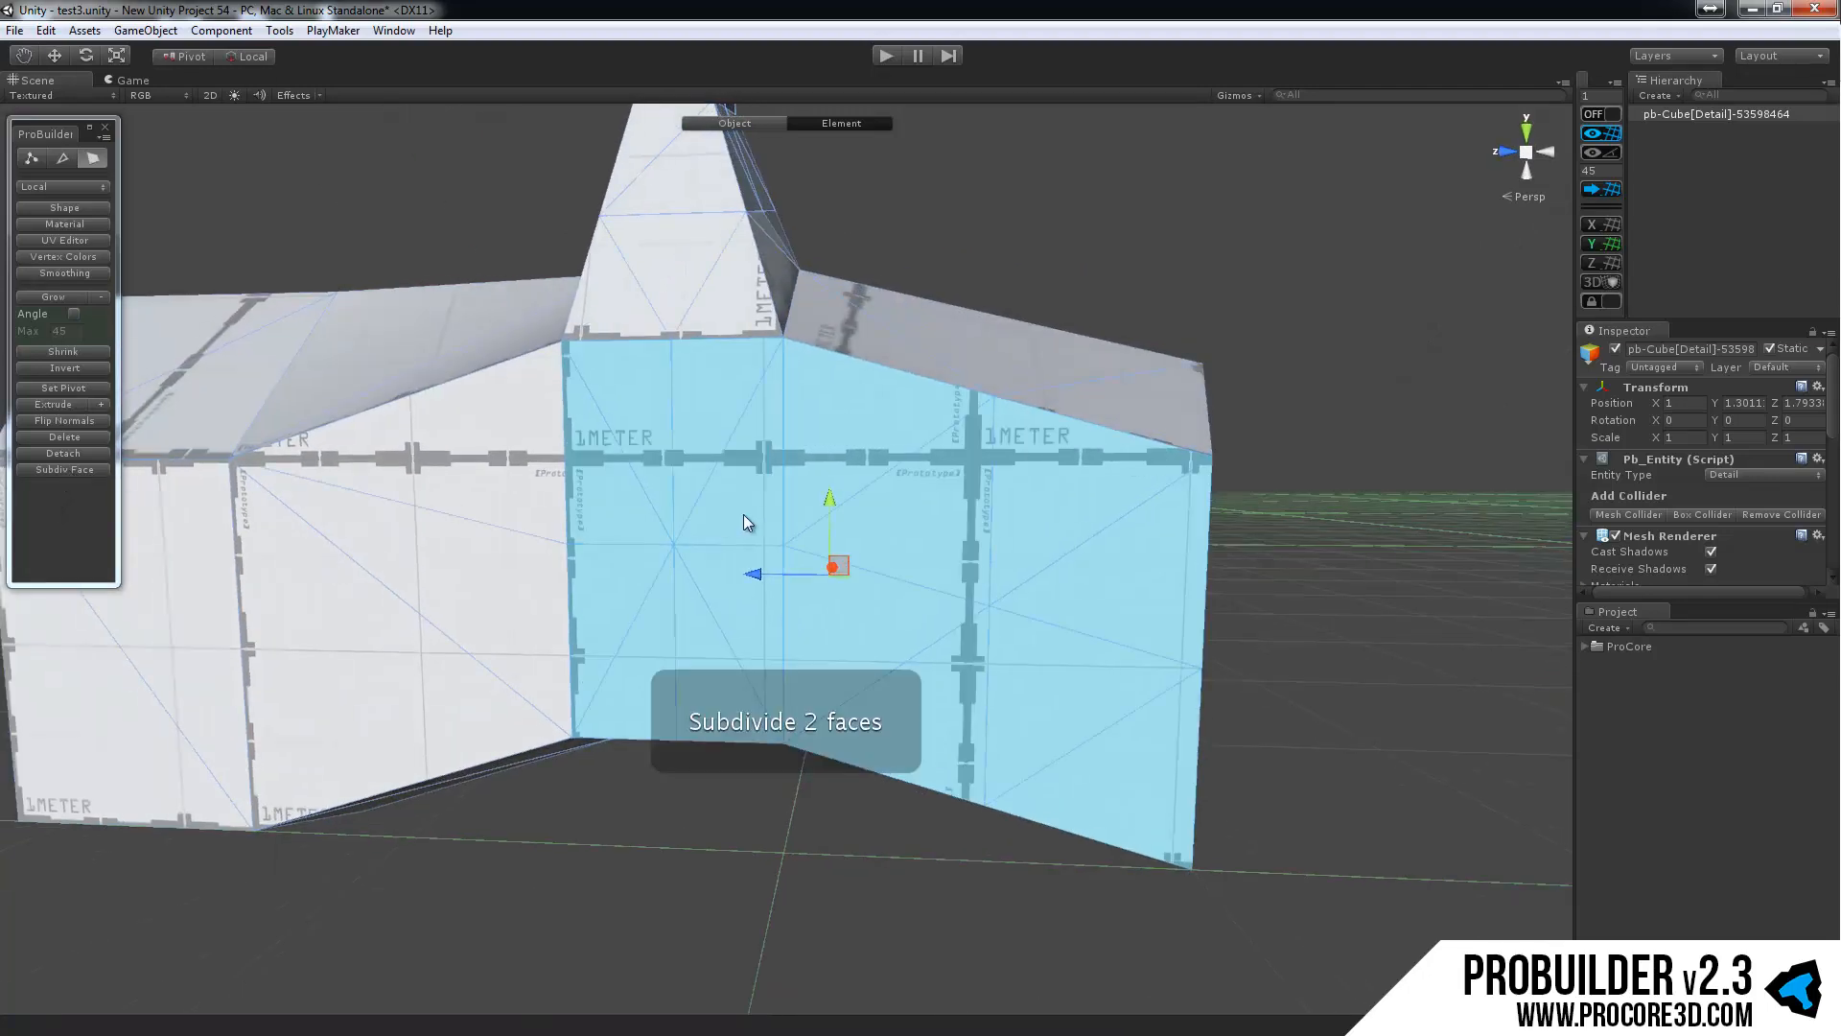
Check the upper faces produced by the subdivision by selecting them one by one.
{"action": "left_click", "coordinate": [608, 433]}
{"action": "left_click", "coordinate": [752, 430]}
{"action": "left_click", "coordinate": [918, 468]}
{"action": "left_click", "coordinate": [1074, 570]}
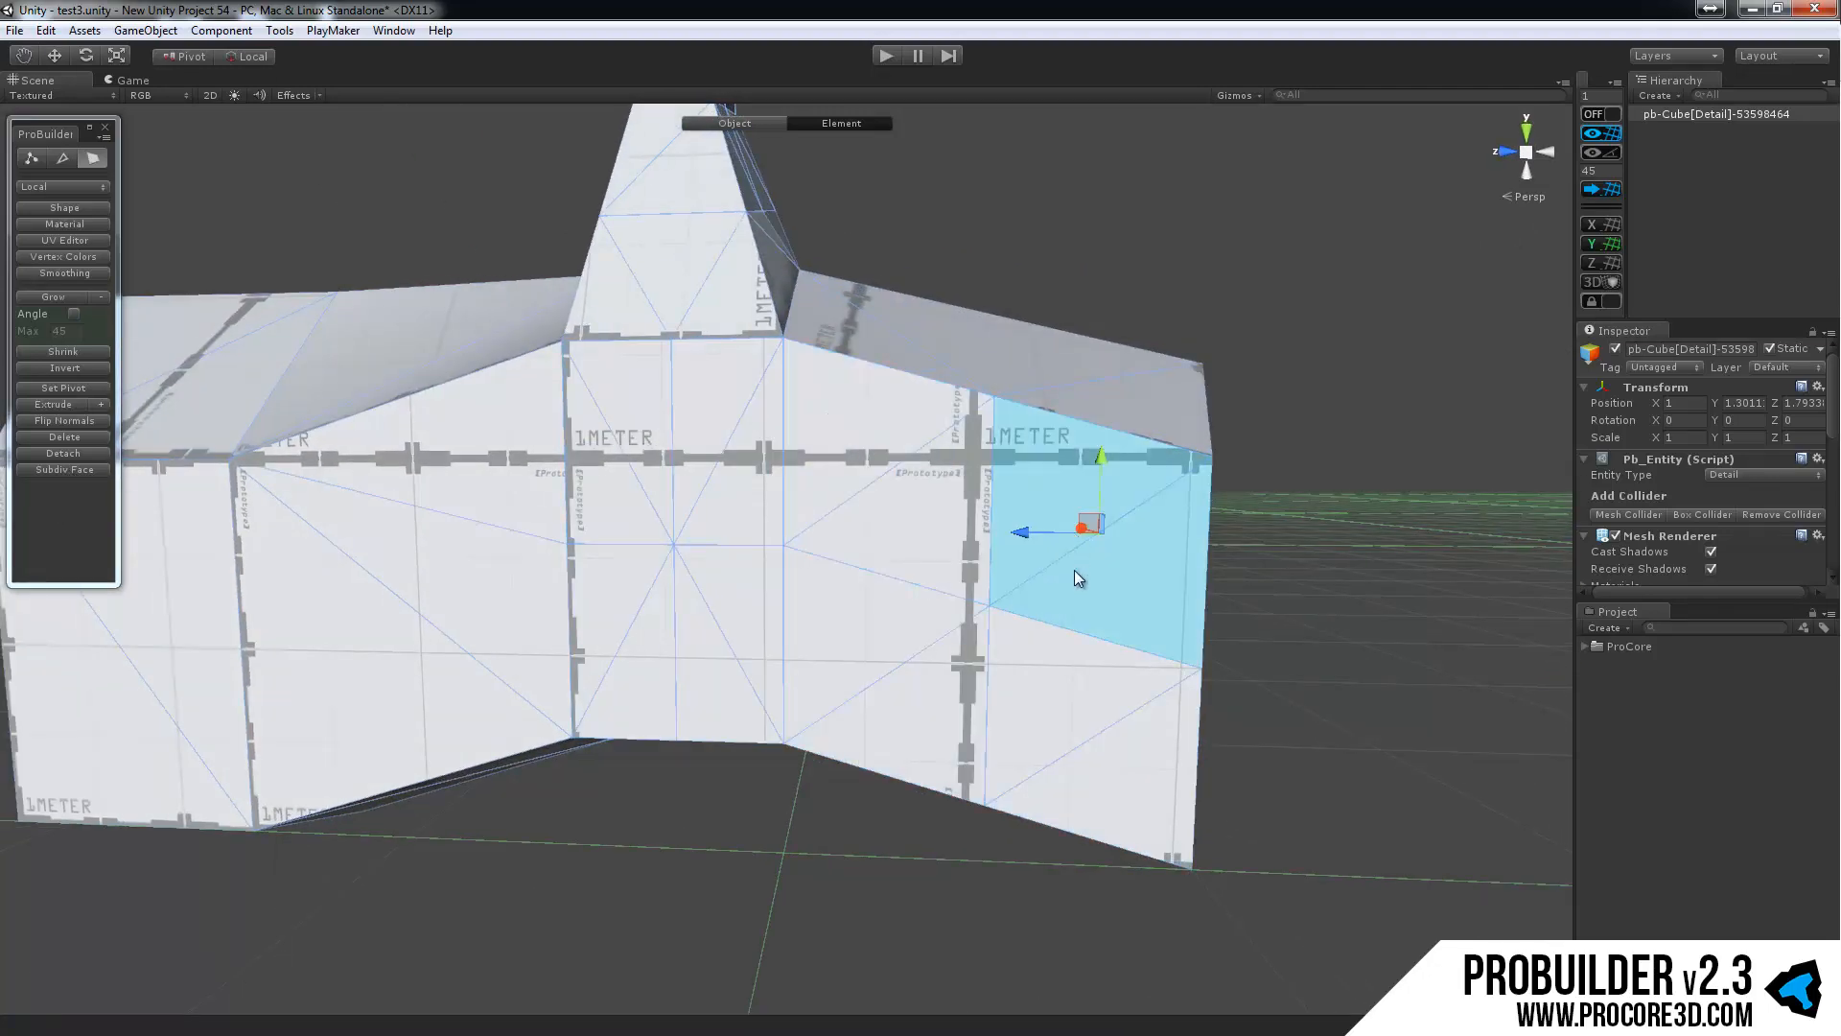
Select three non-adjacent faces of the subdivided area, extrude them outward into blocks, and return to object mode.
{"action": "left_click", "coordinate": [932, 643]}
{"action": "left_click_drag", "start_coordinate": [690, 554], "coordinate": [775, 547], "text": "alt"}
{"action": "left_click", "coordinate": [776, 542], "text": "shift"}
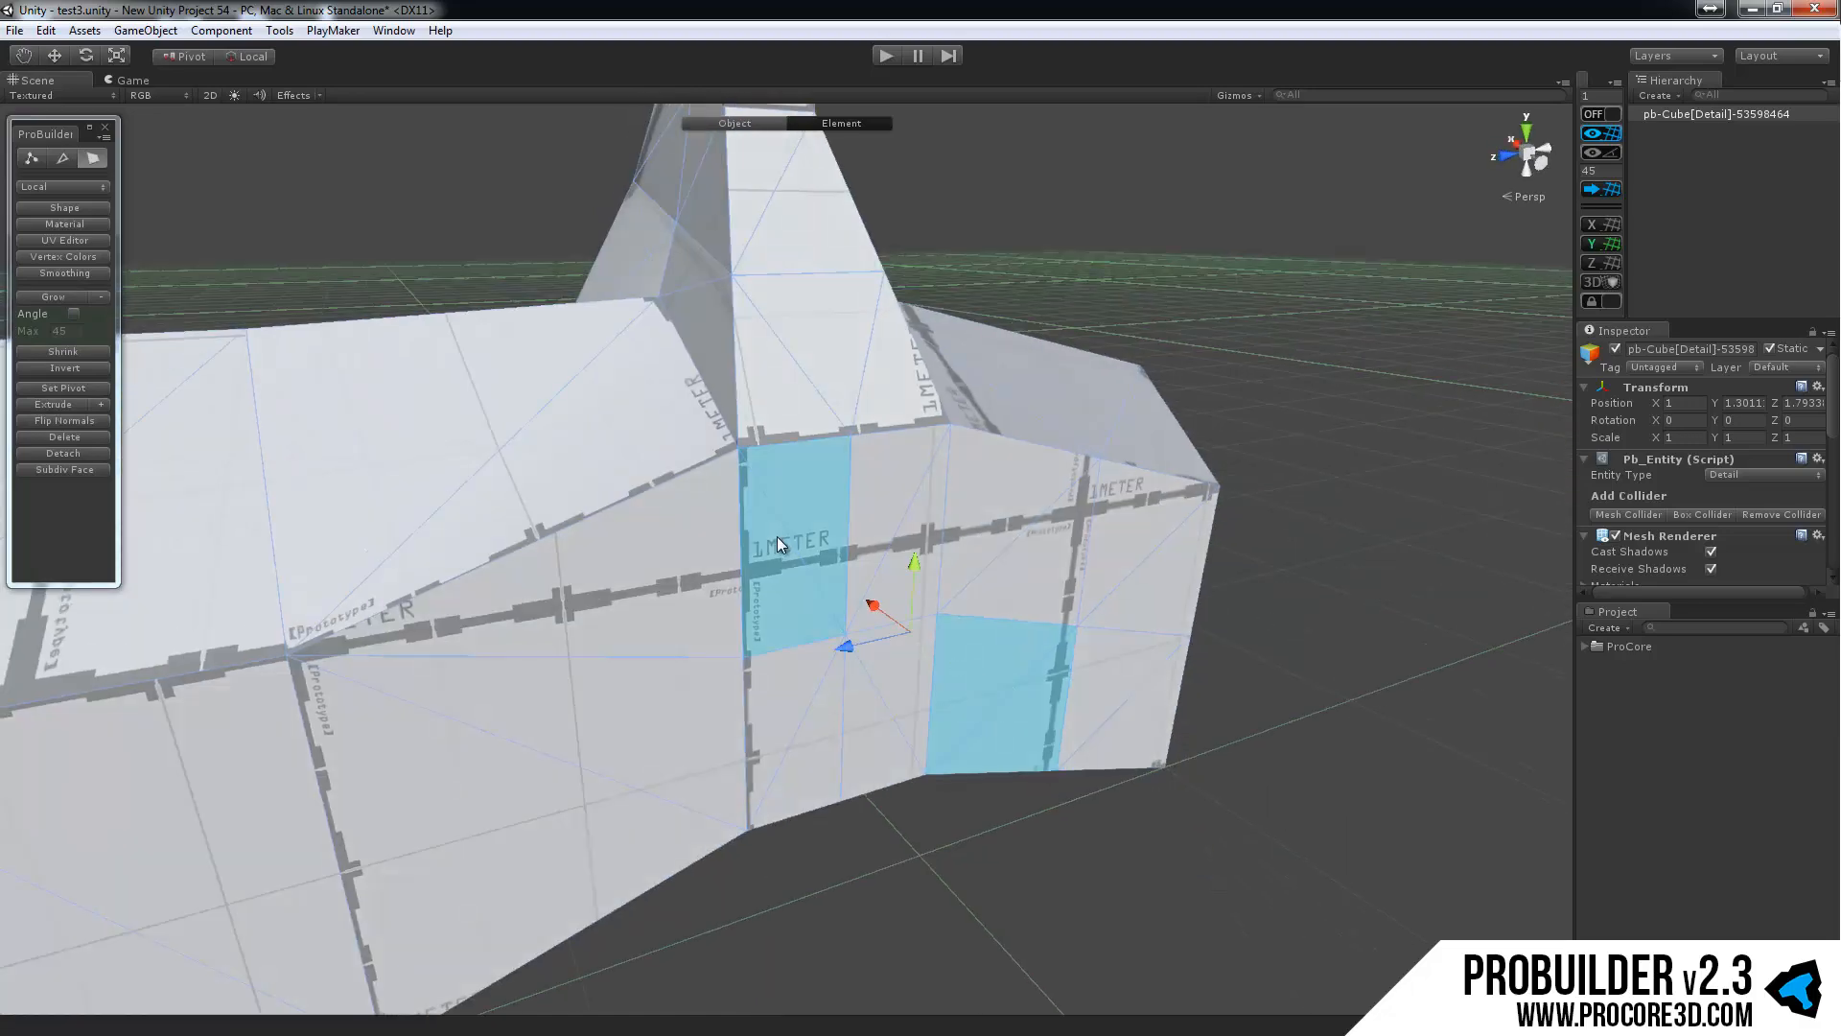
{"action": "left_click", "coordinate": [1147, 545], "text": "shift"}
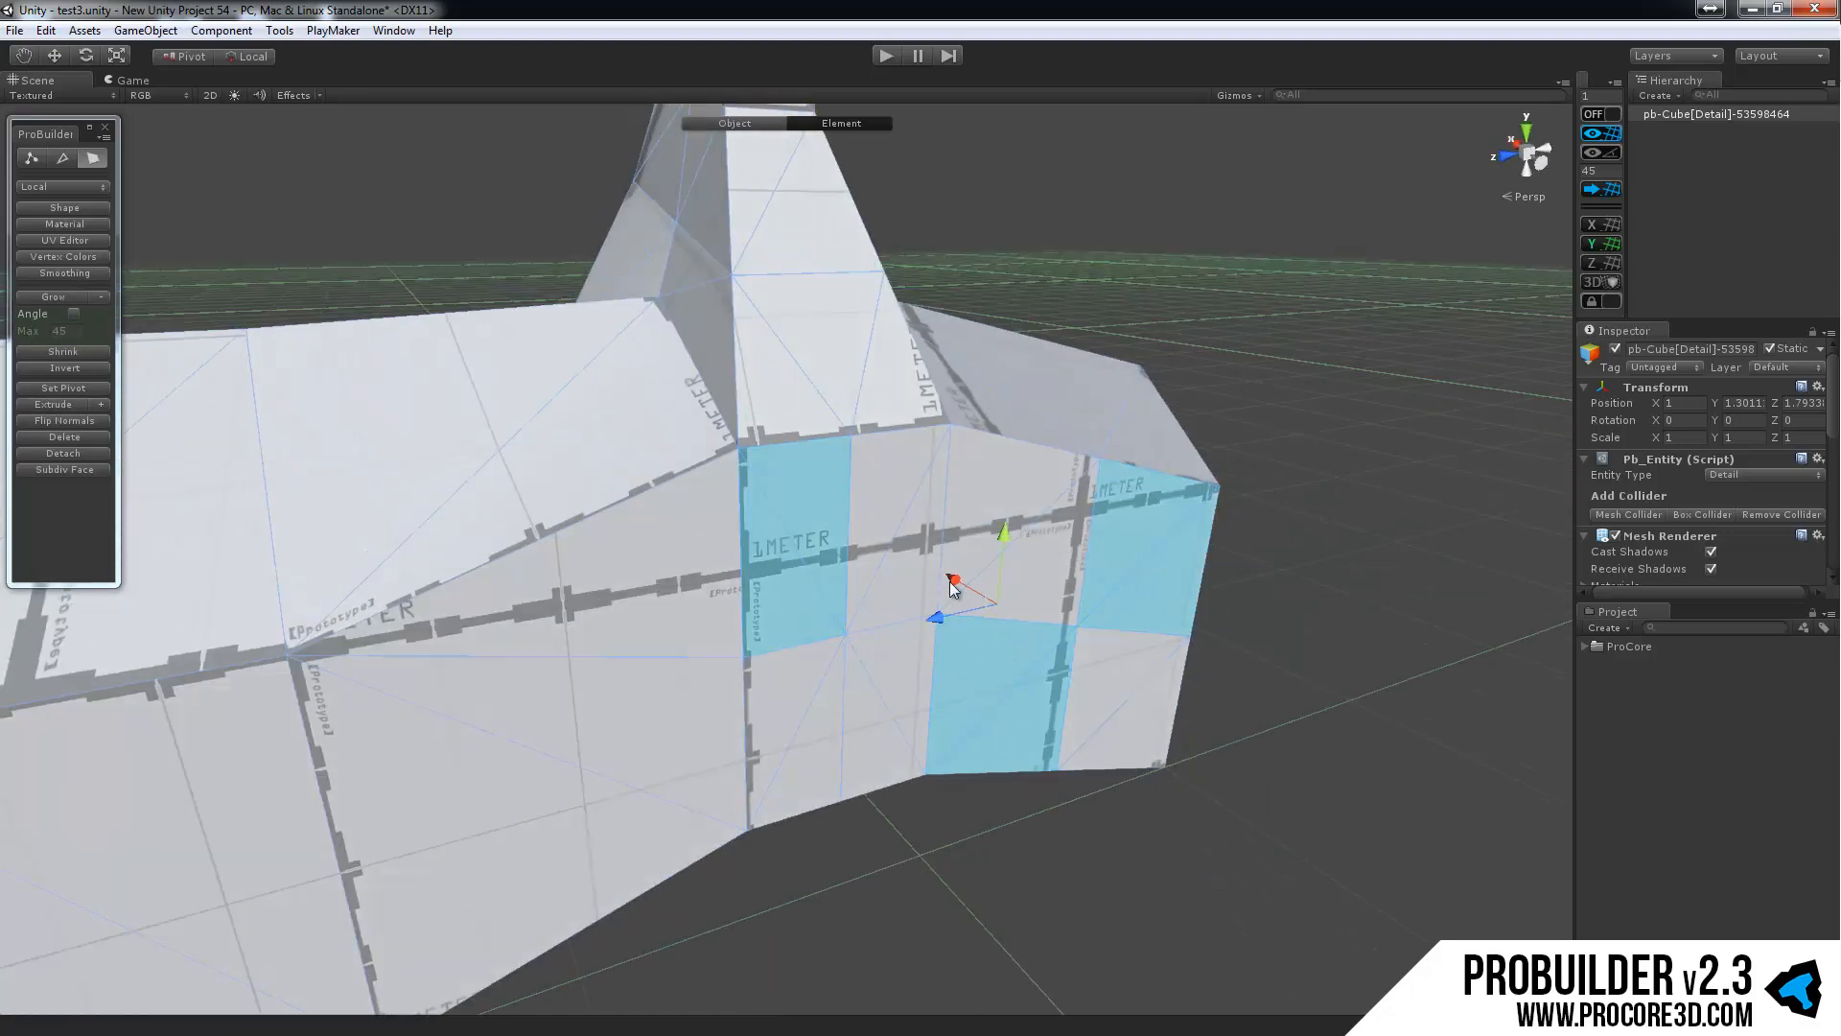
{"action": "key", "text": "ctrl+e"}
{"action": "scroll", "coordinate": [1005, 645], "scroll_direction": "down", "scroll_amount": 5}
{"action": "left_click_drag", "start_coordinate": [1006, 646], "coordinate": [1059, 604], "text": "alt"}
{"action": "scroll", "coordinate": [768, 524], "scroll_direction": "up", "scroll_amount": 3}
{"action": "scroll", "coordinate": [649, 549], "scroll_direction": "down", "scroll_amount": 5}
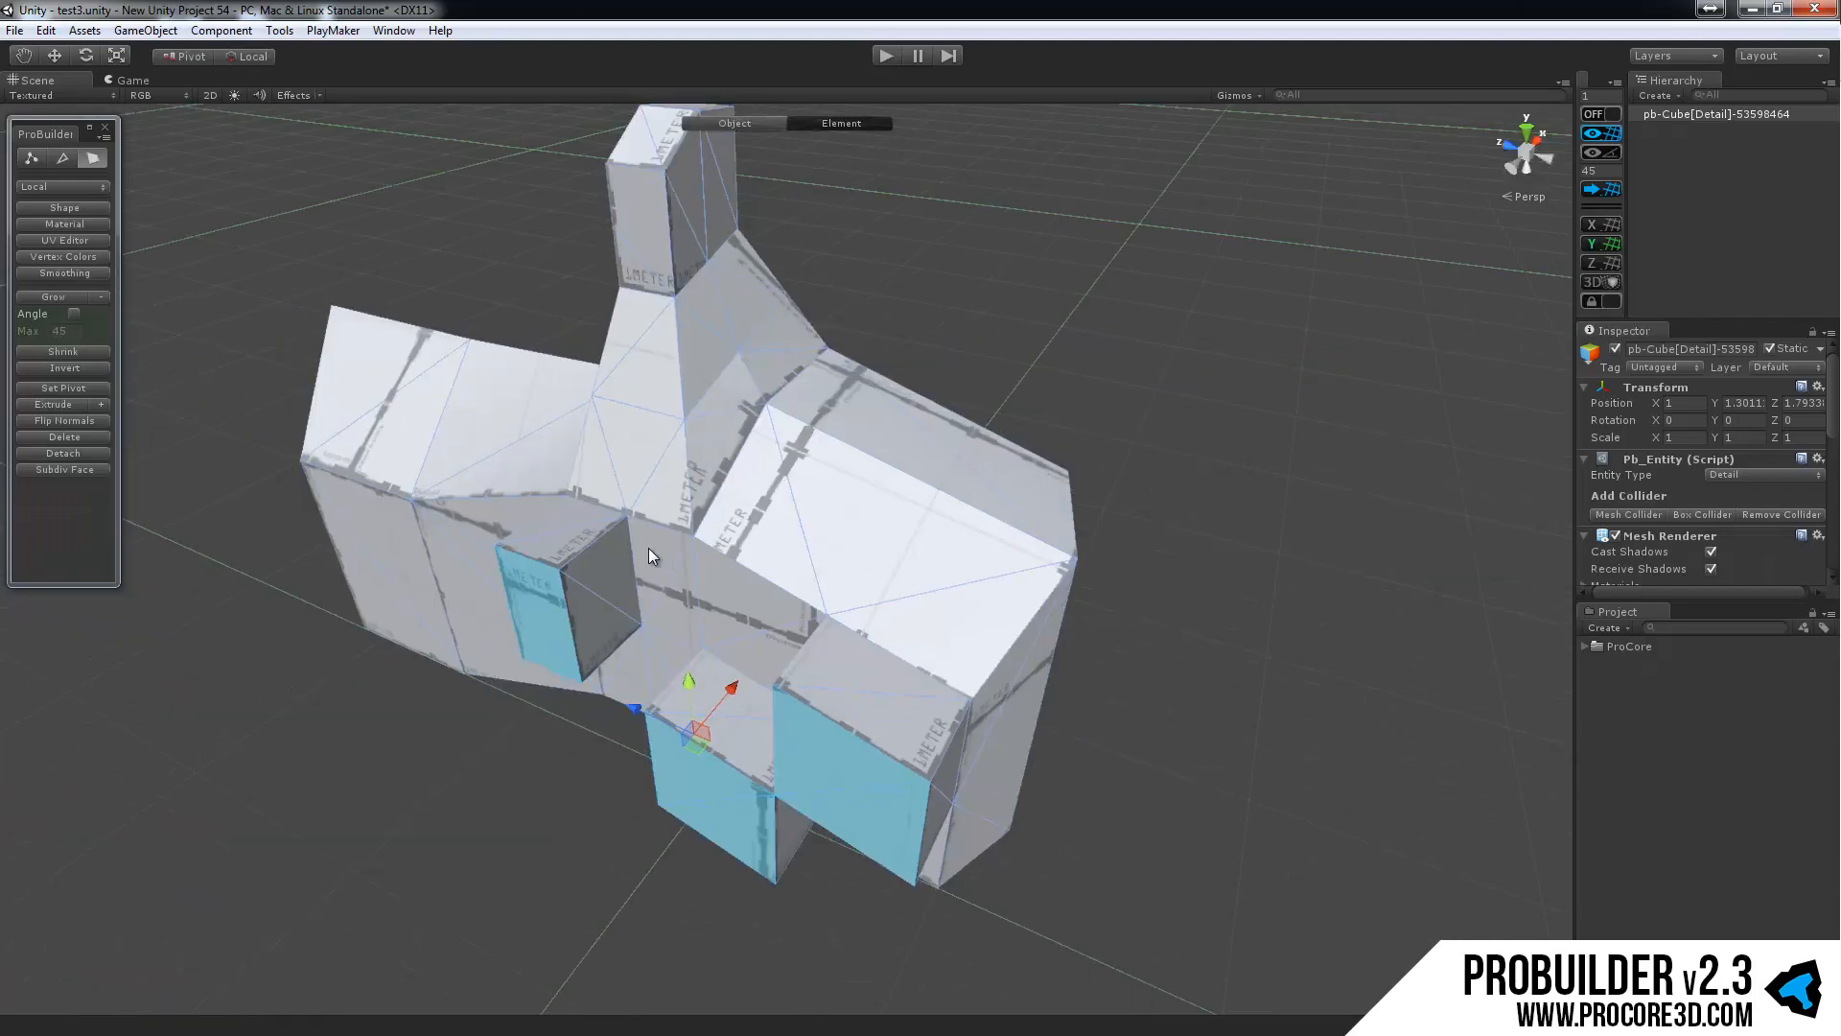
{"action": "left_click_drag", "start_coordinate": [648, 549], "coordinate": [856, 515], "text": "alt"}
{"action": "key", "text": "Escape"}
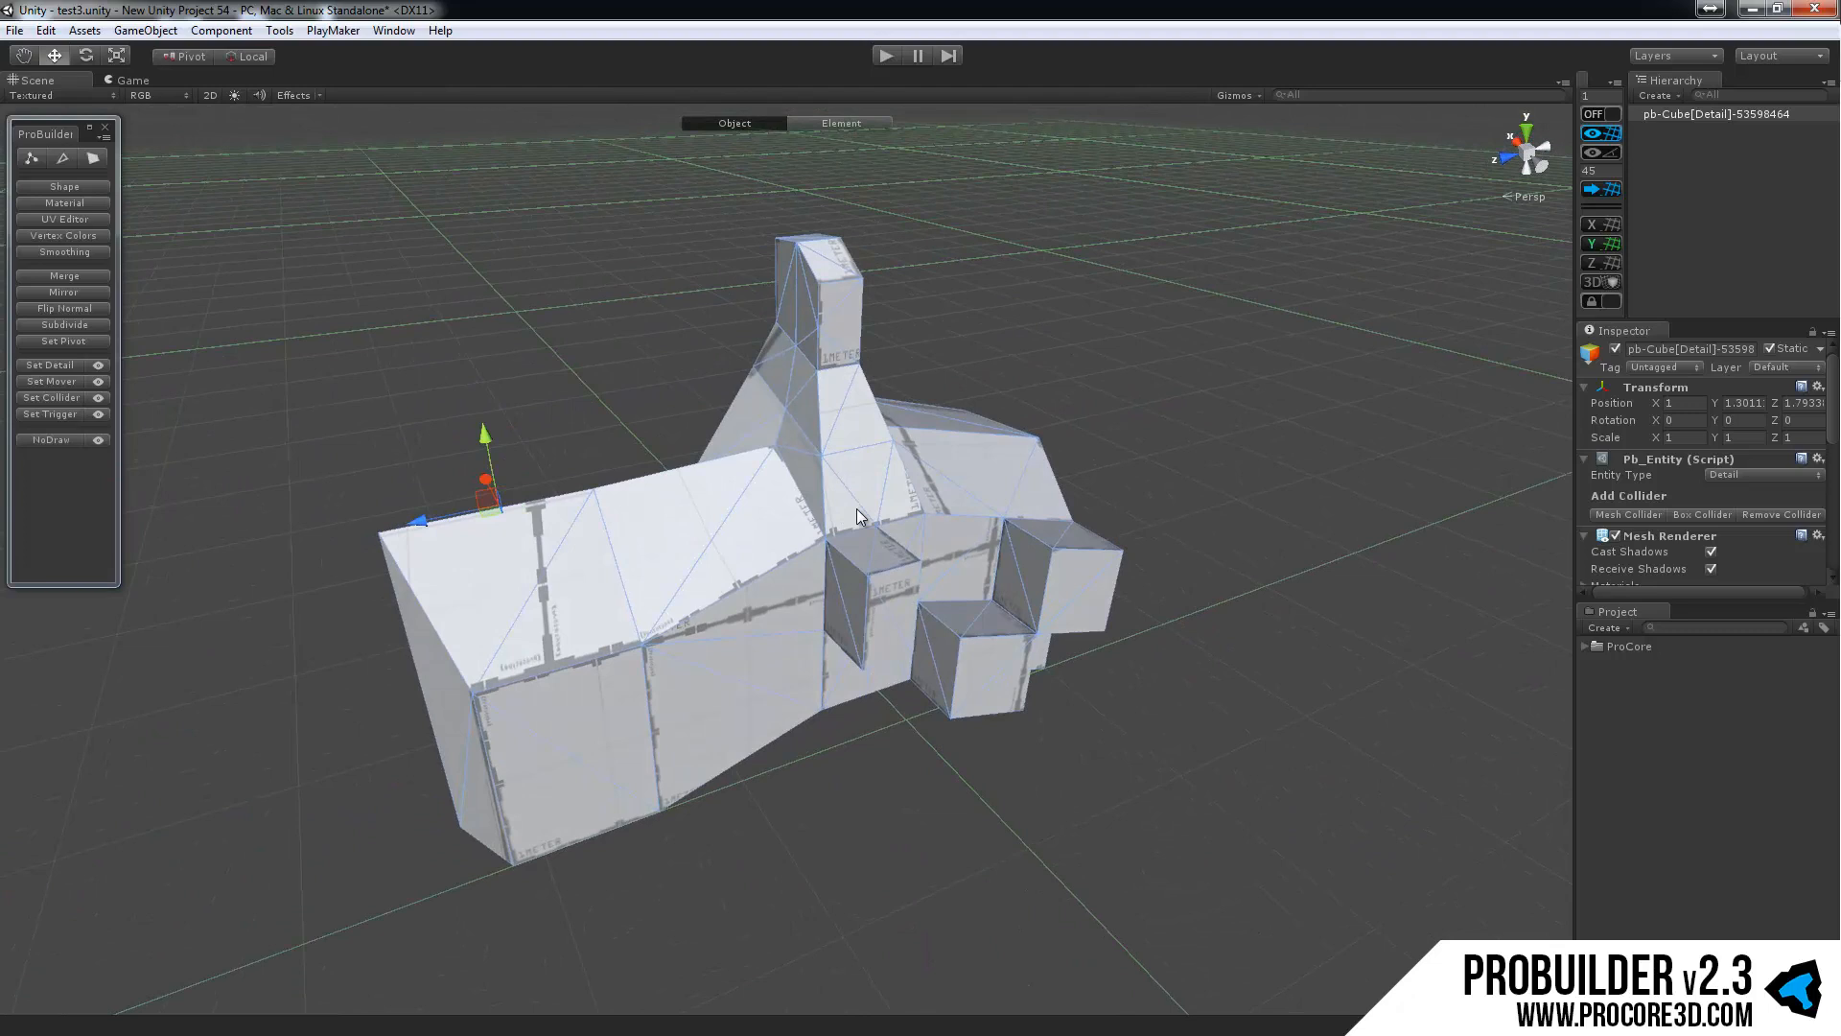